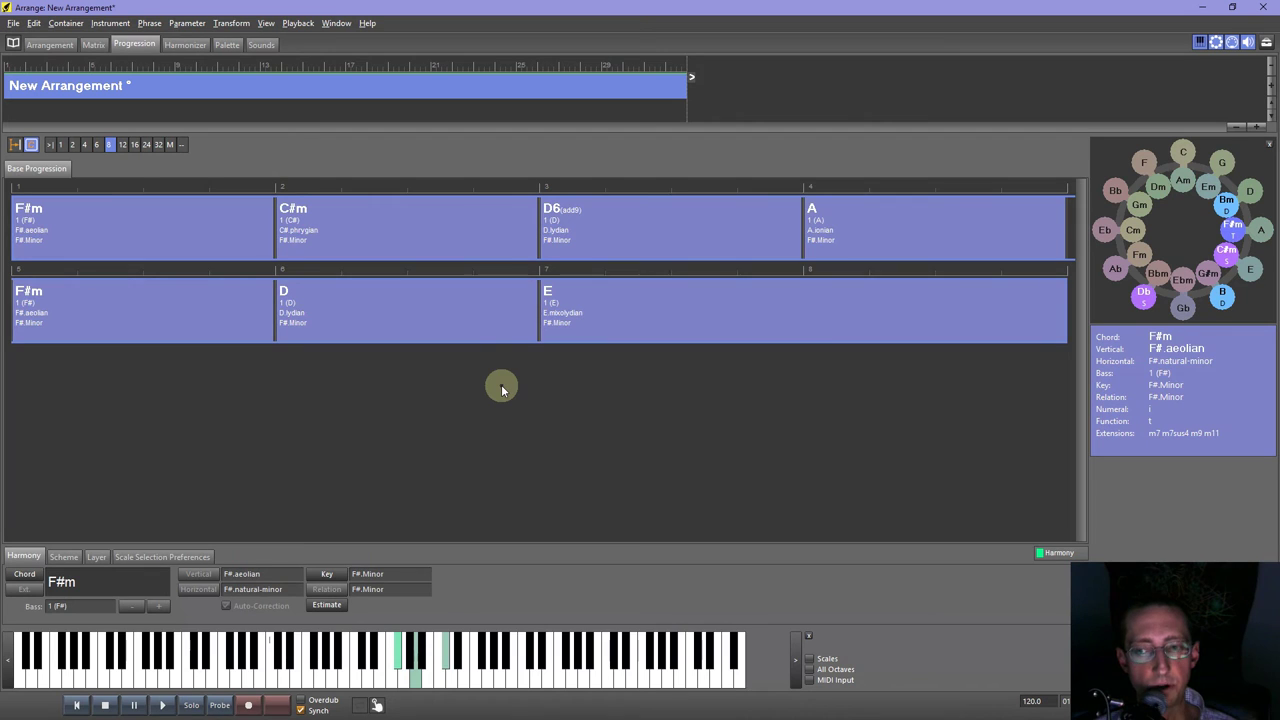
Transpose the whole base progression up two semitones to G# minor, one semitone at a time, playing it back between changes.
left_click(164, 705)
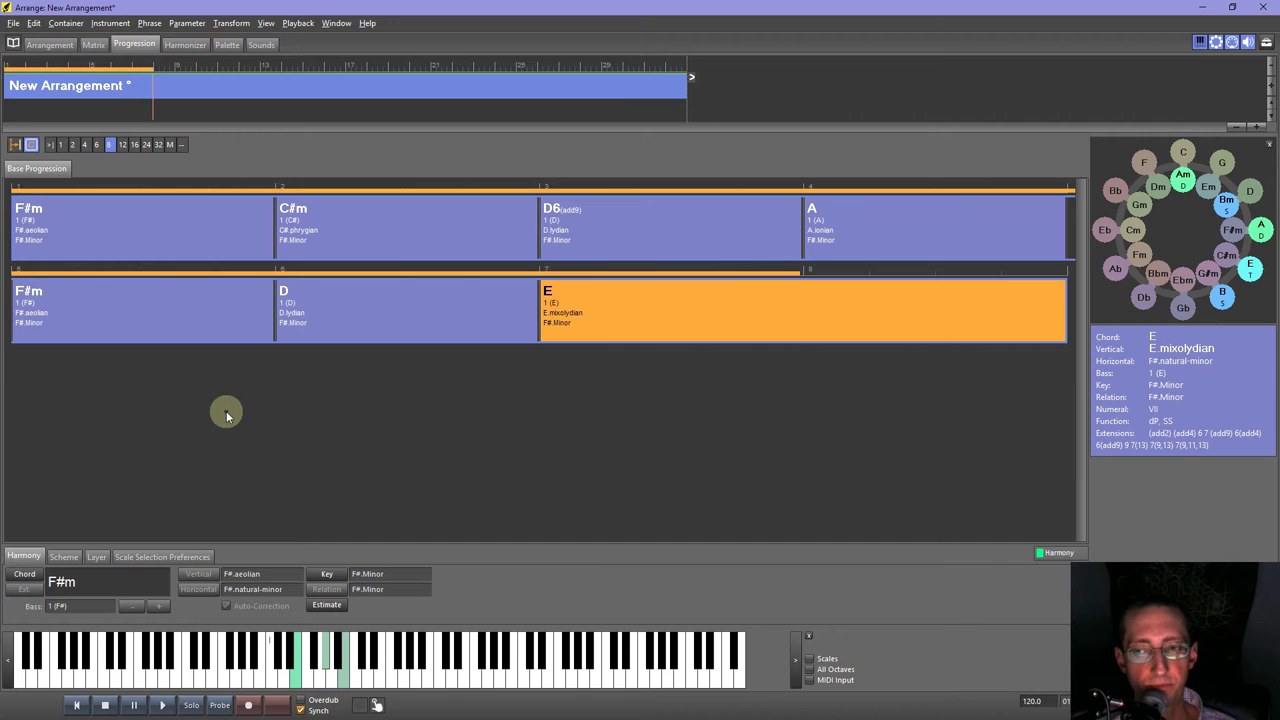
key("alt+shift+Up")
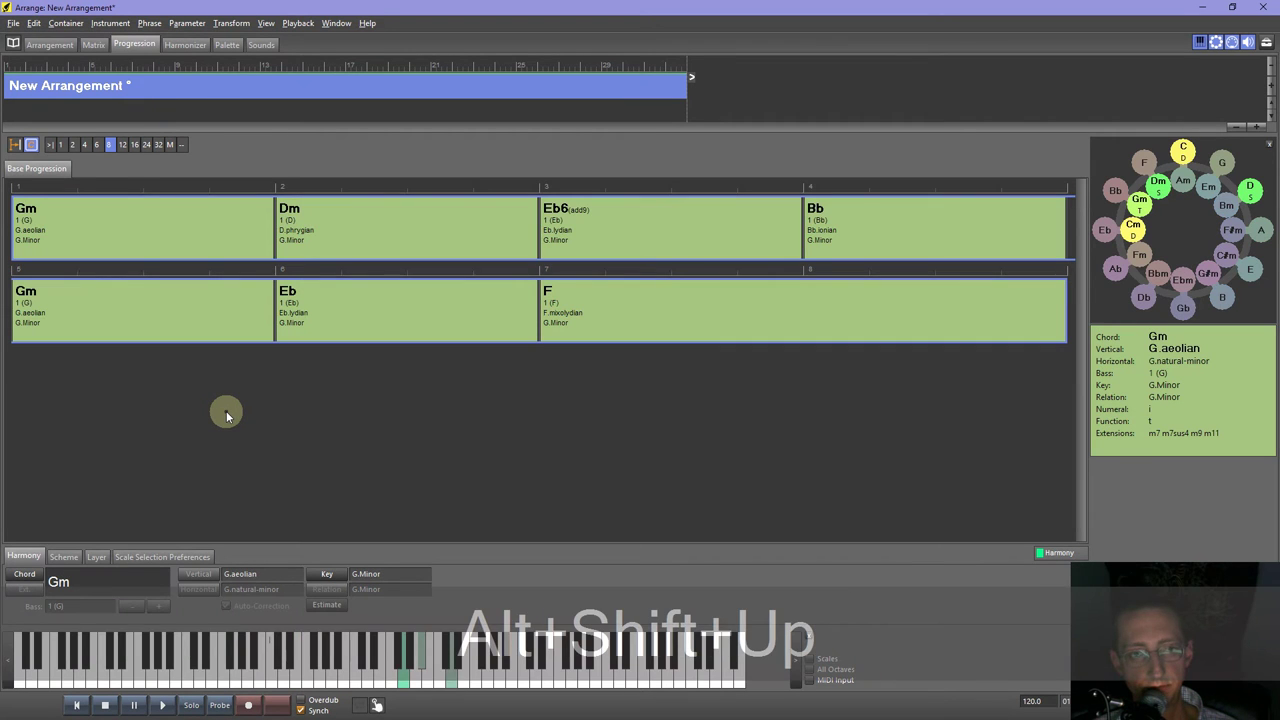
key("alt+shift+space")
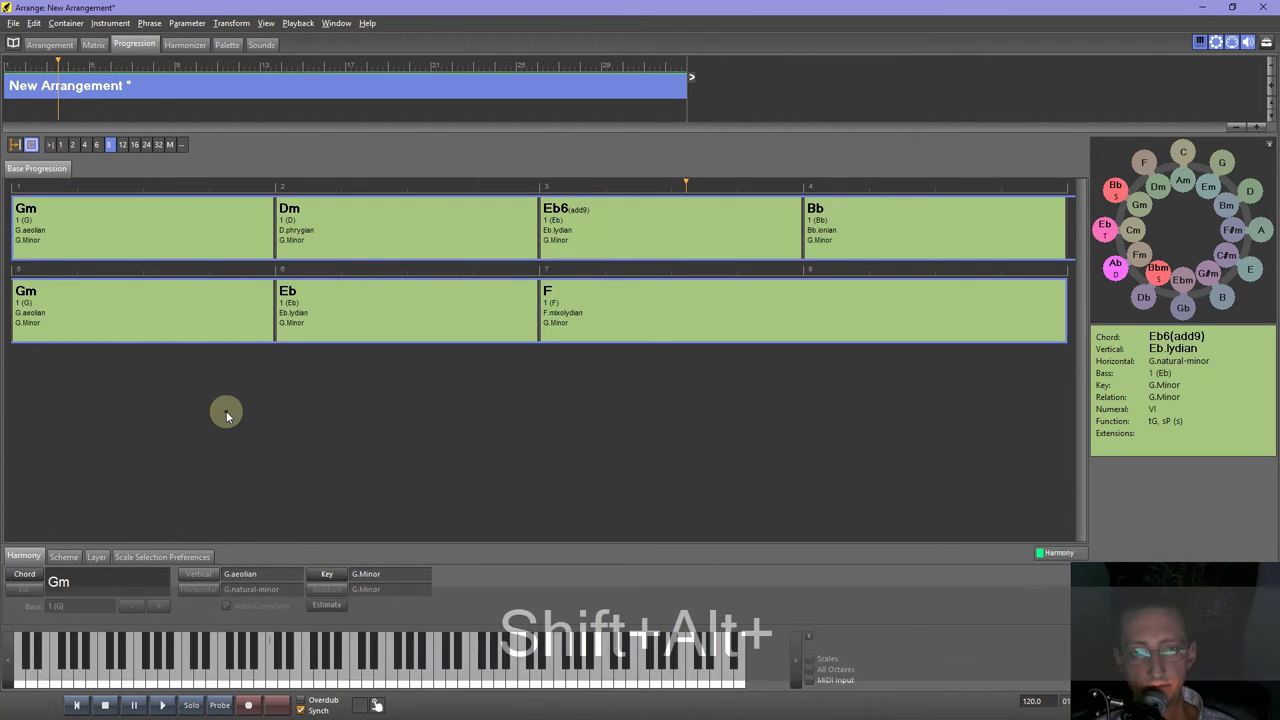
key("shift+alt+Up")
key("space")
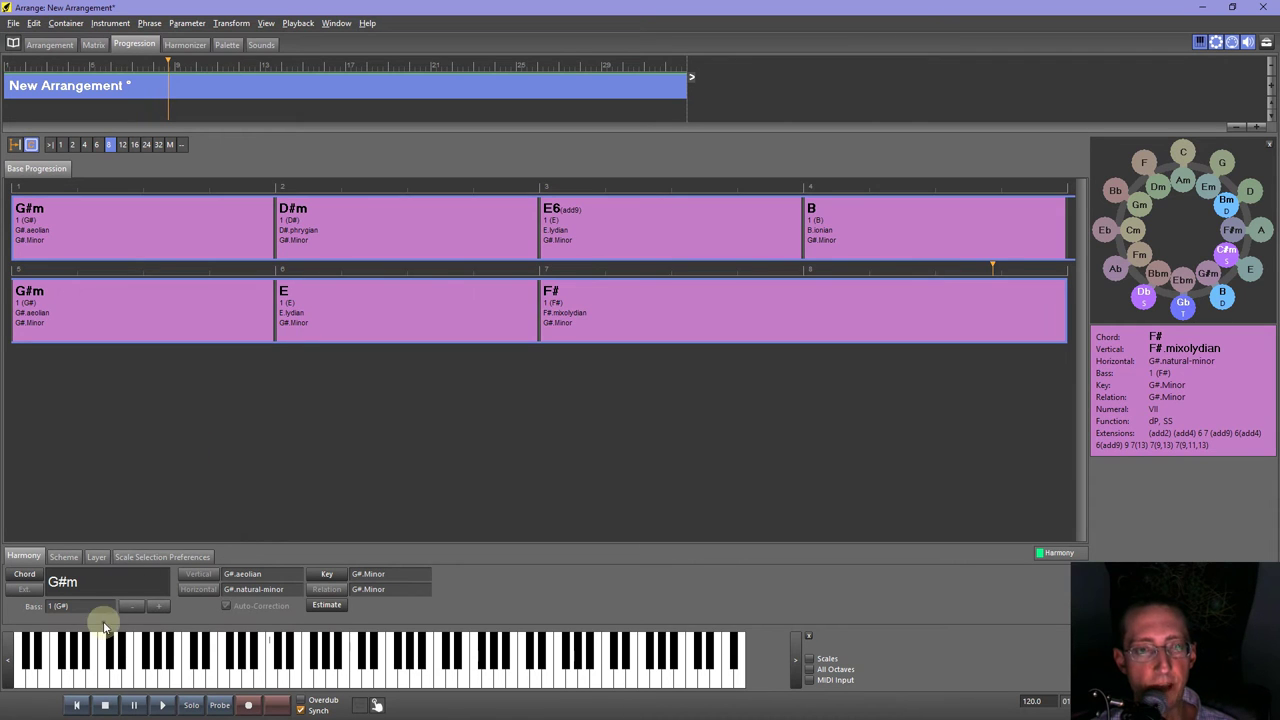
Play back the arrangement in the Arrangement view while expanding the Arp, Piano, High Pads and Sub Bass instruments.
left_click(52, 44)
key("space")
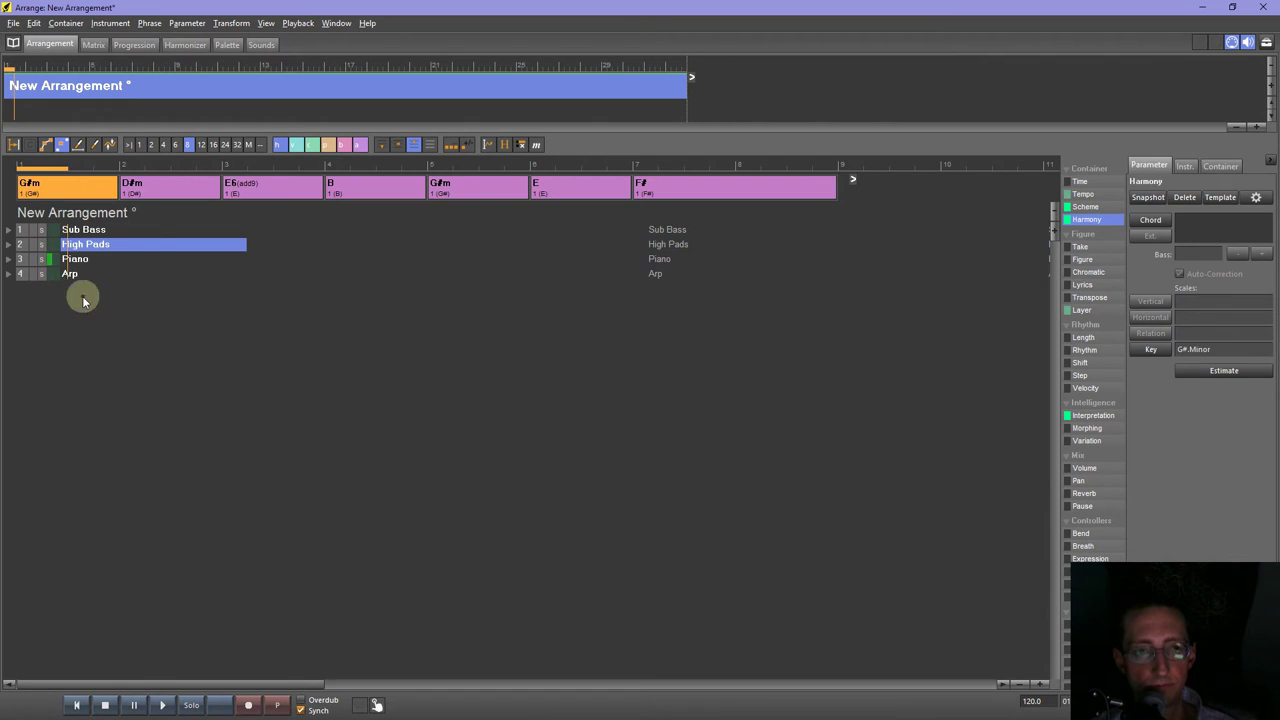
left_click(8, 273)
left_click(8, 259)
left_click(7, 244)
left_click(7, 230)
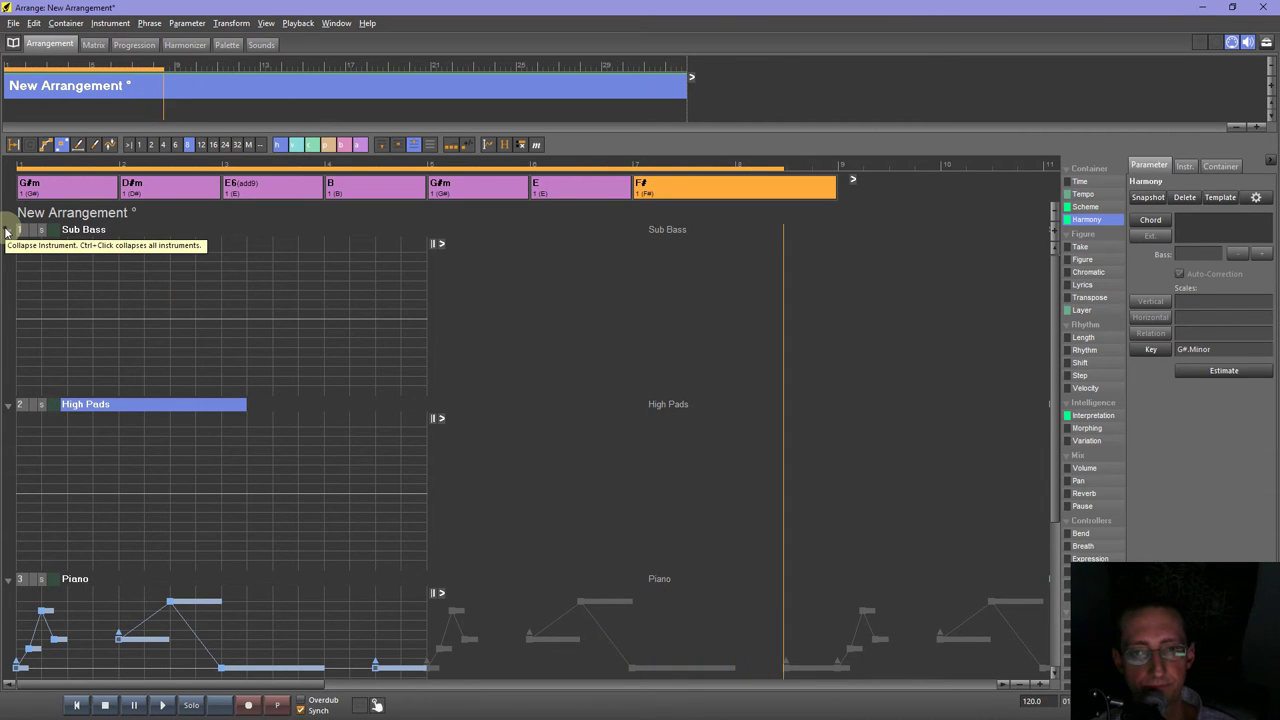
key("space")
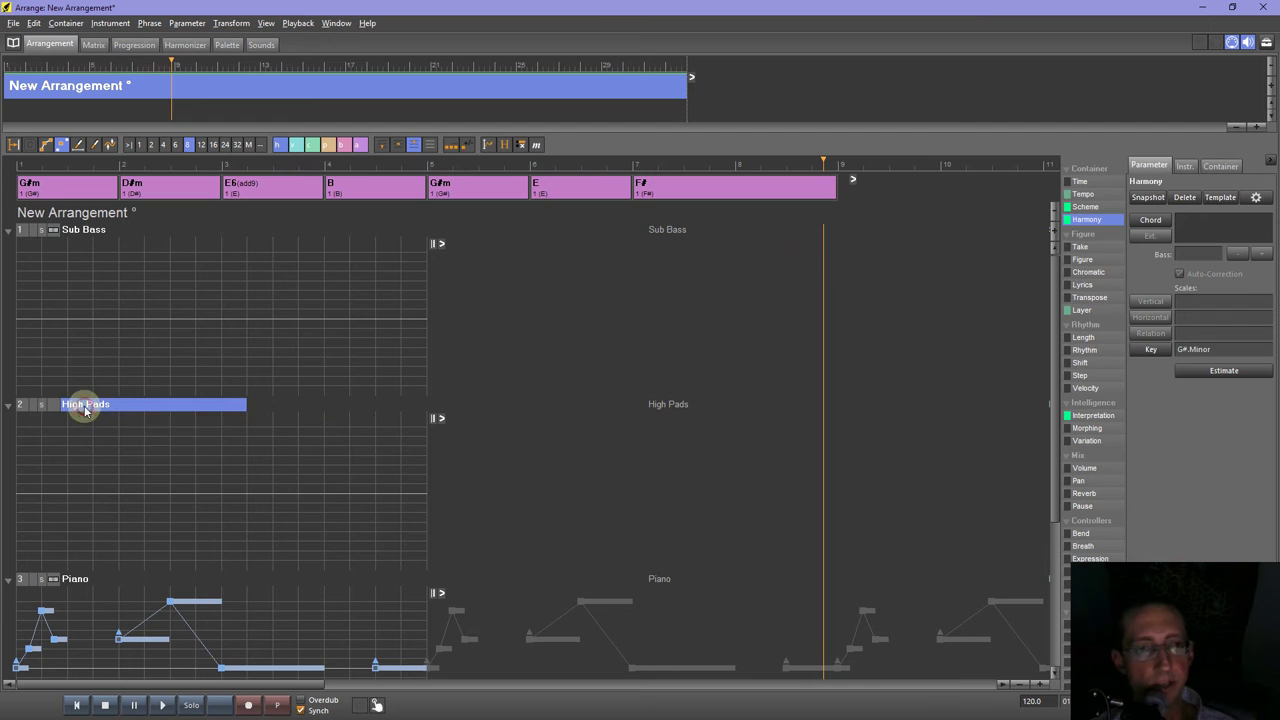
Delete the Interpretation parameter from the High Pads instrument.
left_click(1089, 417)
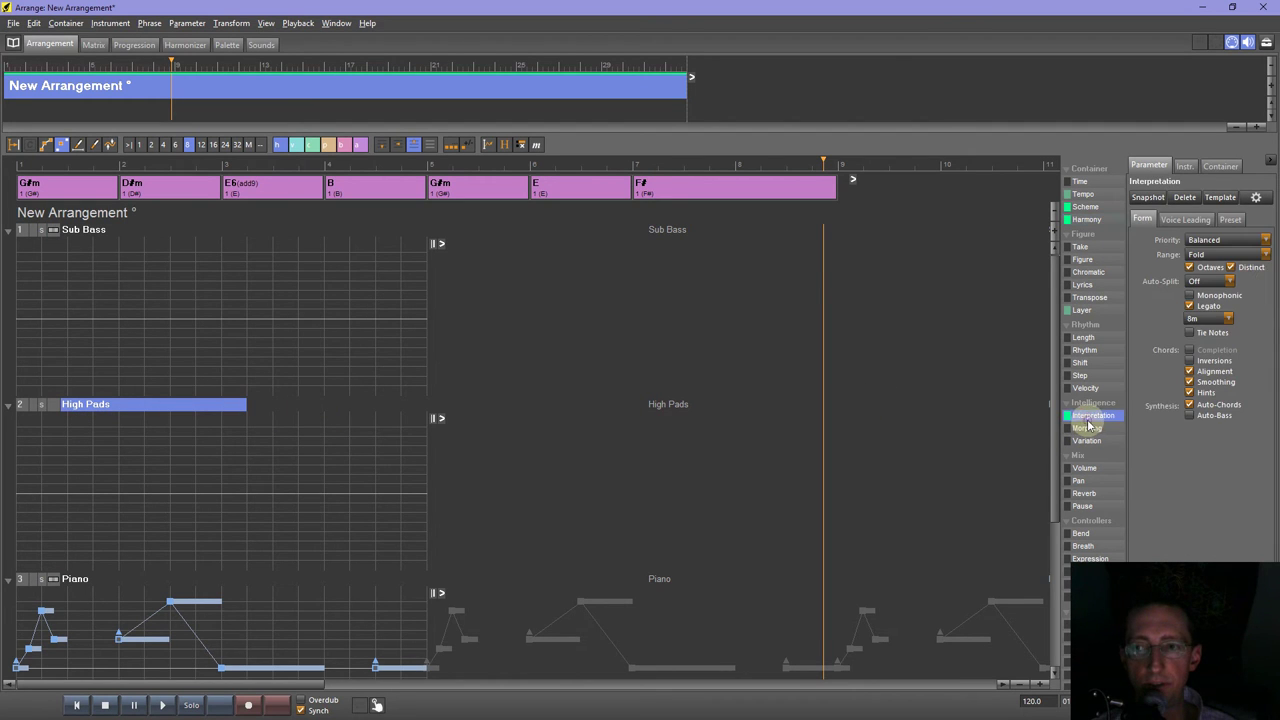
left_click(1218, 197)
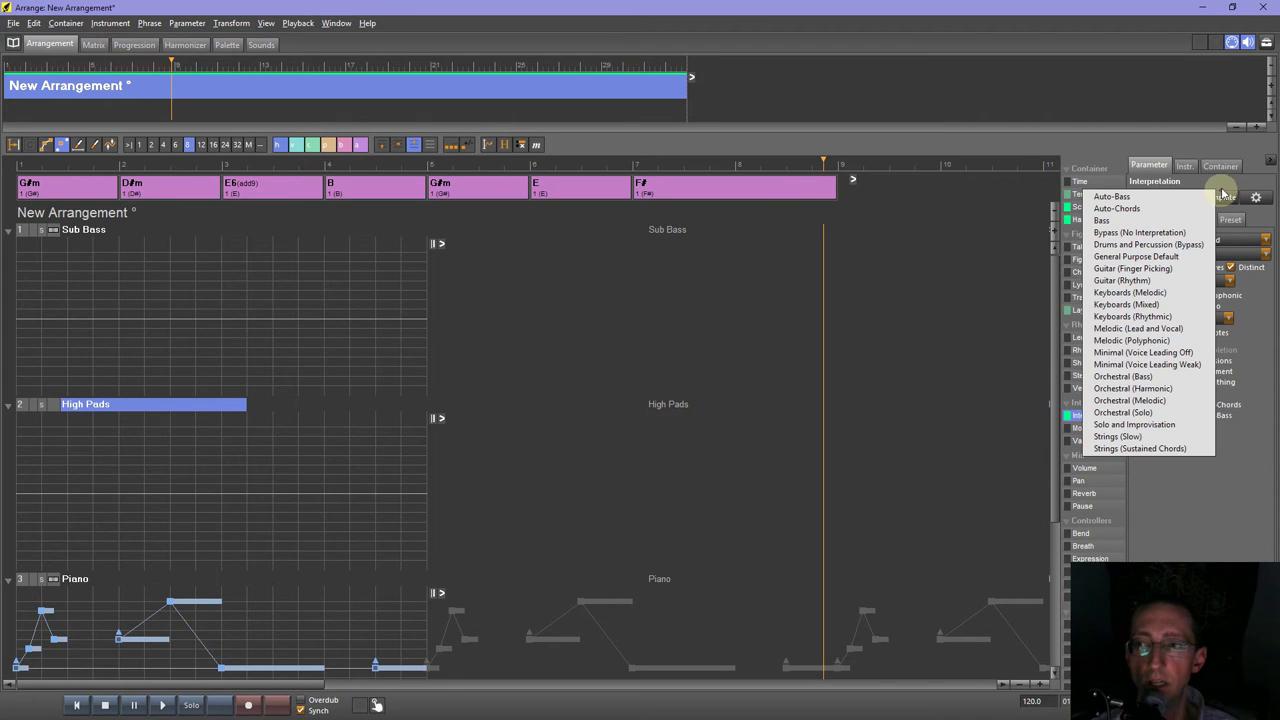
left_click(1222, 193)
left_click(1187, 200)
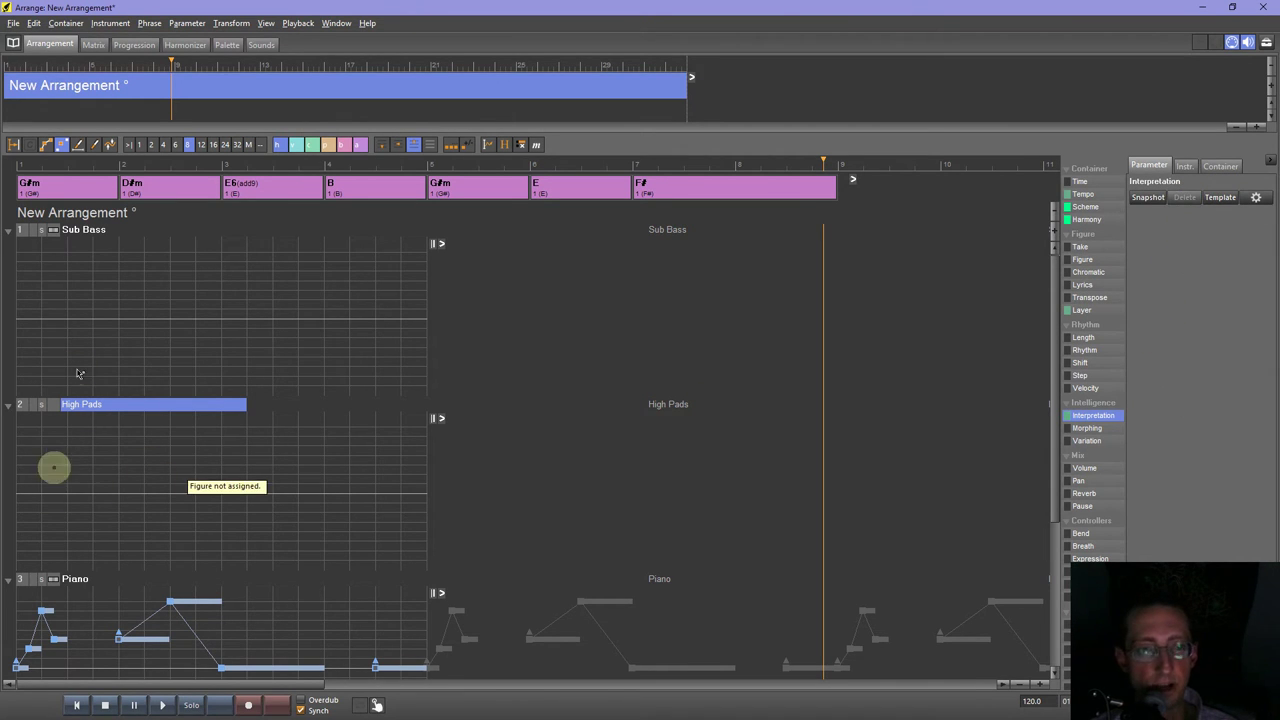
Draw a chord-type (c) symbol of length 1/1 on the zero line in bar 1 of High Pads.
left_click(1044, 686)
left_click(1044, 688)
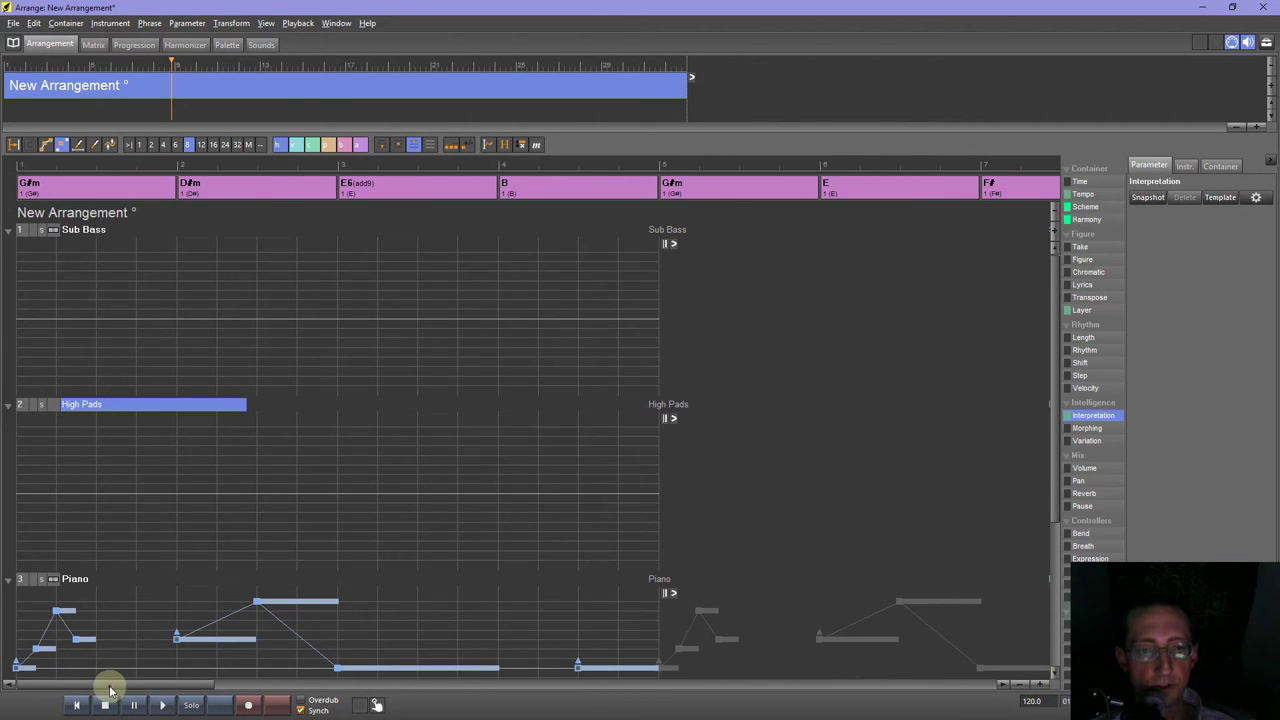
left_click(312, 145)
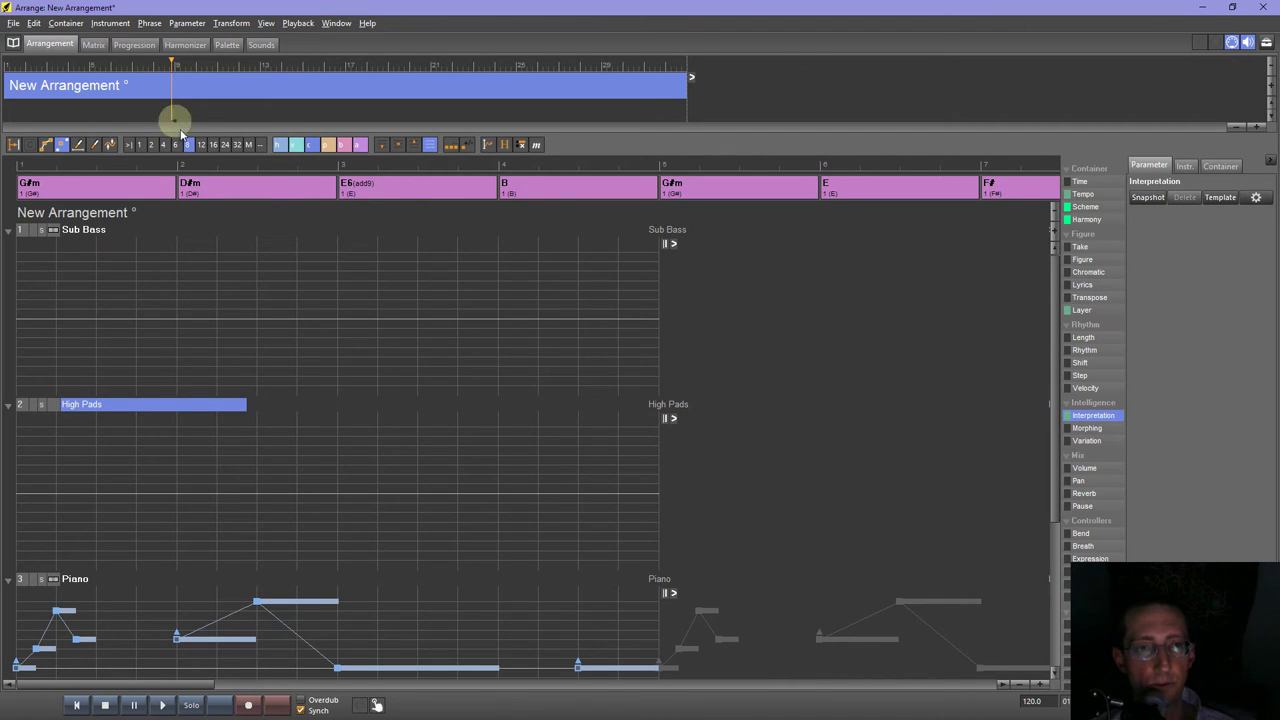
left_click(140, 145)
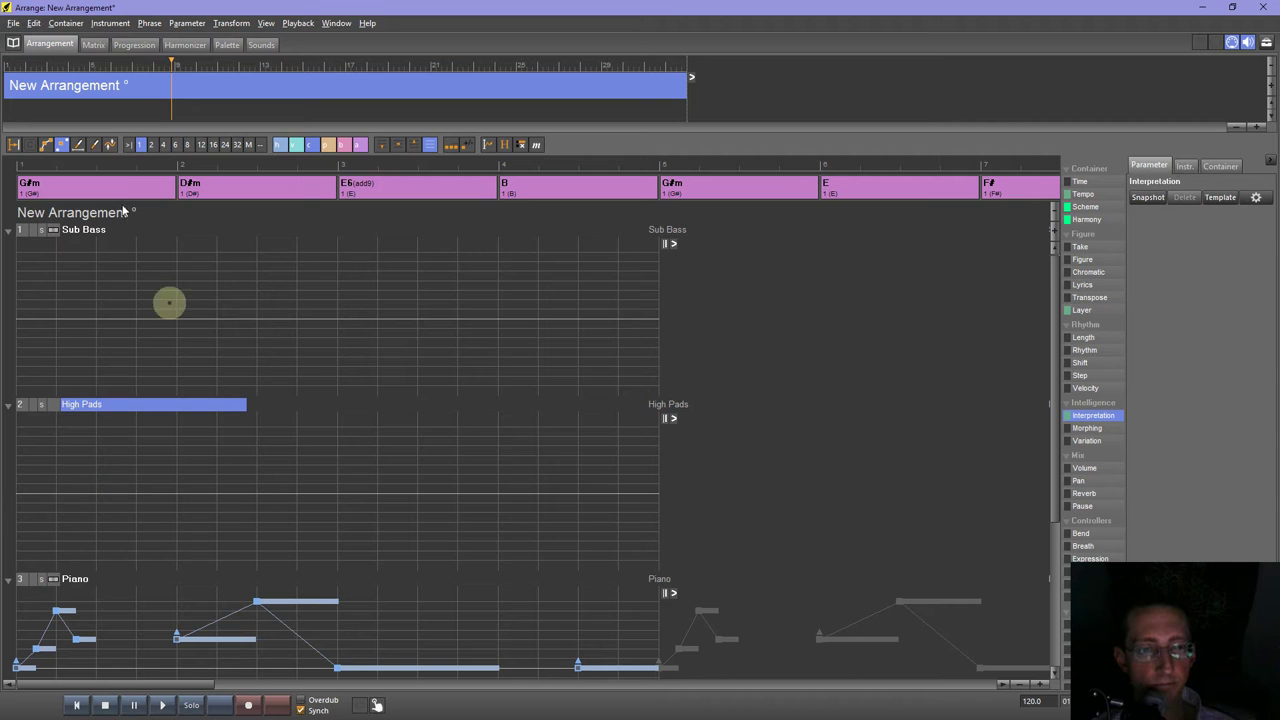
left_click(94, 146)
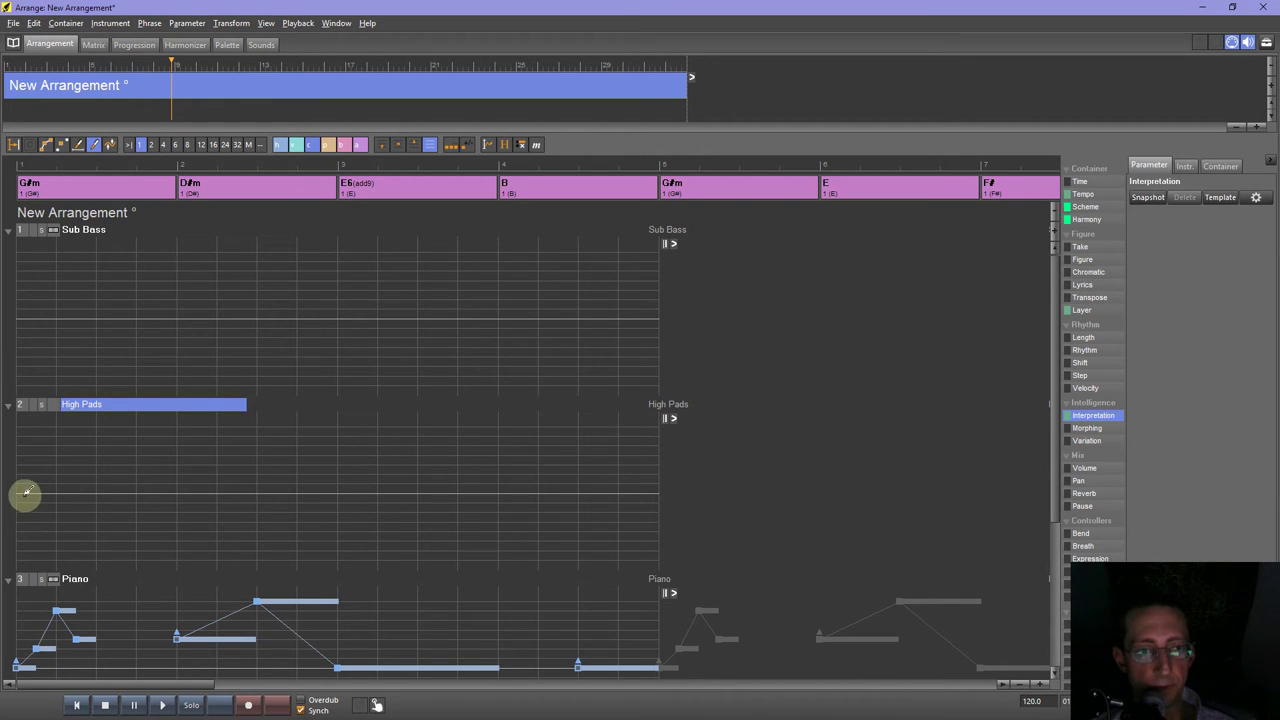
mouse_move(22, 489)
left_mouse_down()
mouse_move(174, 491)
mouse_move(182, 508)
left_mouse_up()
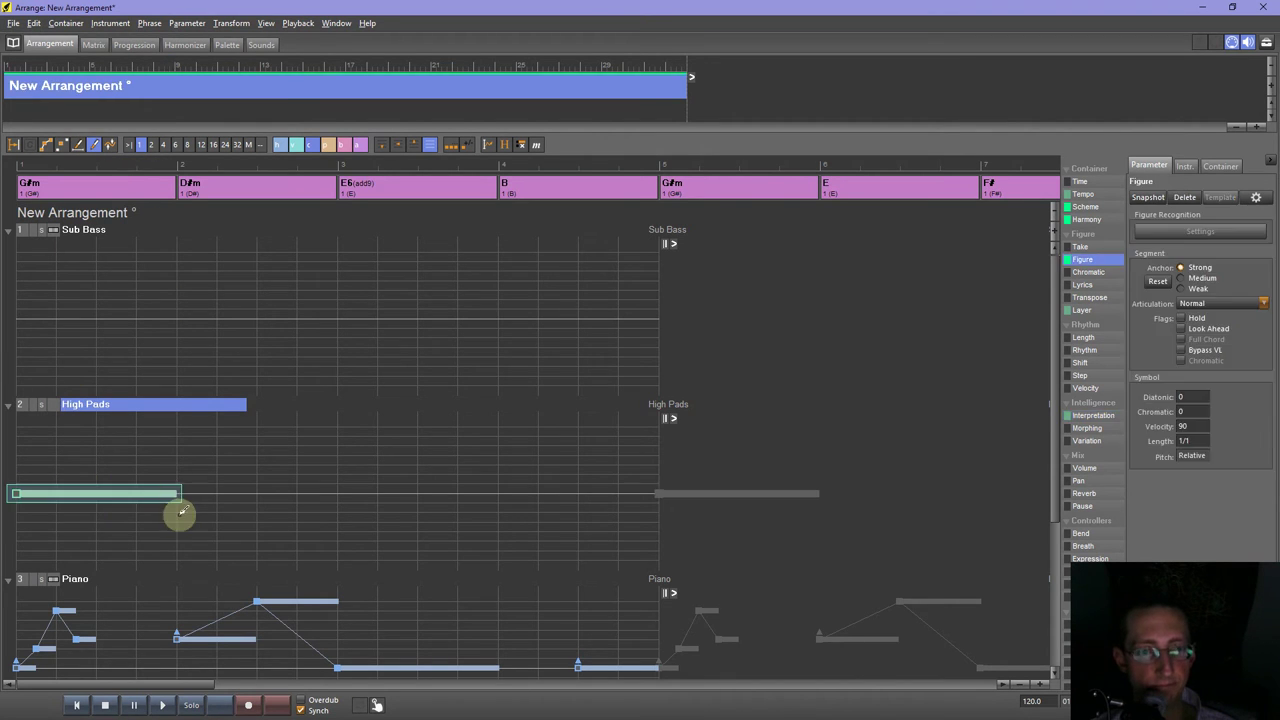
Stack copies of the High Pads symbol at diatonic 2 and 4, and assign the three-note segment to the upper range.
left_click(61, 145)
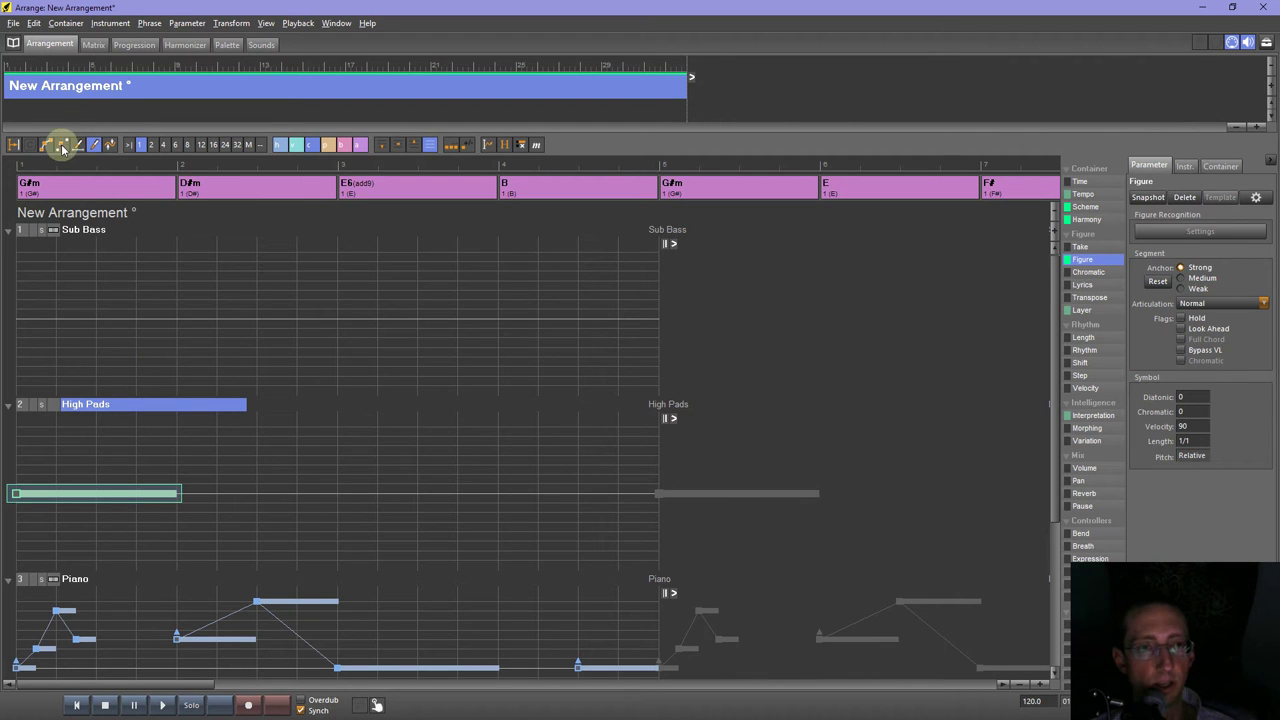
left_click_drag(139, 494, 124, 455)
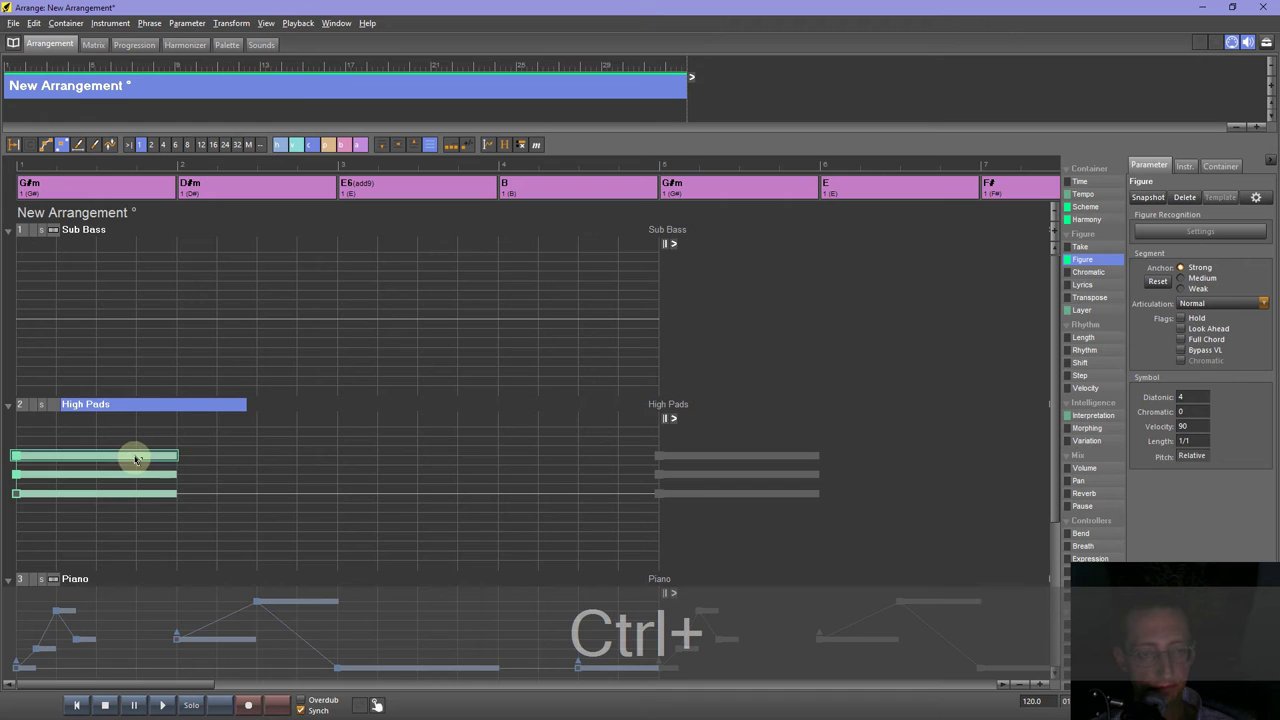
left_click_drag(27, 435, 8, 529)
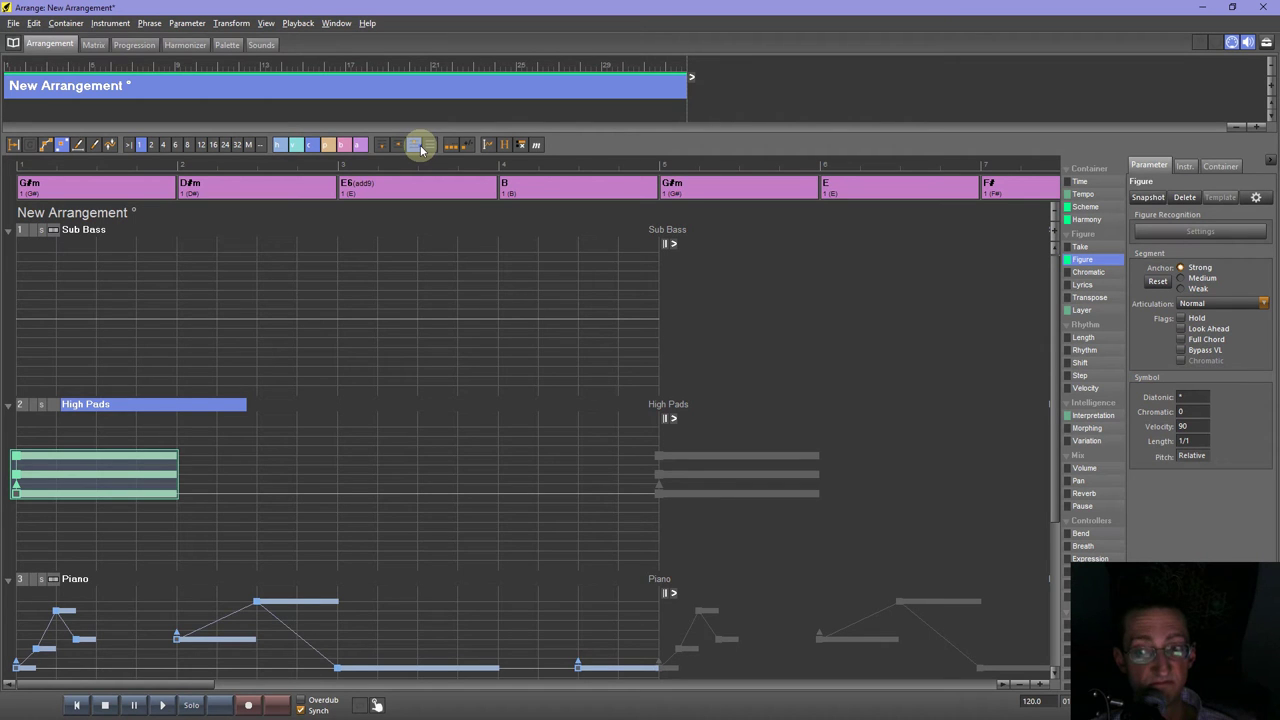
Open the Zebra2 plugin used by High Pads and set its global transpose to 12.
left_click(1184, 165)
left_click(1192, 306)
left_click(433, 539)
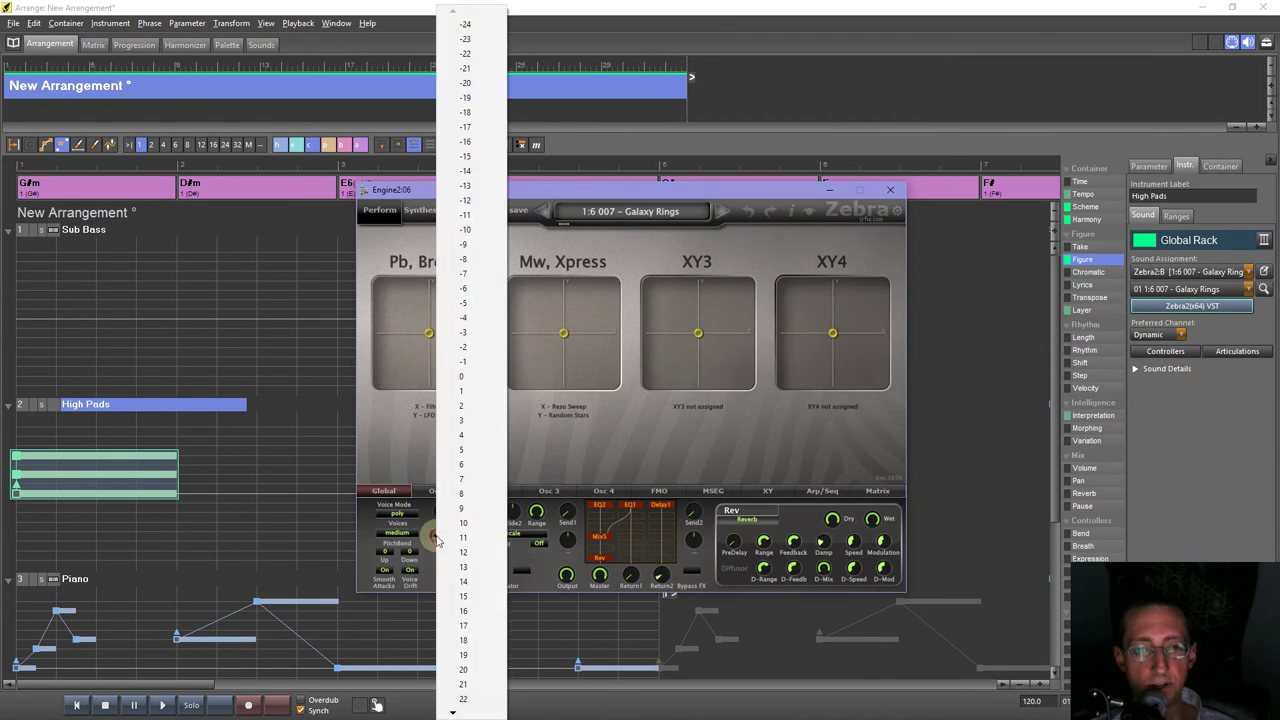
left_click(466, 555)
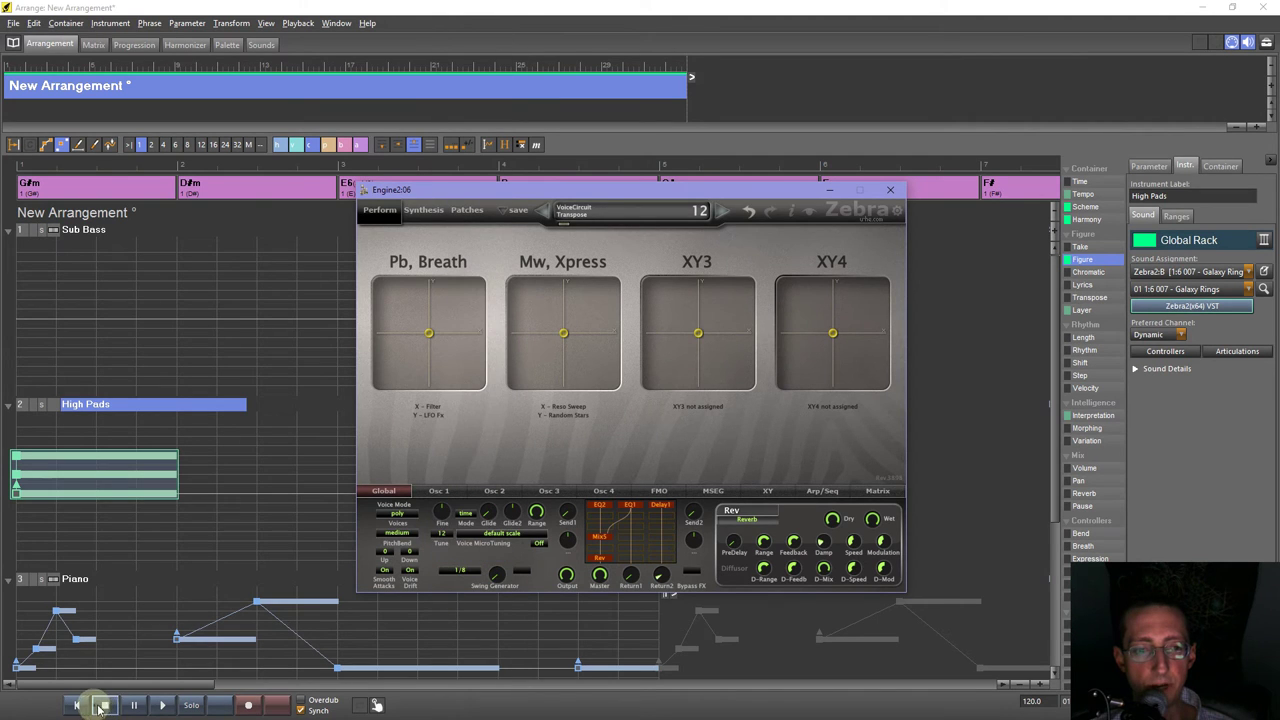
Copy the three-note High Pads segment into bars 2, 3 and 4, ungrouping and regrouping so that each bar stays its own segment.
left_click(82, 478)
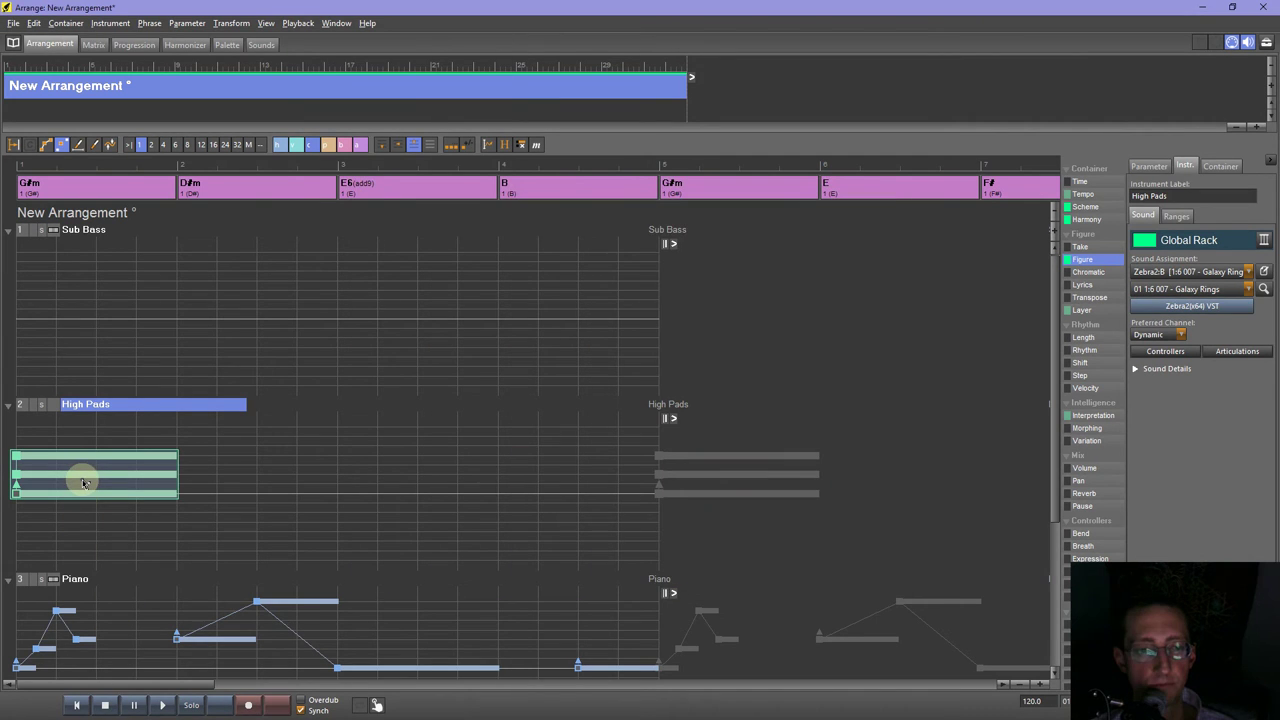
left_click_drag(84, 483, 227, 478)
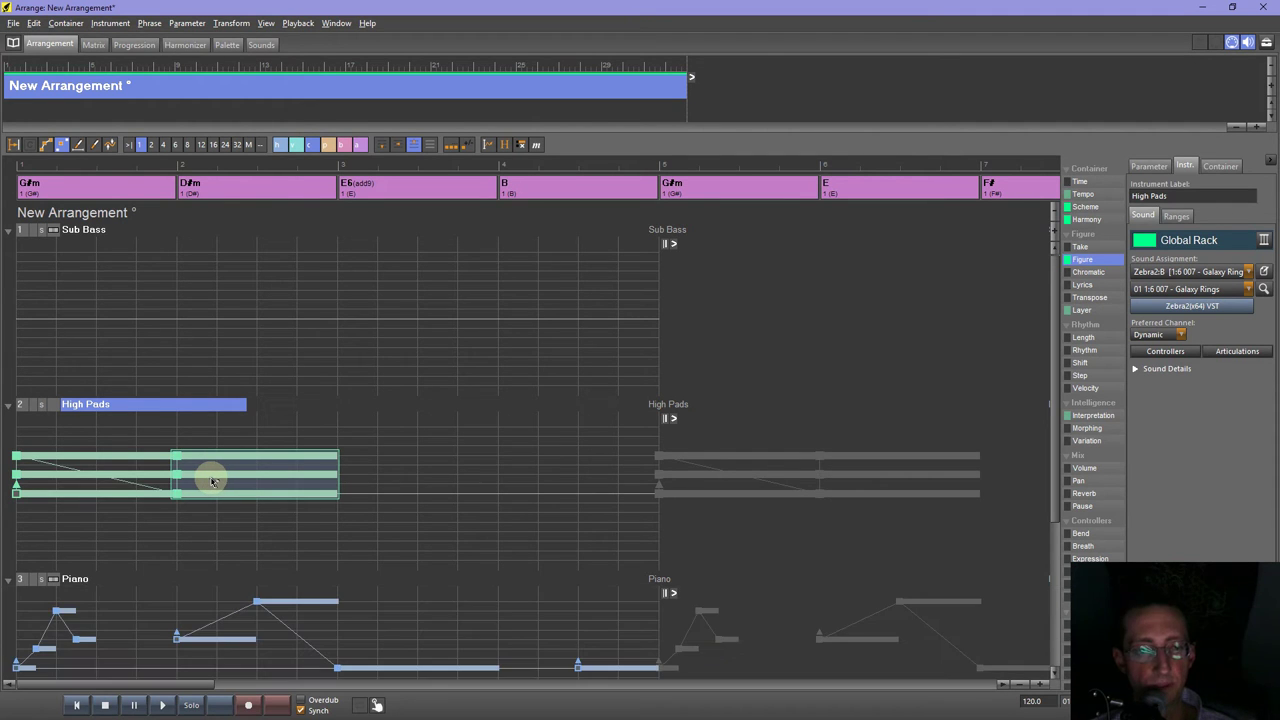
key("ctrl+u")
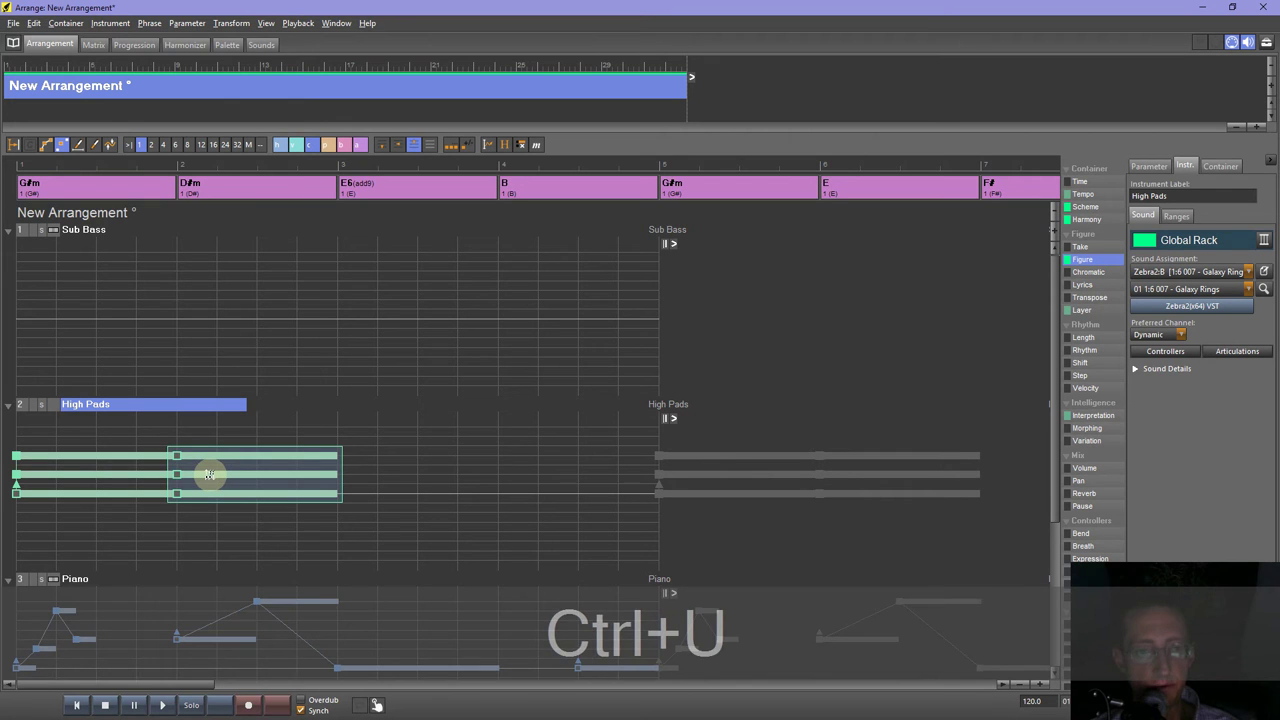
left_click_drag(209, 474, 391, 494)
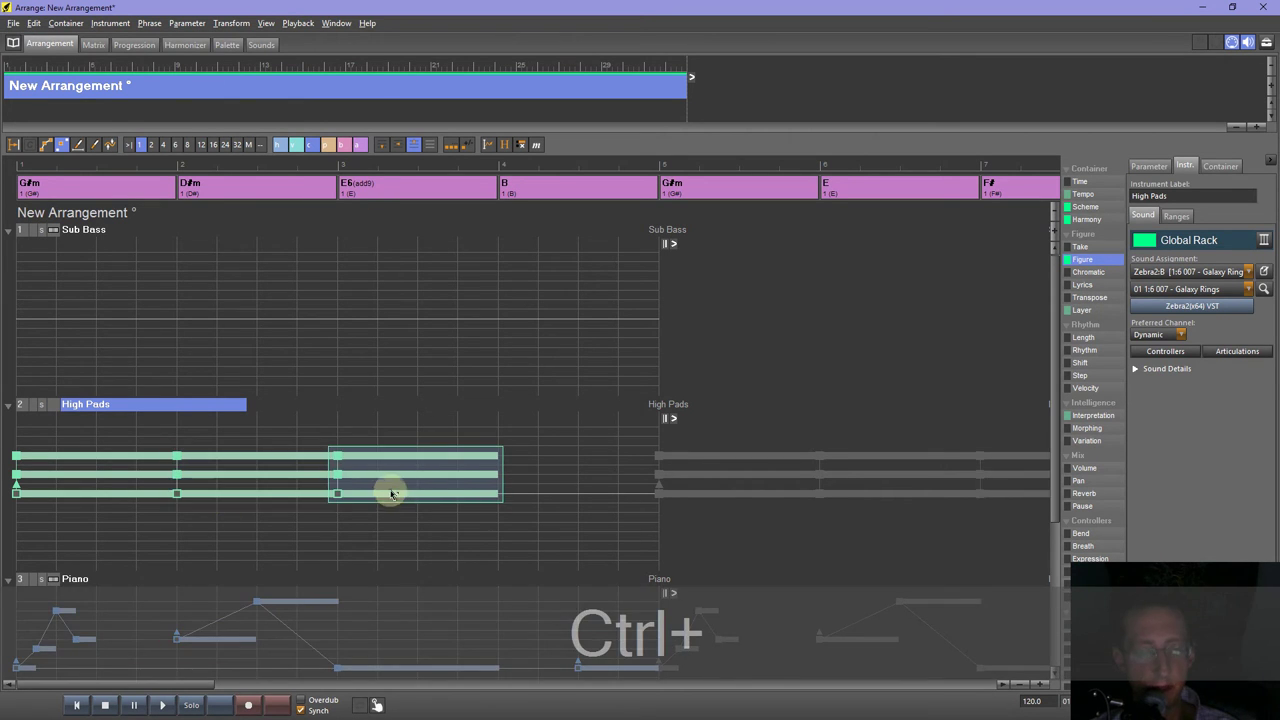
key("ctrl+u")
key("ctrl+g")
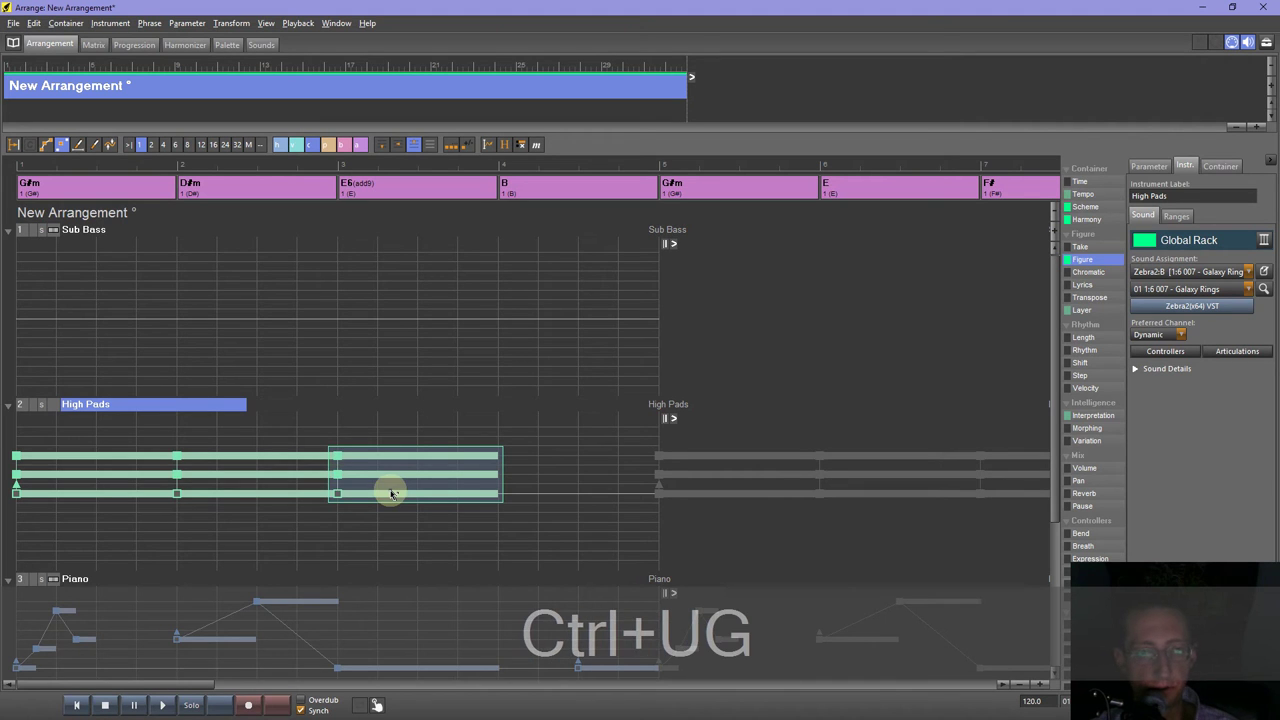
left_click_drag(377, 497, 559, 500)
key("ctrl+u")
key("ctrl+g")
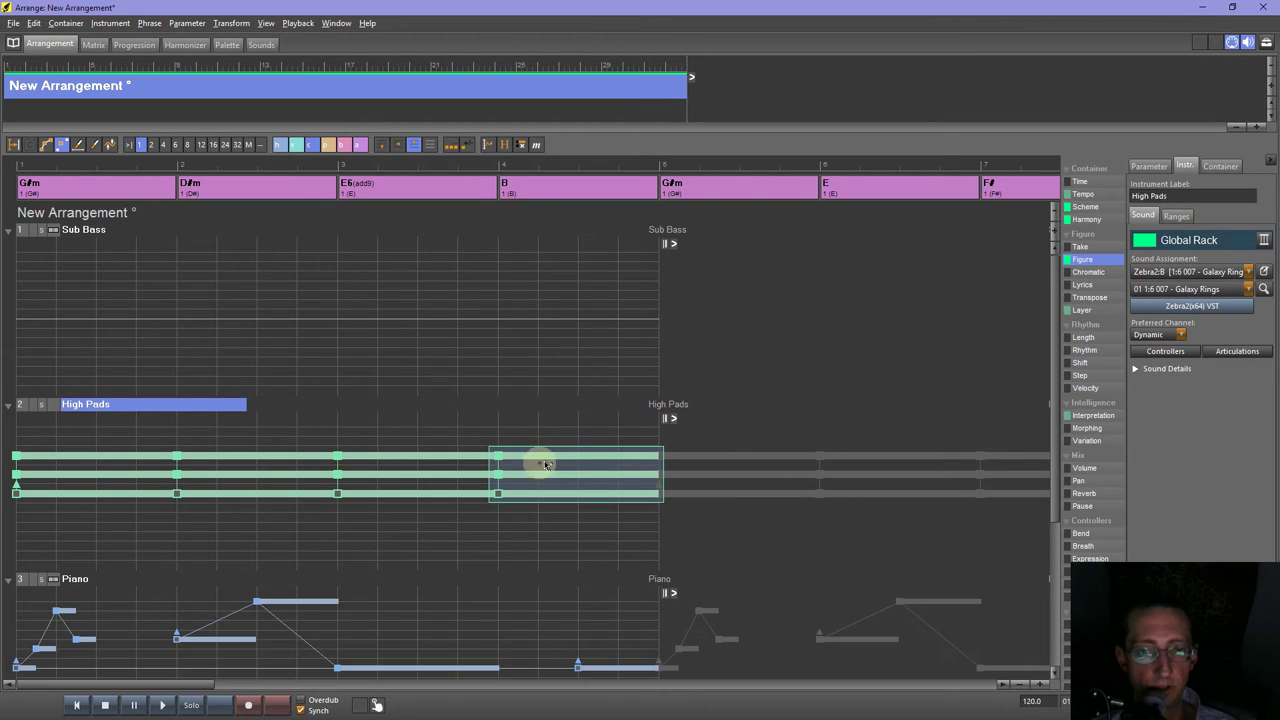
Assign all four High Pads chord segments to the upper playing range.
left_click_drag(554, 436, 7, 535)
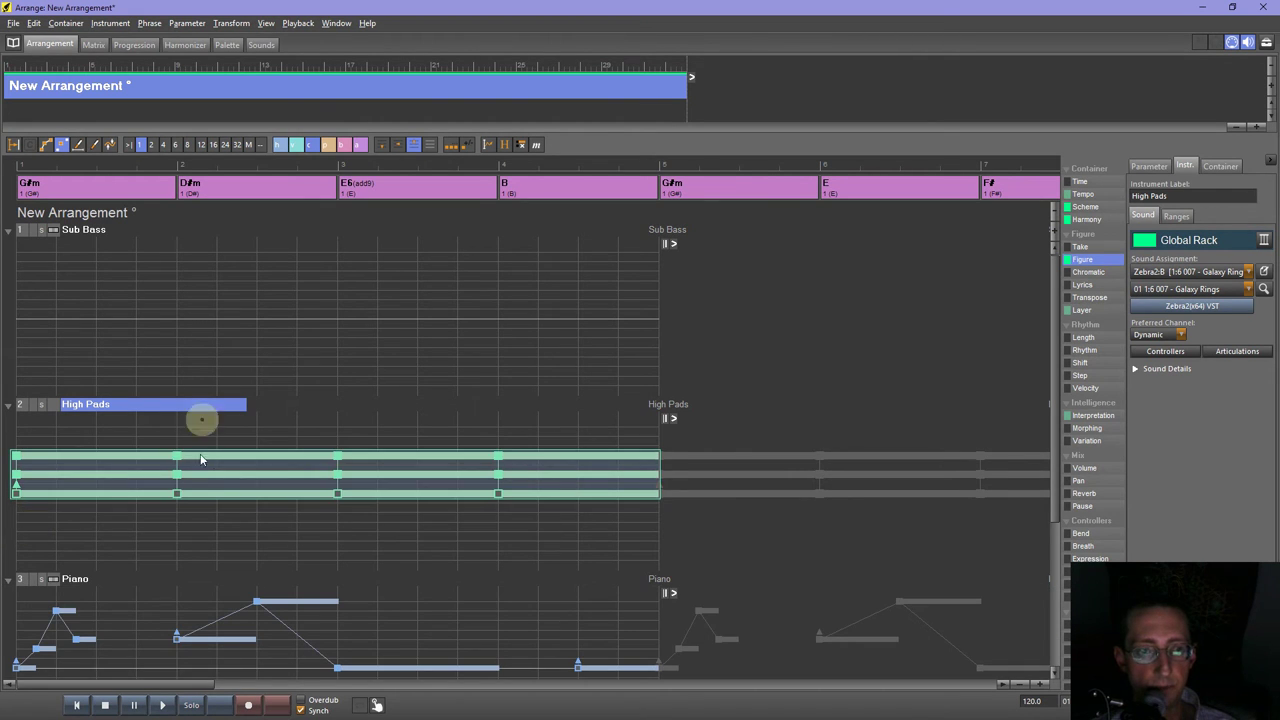
left_click(417, 147)
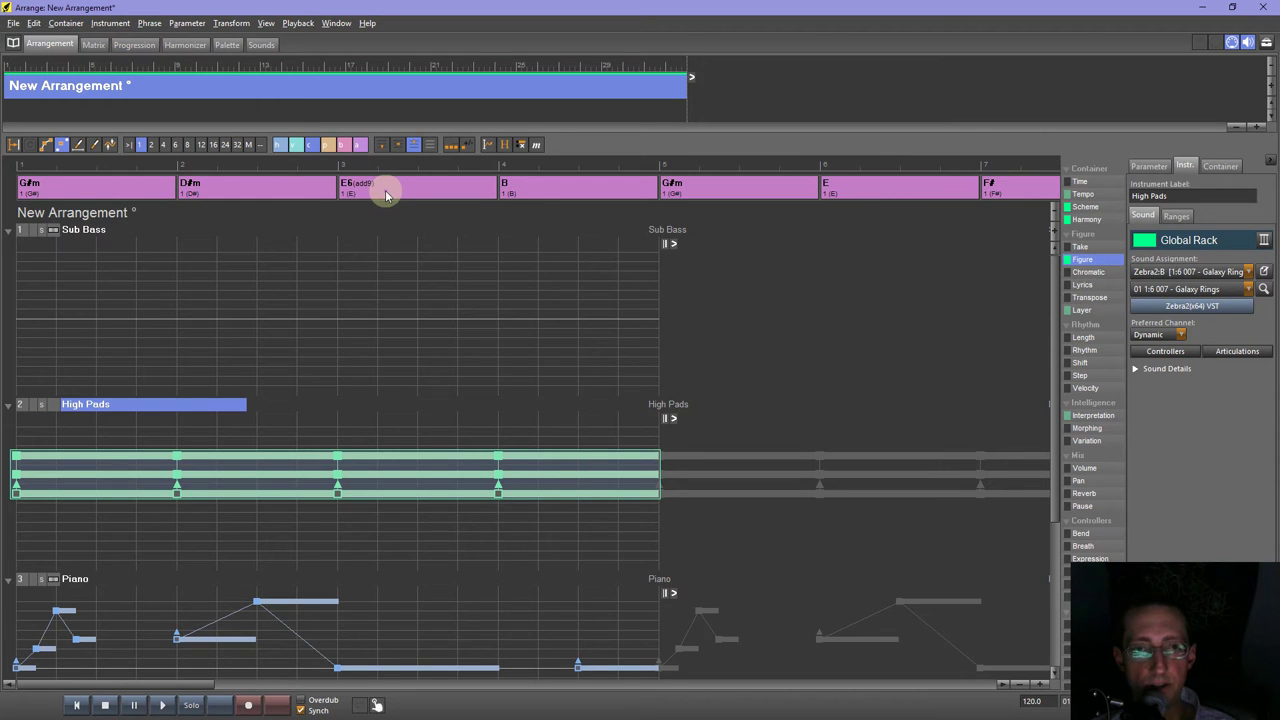
left_click(365, 460)
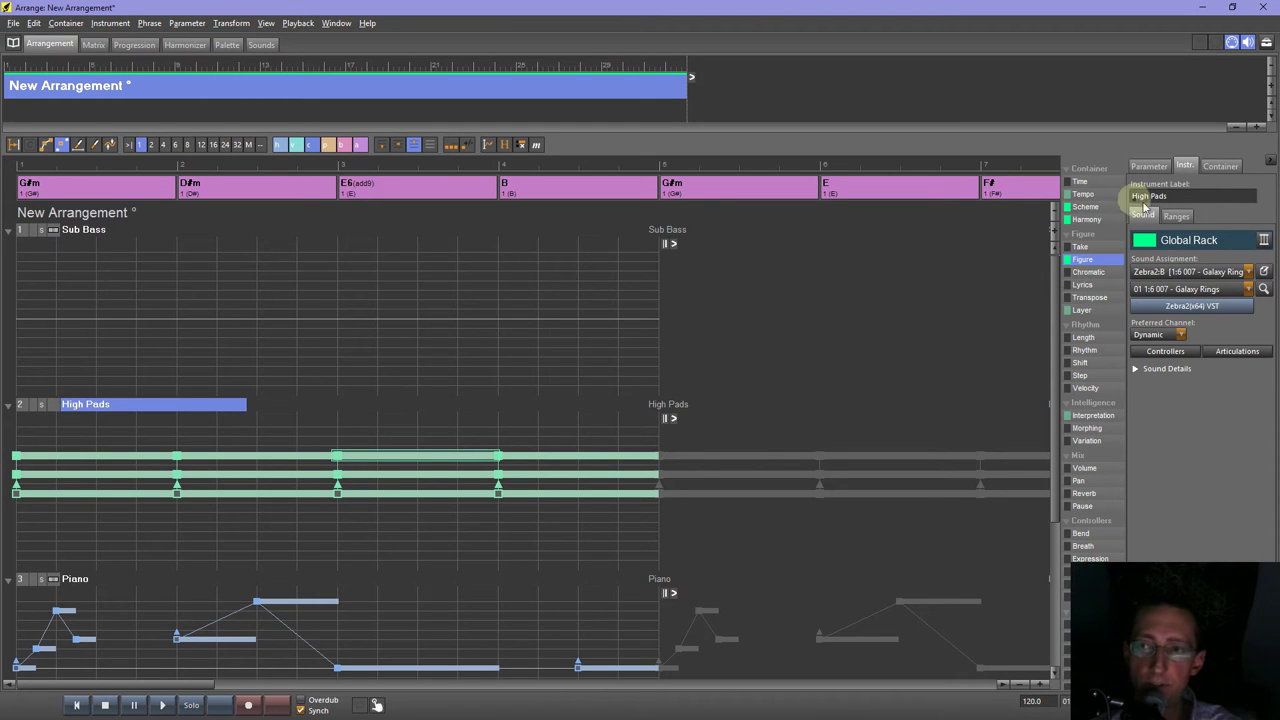
Lower the top limit and the center note of the Upper playing range of High Pads.
left_click(1179, 218)
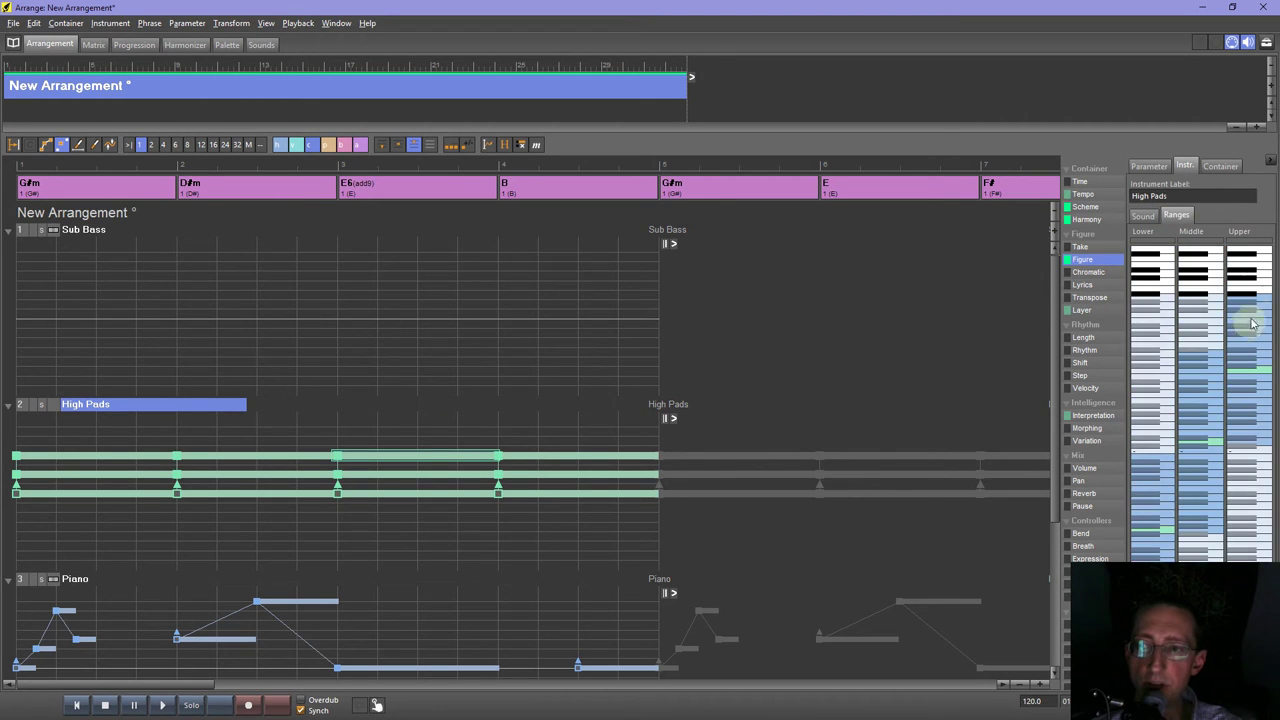
left_click_drag(1264, 302, 1260, 335)
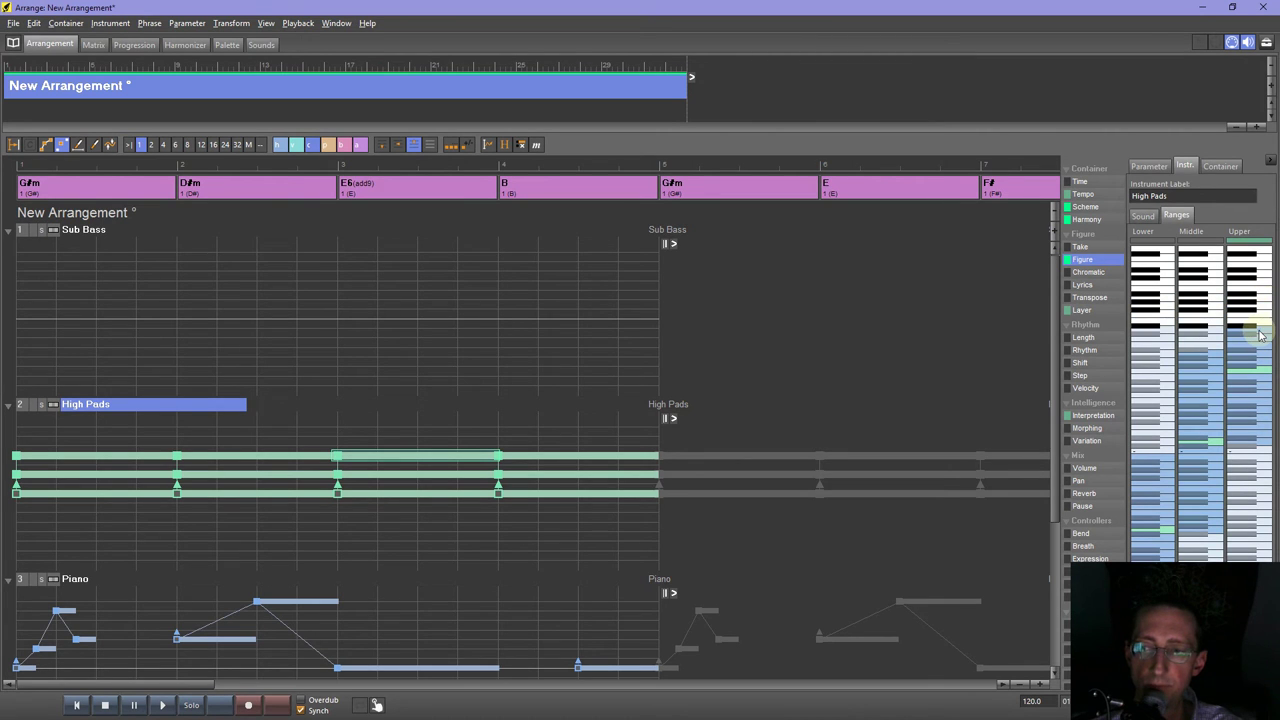
left_click(1260, 447)
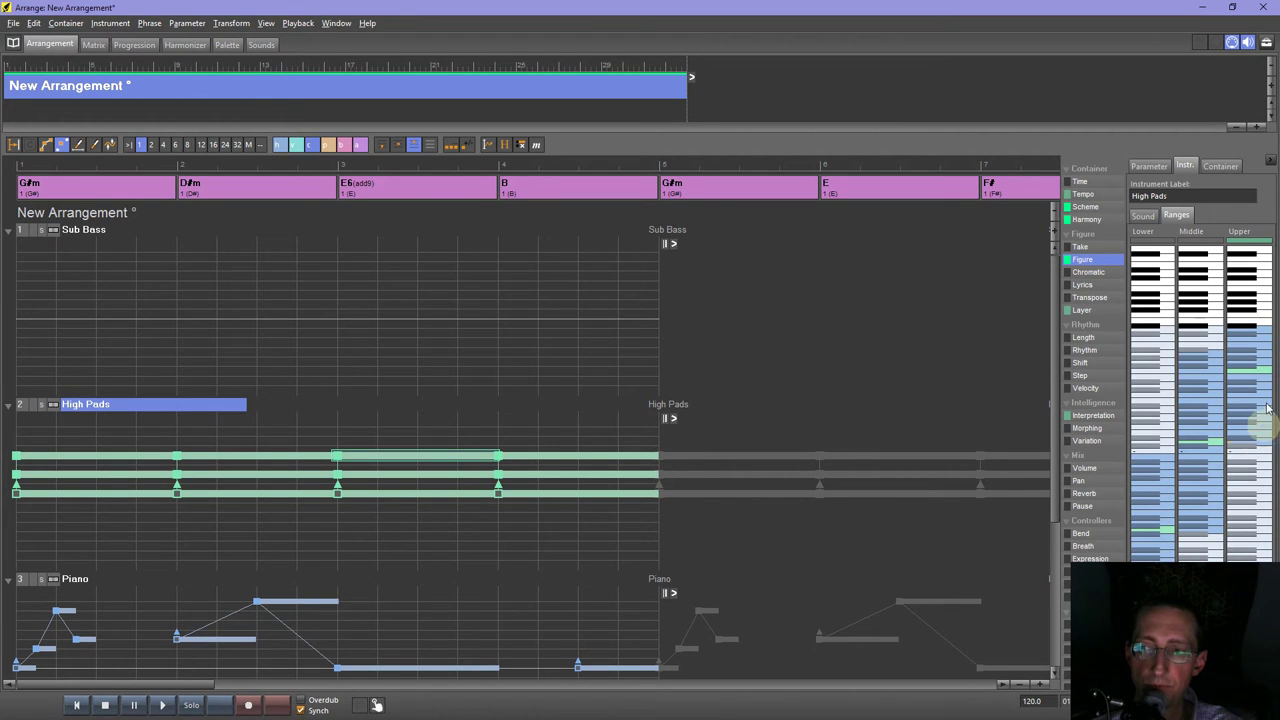
left_click_drag(1257, 371, 1259, 406)
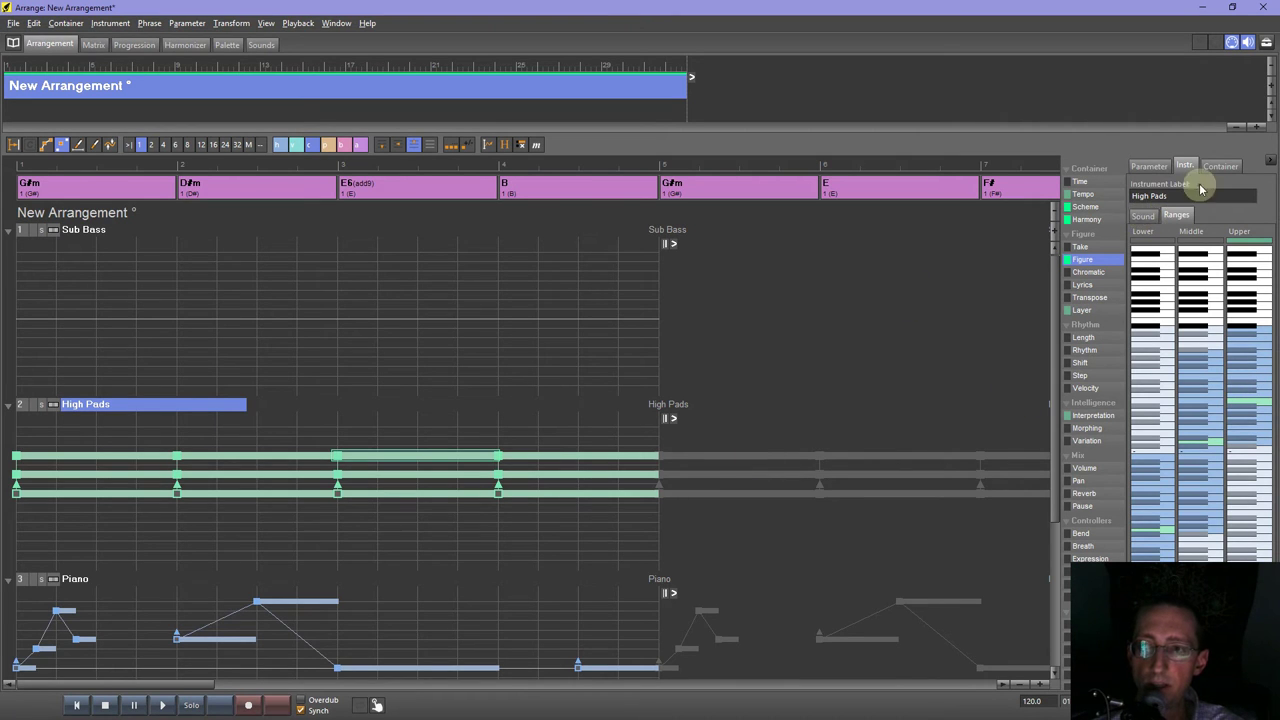
Add an Interpretation parameter to High Pads and enable Alignment and Tie Notes among its form options.
left_click(1084, 418)
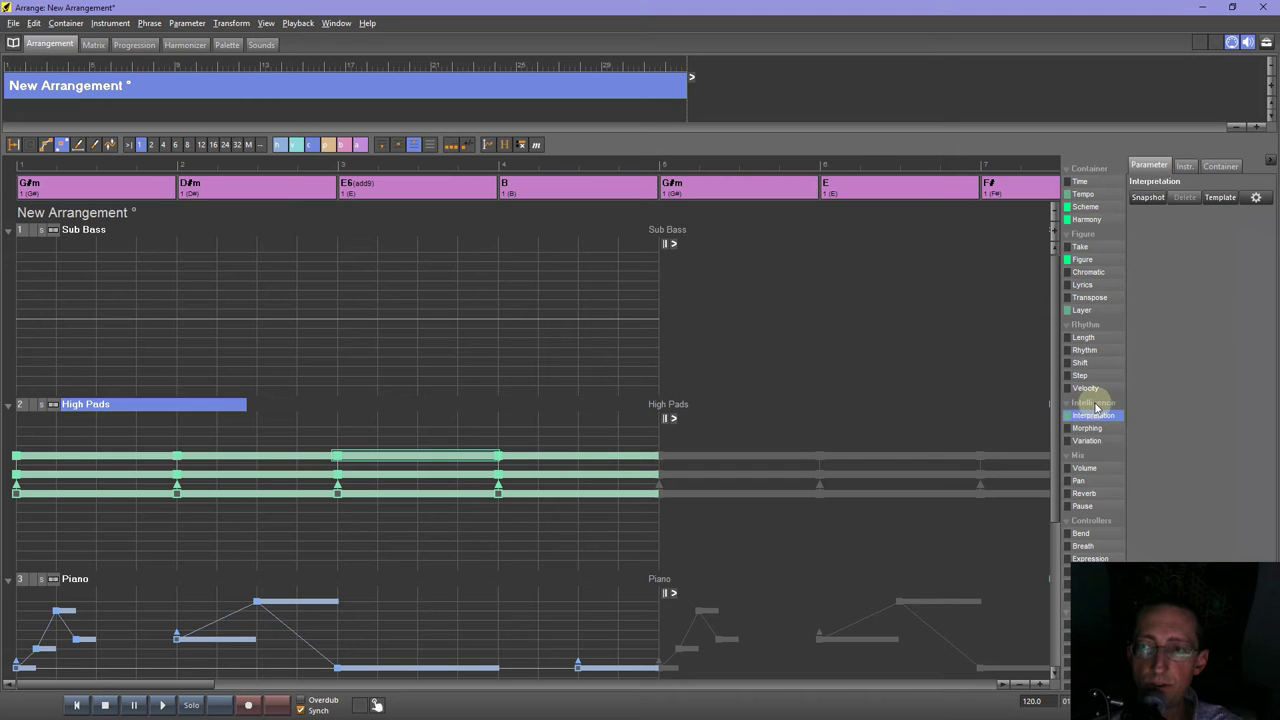
left_click(1158, 202)
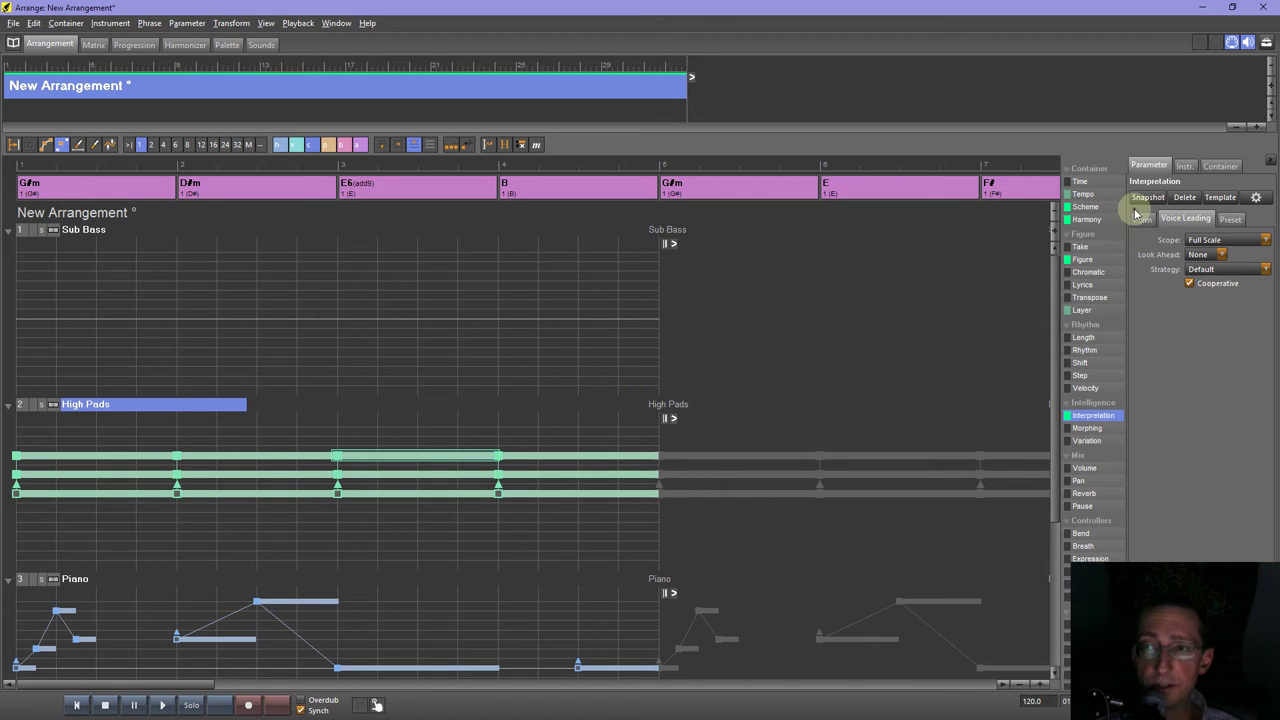
left_click(1141, 222)
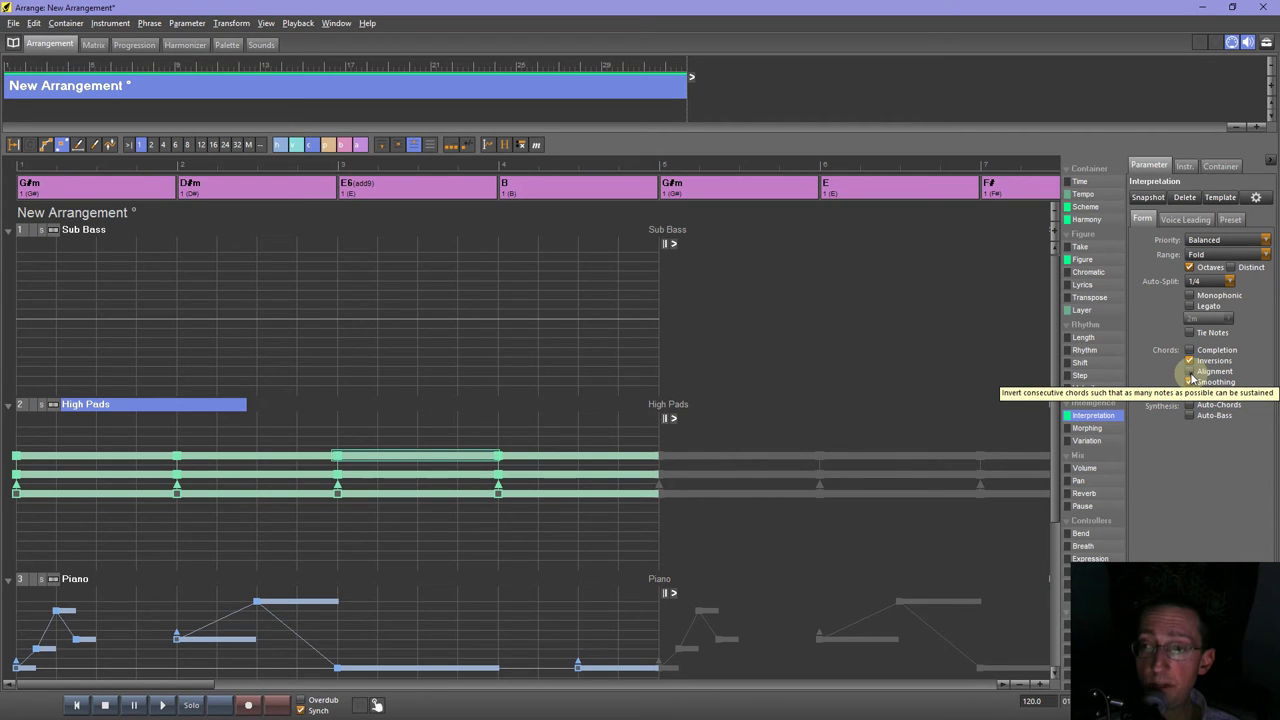
left_click(1189, 372)
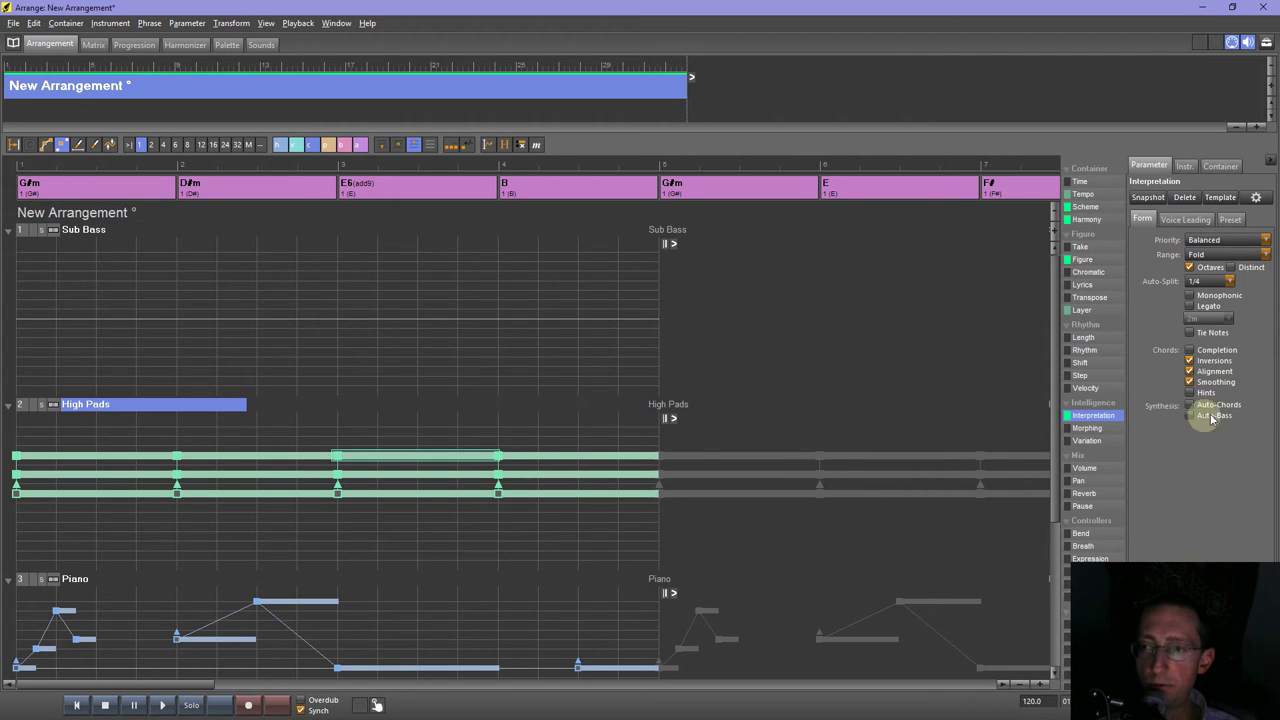
left_click(1190, 333)
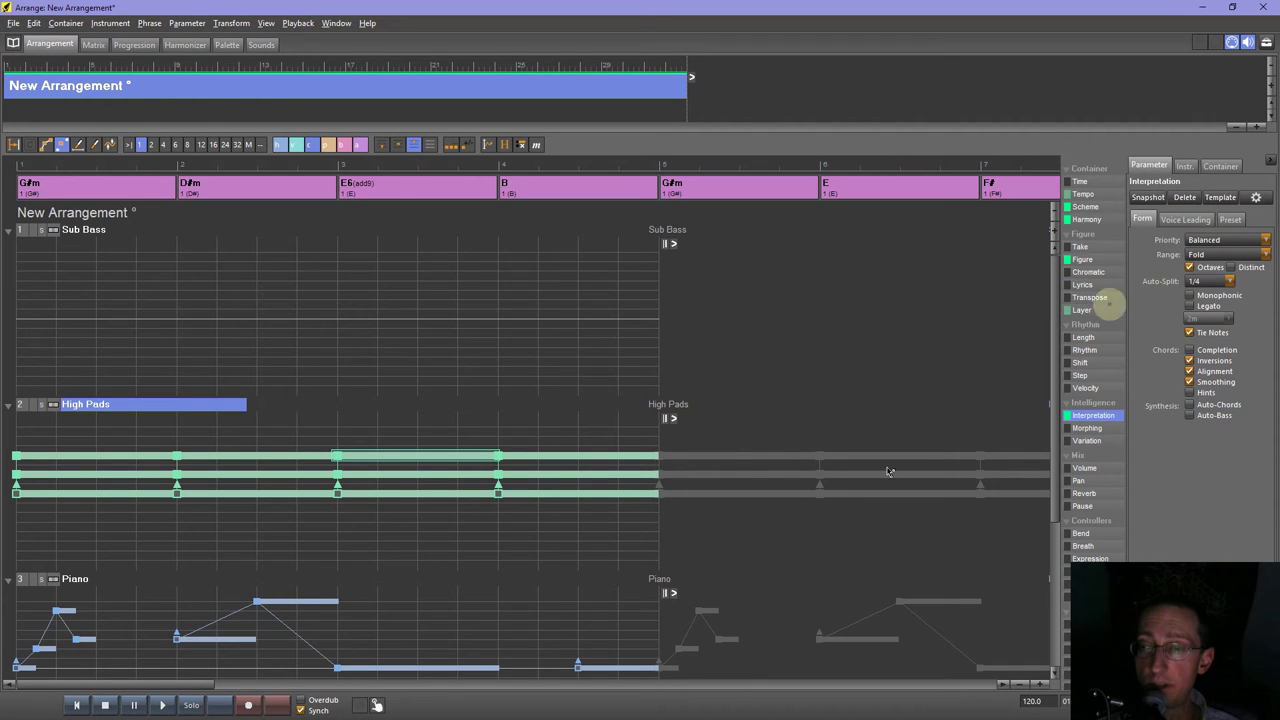
Solo High Pads and play its chords from the beginning, stopping playback after listening.
left_click(75, 706)
left_click(45, 404)
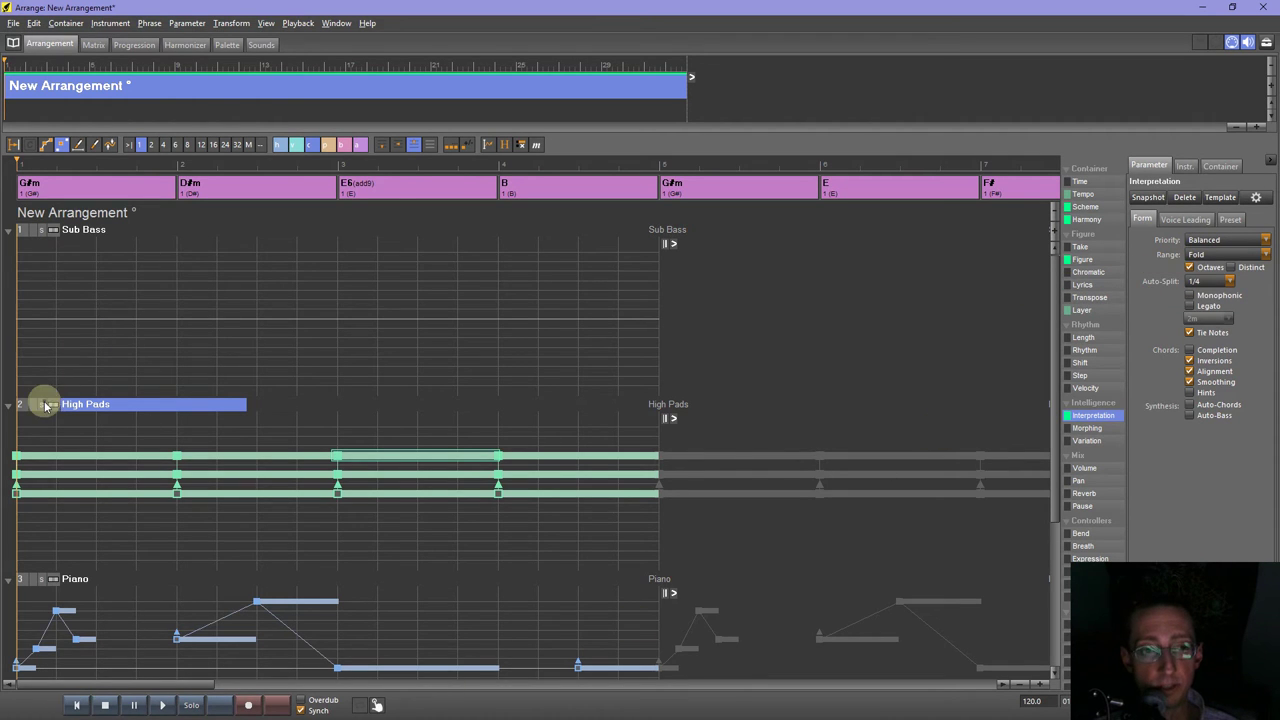
left_click(162, 705)
left_click(257, 591)
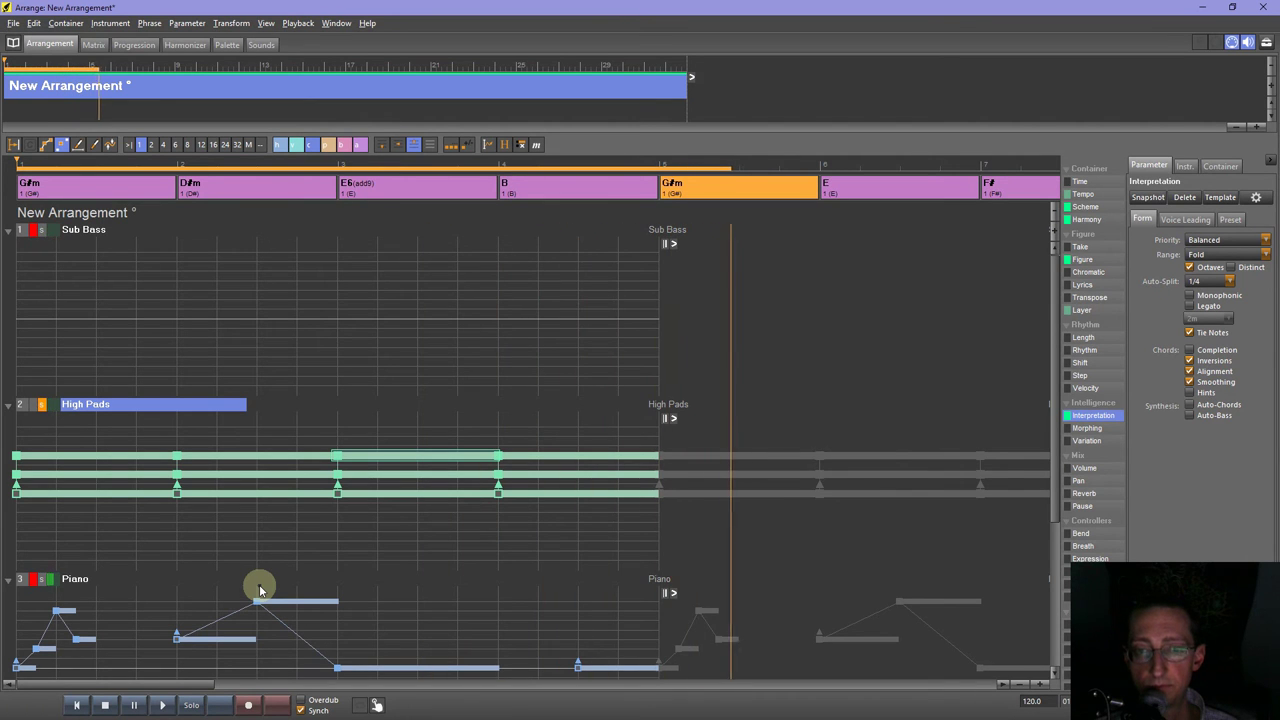
left_click(102, 705)
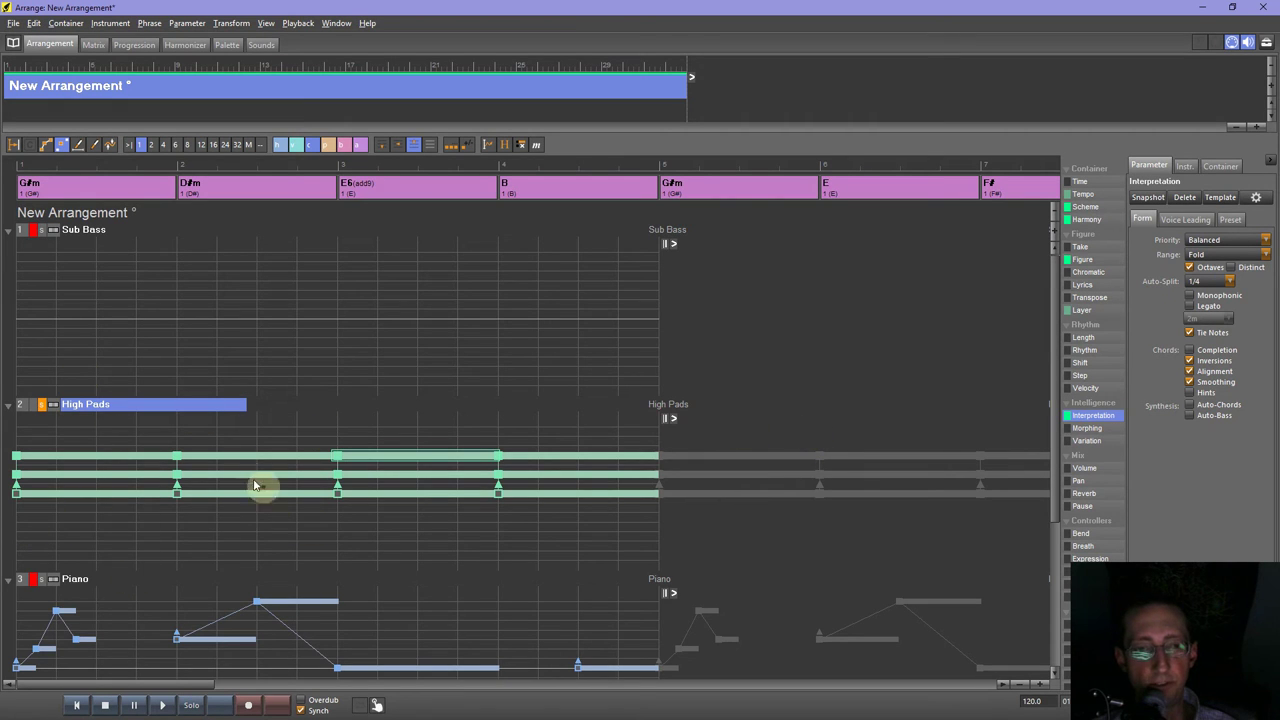
Raise the lowest High Pads note in bar 2 to diatonic 7 and the one in bar 3 to diatonic 6.
left_click(190, 494)
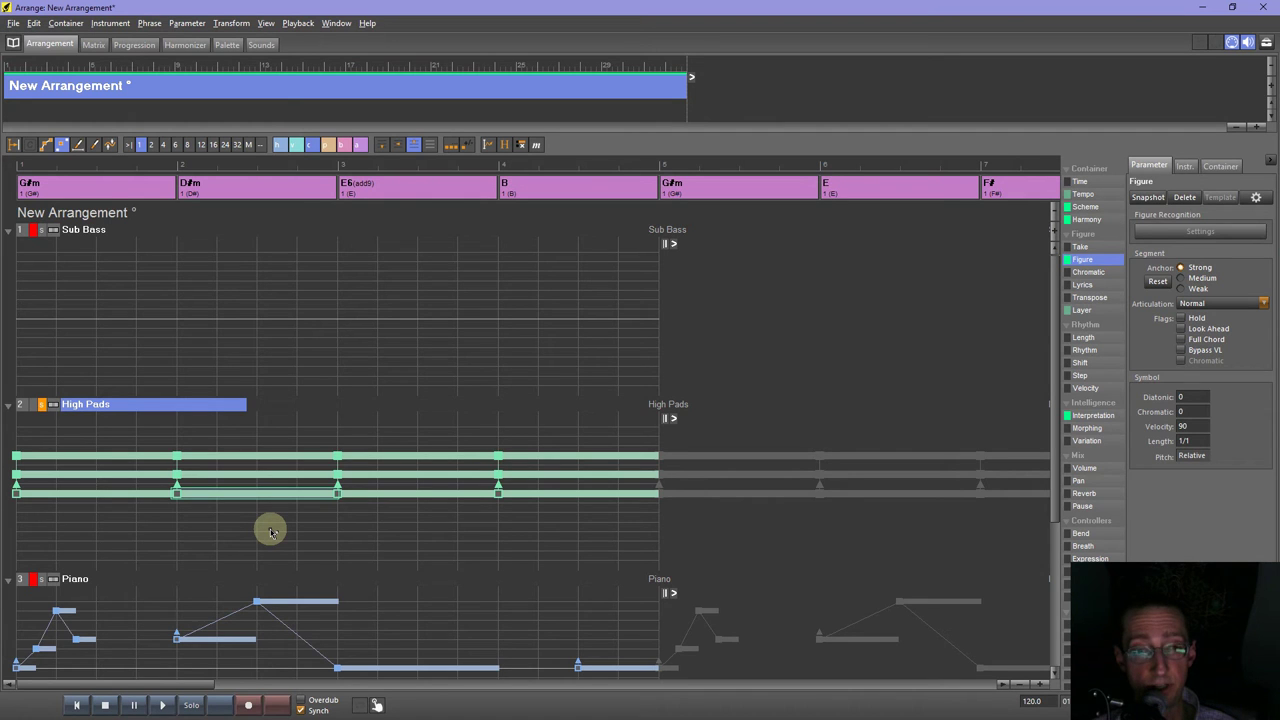
key("Up")
key("Up")
key("Up")
key("Up")
key("Up")
key("Up")
key("Up")
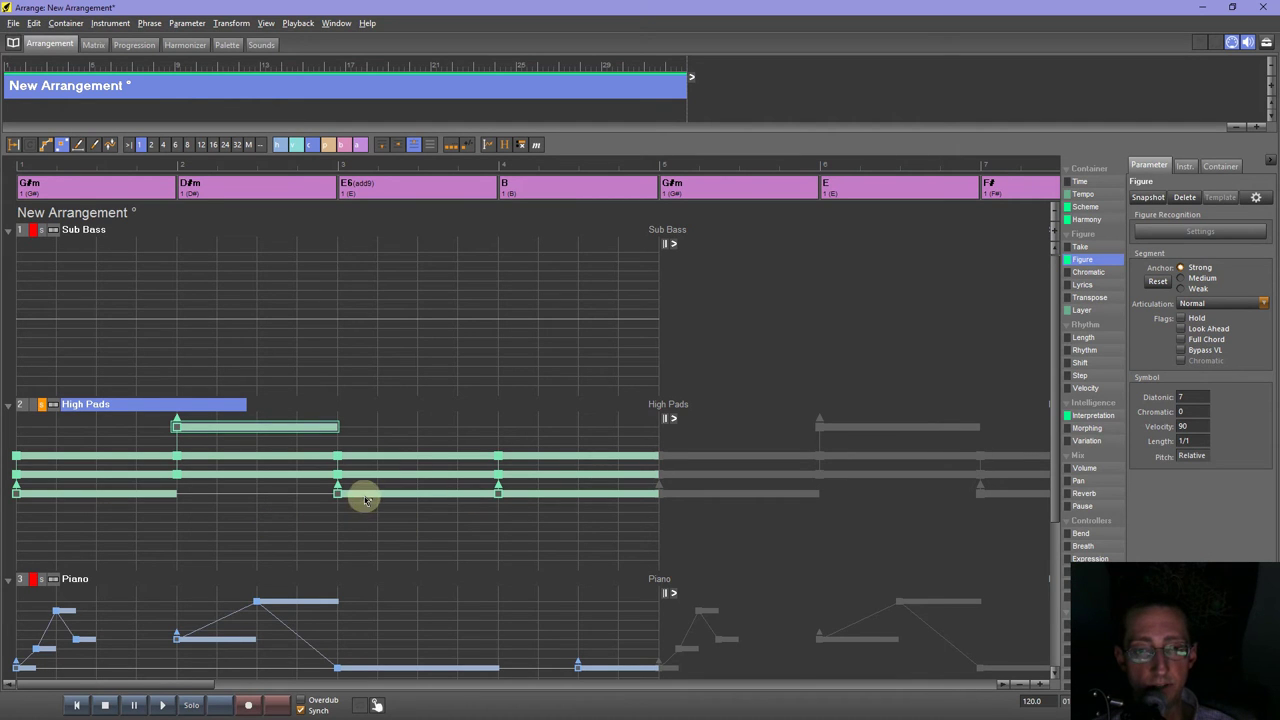
left_click_drag(366, 498, 378, 438)
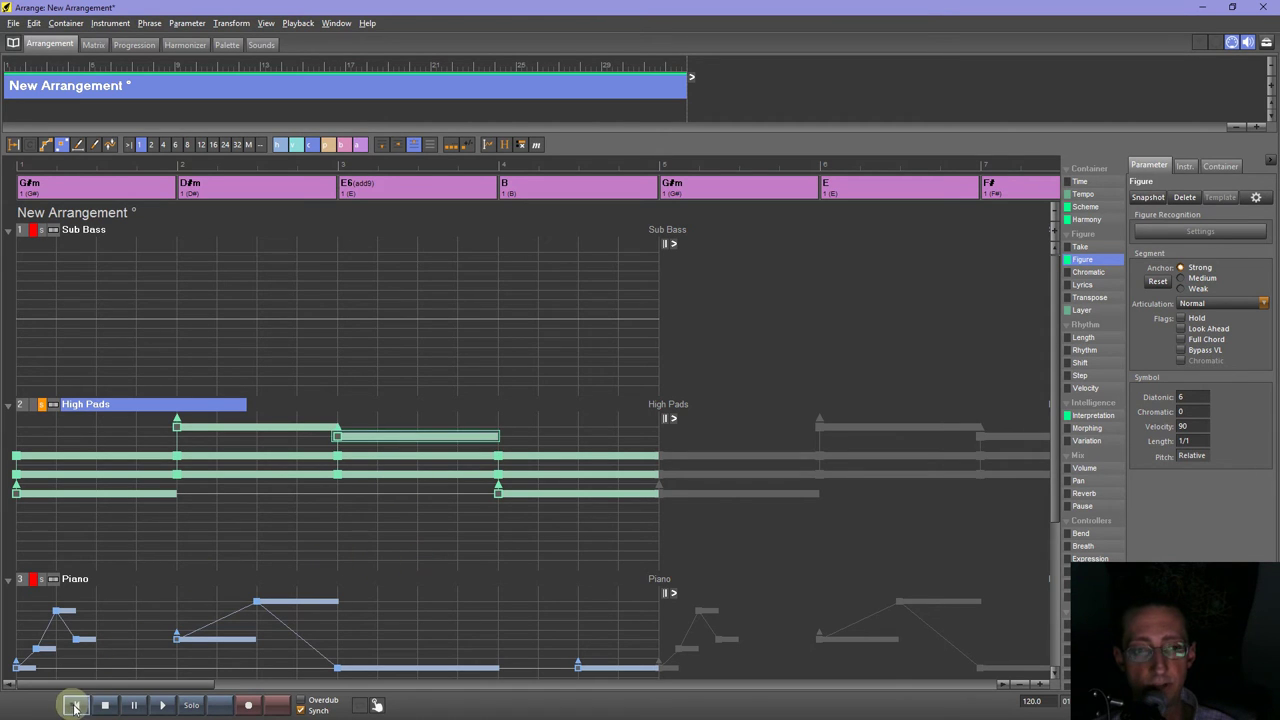
Play the revised High Pads chords from the beginning, turn off their solo and listen to the full arrangement.
left_click(158, 705)
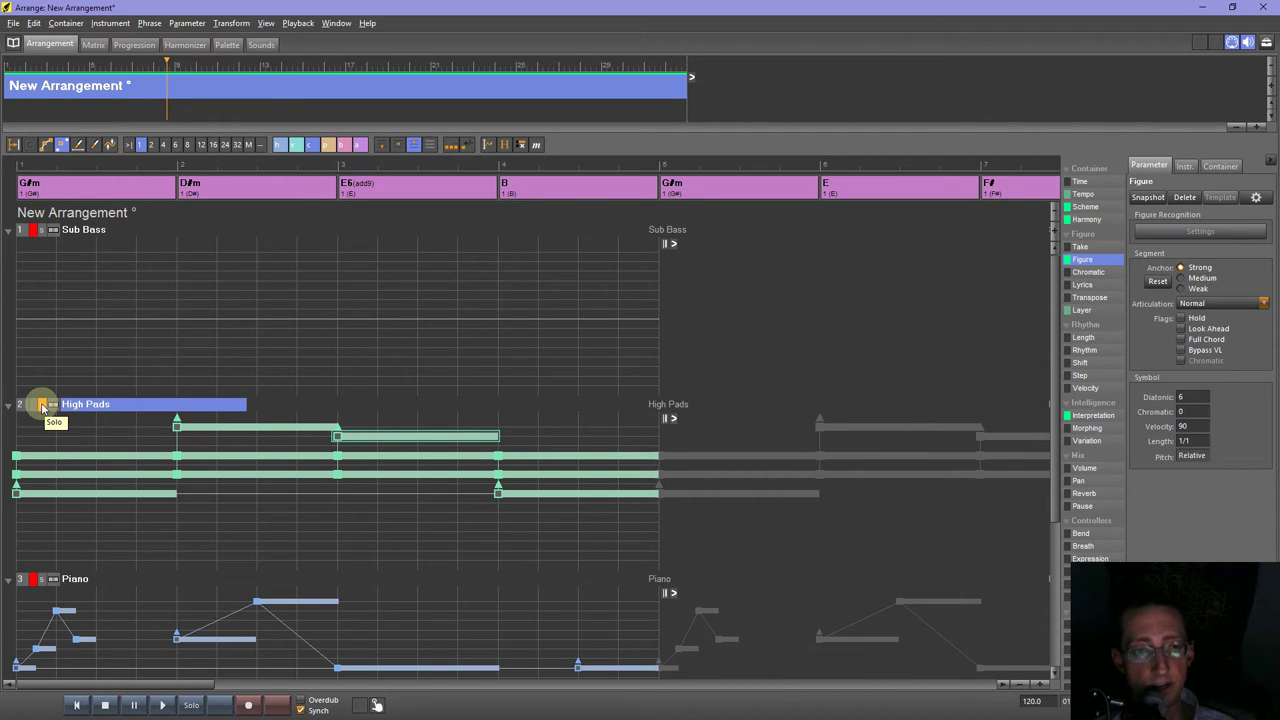
left_click(42, 407)
key("space")
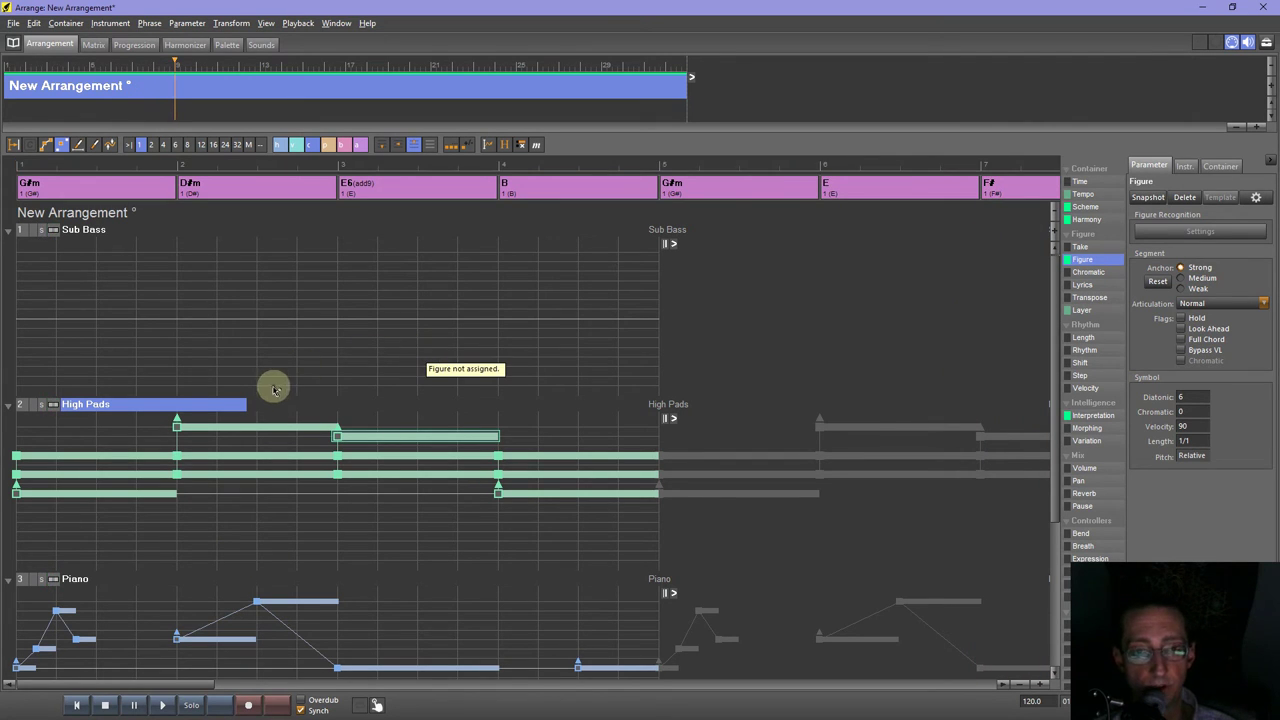
Replace the Interpretation parameter of Sub Bass with a fresh snapshot and show its form options.
left_click(82, 229)
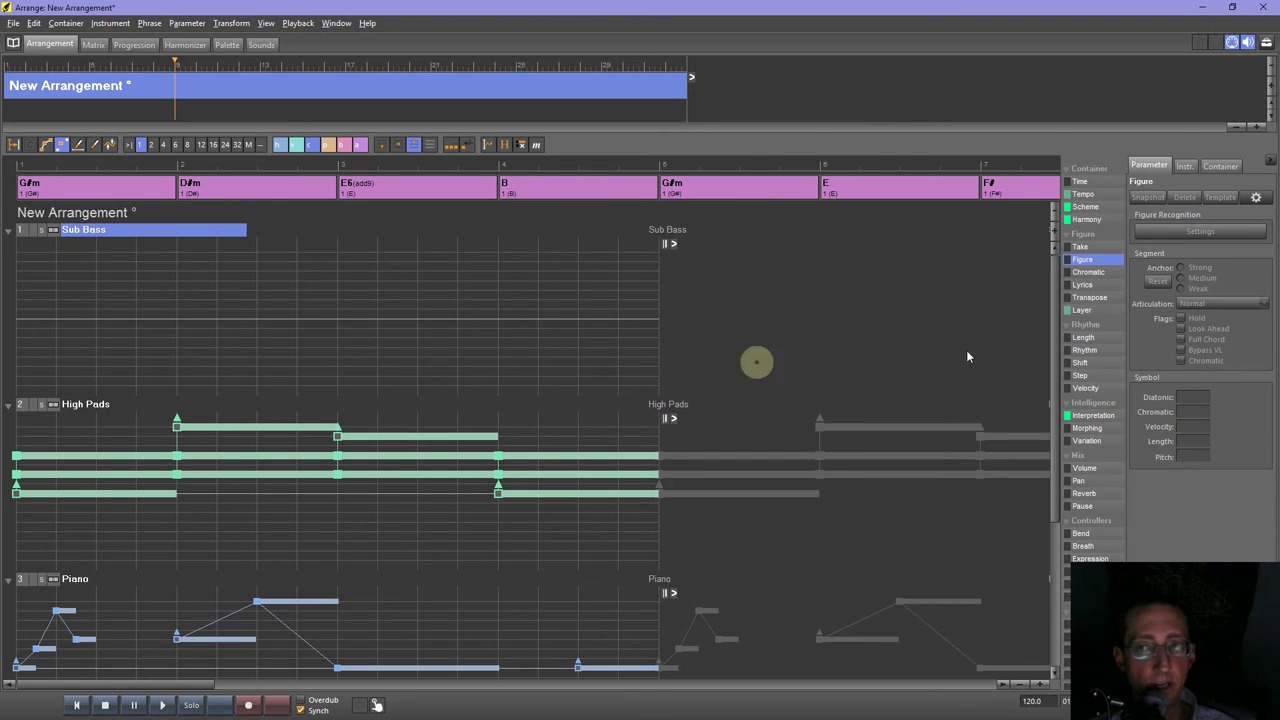
left_click(1087, 417)
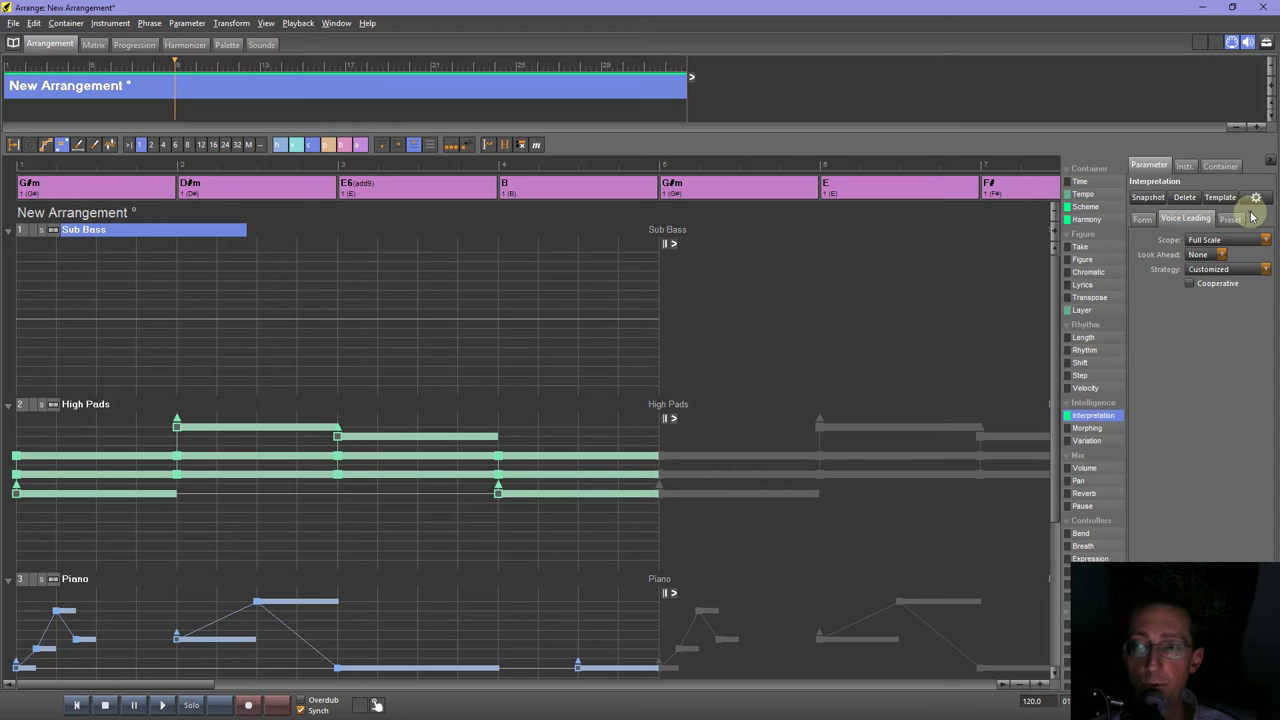
left_click(1184, 198)
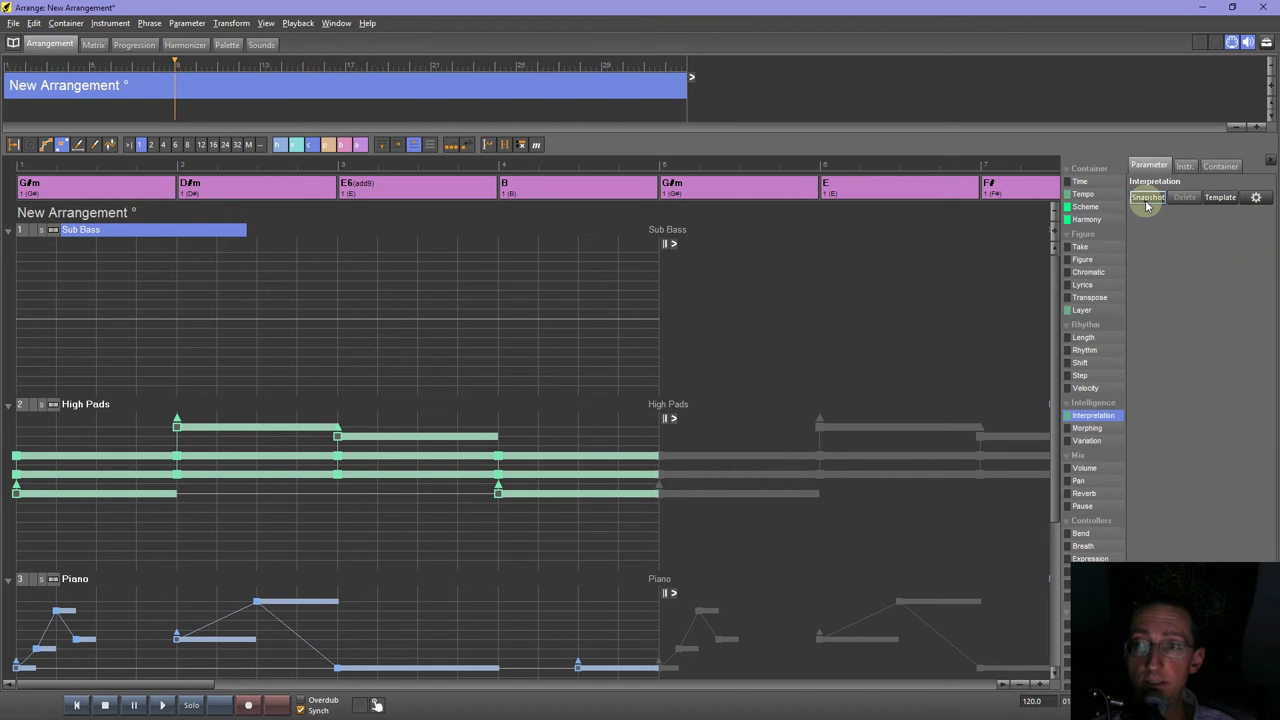
left_click(1148, 199)
left_click(1145, 219)
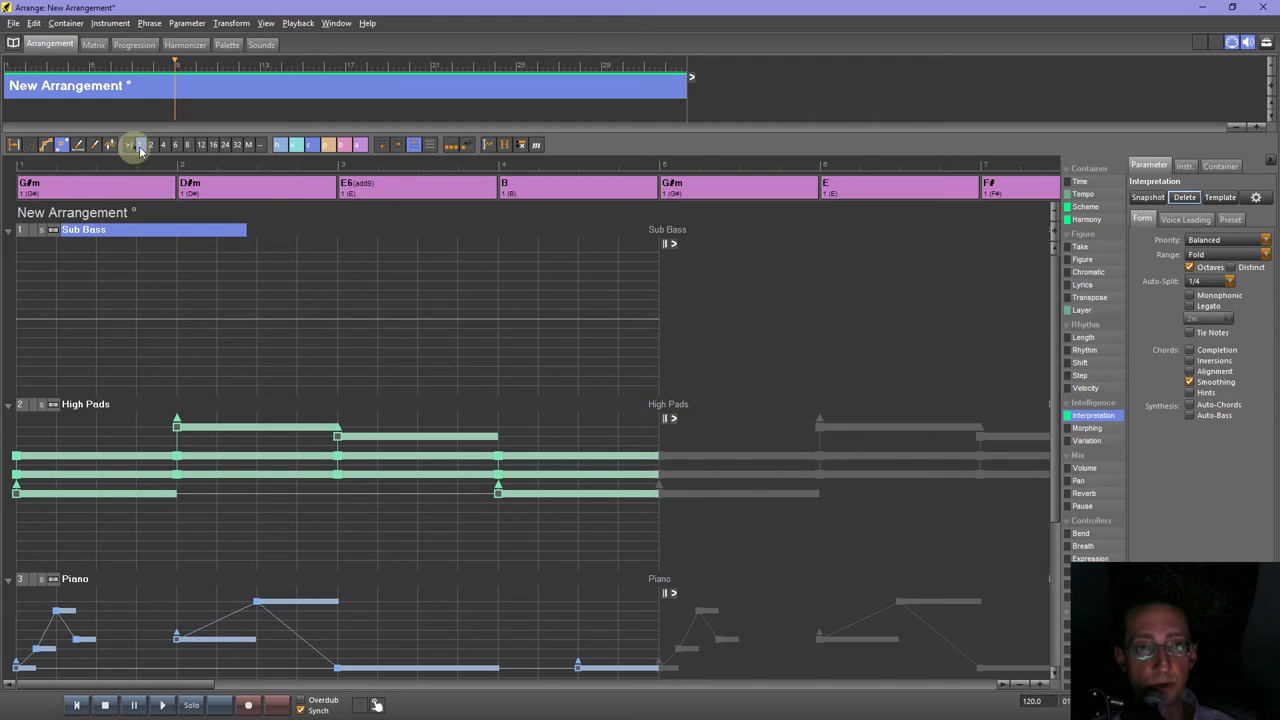
Draw a one-bar bass-symbol note at diatonic 0 as a separate Sub Bass segment in each of bars 1 to 4.
left_click(343, 148)
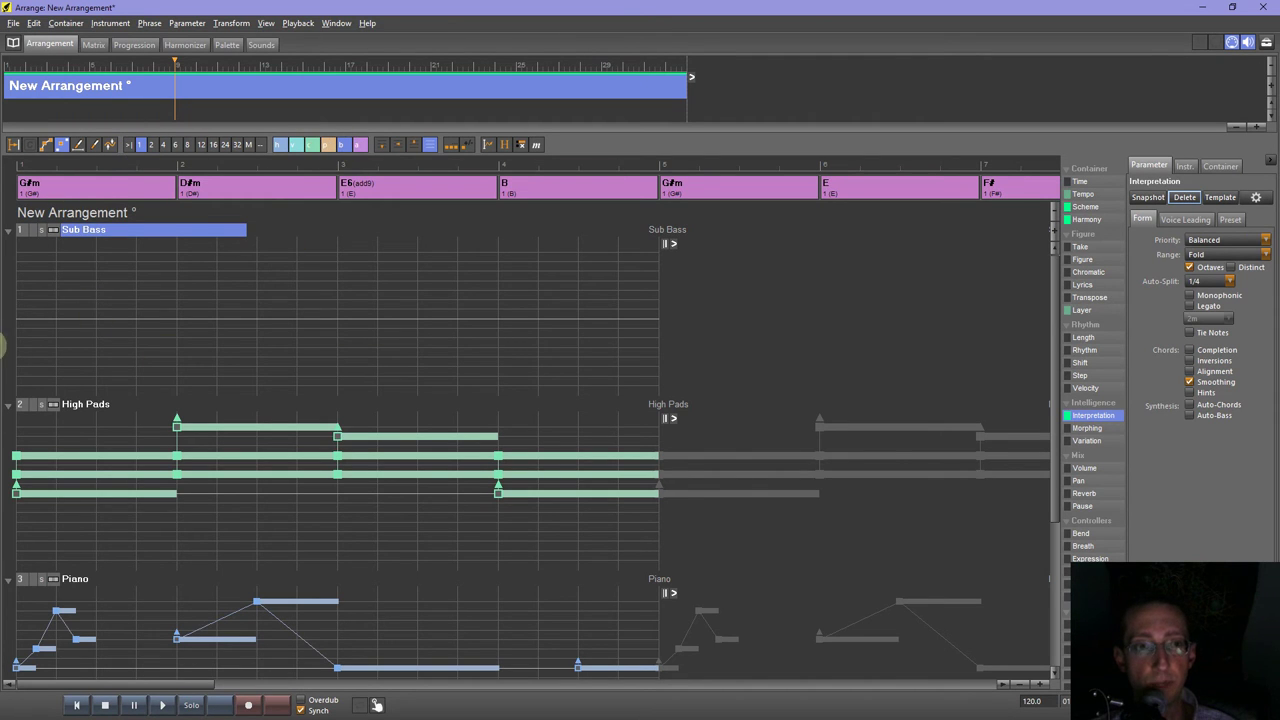
left_click(94, 144)
left_click(26, 326)
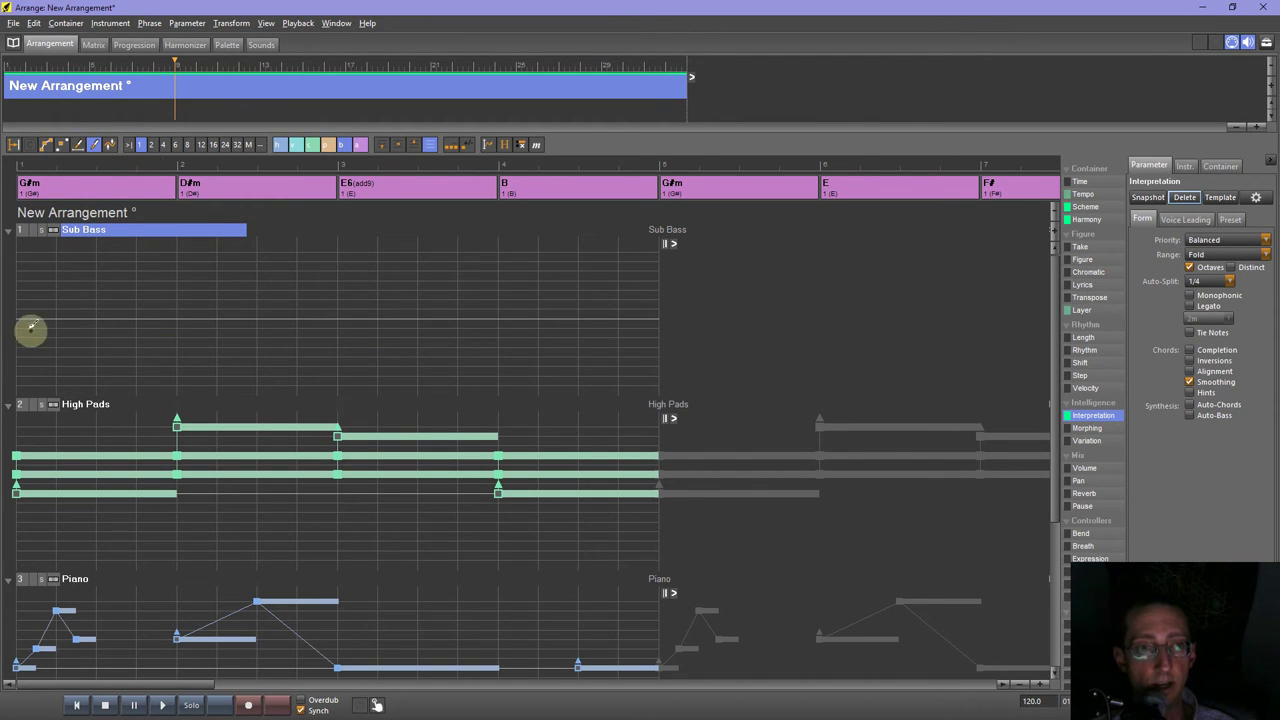
left_click_drag(21, 315, 179, 321)
left_click(112, 322)
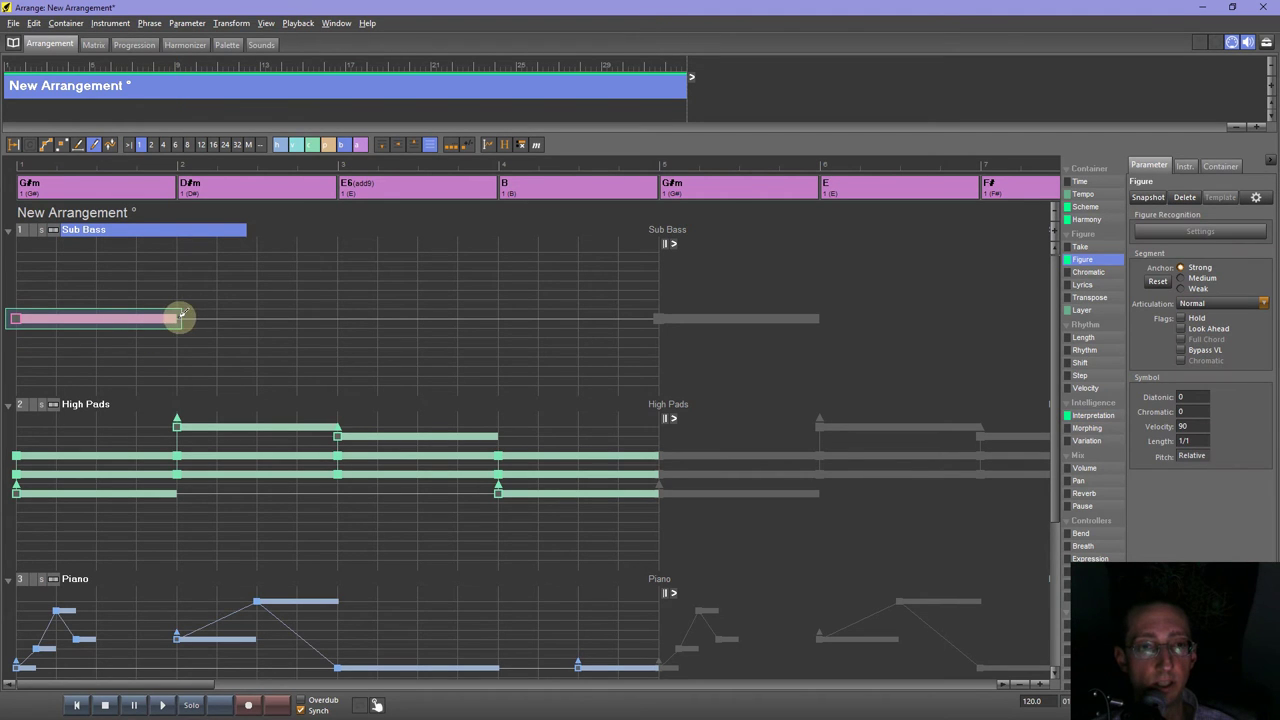
left_click(337, 320)
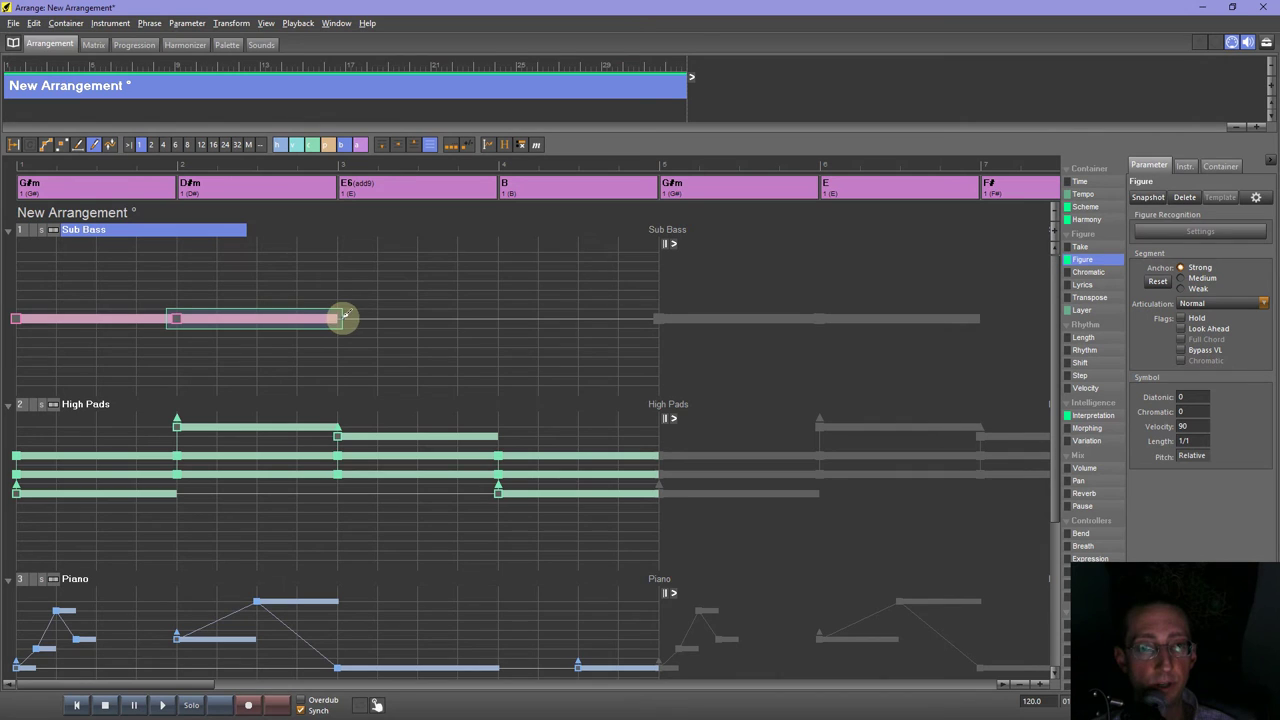
left_click(503, 318)
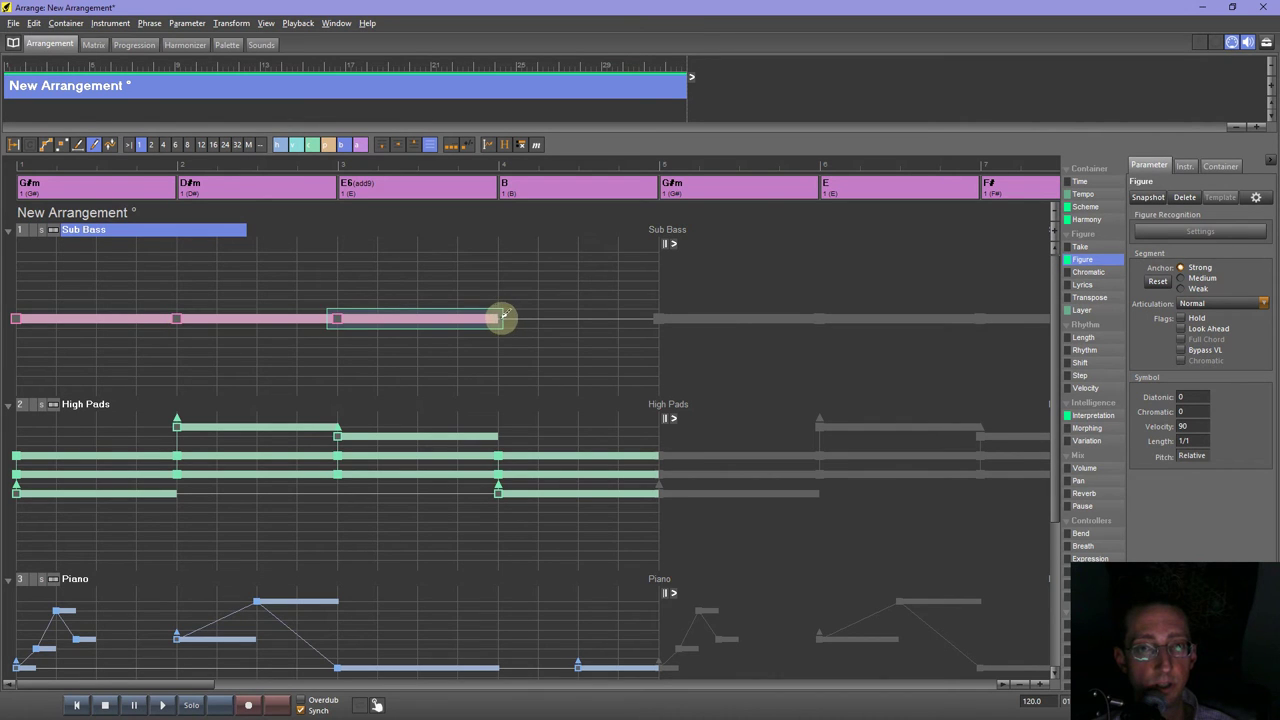
left_click(656, 320)
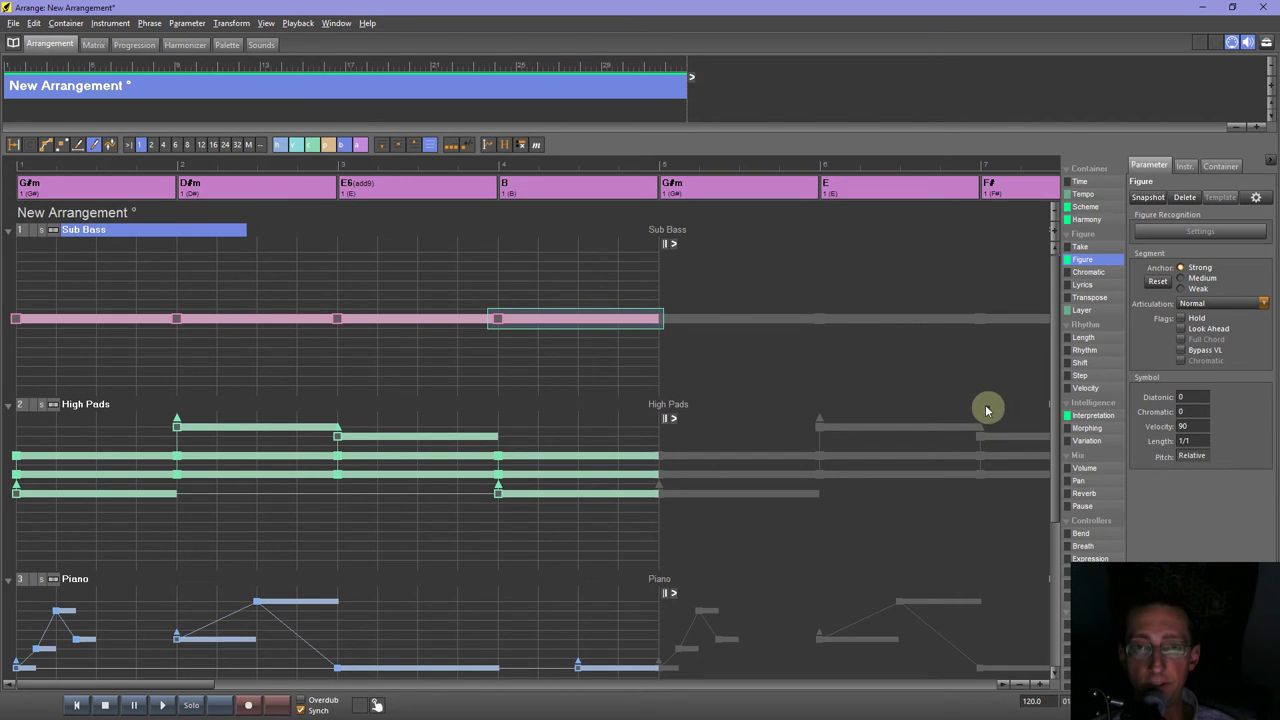
Shorten the bar 4 Sub Bass note to about half a bar and copy it into the second half on a 1/2 grid.
left_click(77, 145)
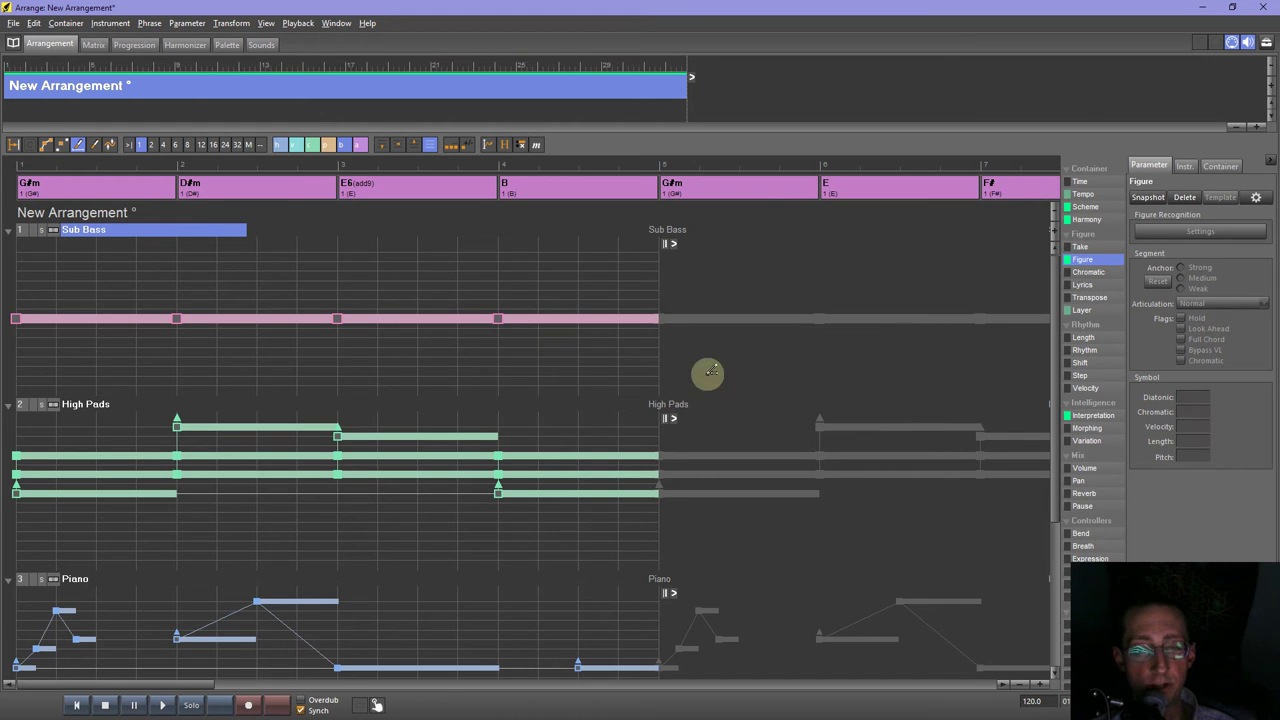
left_click(648, 325)
left_click(659, 320)
left_click_drag(657, 323, 588, 295)
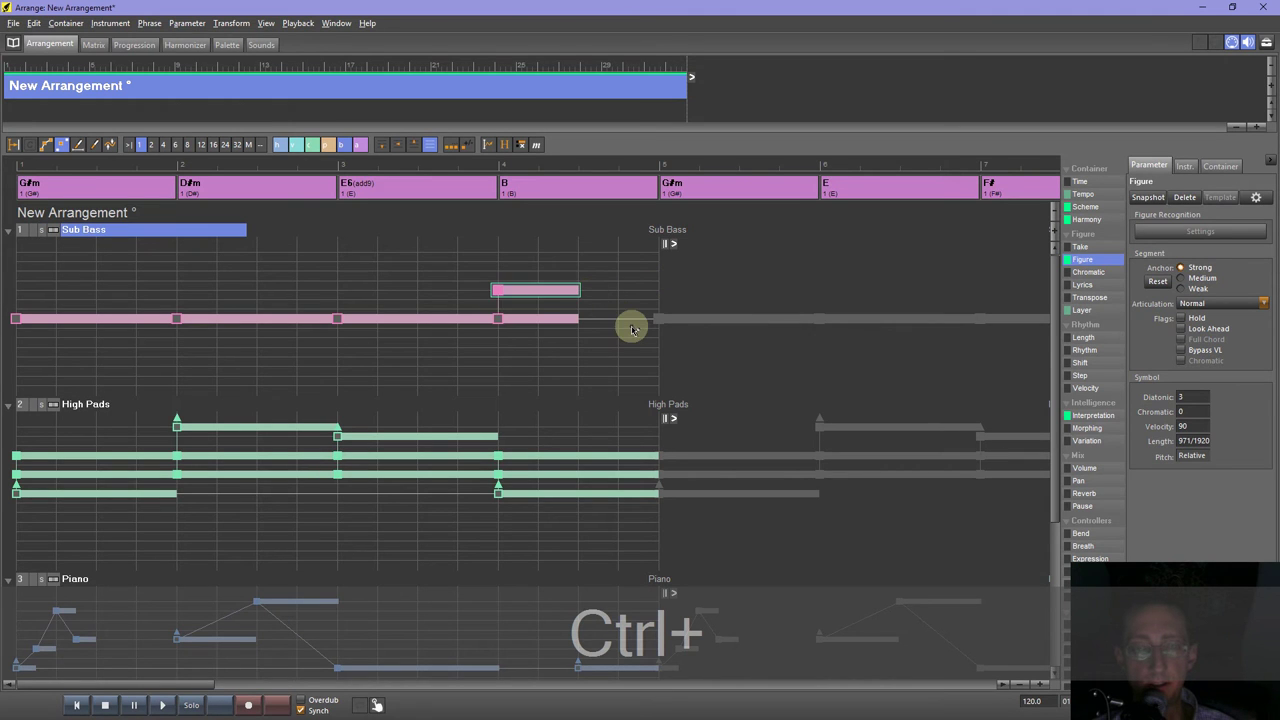
key("ctrl+z")
left_click(151, 147)
left_click_drag(529, 323, 614, 317)
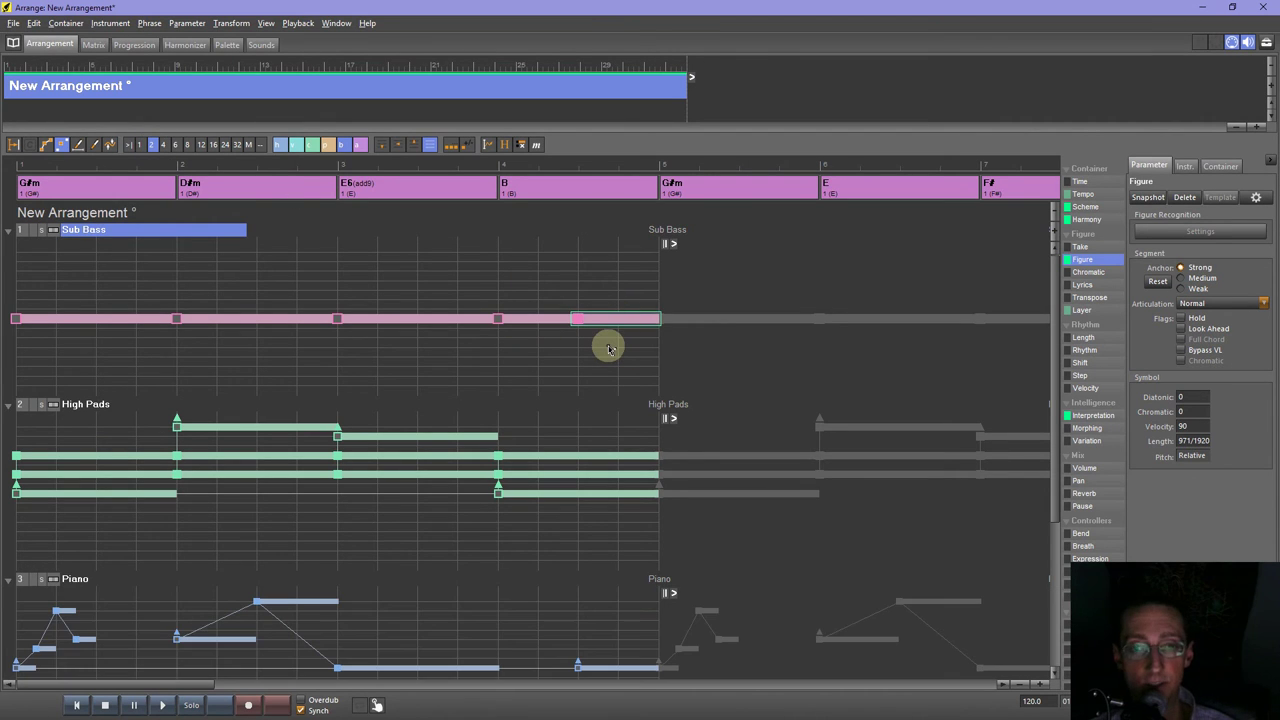
Raise the second Sub Bass note in bar 4 to diatonic 6 and play the arrangement.
key("Up")
key("Up")
key("Up")
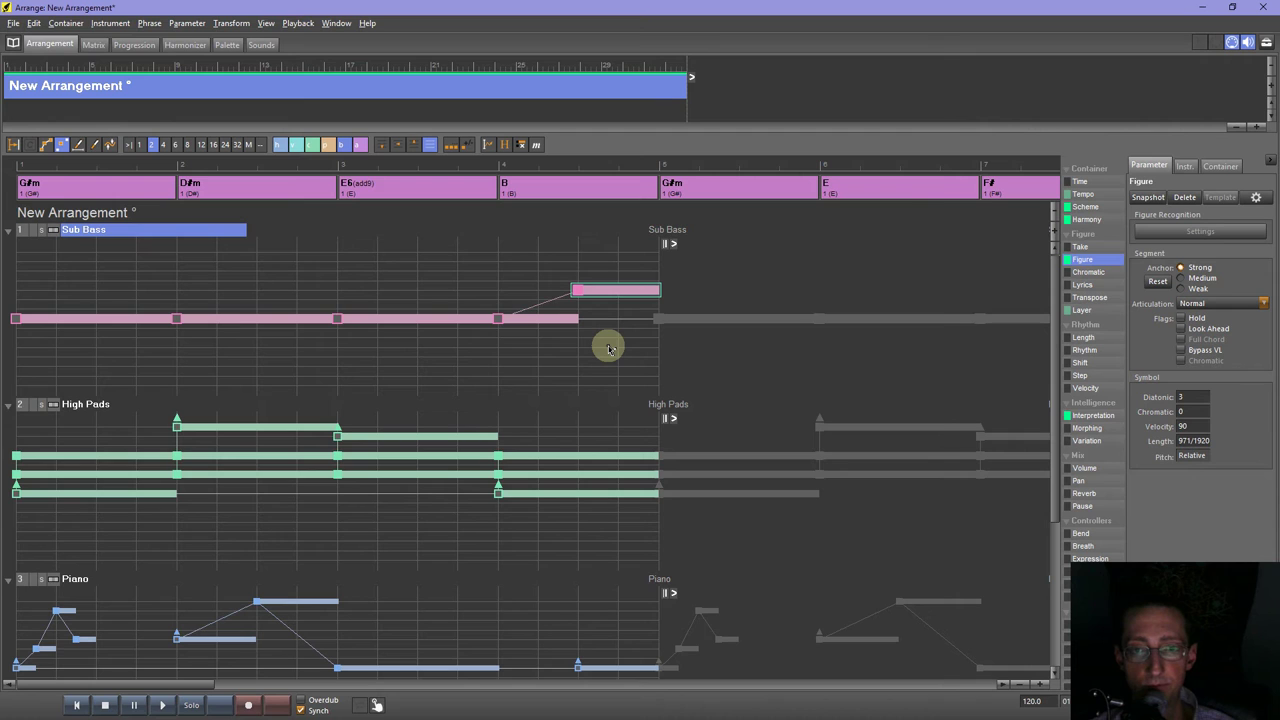
key("Up")
key("Up")
key("Up")
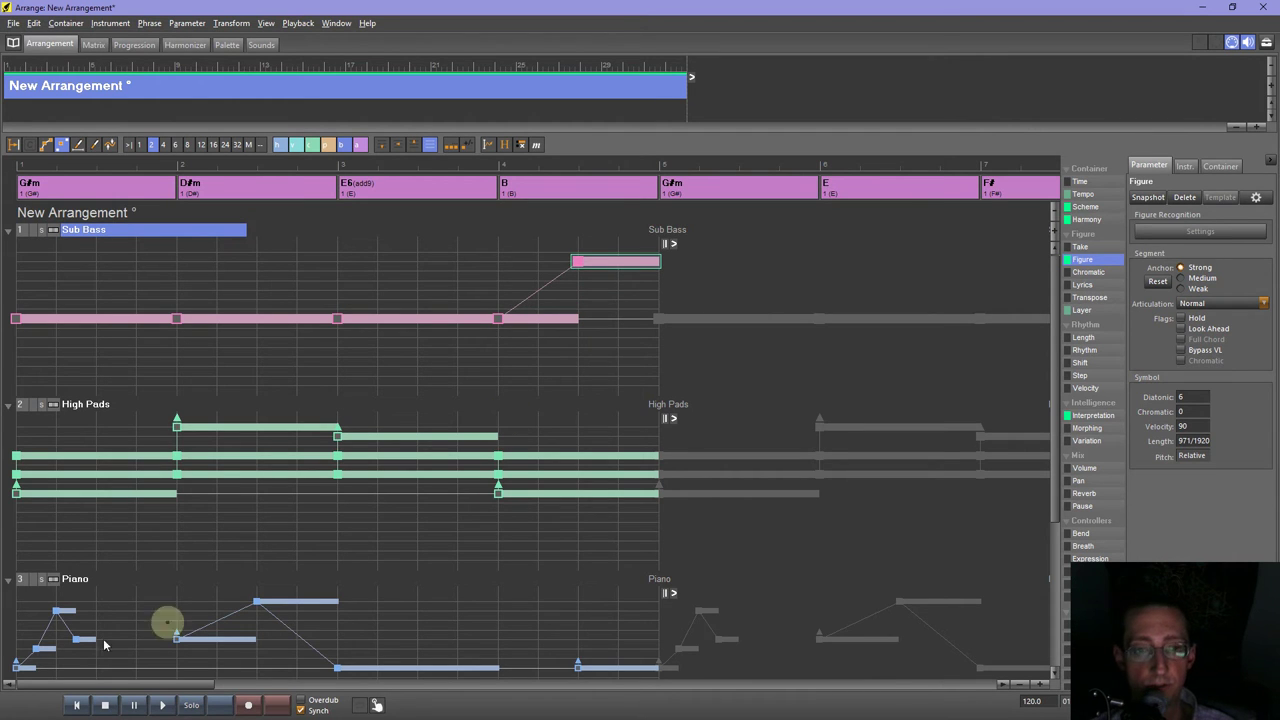
left_click(162, 705)
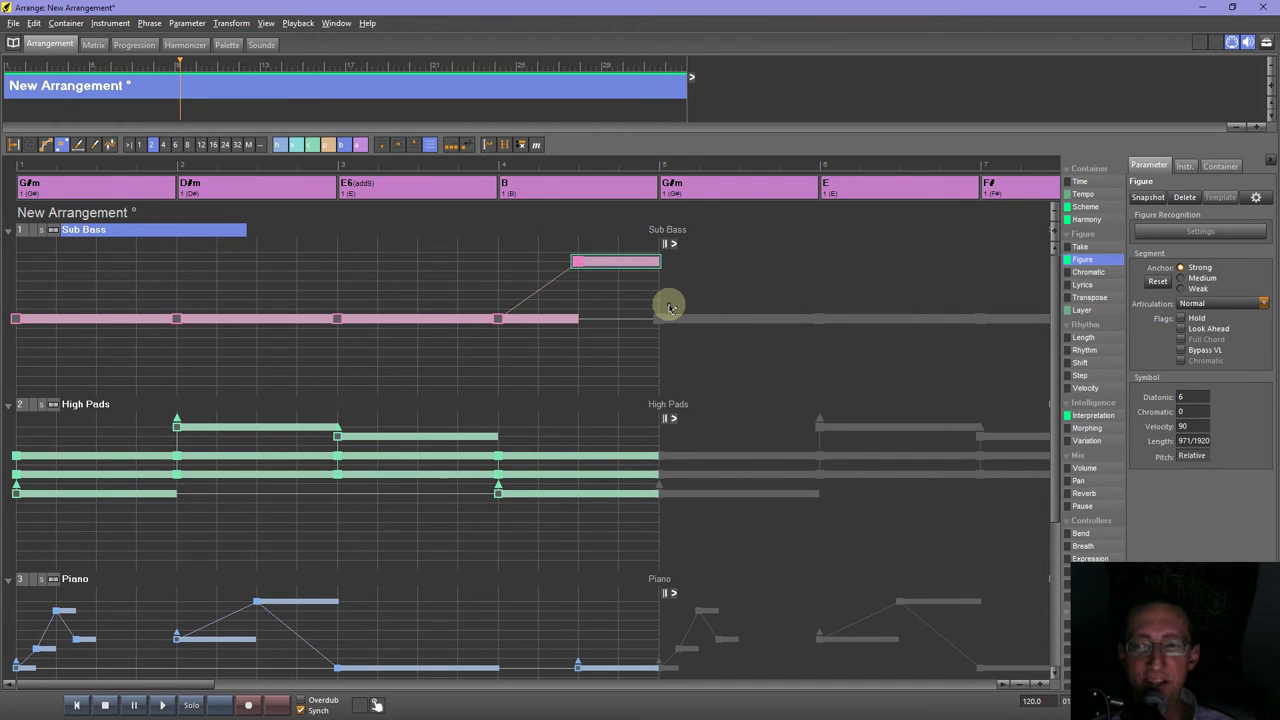
Try several pitches for the second Sub Bass note in bar 4 and settle on diatonic 3.
left_click(605, 259)
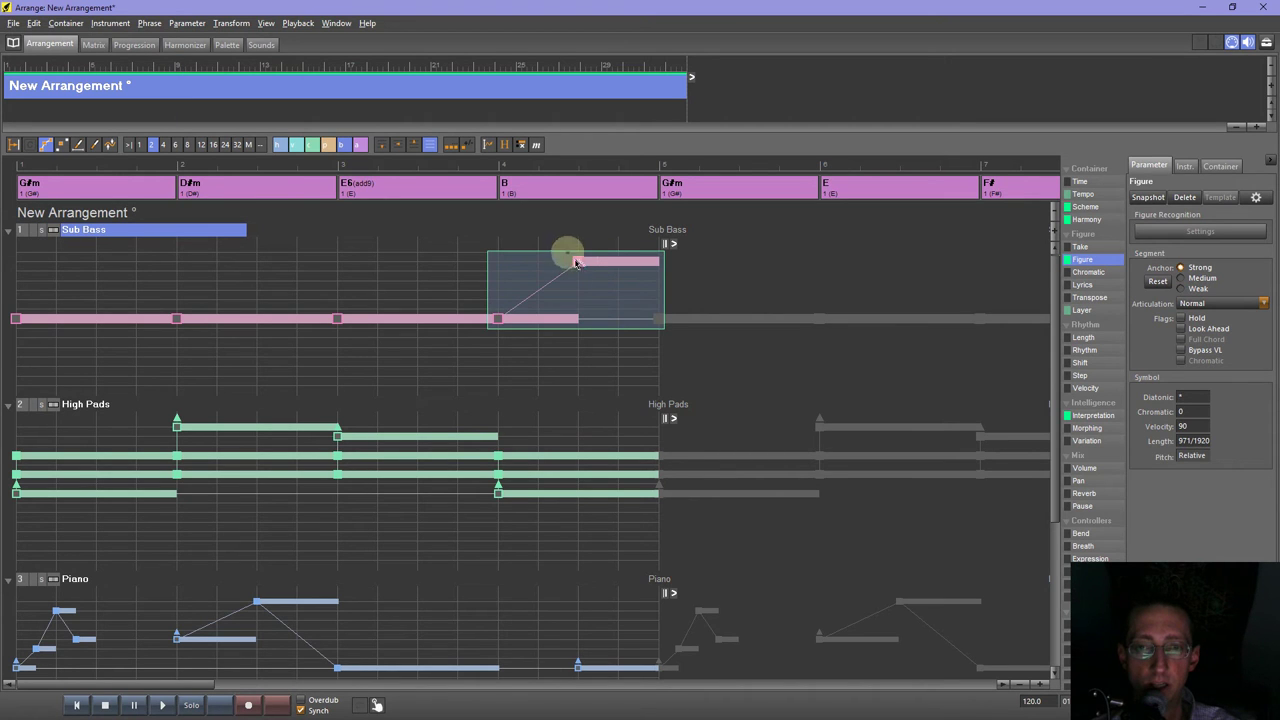
left_click_drag(589, 263, 587, 254)
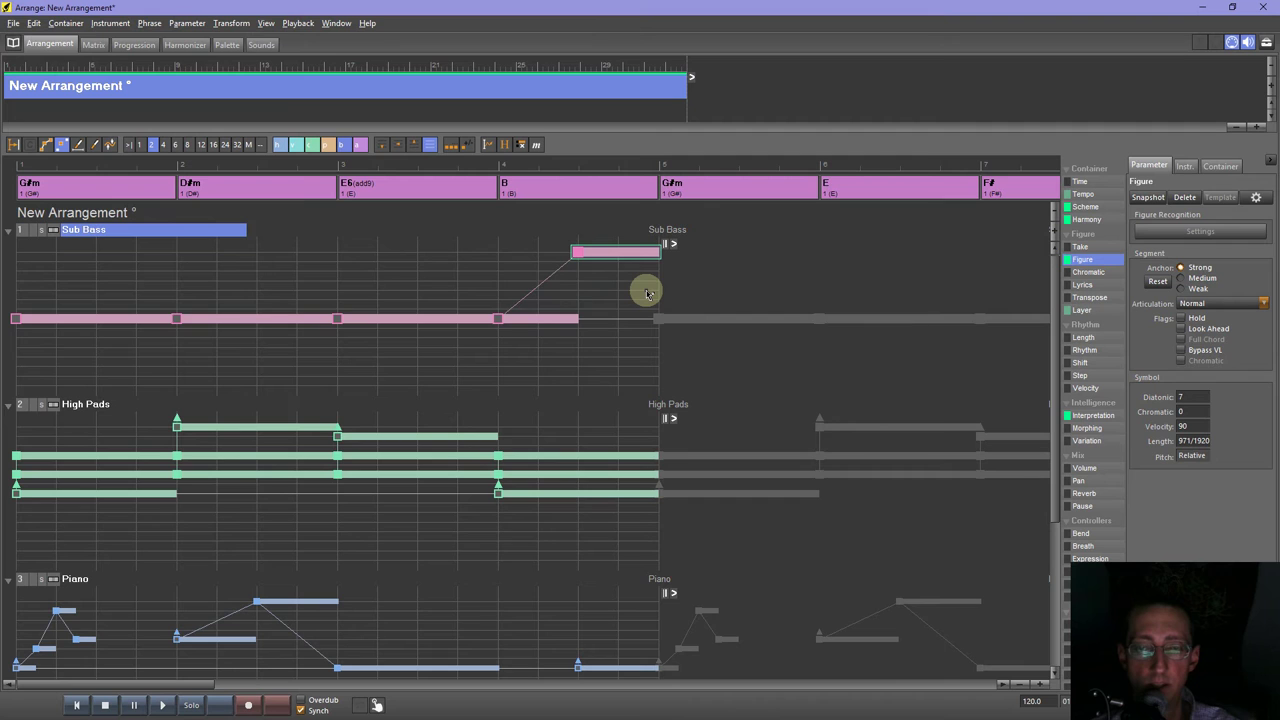
key("Down")
key("Down")
key("Down")
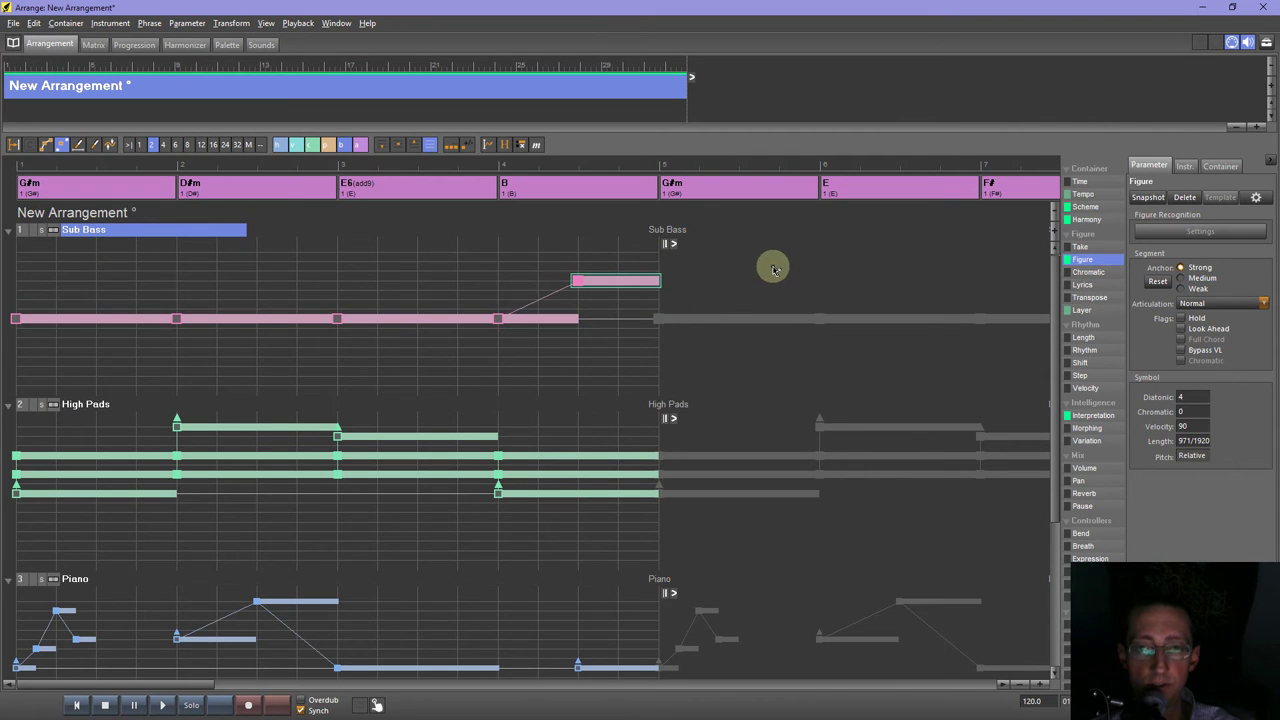
key("Up")
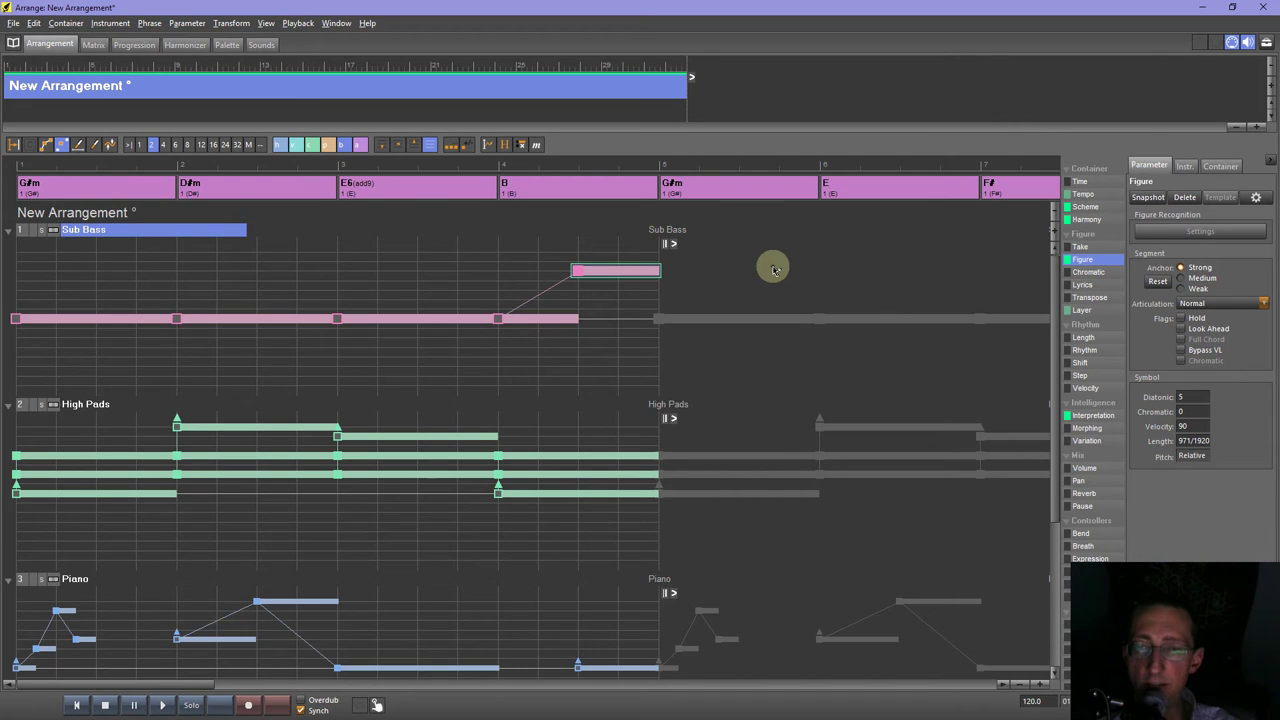
key("Down")
key("Down")
key("Up")
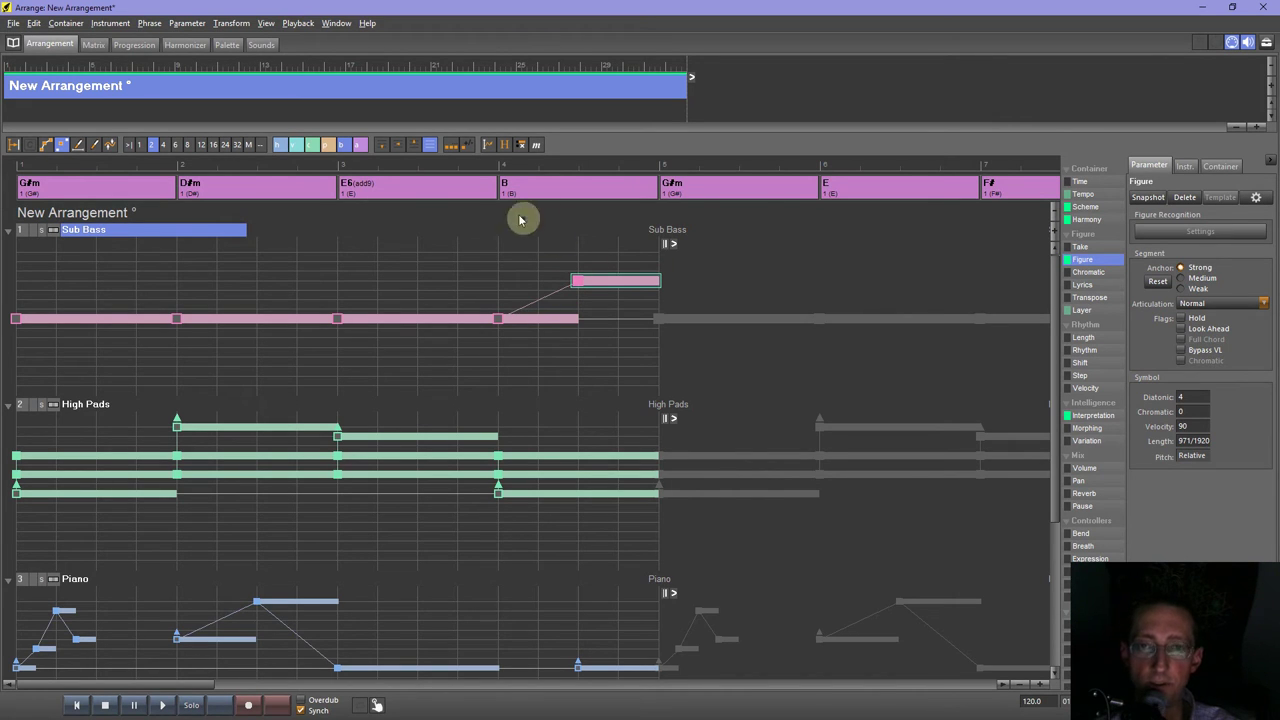
key("Down")
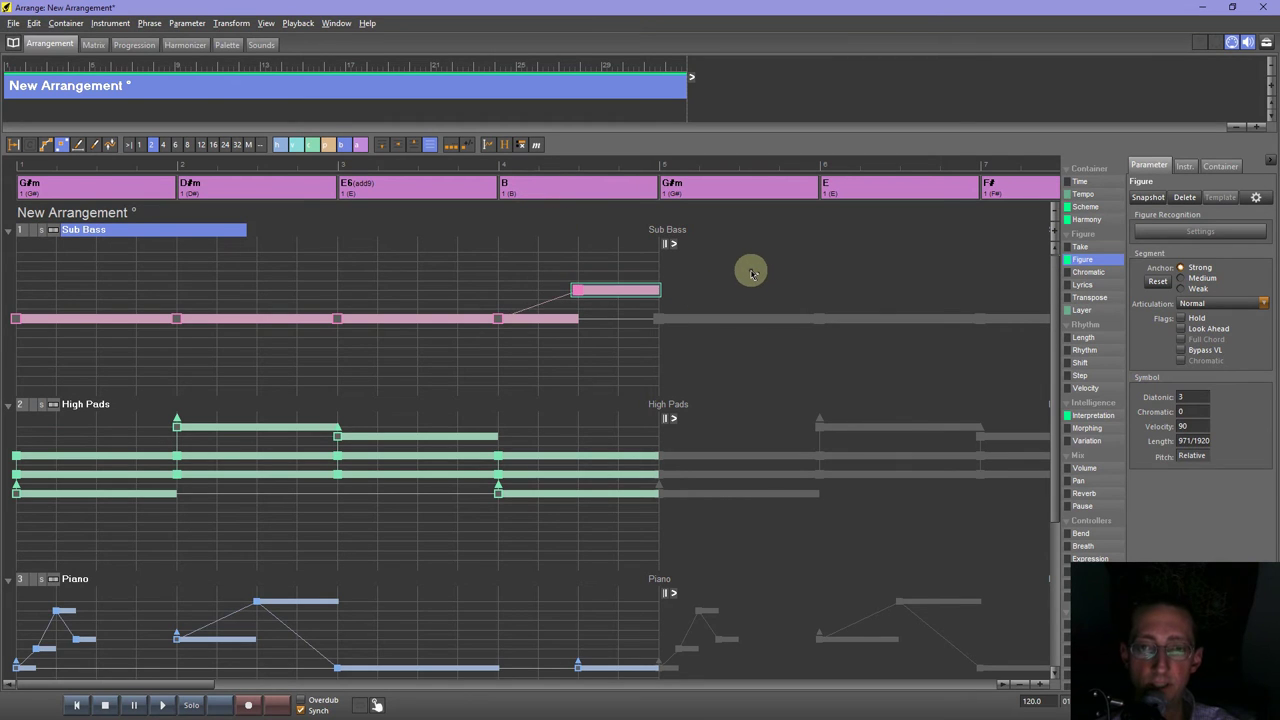
Lower the second Sub Bass note in bar 4 through several pitches to diatonic -1 and play the arrangement.
key("Down")
key("Down")
key("Down")
key("Down")
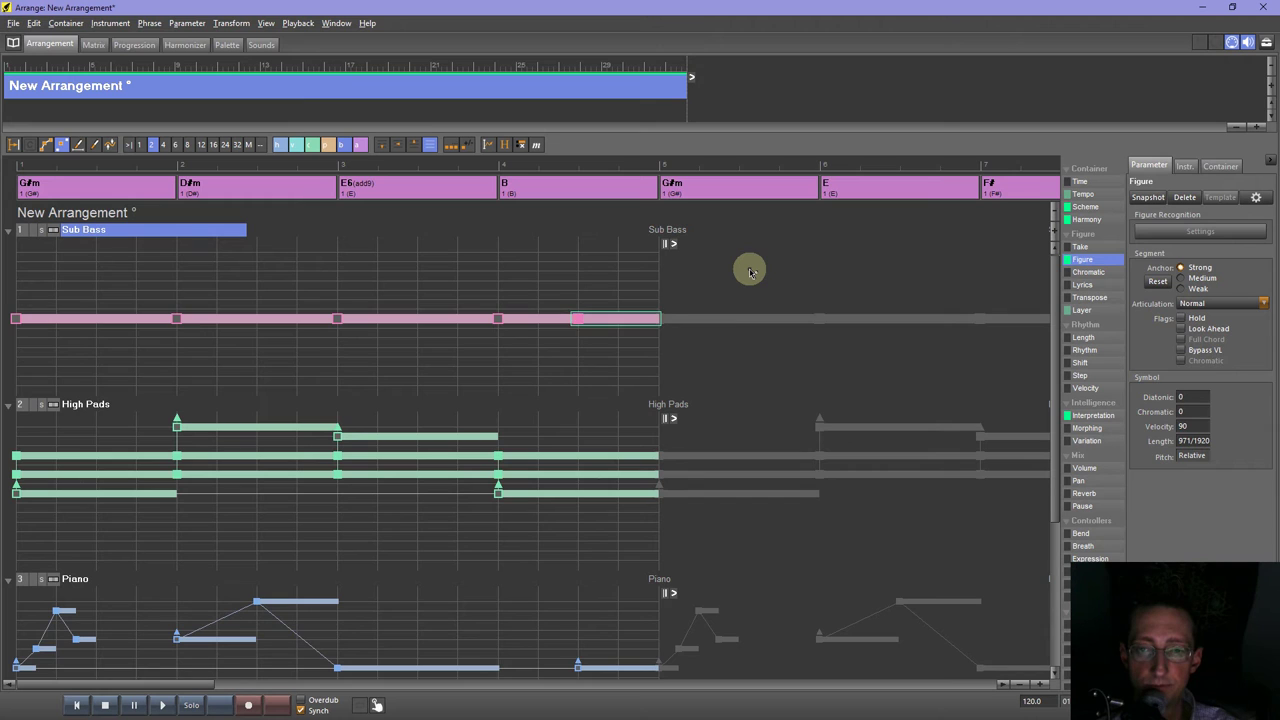
key("Up")
key("Down")
key("Up")
key("Up")
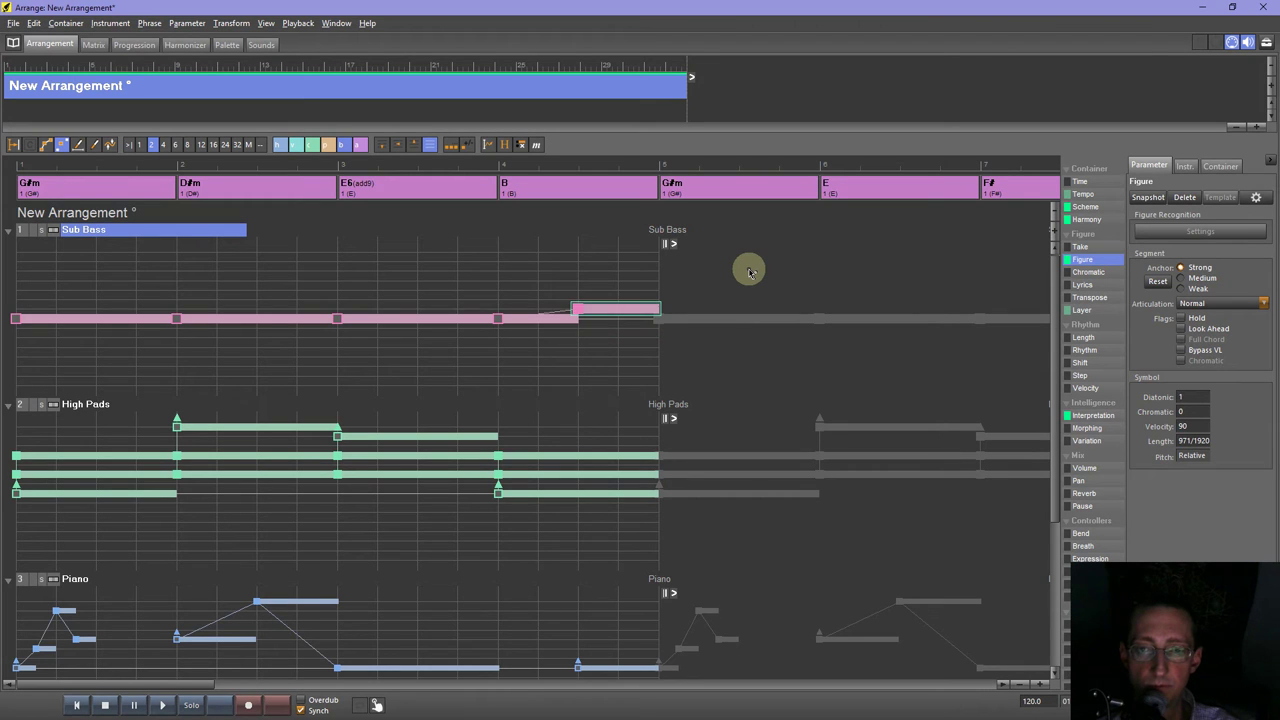
key("Up")
key("Down")
key("Down")
key("Down")
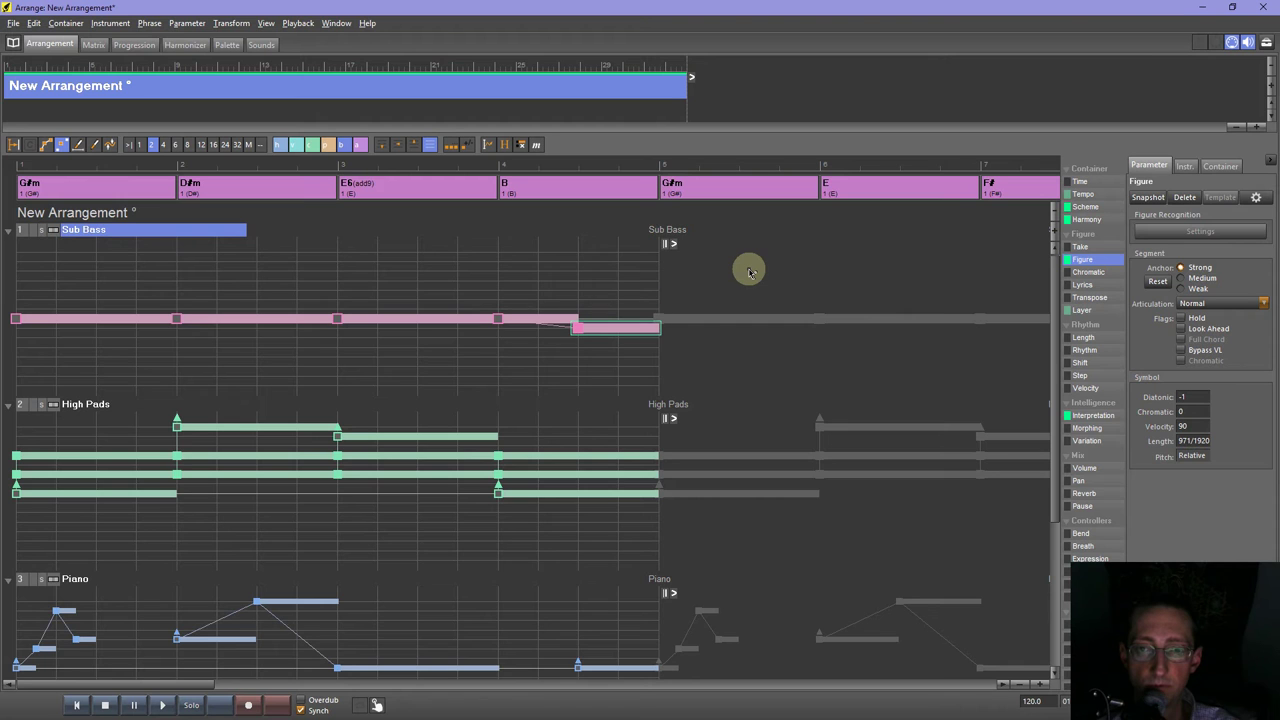
left_click(162, 705)
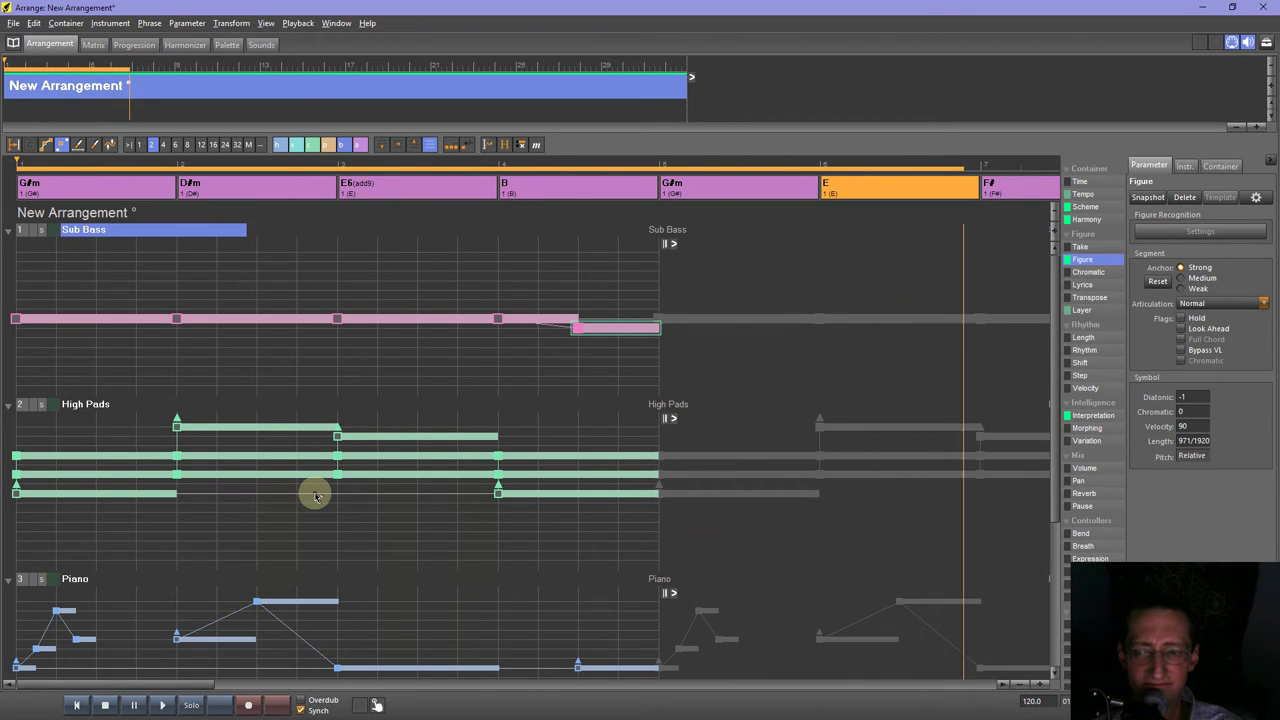
key("space")
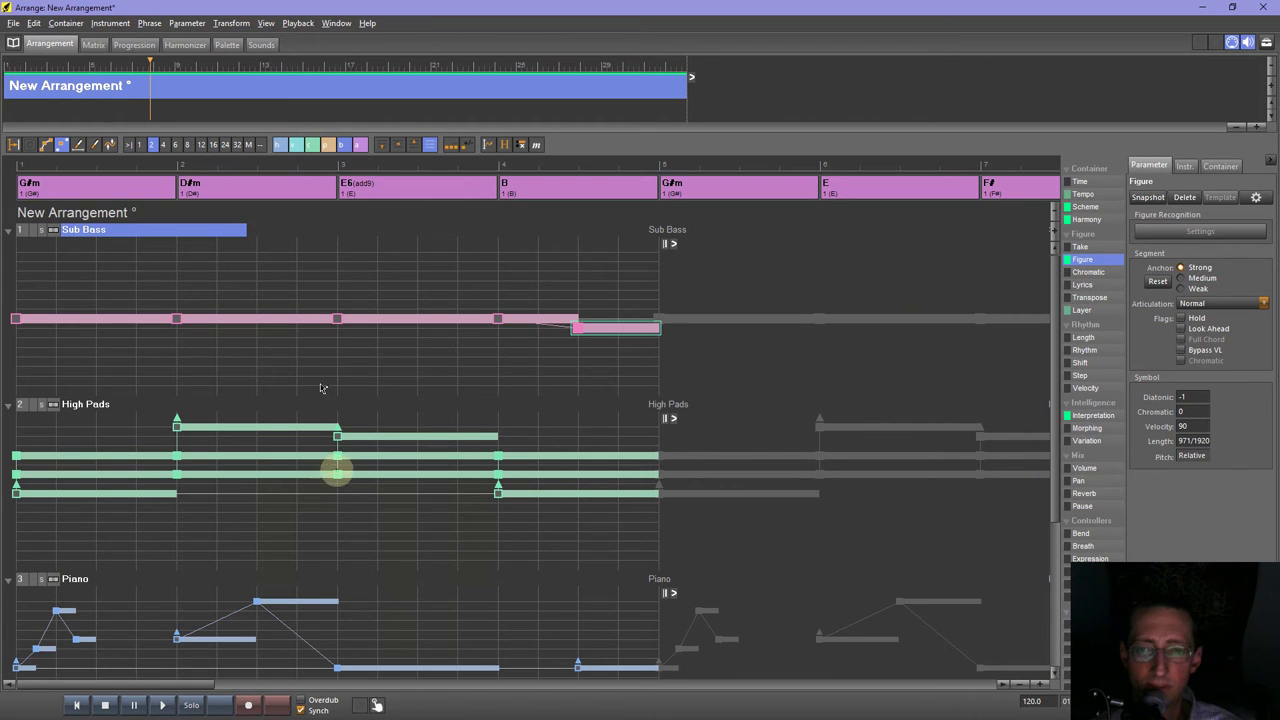
Check the Sub Bass notes in bar 1 and late bar 4, and listen to the passage from mid bar 3 into bar 5.
left_click(105, 322)
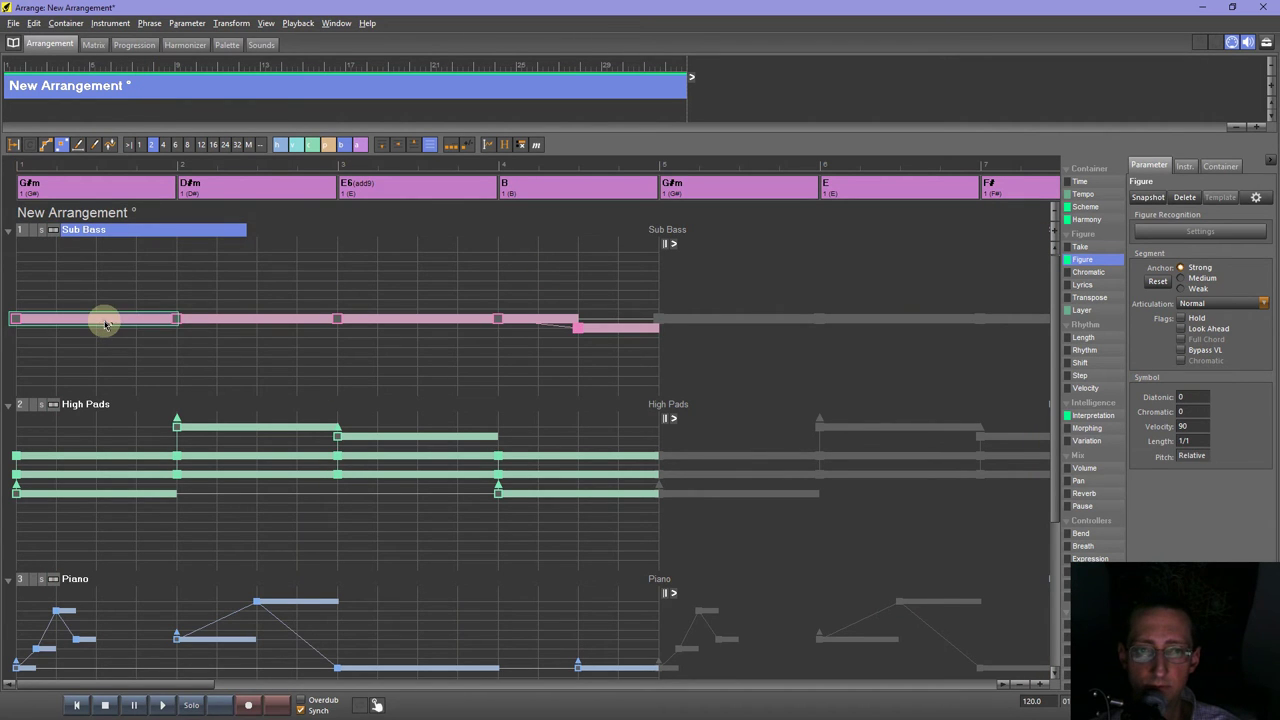
left_click(618, 330)
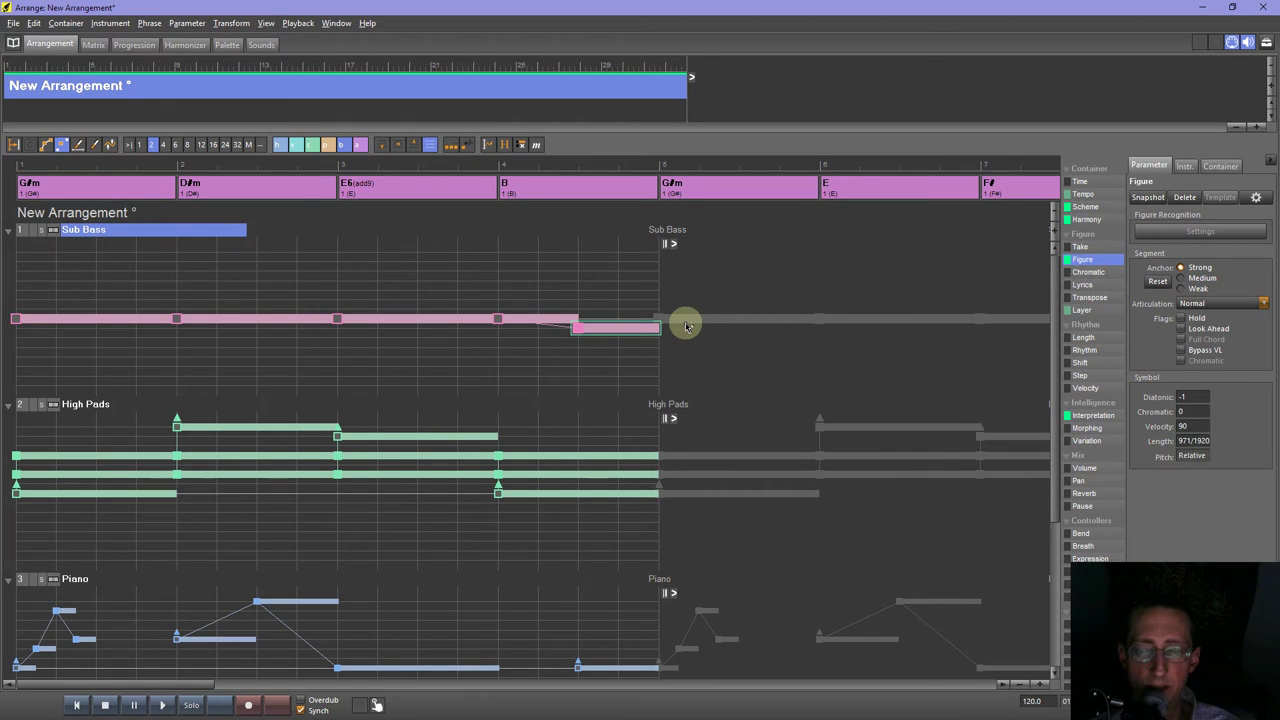
left_click(686, 326)
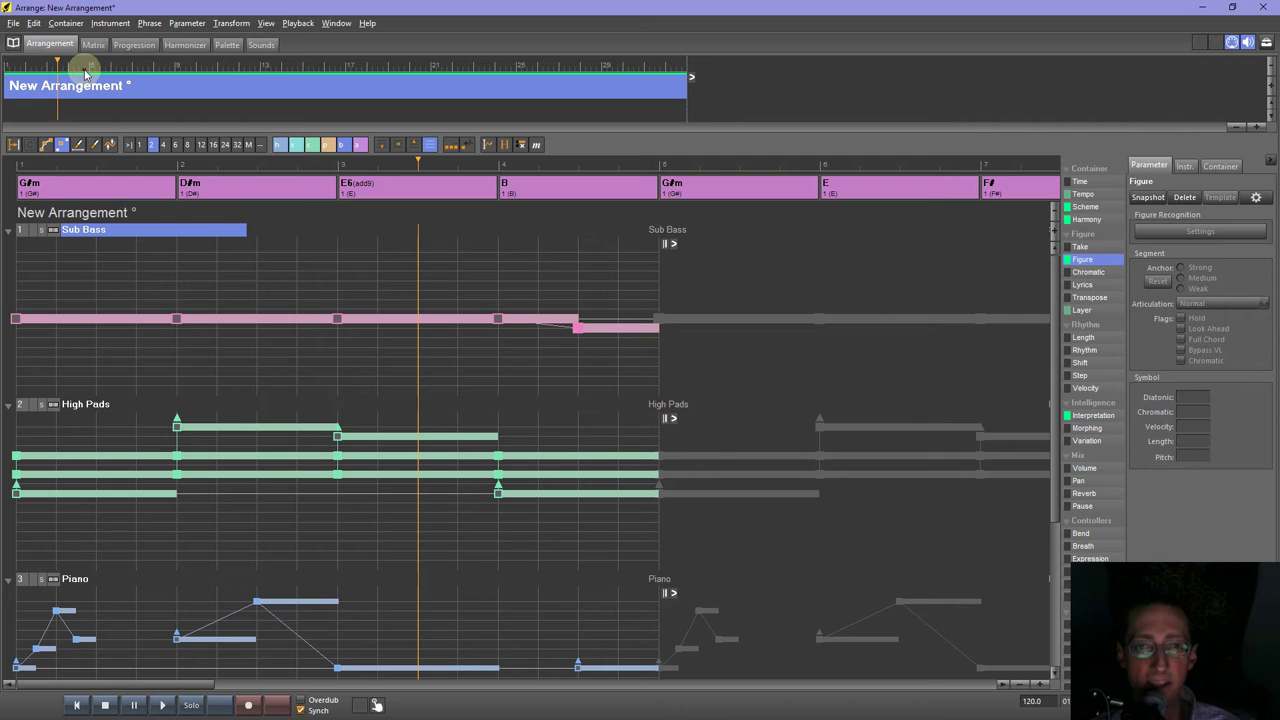
key("space")
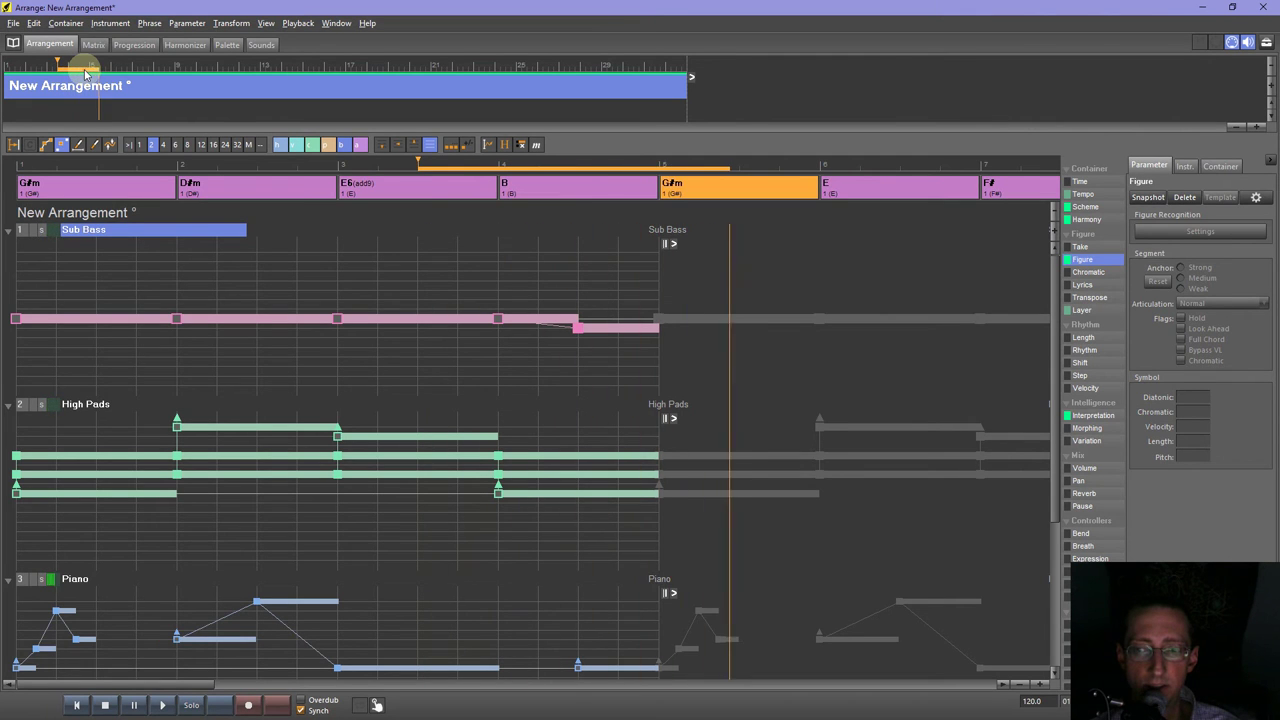
key("space")
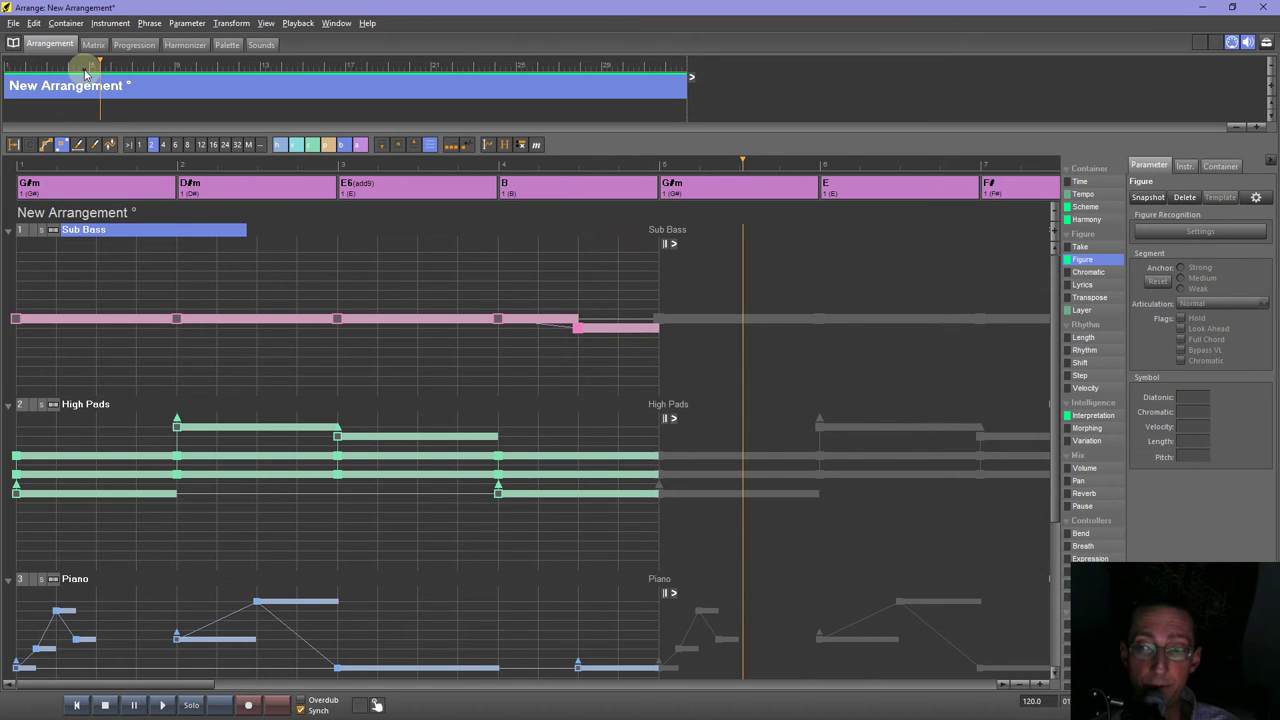
Set the second Sub Bass note in bar 4 as the segment's anchor, raise it to diatonic 4 and play it back.
left_click(597, 334)
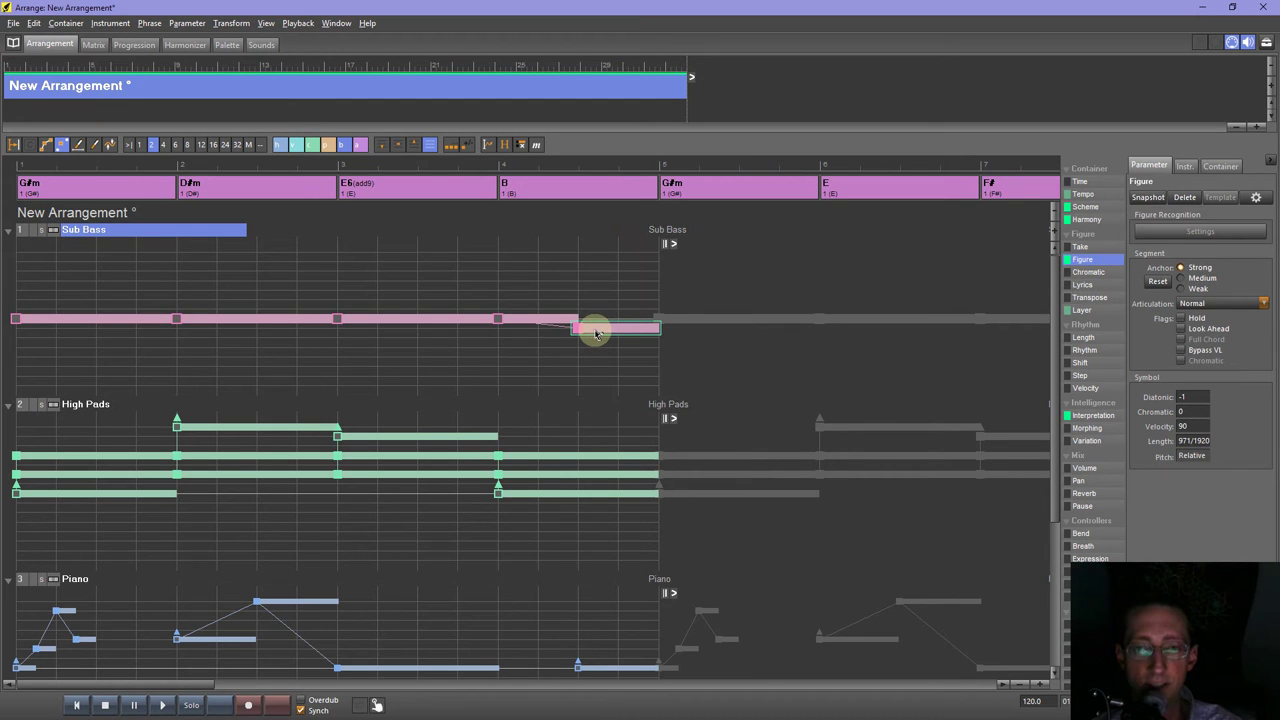
right_click(597, 332)
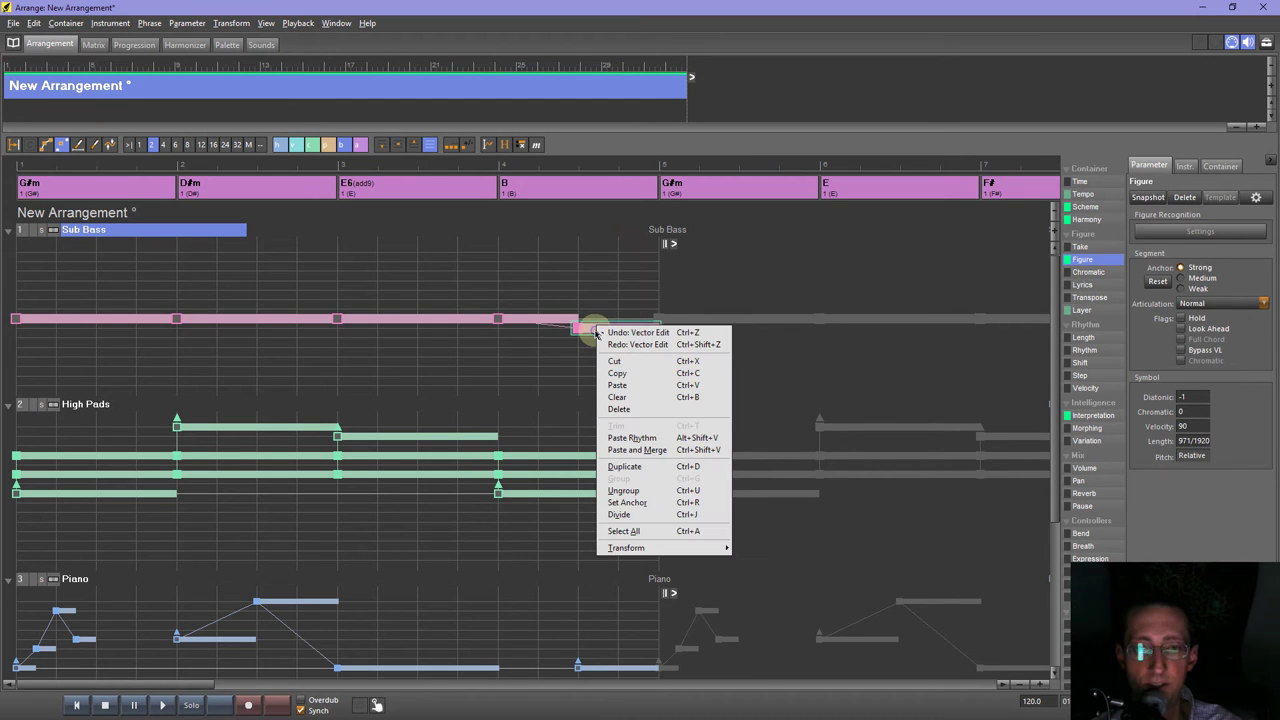
left_click(645, 504)
left_click(568, 329)
key("Up")
key("Up")
key("Up")
key("Up")
key("Up")
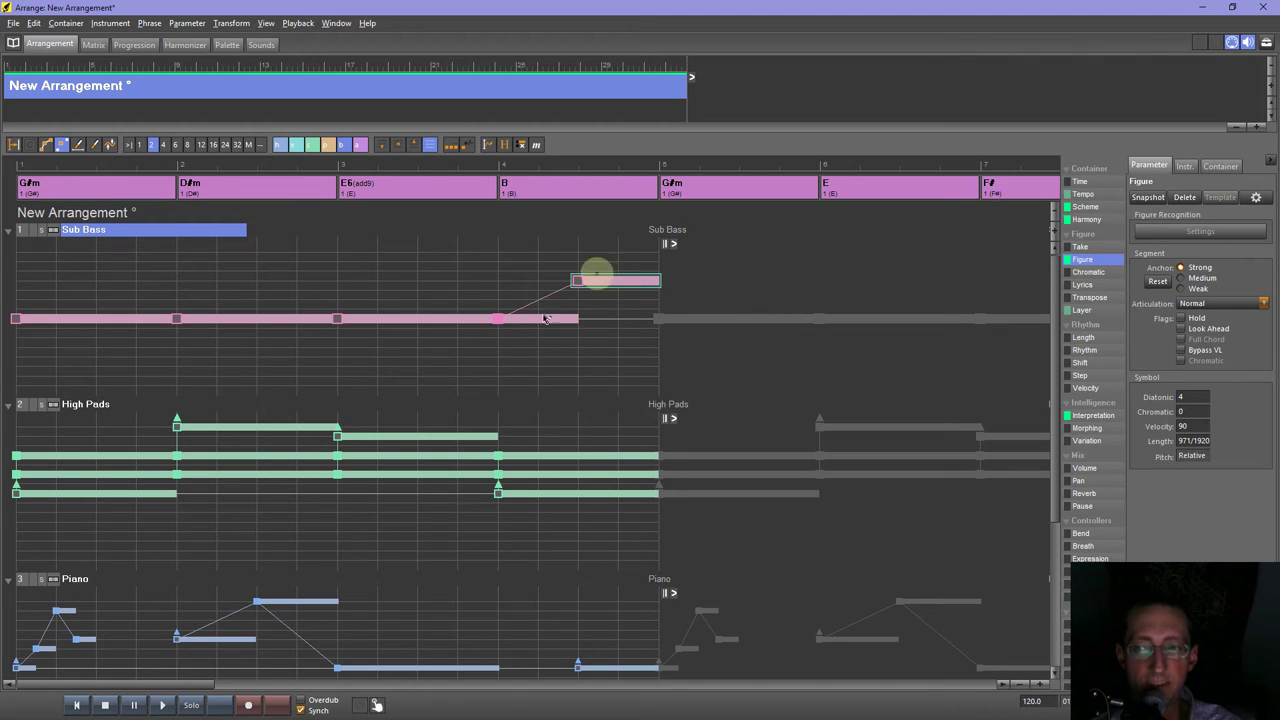
key("space")
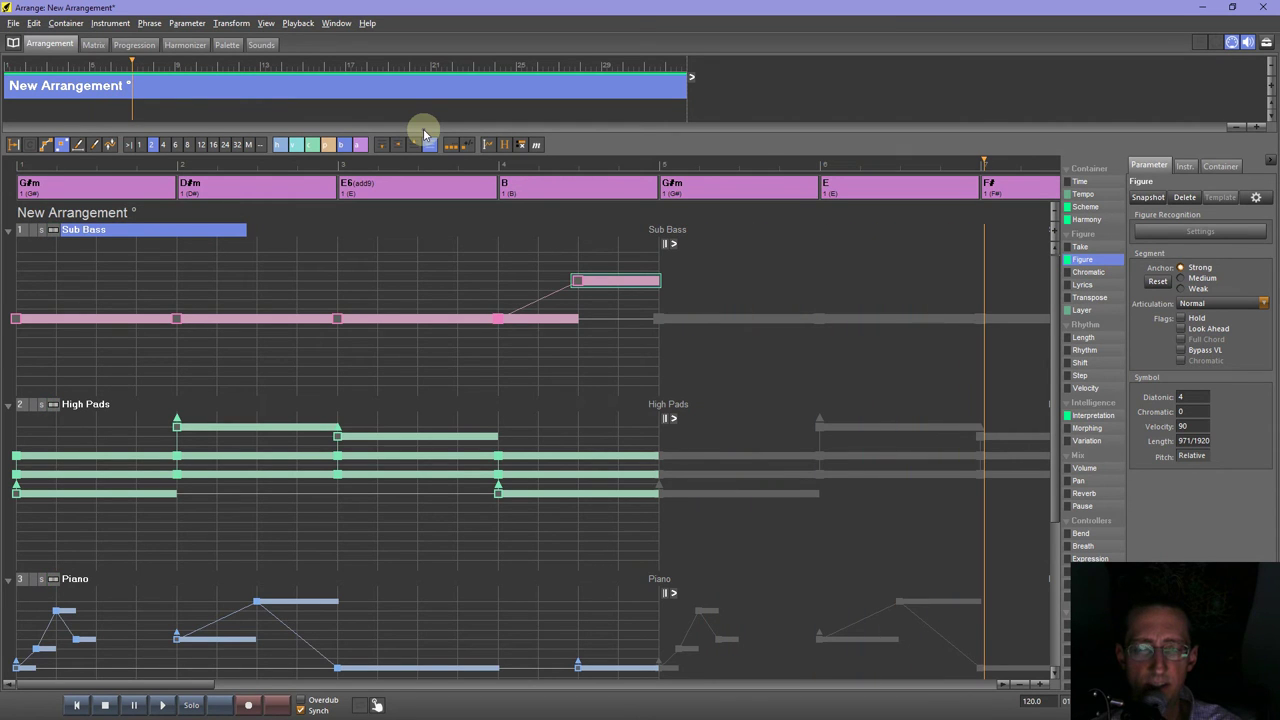
Delete the second Sub Bass note in bar 4, extend the first to fill the bar, and play from bar 3.
left_click(621, 283)
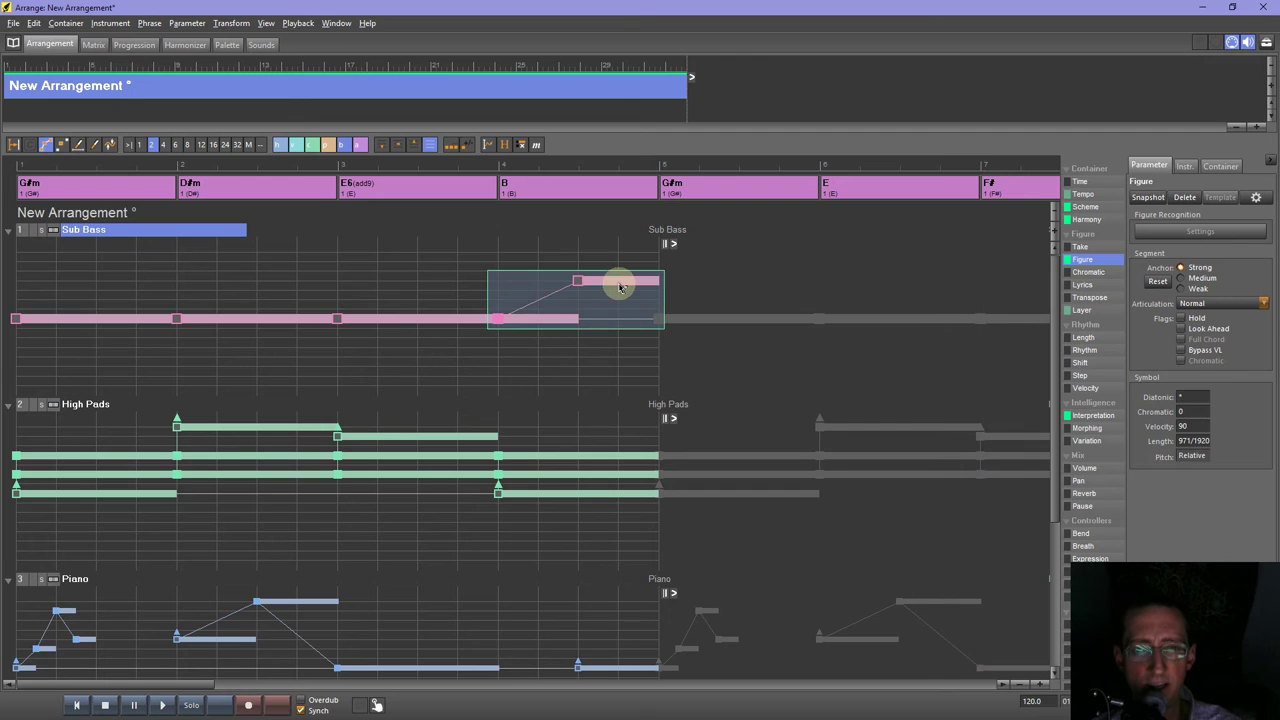
key("Delete")
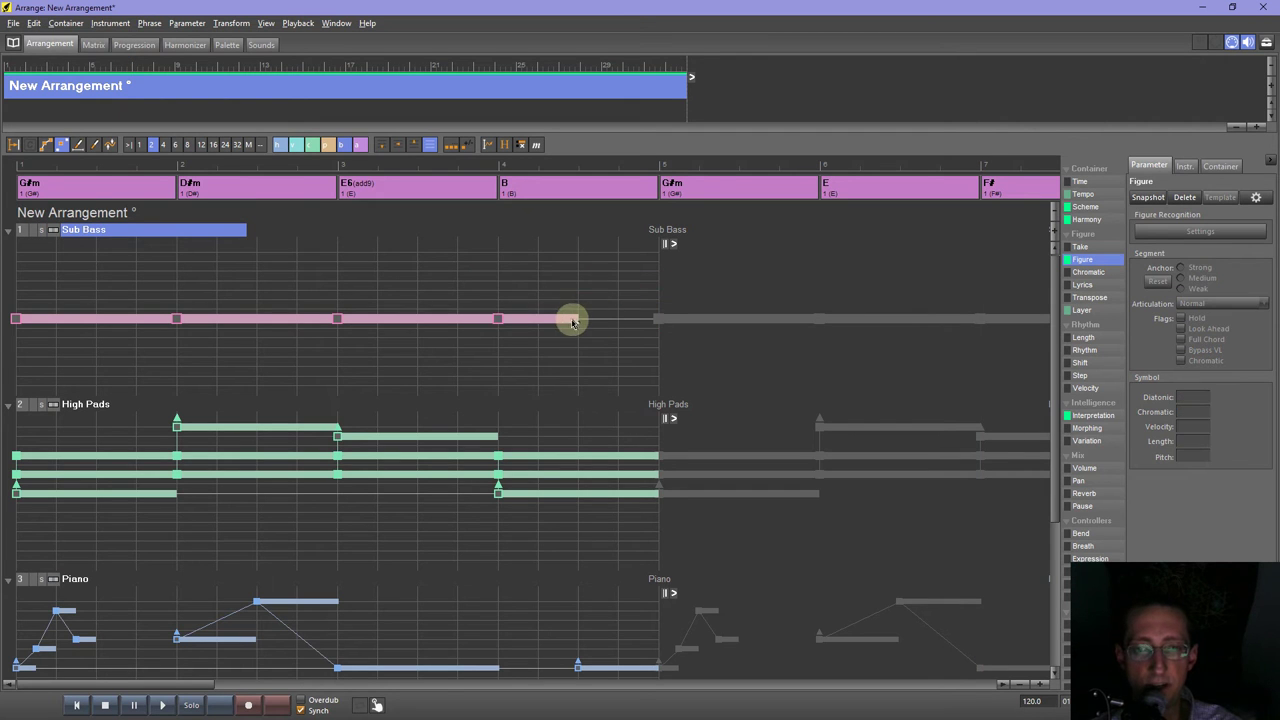
left_click(587, 323)
left_click_drag(660, 322, 660, 322)
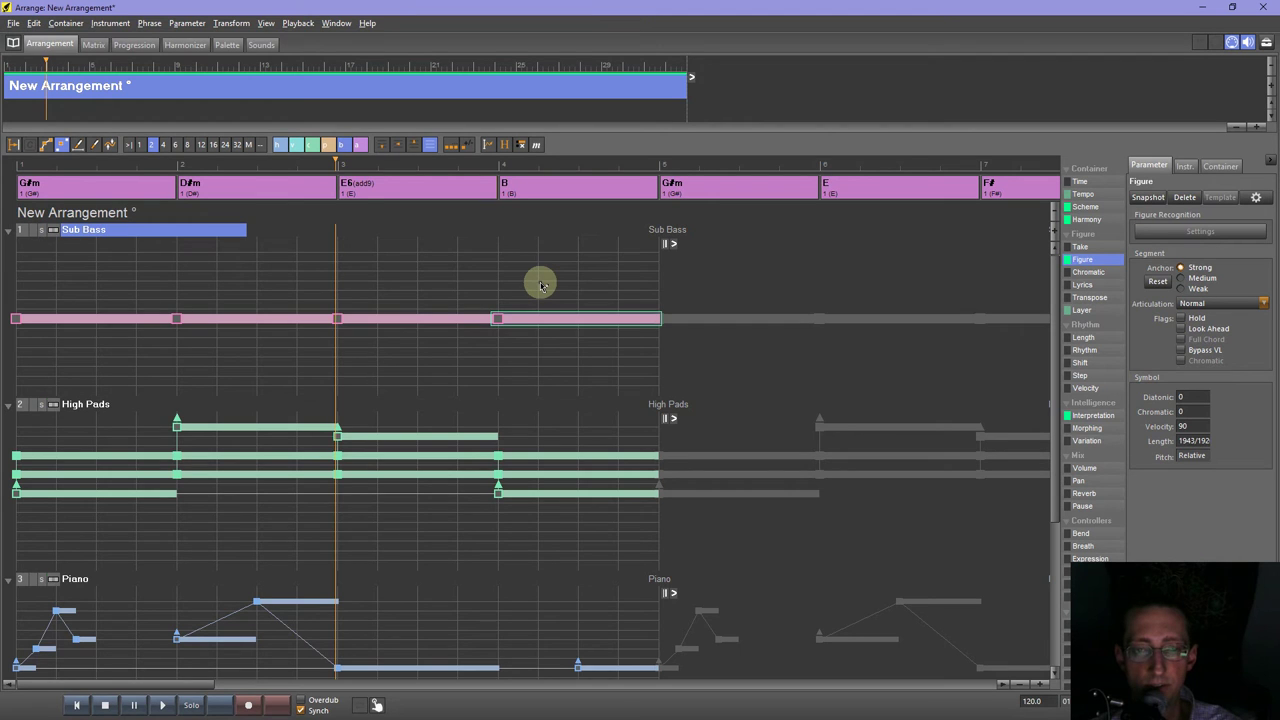
key("space")
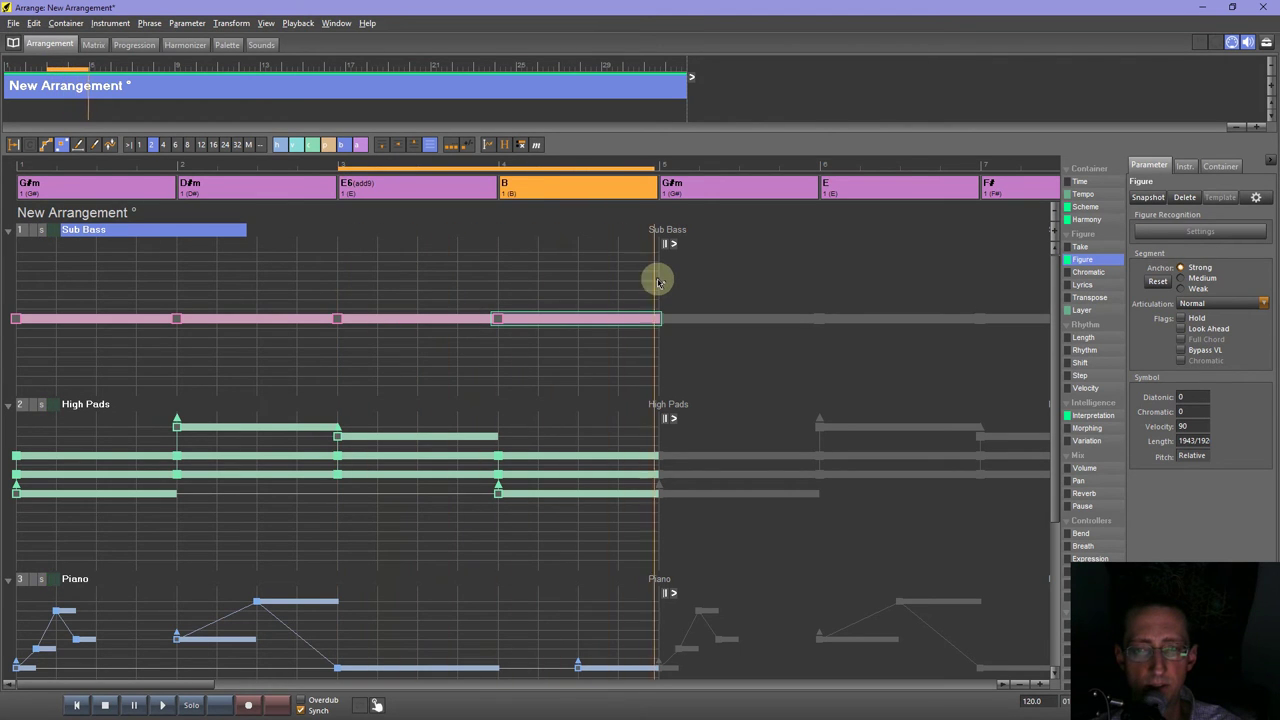
key("space")
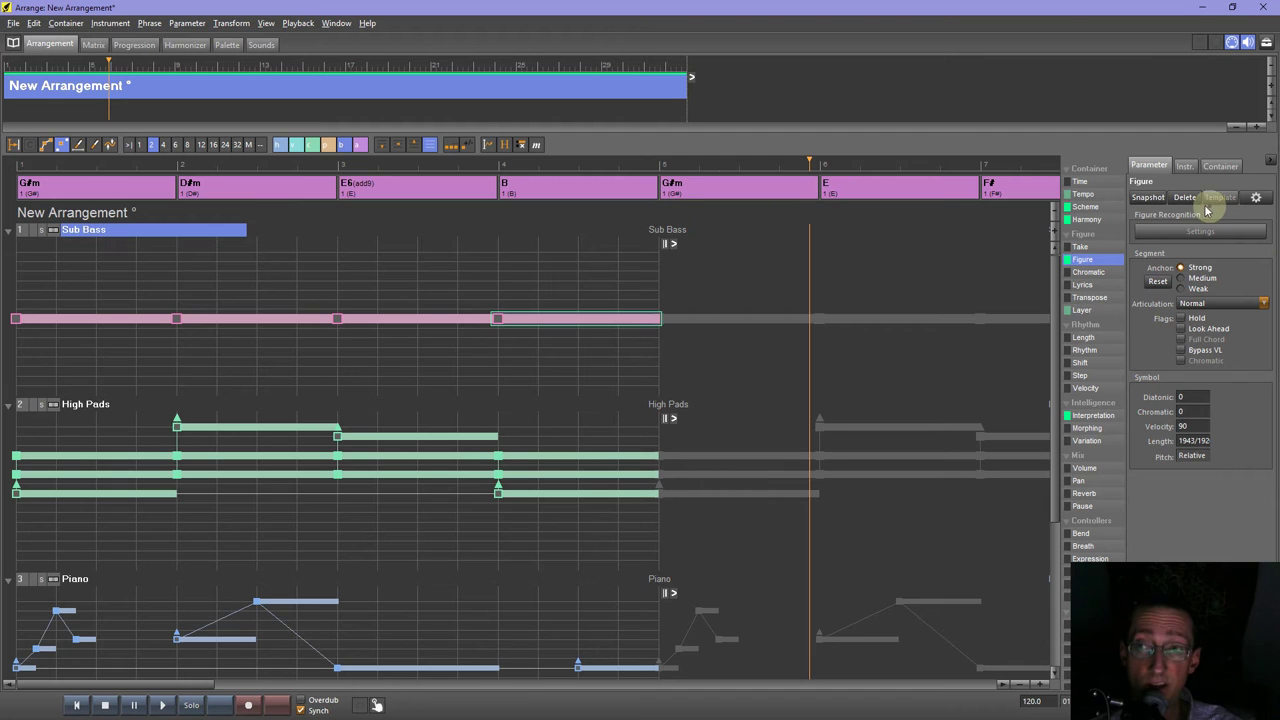
Set the Sub Bass voice-leading Look Ahead to 1/2 in its Interpretation parameter and play from the beginning.
left_click(1097, 418)
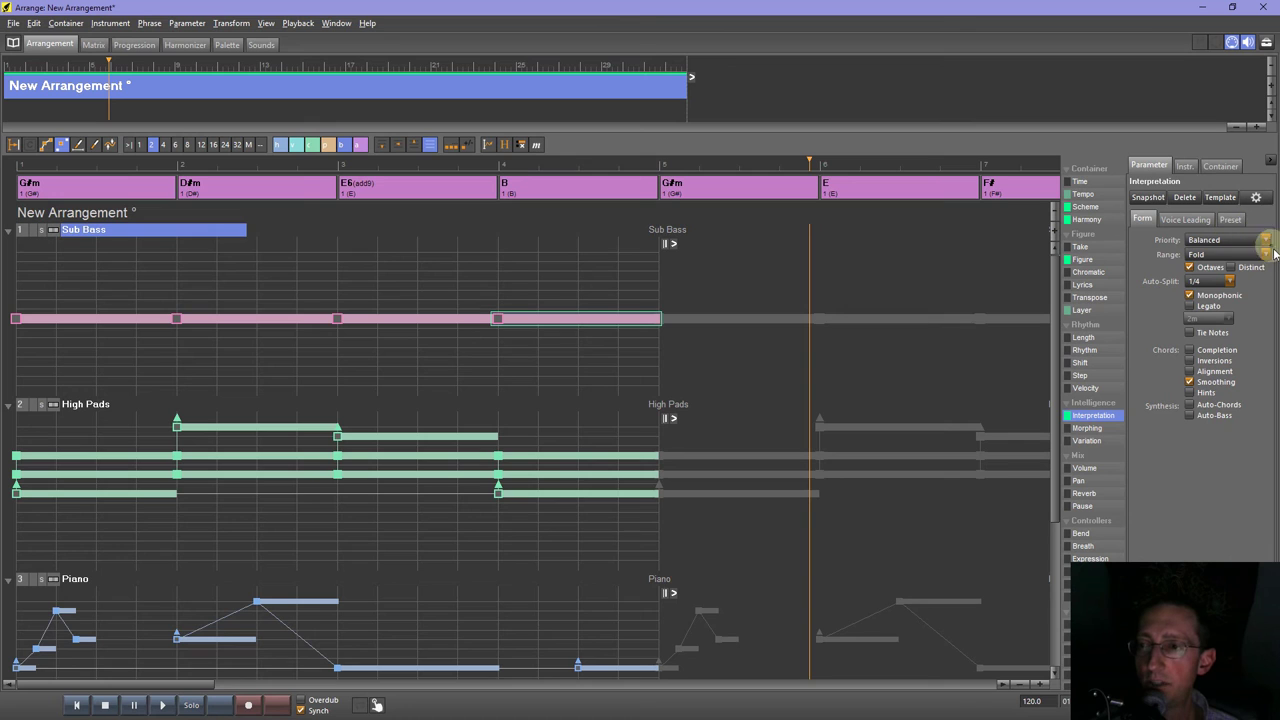
left_click(1197, 221)
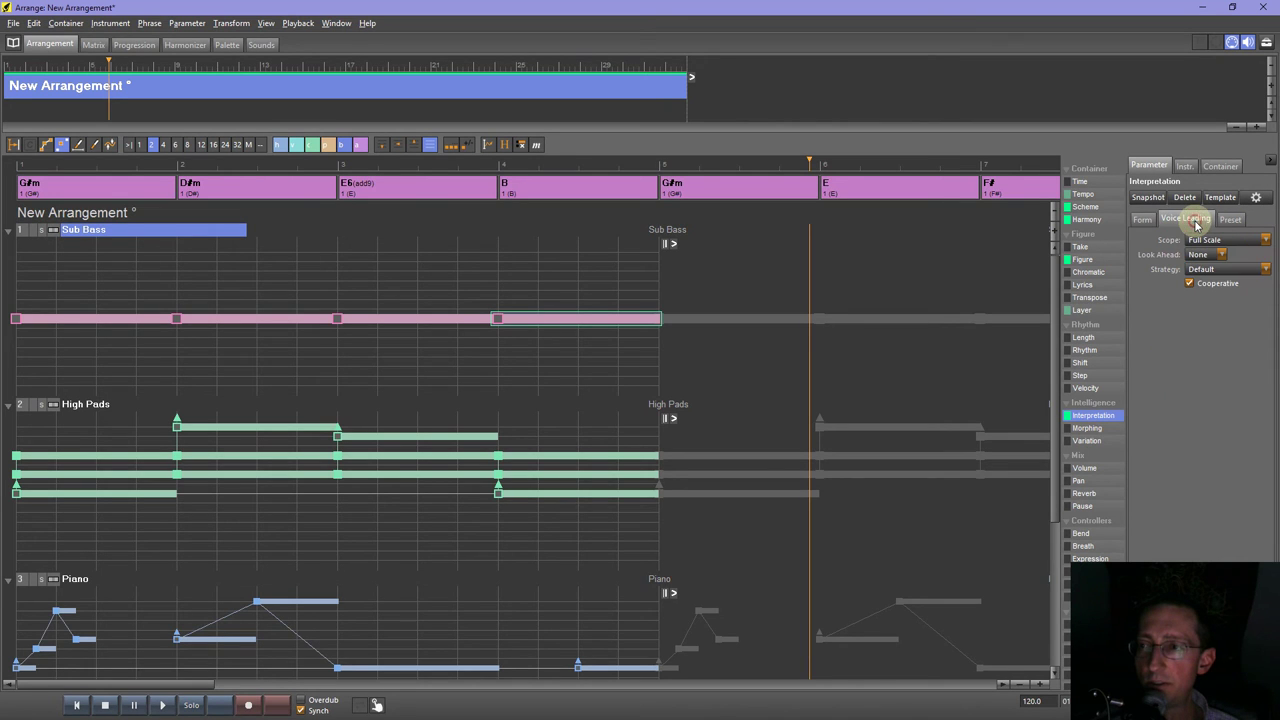
left_click(1223, 255)
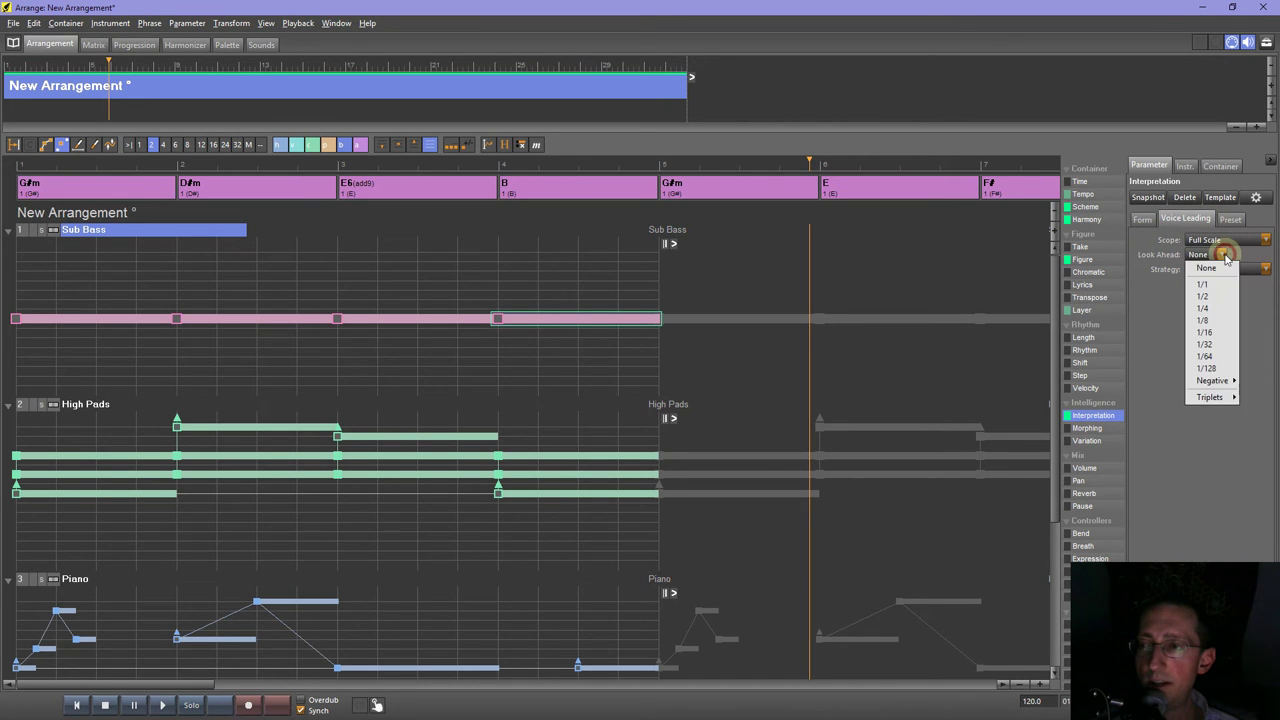
left_click(1217, 297)
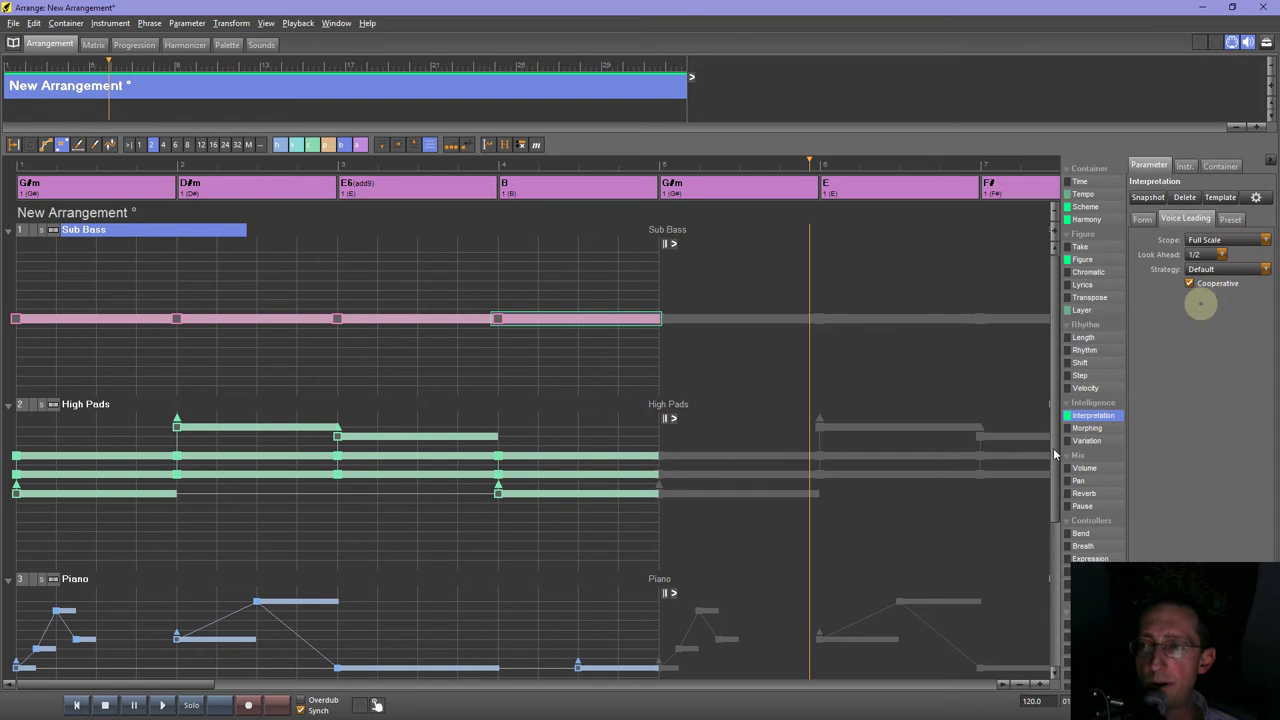
left_click(77, 705)
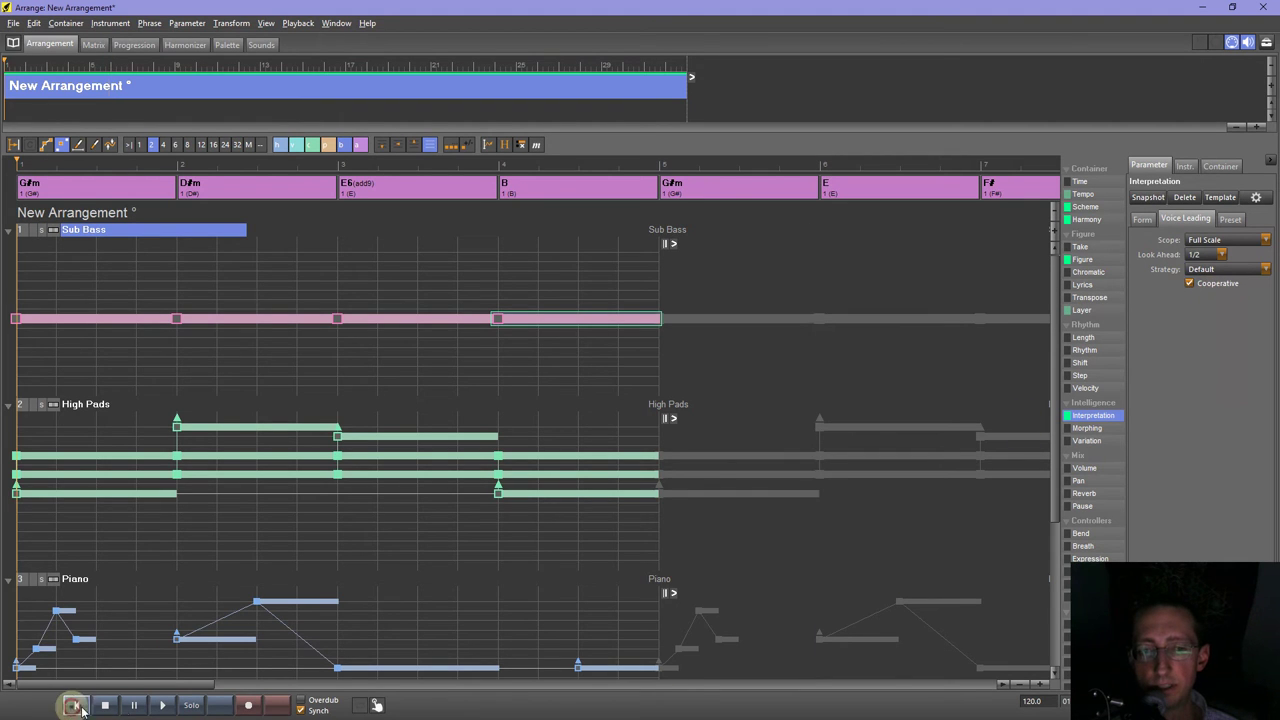
left_click(160, 705)
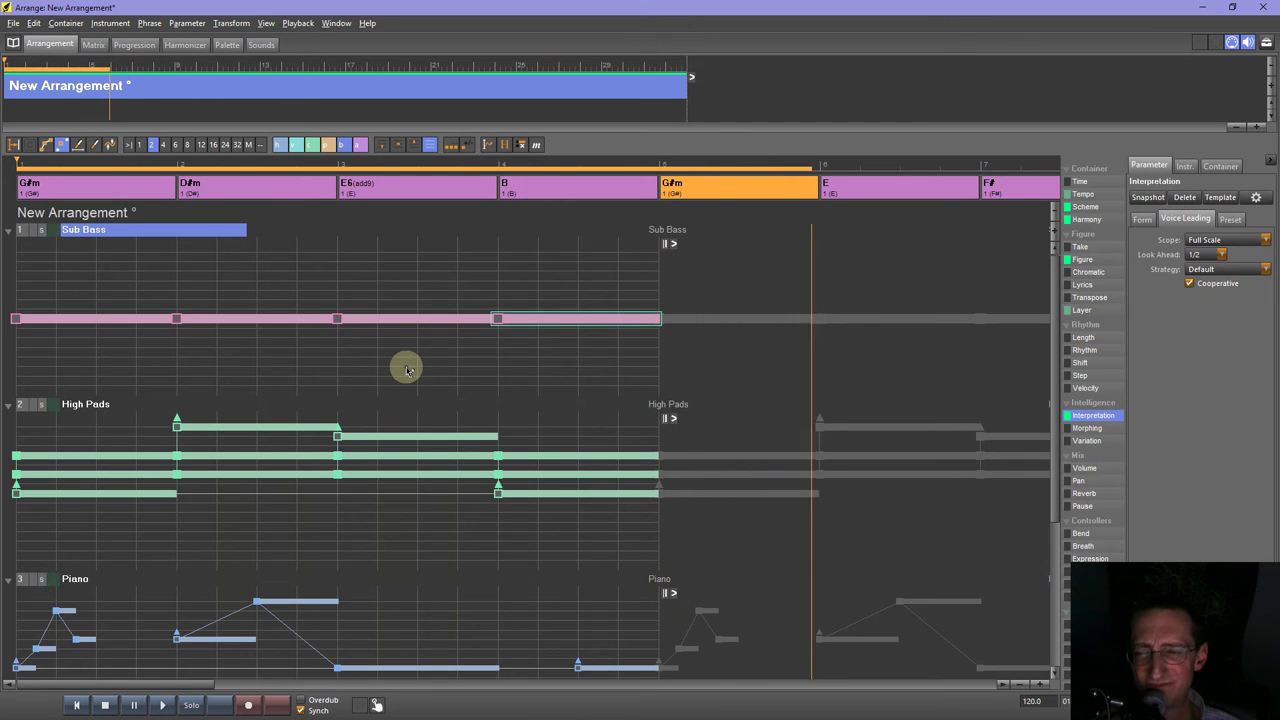
key("space")
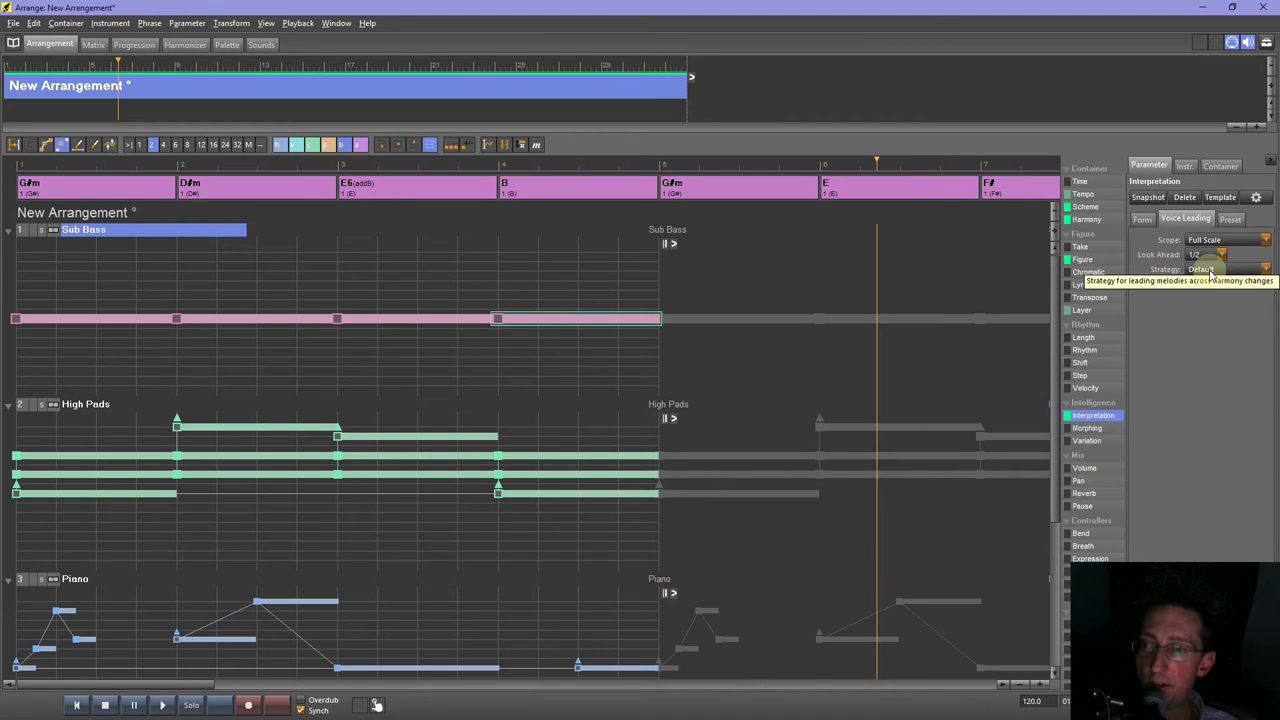
Try the Adaptive and Adaptive (dynamic and rhythmic) voice-leading strategies for Sub Bass, then settle on Adaptive (dynamic).
left_click(1258, 270)
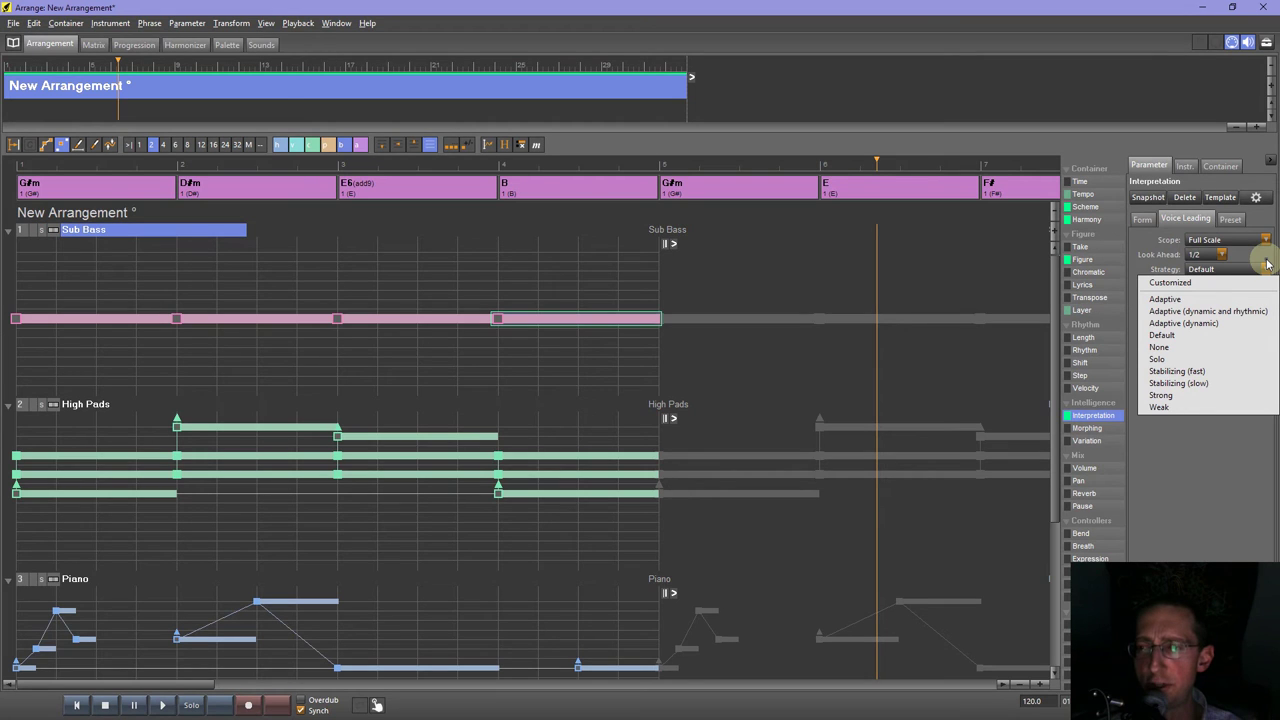
left_click(1166, 299)
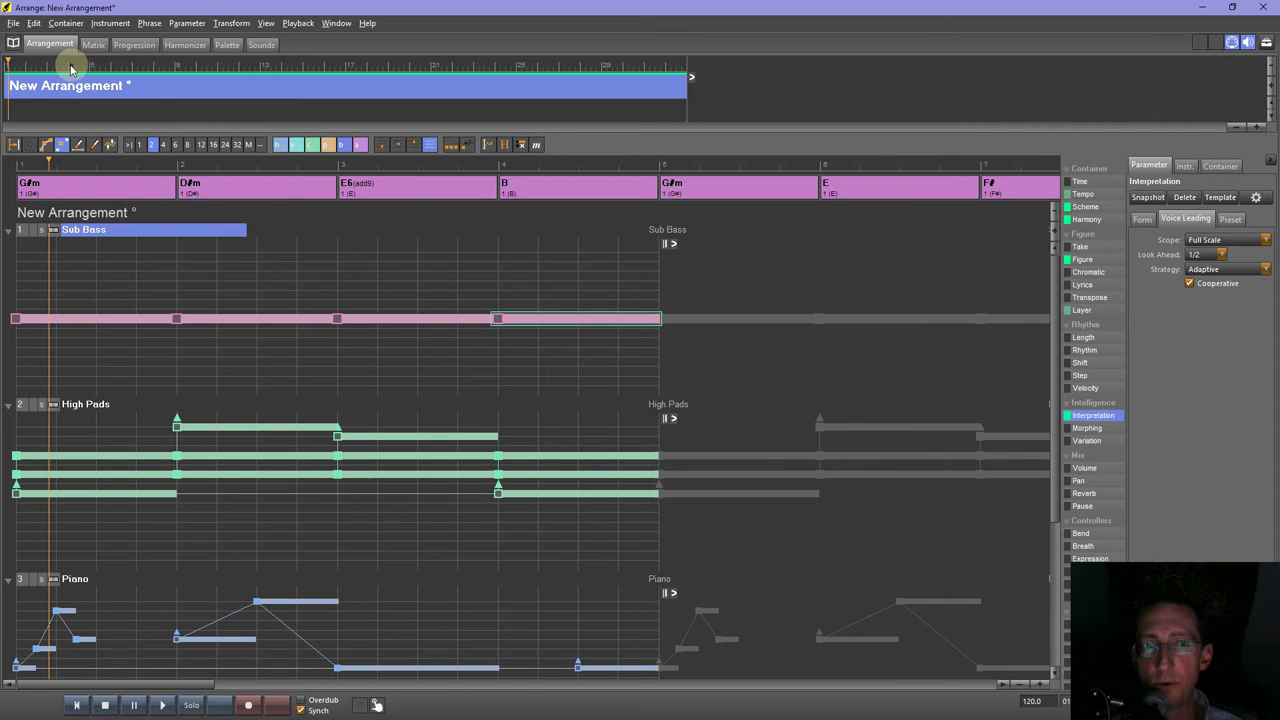
left_click(37, 66)
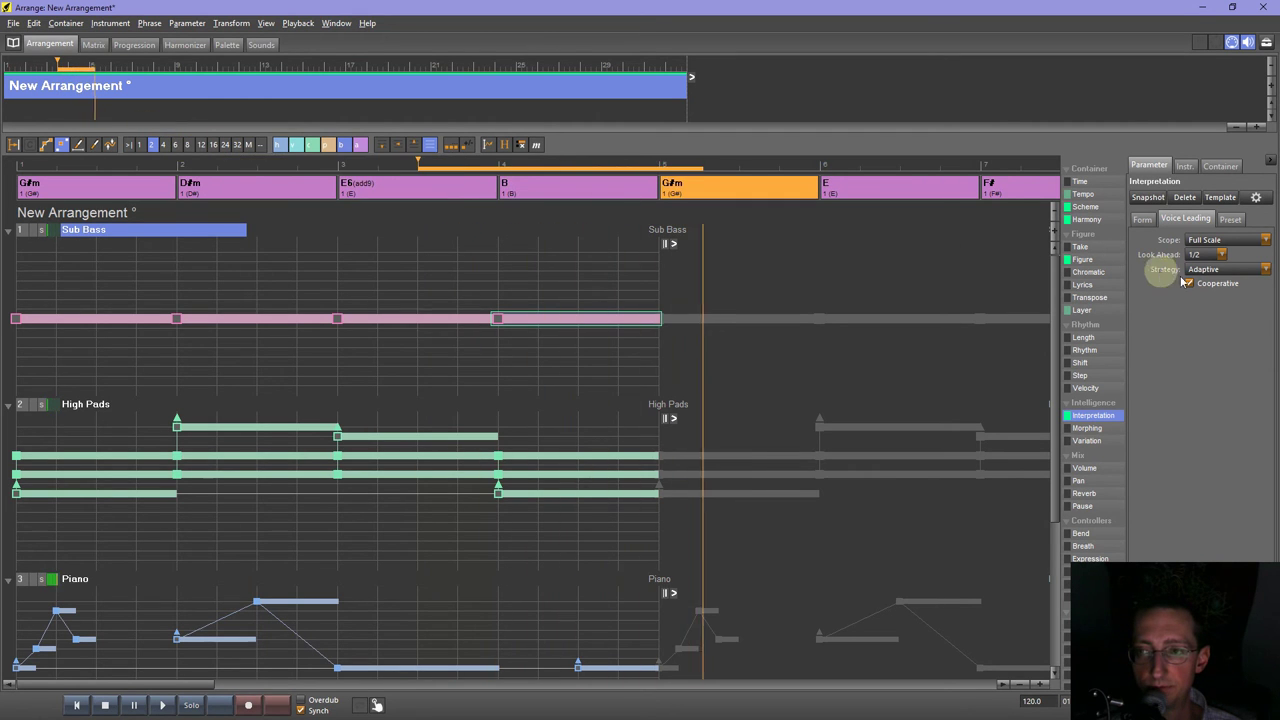
left_click(1218, 272)
left_click(1190, 312)
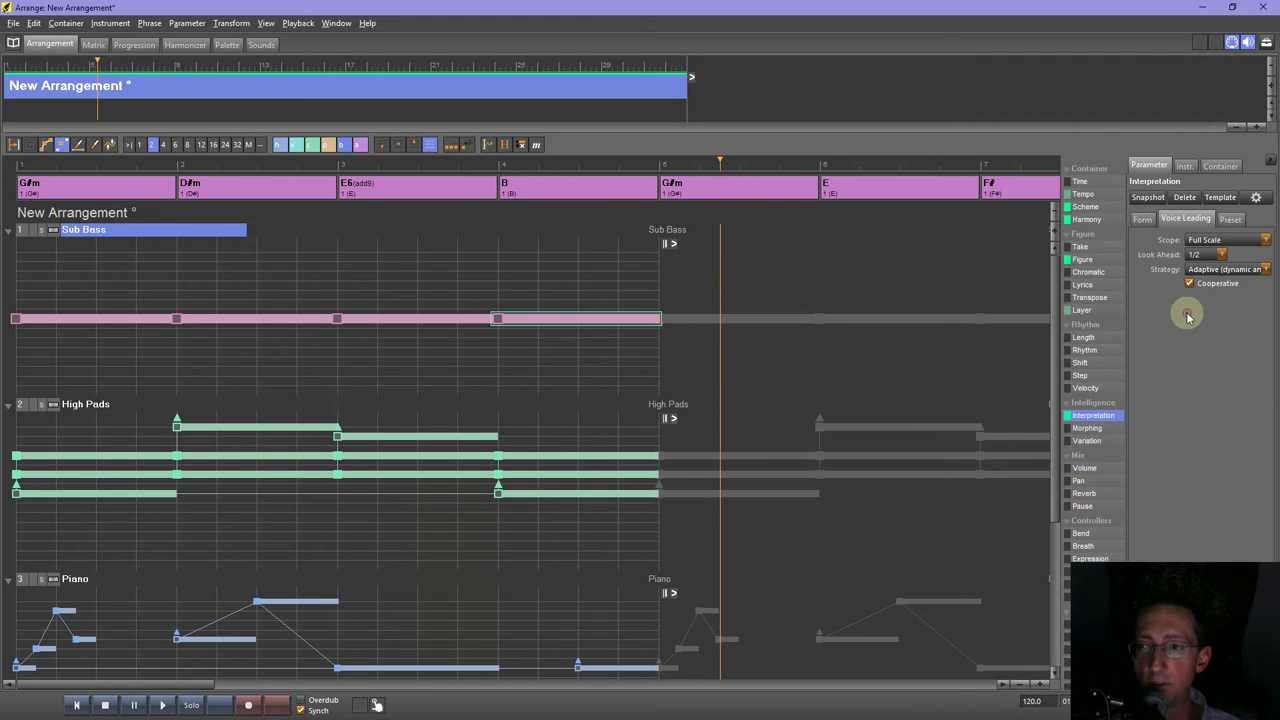
left_click(1219, 272)
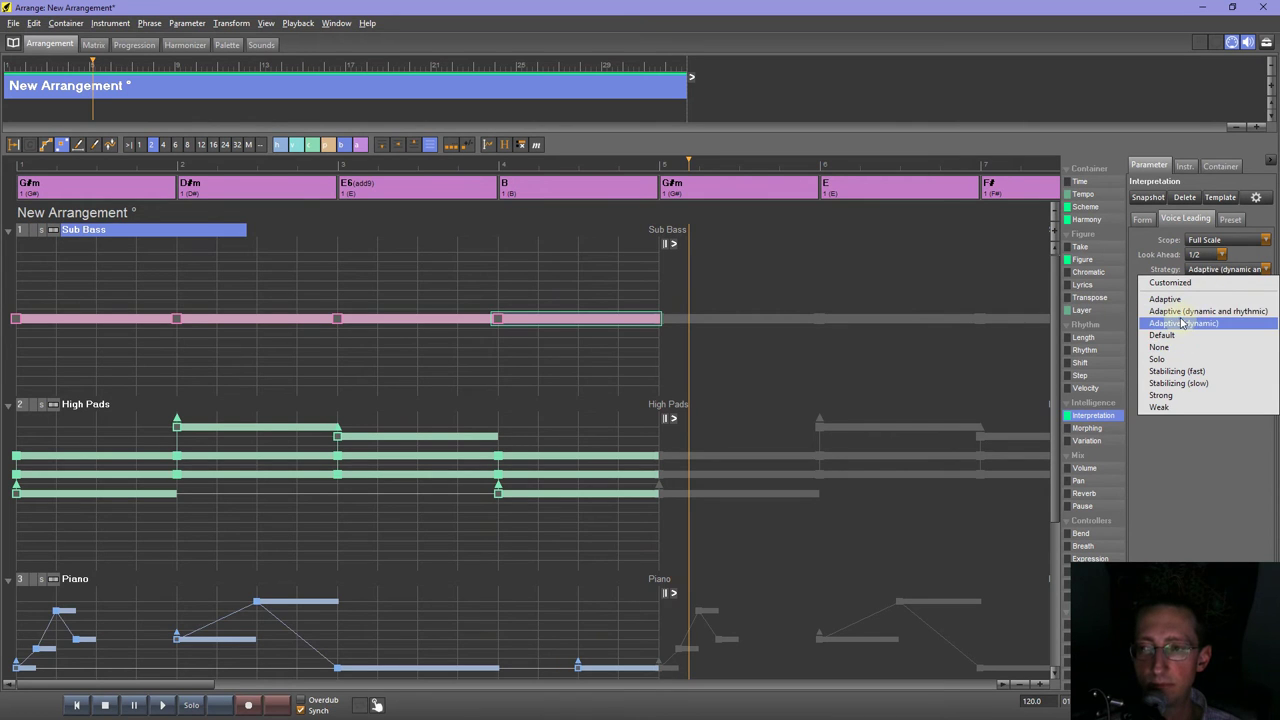
left_click(1183, 323)
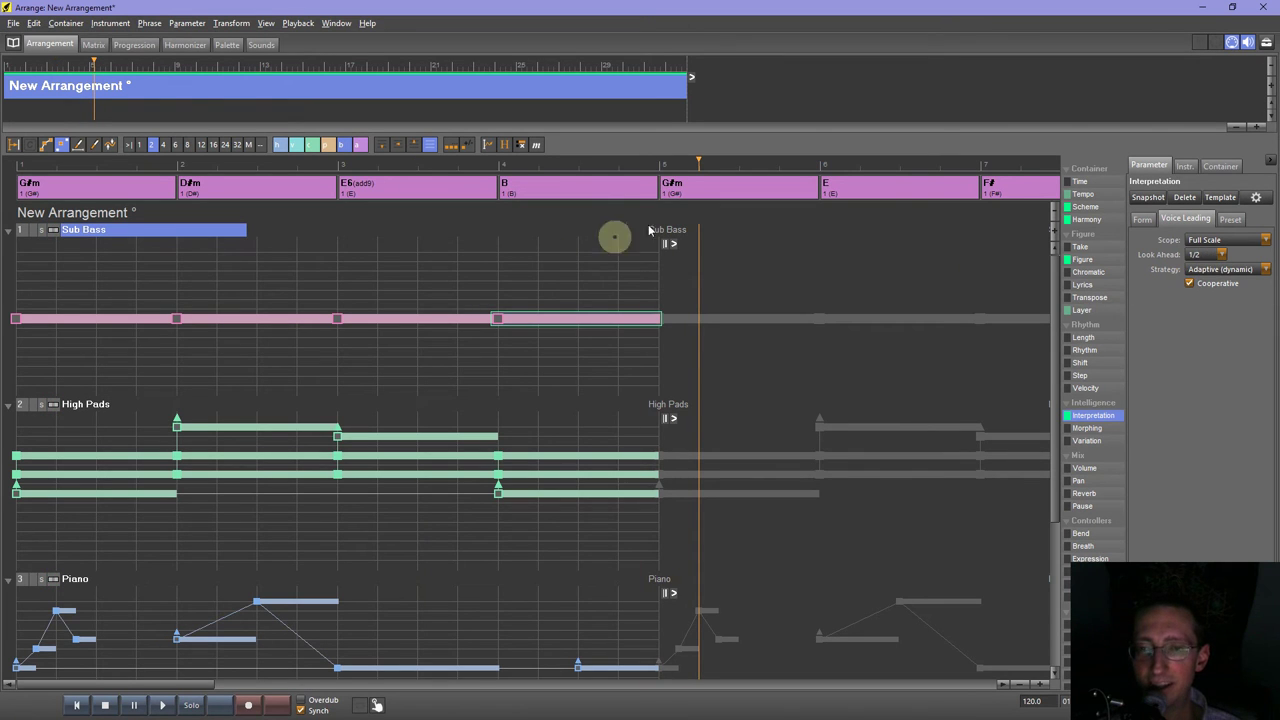
Change the bass of the B chord in bar 4 to 3 (D#).
left_click(549, 187)
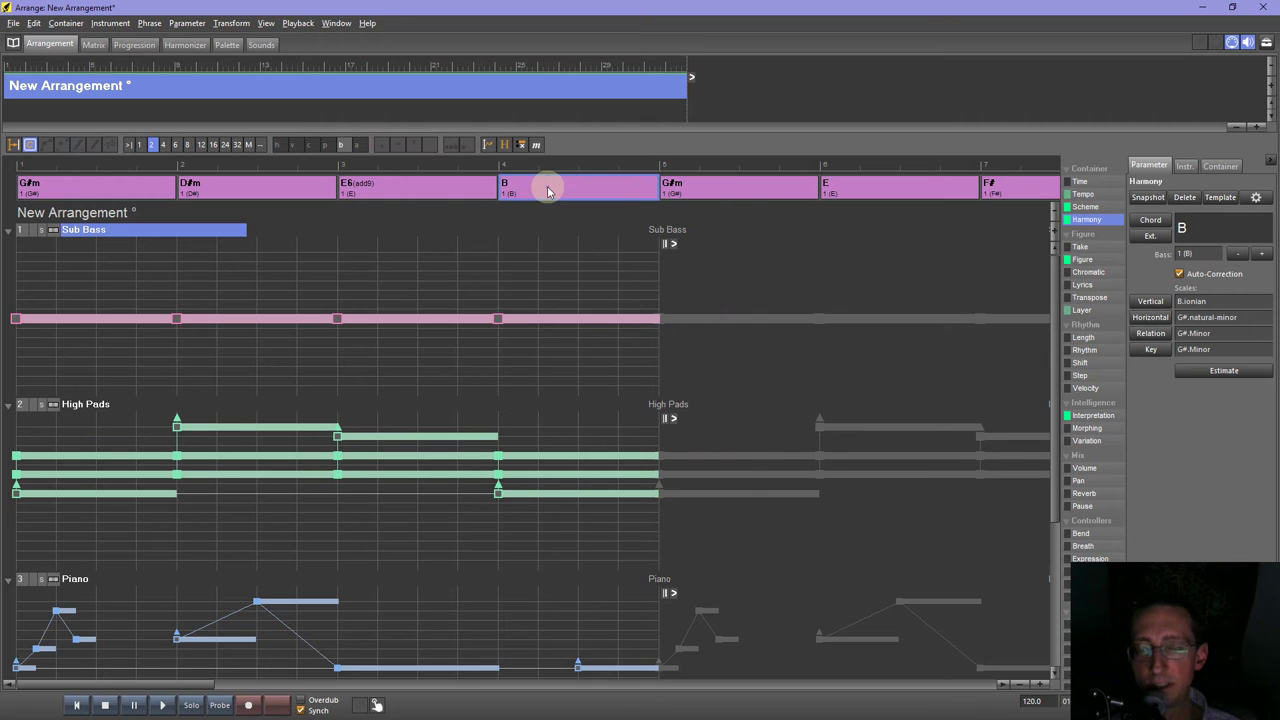
right_click(548, 190)
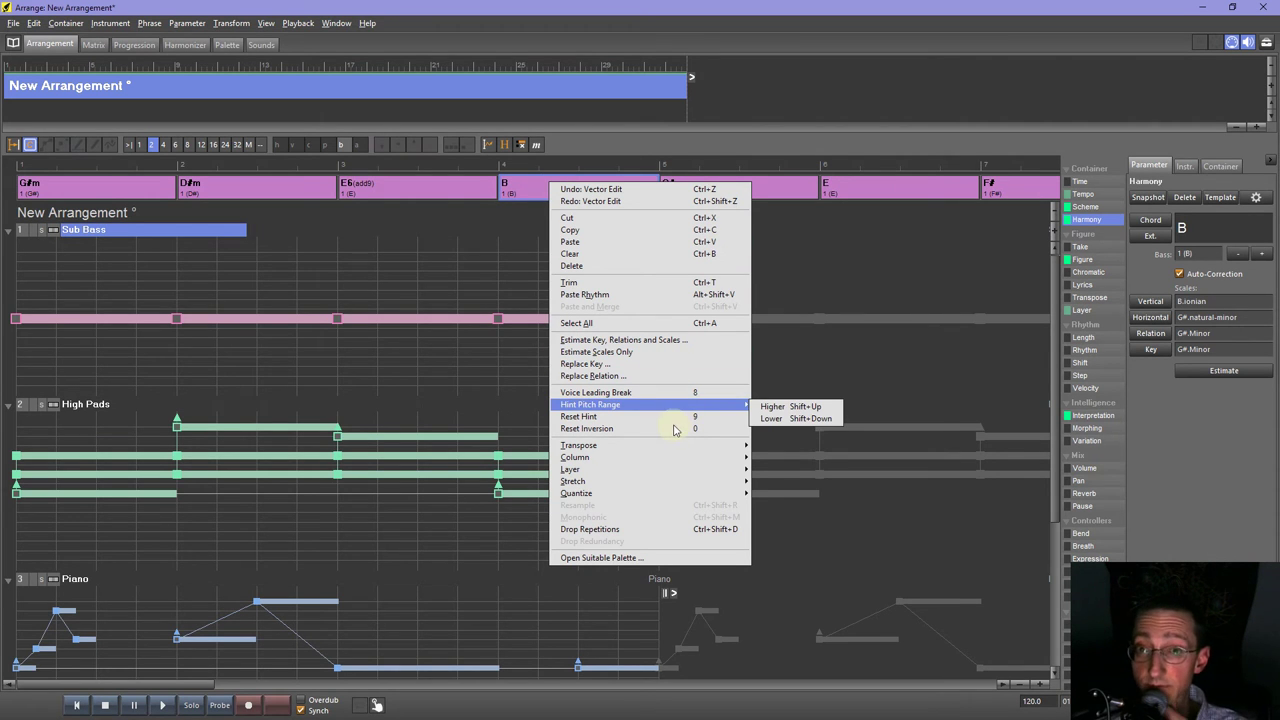
left_click(520, 191)
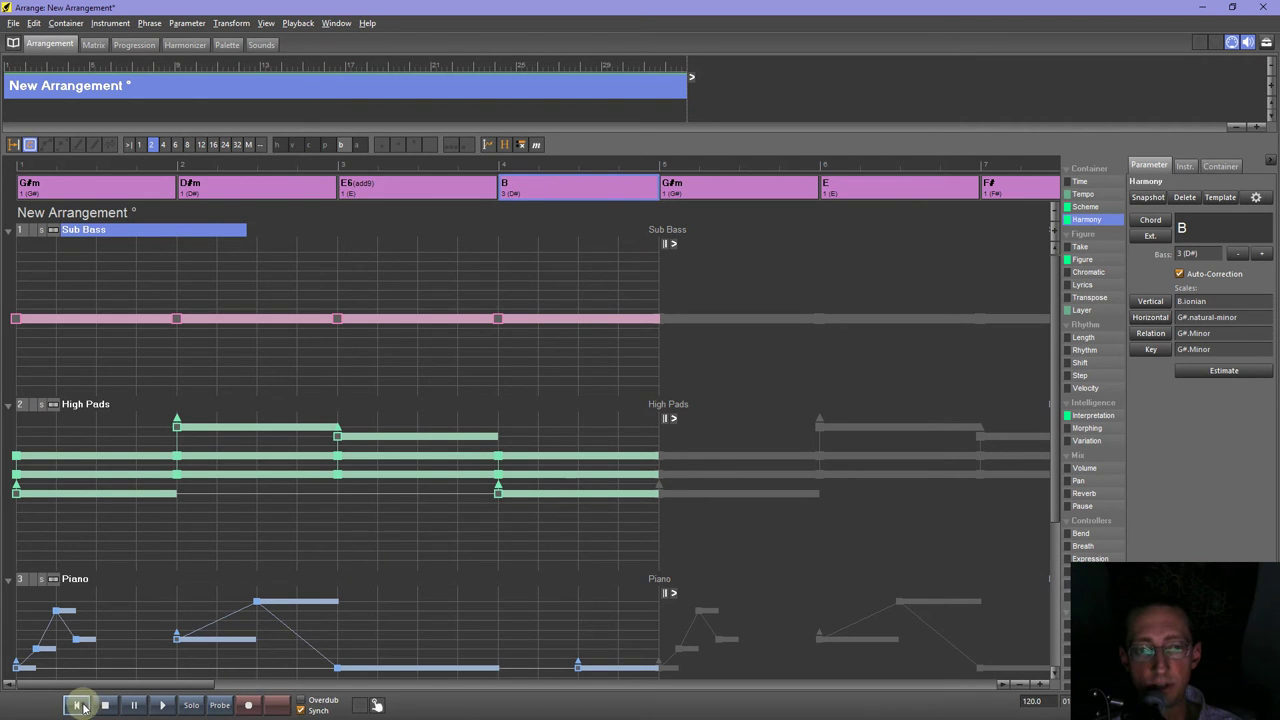
Play the arrangement from bar 3 to hear the bass of the B chord in context.
left_click(343, 164)
left_click(366, 163)
left_click(371, 184)
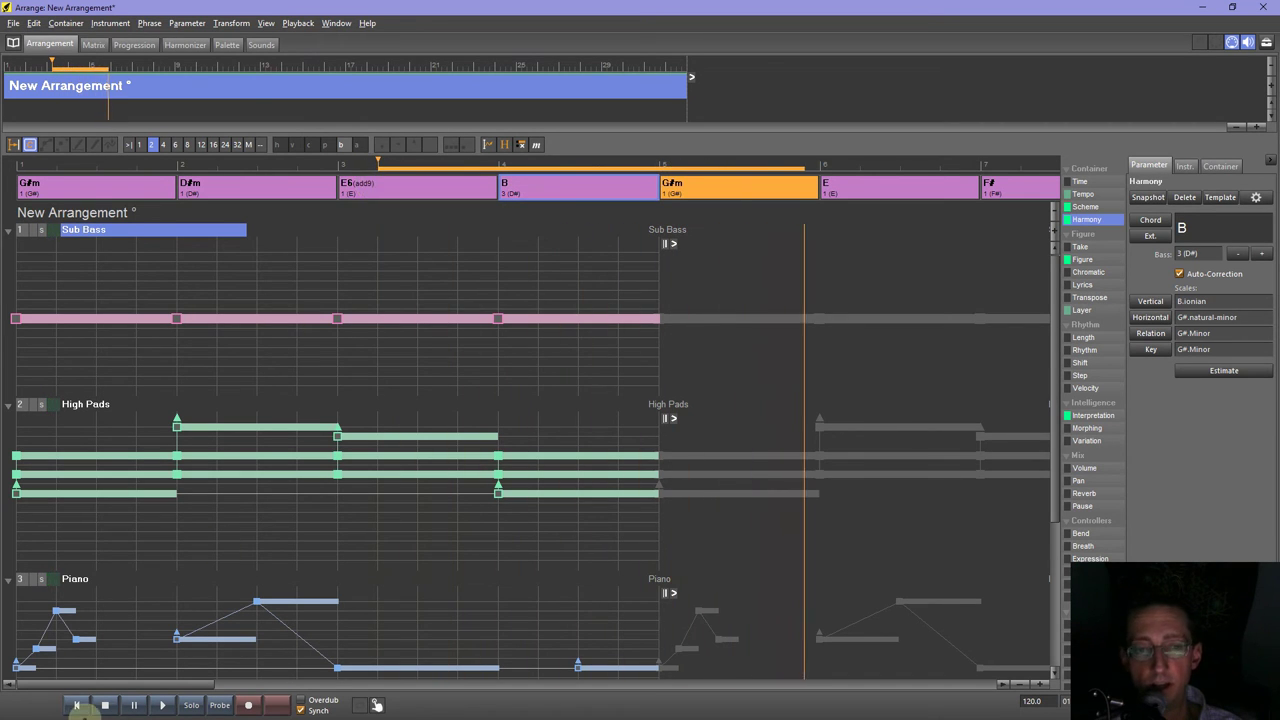
left_click(104, 705)
left_click(160, 705)
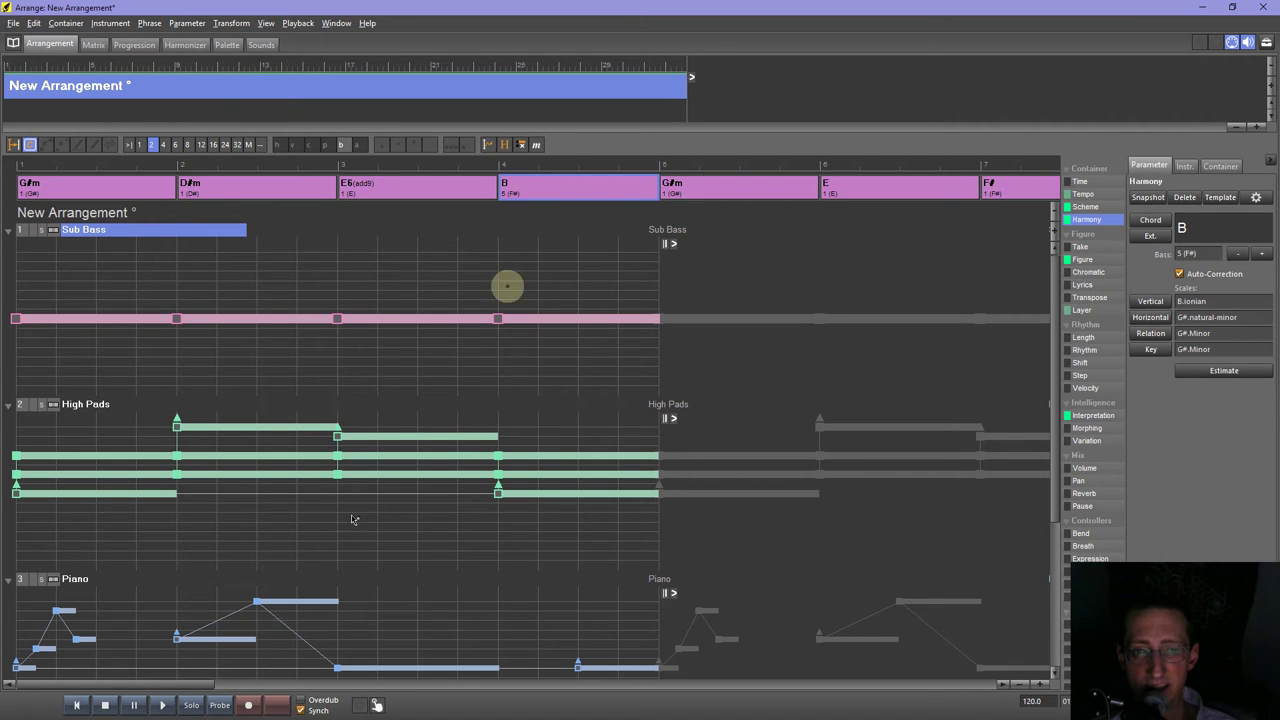
Play the arrangement from bar 2 to hear the B chord with its bass on 5 (F#).
left_click(163, 705)
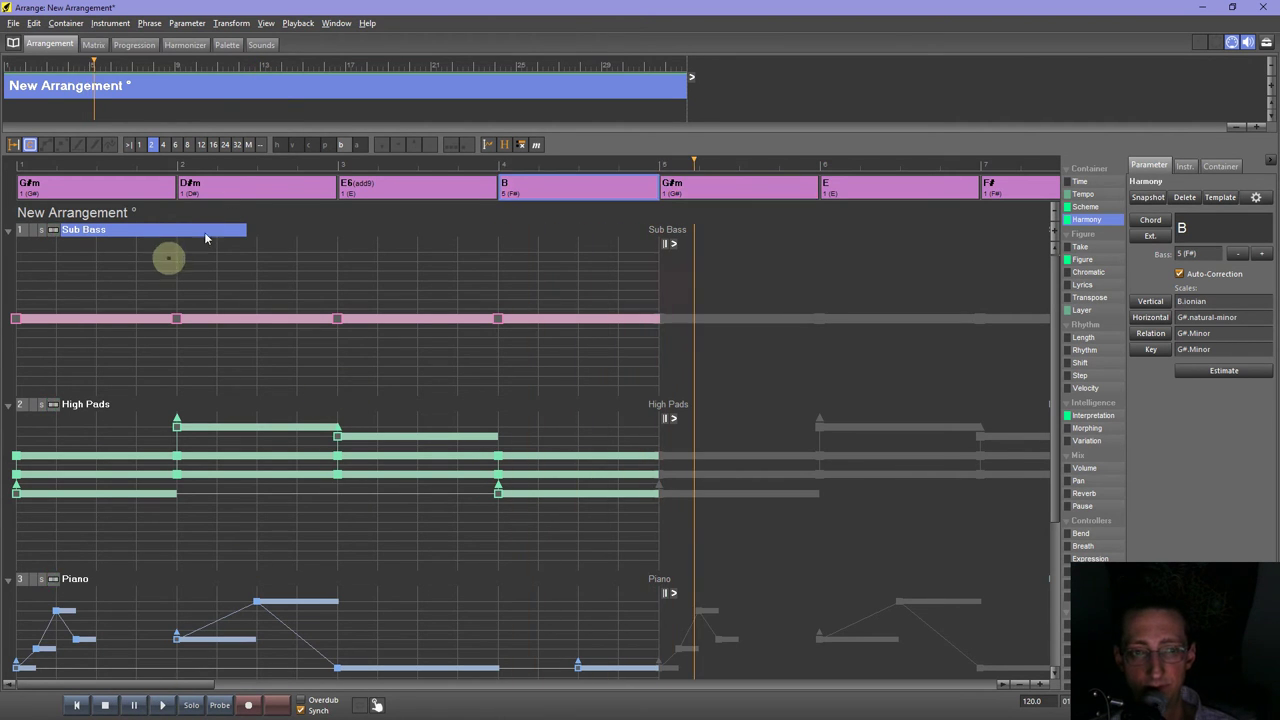
left_click(257, 162)
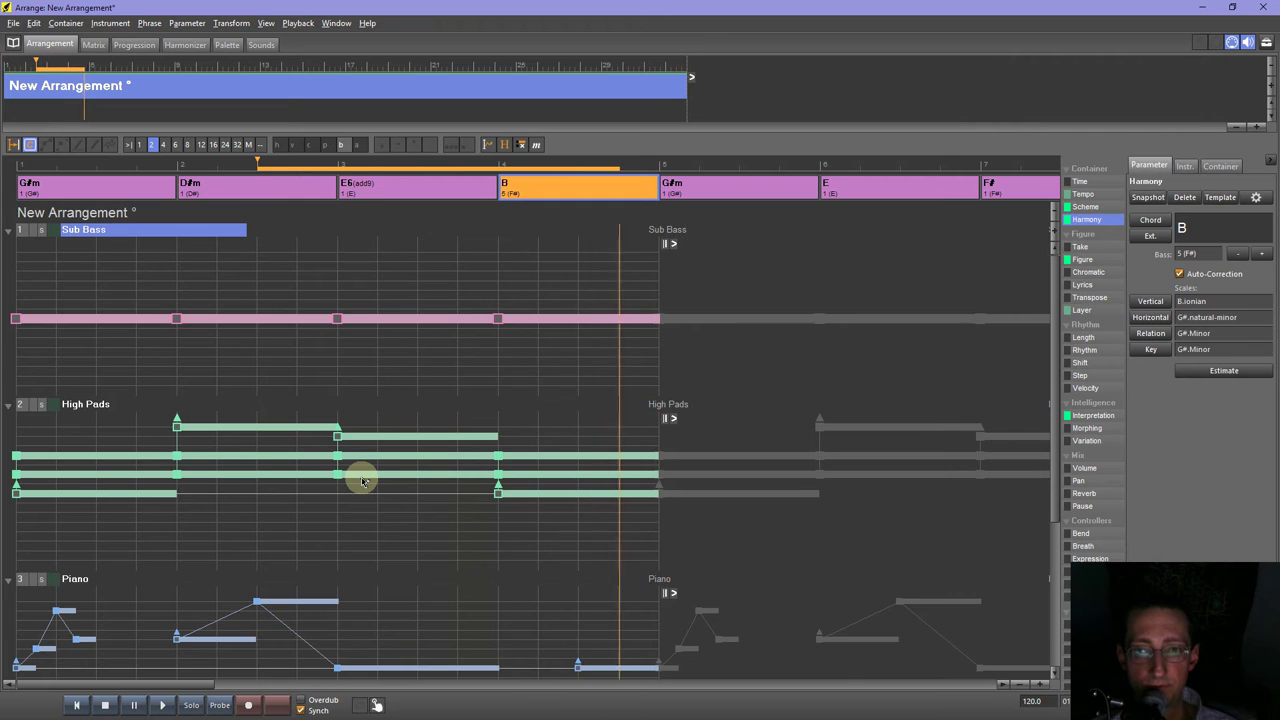
left_click(104, 705)
left_click(157, 705)
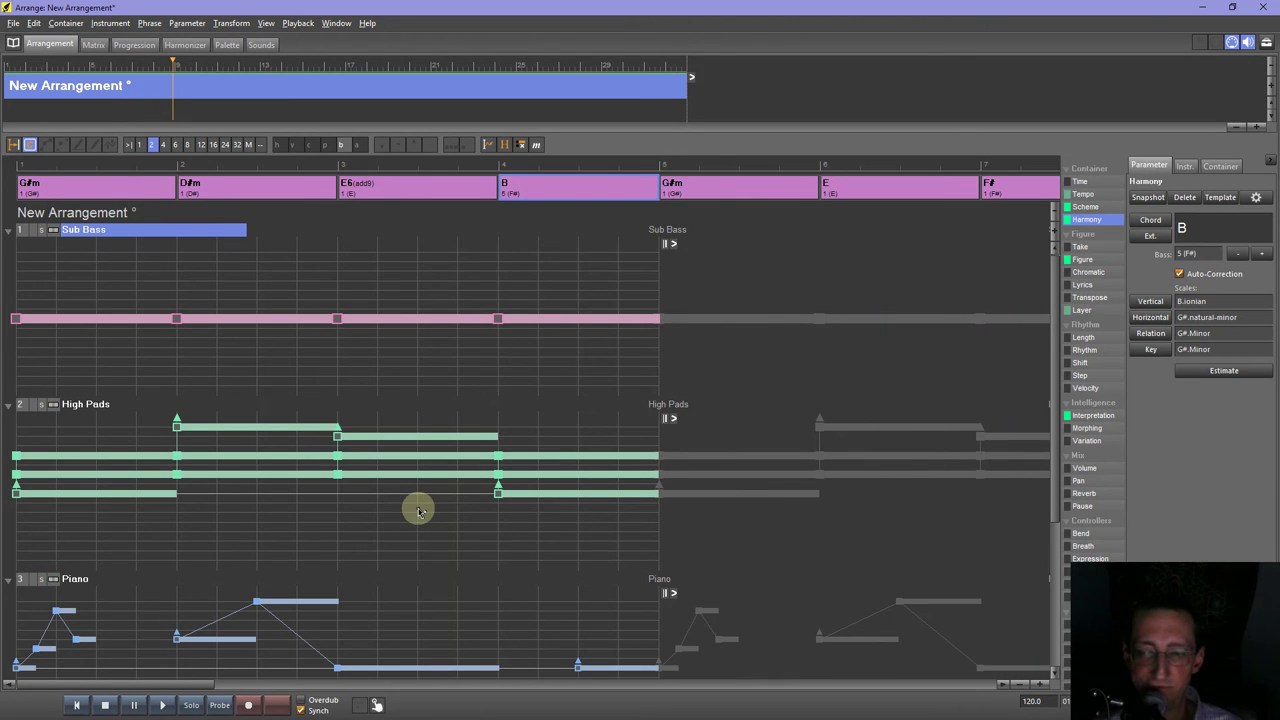
Collapse the Sub Bass, High Pads, Piano and Arp phrases so only their names are listed.
left_click(1041, 686)
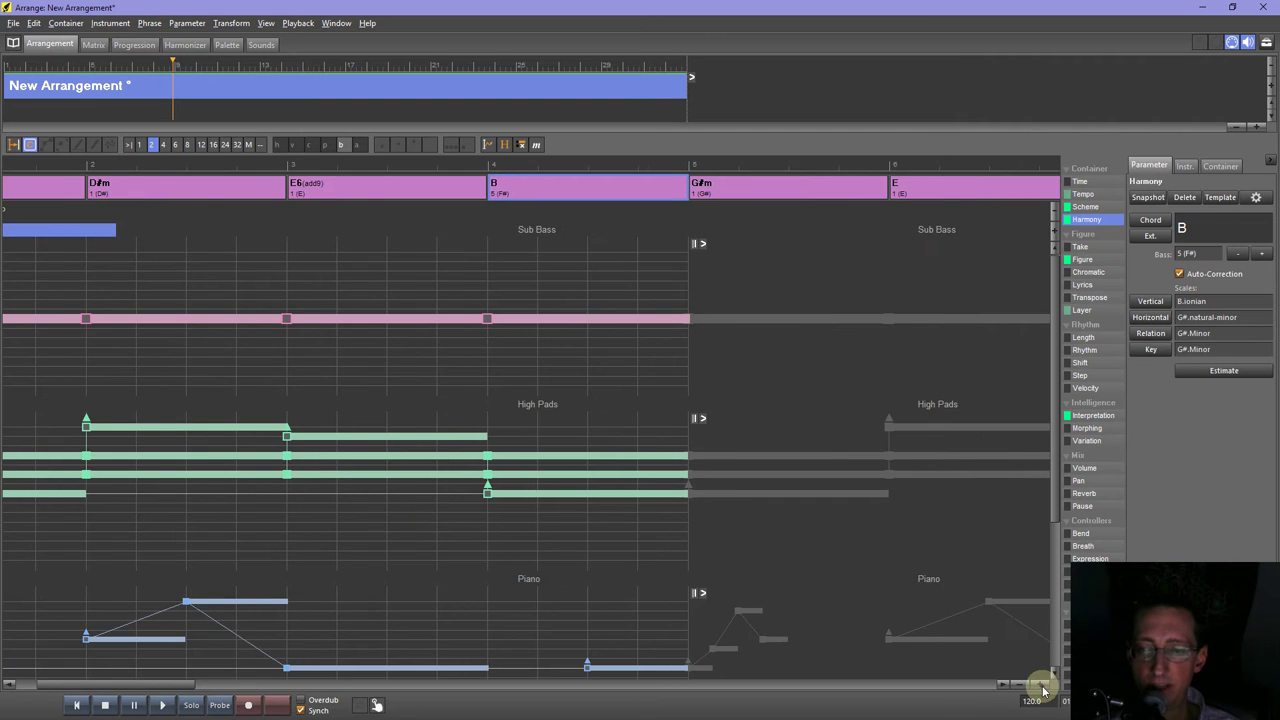
left_click(1041, 686)
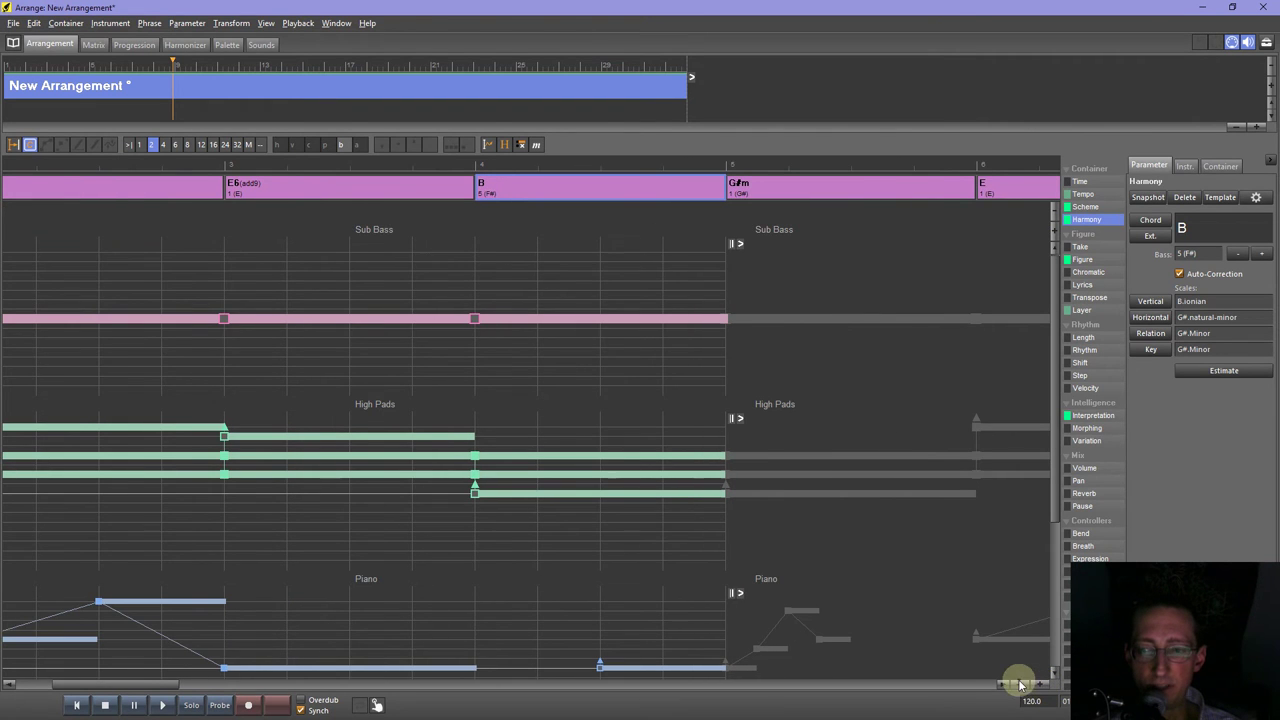
left_click(1022, 686)
left_click(1022, 686)
left_click(1022, 686)
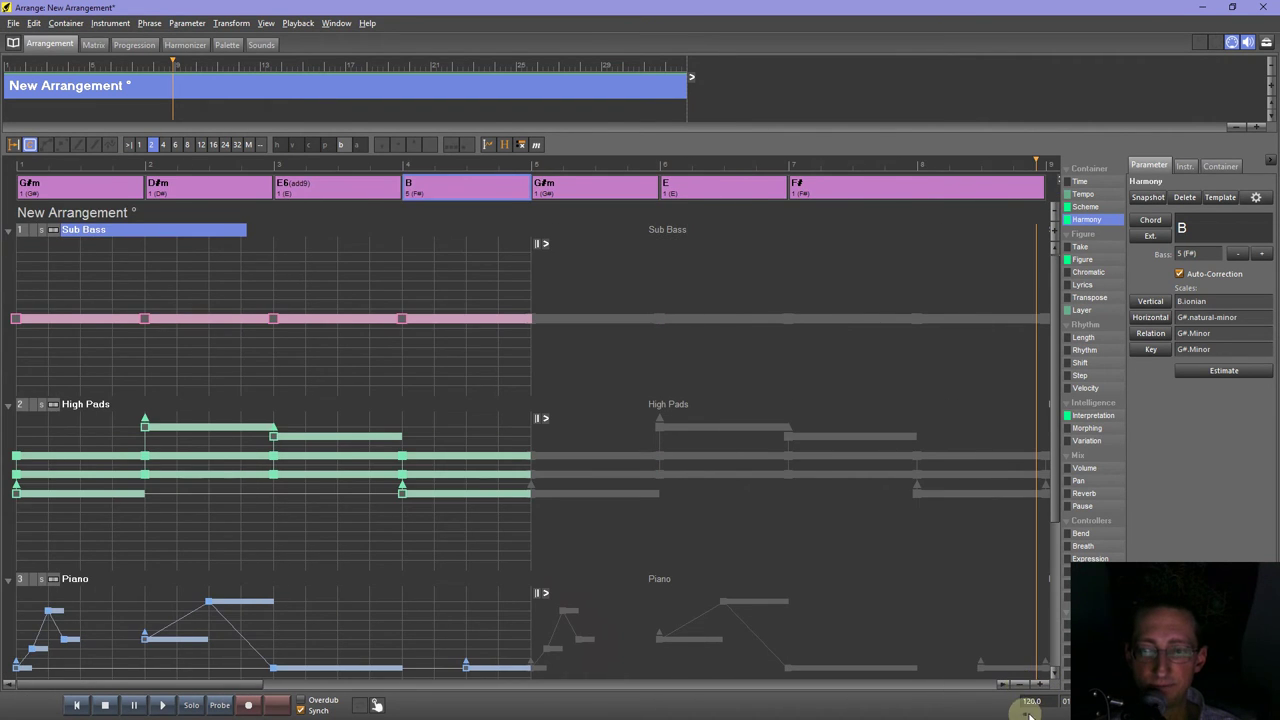
left_click(1022, 686)
scroll(975, 532, "down", 3)
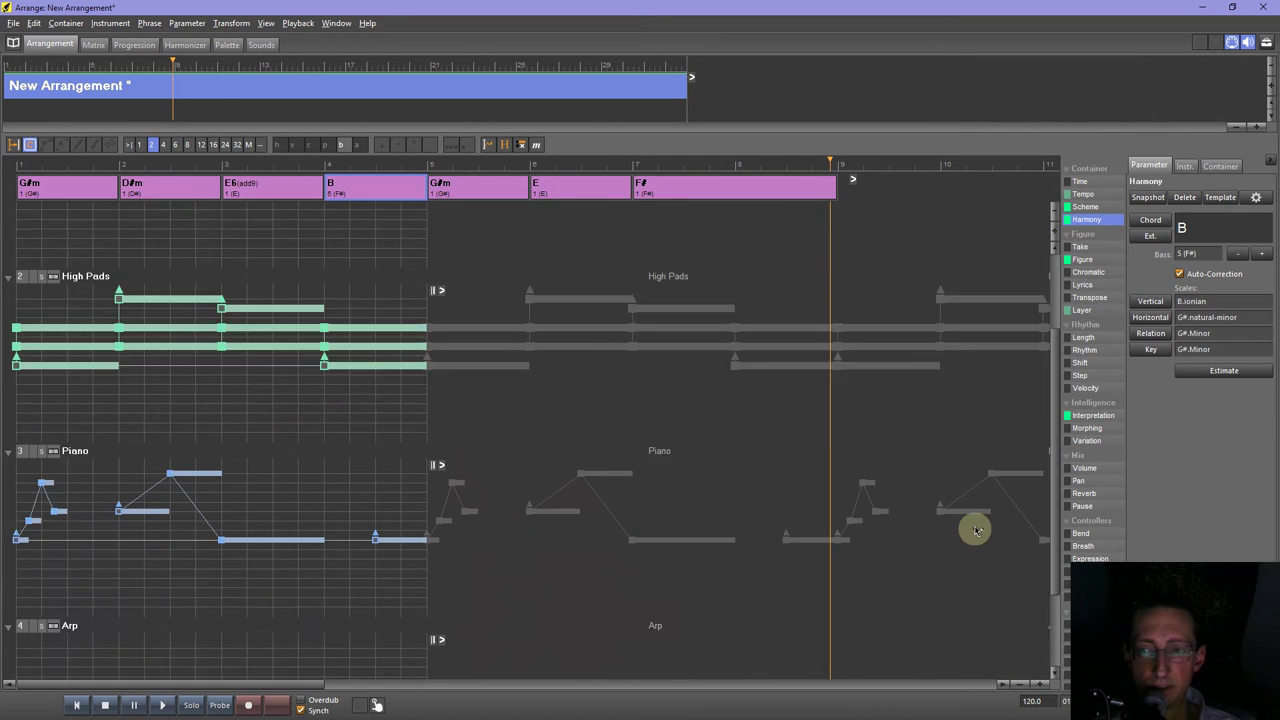
scroll(975, 532, "down", 2)
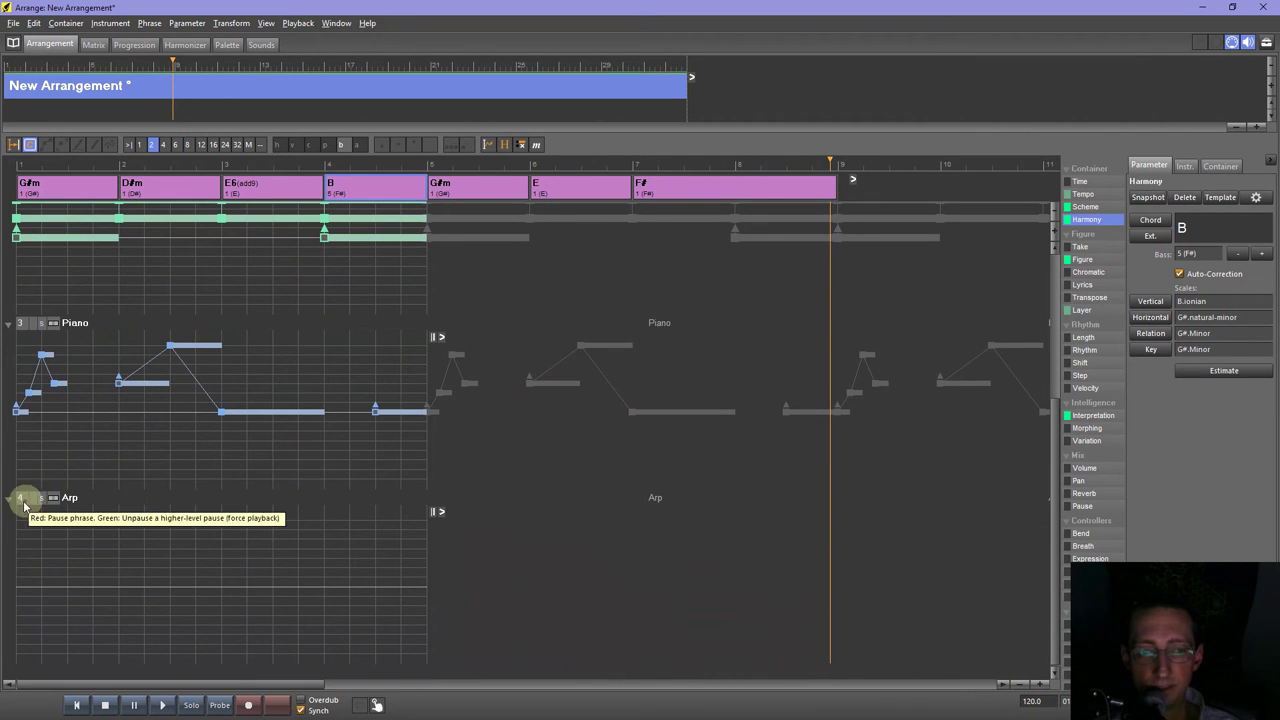
scroll(30, 470, "up", 3)
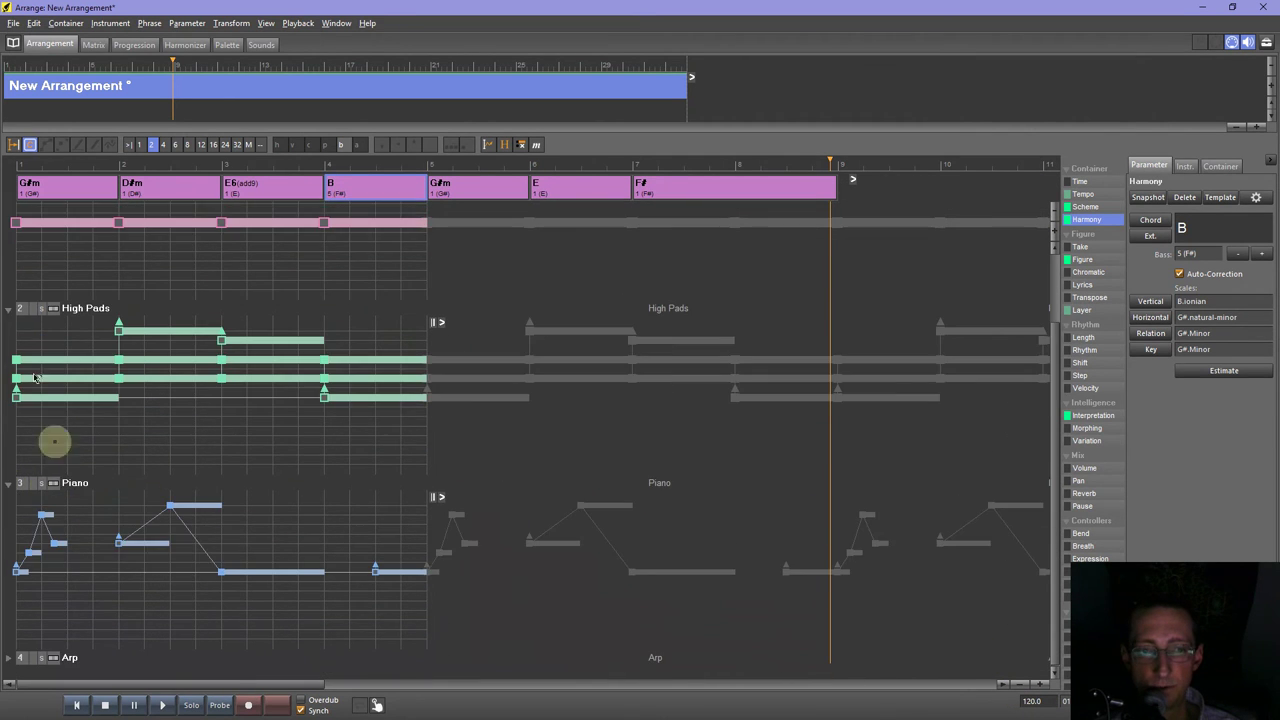
left_click(8, 485)
left_click(7, 406)
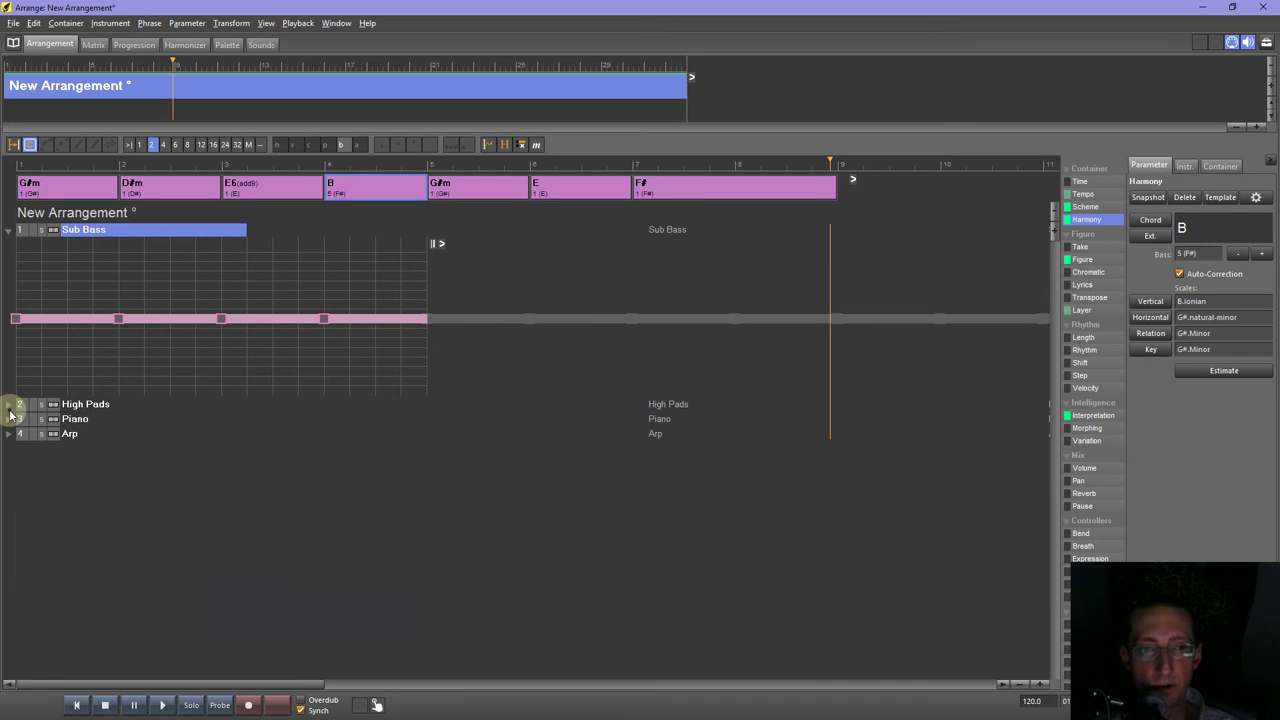
left_click(8, 230)
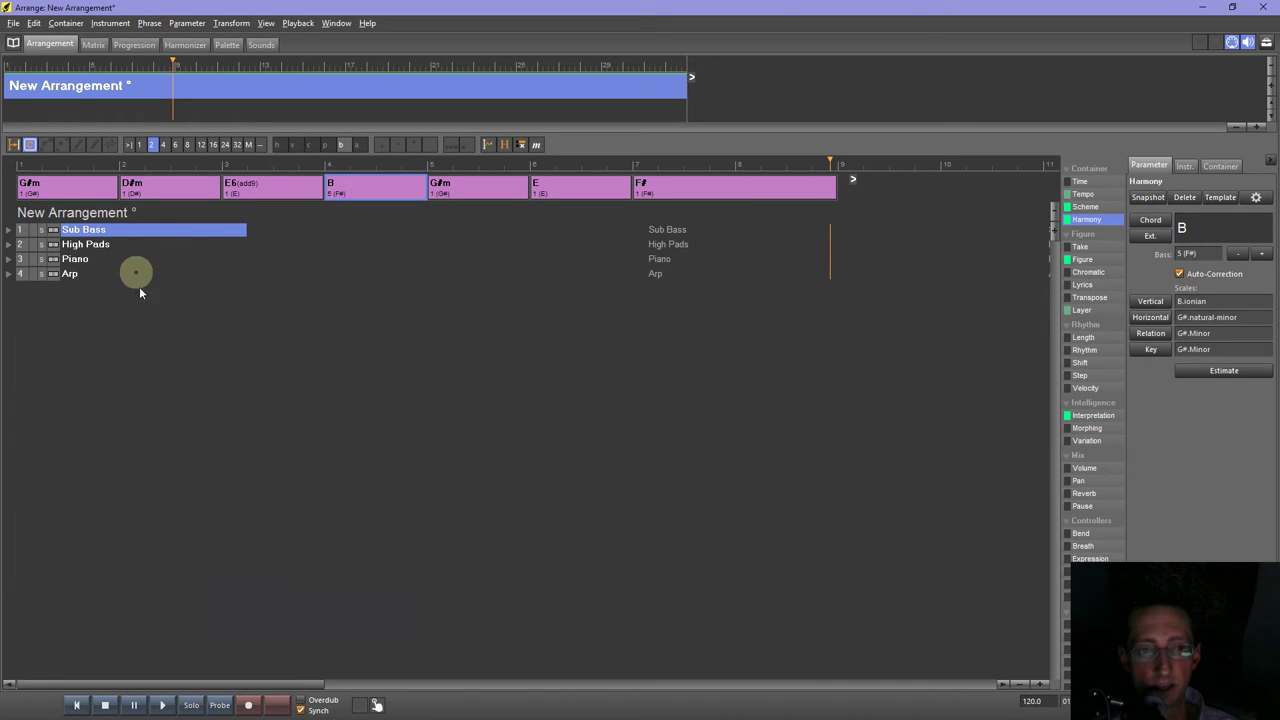
Add a fifth instrument and assign it the Diva bass sound 3:1 002 - Donkey Bass.
double_click(70, 297)
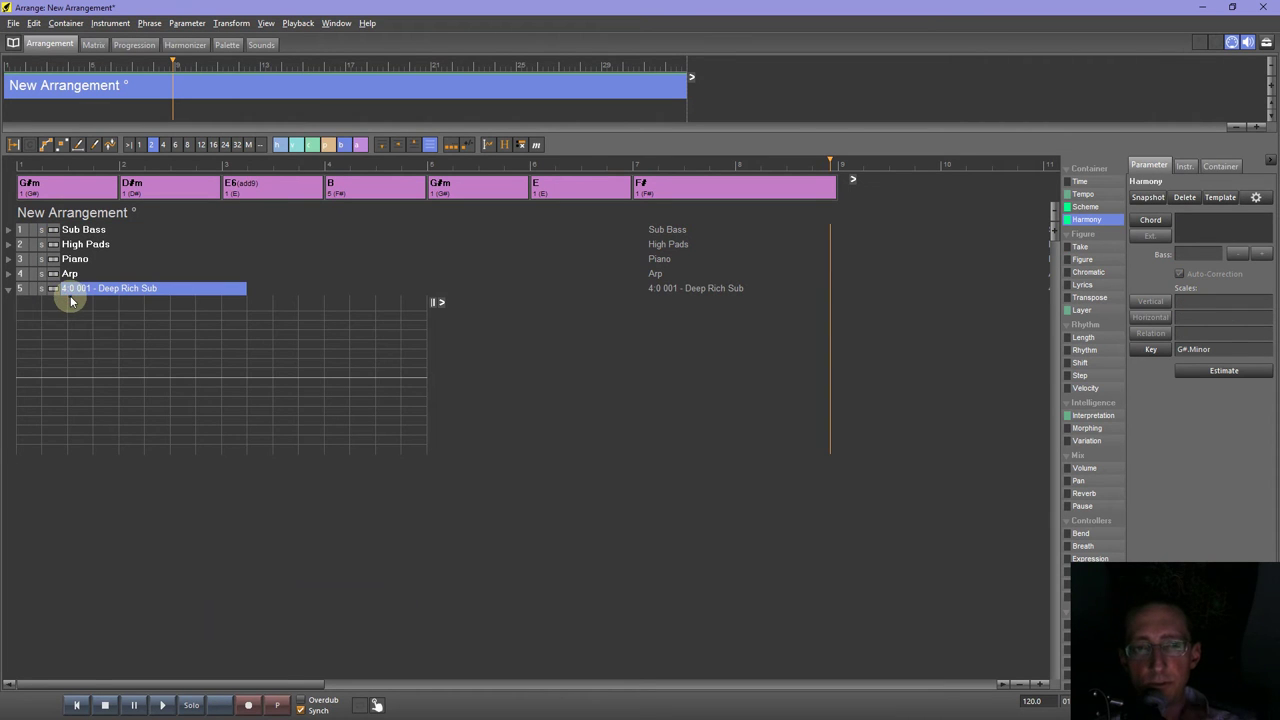
left_click(1186, 167)
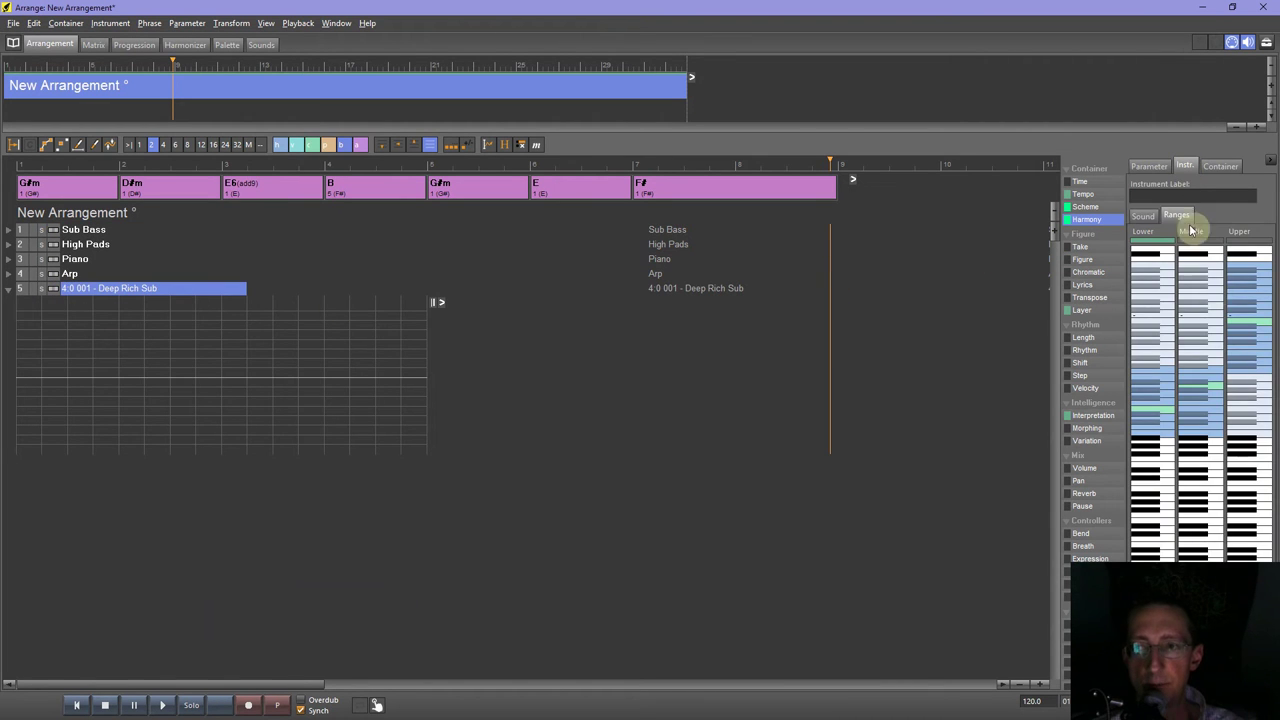
left_click(1142, 215)
left_click(1264, 289)
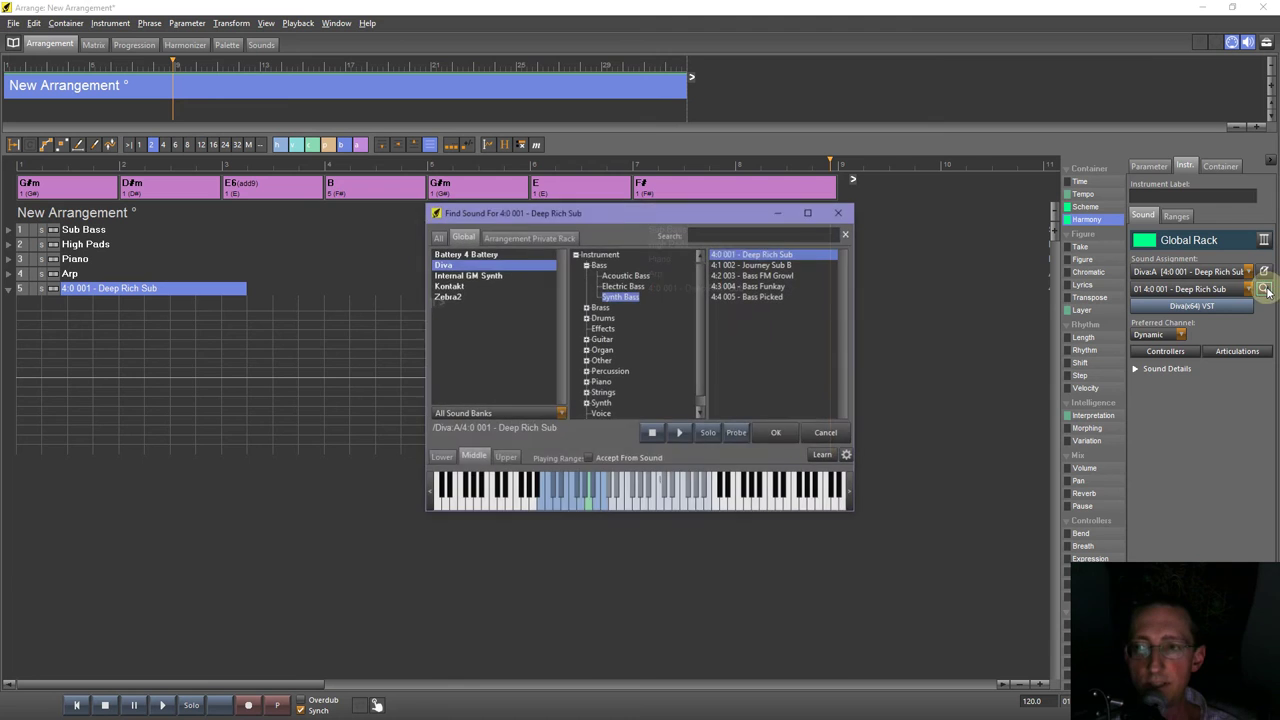
left_click(598, 266)
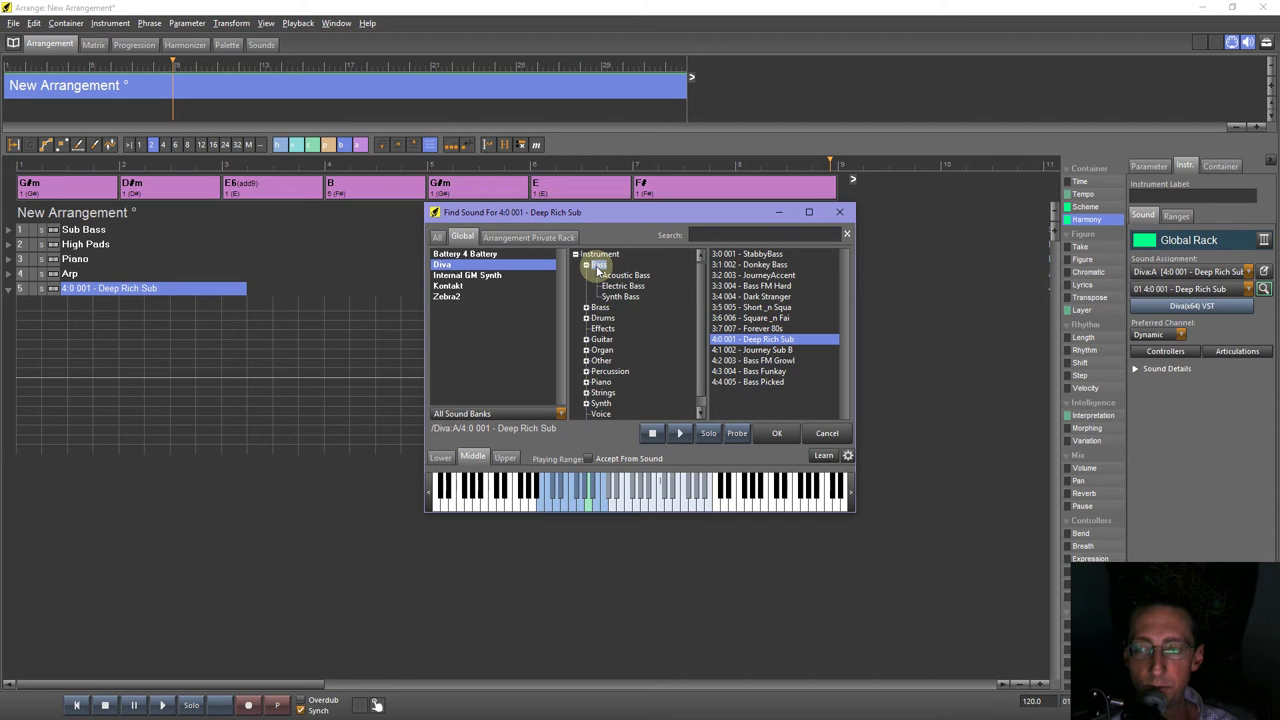
double_click(755, 265)
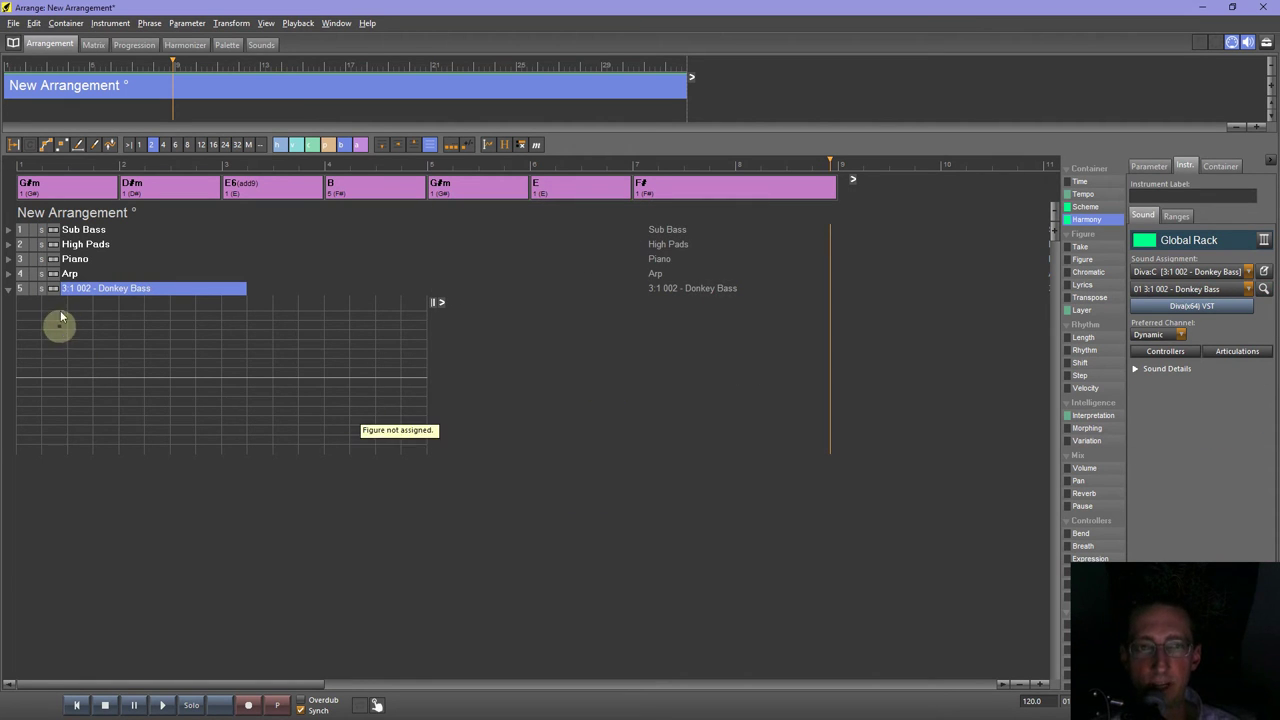
Label the new fifth instrument Donkey Bass.
left_click(164, 291)
left_click(1193, 198)
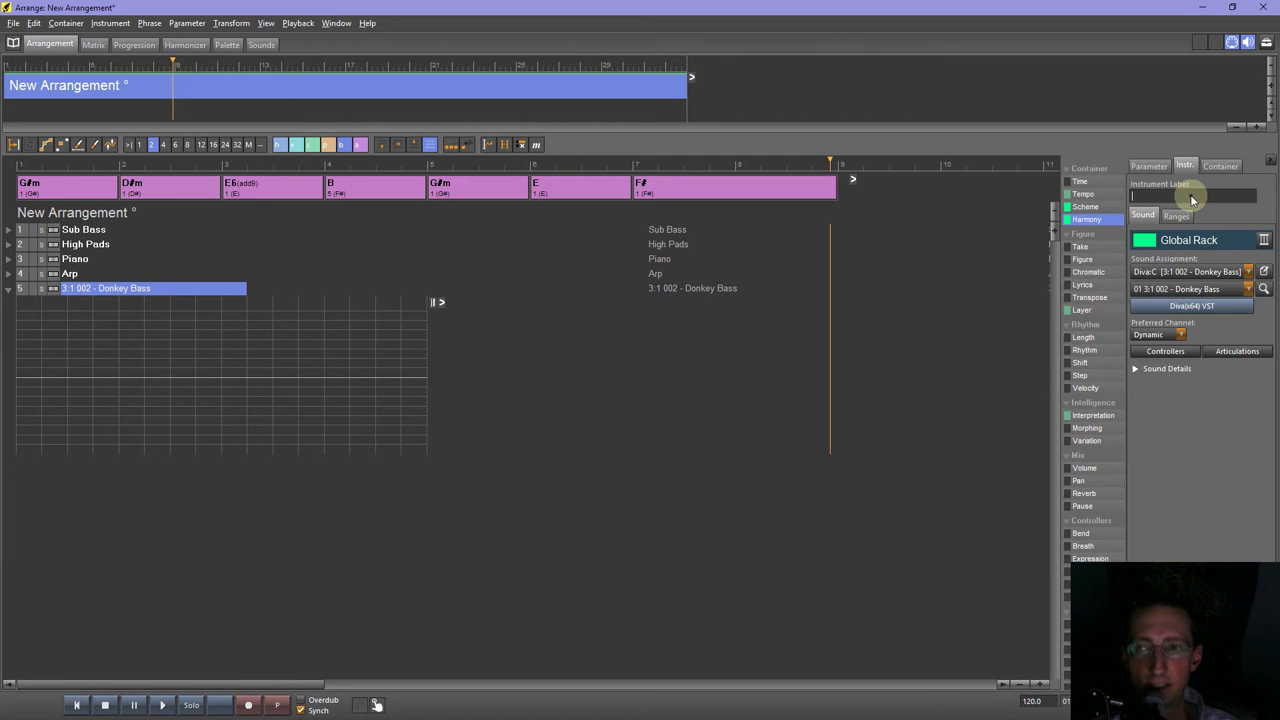
type("Dinkey B")
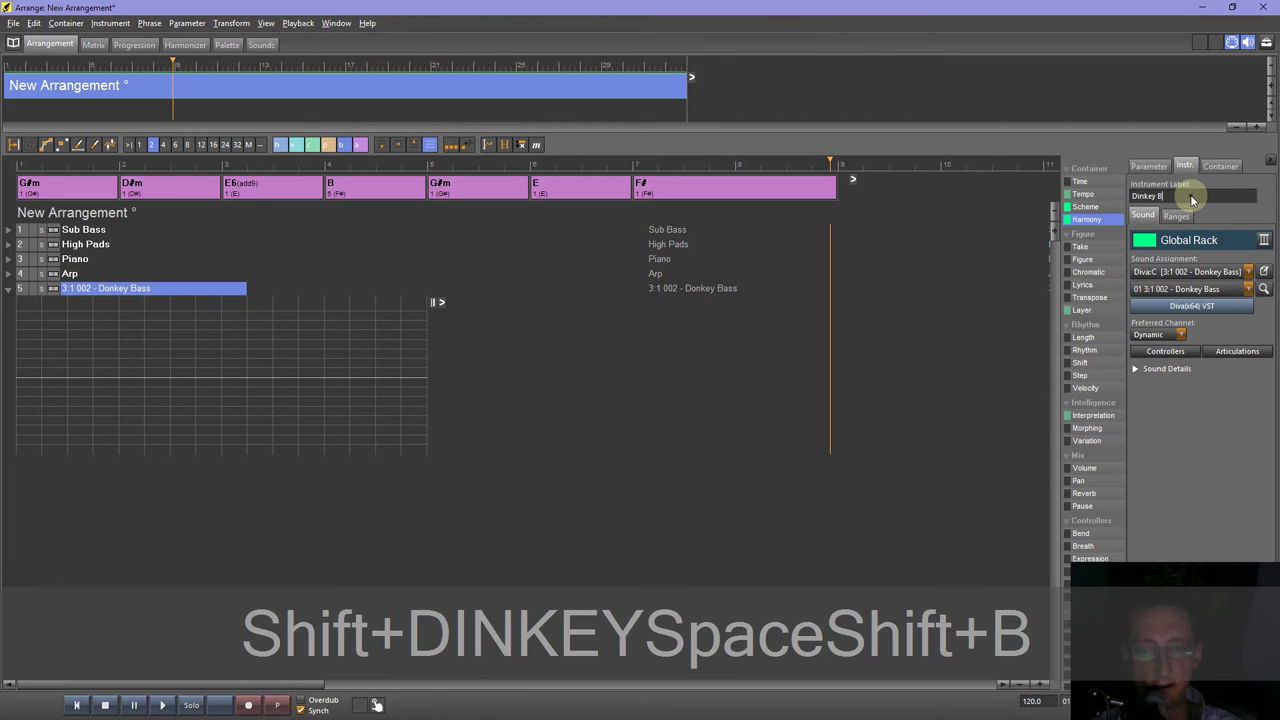
key("BackSpace")
key("BackSpace")
key("BackSpace")
key("BackSpace")
key("BackSpace")
key("BackSpace")
key("BackSpace")
key("BackSpace")
type("D")
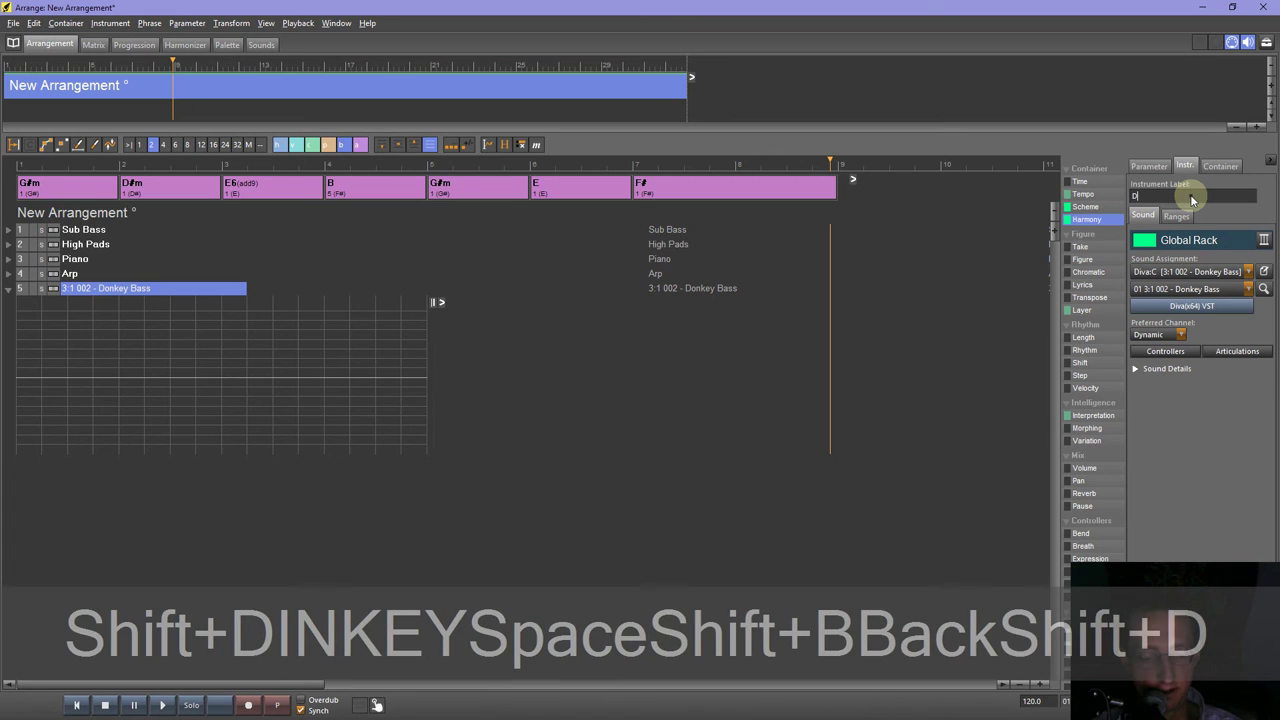
type("onkey ")
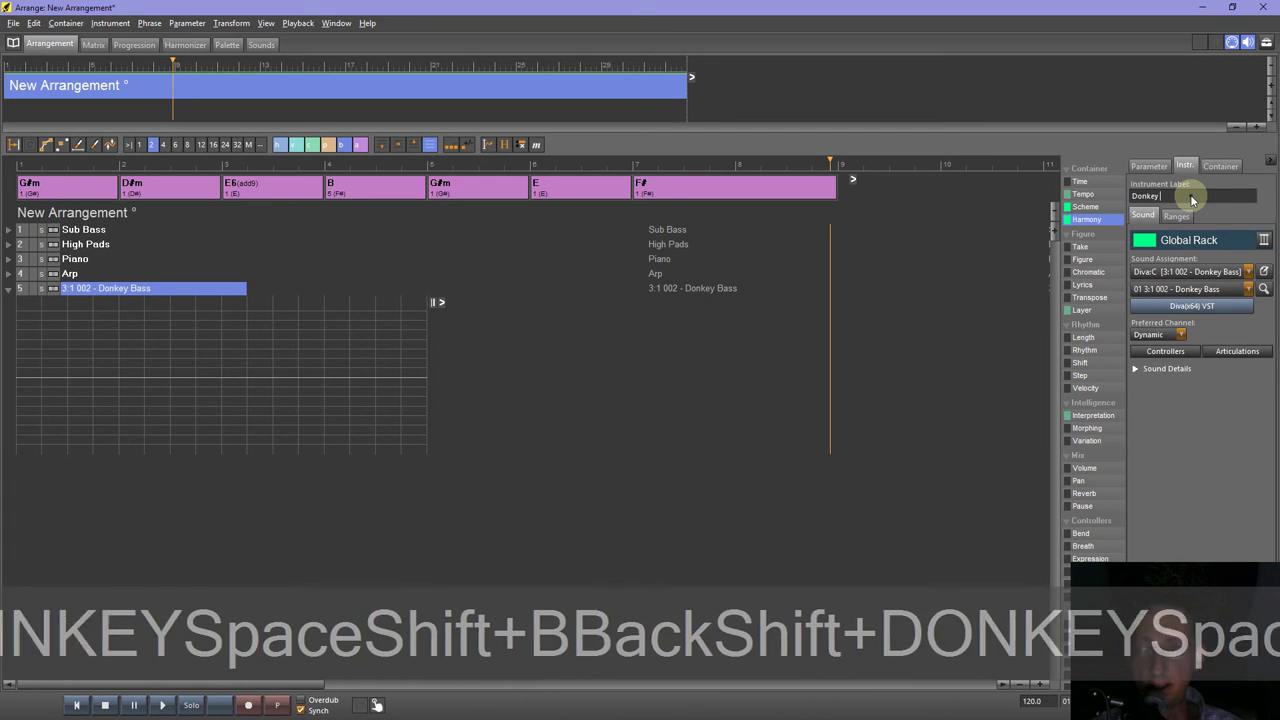
type("Bass")
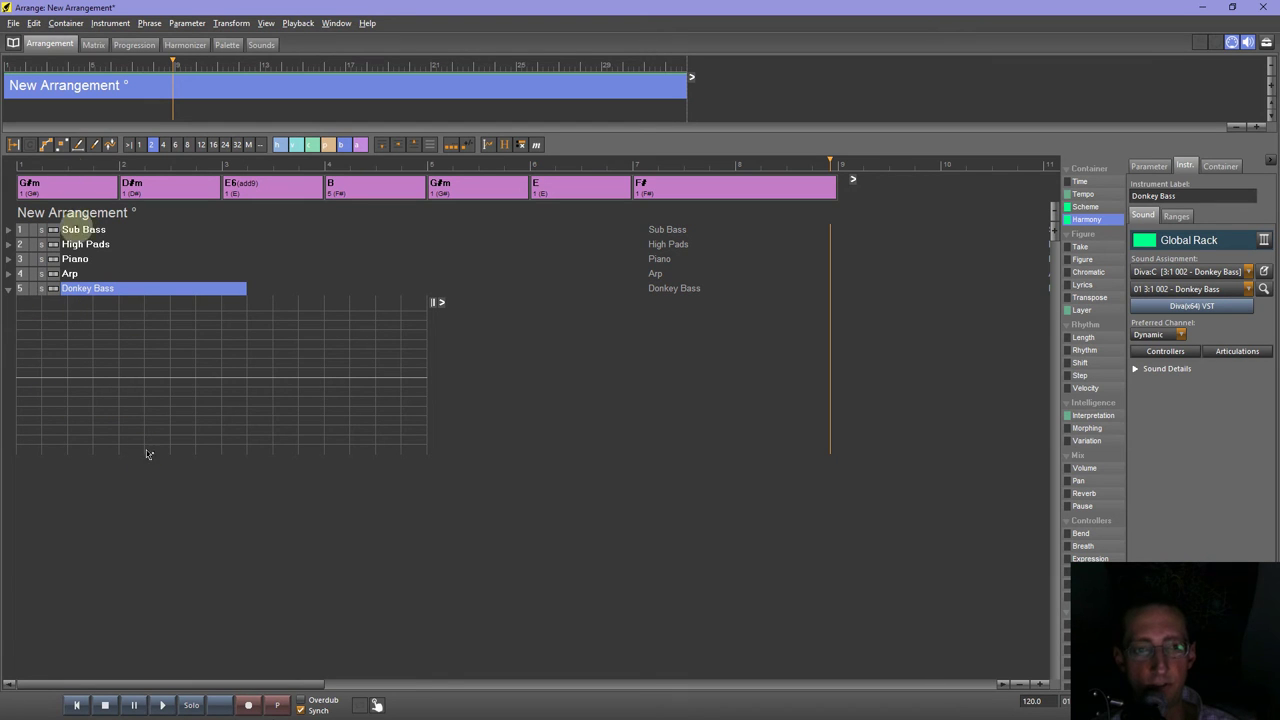
Try a 1/2 note at the start of Donkey Bass, switch the drawing length to 1/16, and delete the trial note.
left_click(1044, 687)
left_click(1044, 687)
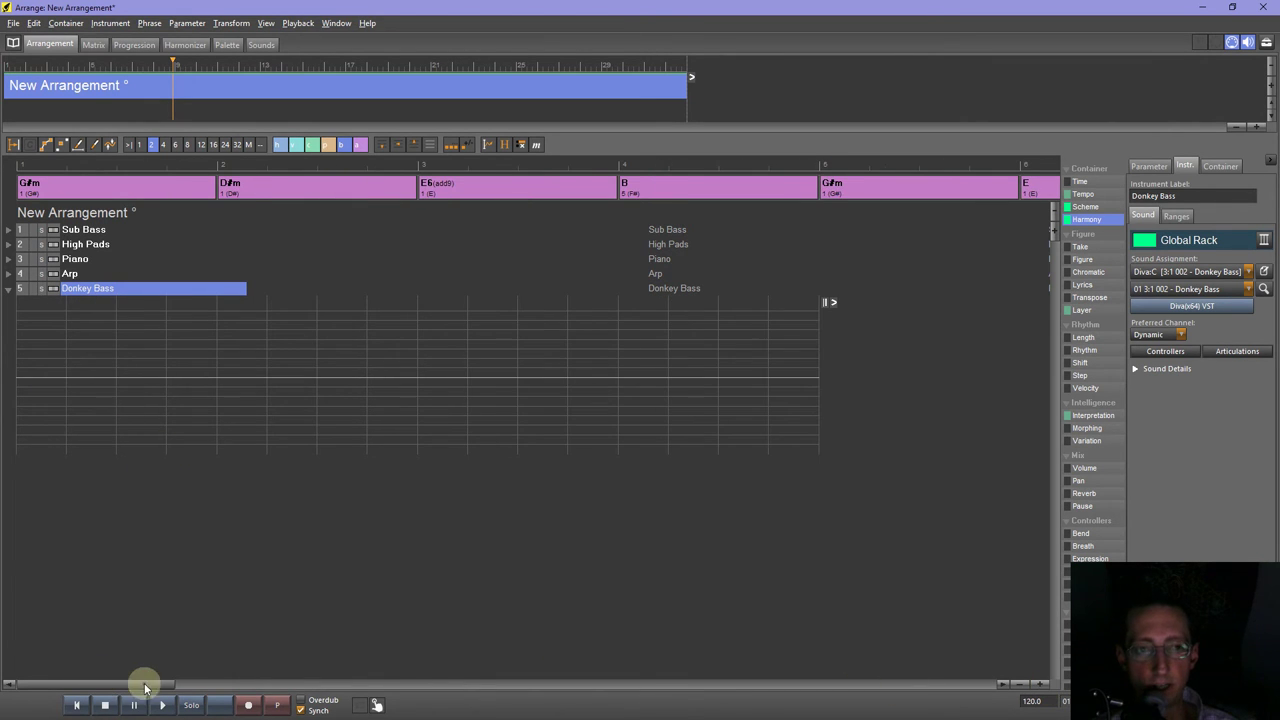
left_click(94, 144)
left_click(45, 374)
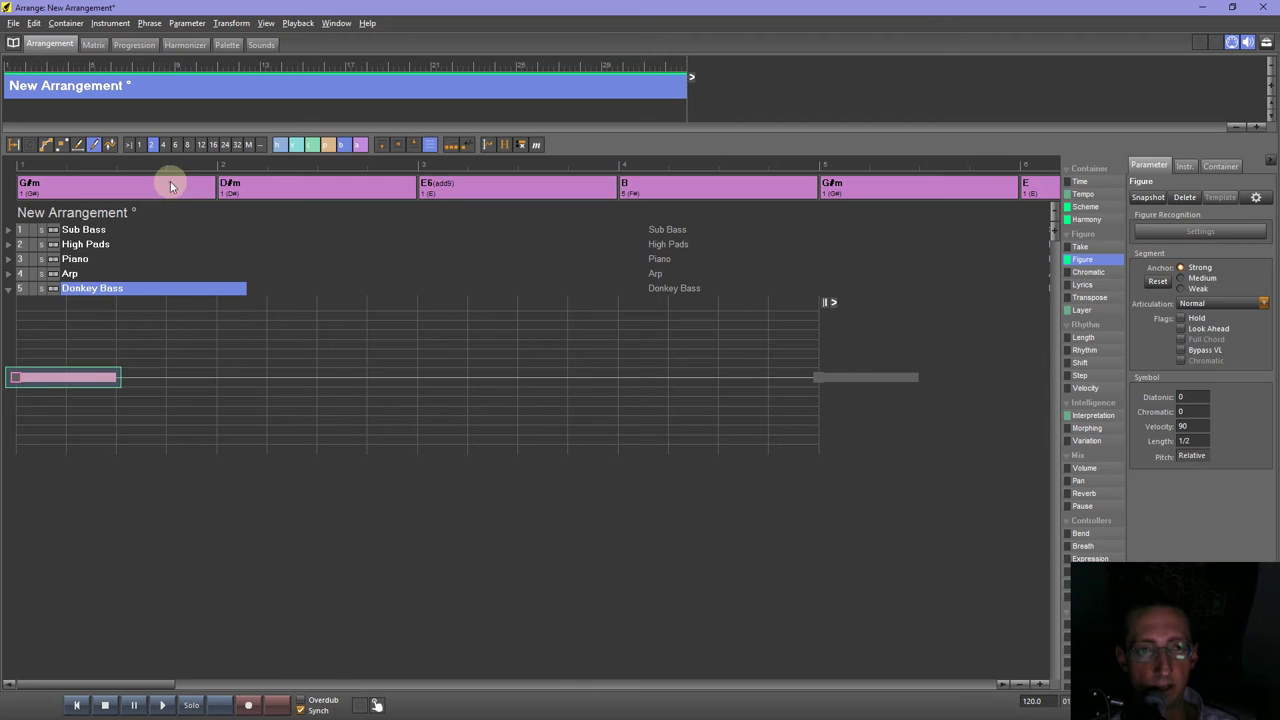
left_click(213, 144)
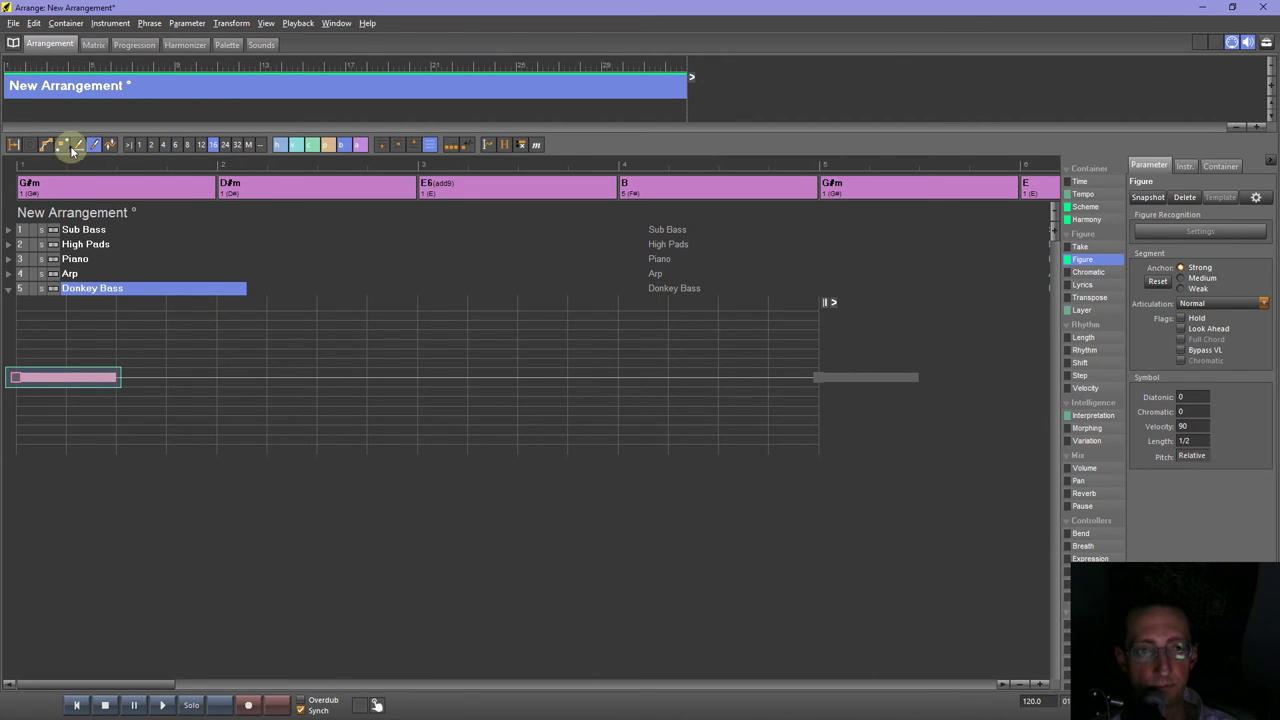
key("Delete")
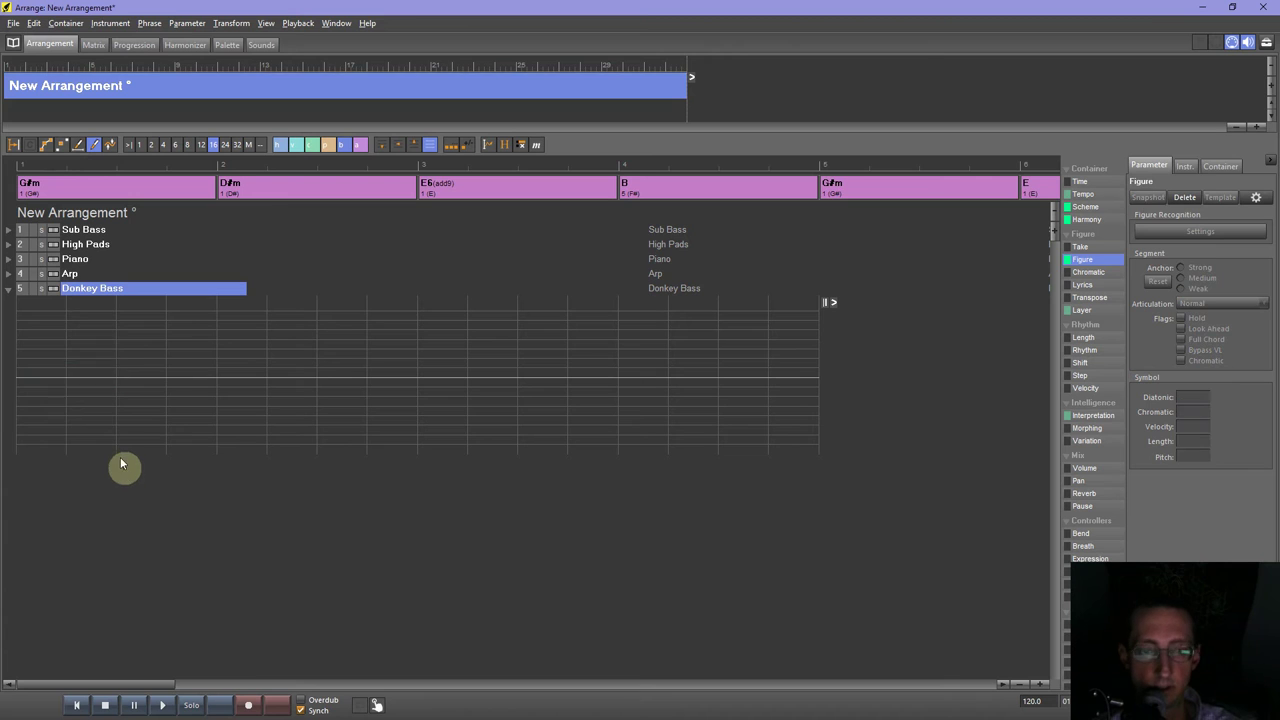
Draw six syncopated 1/16 notes in bar 1 of Donkey Bass at diatonic steps 0, 0, 3, -1, 0, 5 and play them.
left_click(44, 377)
left_click(82, 377)
left_click(107, 348)
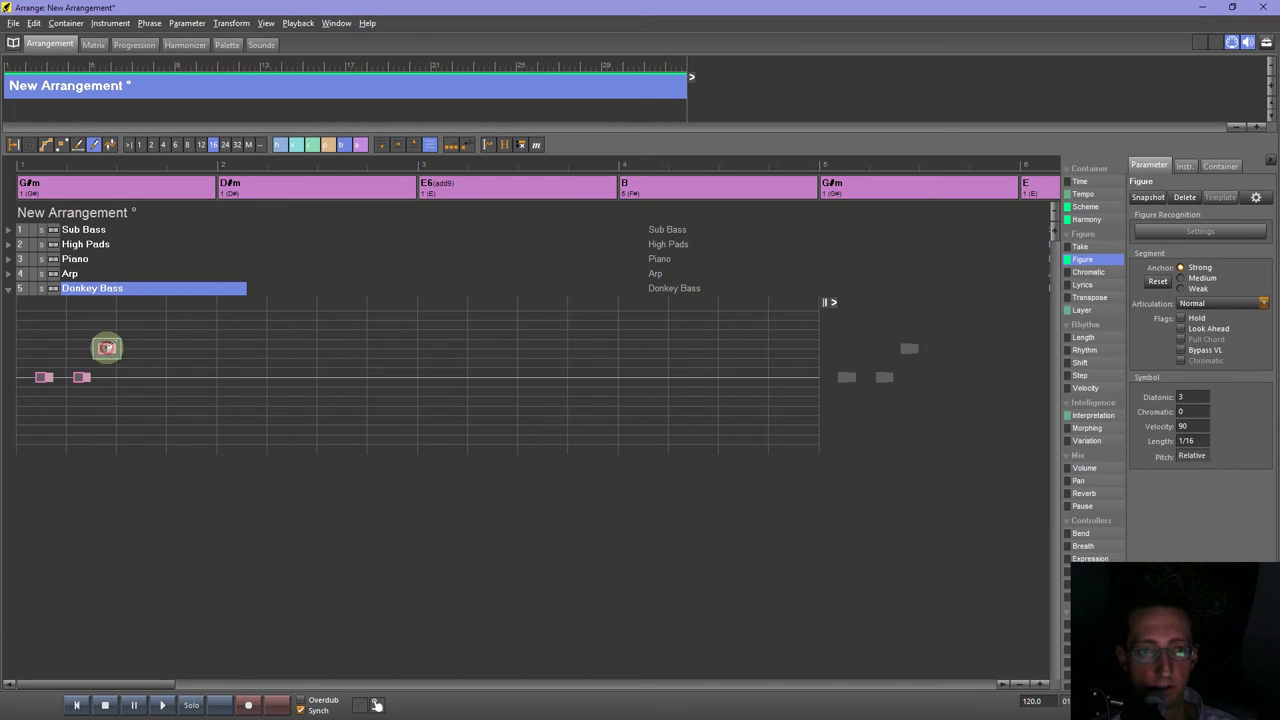
left_click(143, 385)
left_click(195, 377)
left_click(211, 327)
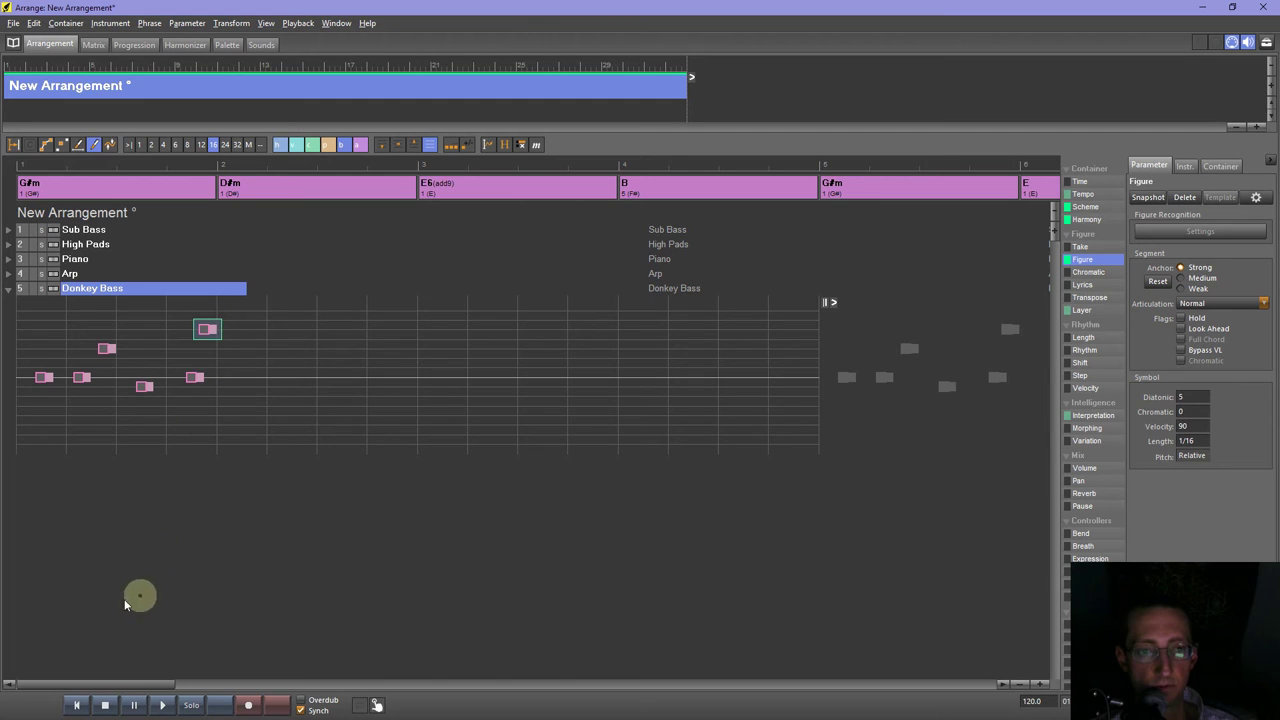
left_click(158, 706)
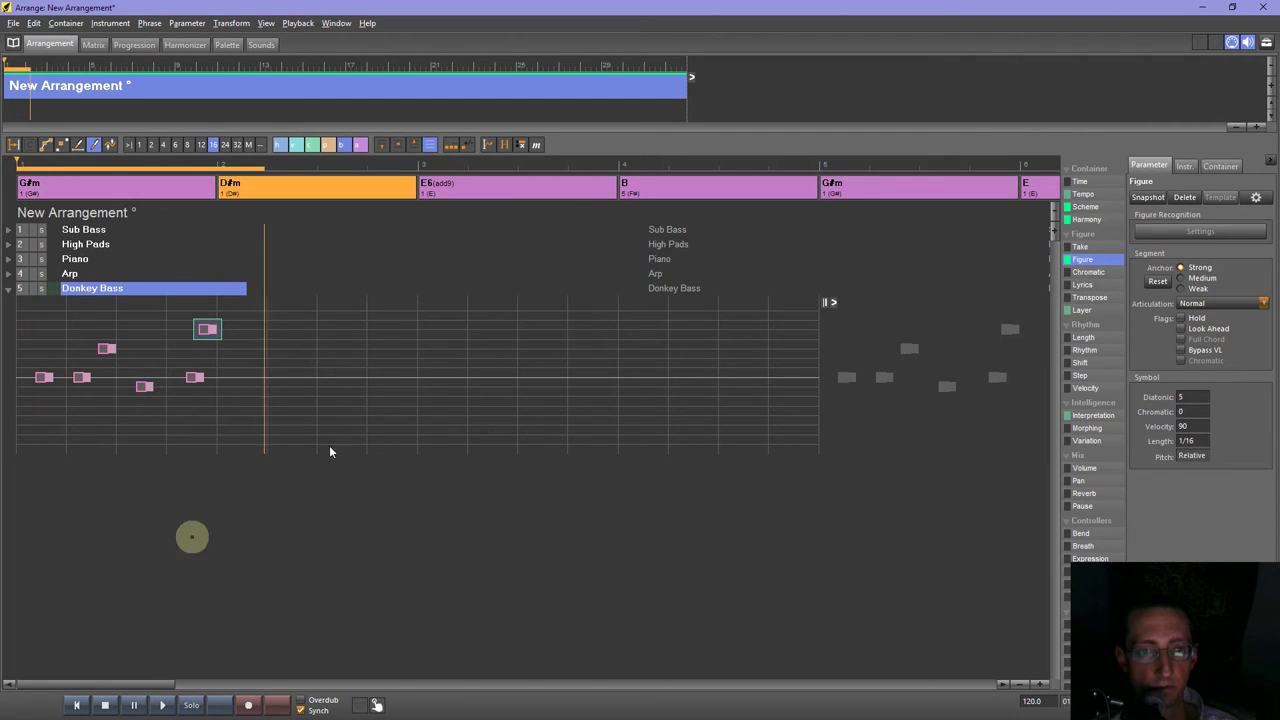
Draw seven 1/16 notes in bar 2 of Donkey Bass at diatonic steps -1, 1, 4, -2, 0, 2, -1.
left_click(234, 385)
left_click(260, 367)
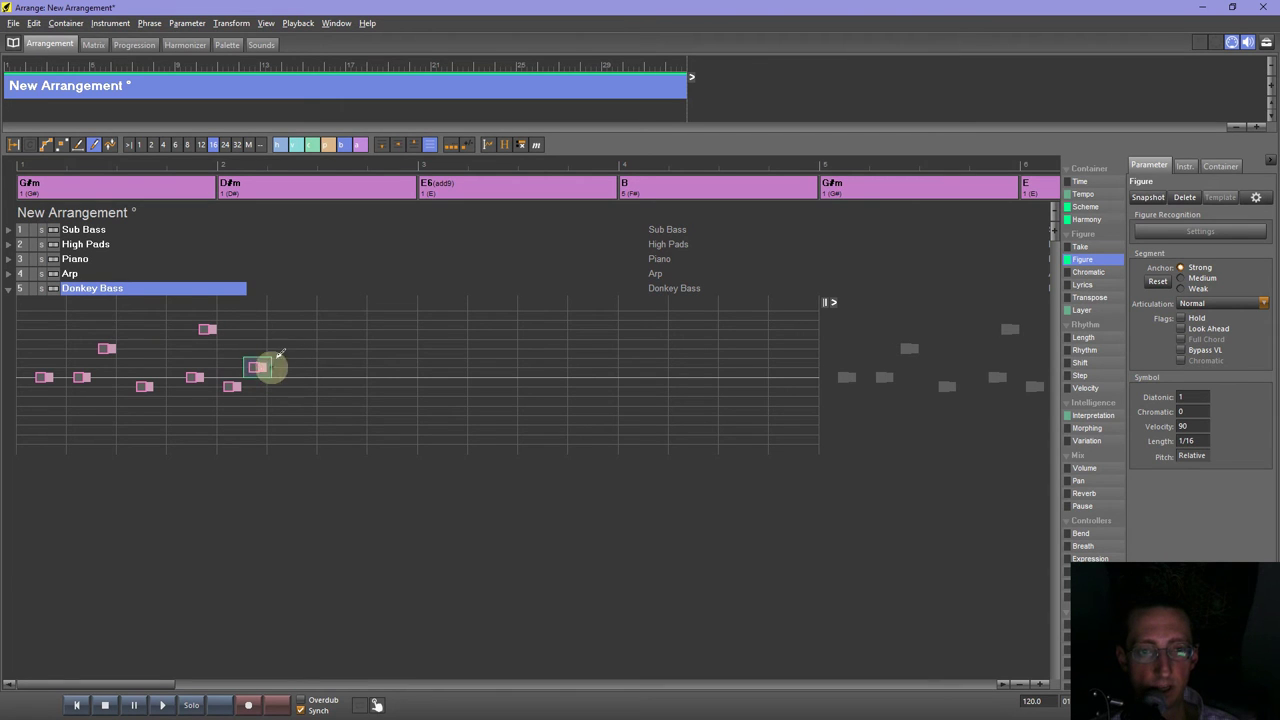
left_click(307, 396)
left_click(332, 377)
left_click(357, 358)
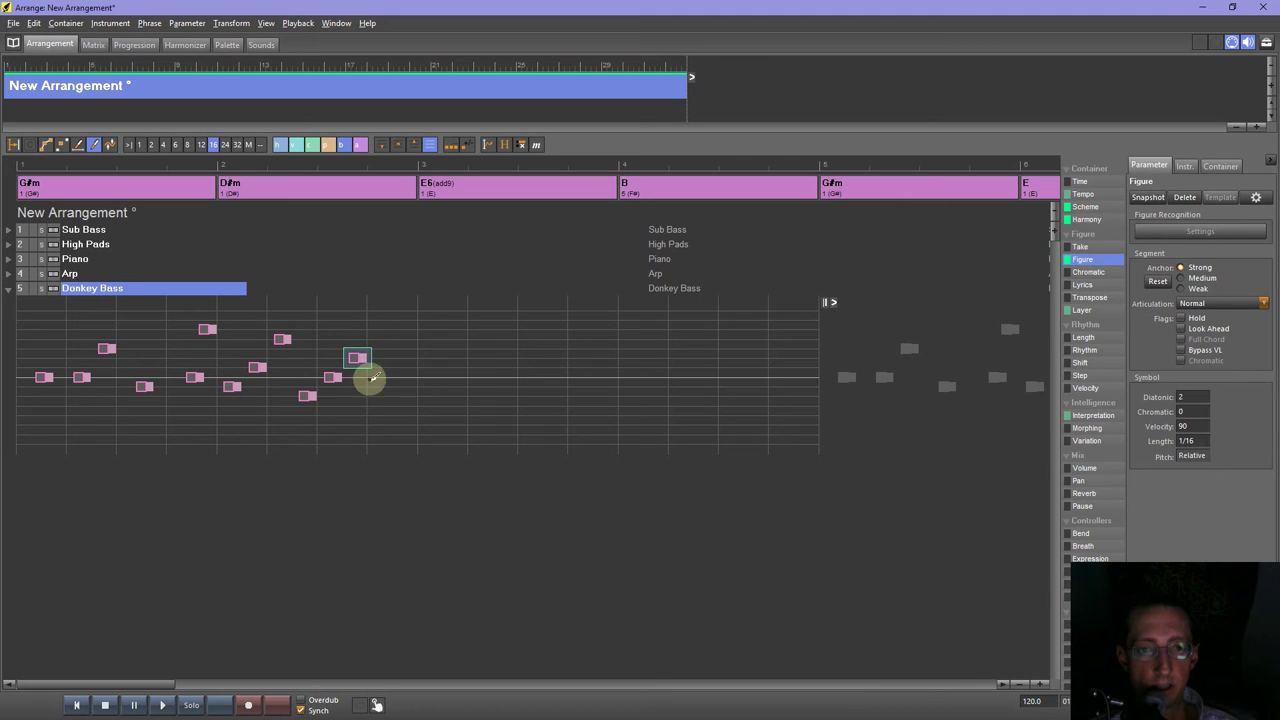
left_click(407, 386)
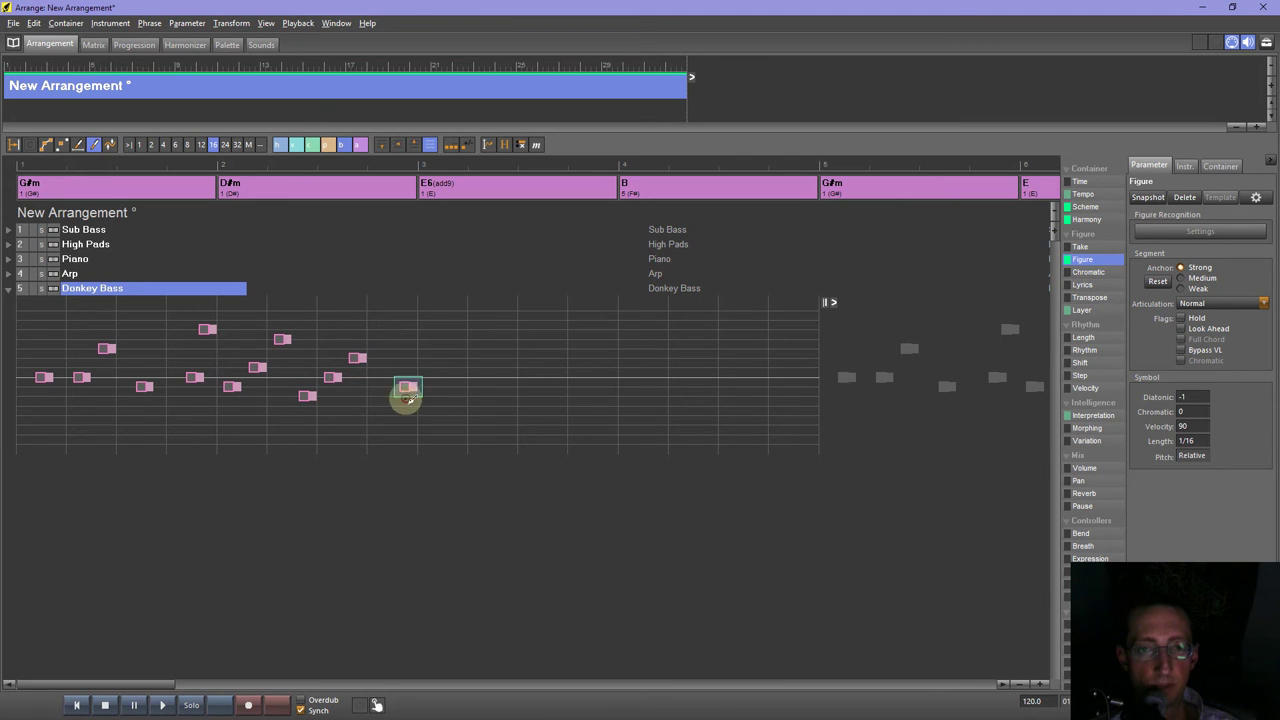
Draw five 1/16 notes in bar 3 of Donkey Bass at diatonic steps 4, 0, -3, 4, 0.
left_click(457, 338)
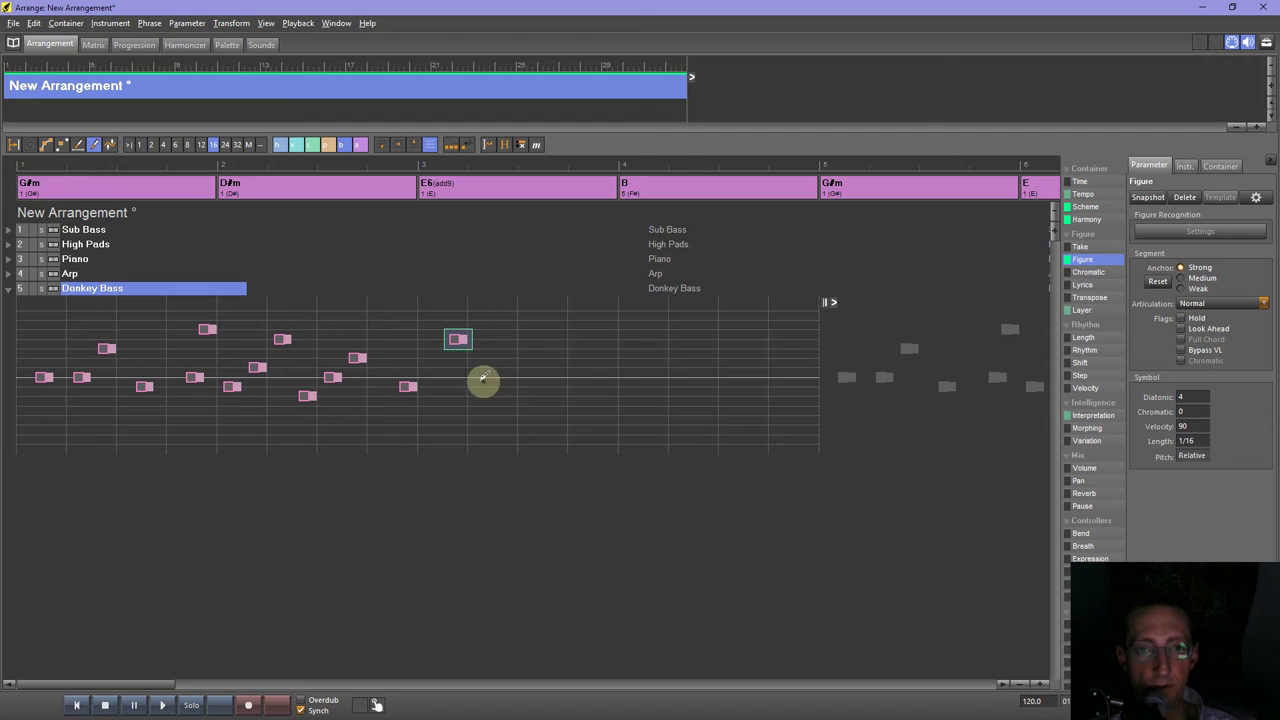
left_click(483, 377)
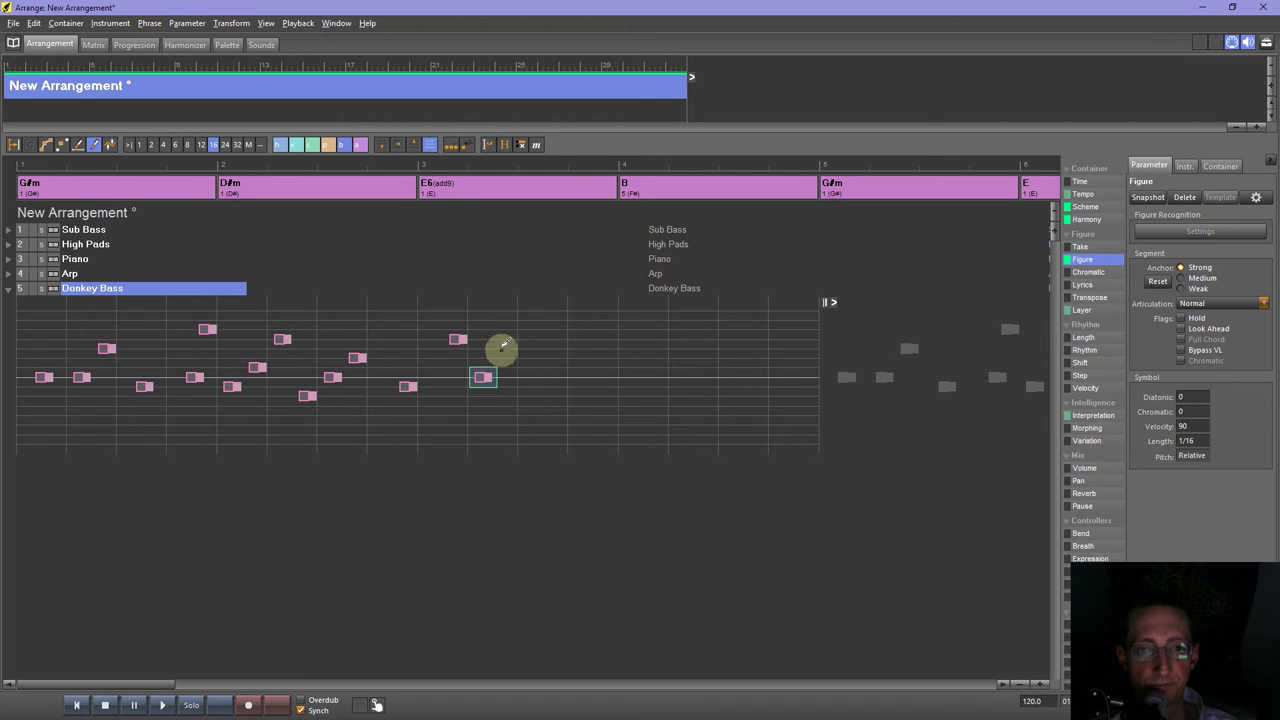
left_click(532, 404)
left_click(563, 338)
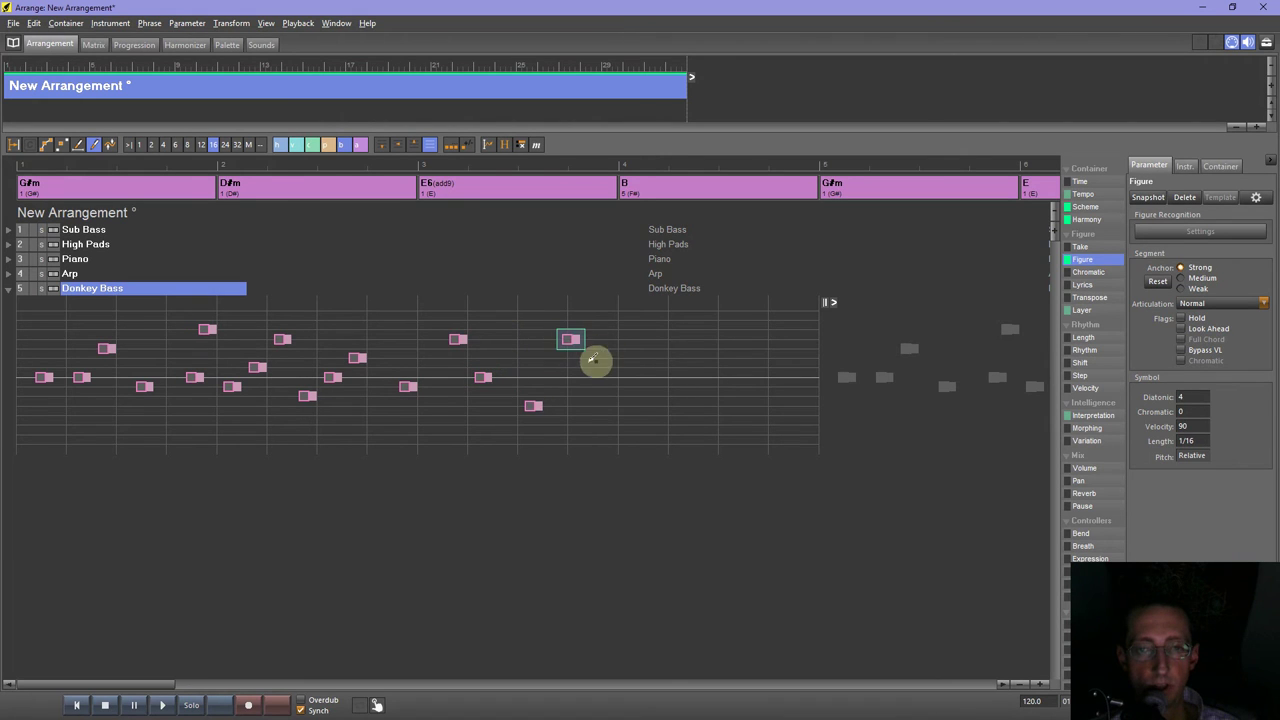
left_click(585, 376)
Draw six 1/16 notes in bar 4 of Donkey Bass at diatonic steps -2, -2, 0, 5, 3, 0 and play the line.
left_click(634, 395)
left_click(658, 395)
left_click(695, 376)
left_click(732, 328)
left_click(757, 349)
left_click(795, 376)
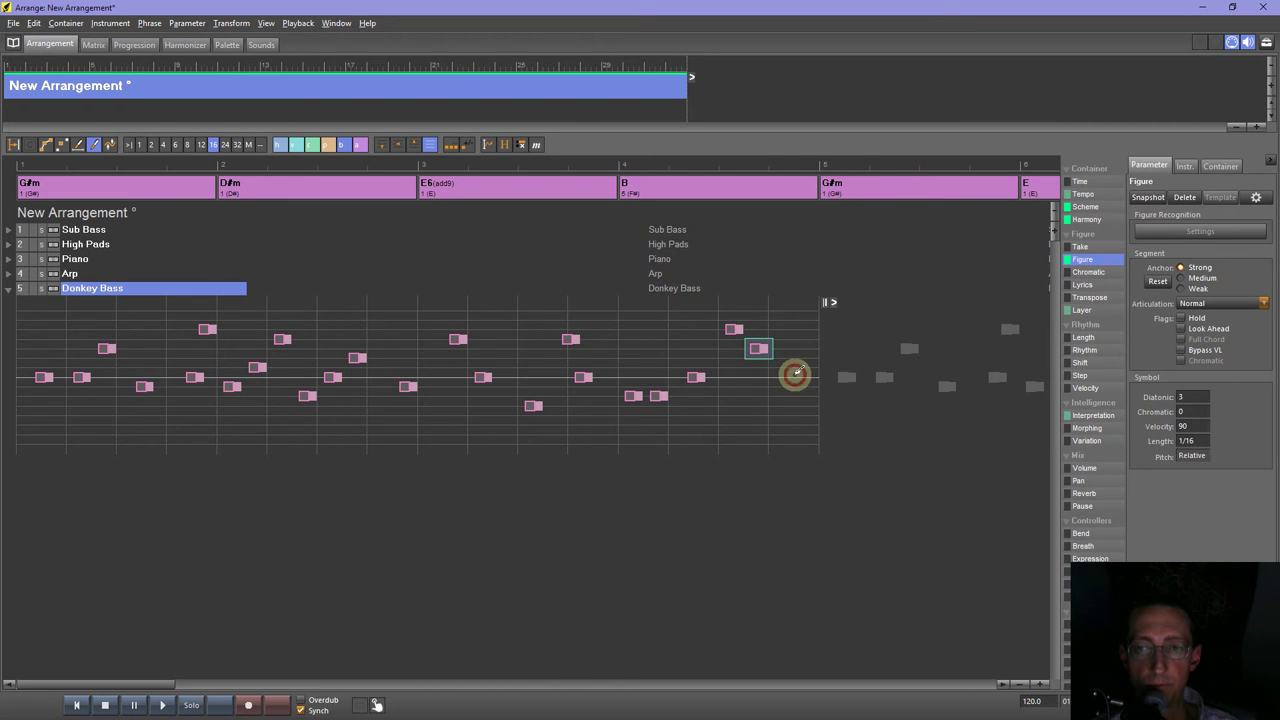
left_click(82, 705)
left_click(162, 705)
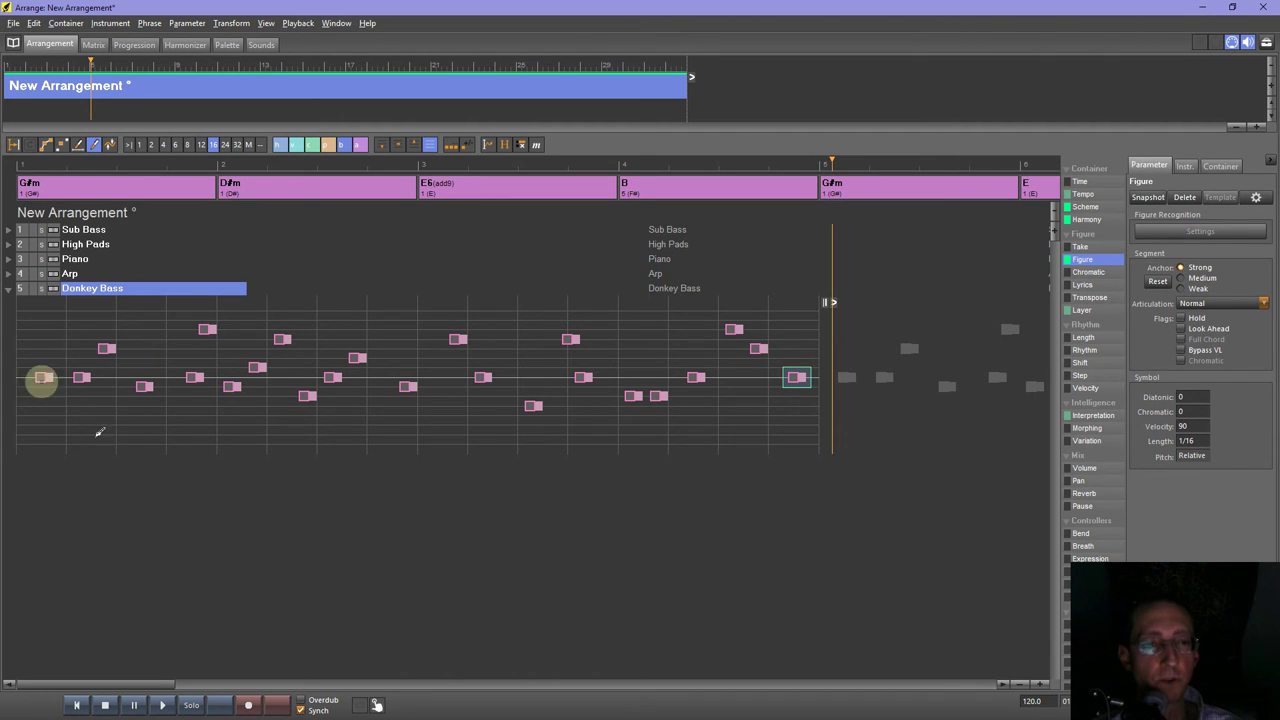
key("space")
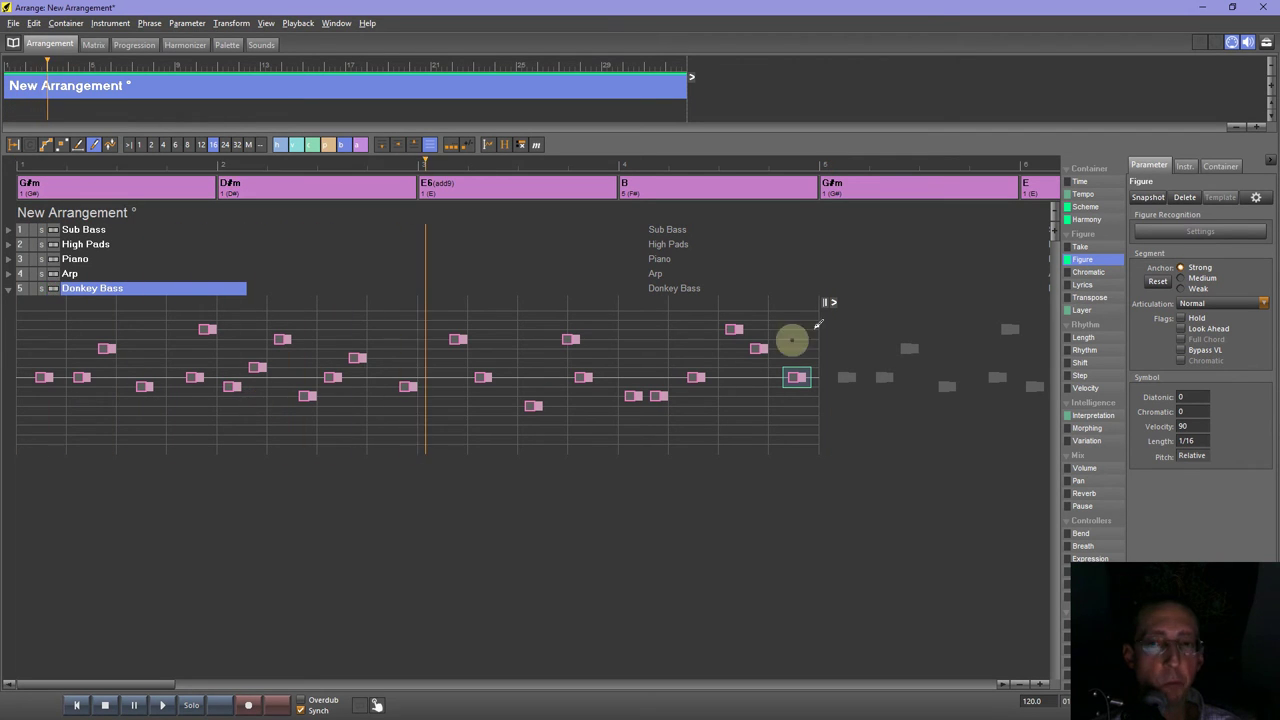
Shorten the Donkey Bass figure to bar 1 so that it repeats, and play the arrangement.
left_click_drag(831, 303, 231, 357)
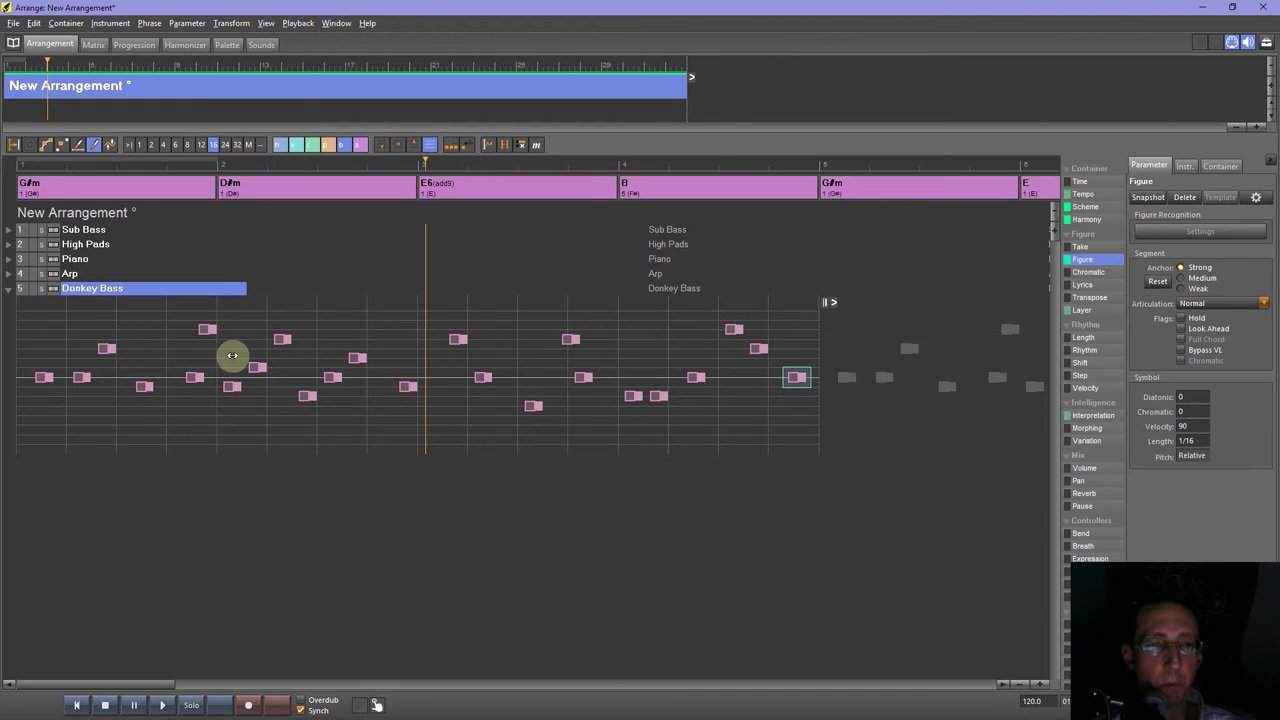
key("space")
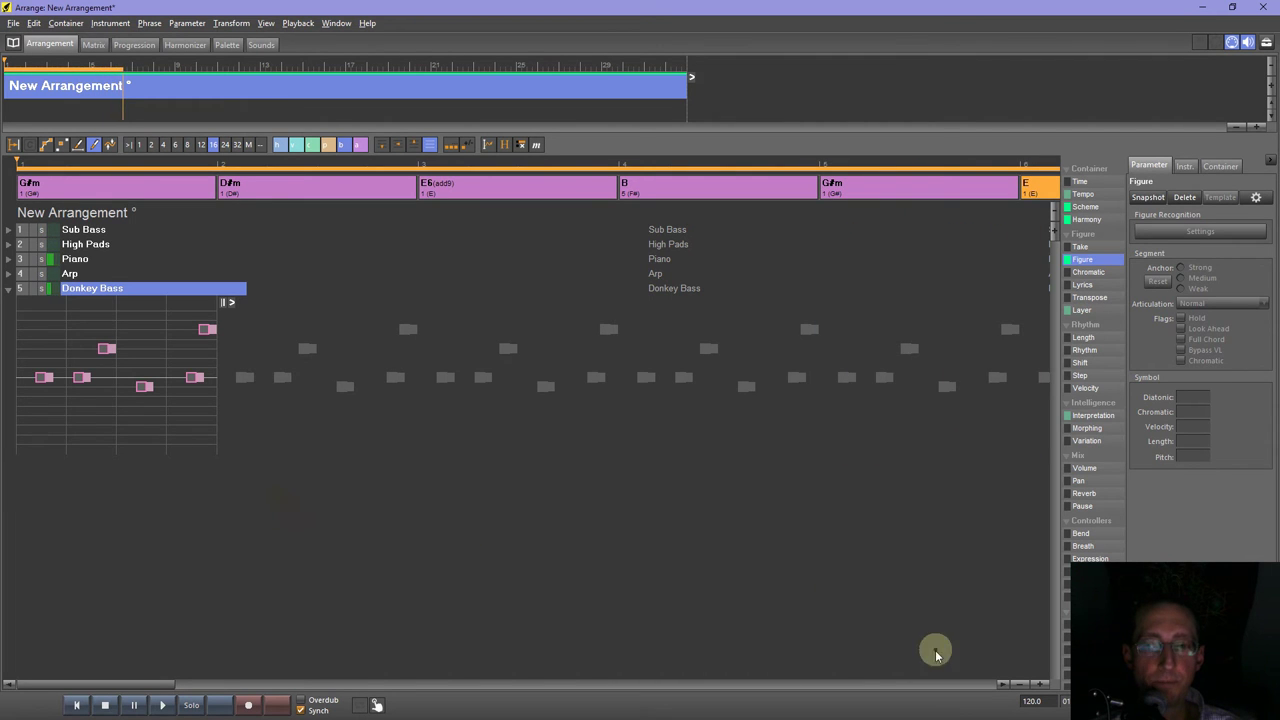
left_click(1024, 684)
left_click(1024, 684)
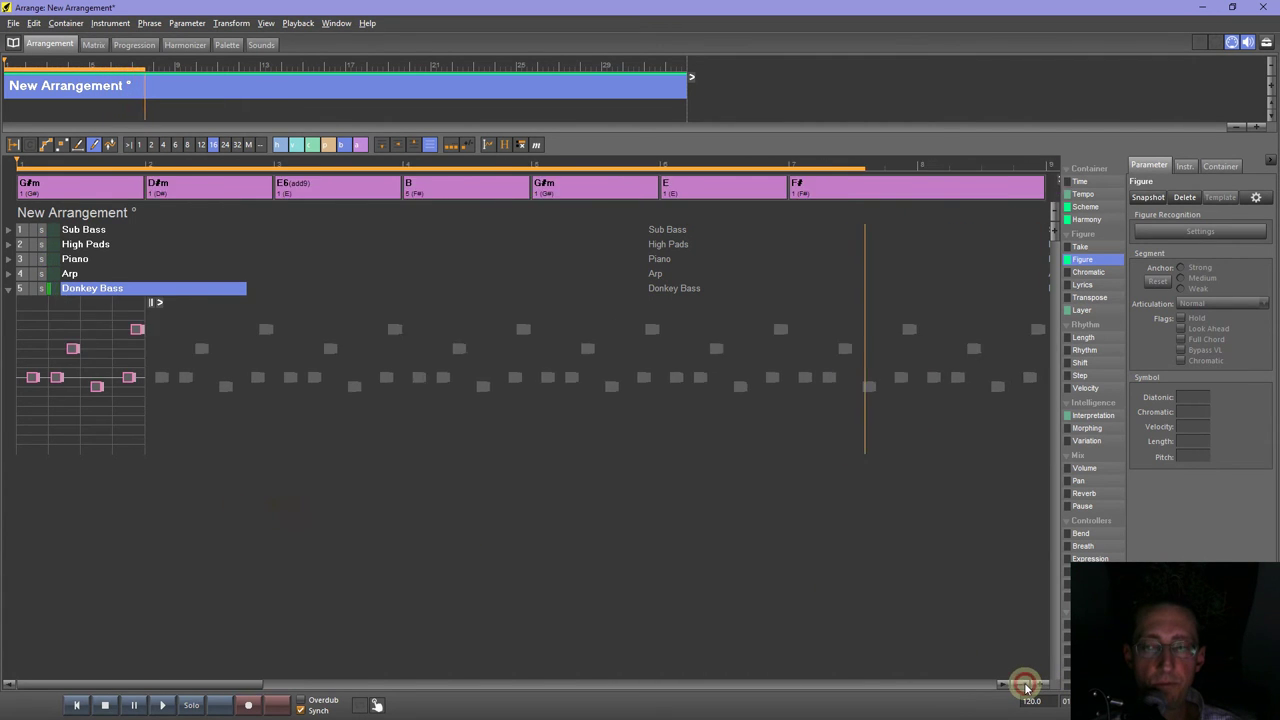
left_click(1024, 684)
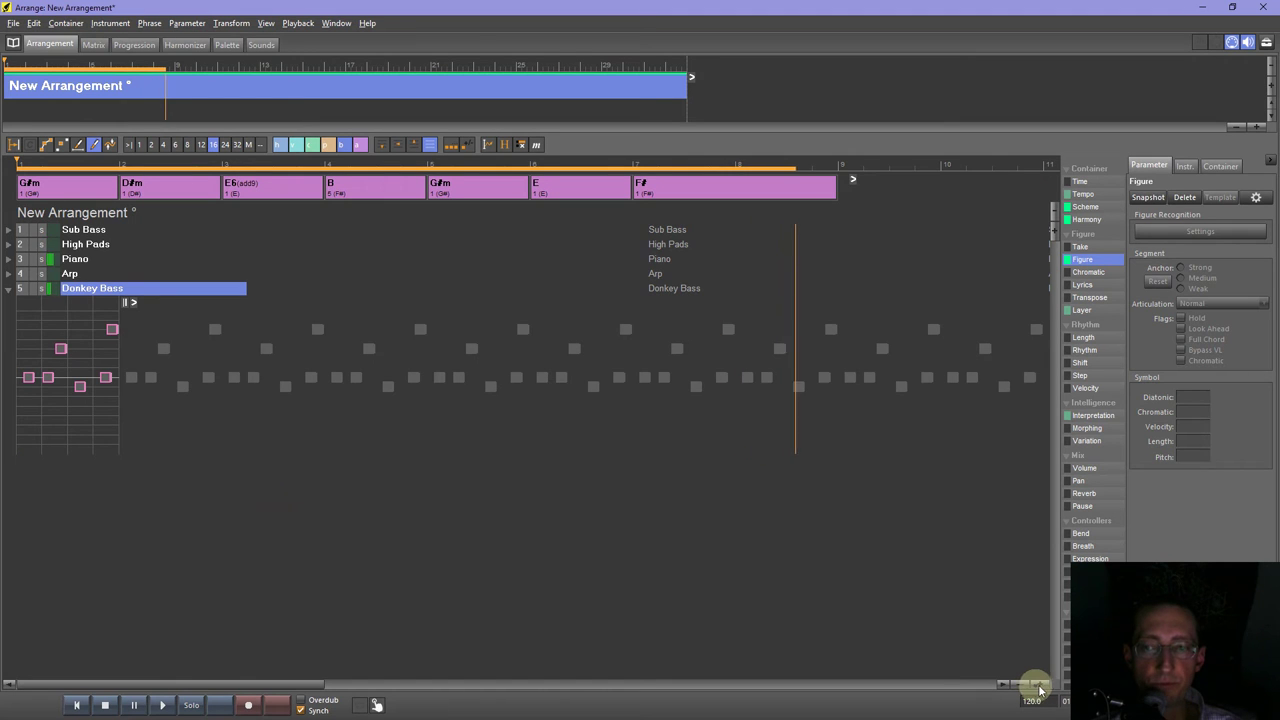
left_click(1041, 688)
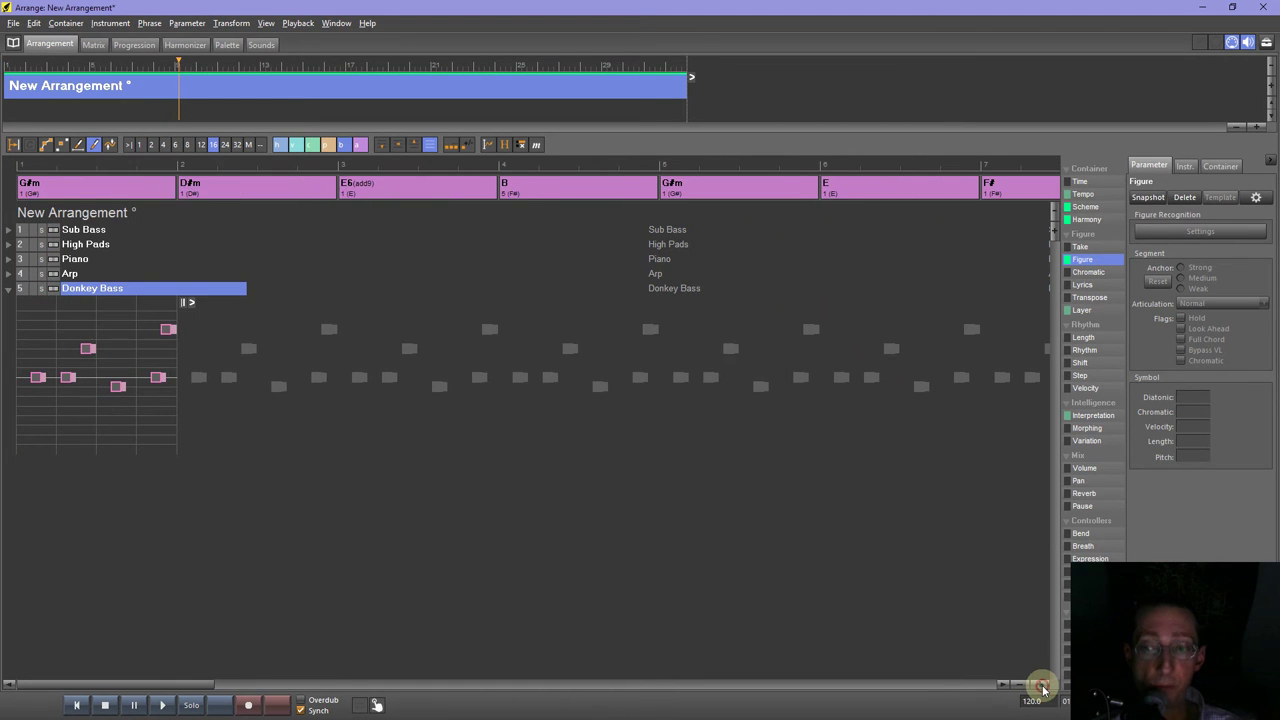
left_click(1041, 686)
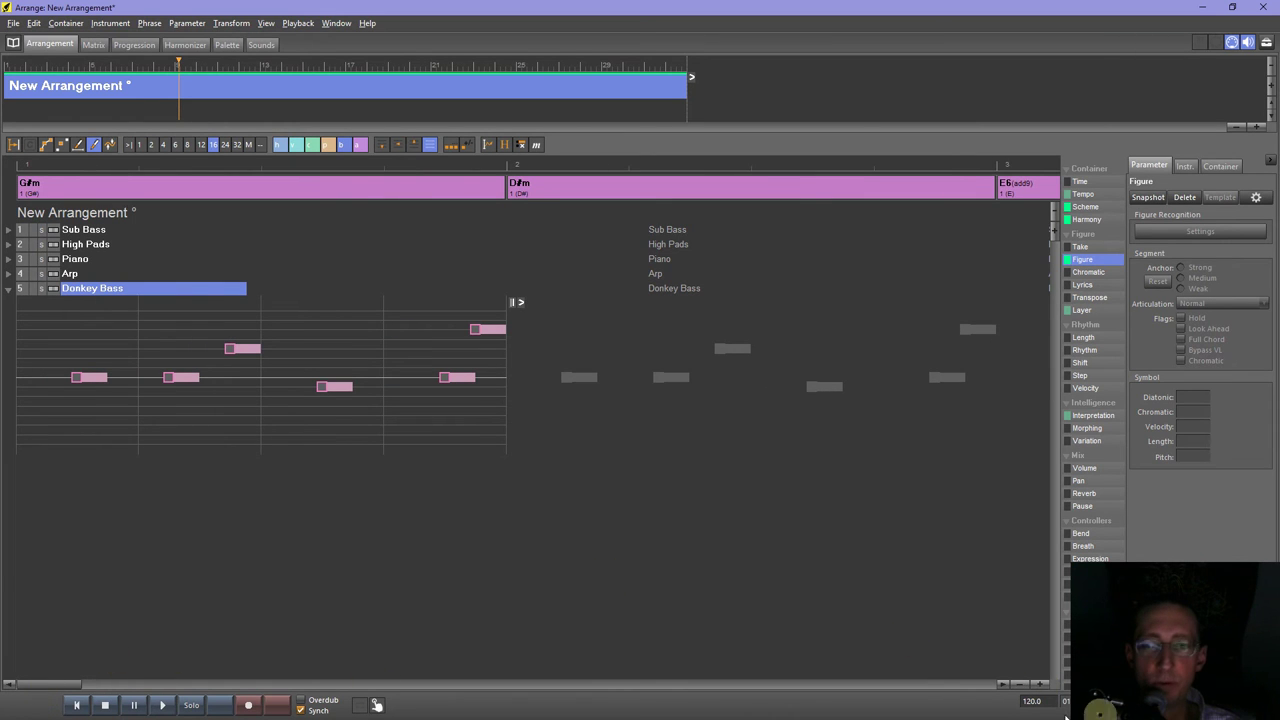
left_click(1023, 686)
left_click(1018, 686)
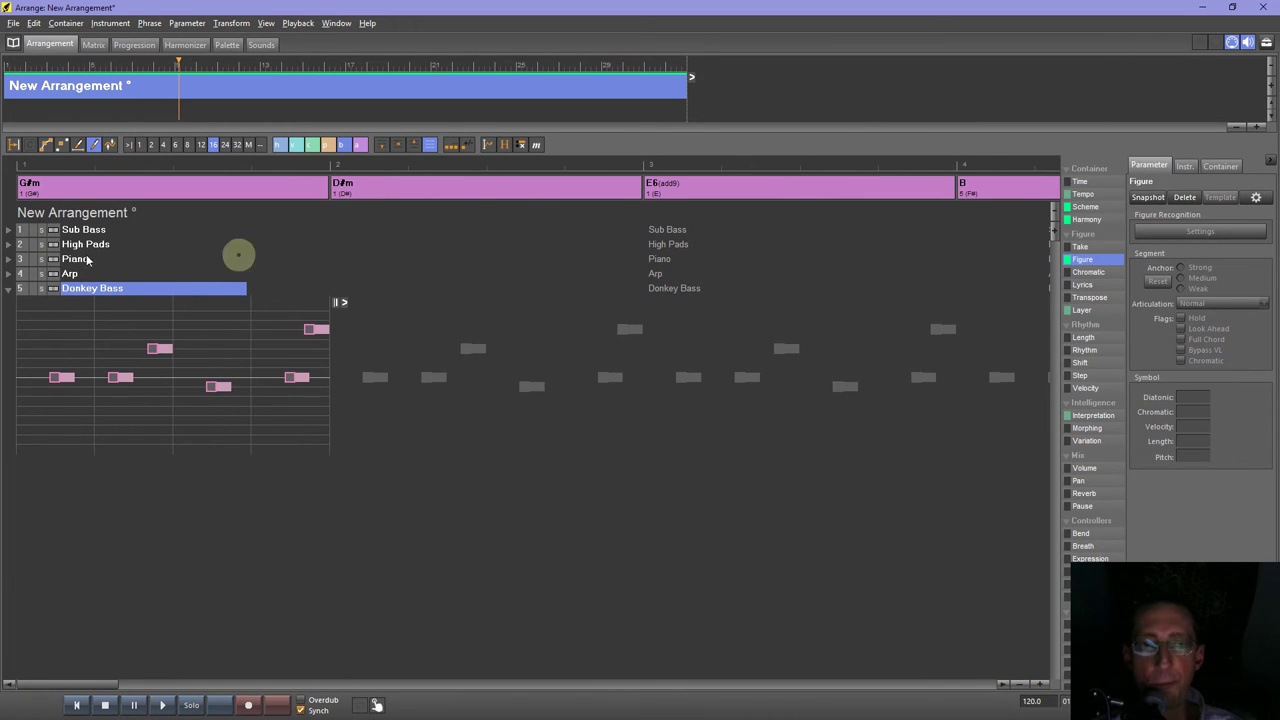
Expand the Arp's figure lane, play the arrangement, and examine the Arp's Interpretation form and voice leading settings.
left_click(9, 274)
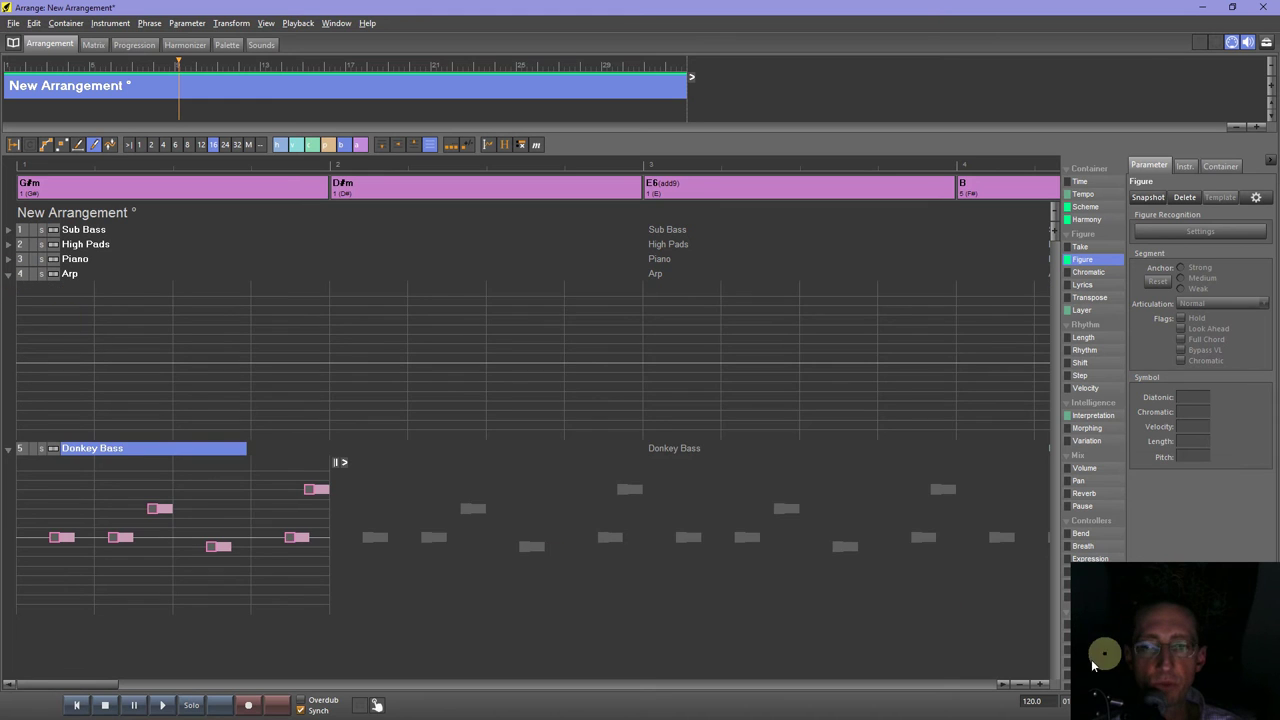
left_click(1023, 686)
left_click(1023, 686)
key("space")
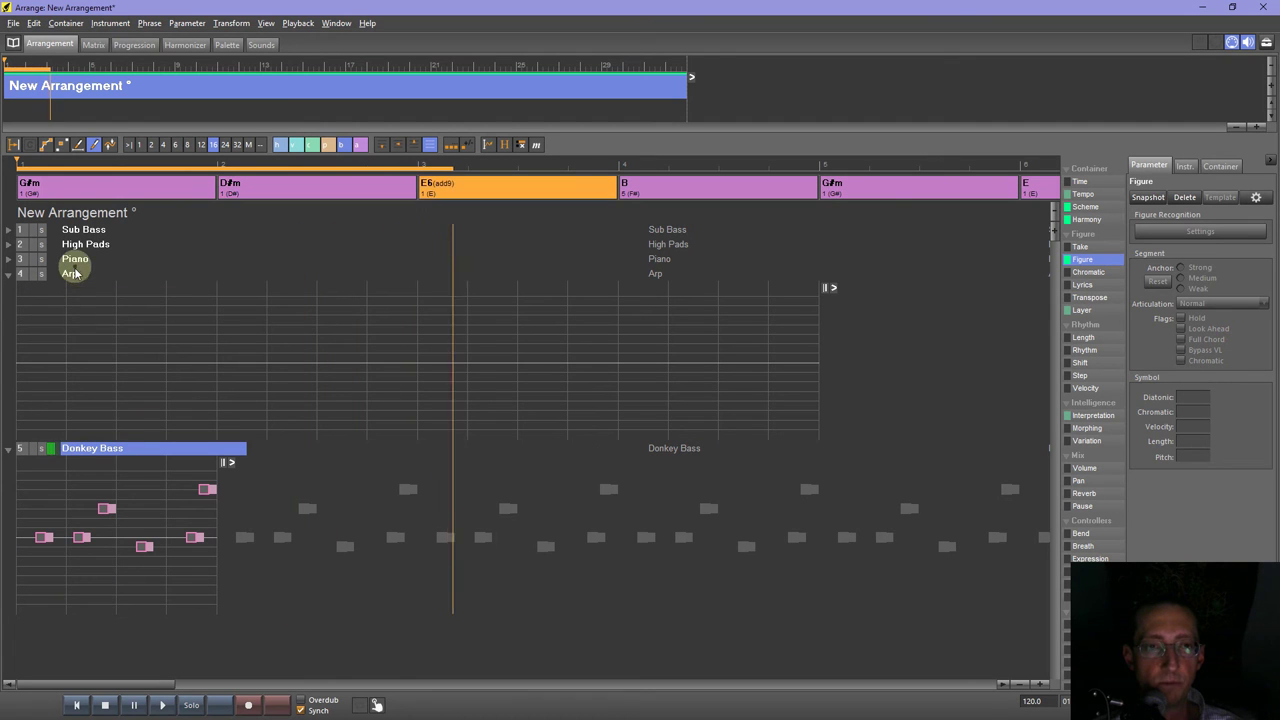
left_click(72, 278)
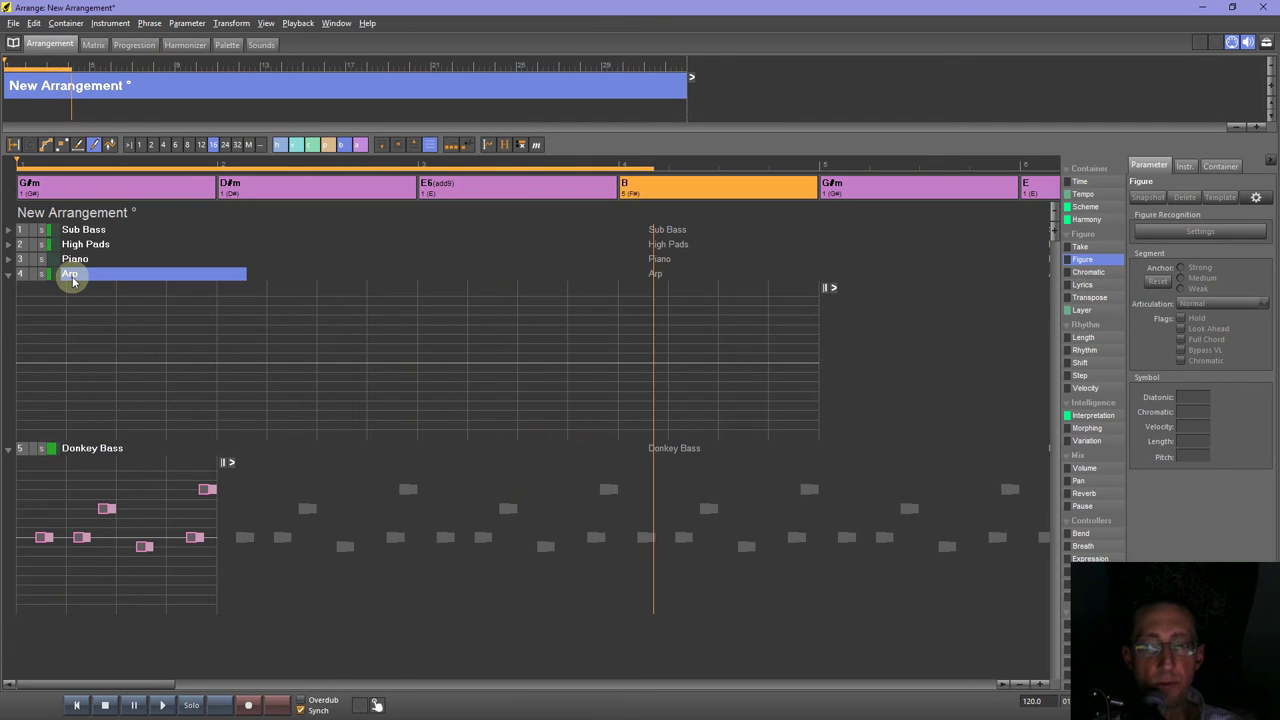
left_click(1092, 415)
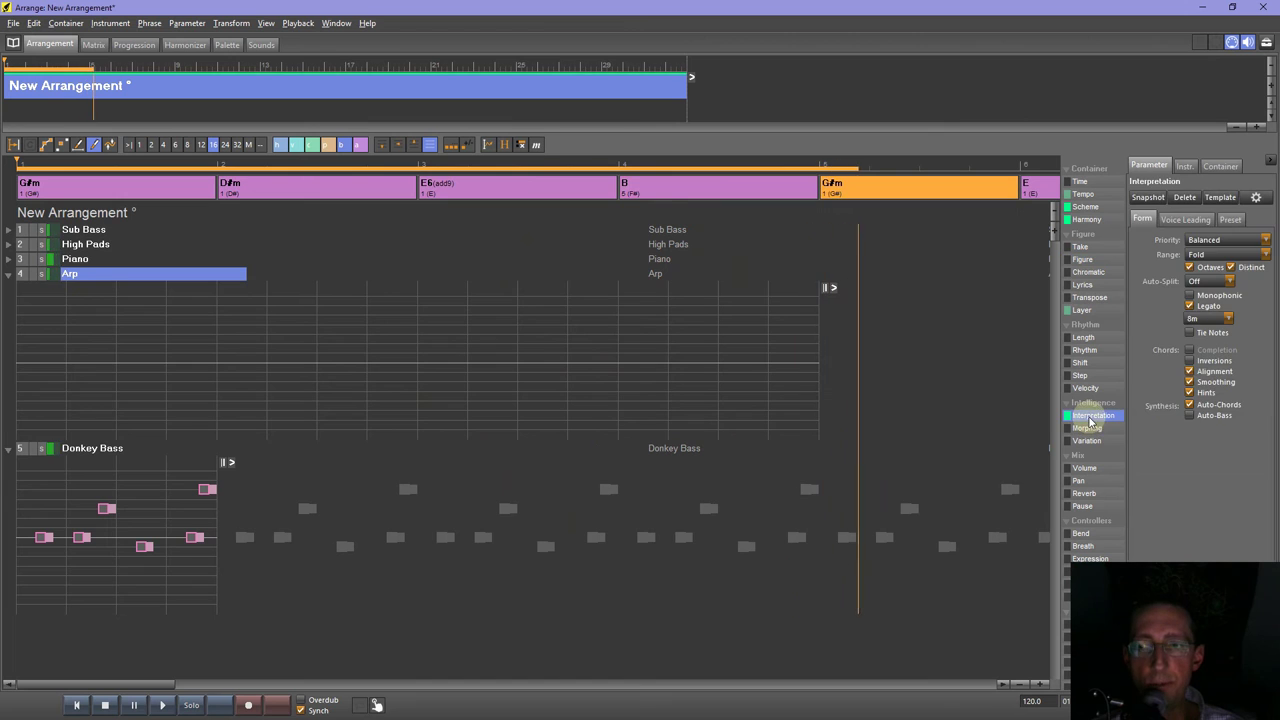
left_click(1172, 219)
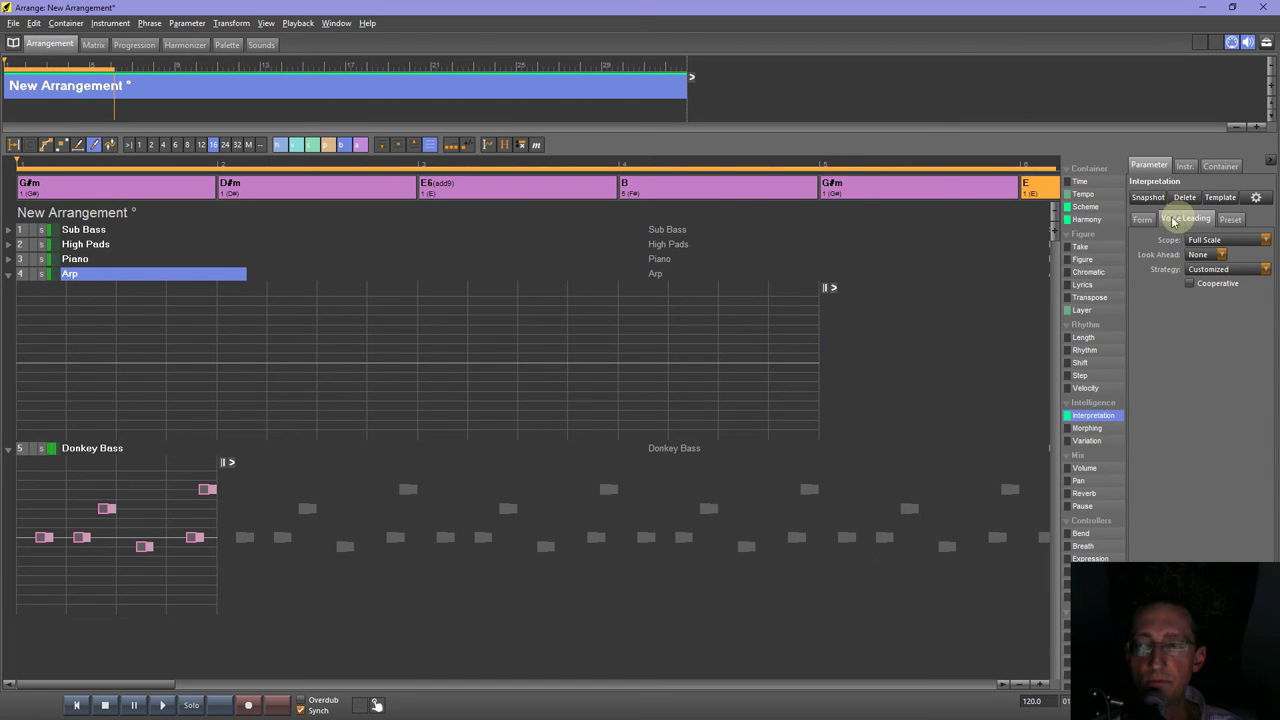
left_click(1145, 221)
Inspect the Diva patch assigned to the Arp and listen to the Arp soloed.
left_click(1184, 165)
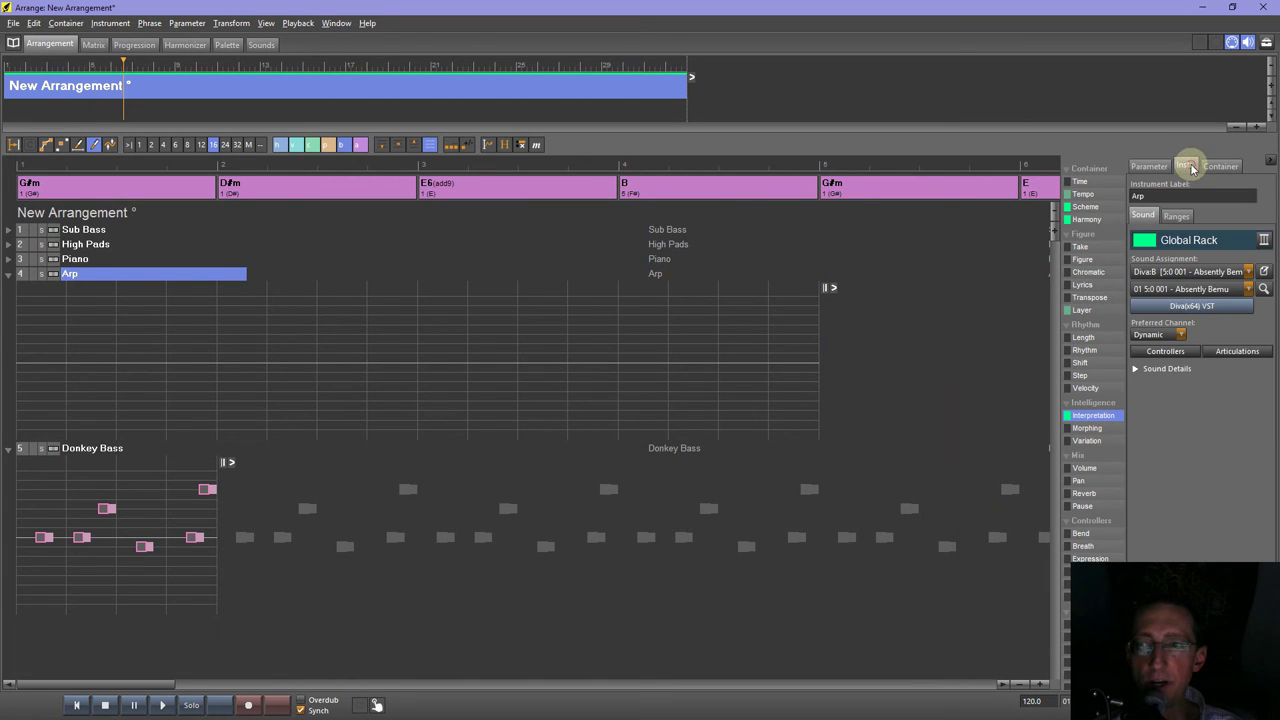
left_click(1204, 313)
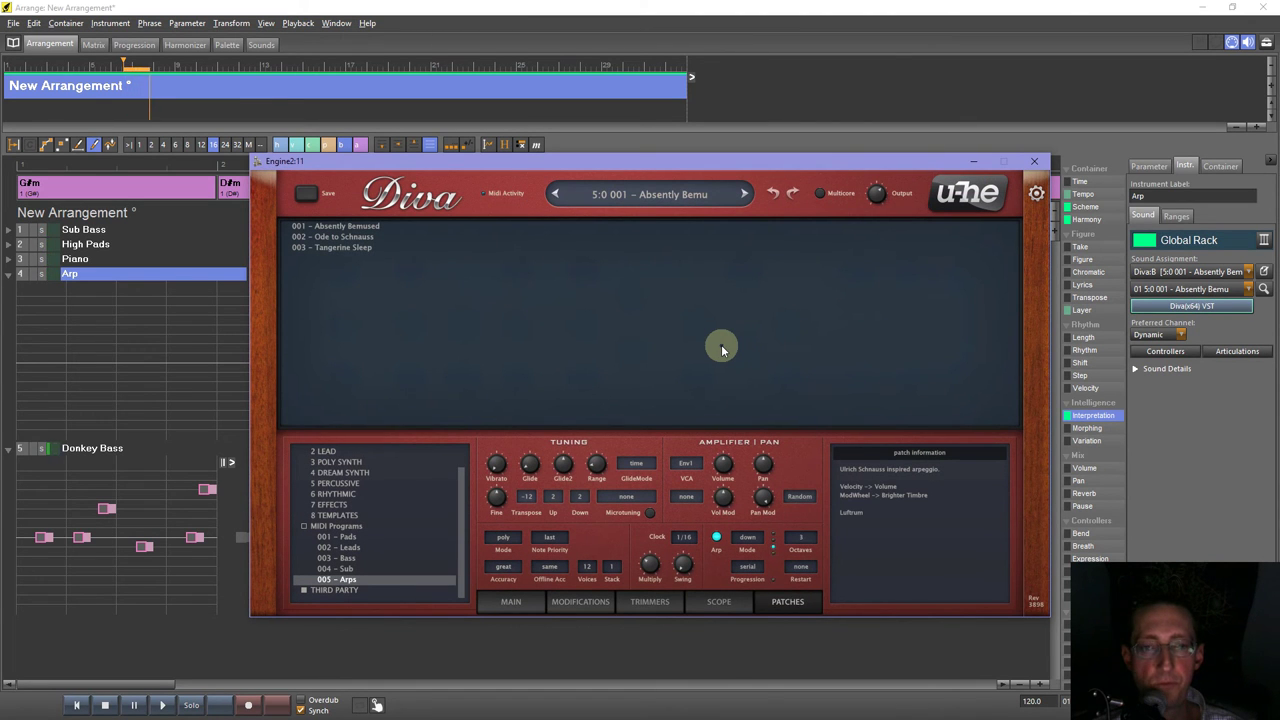
left_click(42, 275)
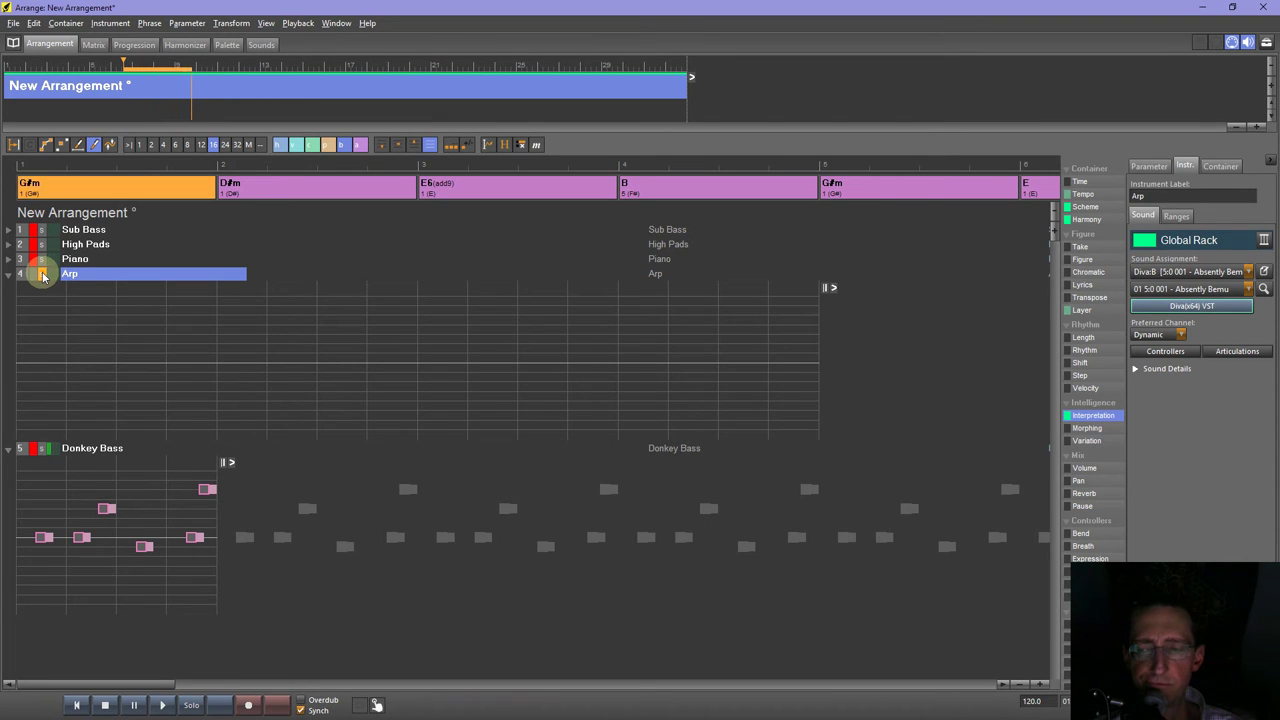
key("space")
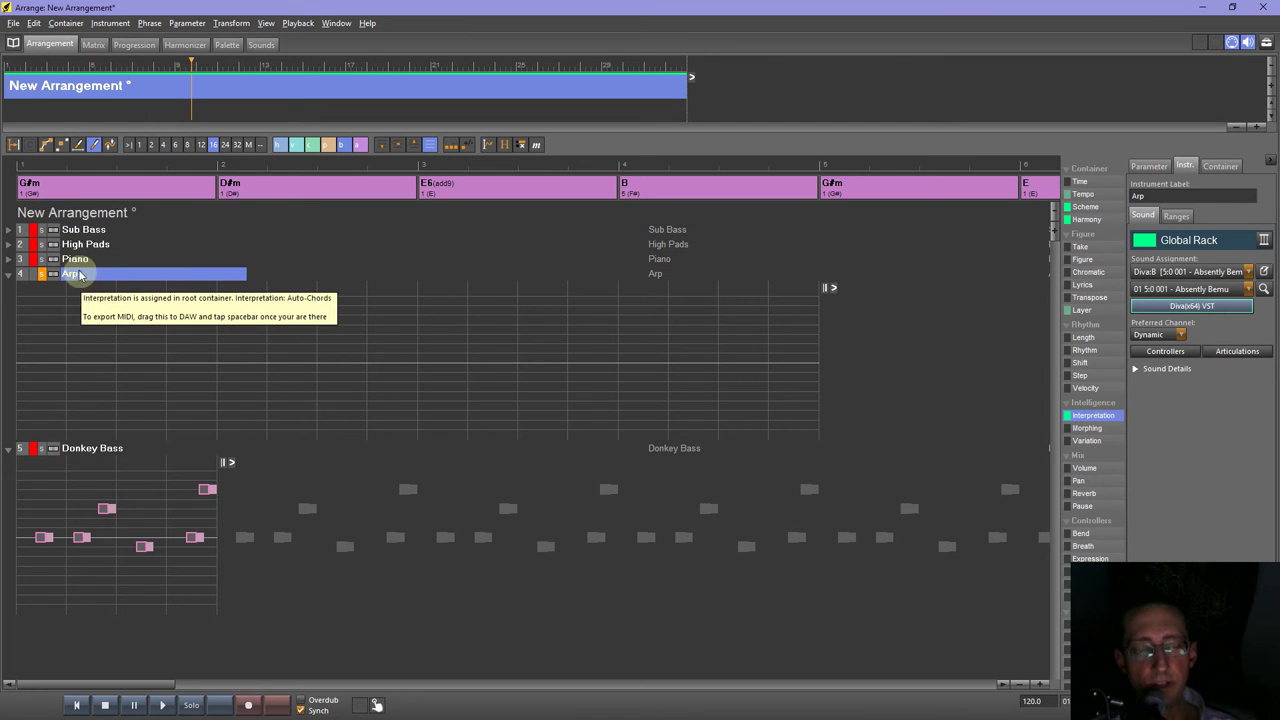
Assign the Diva synth sequence sound 5:1 002 - Ode to Schnau to the Arp.
left_click(1262, 289)
left_click(765, 265)
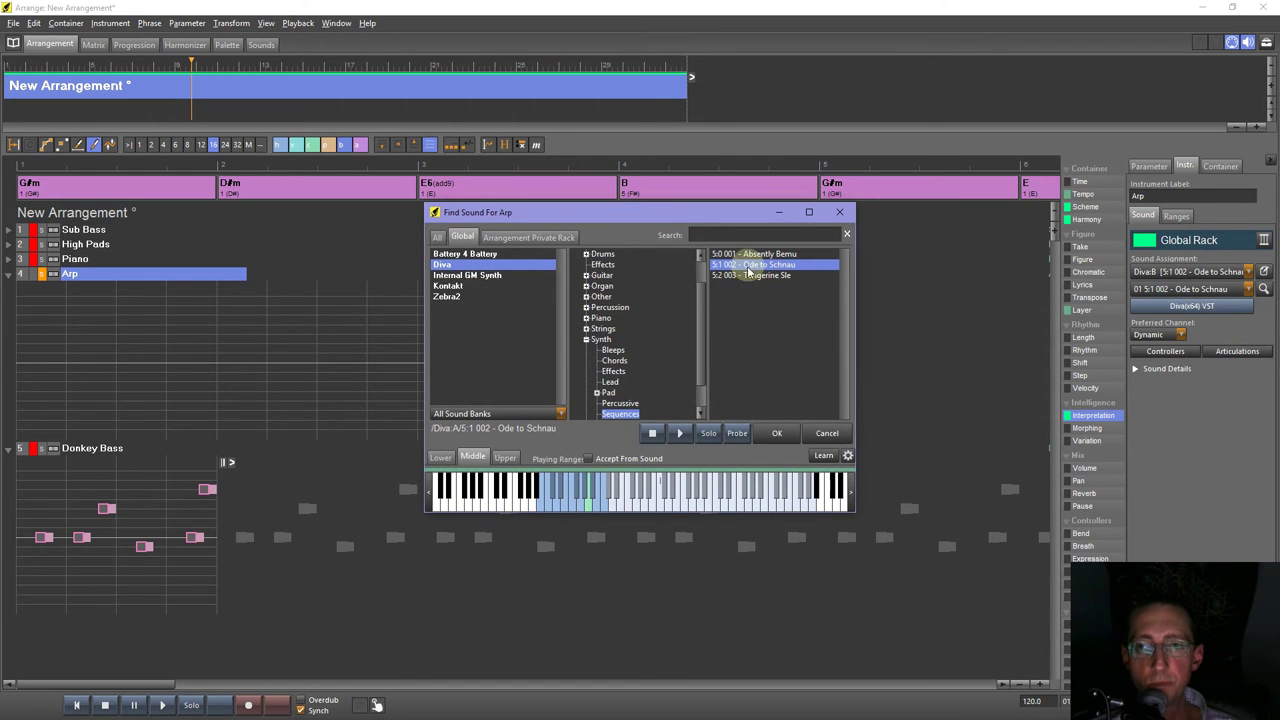
double_click(745, 265)
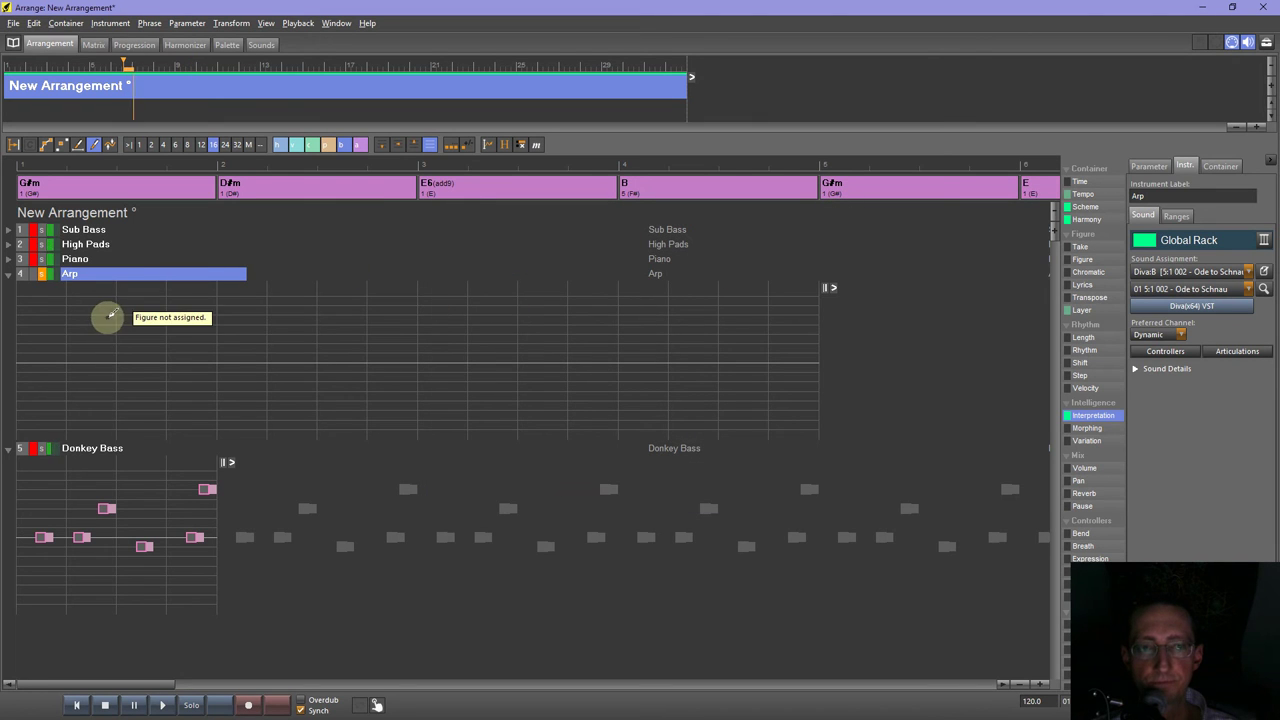
Set the Transpose value of the Arp's Diva patch to 24 and listen to the arrangement.
left_click(1140, 306)
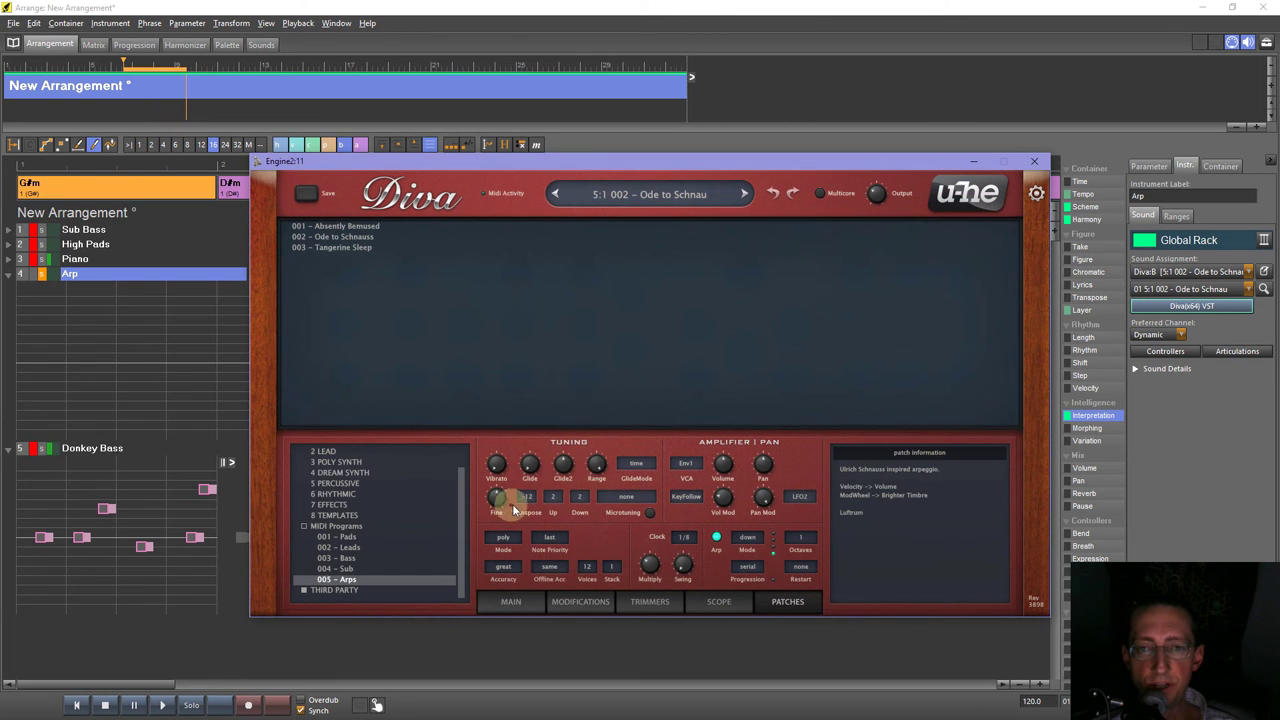
left_click(527, 497)
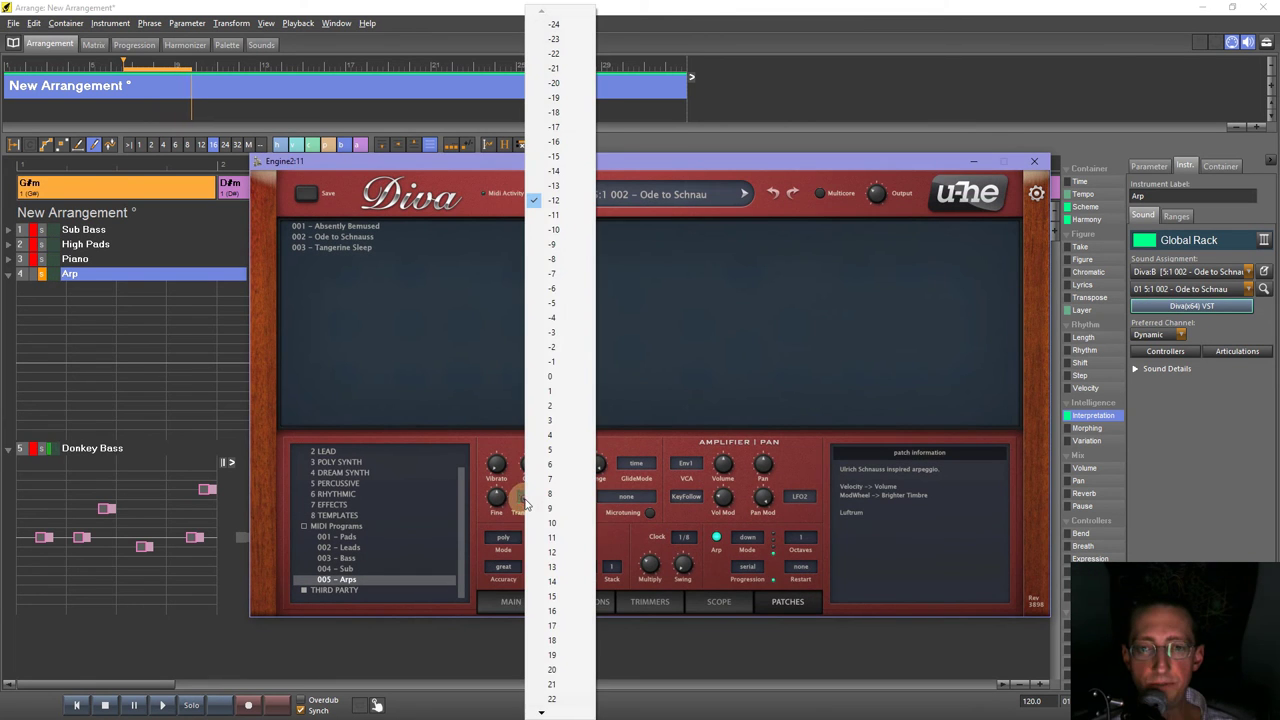
left_click(551, 702)
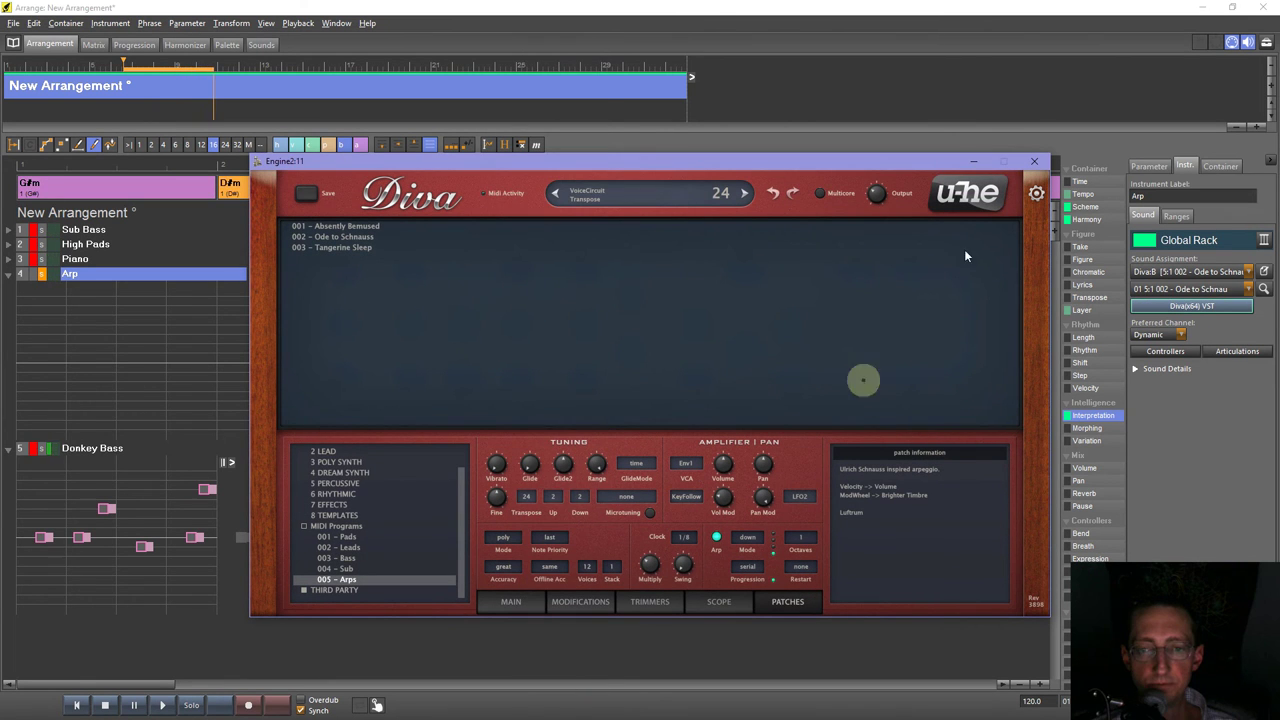
left_click(1034, 161)
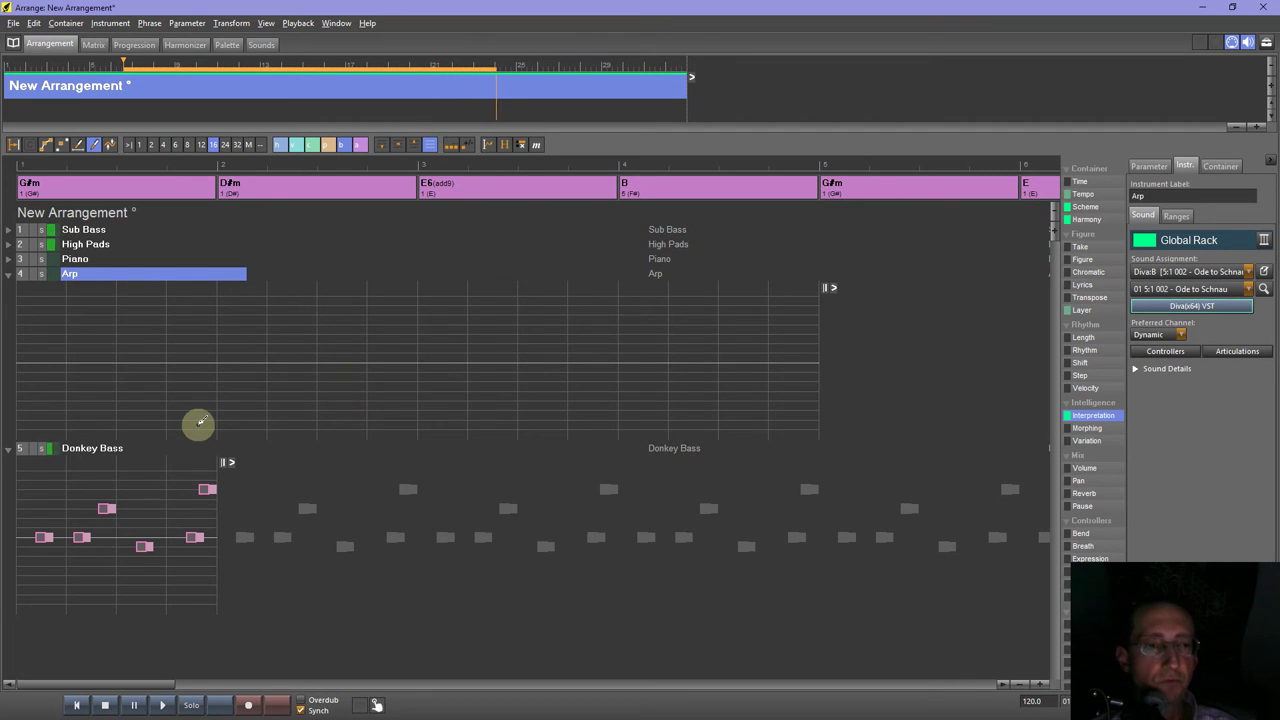
key("space")
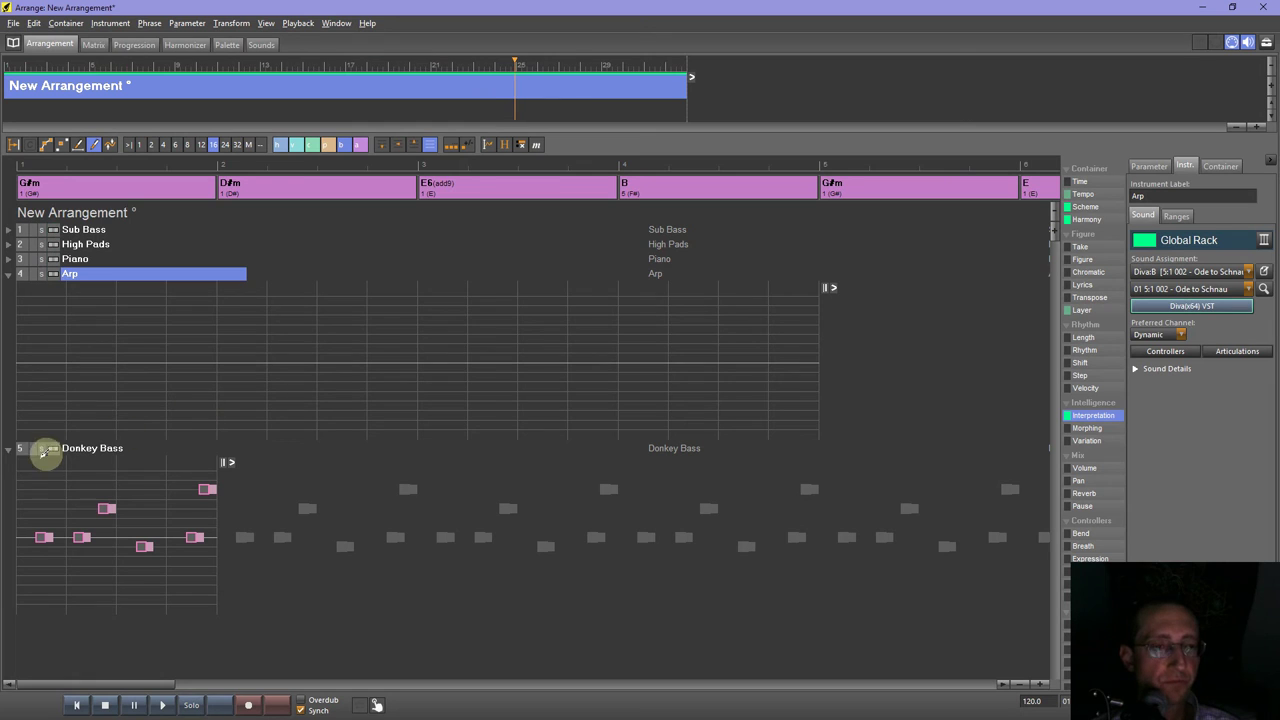
Mute and collapse Donkey Bass, and add the Basic 4/4 phrase from the Drums folder of Erkenfresh.coglib as an instrument below it.
left_click(21, 449)
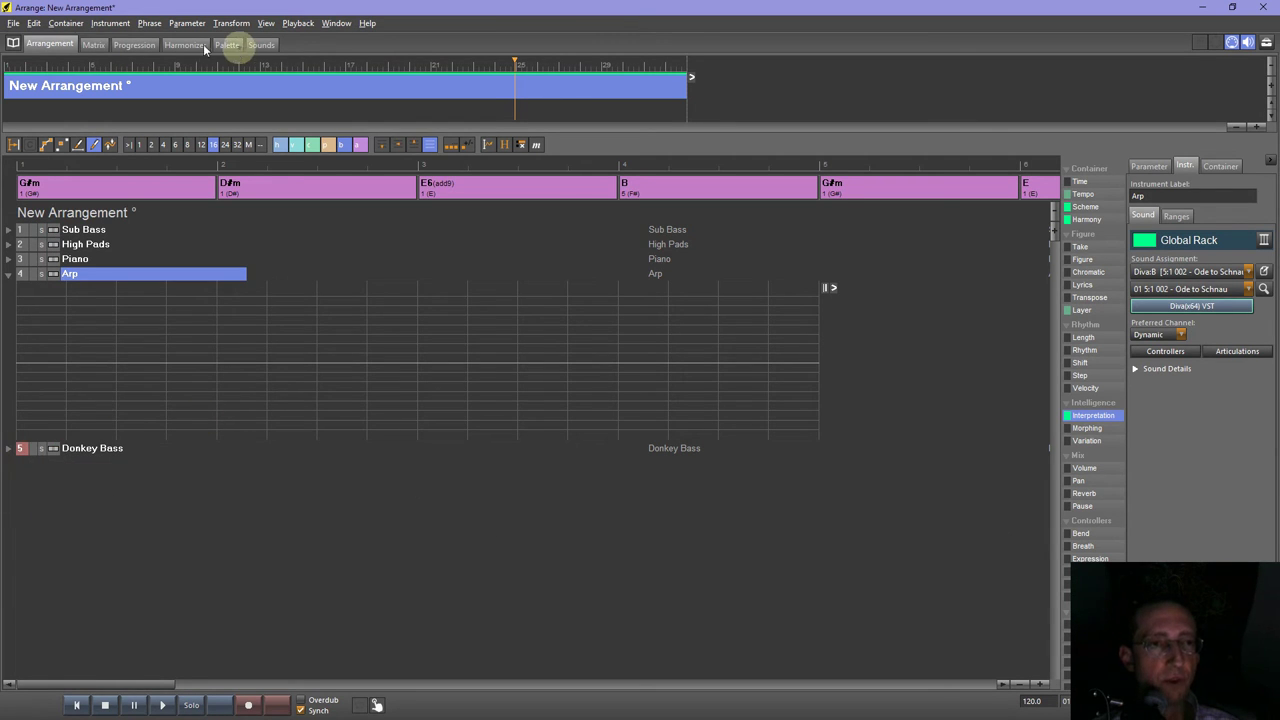
left_click(13, 44)
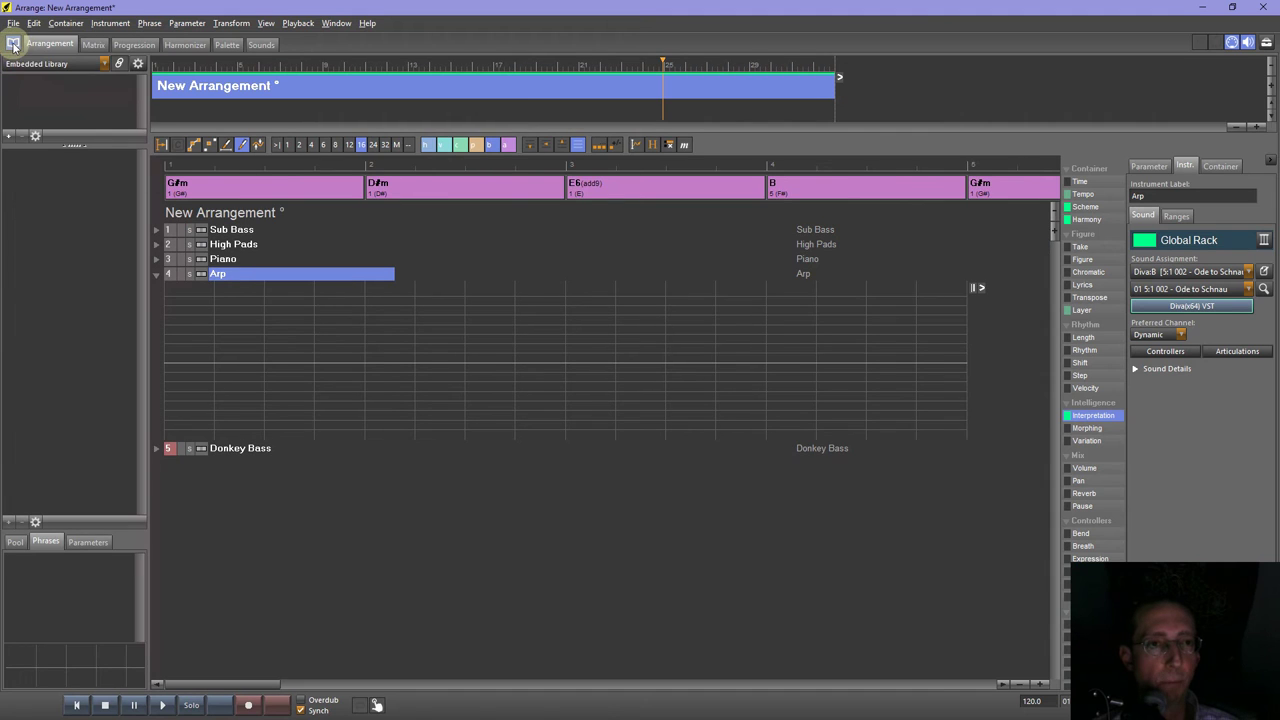
left_click(57, 66)
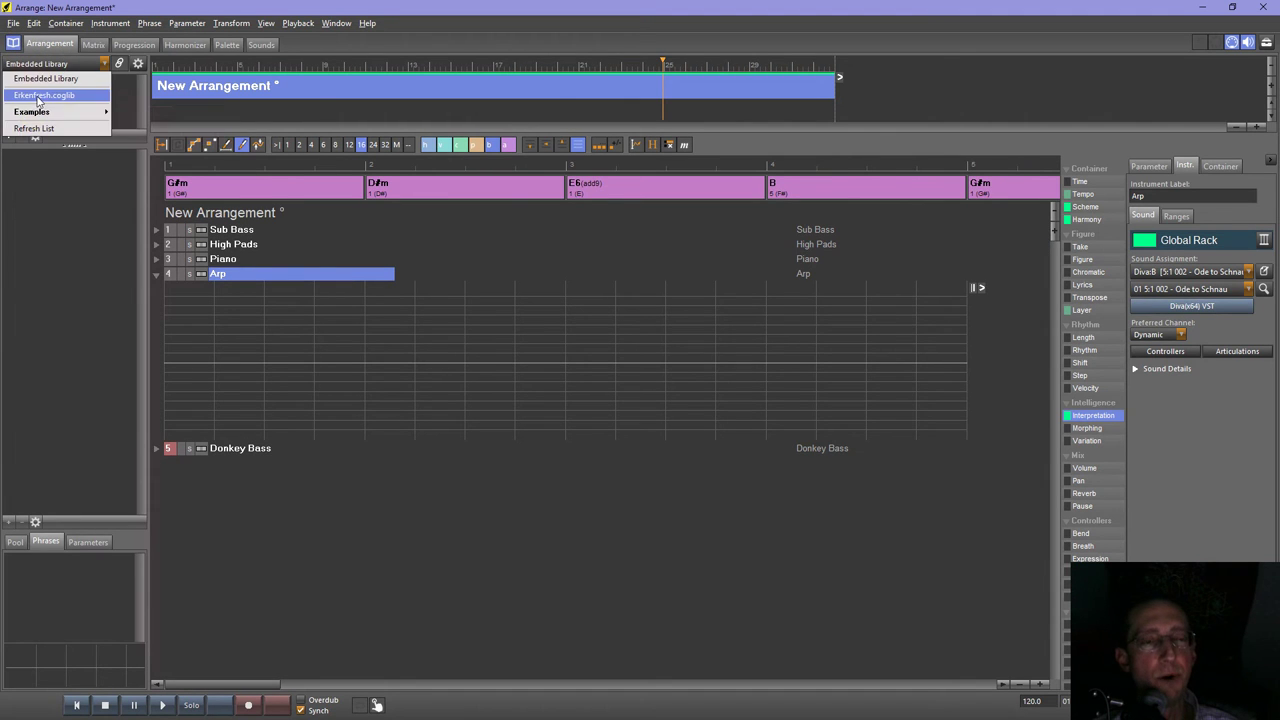
left_click(44, 95)
left_click(42, 156)
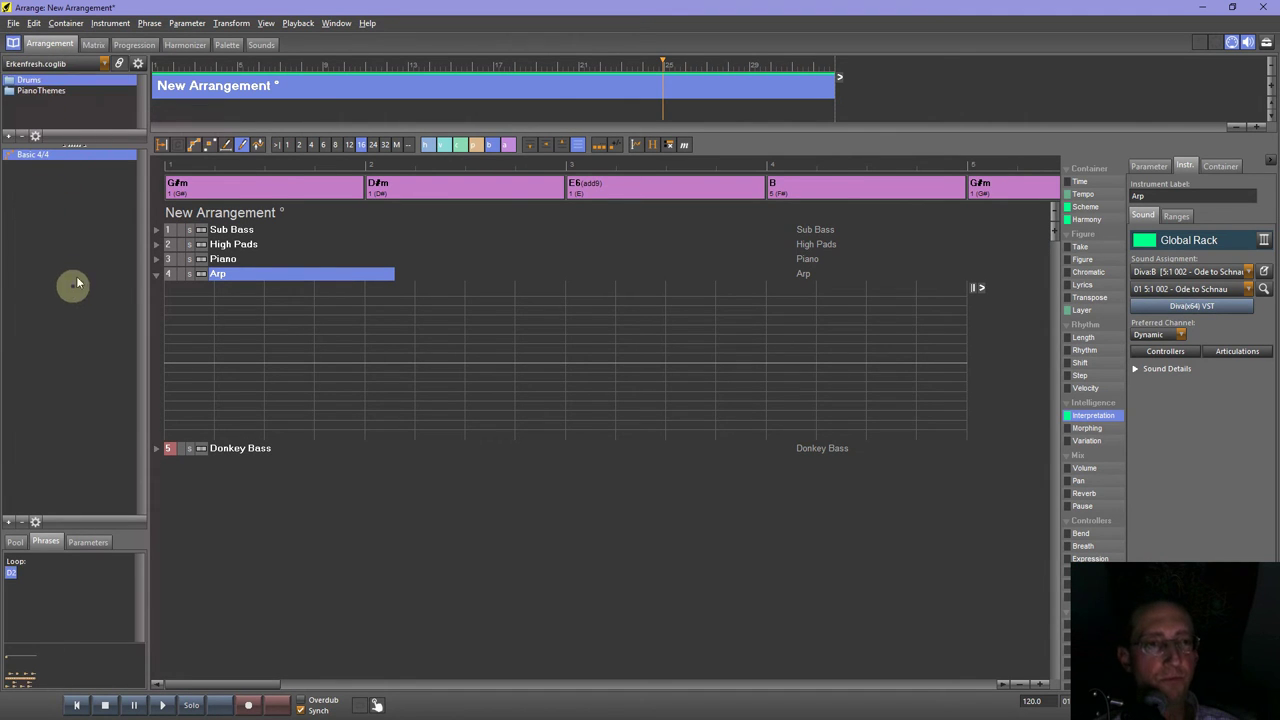
left_click(30, 80)
left_click(30, 80)
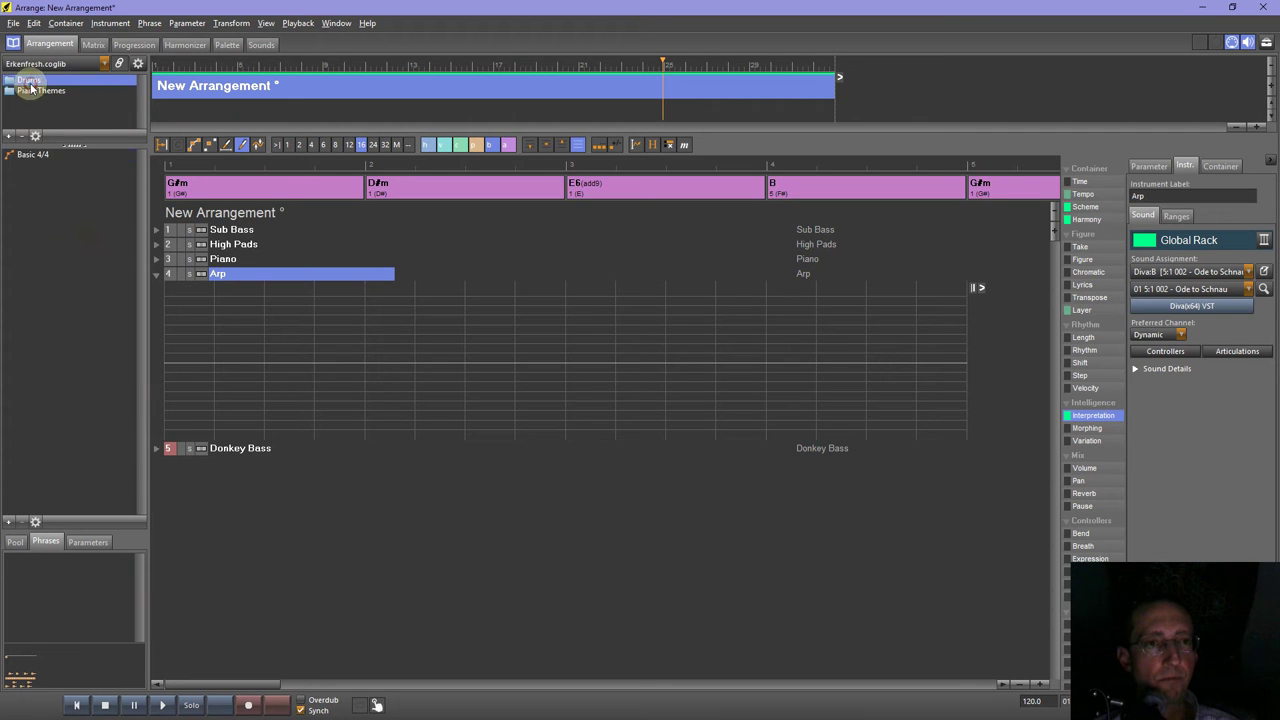
left_click(30, 155)
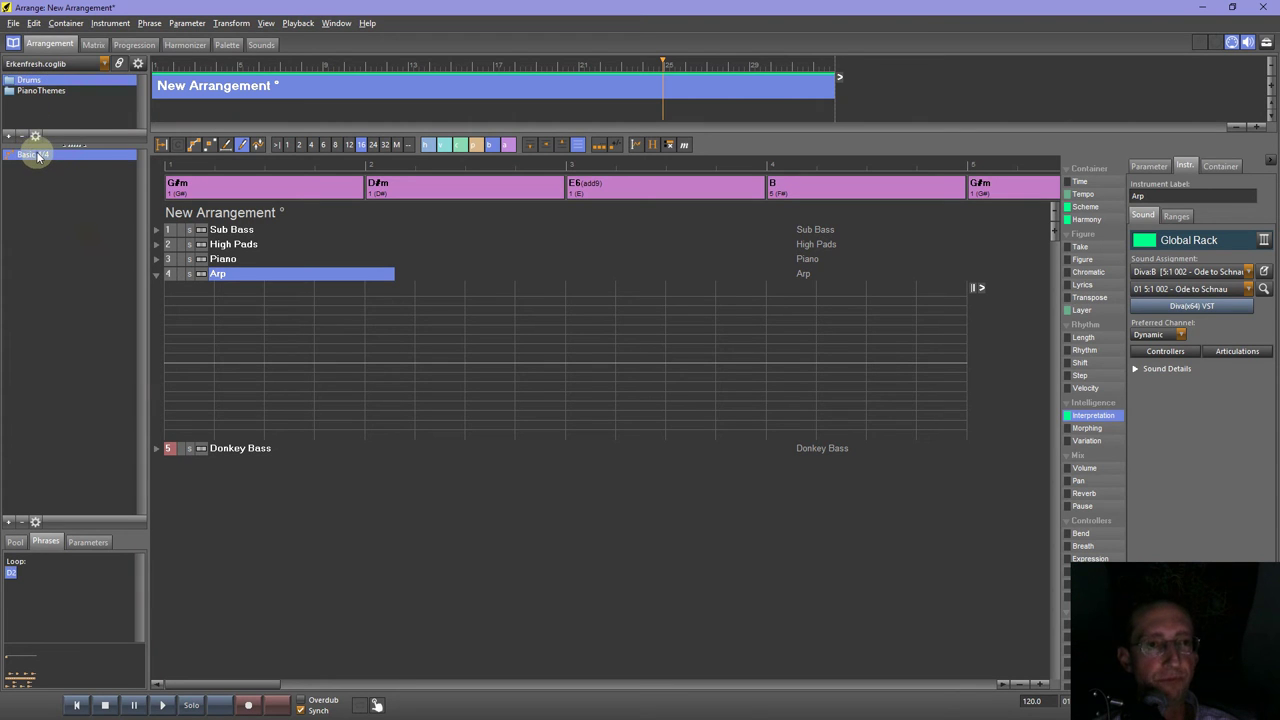
left_click_drag(33, 156, 199, 489)
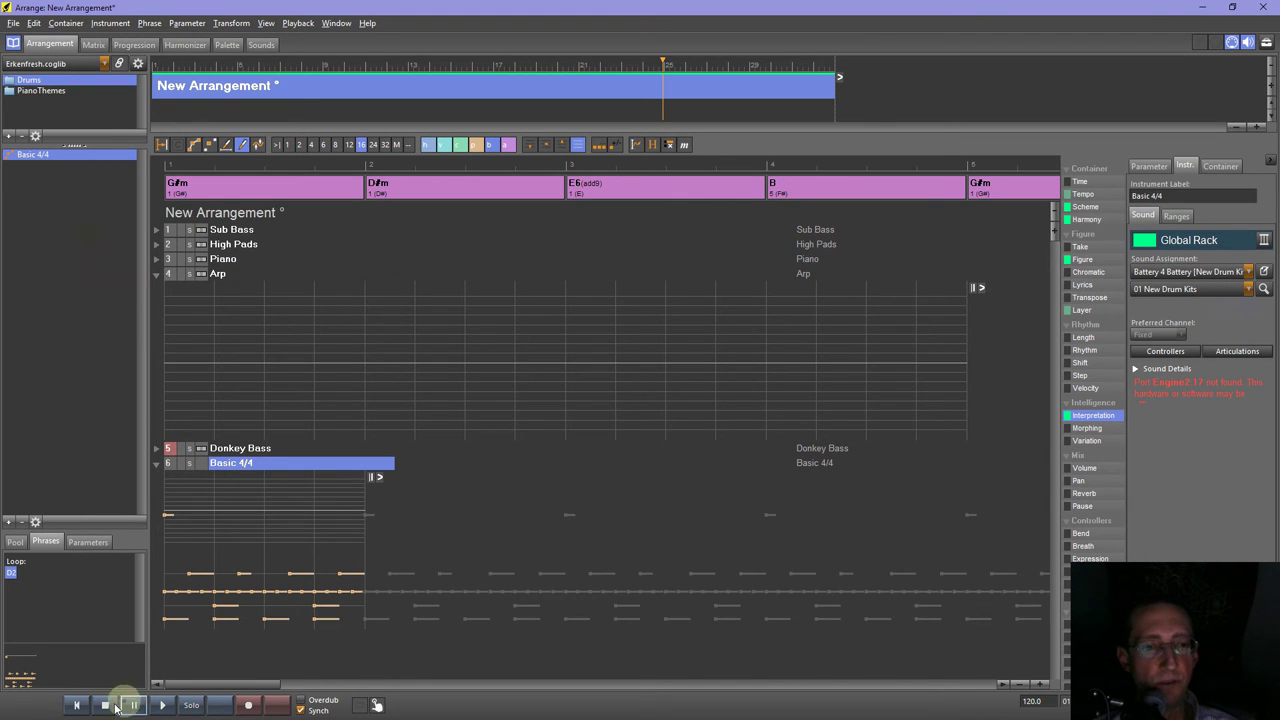
Play the opening bars of the arrangement to hear the Basic 4/4 drums.
left_click(163, 705)
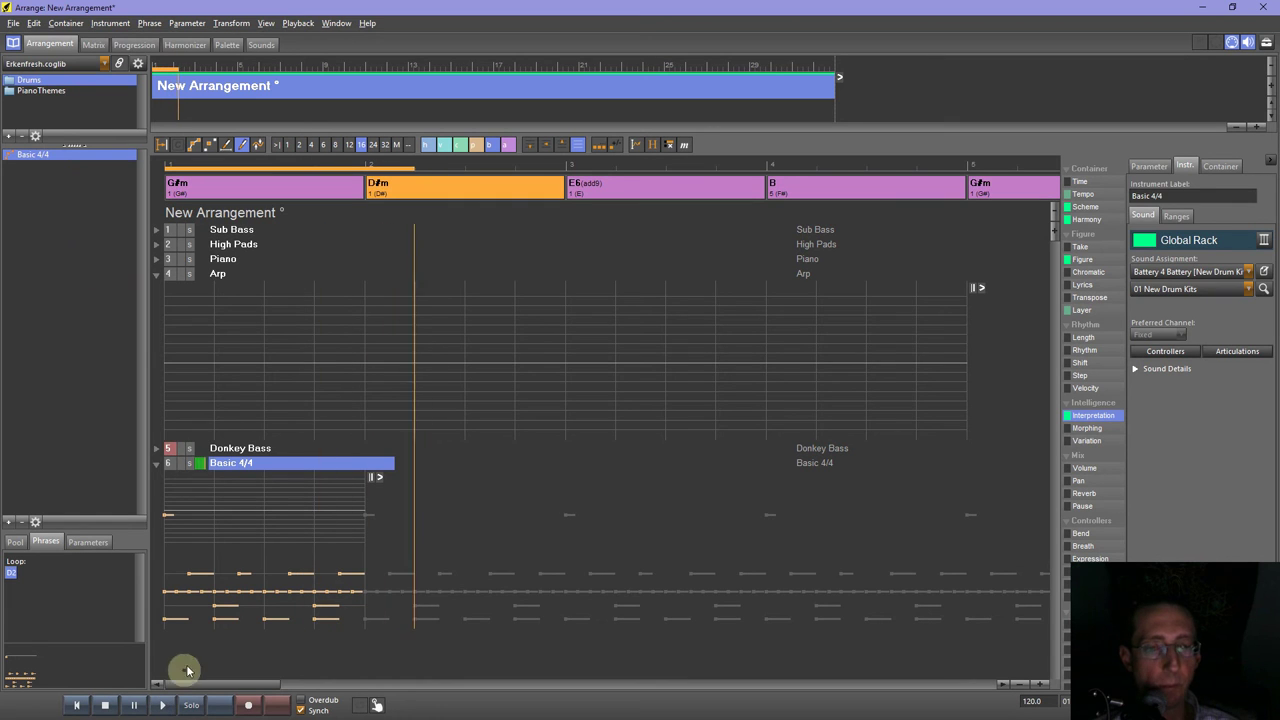
left_click(168, 450)
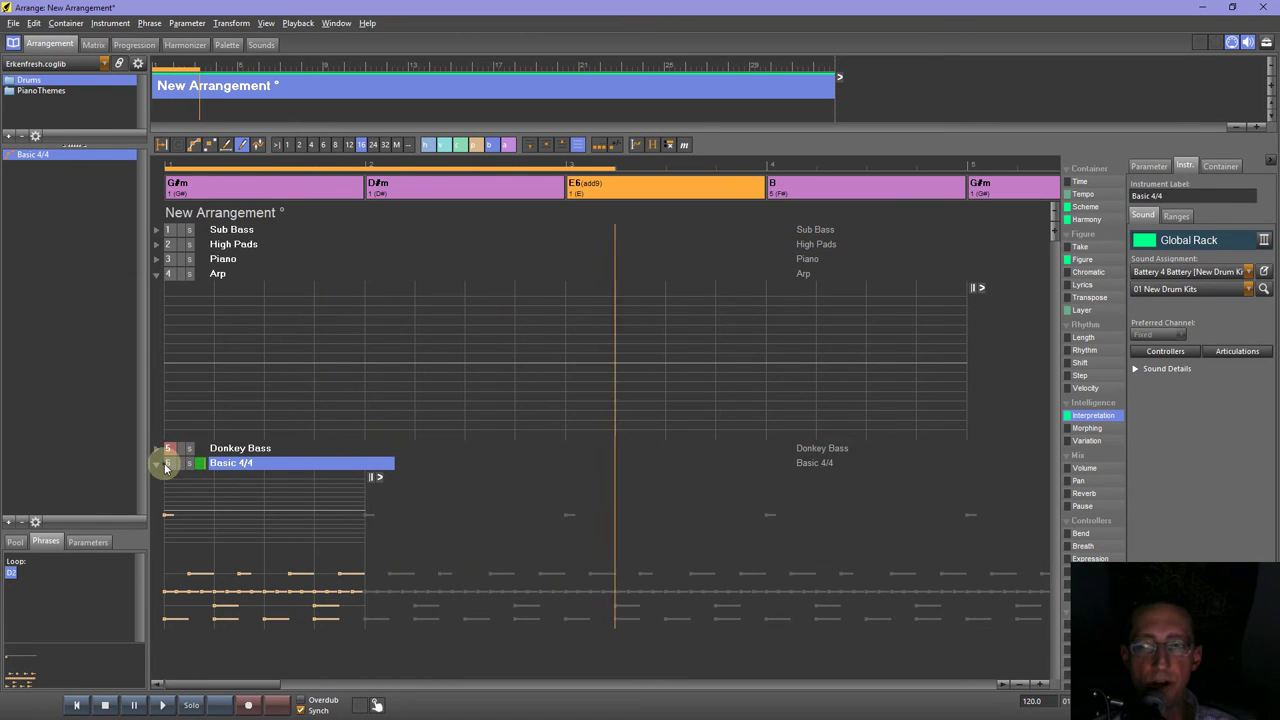
key("space")
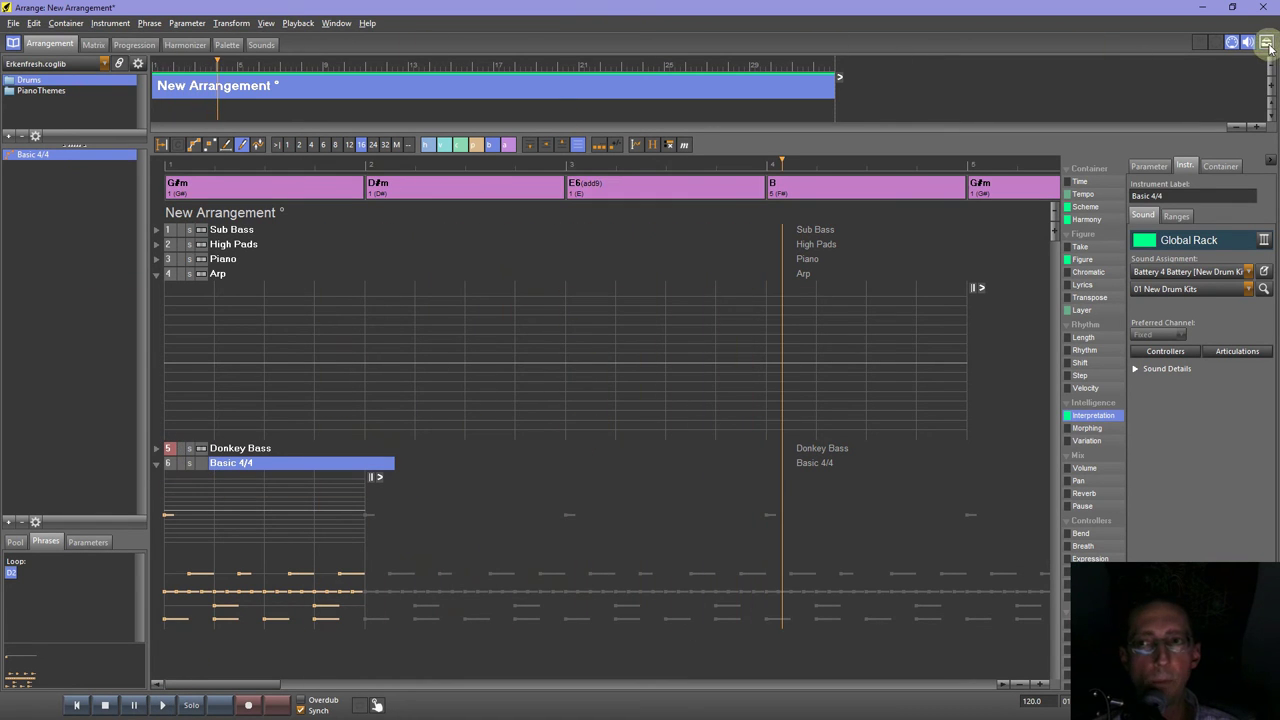
Set the Battery 4 Battery module's volume in the Global Rack to -6 dB.
left_click(1266, 44)
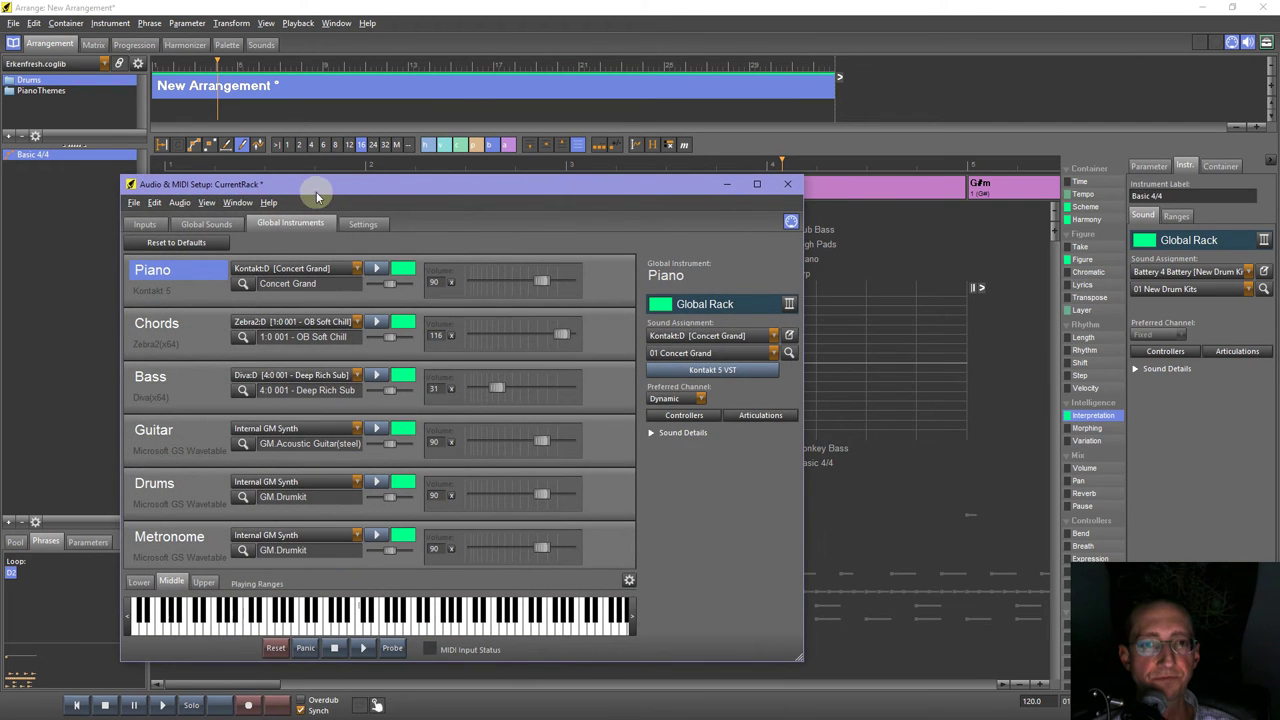
left_click(206, 224)
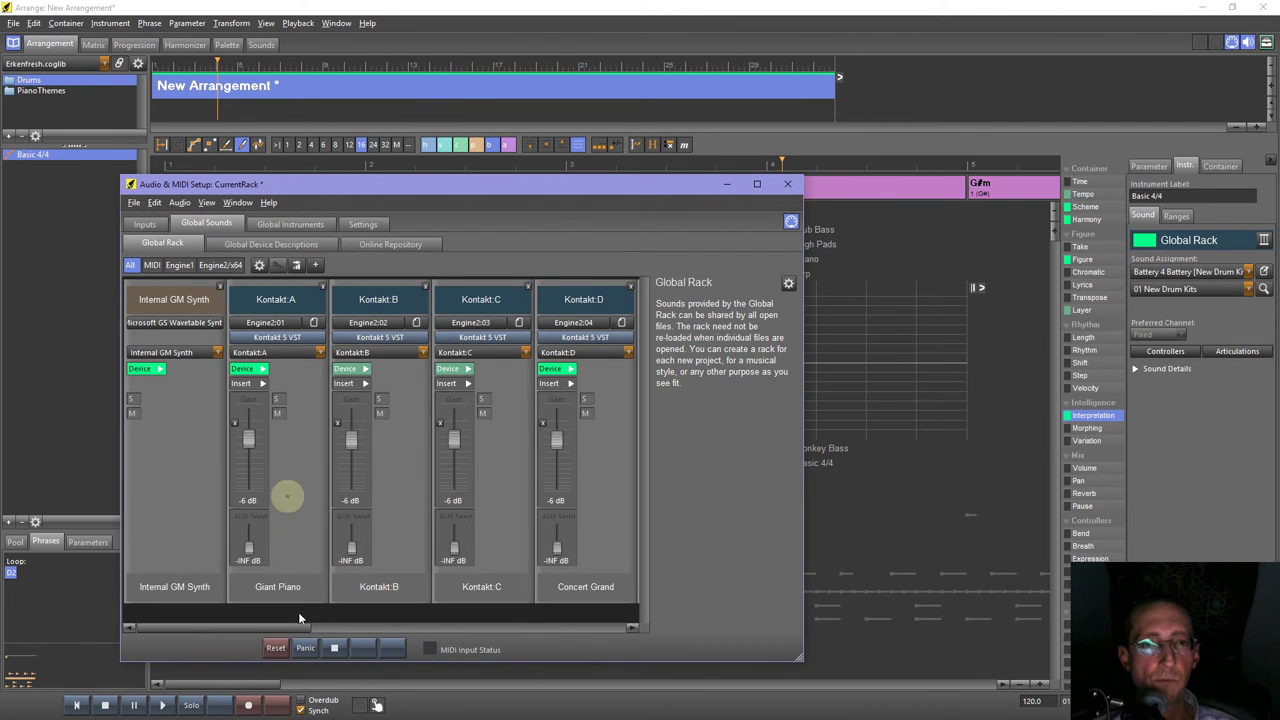
left_click_drag(287, 631, 586, 605)
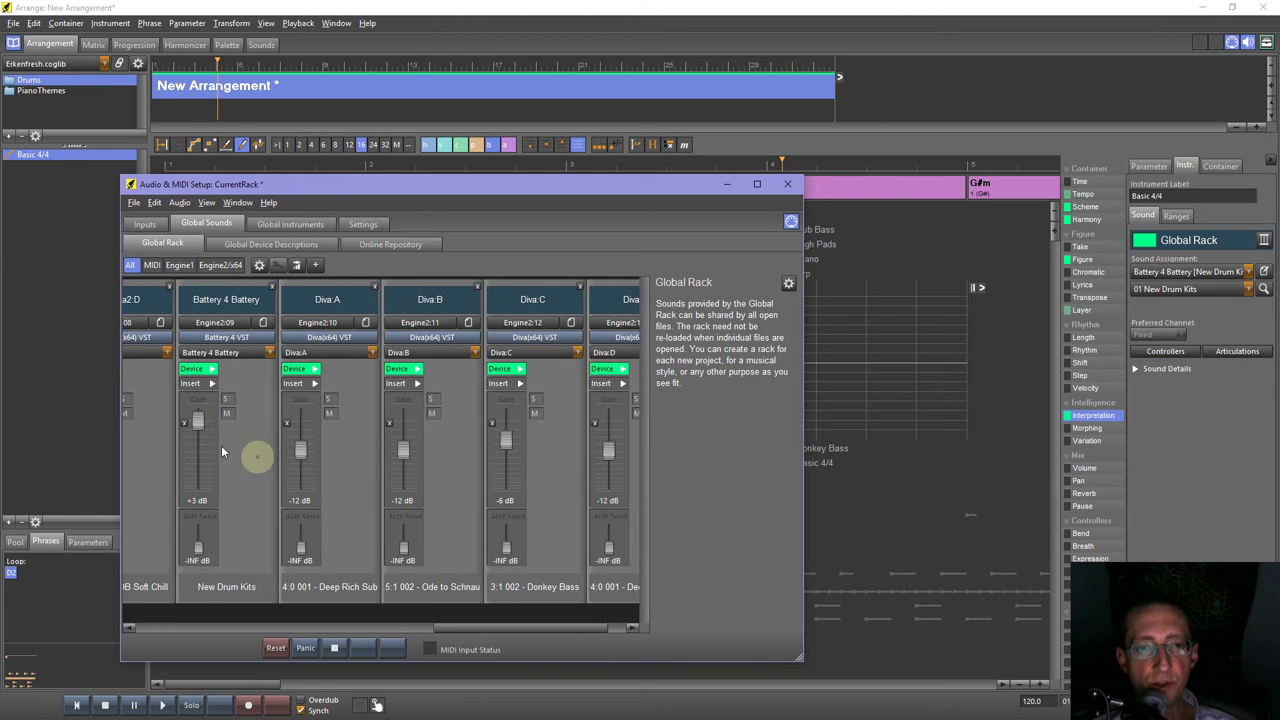
left_click(200, 426)
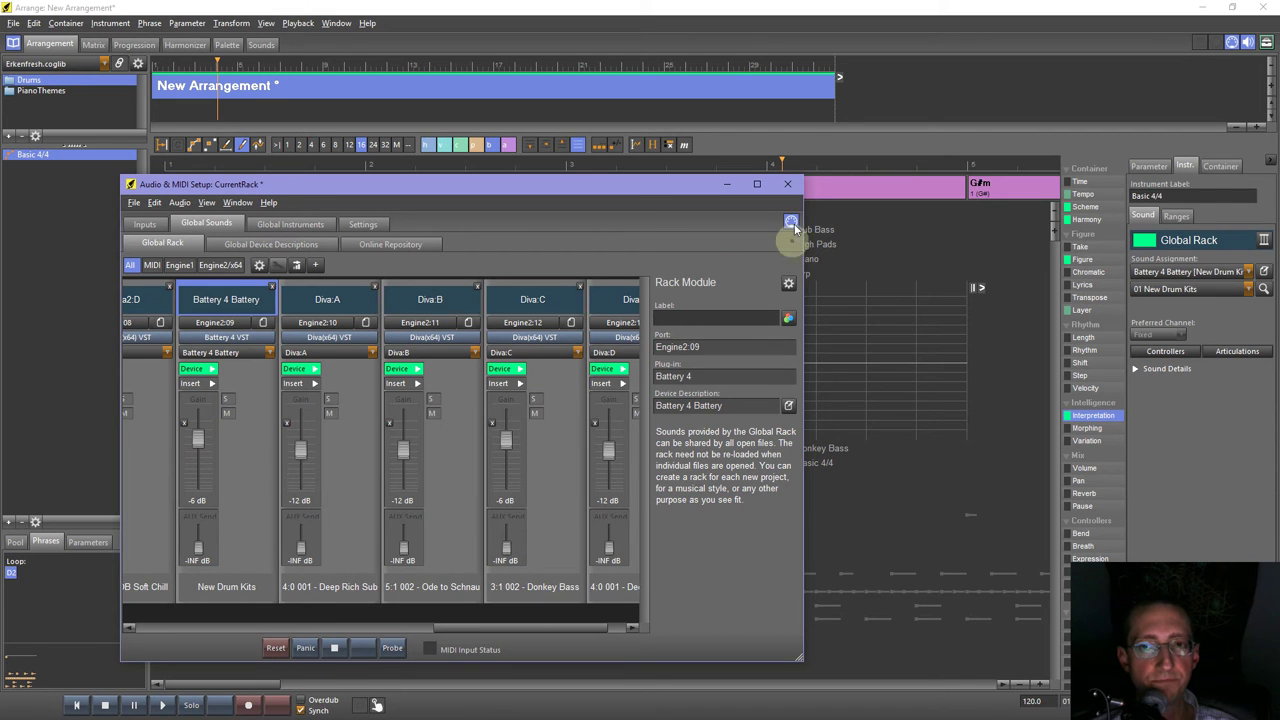
left_click(789, 187)
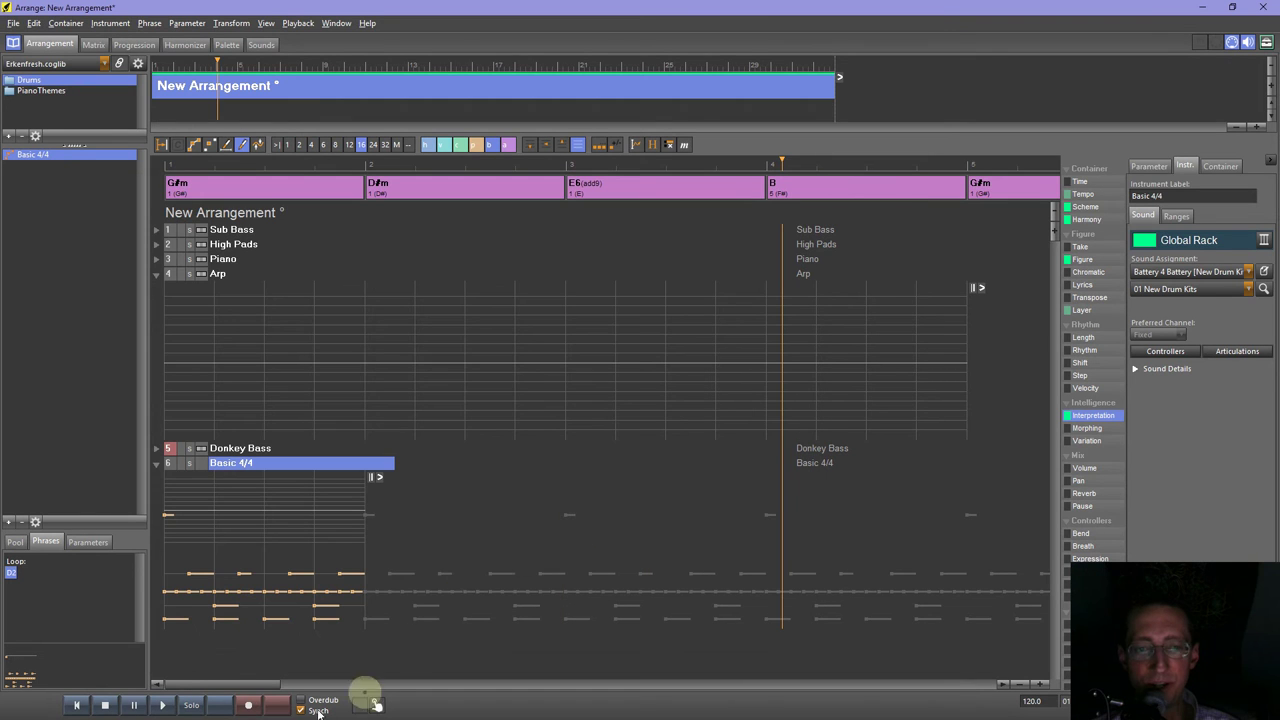
Play the arrangement from the beginning with Donkey Bass unmuted and inspect the Battery 4 kit used by Basic 4/4.
left_click(86, 706)
left_click(161, 705)
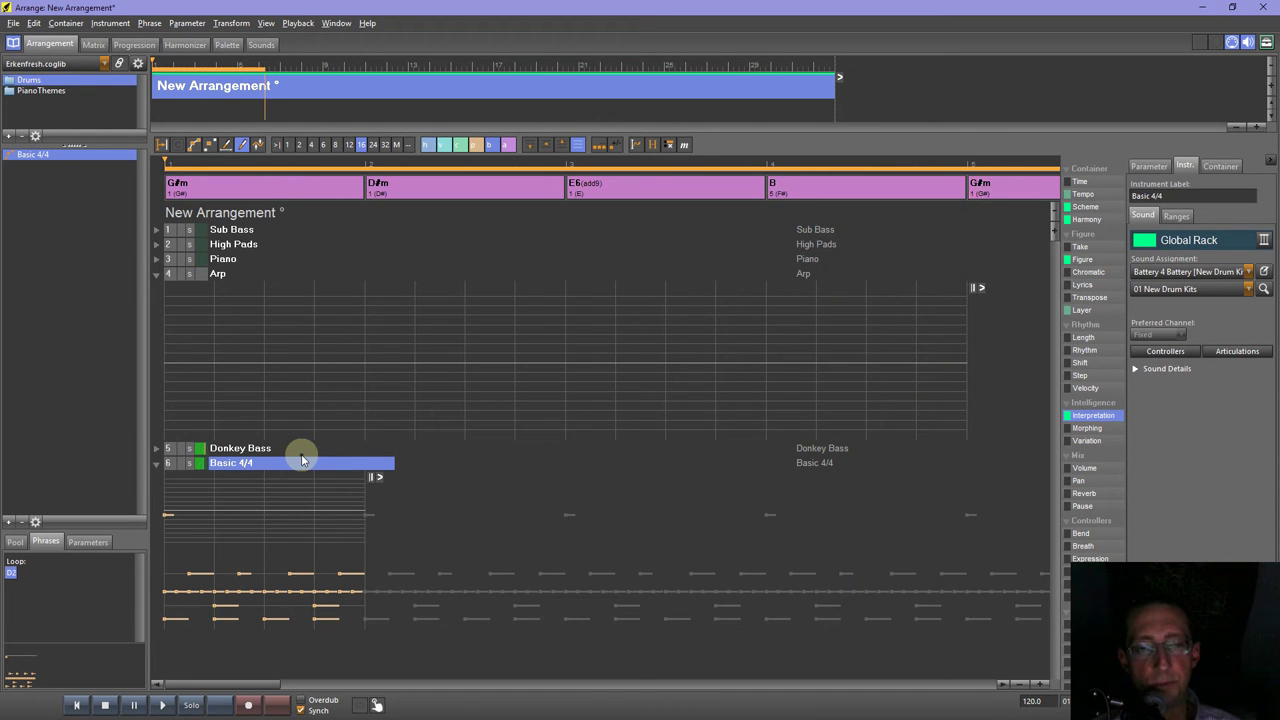
left_click(228, 447)
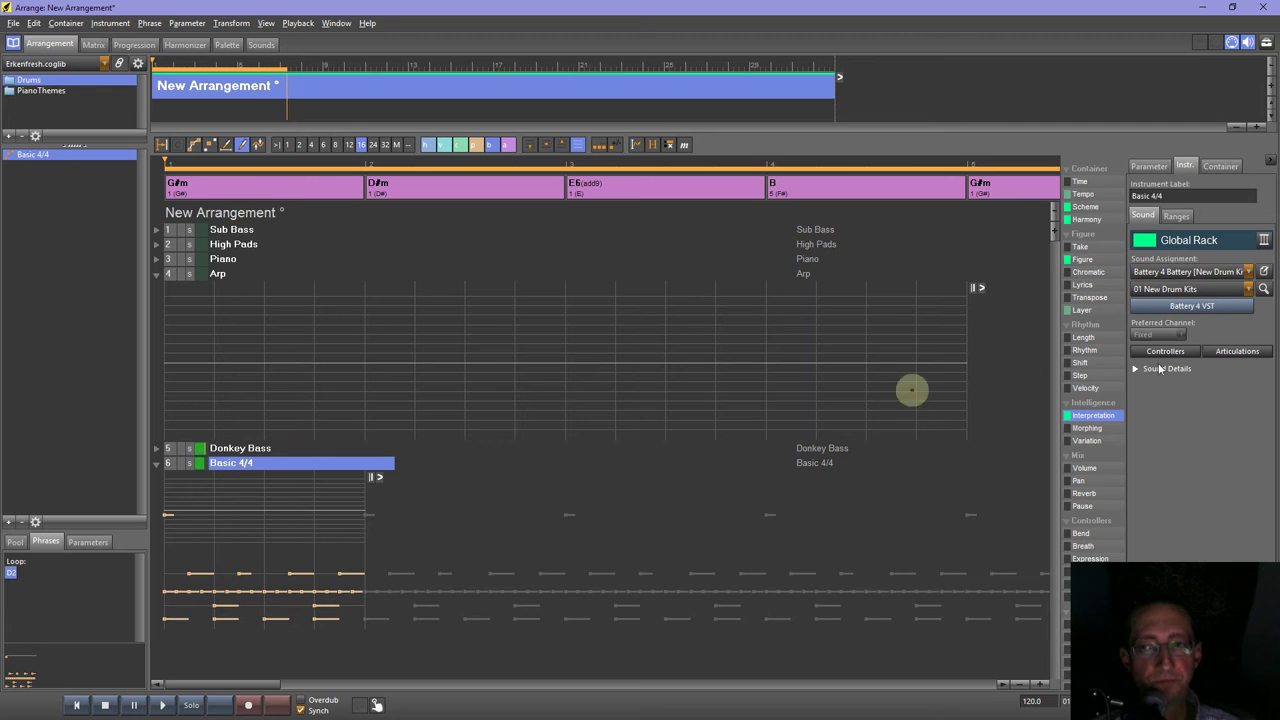
left_click(1181, 308)
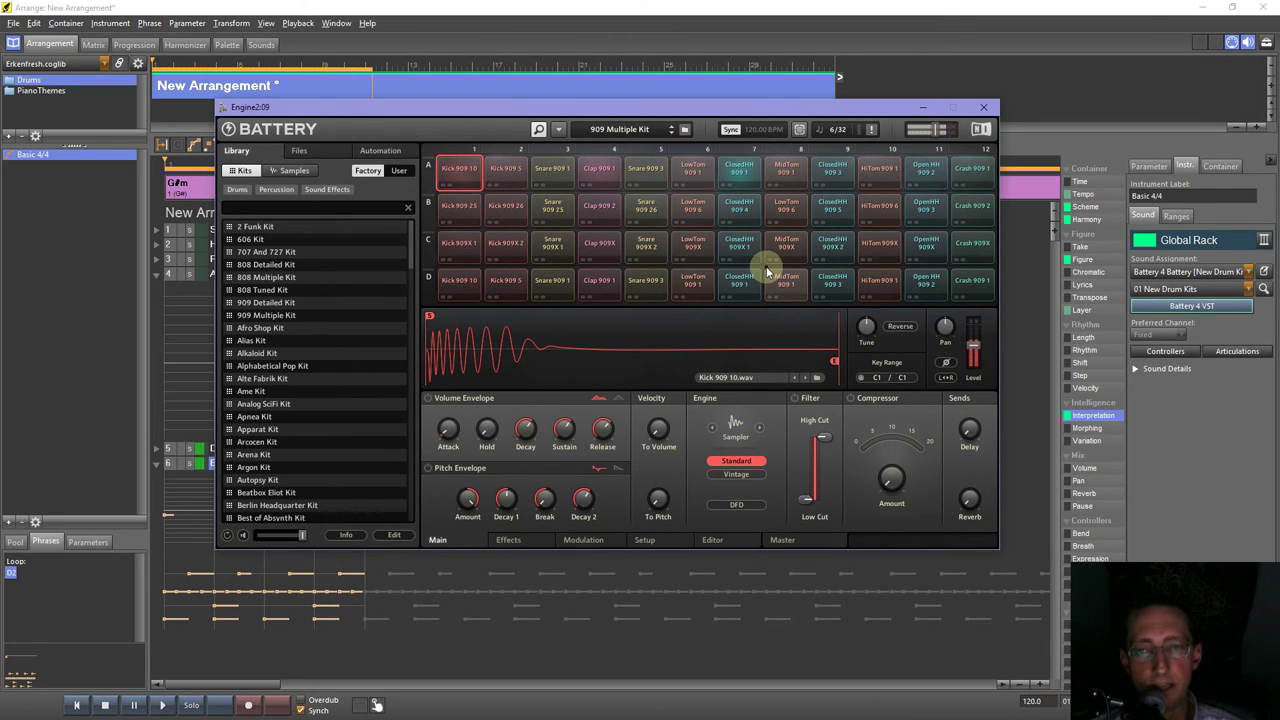
left_click(985, 107)
key("space")
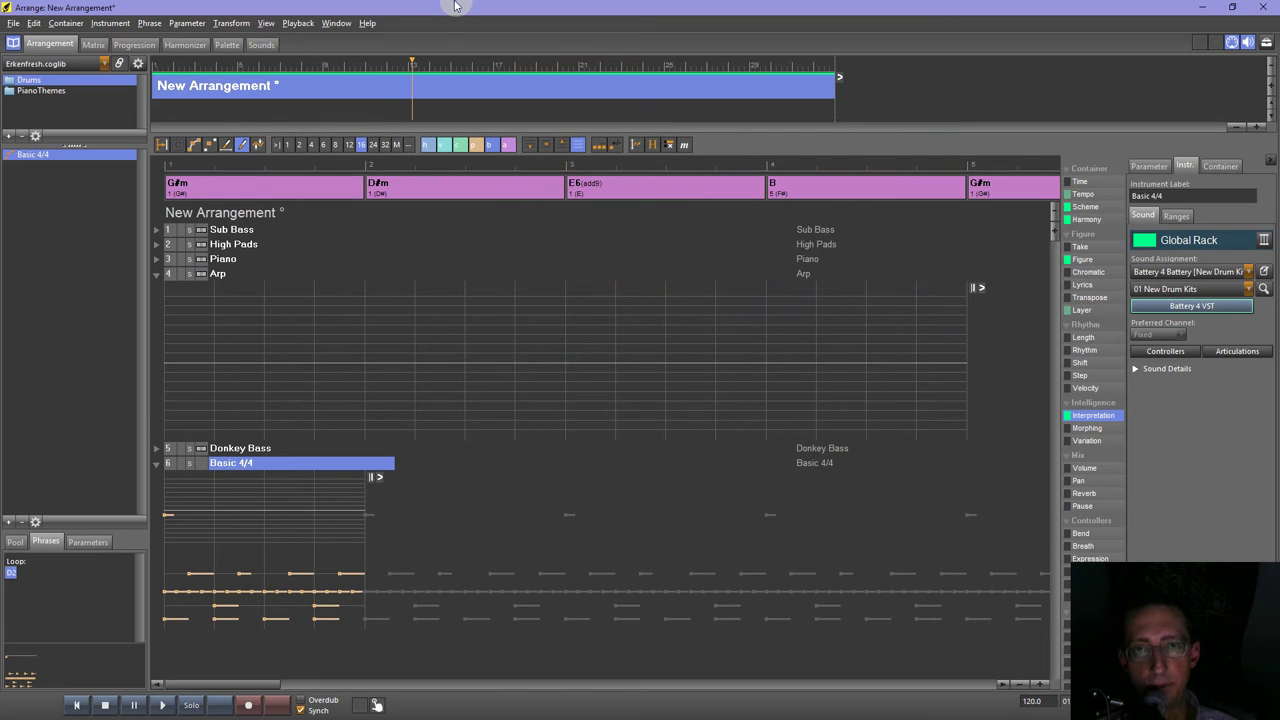
Collapse Basic 4/4, add a new instrument below it and assign it the Diva bass sound 3:1 002 - Donkey Bass.
left_click(157, 465)
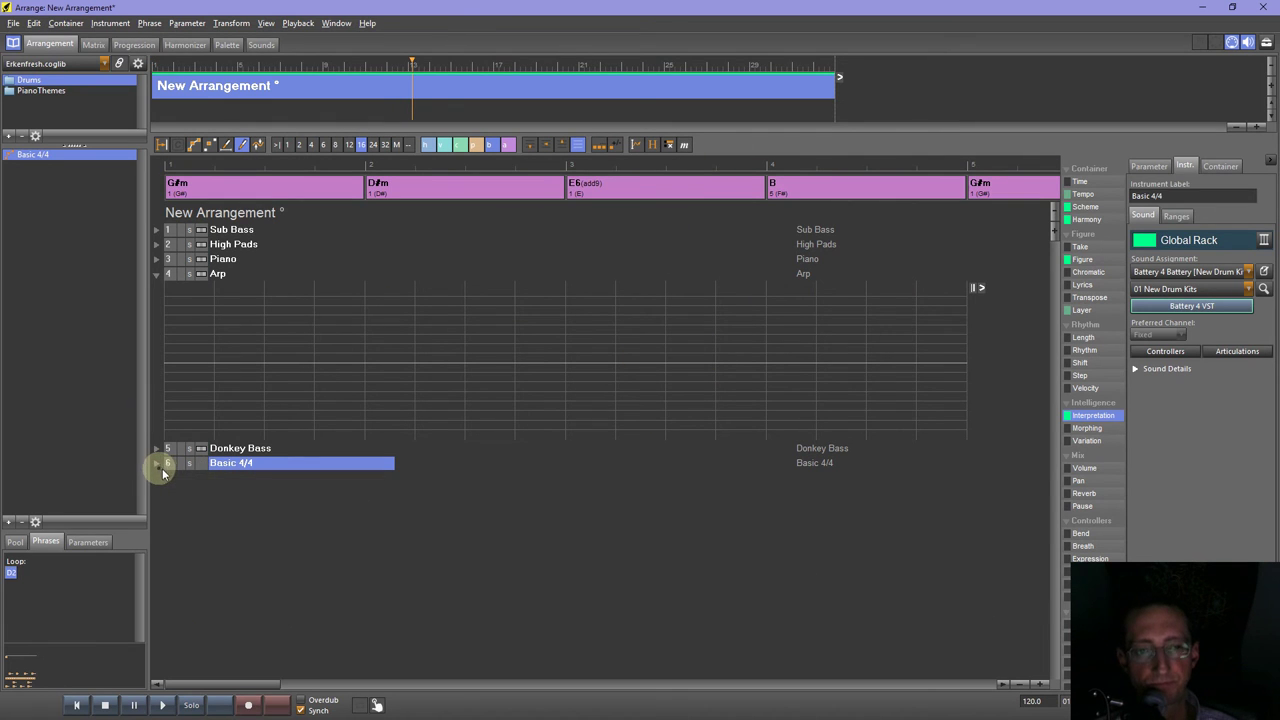
left_click(182, 484)
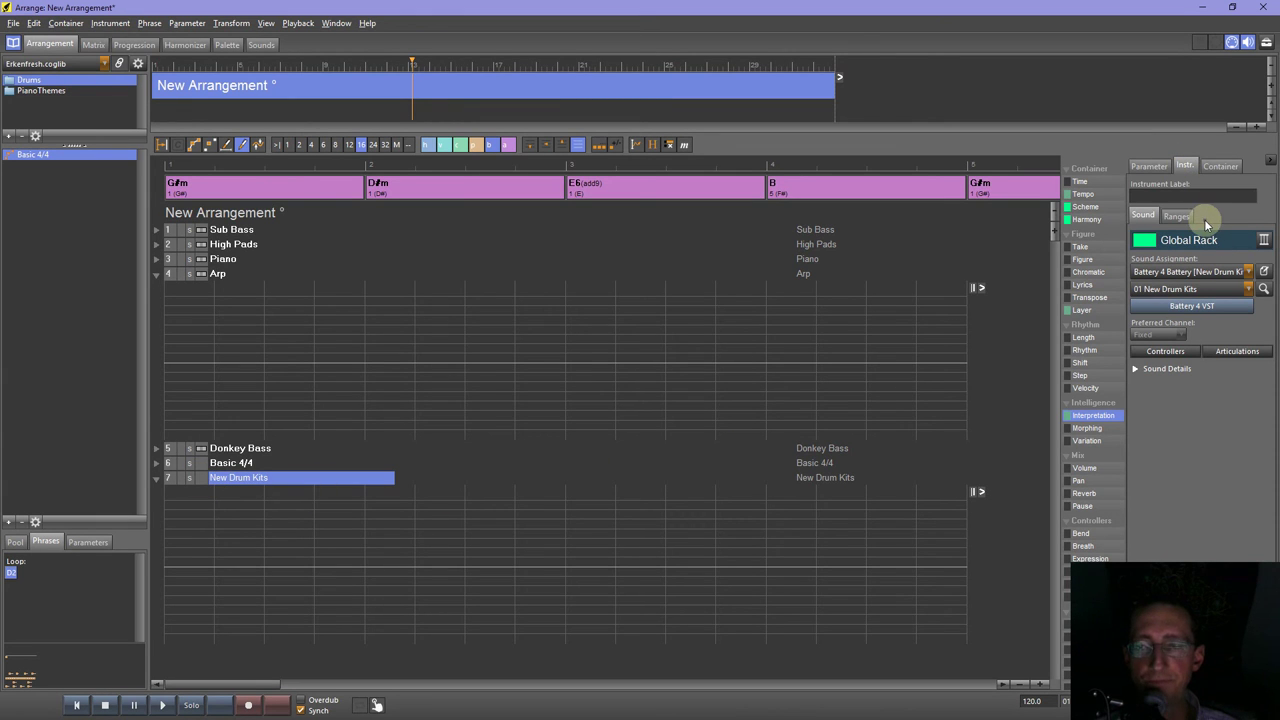
left_click(1263, 289)
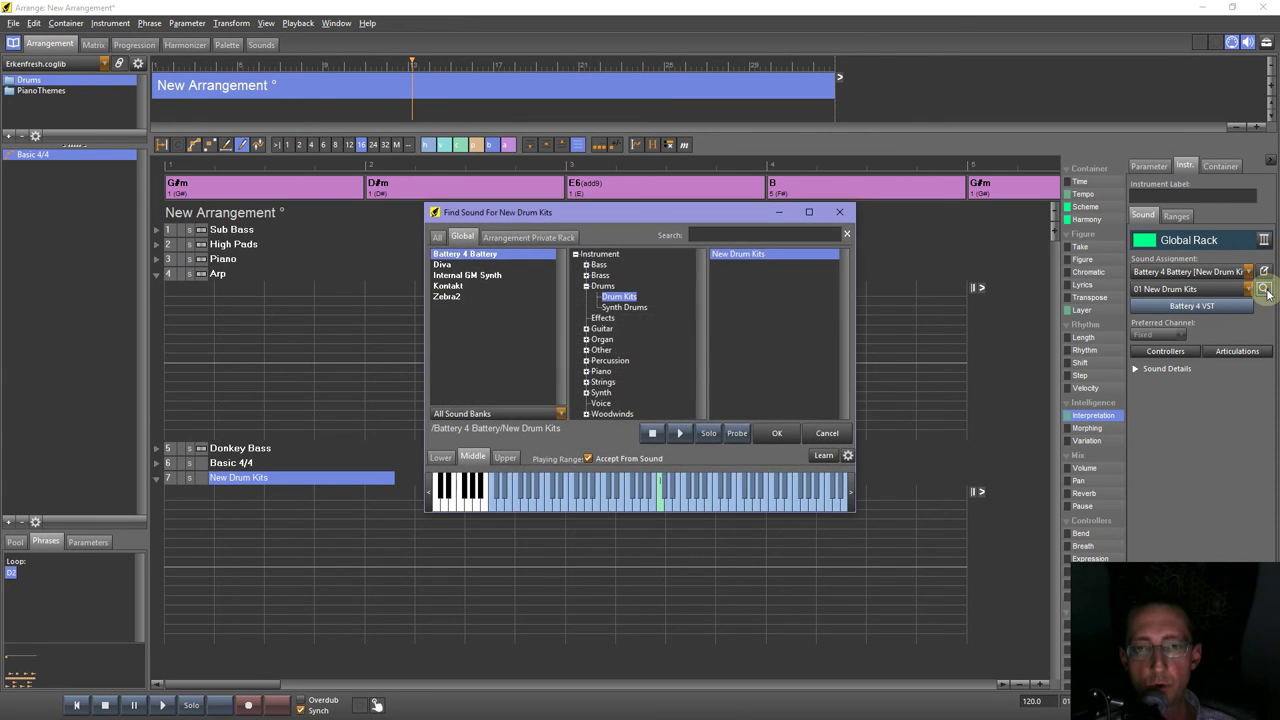
left_click(596, 265)
left_click(443, 264)
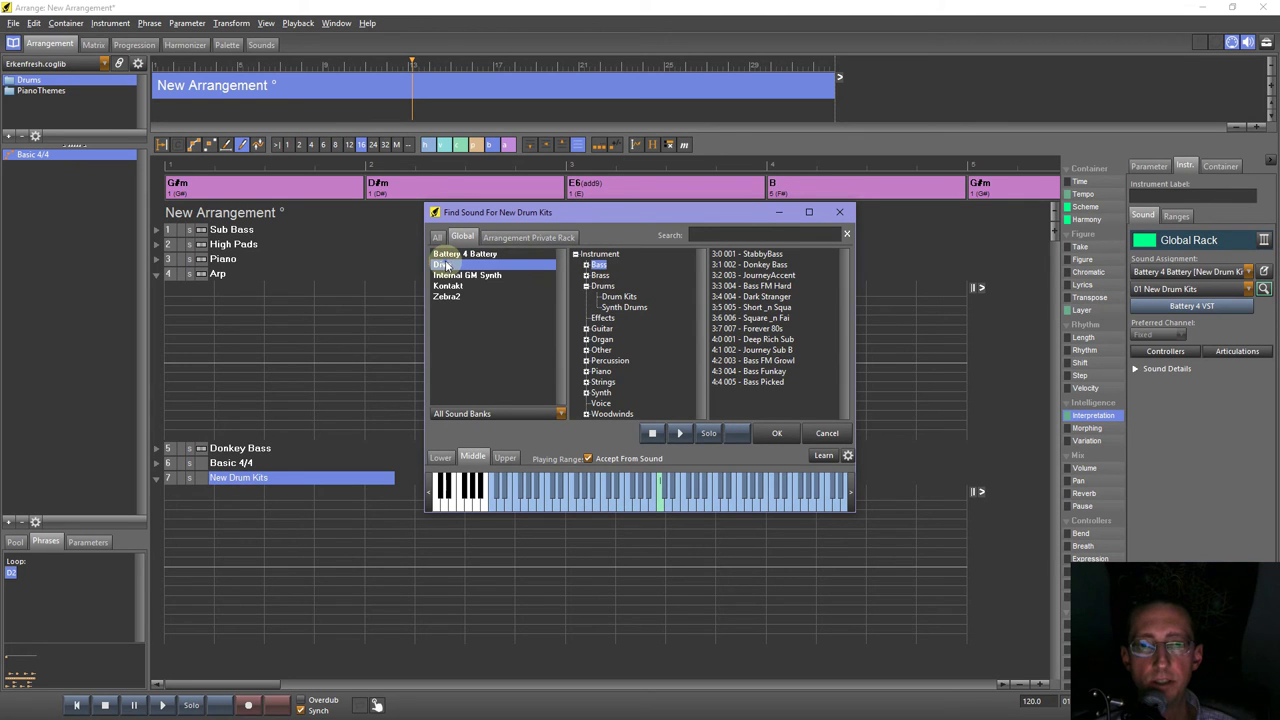
double_click(767, 288)
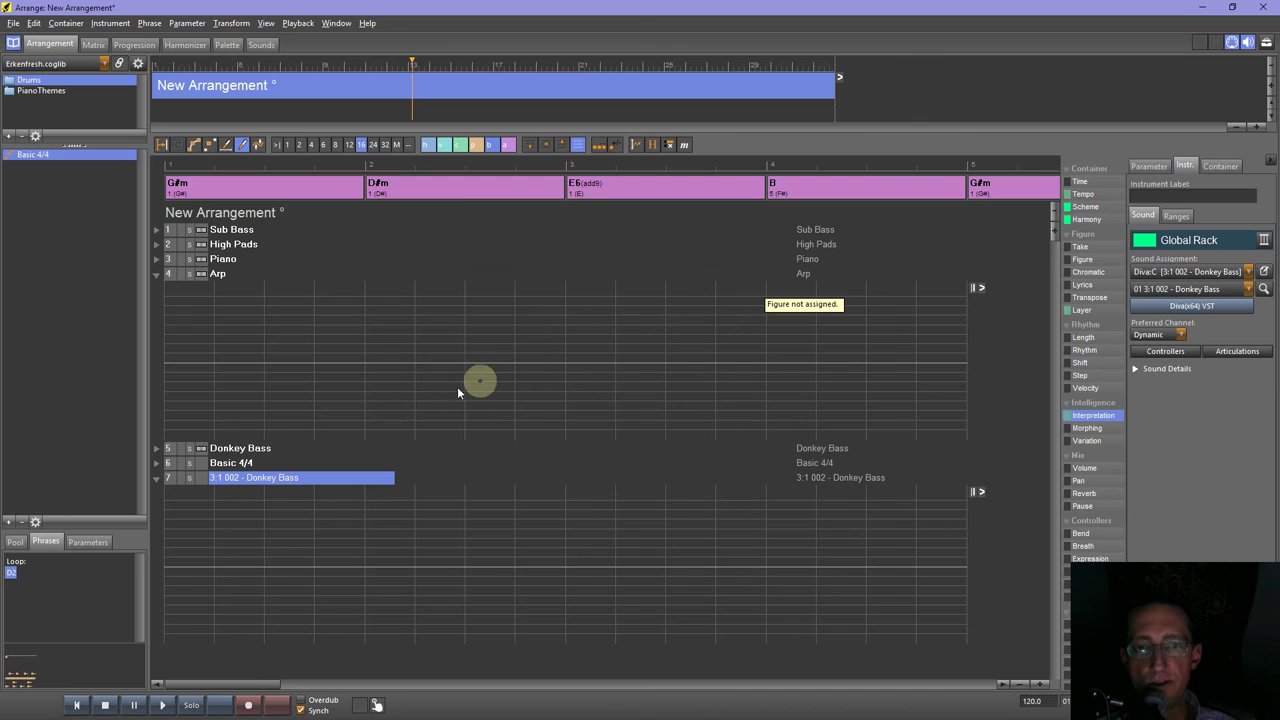
Set the Transpose value of the Arp's Diva patch to 24.
left_click(218, 276)
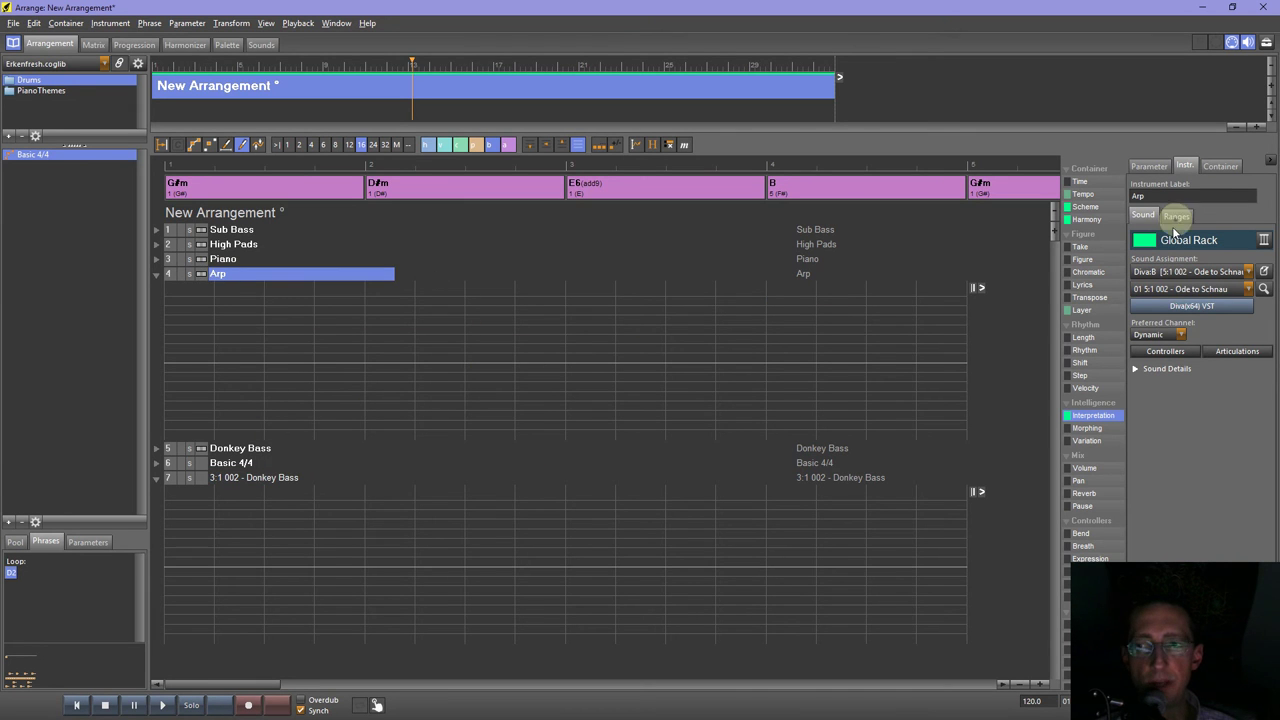
left_click(1192, 305)
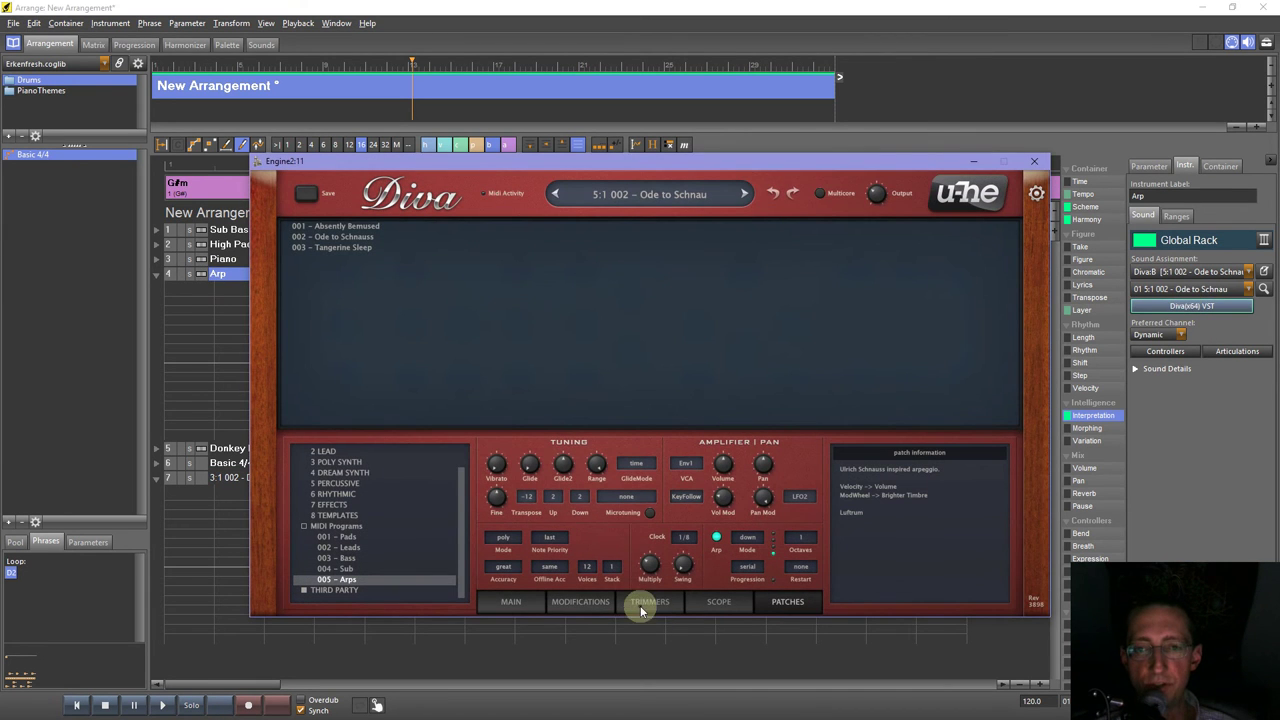
left_click(528, 500)
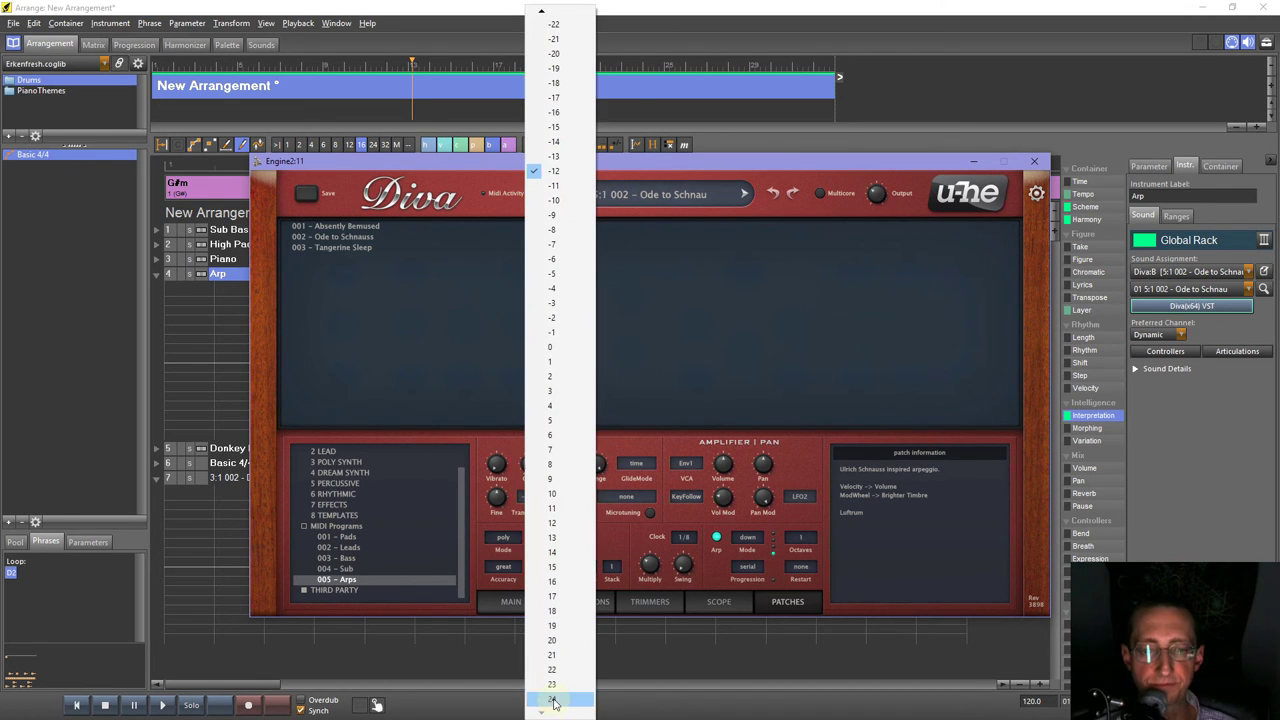
left_click(555, 700)
left_click(1035, 162)
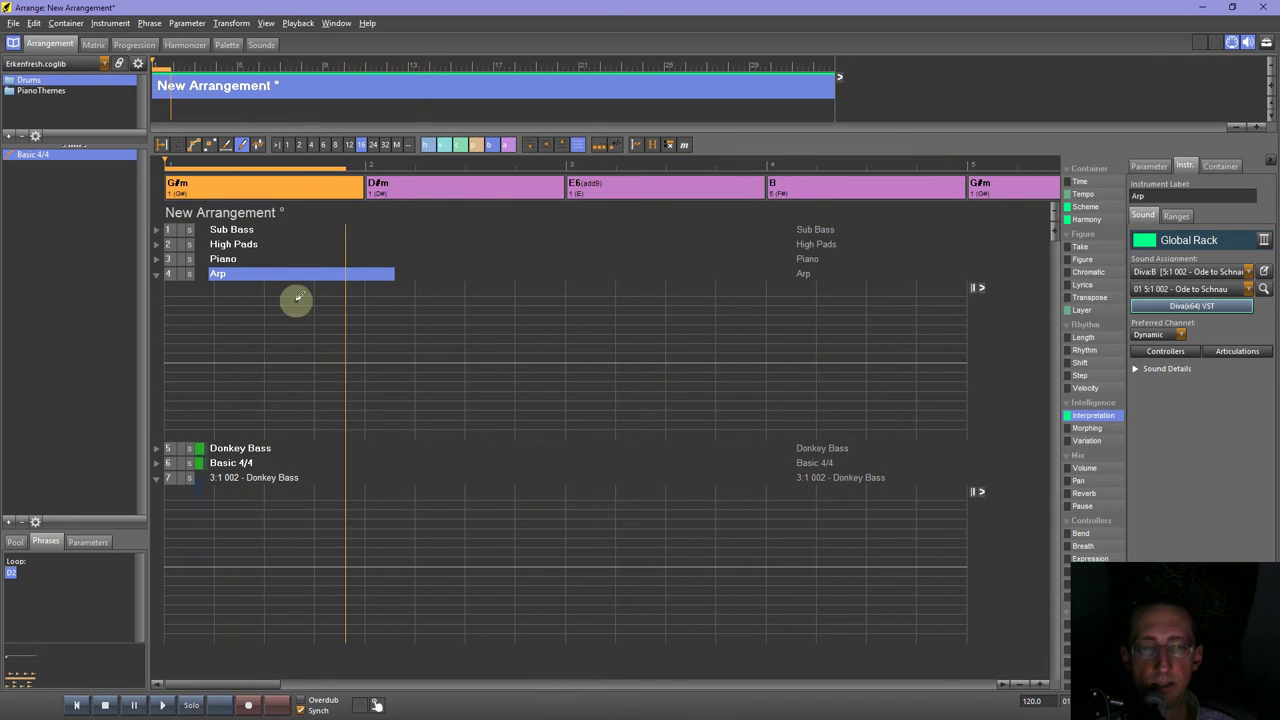
Set the Tune of the High Pads' Zebra2 patch to 12 and listen to the arrangement with the High Pads unsoloed.
left_click(226, 247)
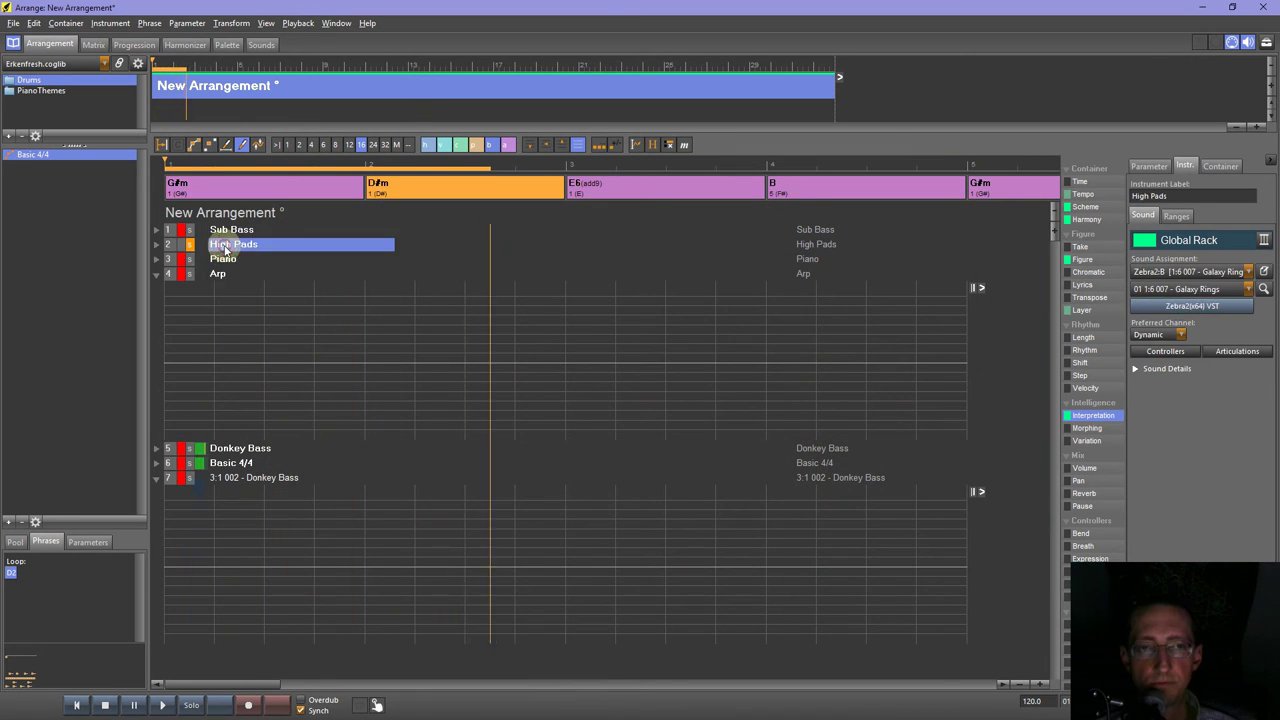
left_click(1216, 306)
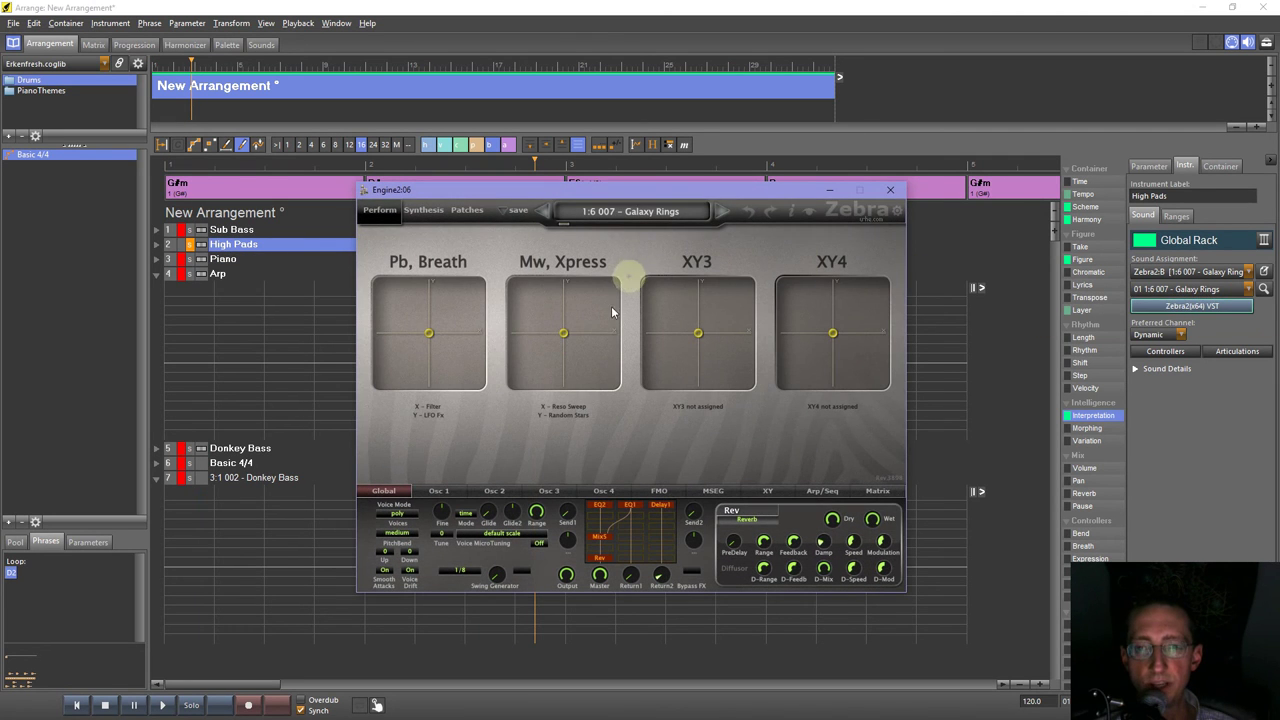
left_click(442, 535)
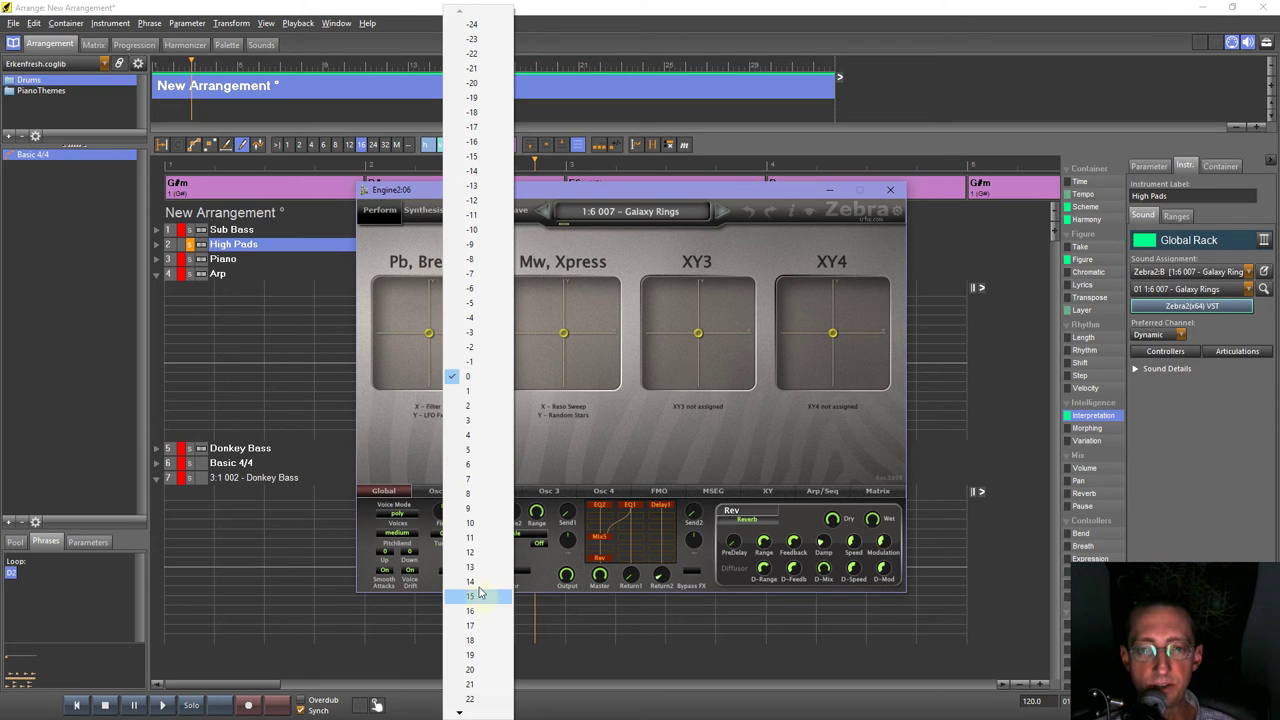
left_click(470, 553)
left_click(887, 199)
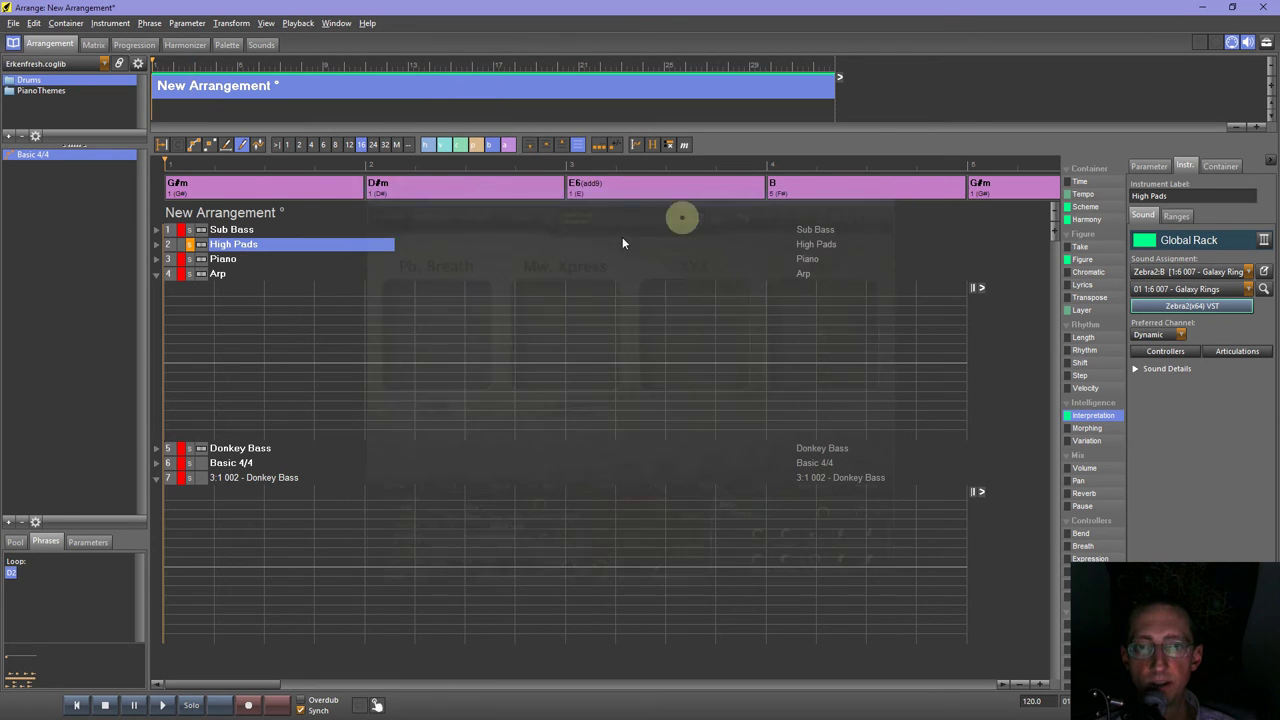
key("space")
left_click(189, 249)
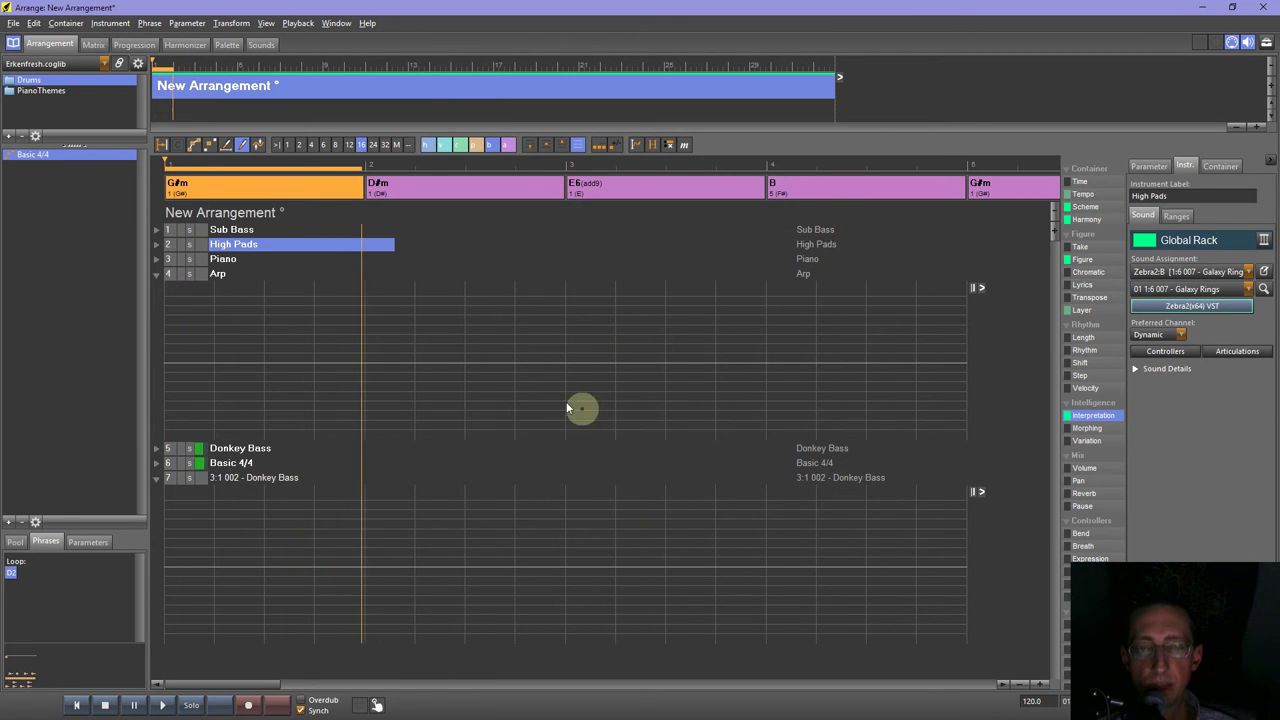
key("space")
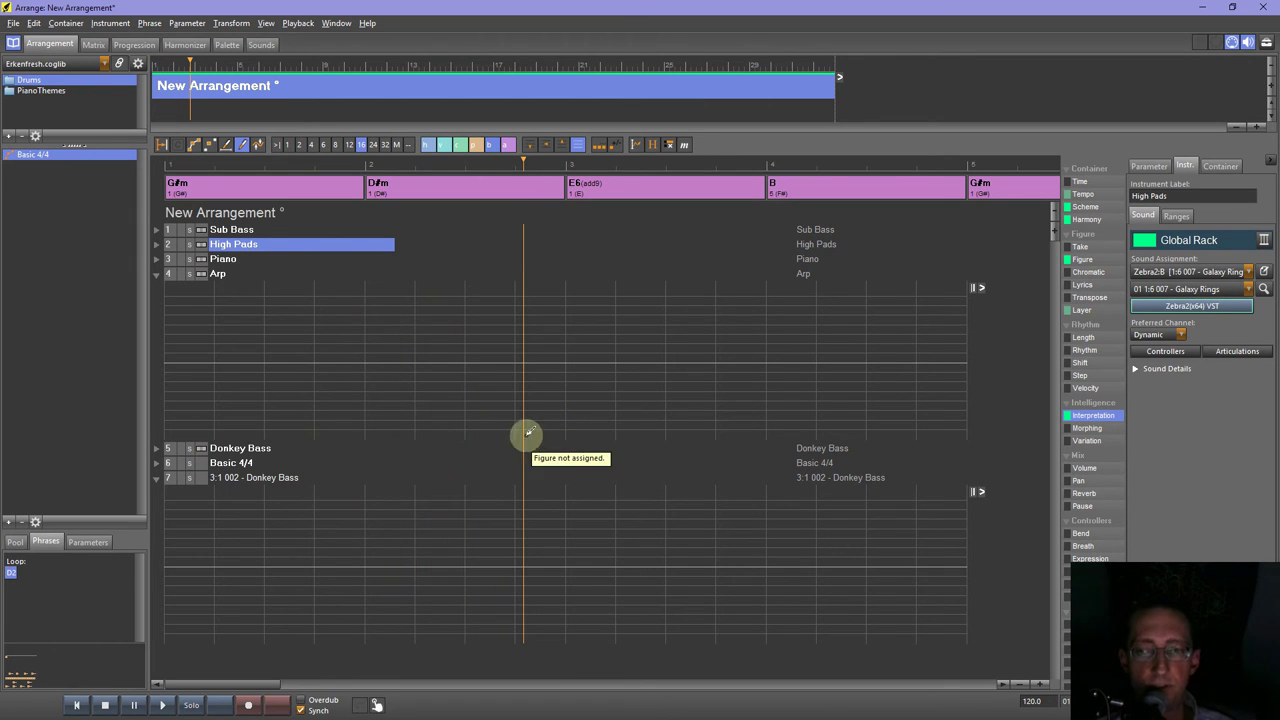
Rename the new seventh instrument as Bass.
left_click(243, 478)
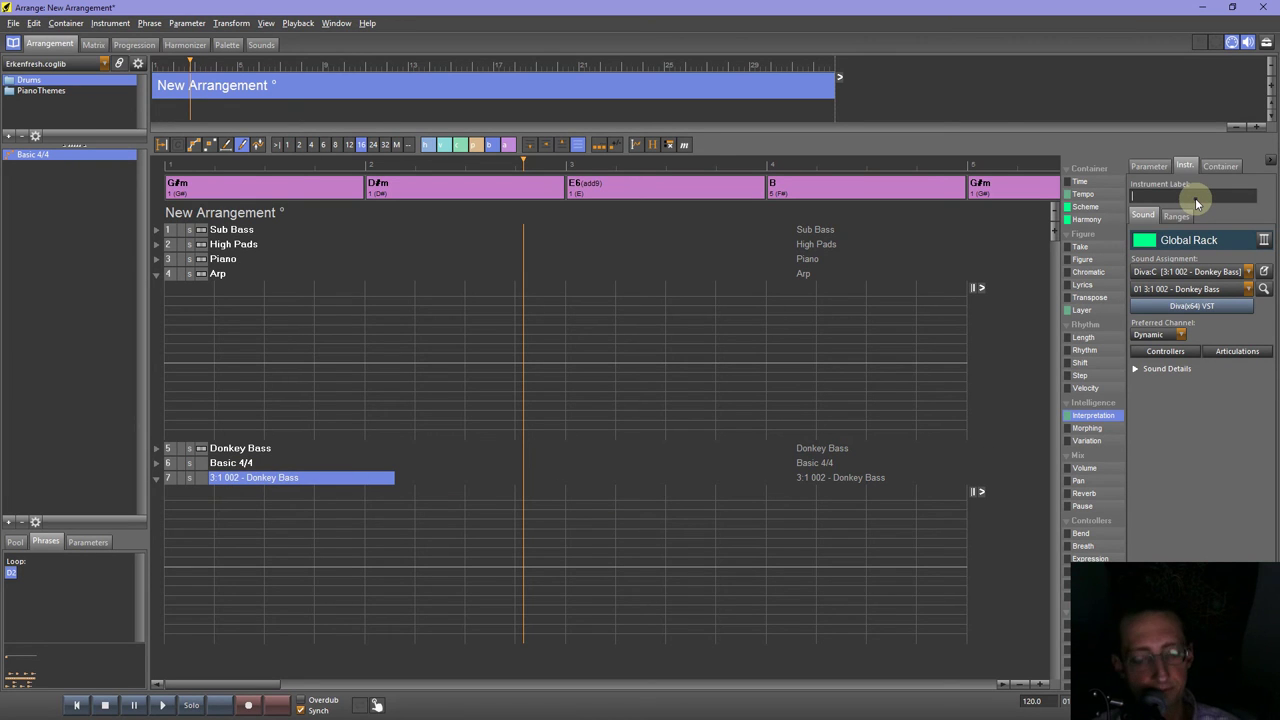
type("Bass")
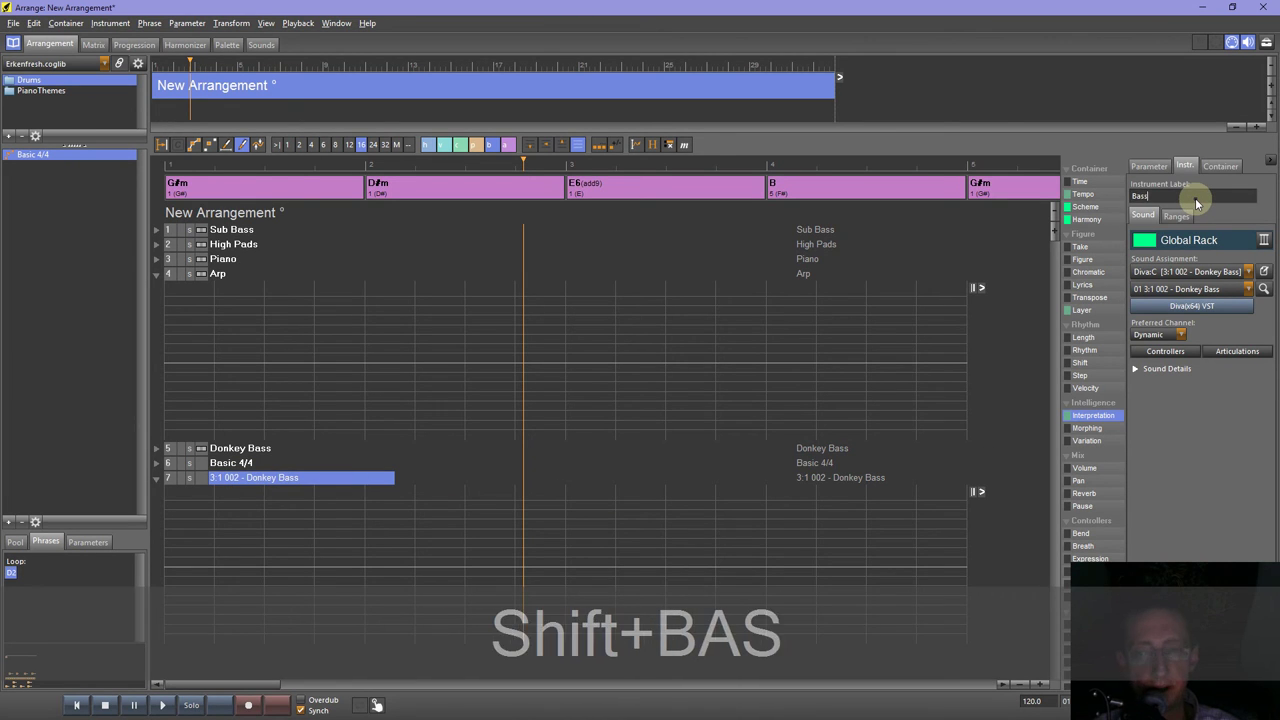
key("Return")
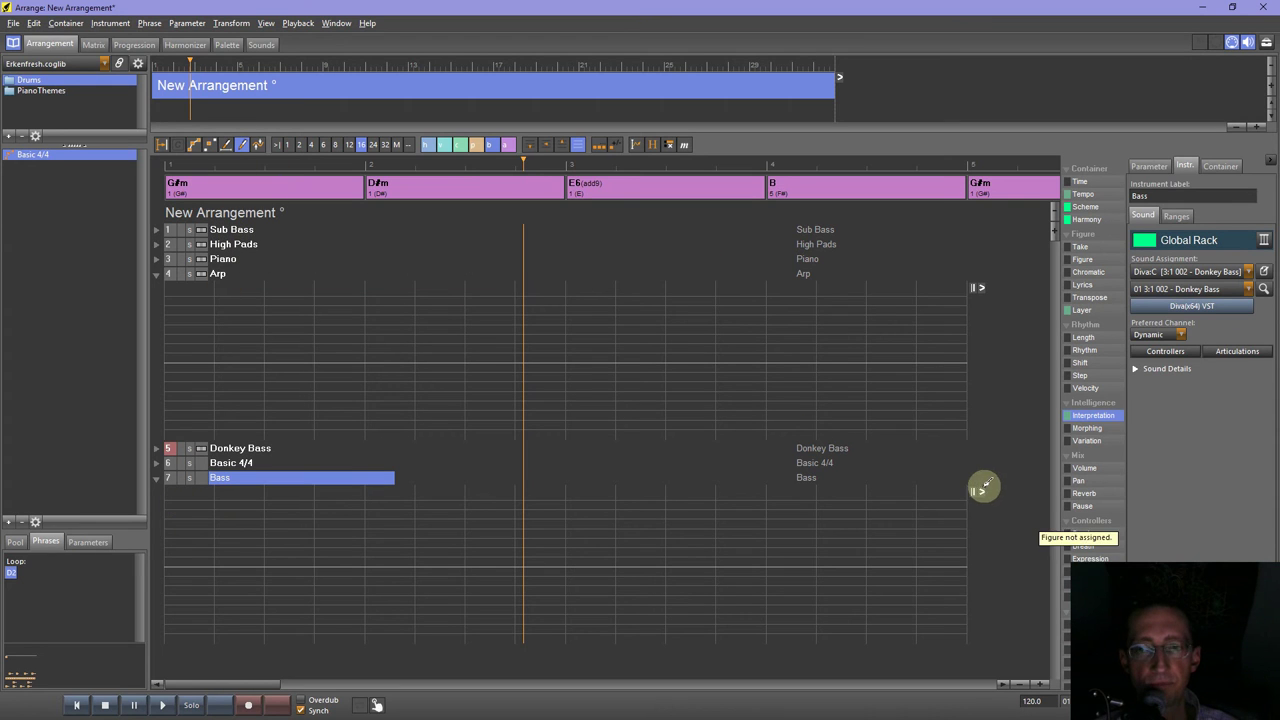
Shorten the Bass figure to one bar and draw six consecutive sixteenth notes on its centre line from the bar's start.
left_click(371, 506)
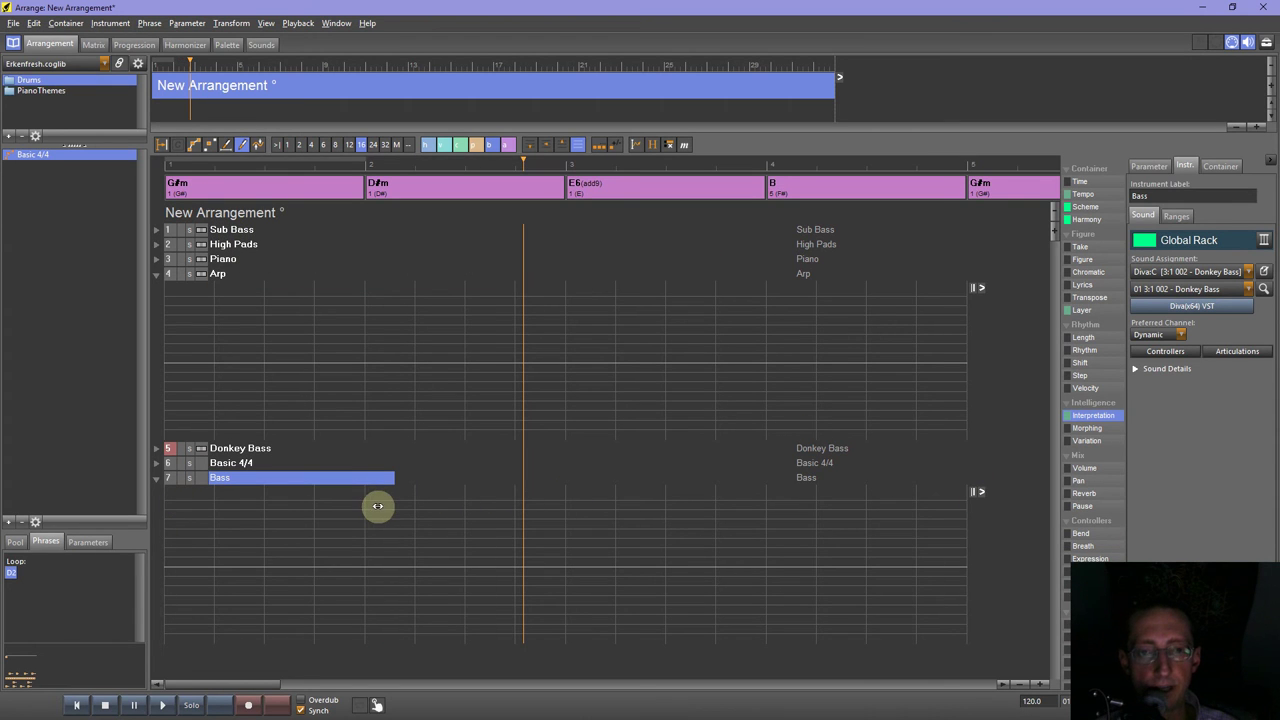
left_click(1043, 686)
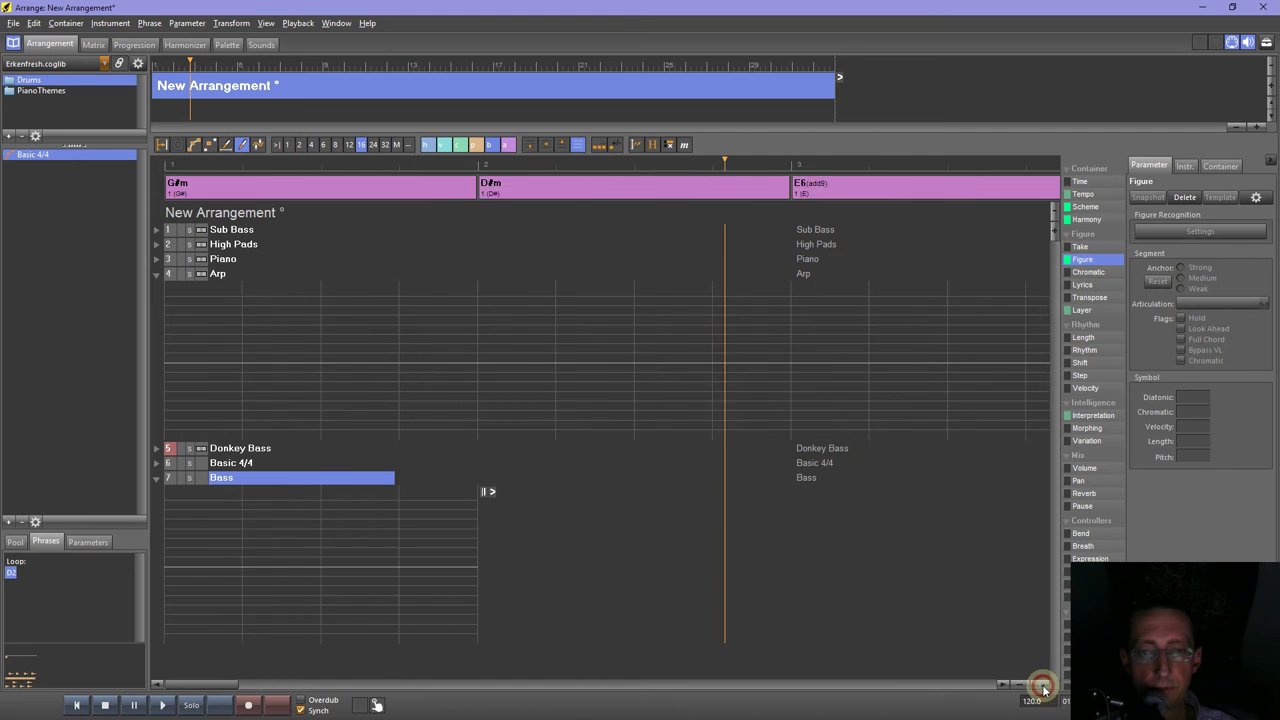
left_click_drag(149, 690, 180, 690)
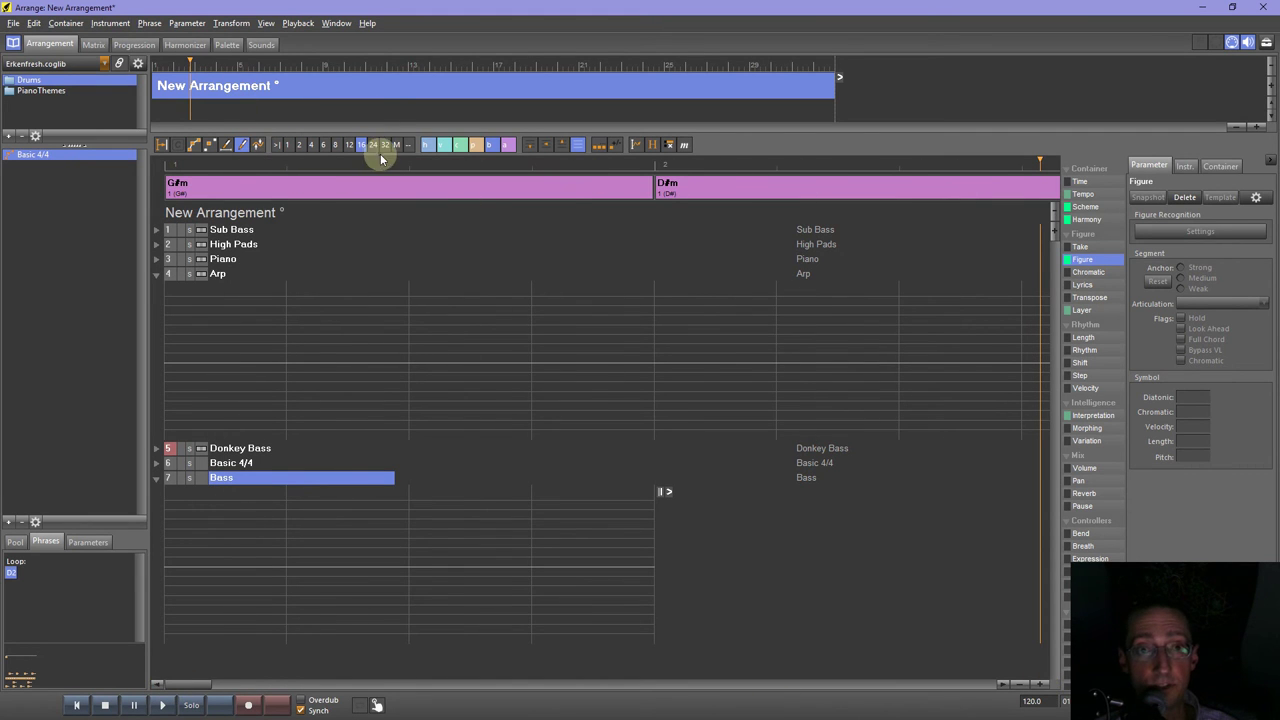
left_click(229, 146)
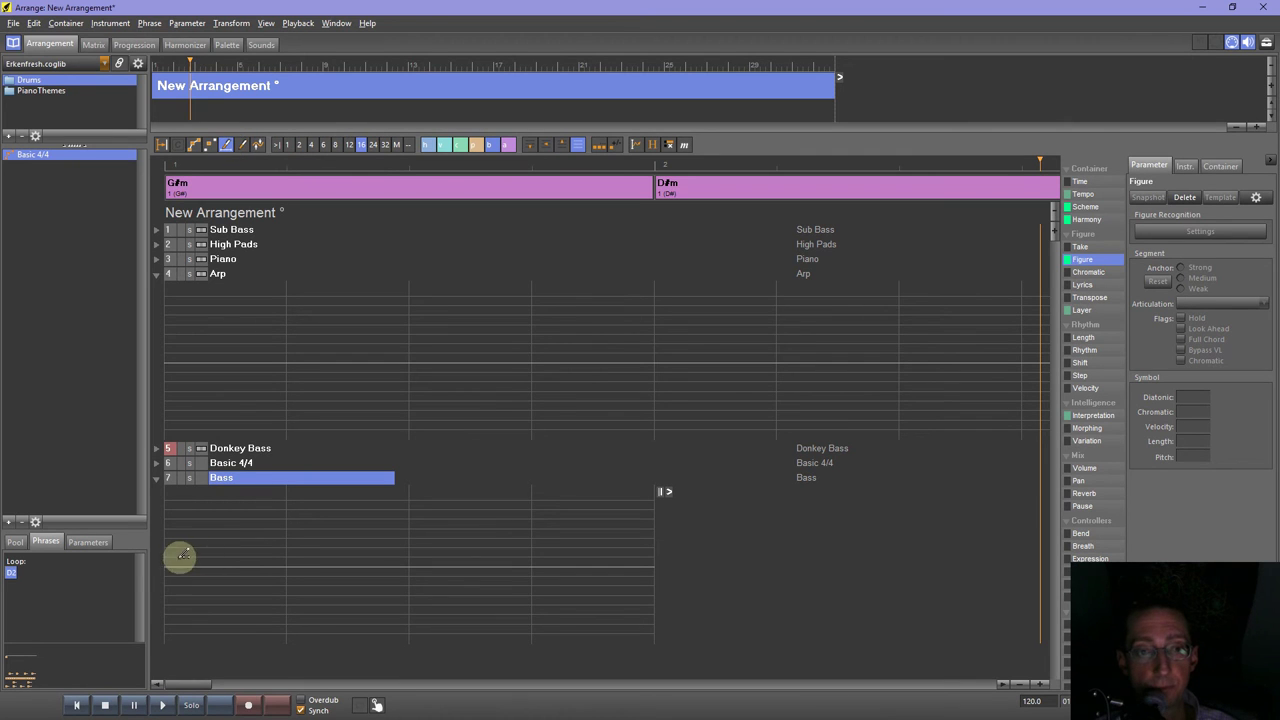
left_click_drag(175, 562, 328, 562)
Try to assign the Diva sound 3:3 004 - Bass FM Hard to the Bass instrument.
left_click(1181, 166)
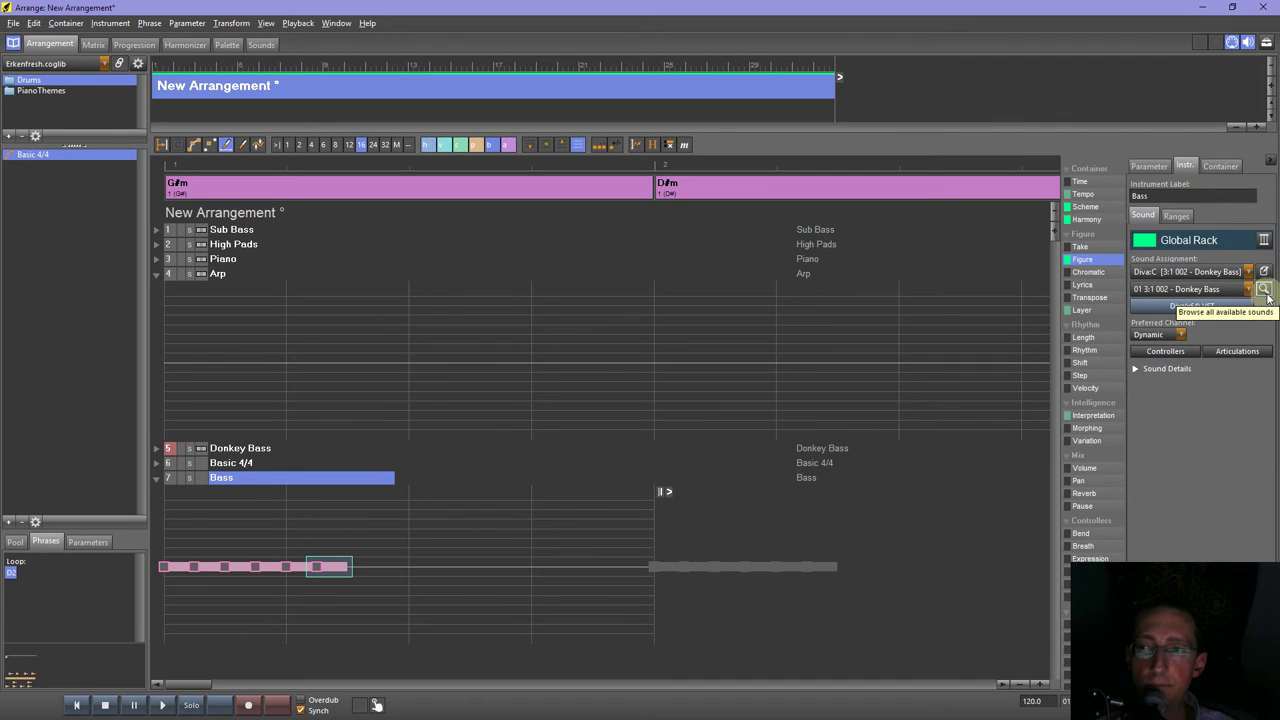
left_click(1263, 289)
left_click(758, 254)
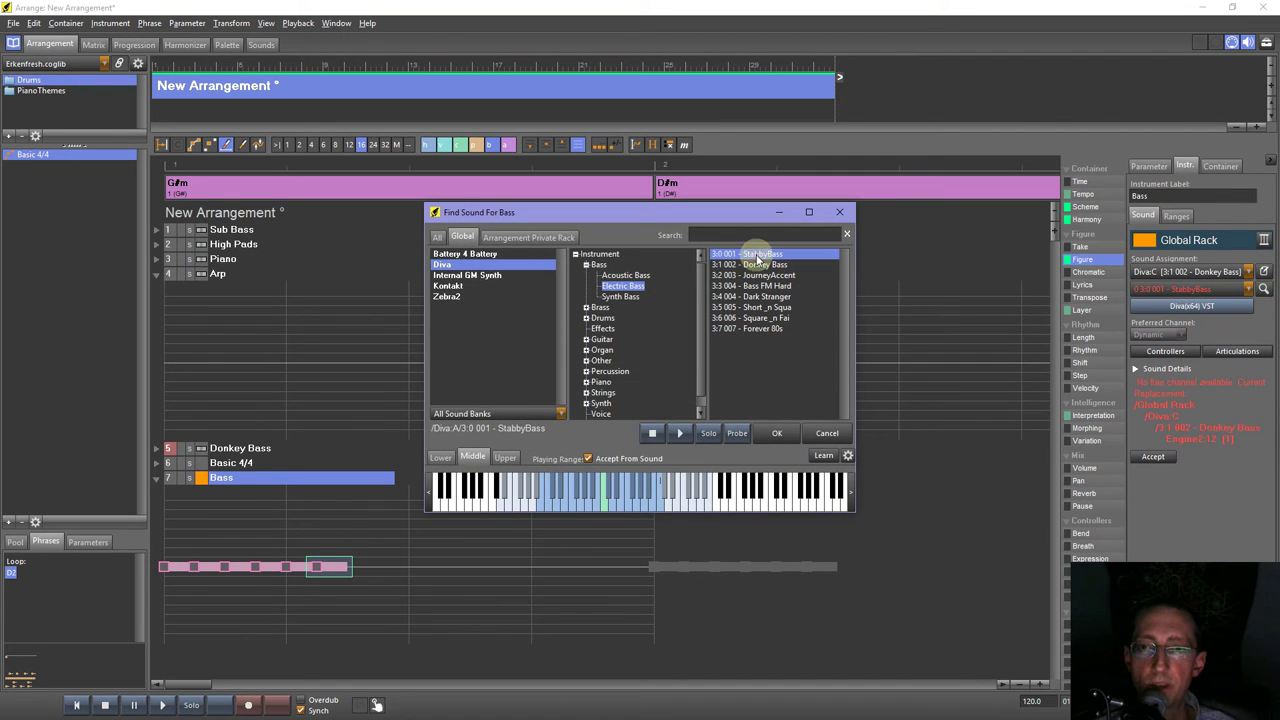
double_click(757, 284)
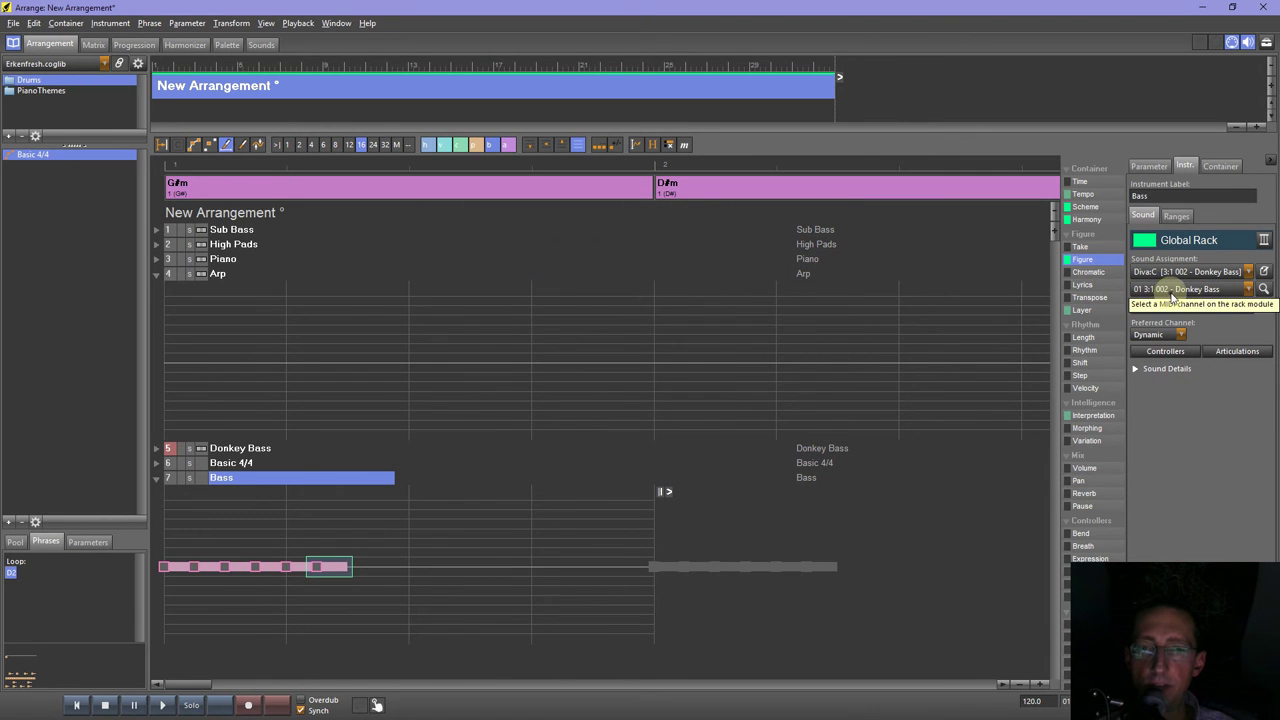
Check the sound assignments of the Sub Bass, High Pads, Piano, Arp, Donkey Bass and Bass instruments one by one.
left_click(185, 535)
left_click(218, 465)
left_click(224, 479)
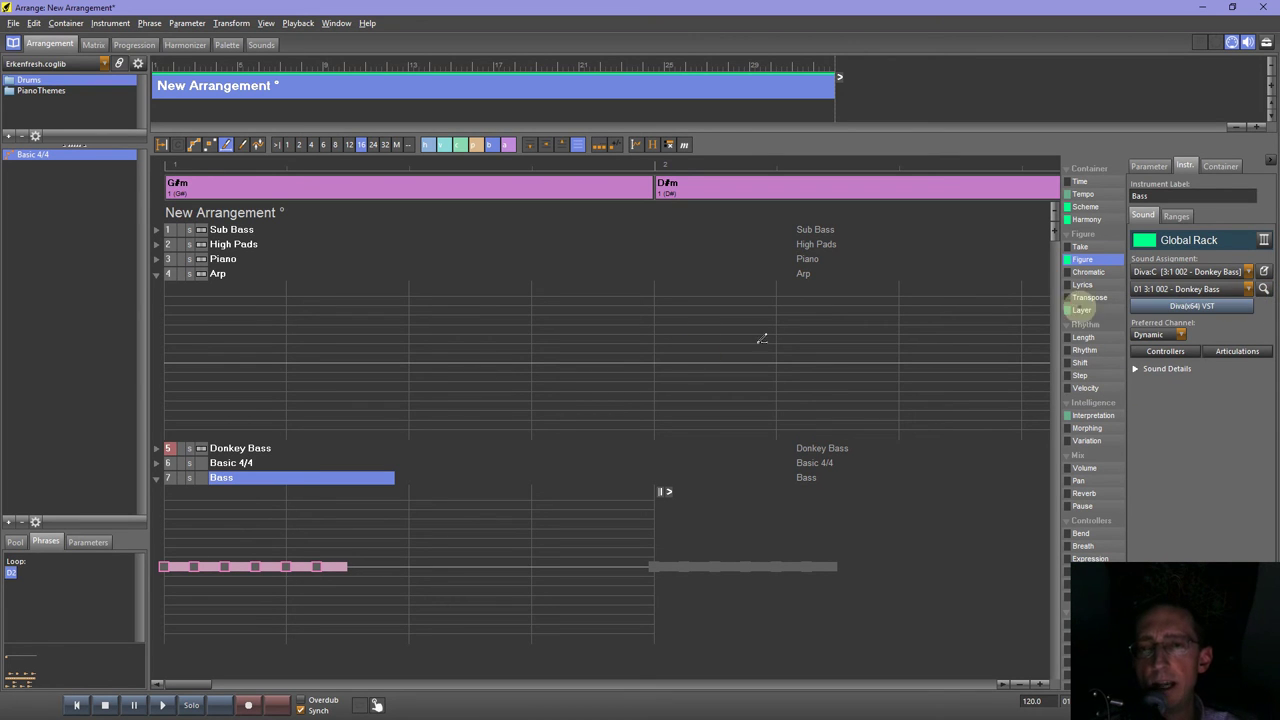
left_click(222, 231)
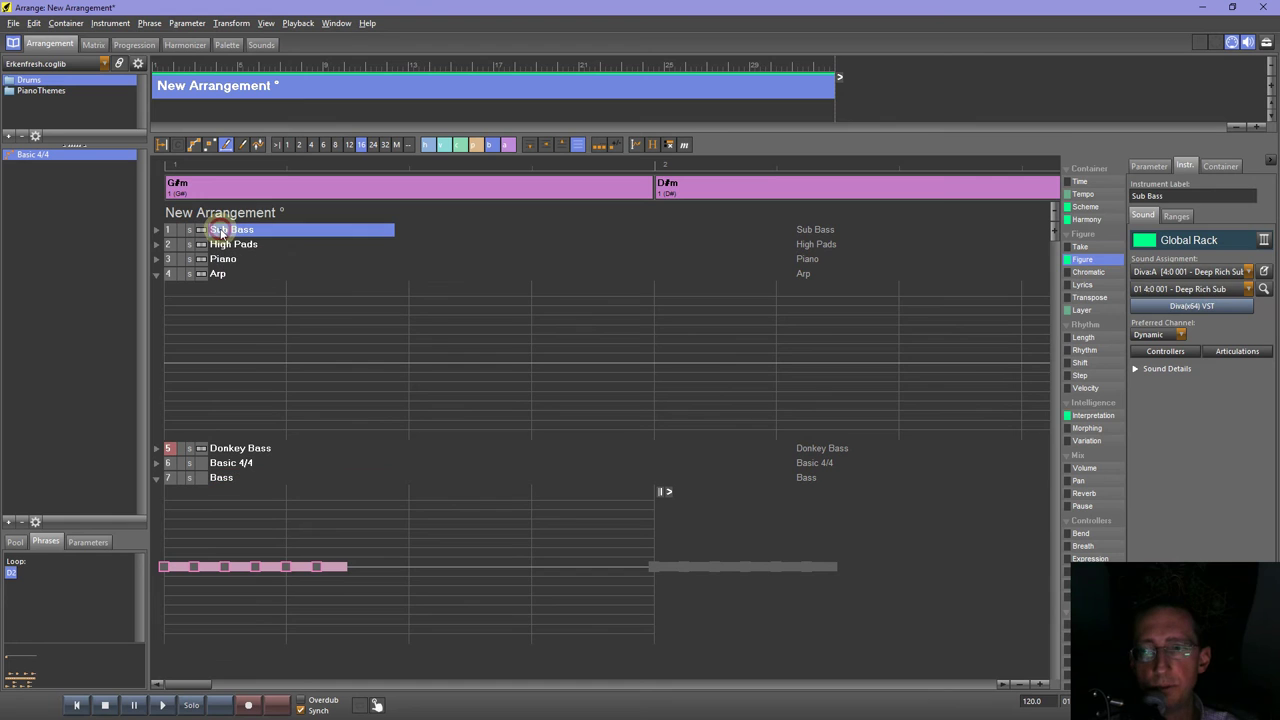
left_click(238, 245)
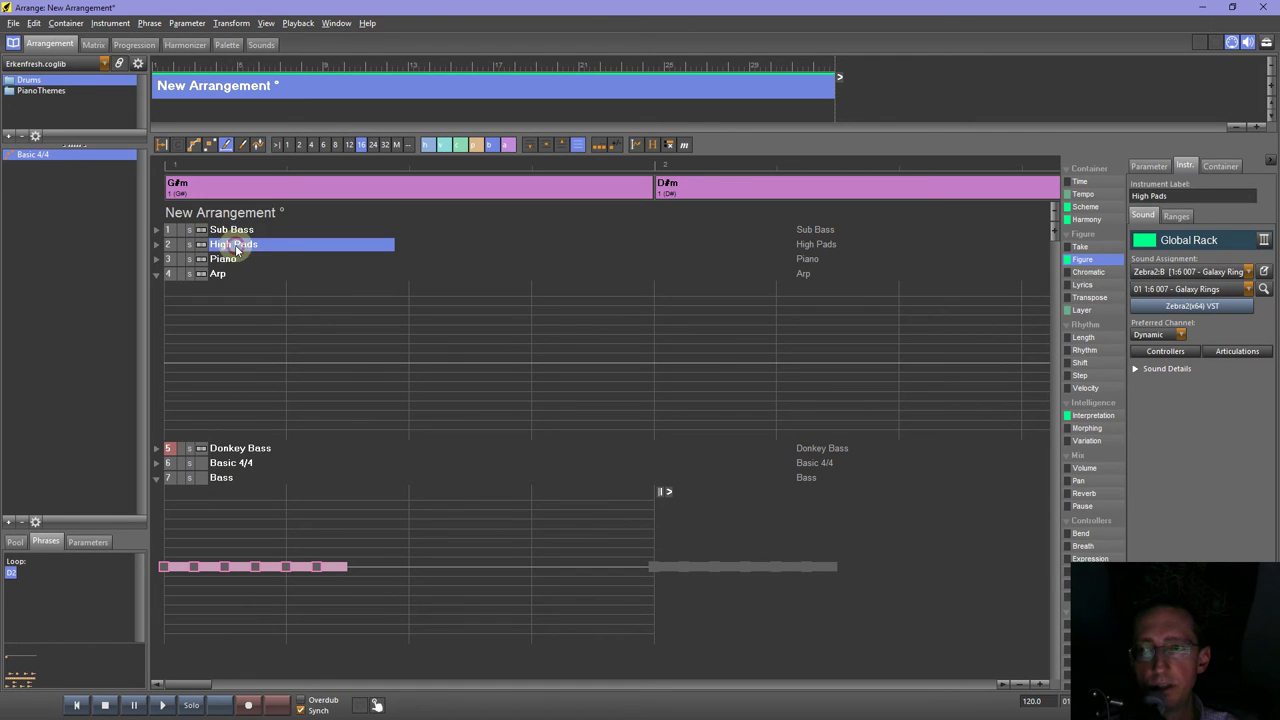
left_click(232, 260)
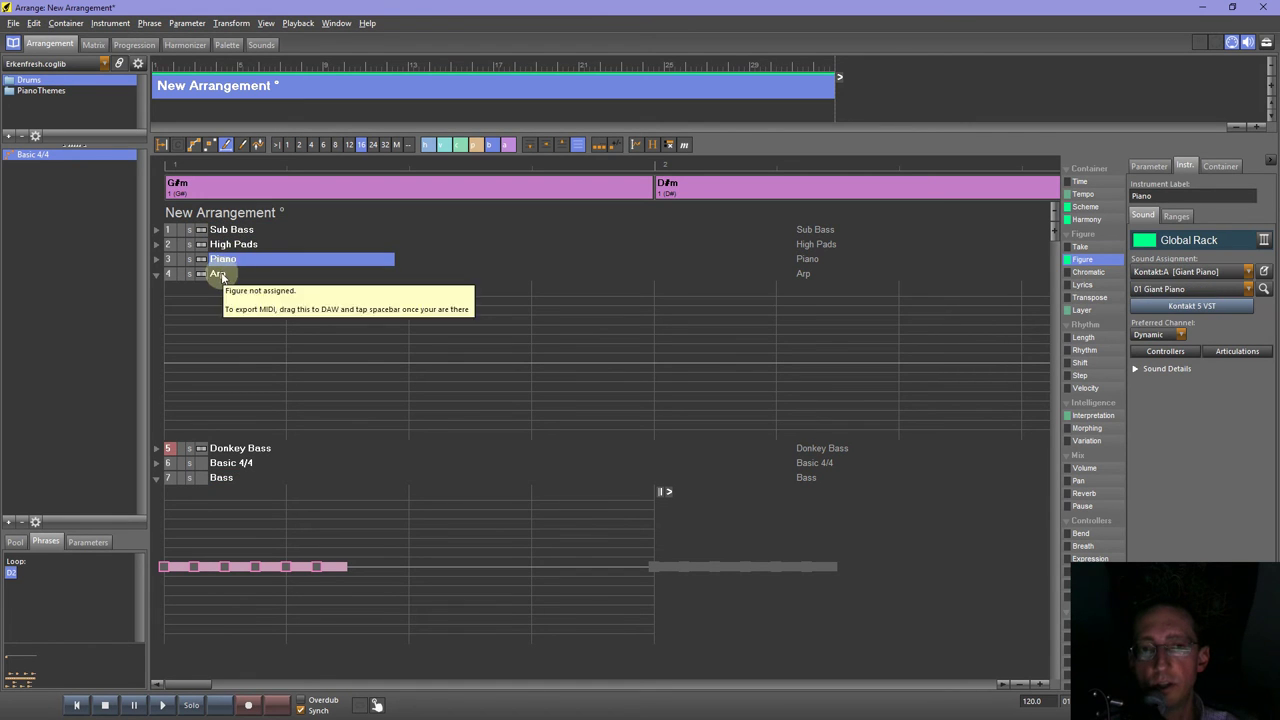
left_click(220, 274)
left_click(245, 450)
left_click(228, 479)
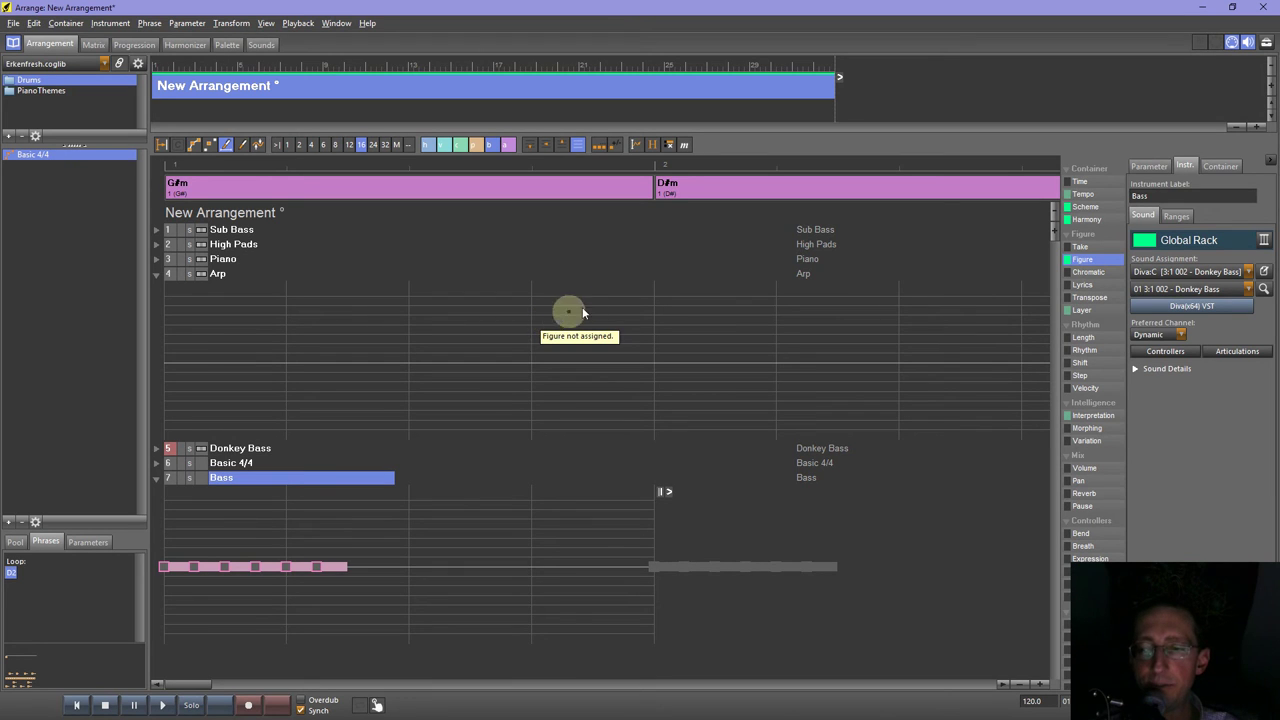
Assign the Zebra2 sound 2:3 004 - SynthBell to the Donkey Bass instrument.
left_click(241, 450)
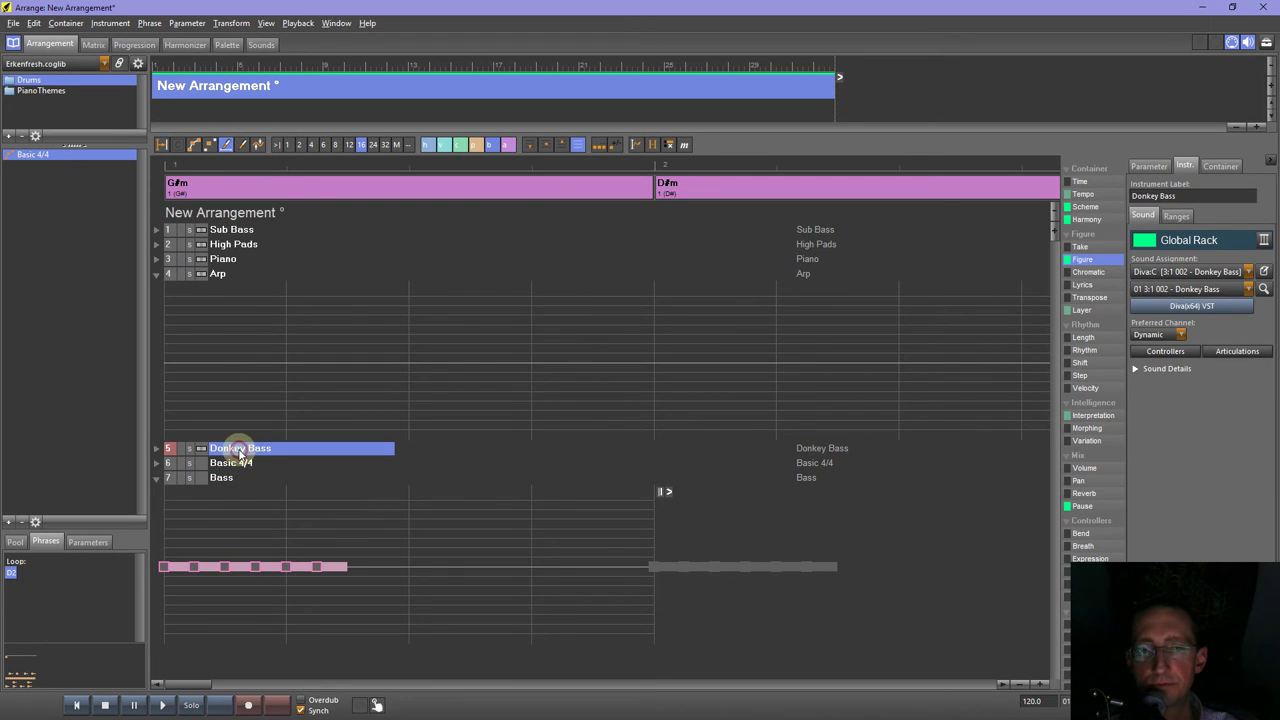
left_click(1262, 289)
left_click(446, 298)
left_click(601, 263)
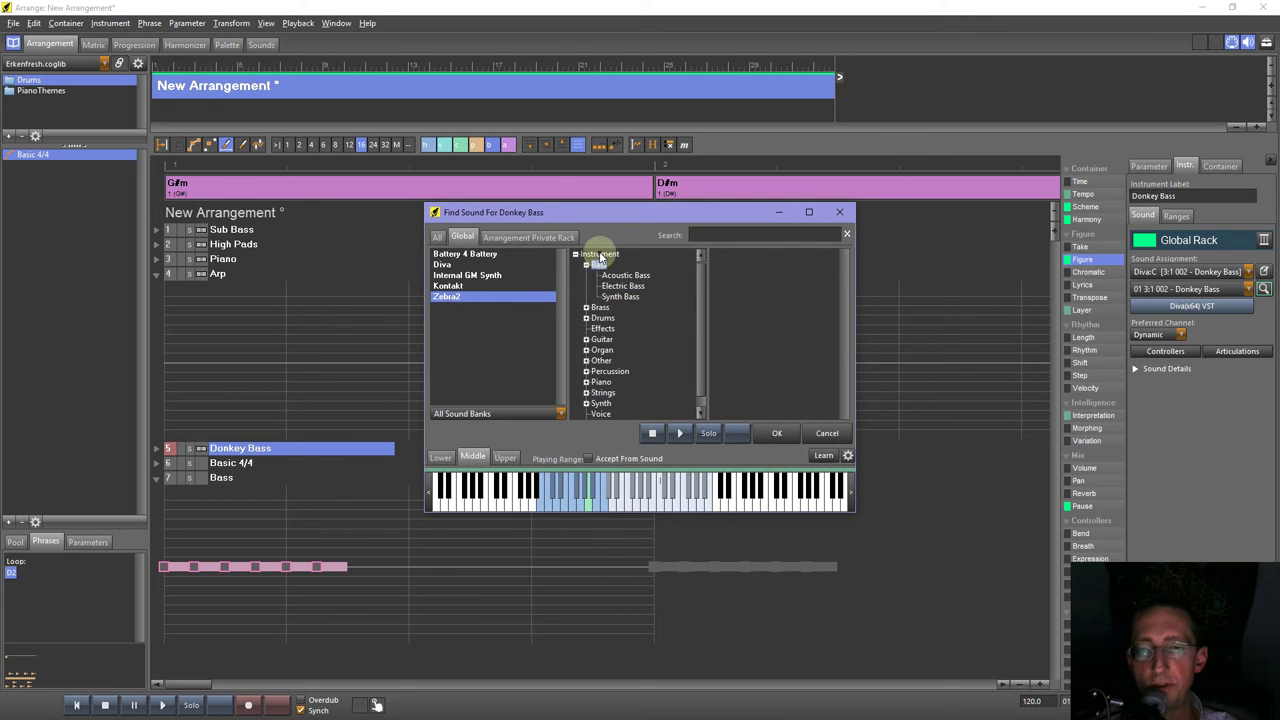
left_click(600, 256)
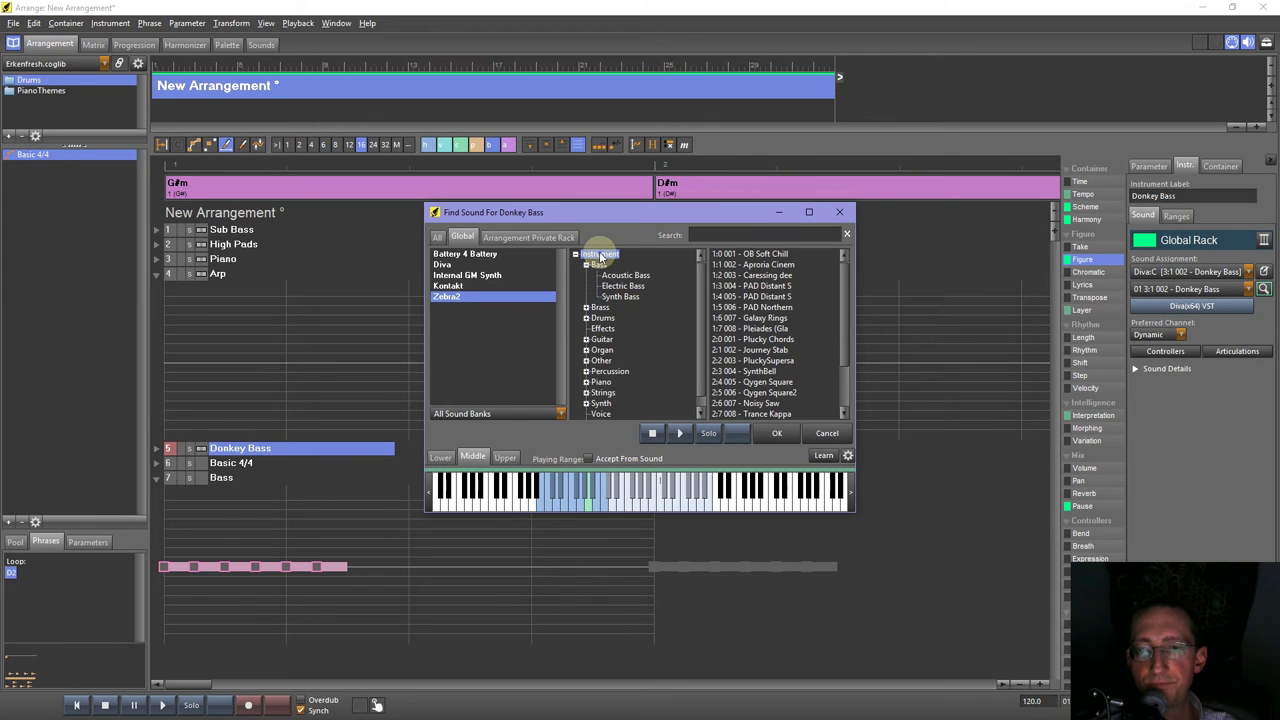
double_click(758, 372)
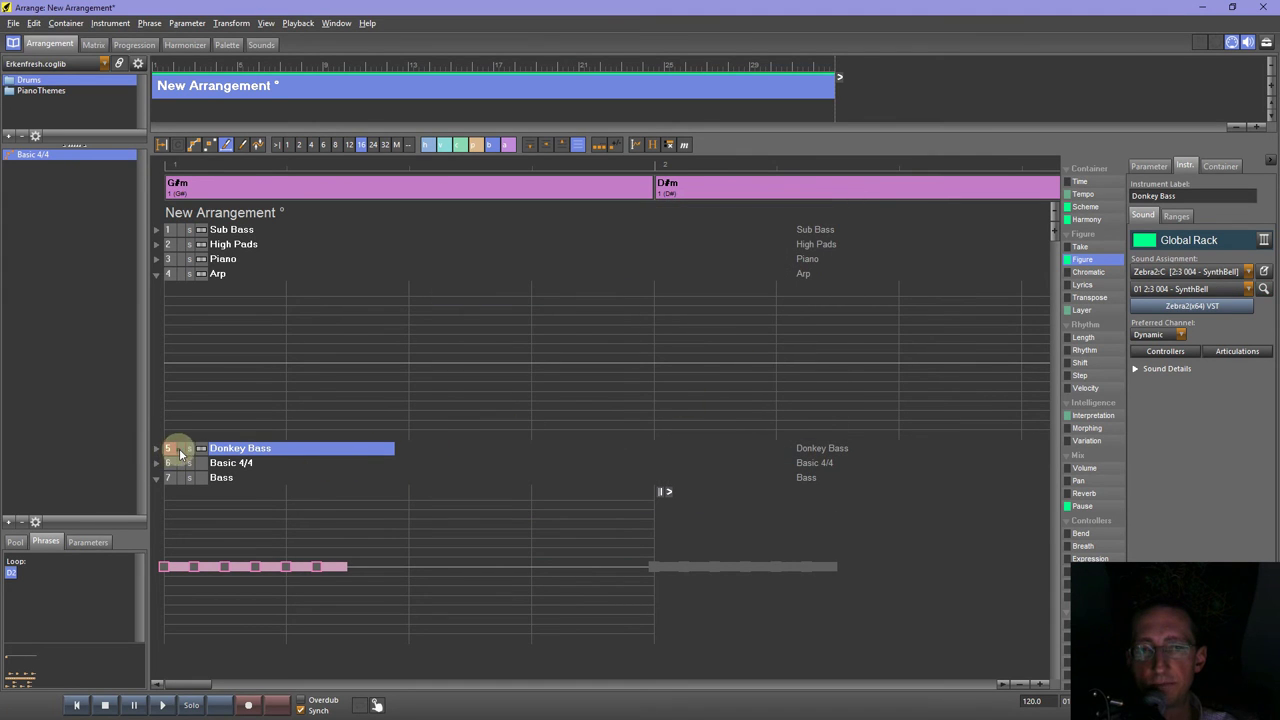
Assign the Diva electric bass sound 3:3 004 - Bass FM Hard to the Bass instrument.
left_click(224, 477)
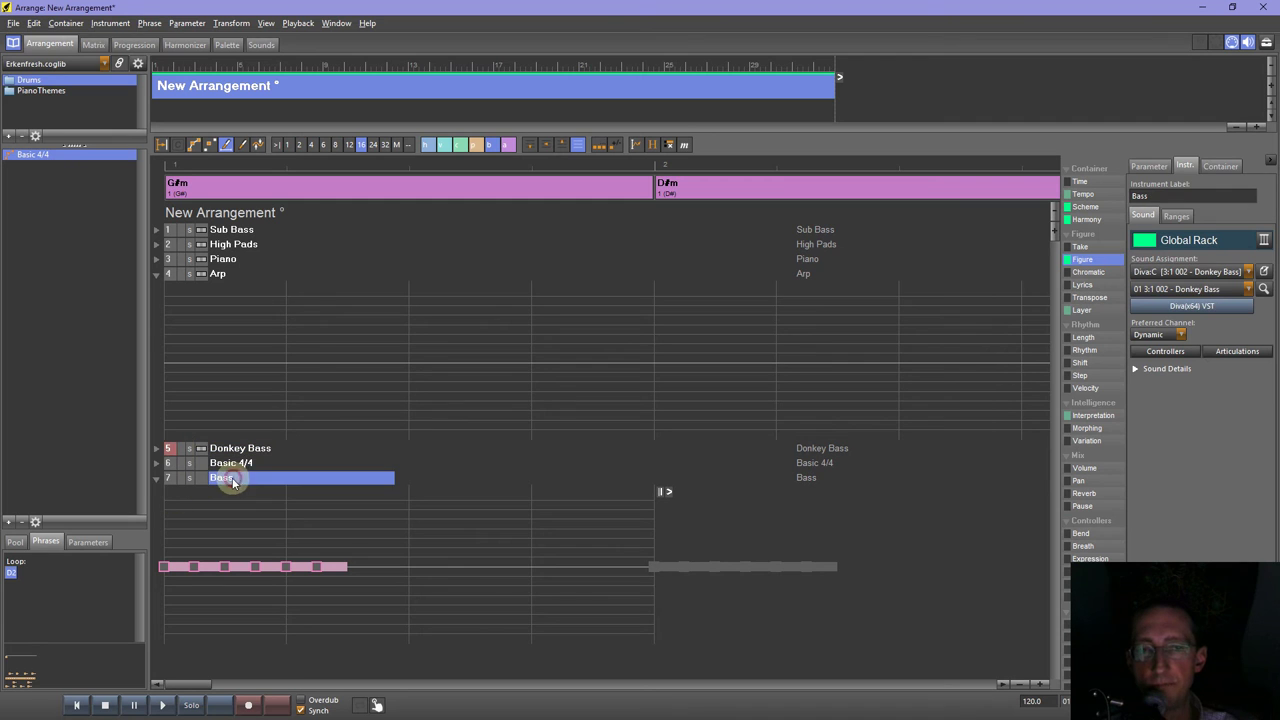
left_click(1260, 289)
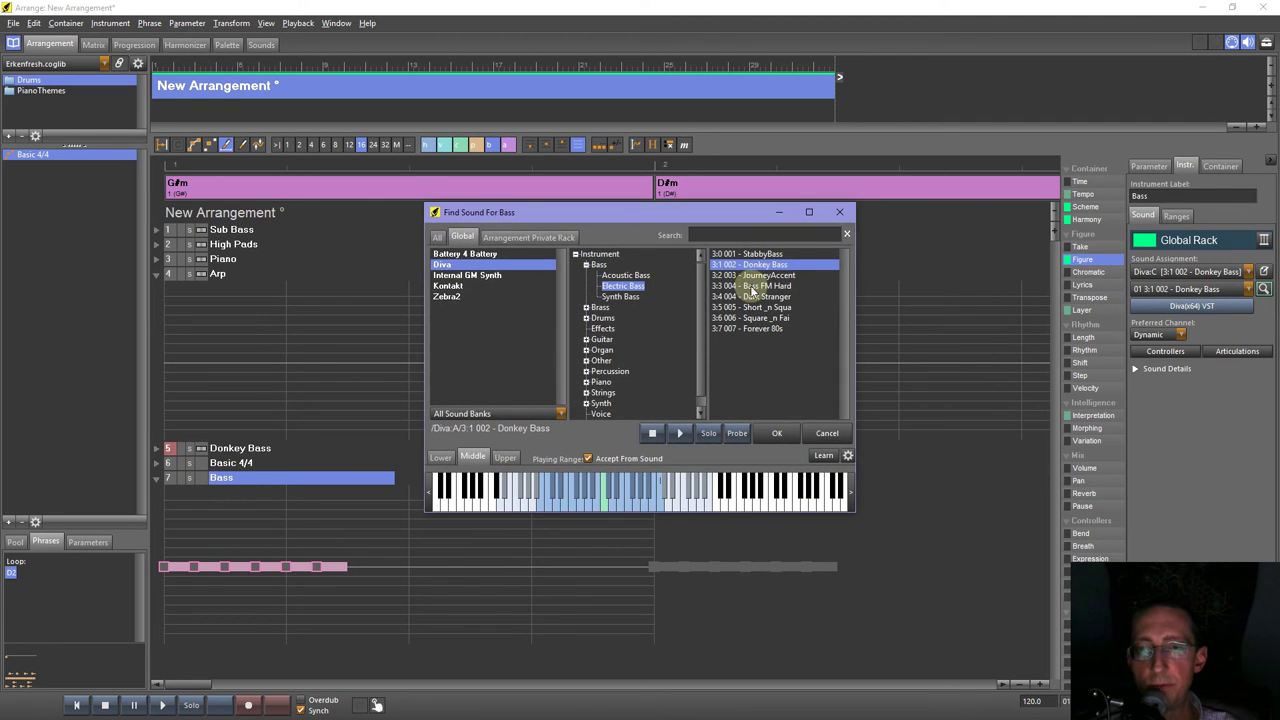
double_click(751, 287)
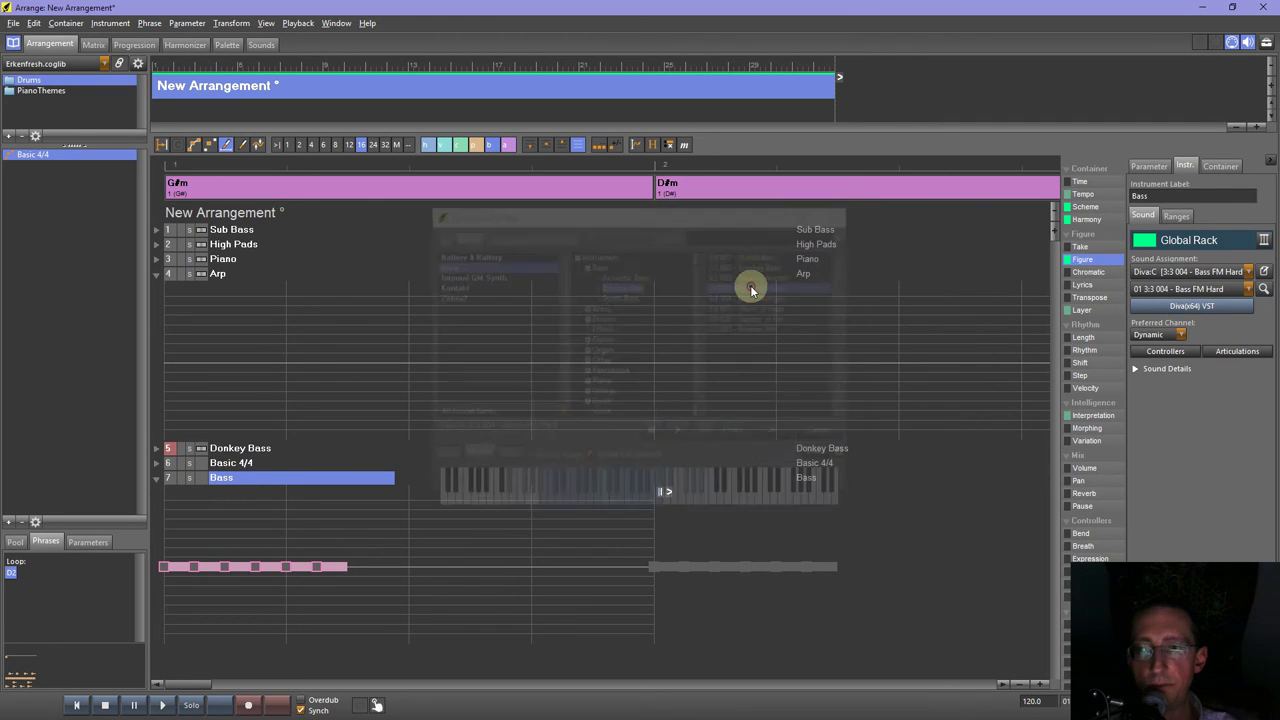
Set the Transpose value in the Arp's Diva plug-in to 24 again and close the plug-in.
left_click(224, 277)
left_click(1191, 306)
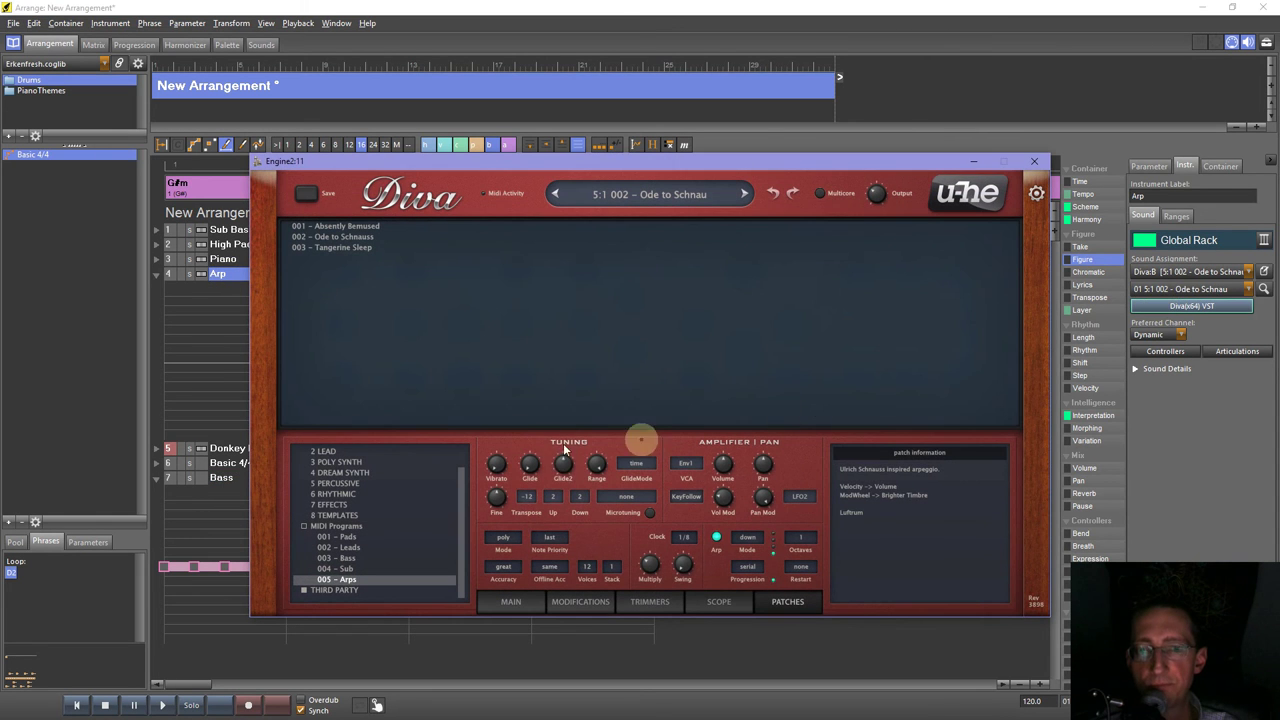
left_click(529, 499)
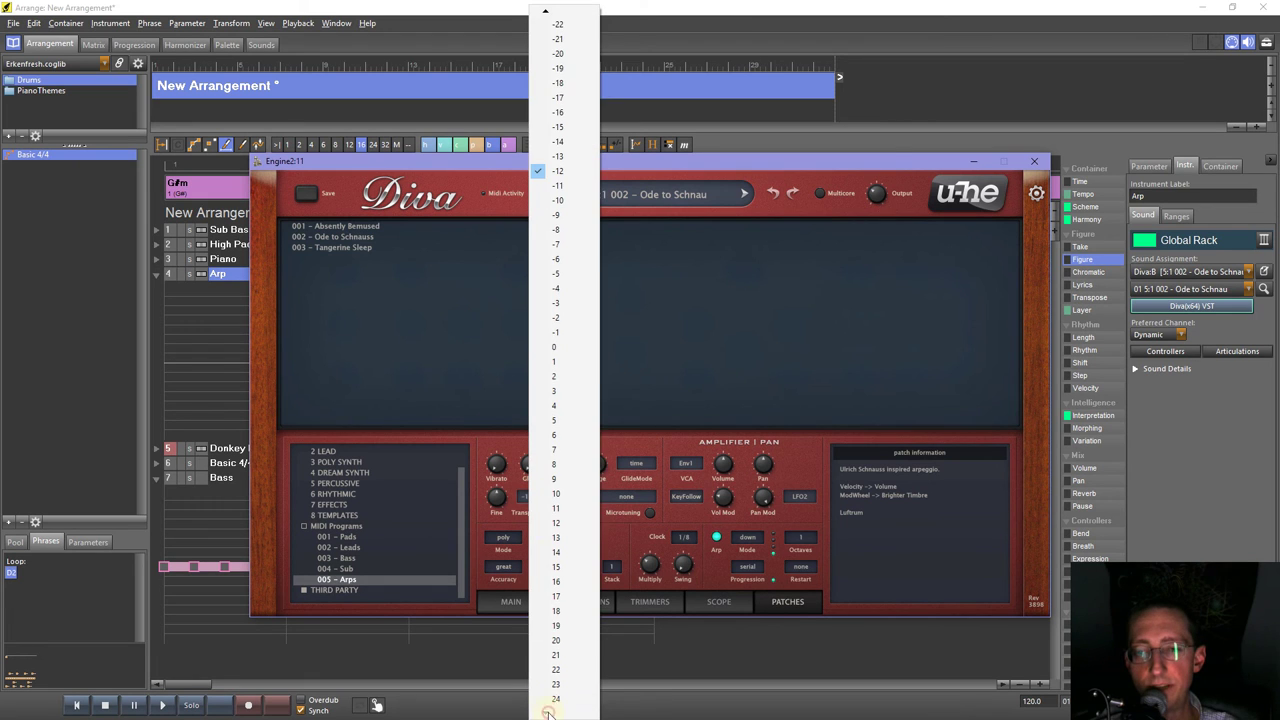
left_click(557, 698)
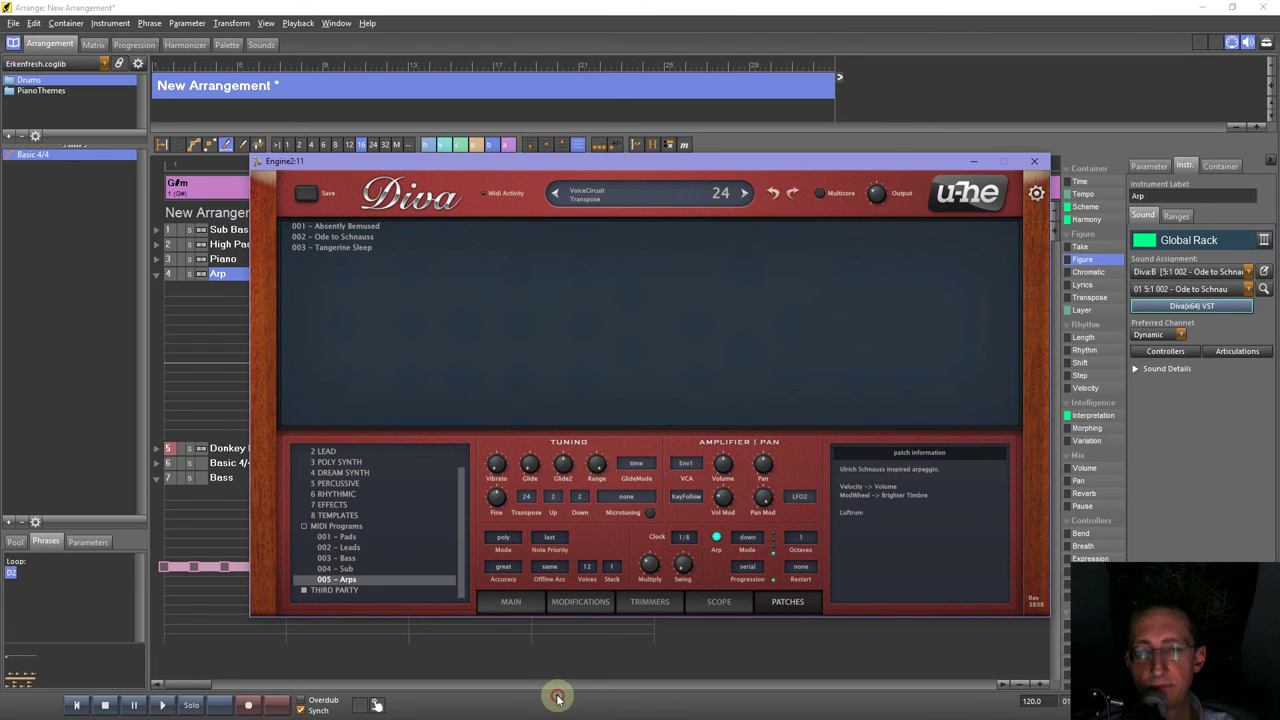
left_click(1040, 162)
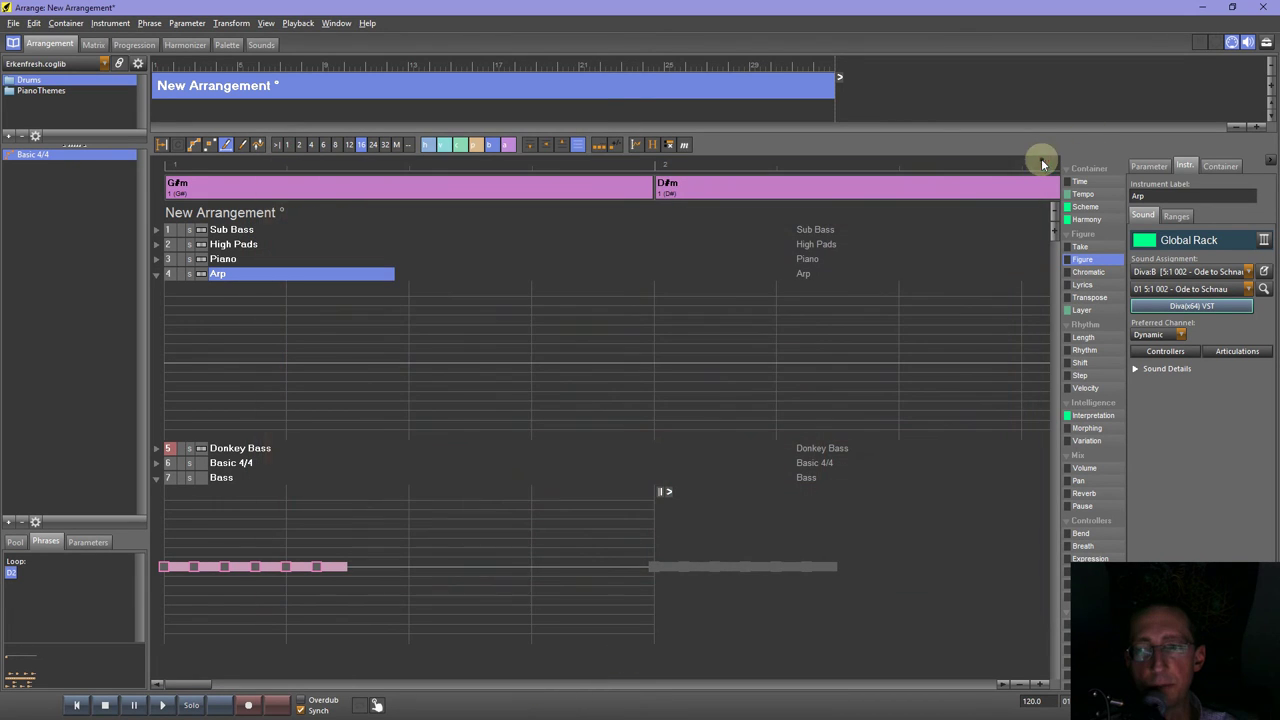
Set the Tune value in the High Pads' Zebra2 plug-in to 12 again and close the plug-in.
left_click(229, 245)
left_click(1191, 305)
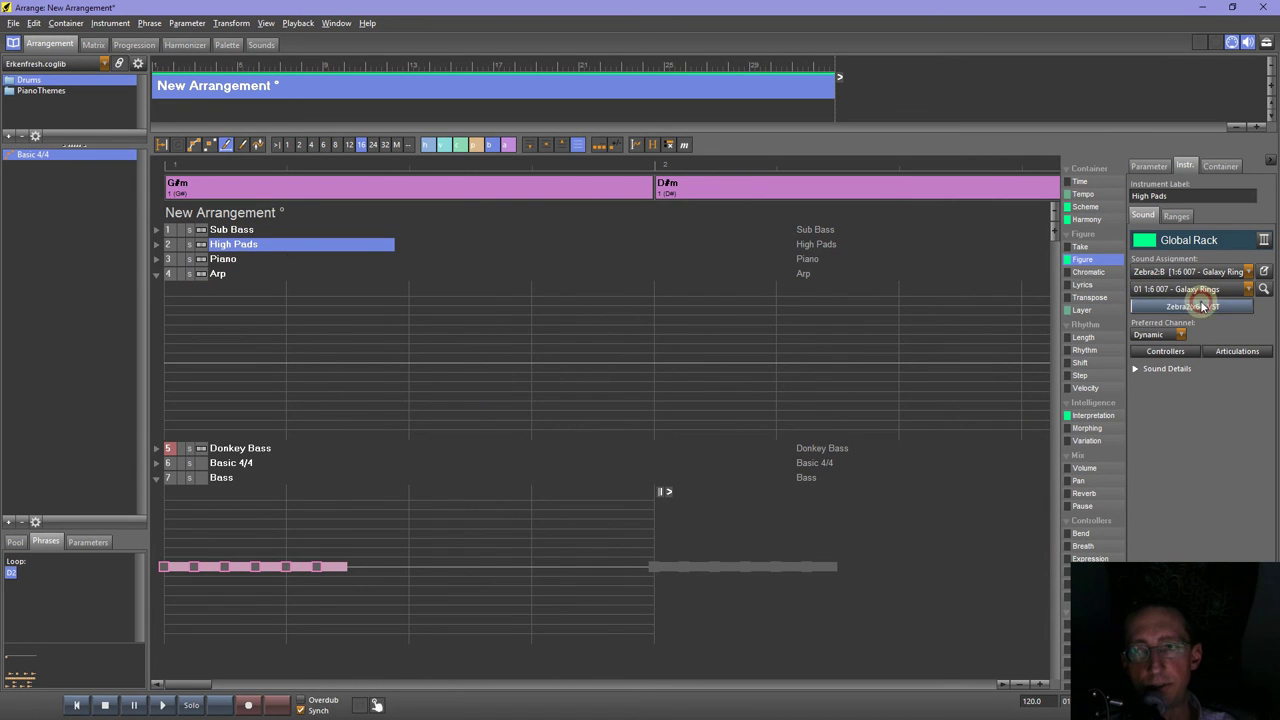
left_click(442, 533)
left_click(462, 552)
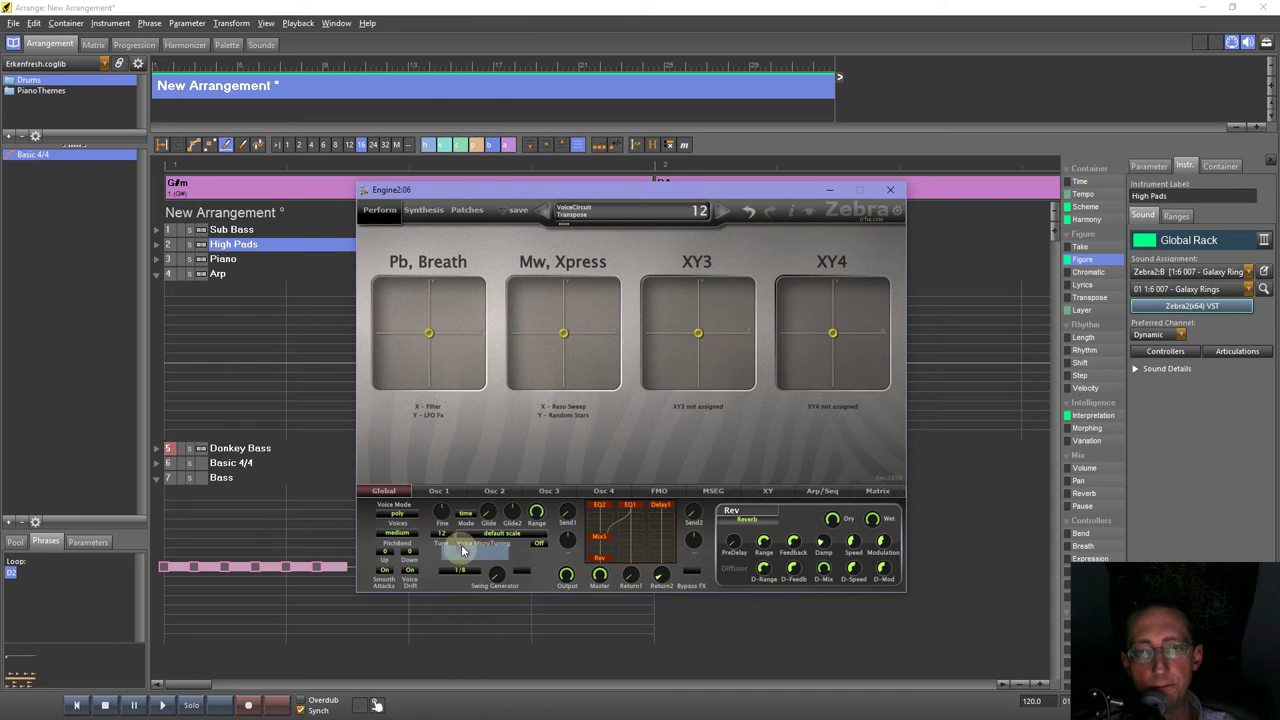
left_click(888, 191)
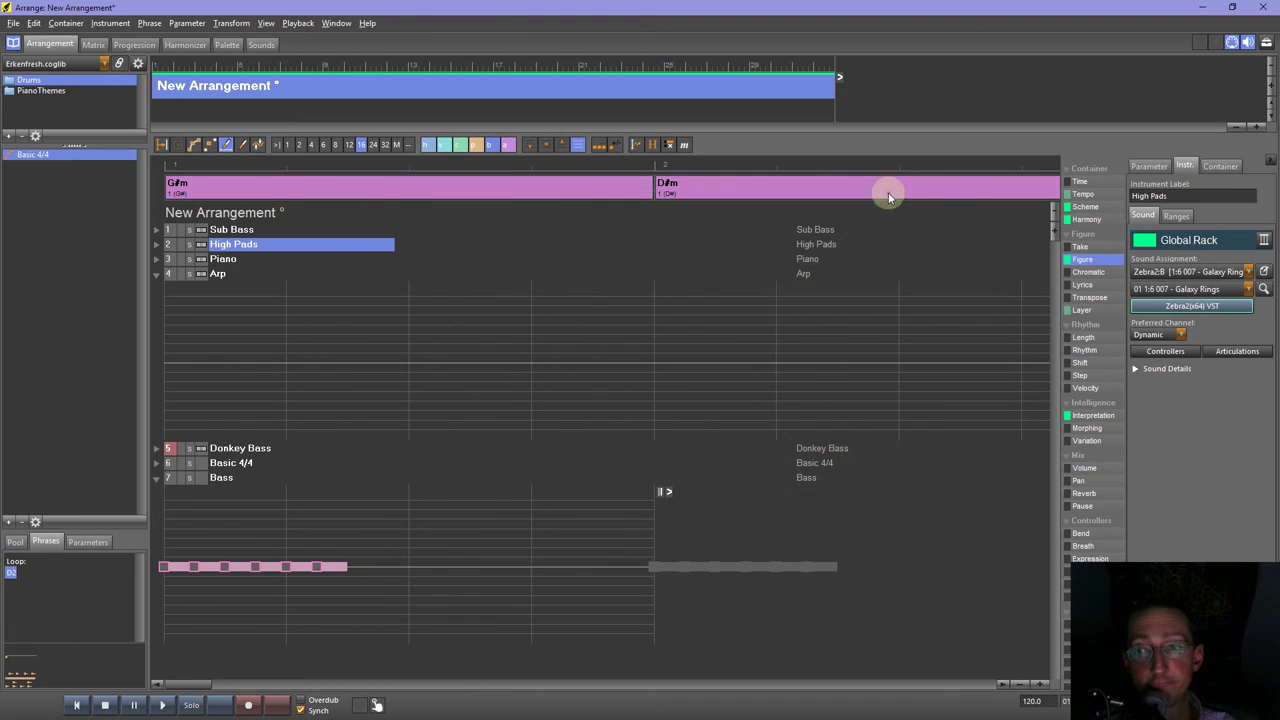
Listen to the Bass soloed and fill the rest of its one-bar figure with sixteenth notes on the centre line.
left_click(222, 274)
key("space")
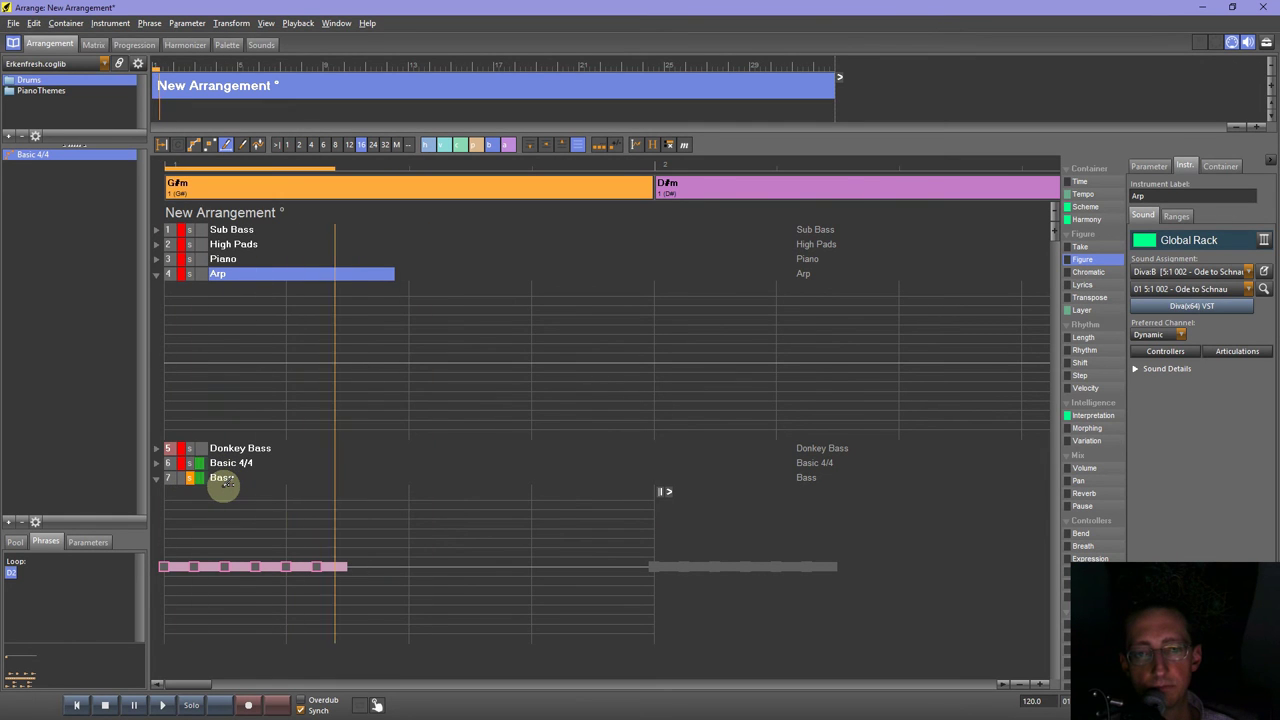
left_click_drag(357, 563, 654, 563)
Adjust the low limit of the Bass instrument's Lower playing range.
left_click(209, 144)
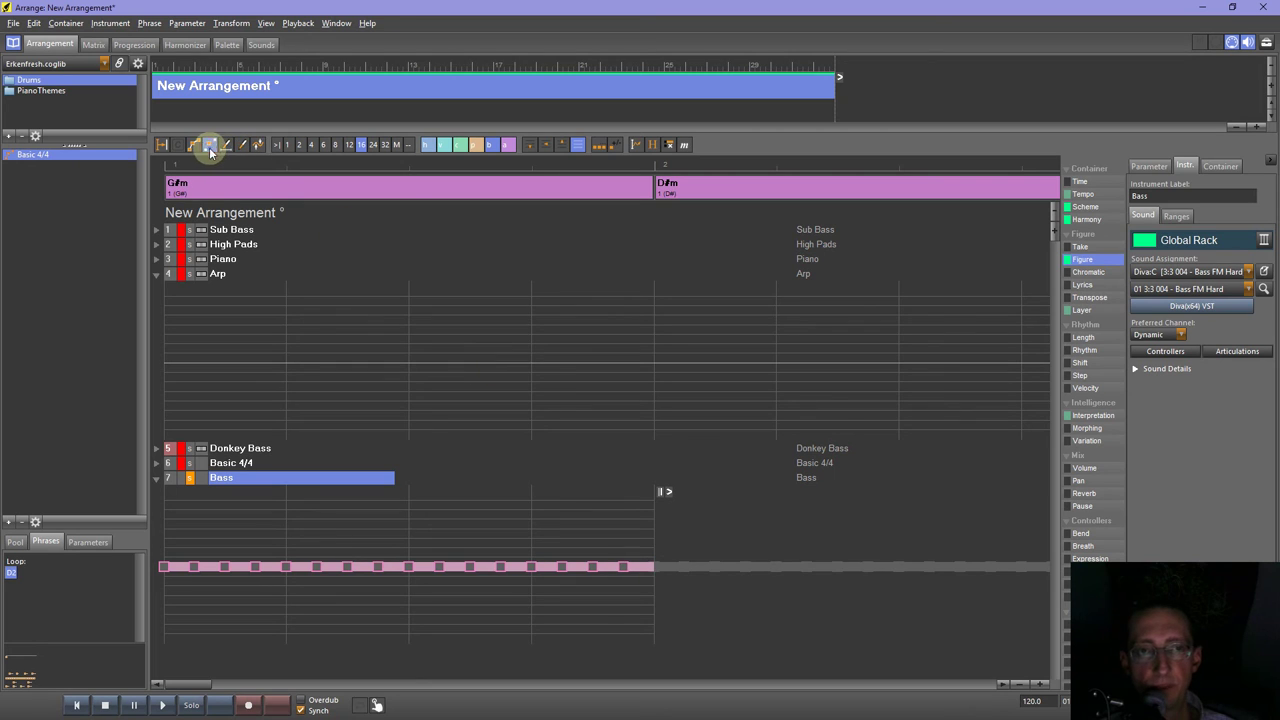
left_click(1177, 218)
left_click_drag(1165, 478, 1168, 430)
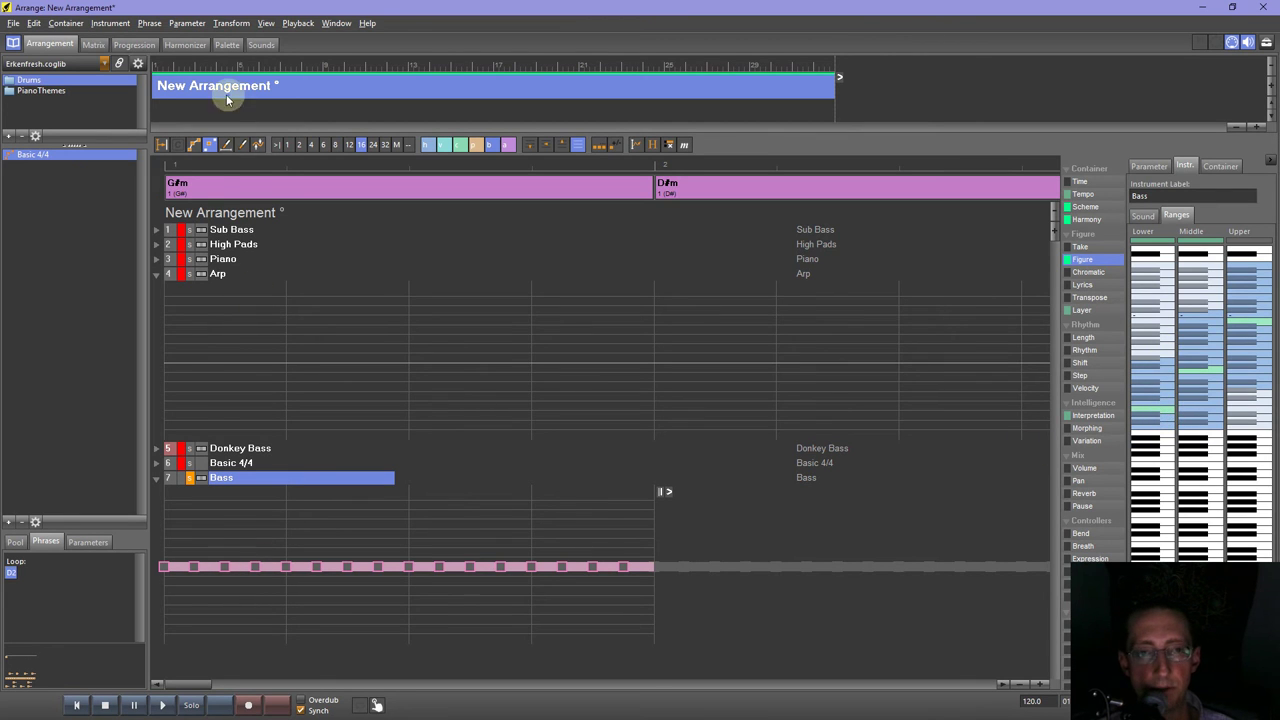
Raise the fourth, seventh, twelfth and fifteenth sixteenth notes of the Bass figure to seven lines above the centre line.
left_click(267, 570)
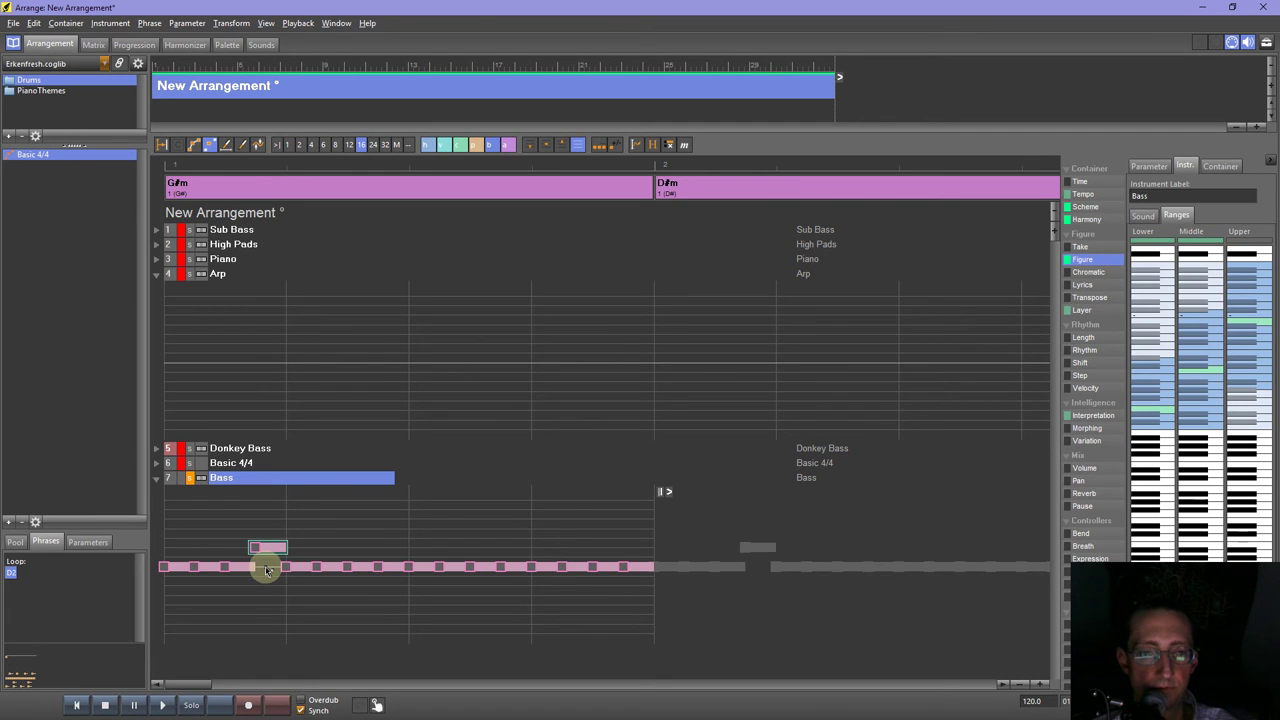
left_click(366, 569)
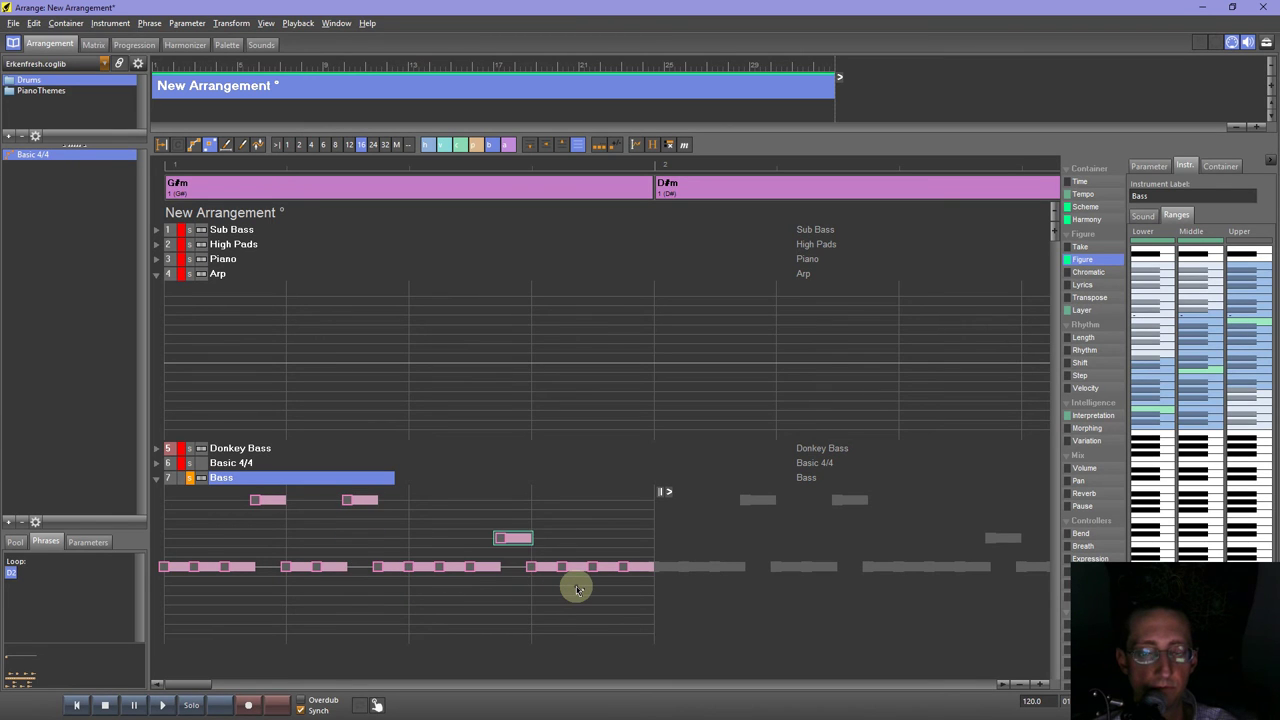
left_click(604, 570)
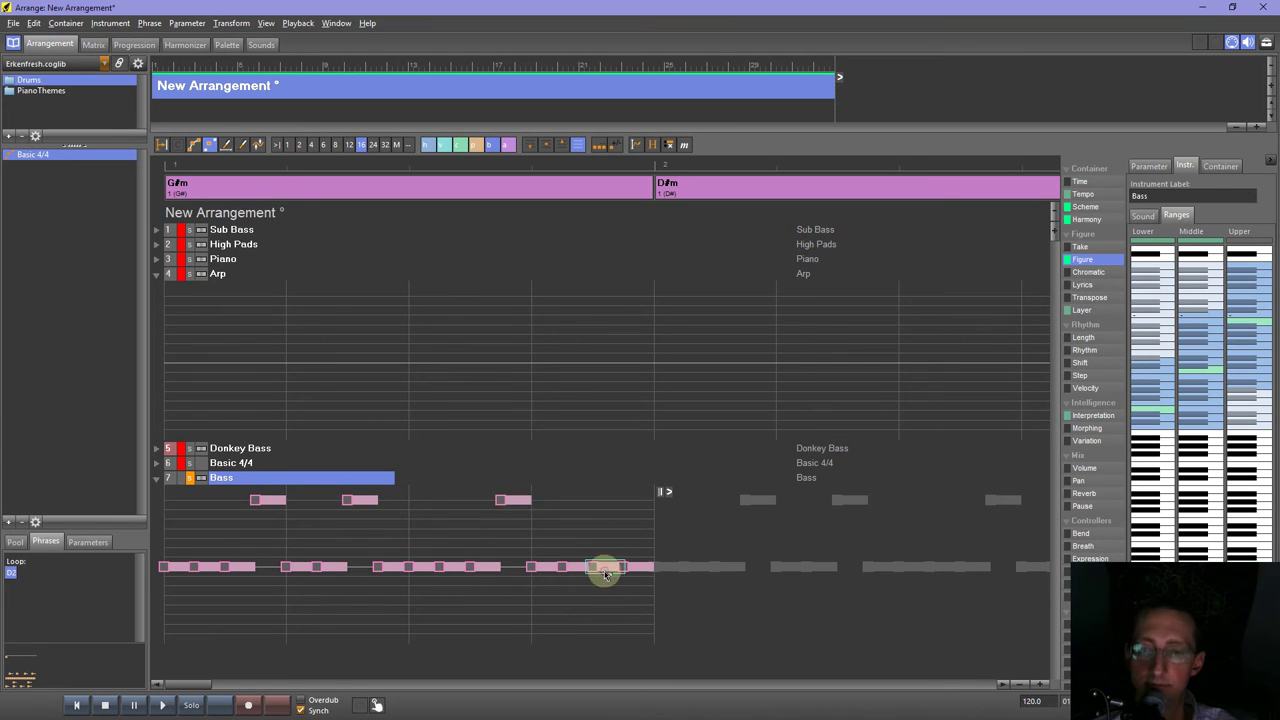
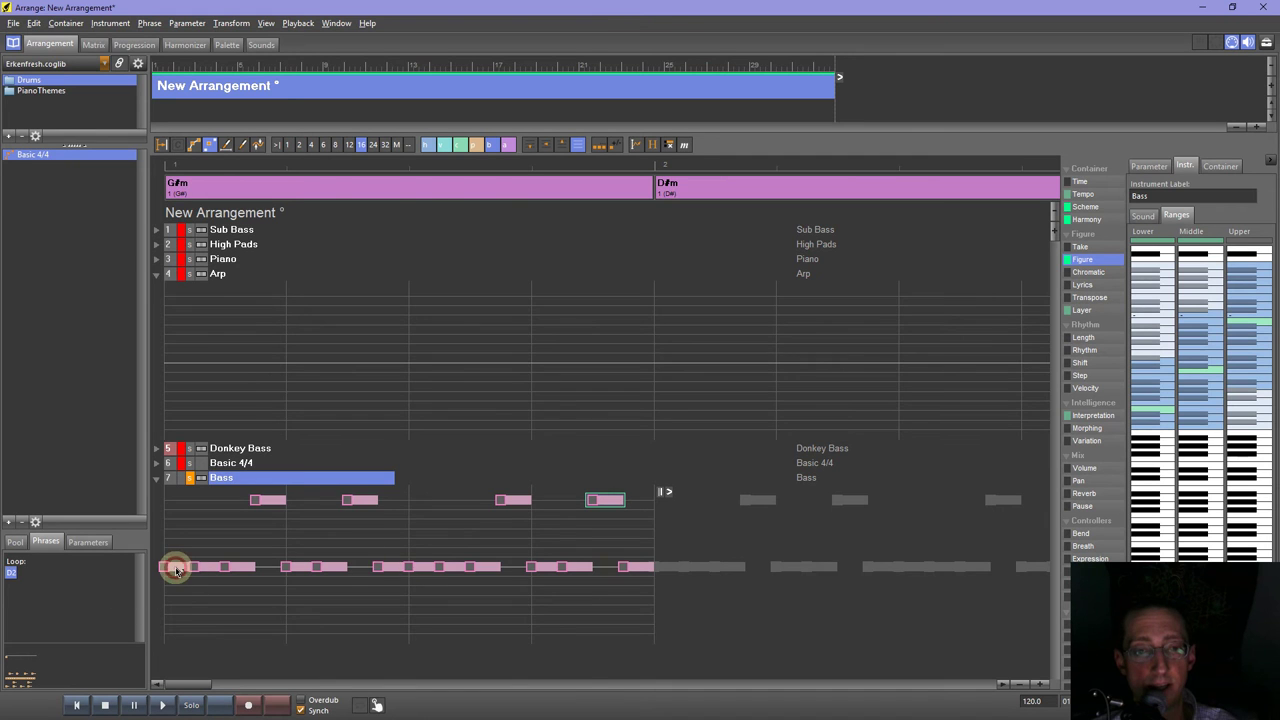
Turn the four on-beat sixteenths of the Bass figure into rests and play the arrangement with the Bass unsoloed.
scroll(176, 570, "down", 3)
scroll(177, 437, "up", 3)
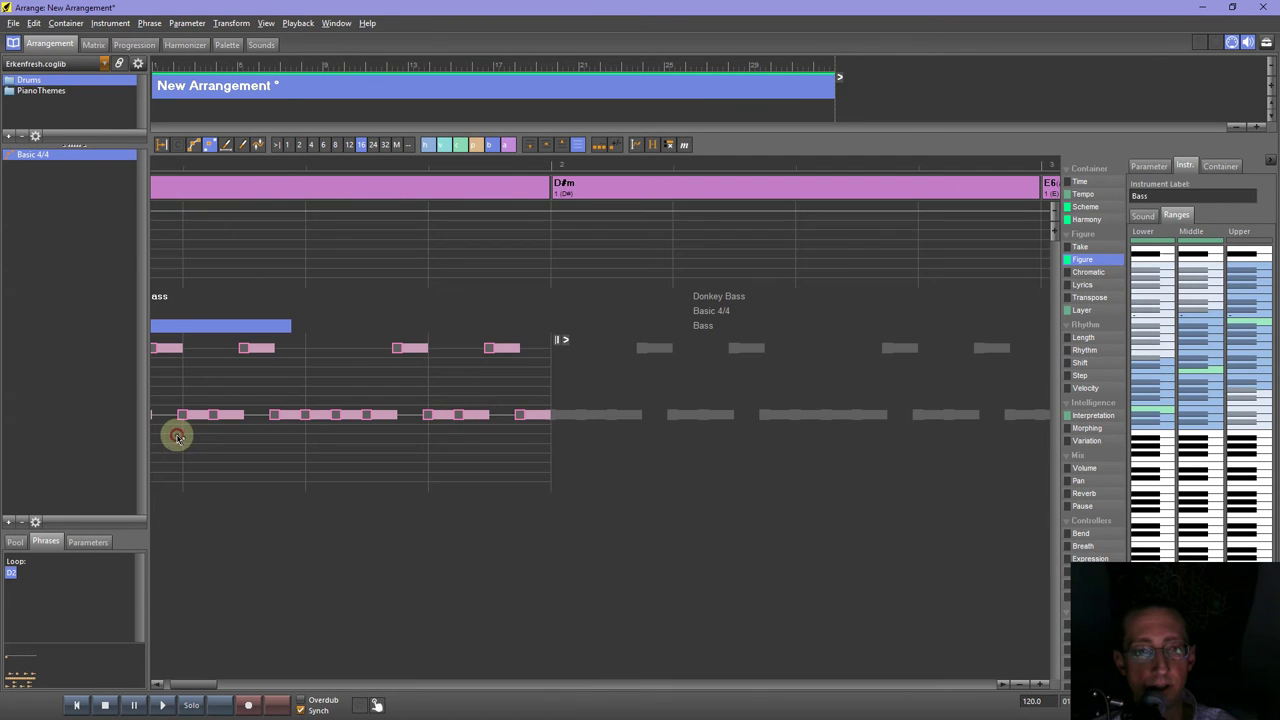
left_click_drag(194, 688, 171, 686)
scroll(297, 611, "up", 3)
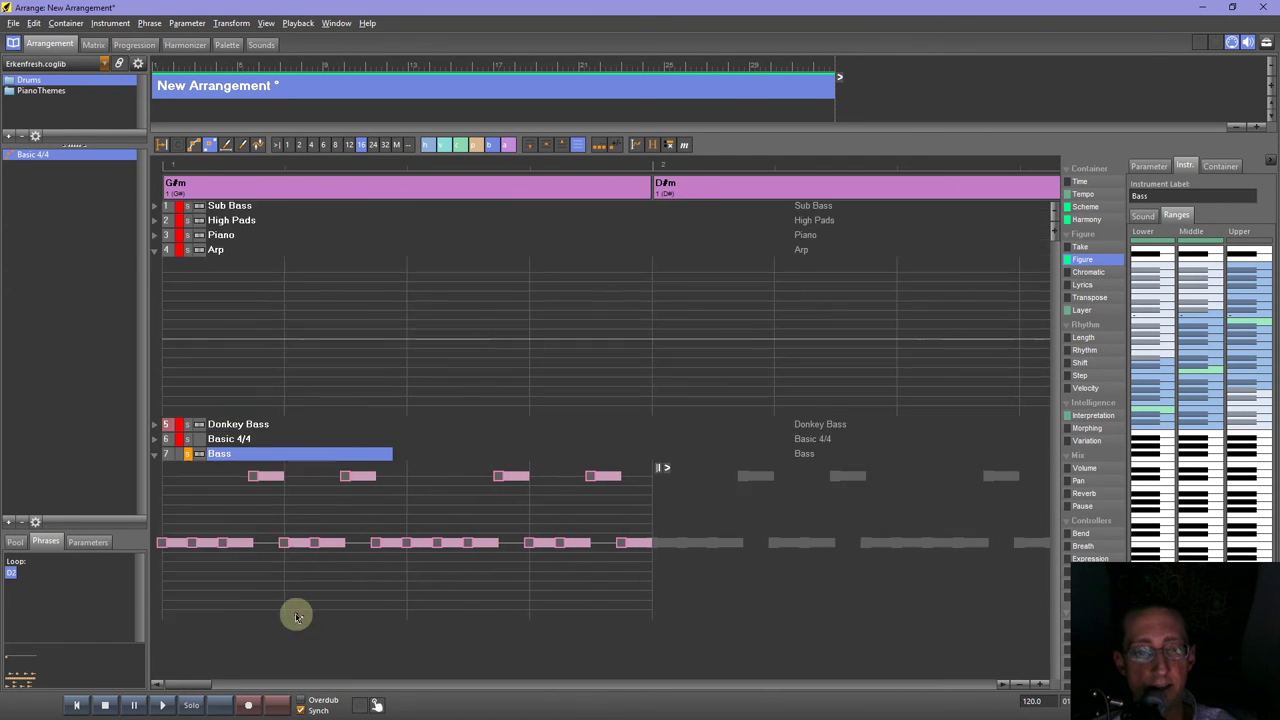
left_click_drag(174, 570, 545, 570)
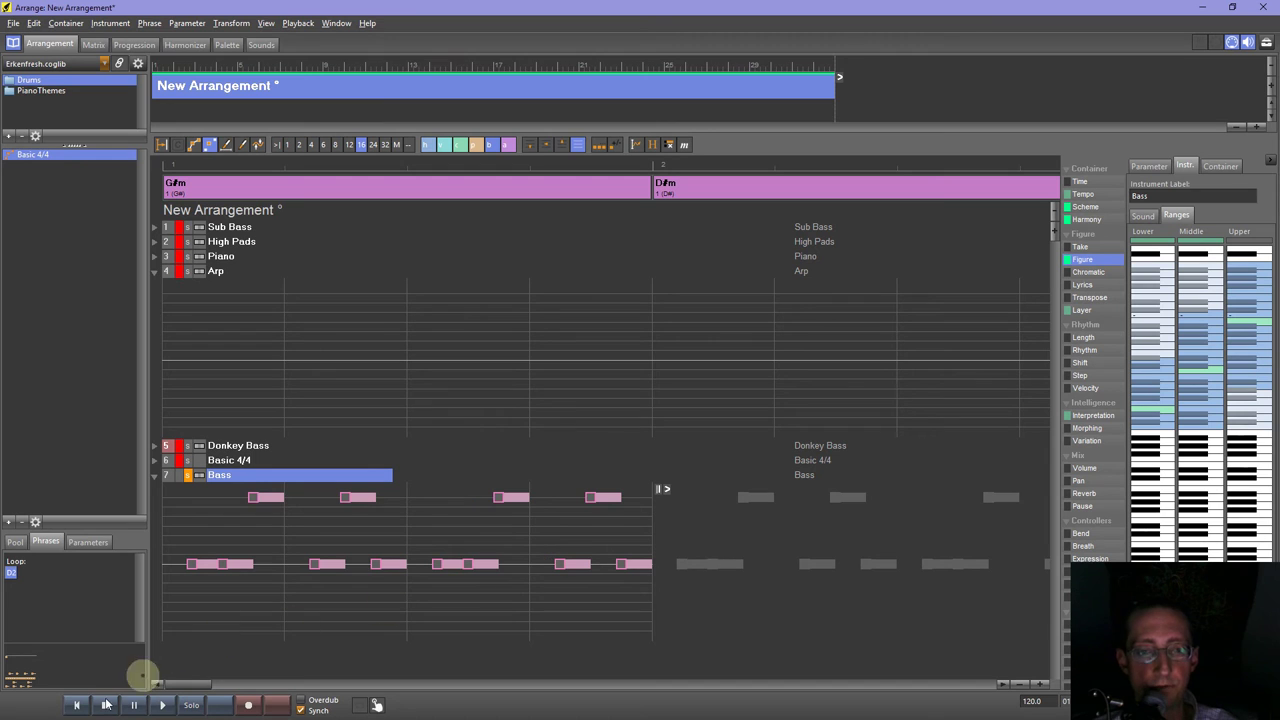
left_click(163, 705)
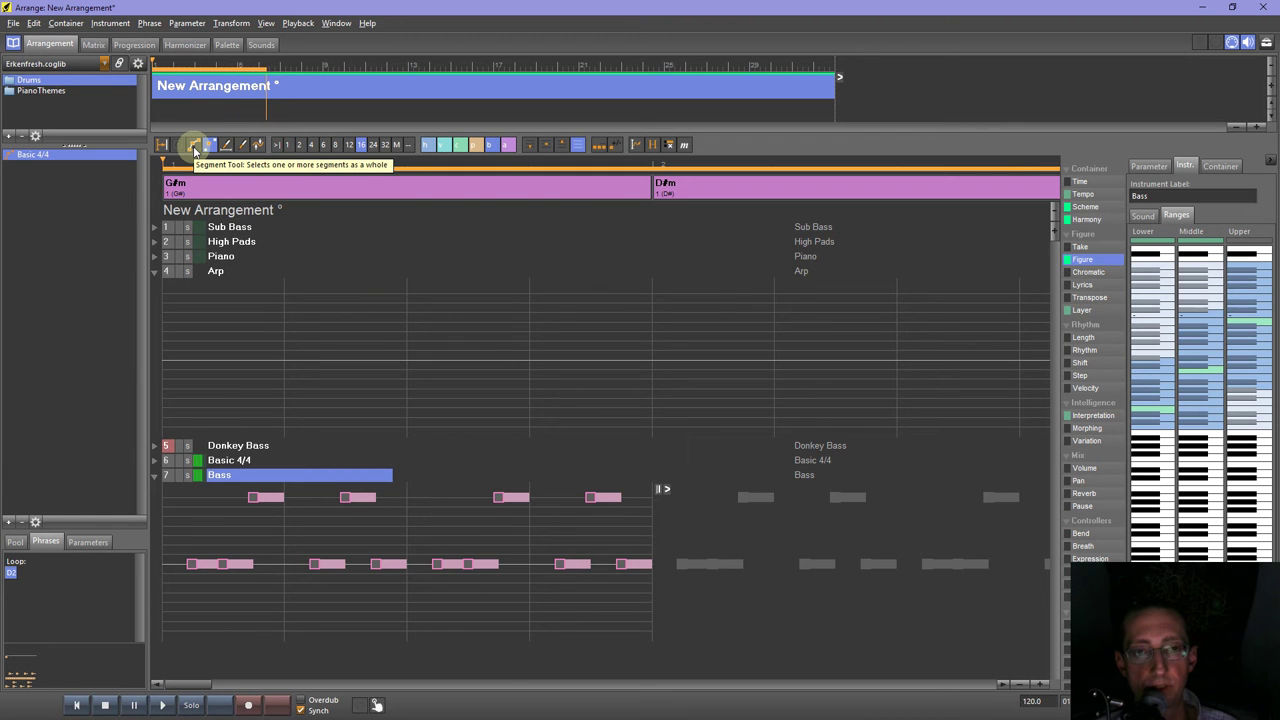
Try to lengthen all the Bass figure's notes together, and undo the lengthening each time.
left_click_drag(171, 593, 700, 452)
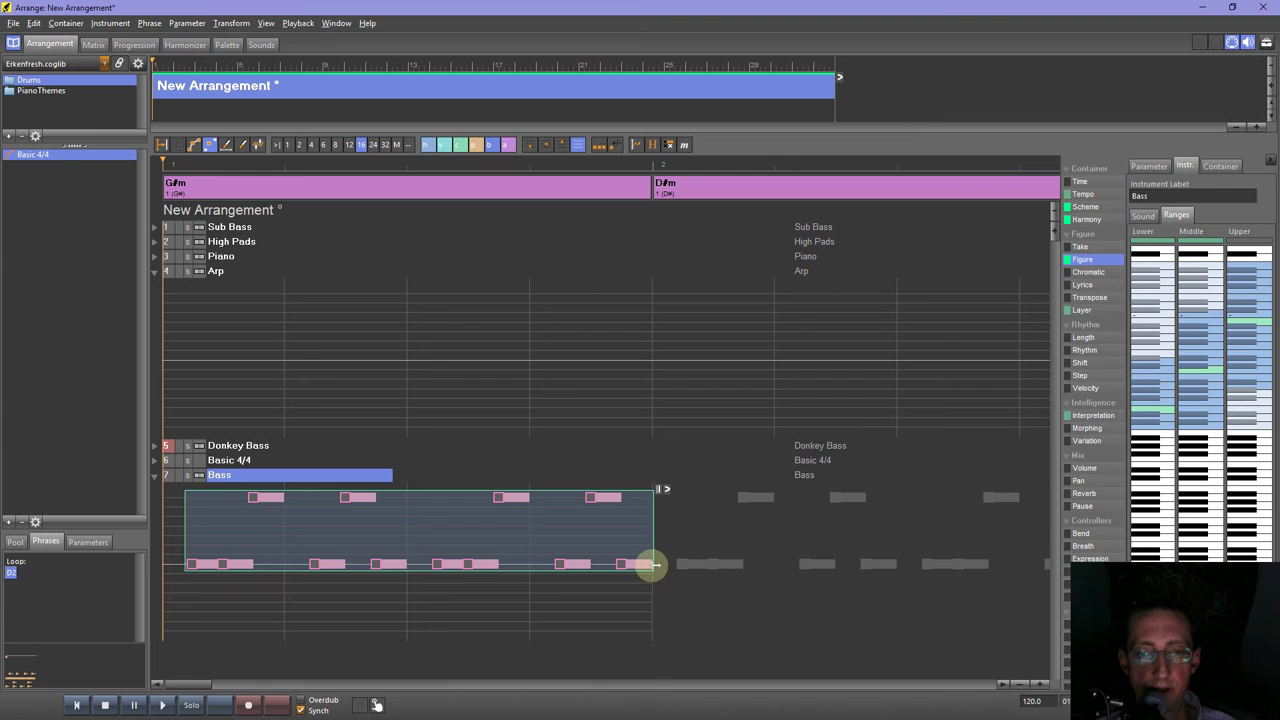
left_click(644, 566)
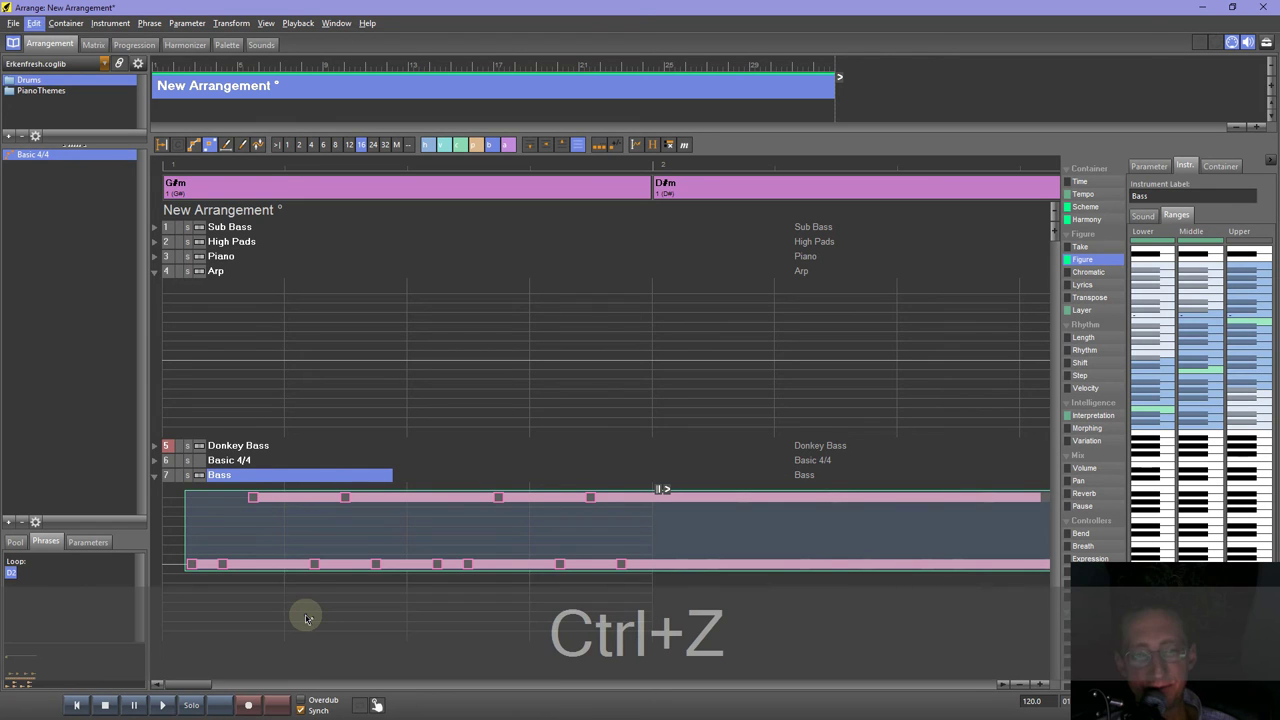
key("ctrl+z")
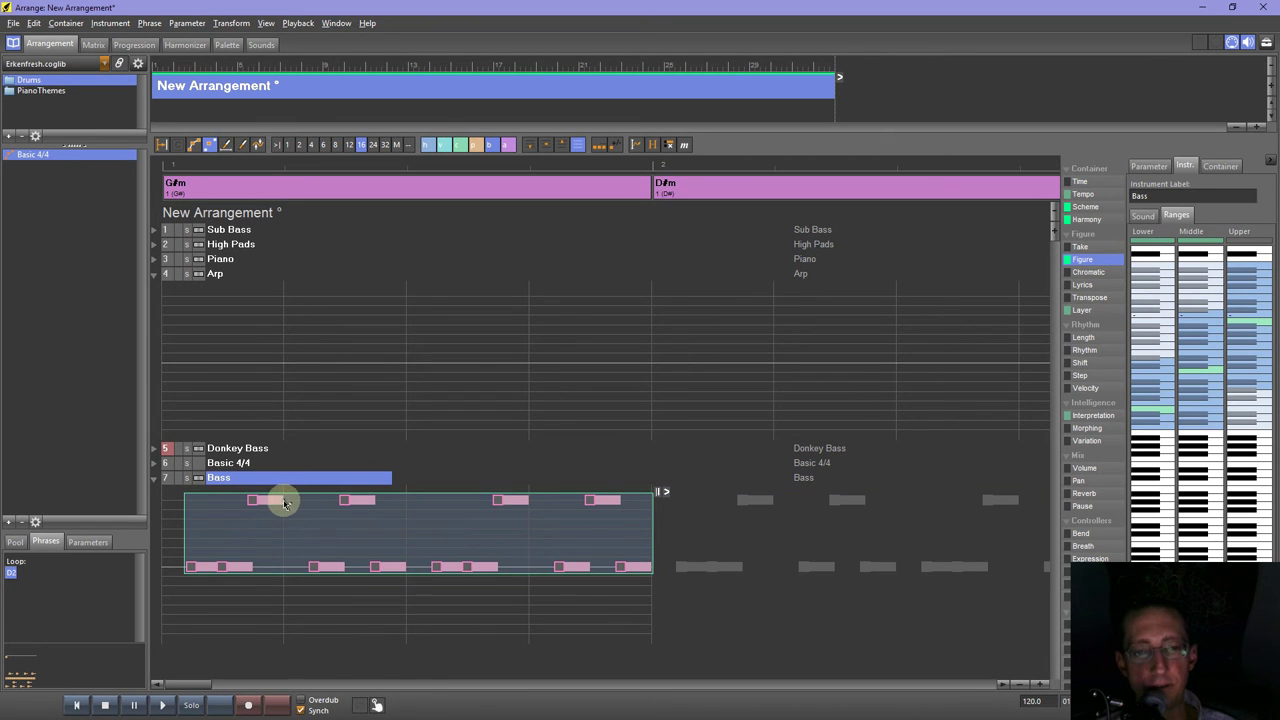
left_click(639, 568)
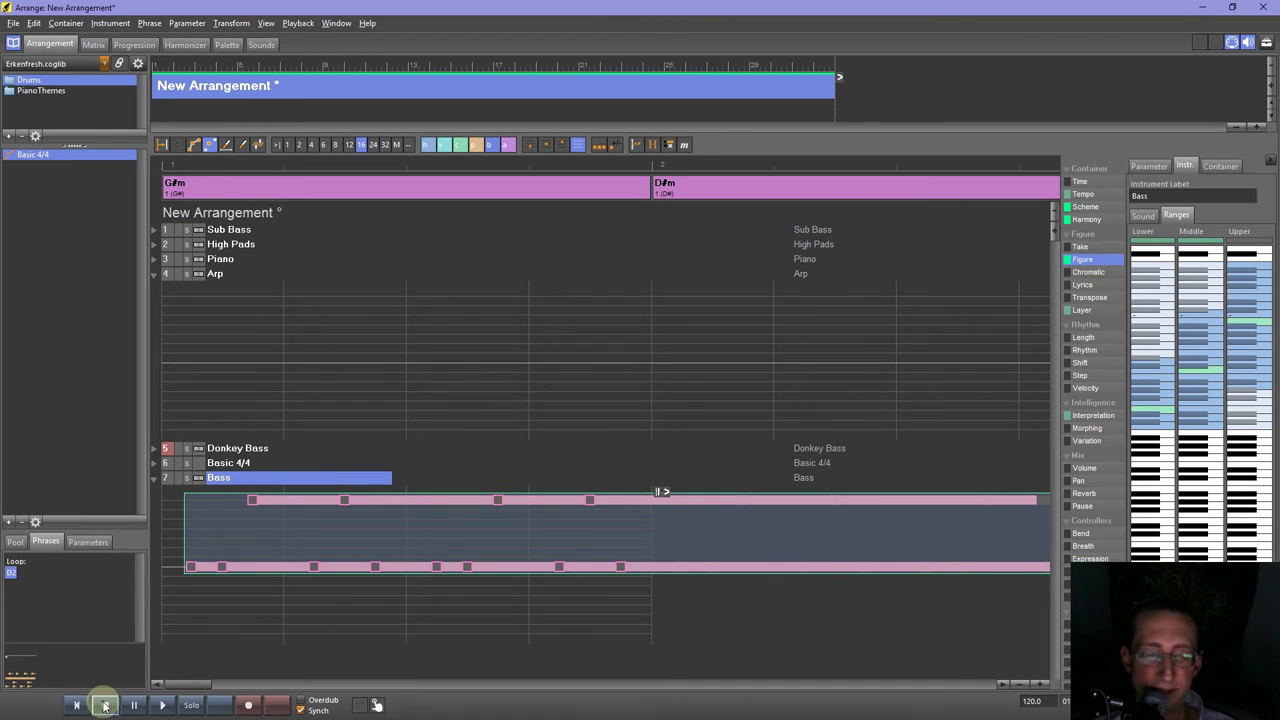
key("ctrl+z")
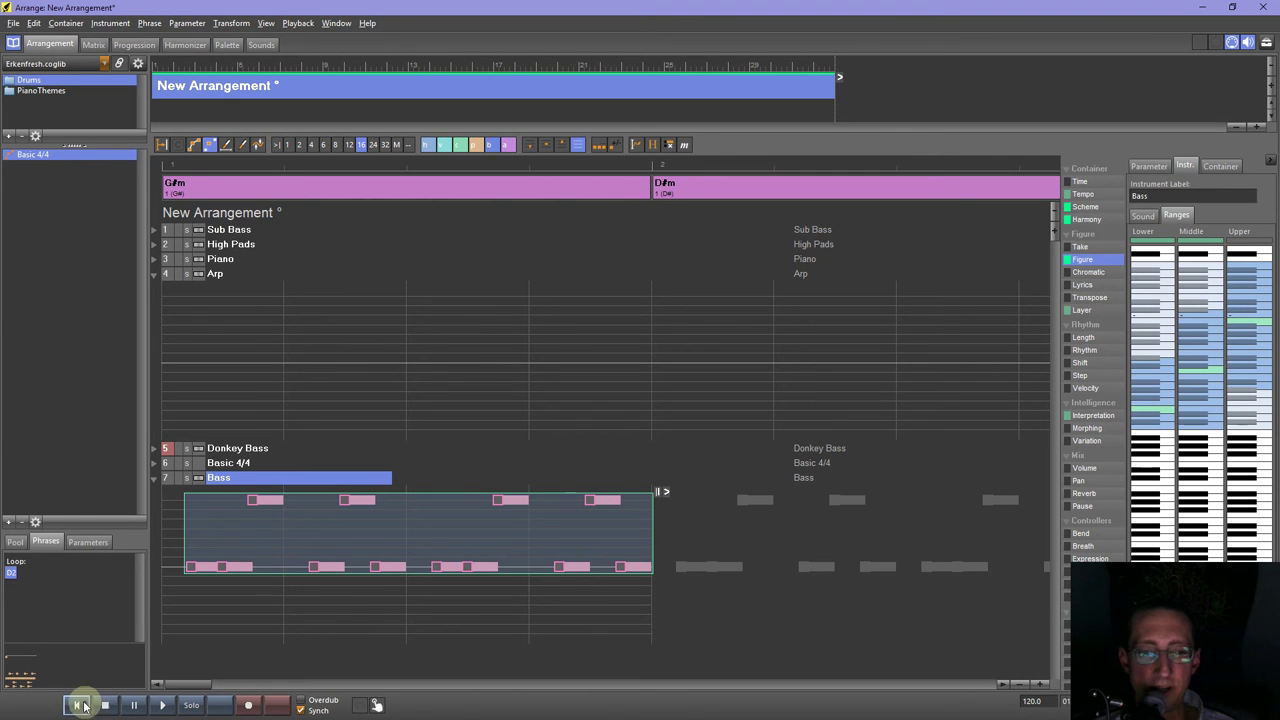
Play the arrangement, then place the Bass figure's third sixteenth two lines and its fourth three lines above the centre line.
left_click(158, 705)
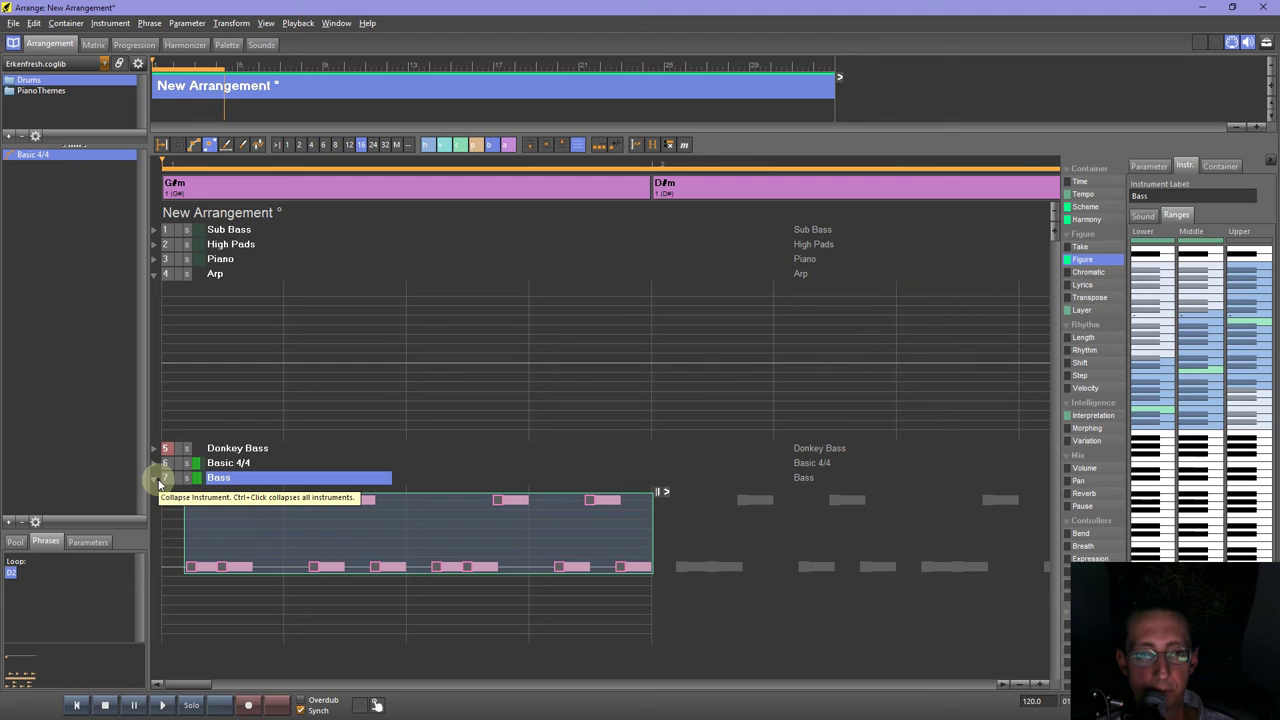
left_click_drag(323, 517, 336, 528)
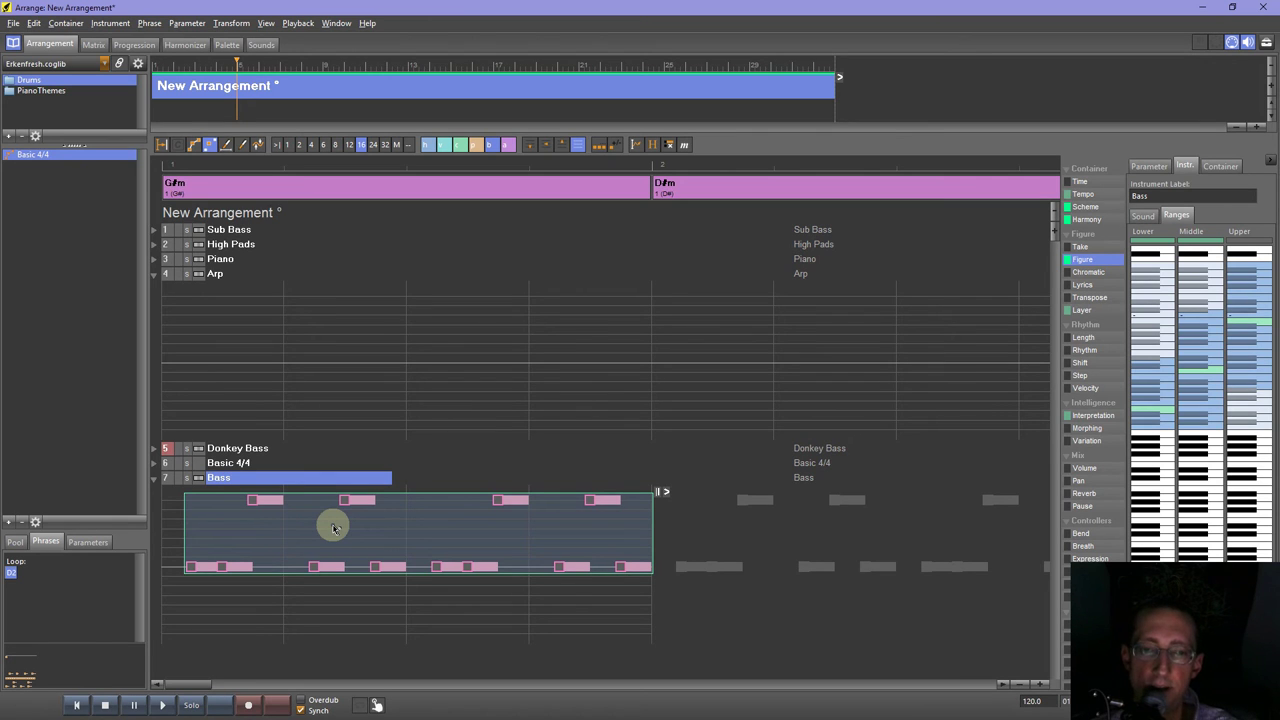
left_click(240, 571)
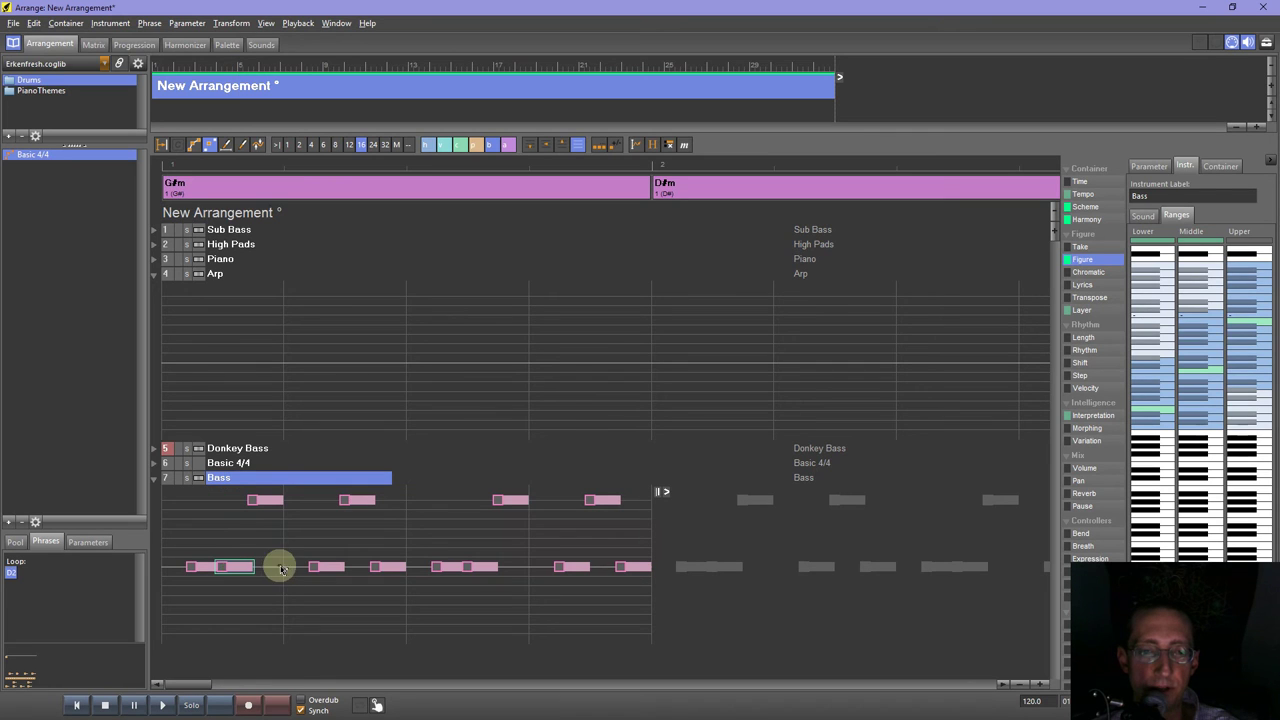
key("Up")
key("Up")
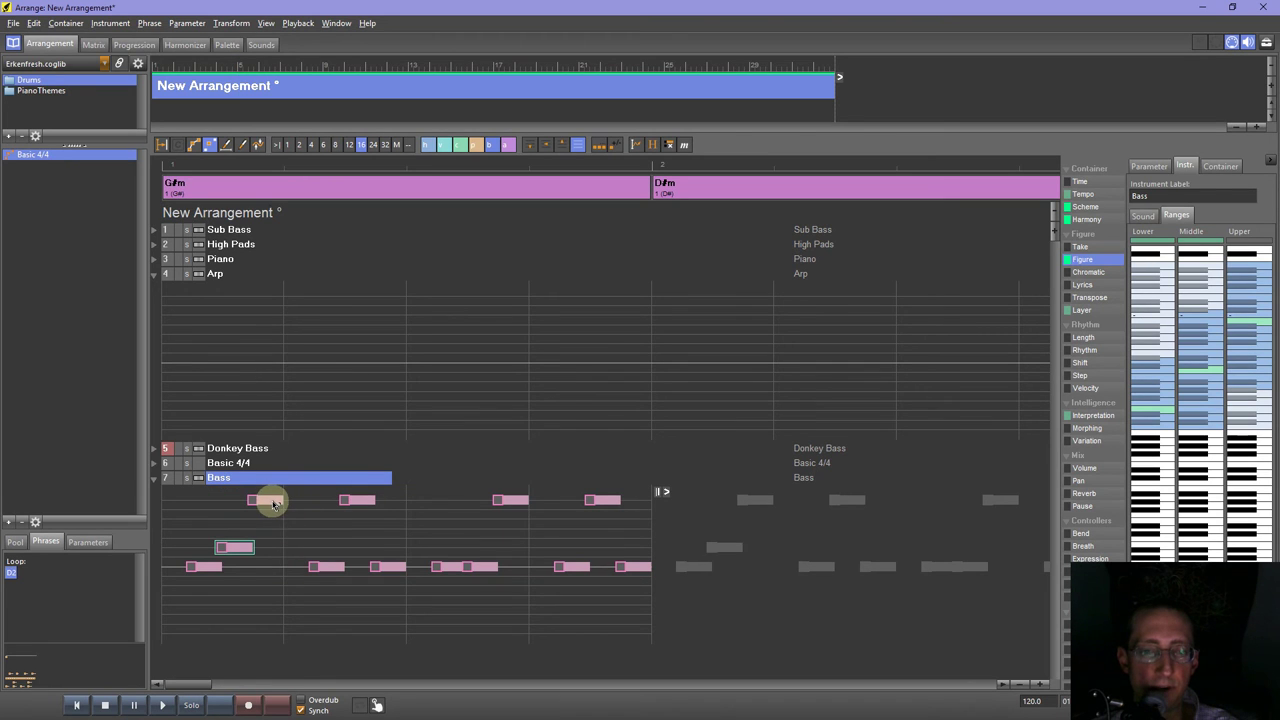
key("Down")
key("Down")
key("Down")
key("Down")
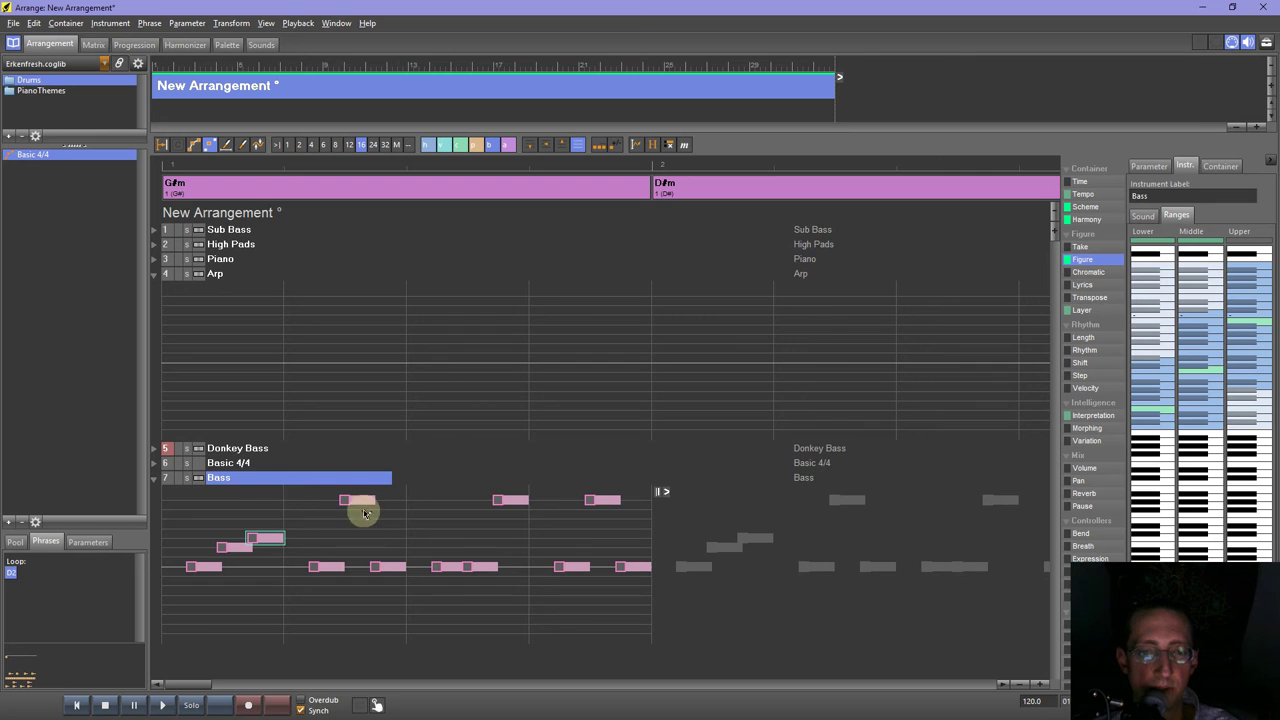
Move the Bass figure's seventh sixteenth to one line above the centre line and the eighth to one line below it.
left_click(359, 501)
key("Down")
key("Down")
key("Down")
key("Down")
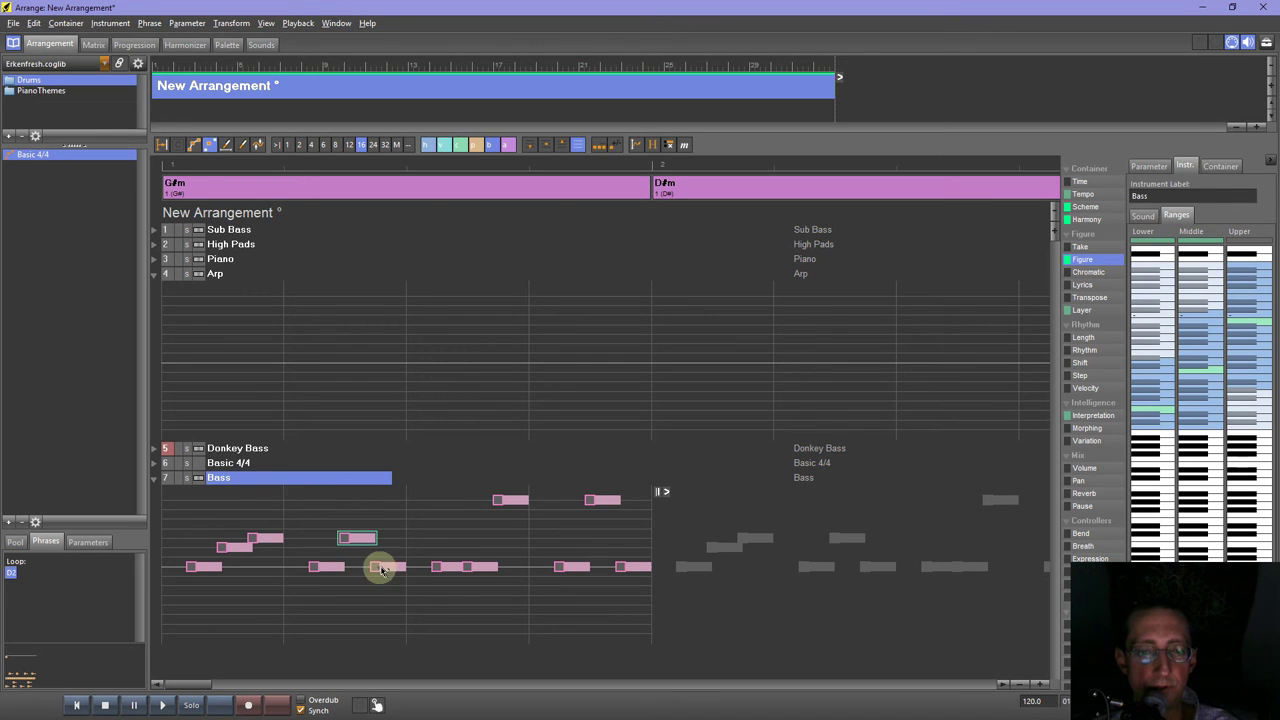
key("Down")
left_click(361, 541)
key("Down")
key("Down")
Move the Bass figure's eleventh sixteenth to four lines and the twelfth to two lines above the centre line.
left_click(480, 566)
key("Up")
key("Up")
key("Up")
key("Up")
left_click(512, 502)
key("Down")
key("Down")
key("Down")
key("Down")
key("Down")
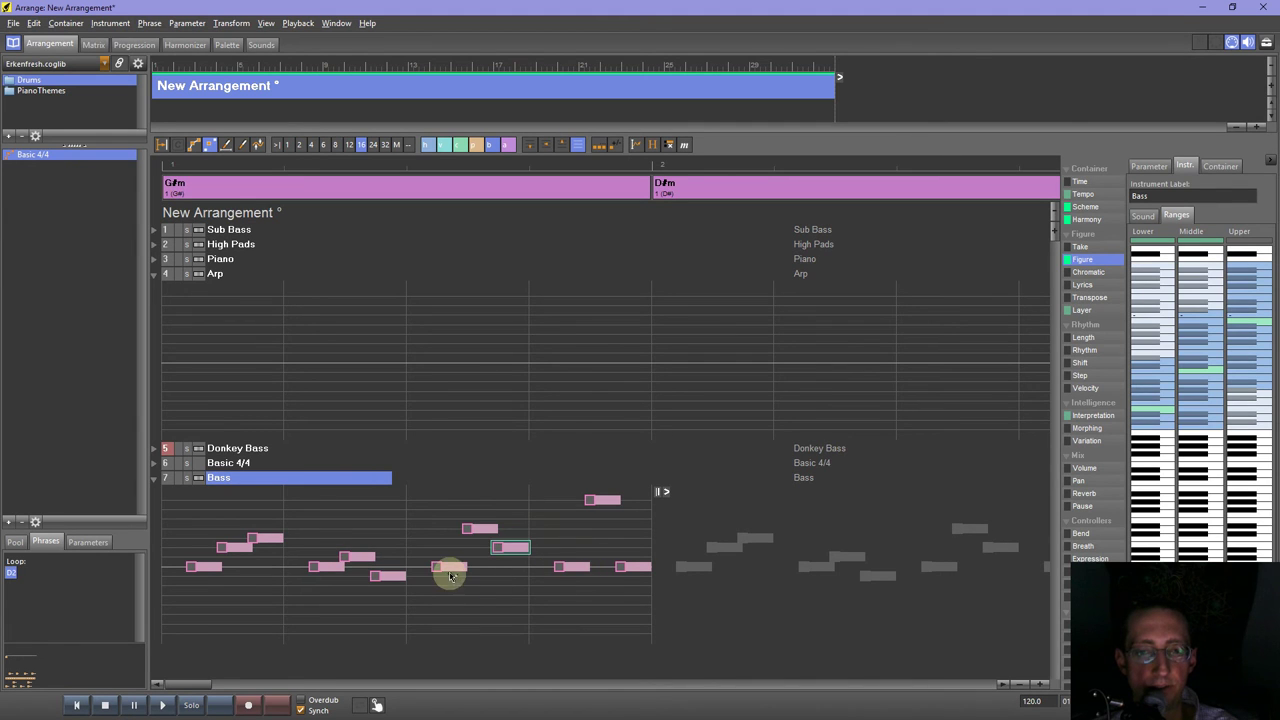
Place the Bass figure's tenth and sixteenth notes two lines below centre, the fourteenth one line above and the fifteenth two lines above.
key("Down")
key("Down")
key("Up")
key("Down")
key("Down")
key("Down")
left_click(636, 566)
key("Down")
key("Down")
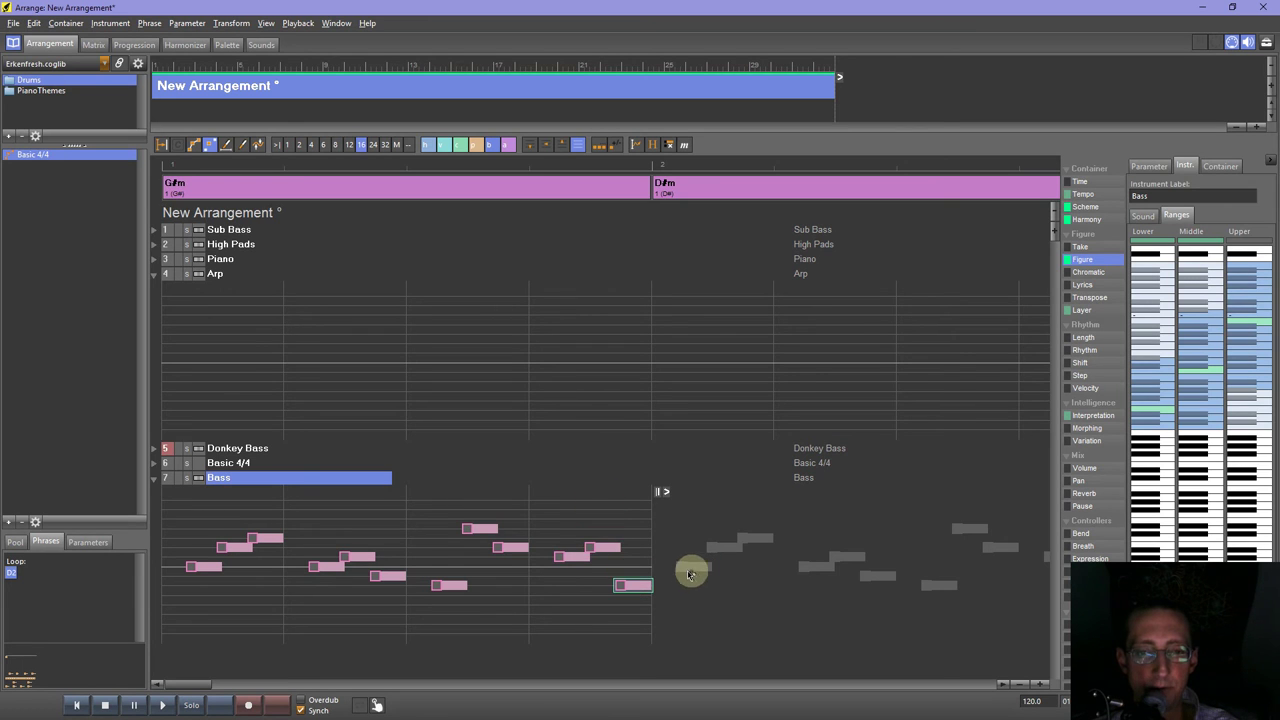
Listen to the reshaped Bass figure with the full arrangement and again from the start with the Bass soloed.
left_click(162, 705)
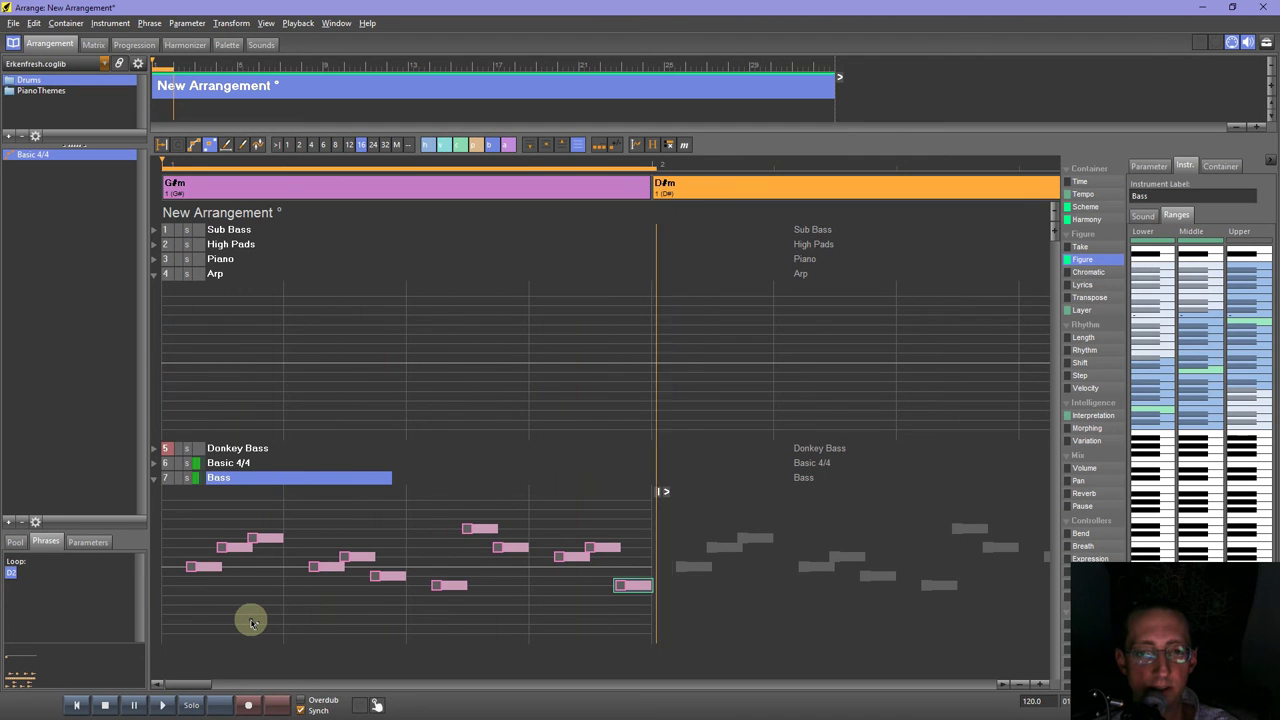
left_click(79, 706)
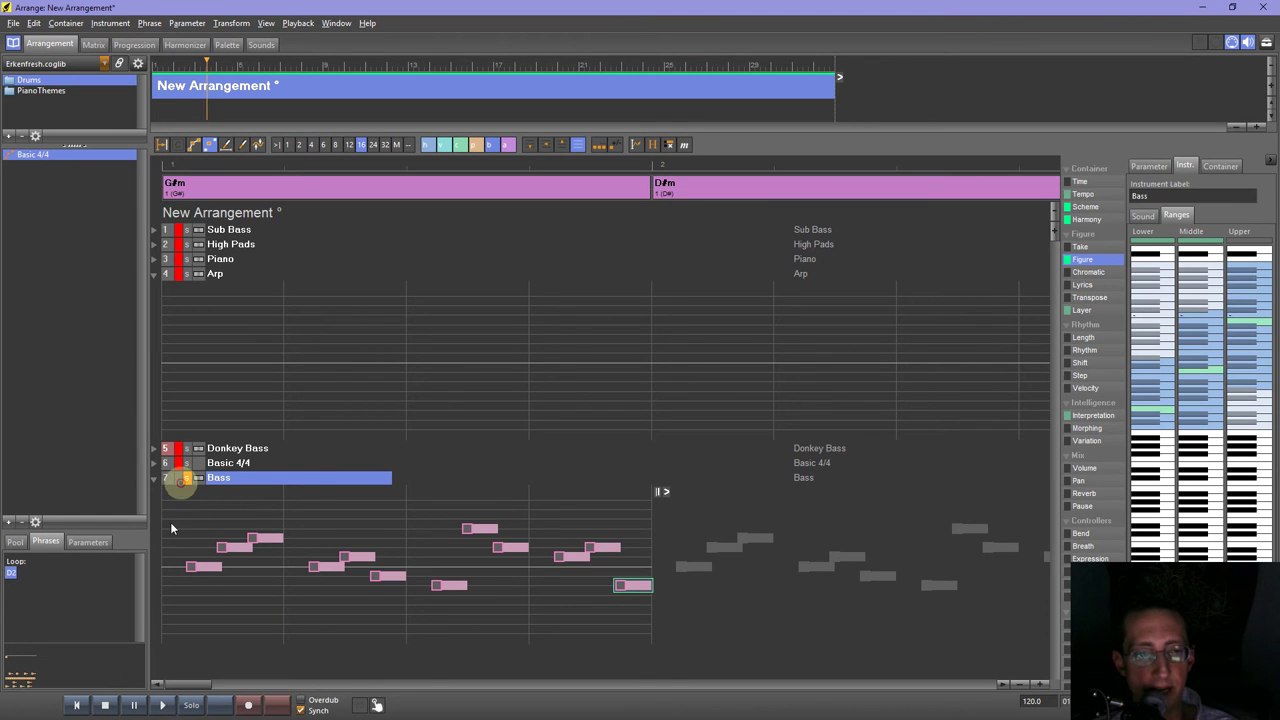
left_click(161, 705)
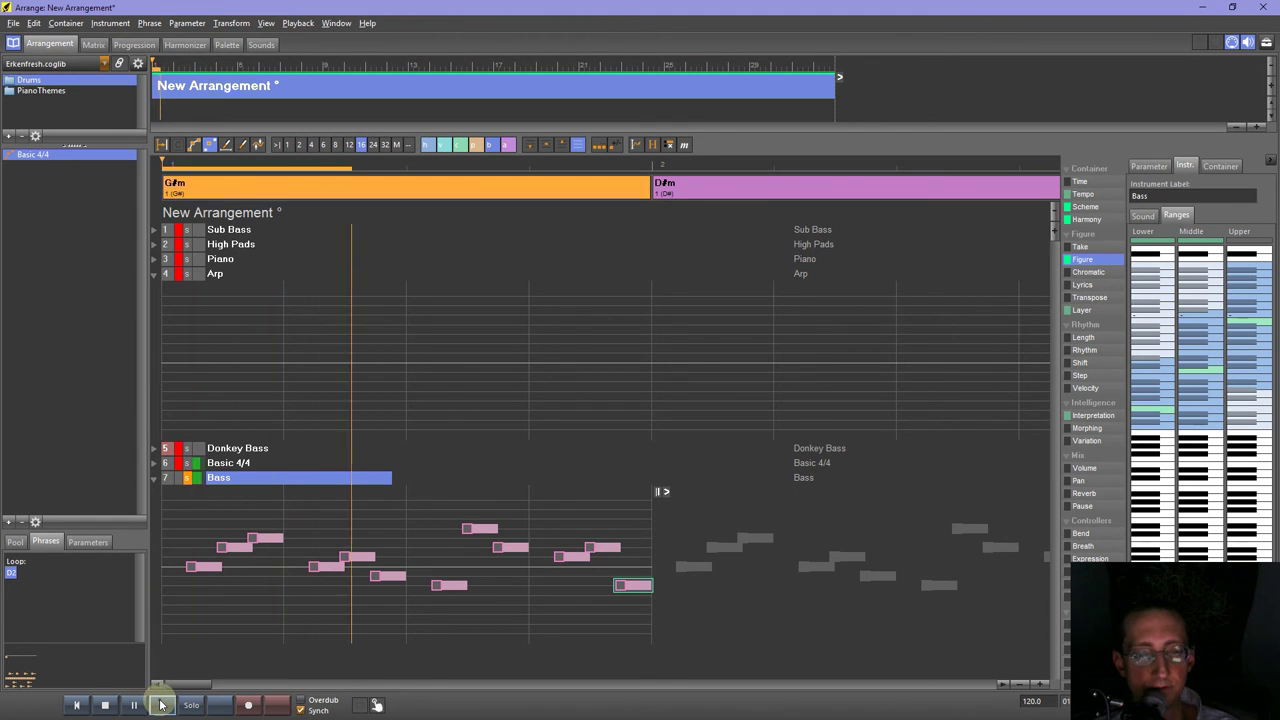
key("space")
Raise the Bass figure's eighth sixteenth to seven lines above the centre line and play the soloed part.
left_click_drag(381, 579, 381, 569)
key("Up")
key("Up")
key("Up")
key("Up")
key("Up")
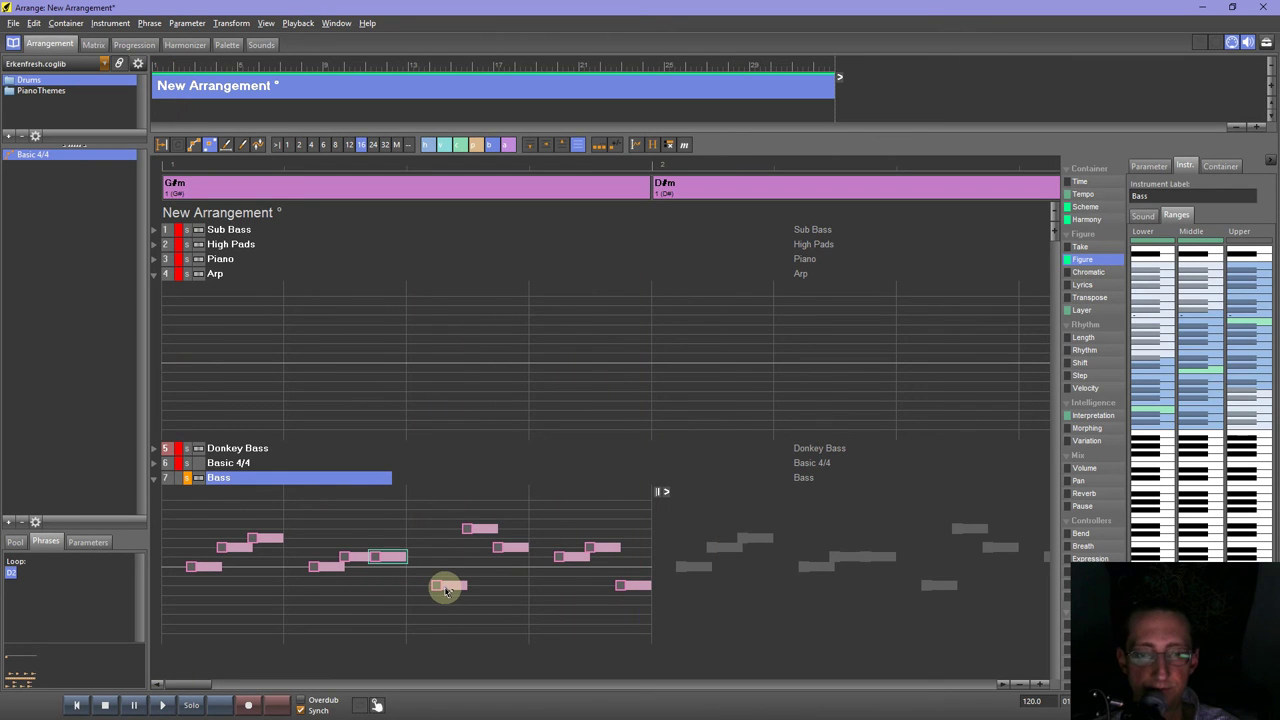
key("Up")
key("Up")
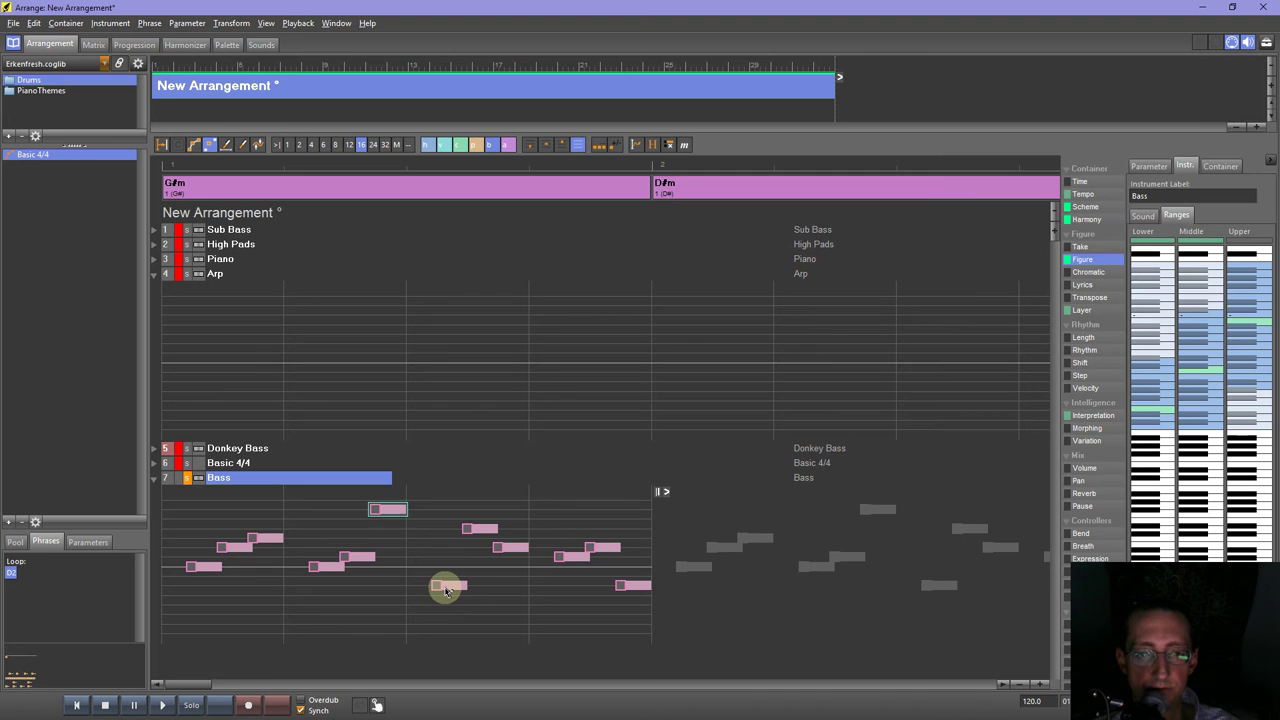
left_click(162, 705)
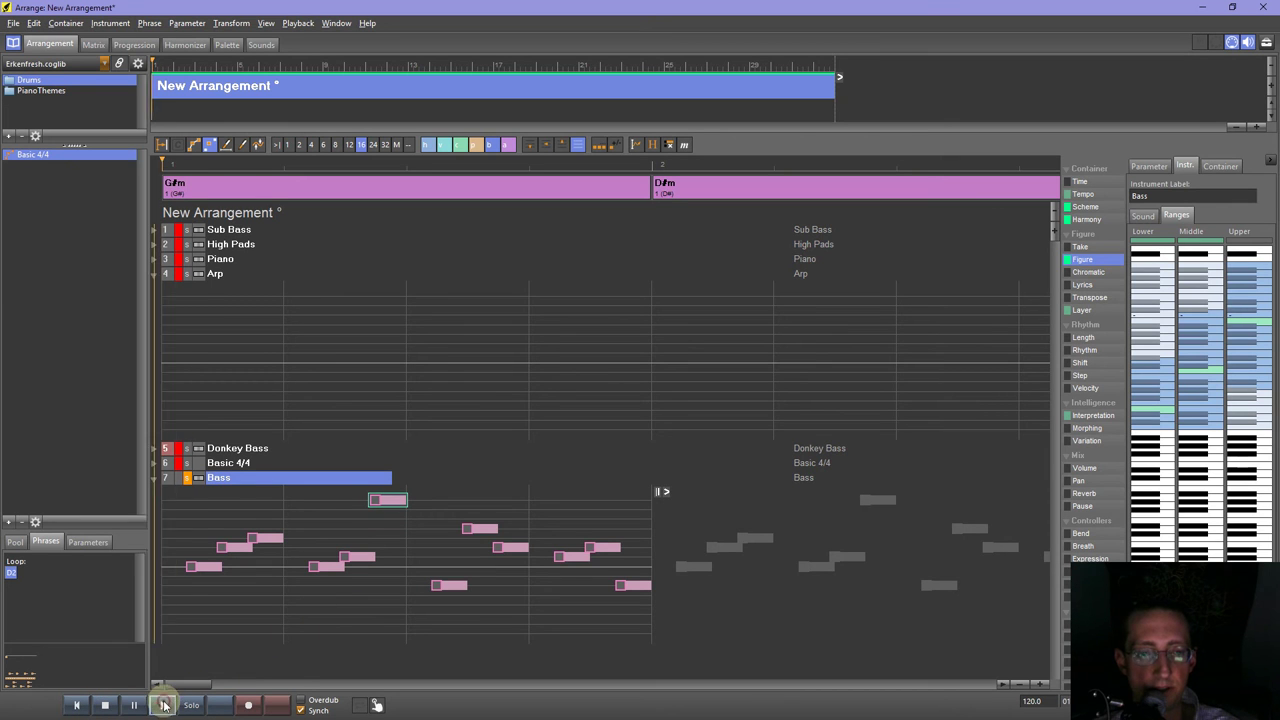
Move the tenth and fourteenth sixteenths of the Bass figure onto the centre line.
left_click(447, 589)
key("space")
key("Up")
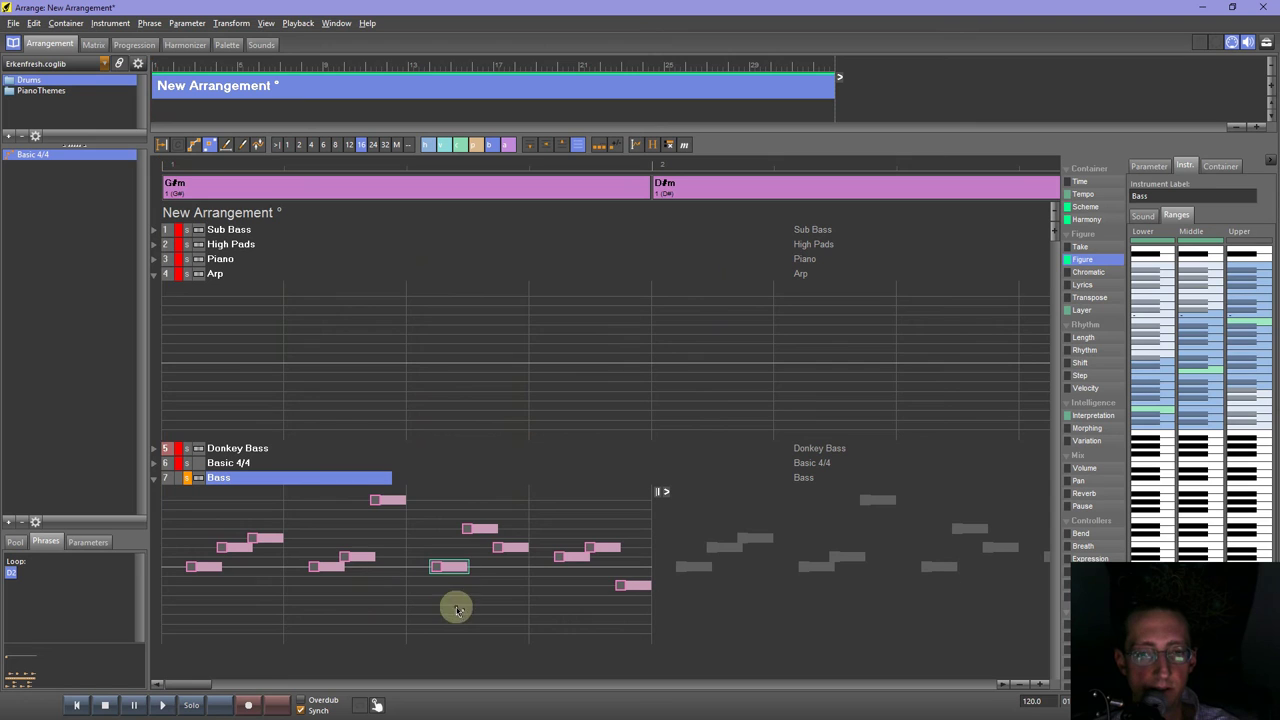
left_click(580, 560)
key("Down")
Unsolo the Bass and raise its last sixteenth note to four lines above the centre line, playing the full arrangement to check it.
left_click(76, 705)
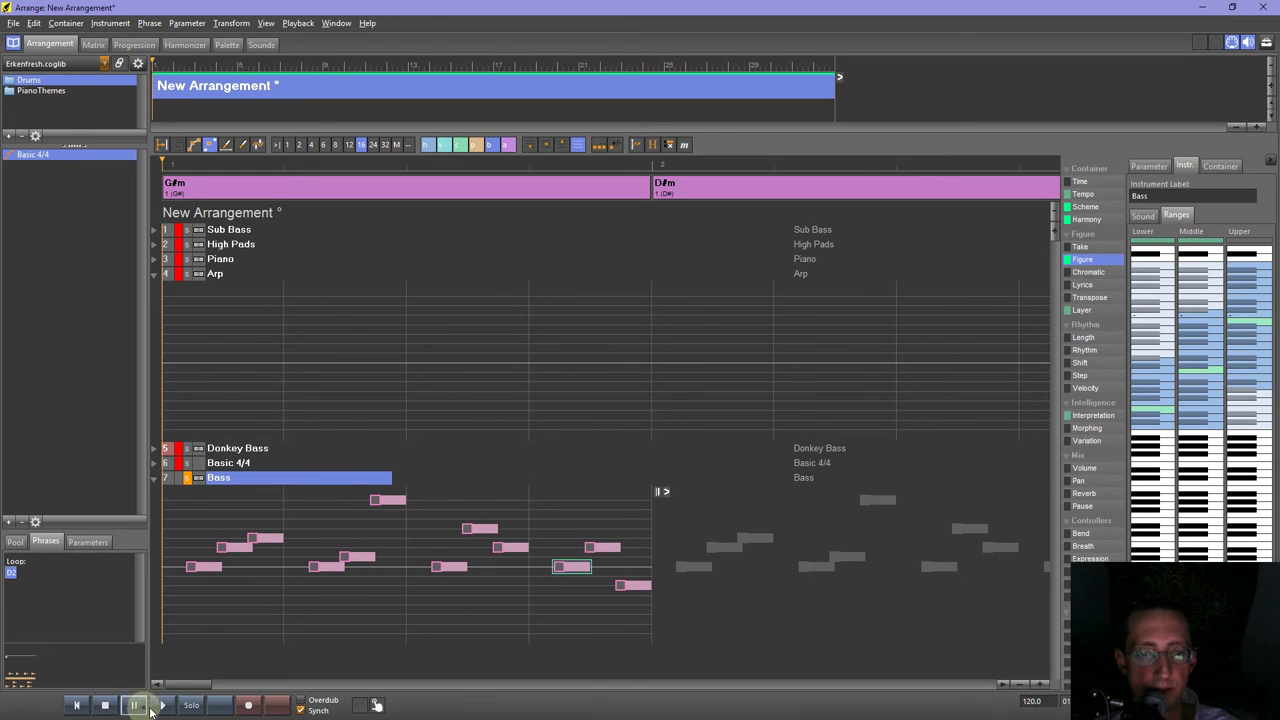
left_click(186, 477)
left_click(162, 705)
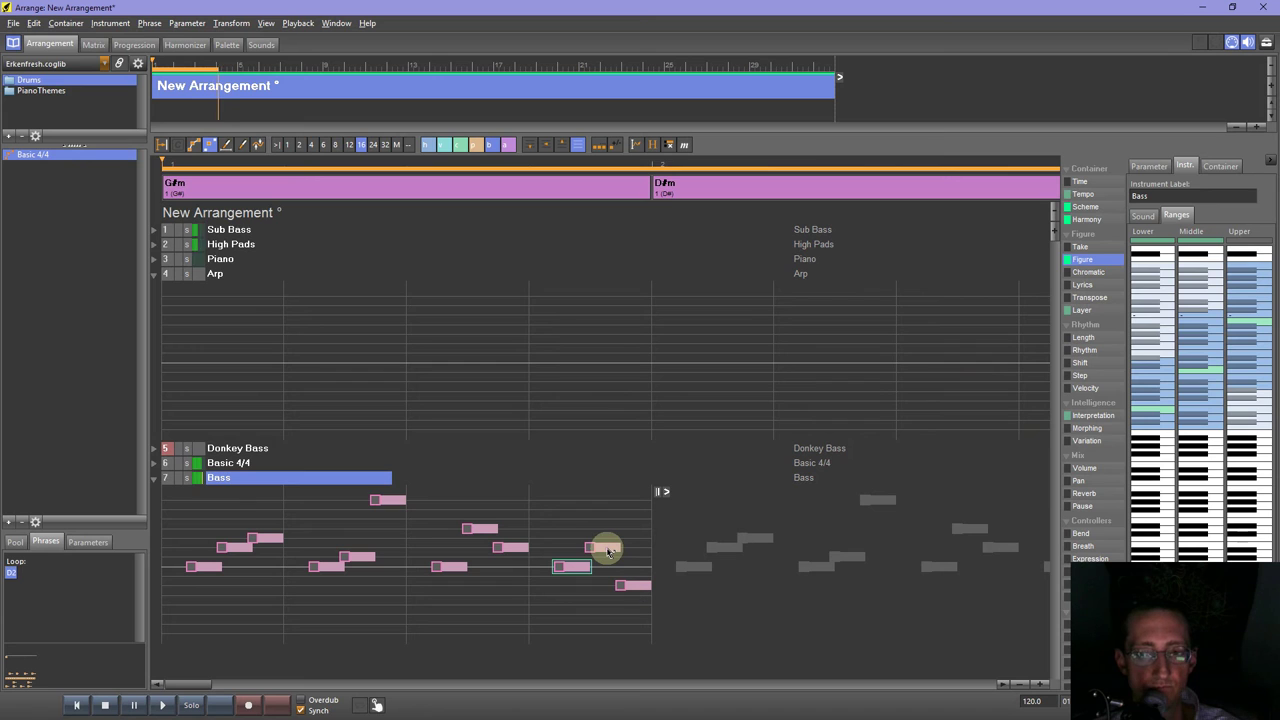
left_click(630, 584)
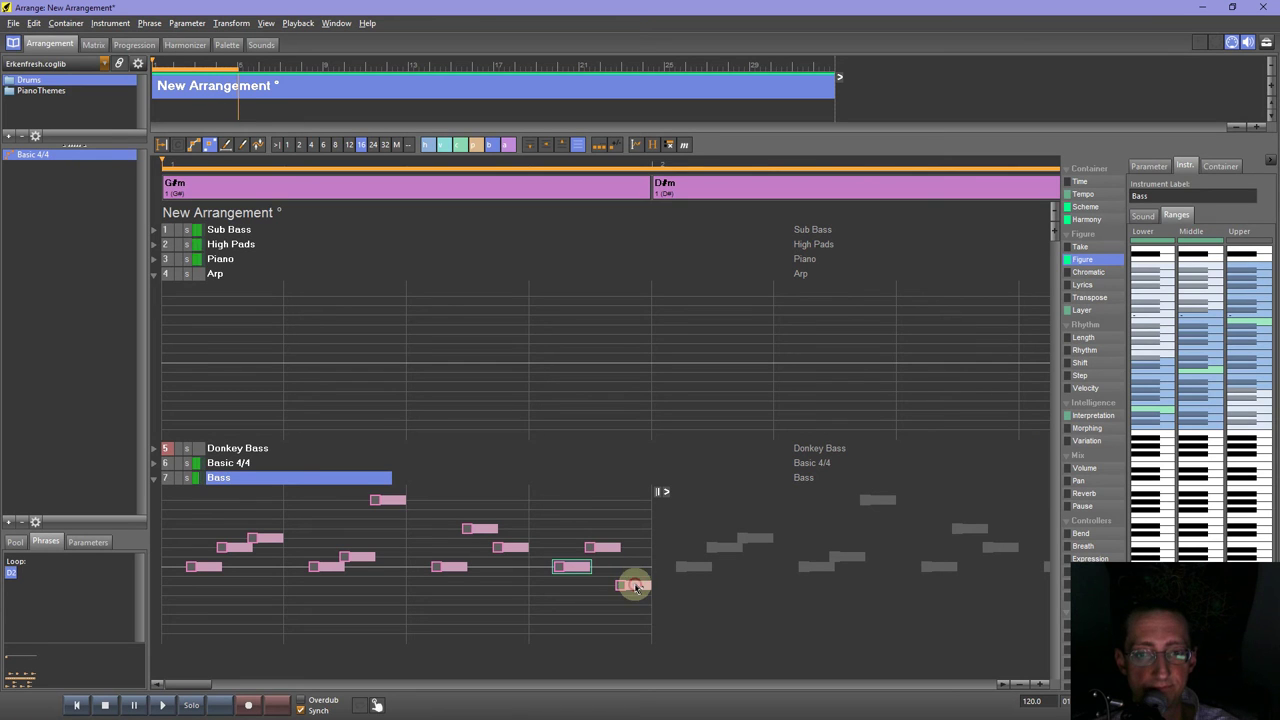
left_click_drag(634, 591, 640, 604)
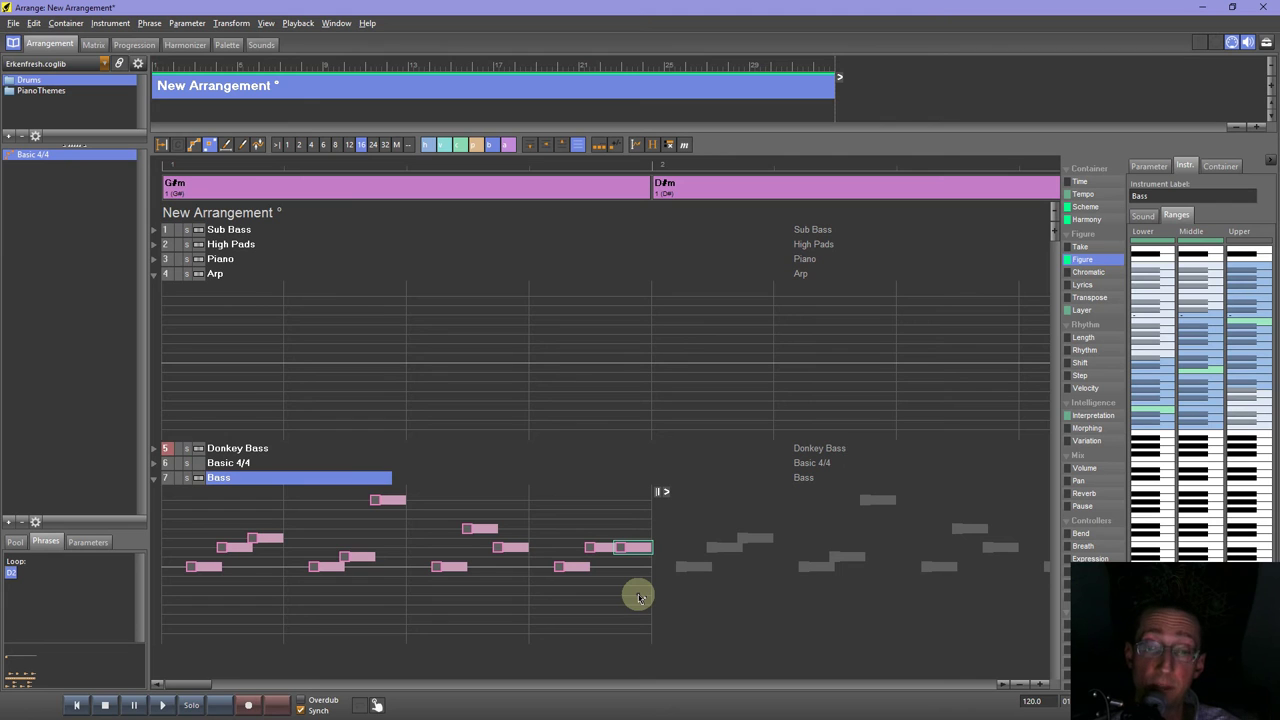
left_click_drag(634, 591, 614, 583)
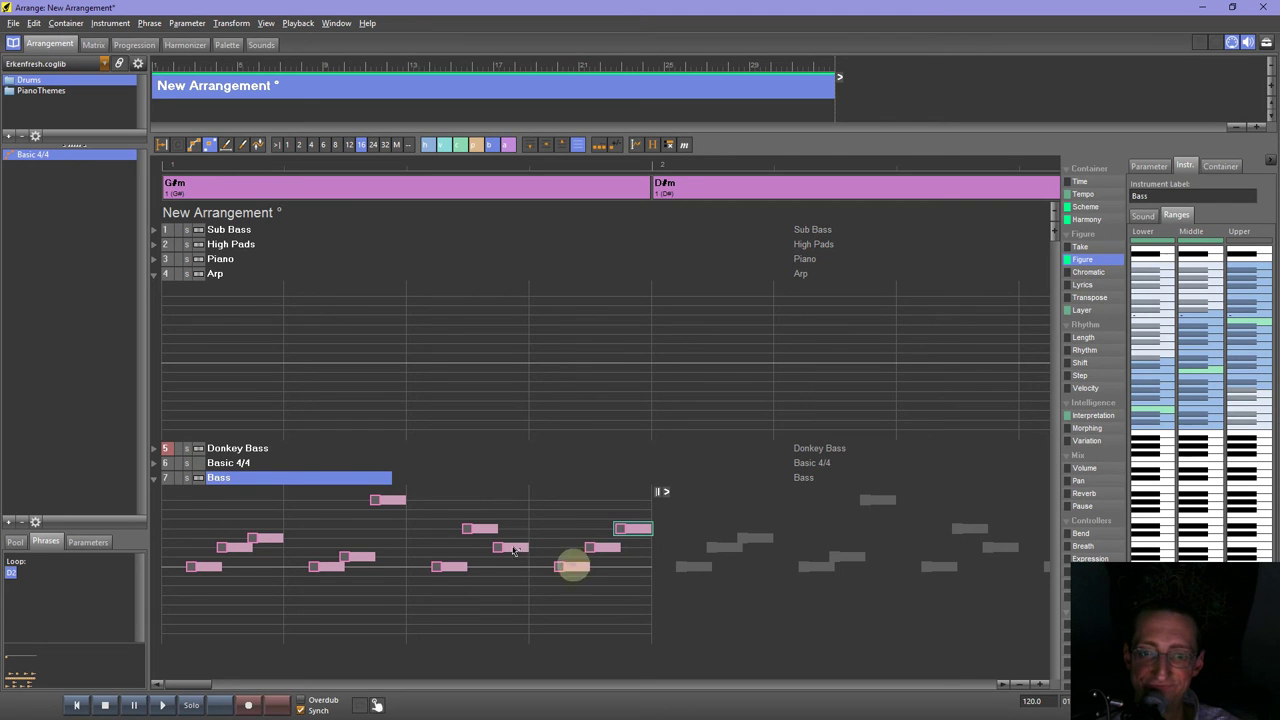
left_click(162, 705)
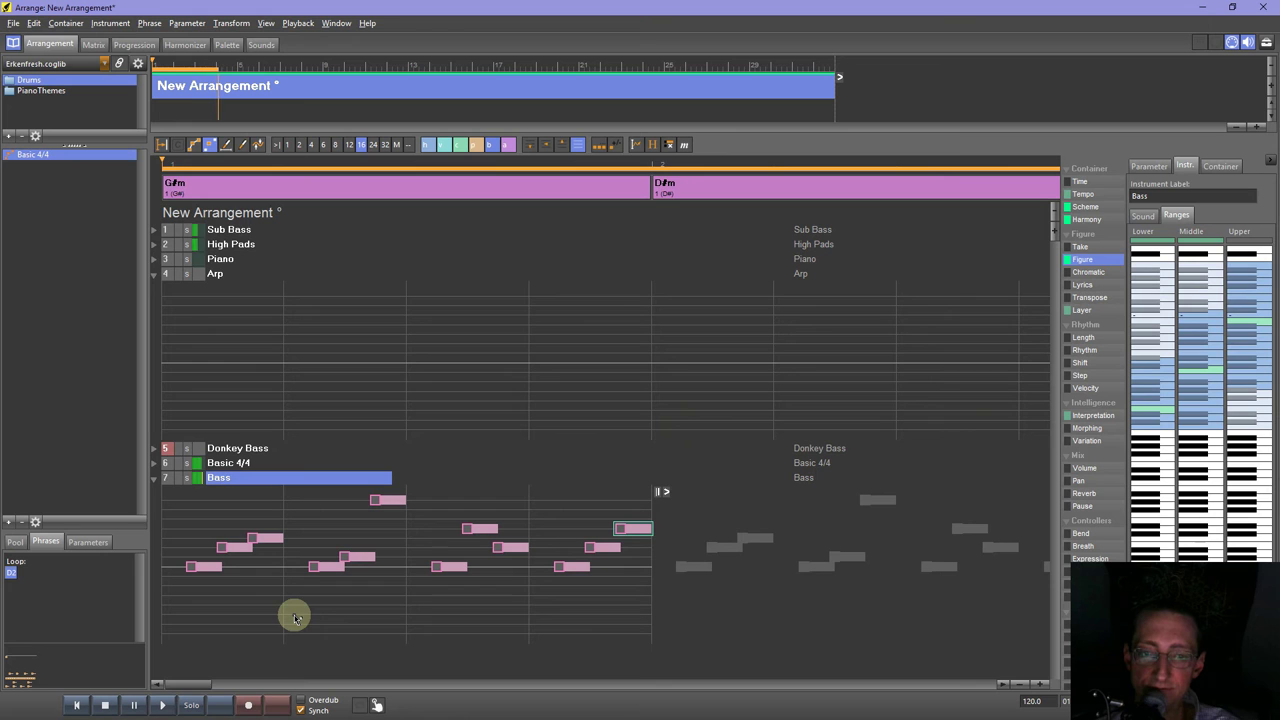
left_click(104, 705)
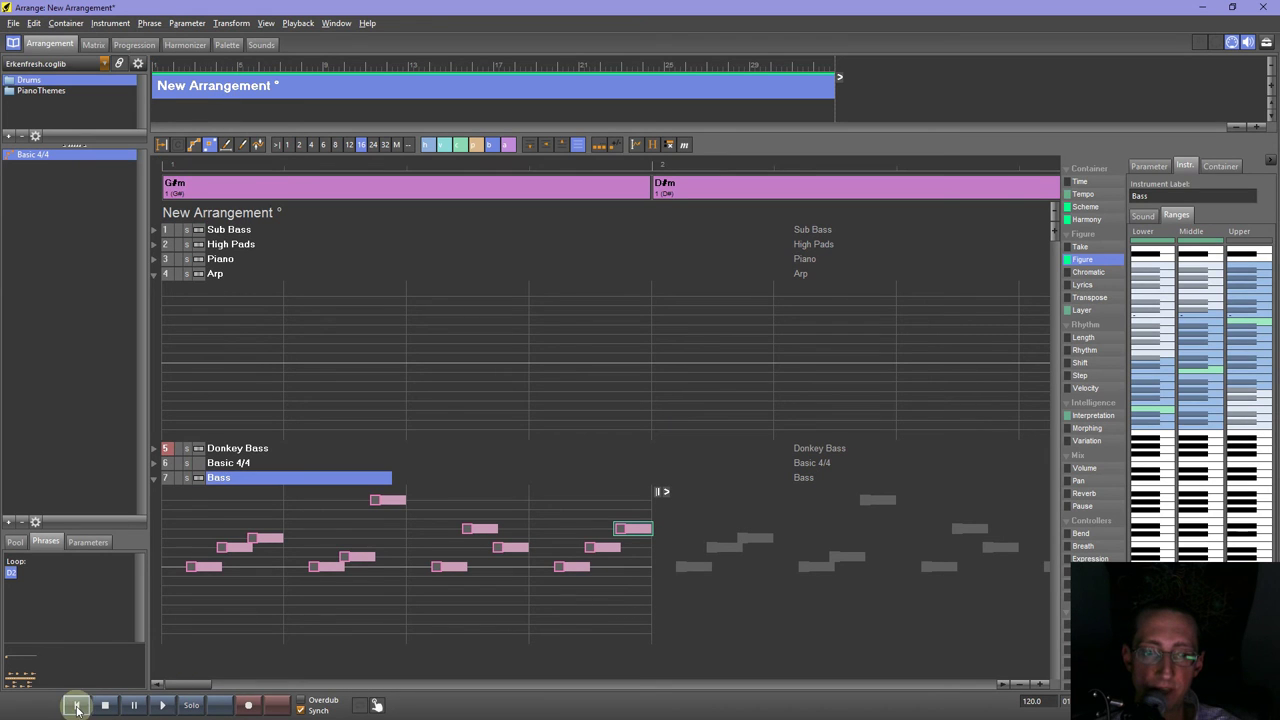
Group the first three notes of the Bass figure, raise the fourth sixteenth to four lines above the centre line, and play the result.
left_click_drag(166, 506, 294, 598)
key("ctrl+g")
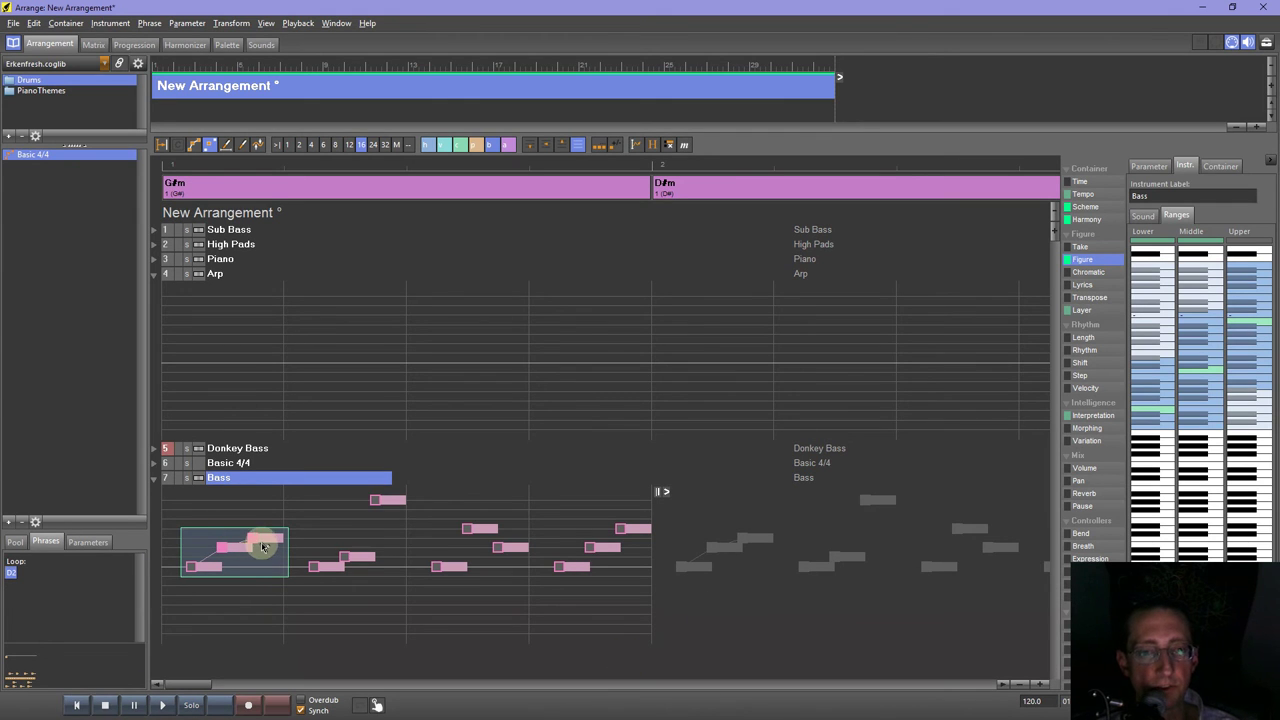
left_click_drag(262, 541, 263, 533)
left_click(80, 705)
left_click(164, 703)
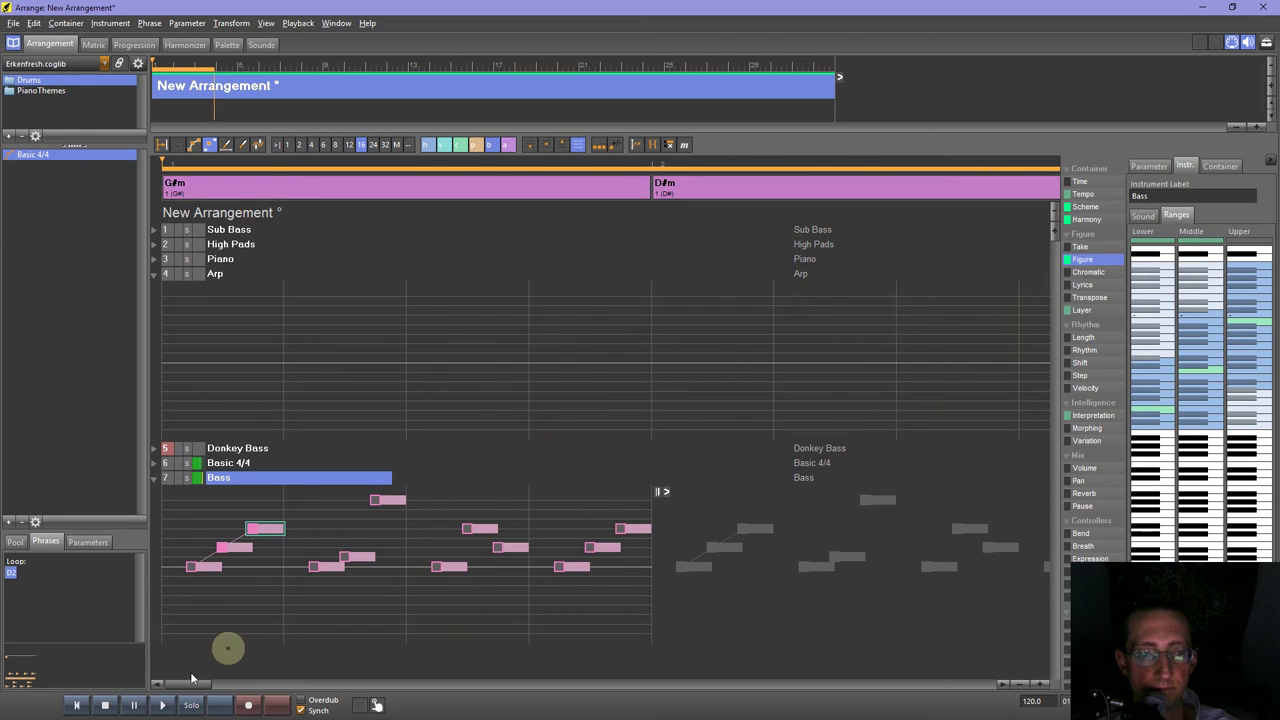
left_click(106, 706)
Raise the Bass figure's seventh sixteenth to three lines above the centre line and play the arrangement from the start.
left_click(329, 566)
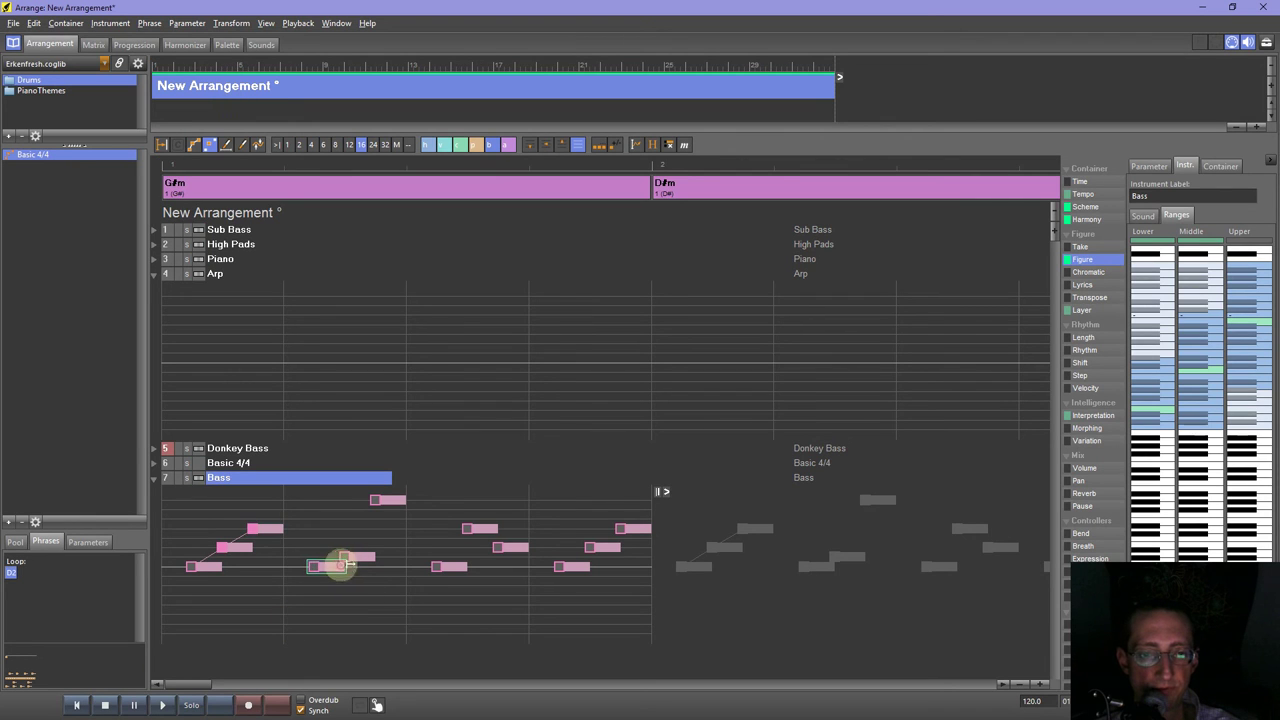
left_click_drag(362, 563, 362, 553)
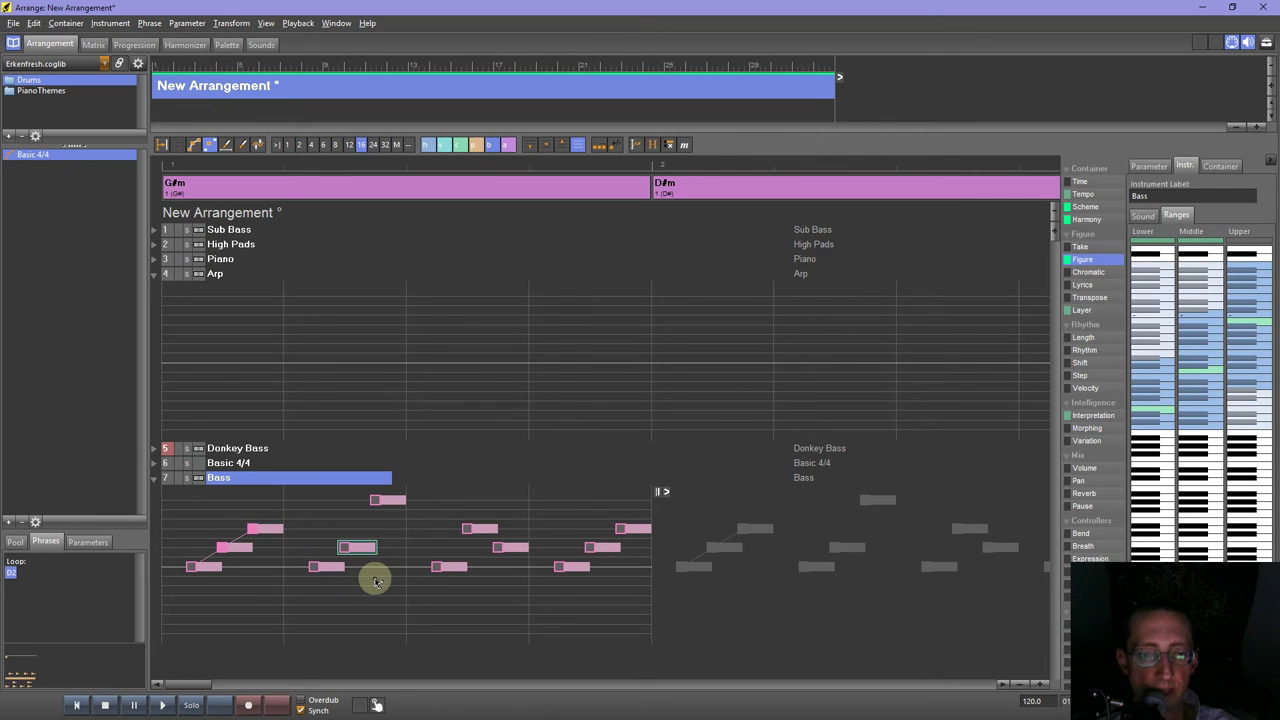
key("Up")
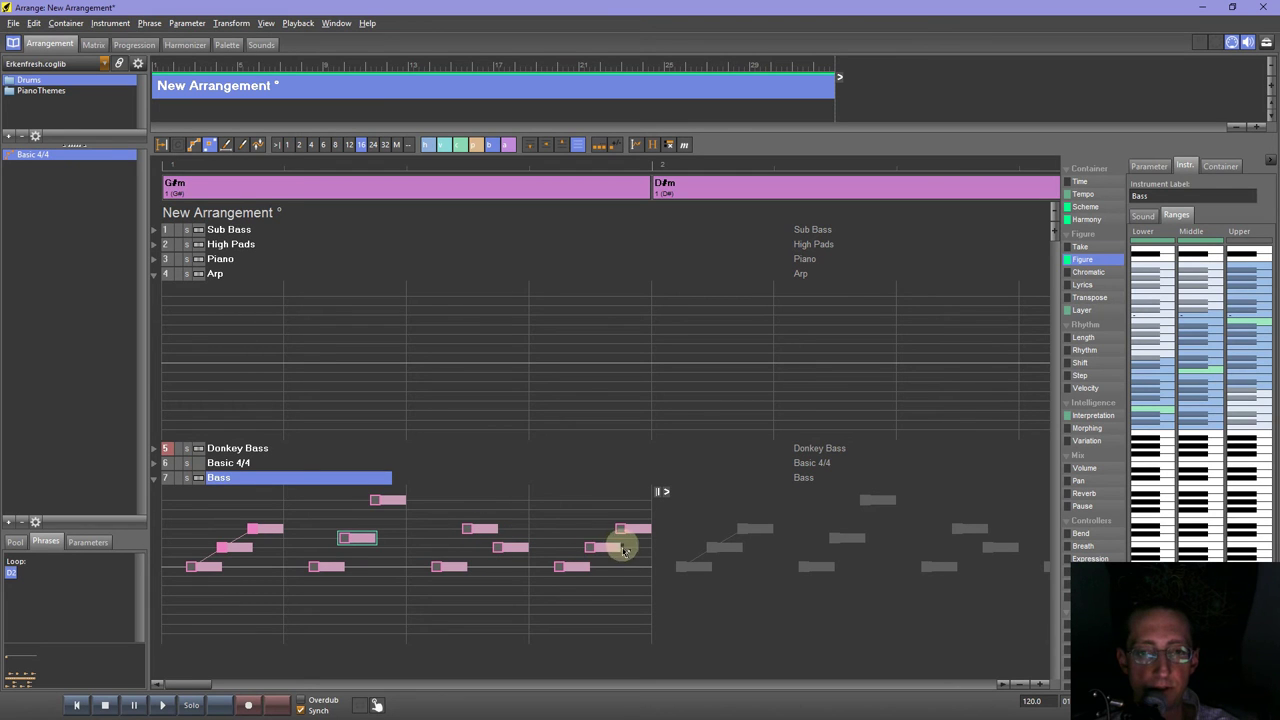
left_click(191, 705)
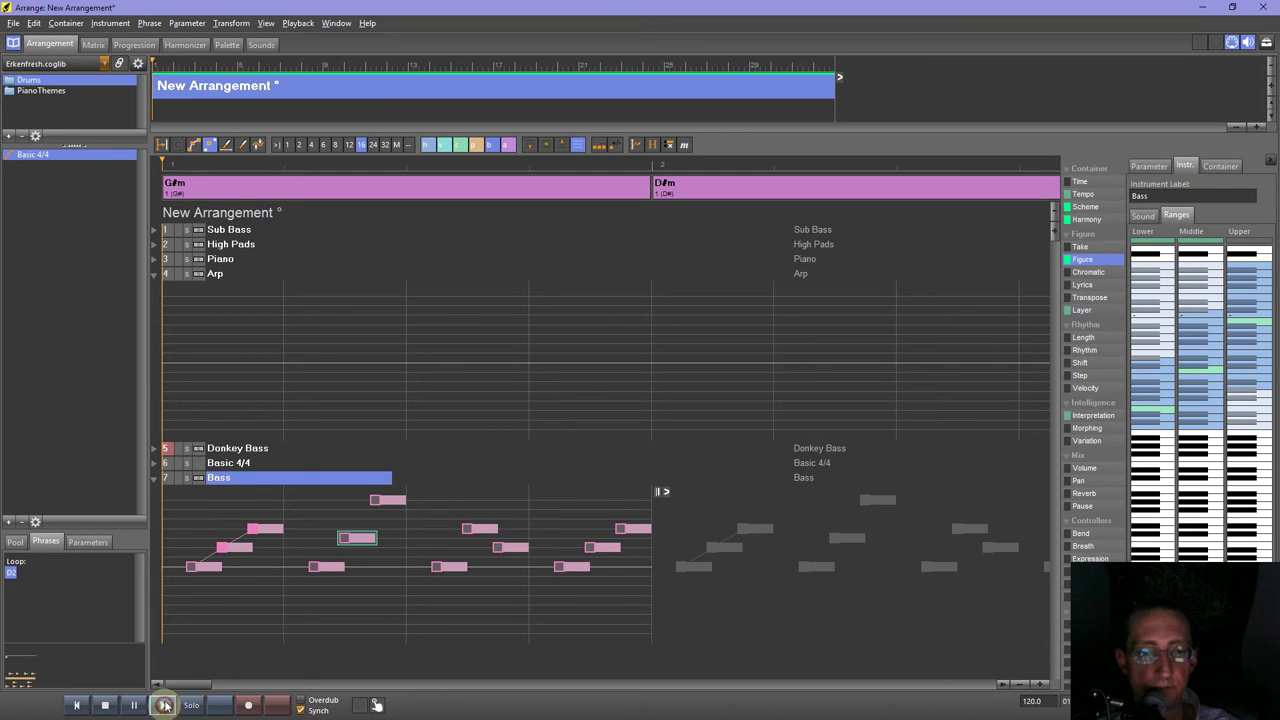
left_click(162, 705)
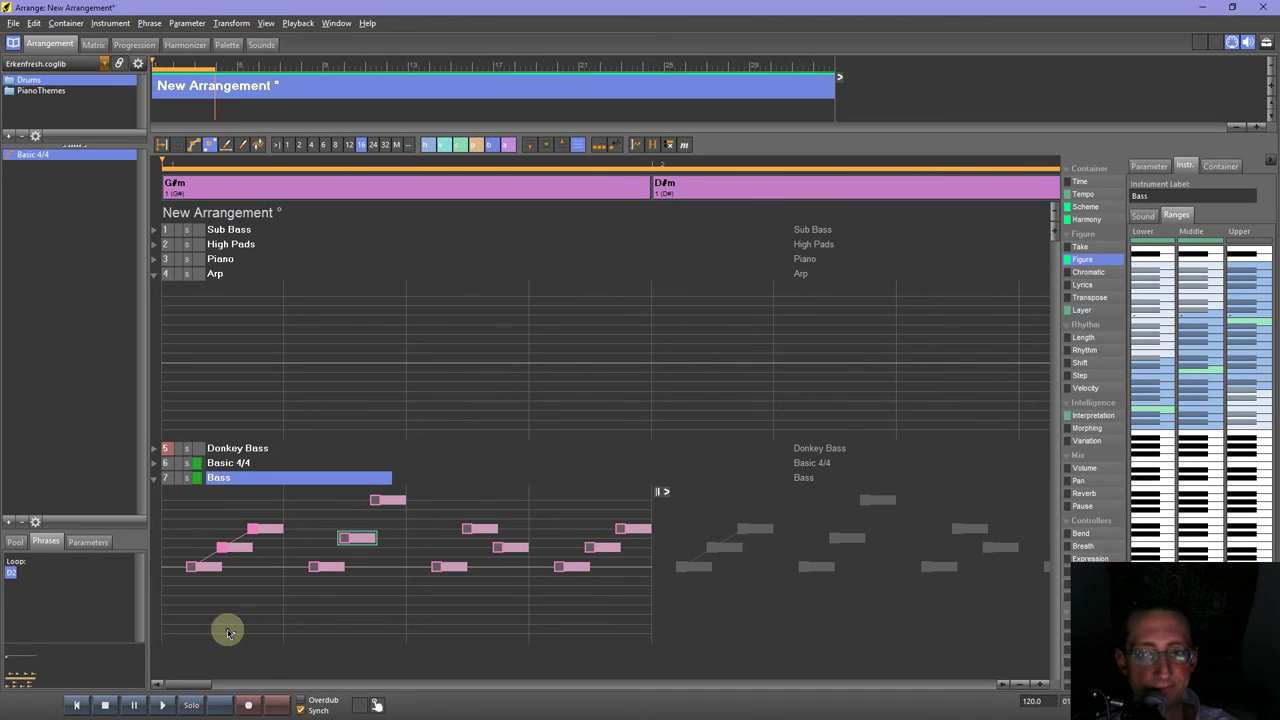
left_click(105, 706)
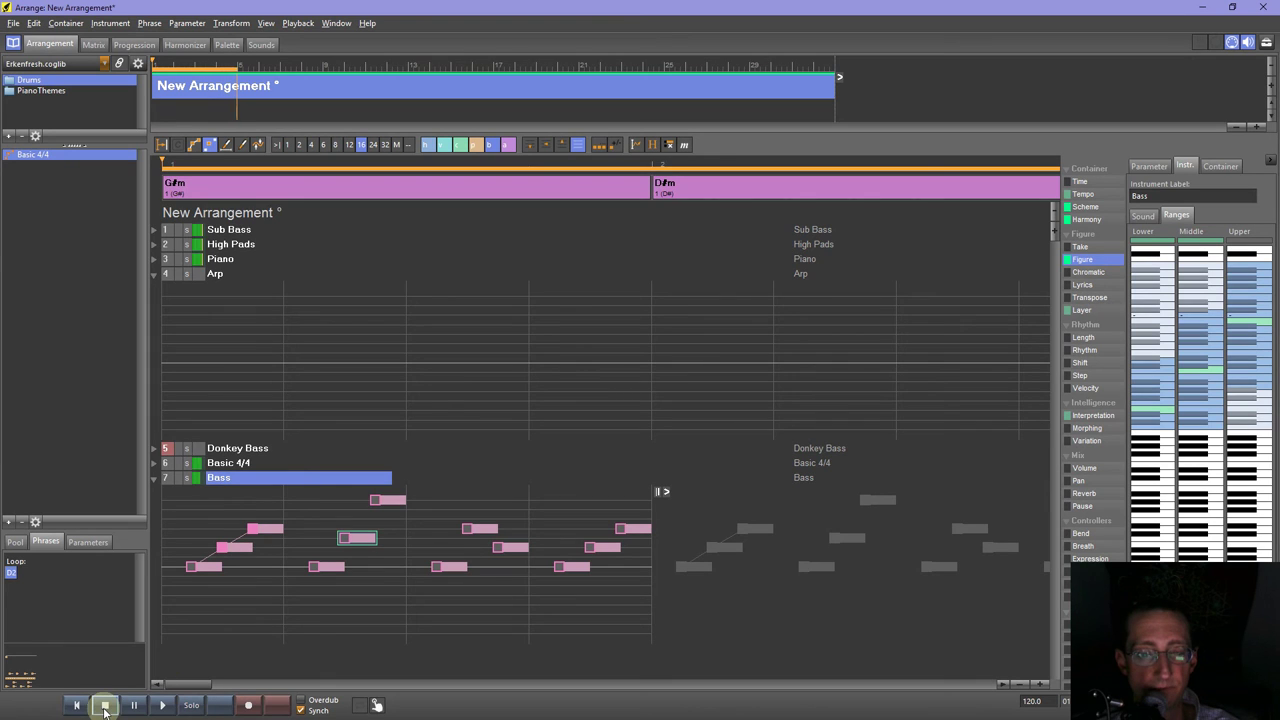
left_click(105, 706)
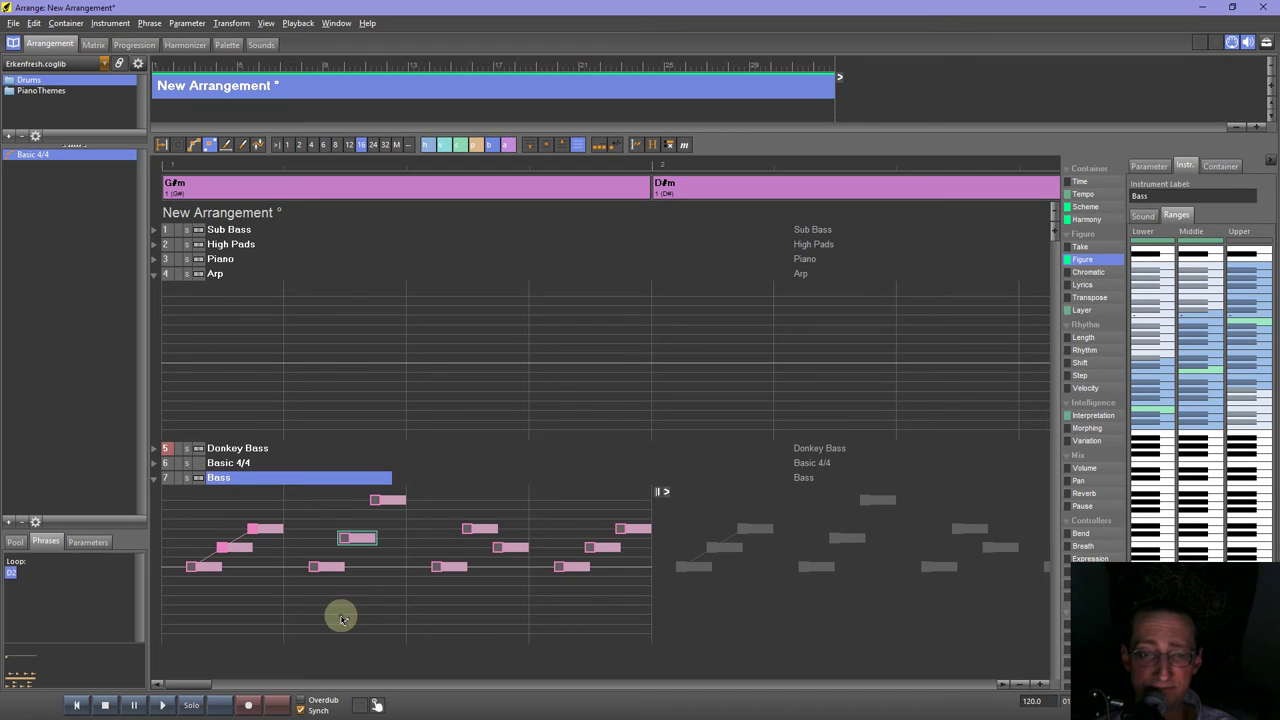
Ungroup the first three notes of the Bass figure and play the arrangement from the start.
left_click_drag(173, 511, 296, 614)
key("ctrl+u")
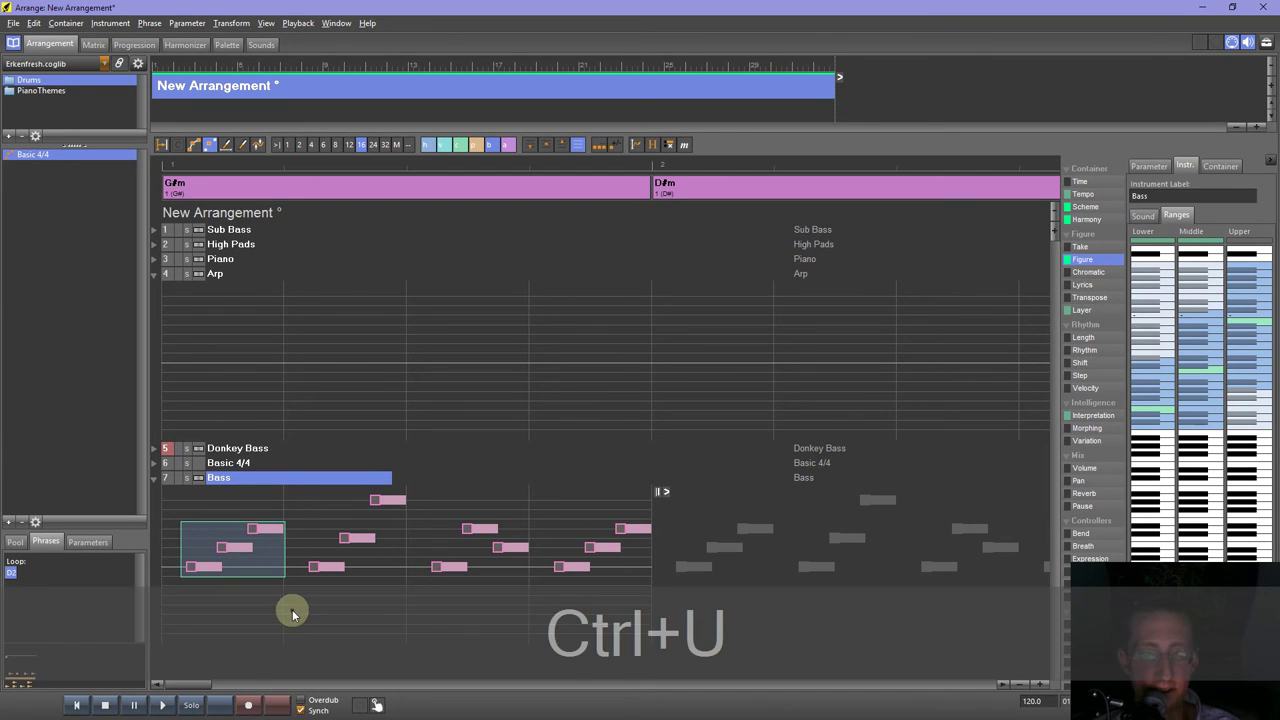
left_click(78, 705)
left_click(161, 705)
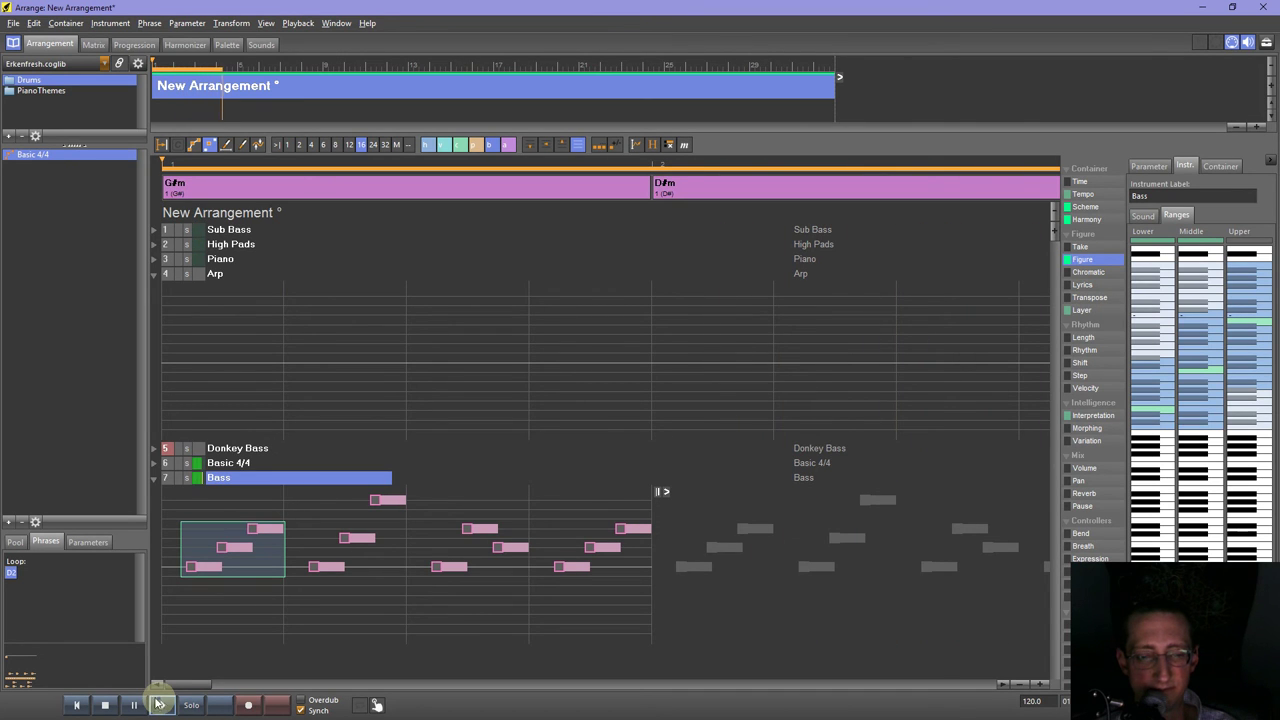
left_click(105, 705)
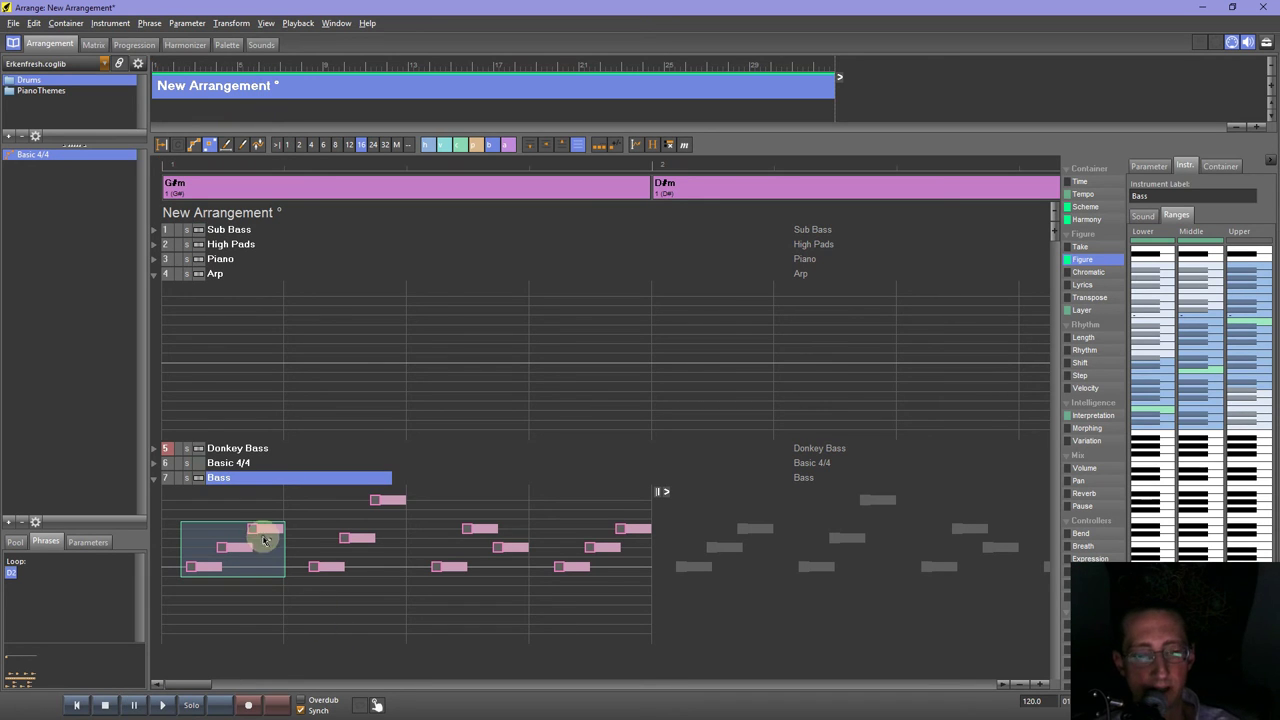
Move the fourth and eighth sixteenths of the Bass figure down onto the centre line.
left_click_drag(265, 531, 308, 563)
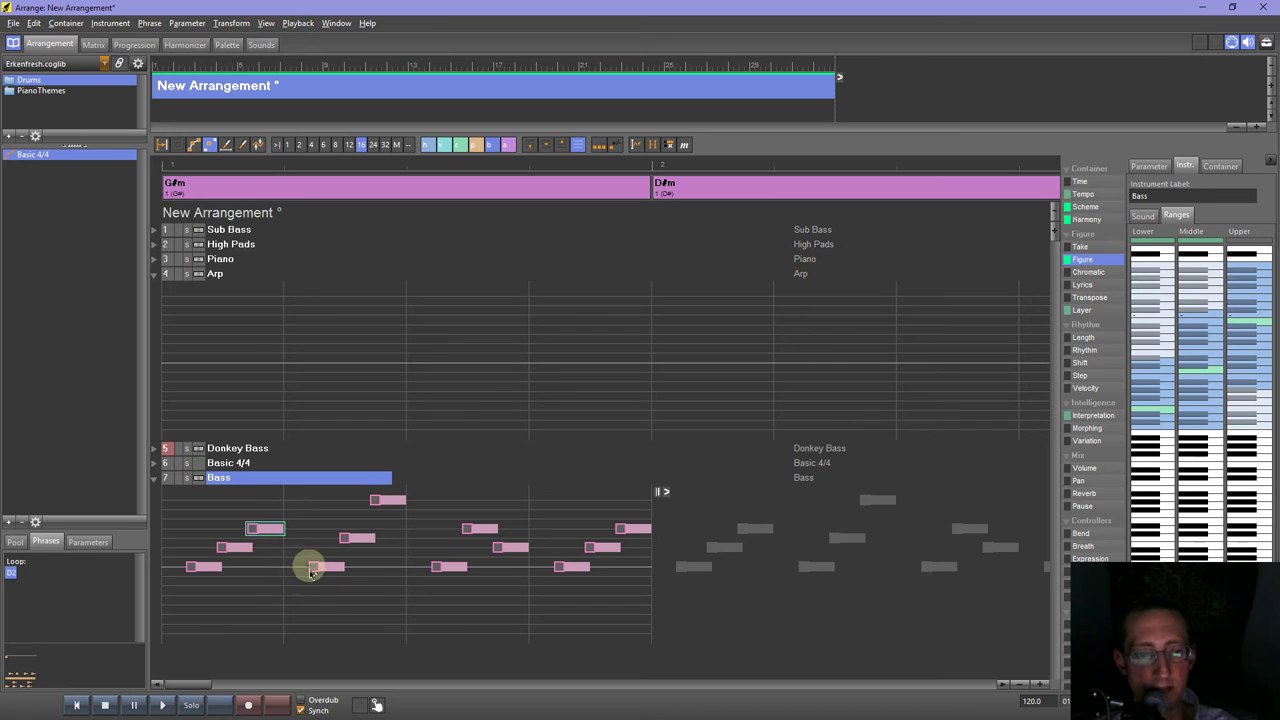
left_click(388, 503)
left_click_drag(358, 543, 526, 591)
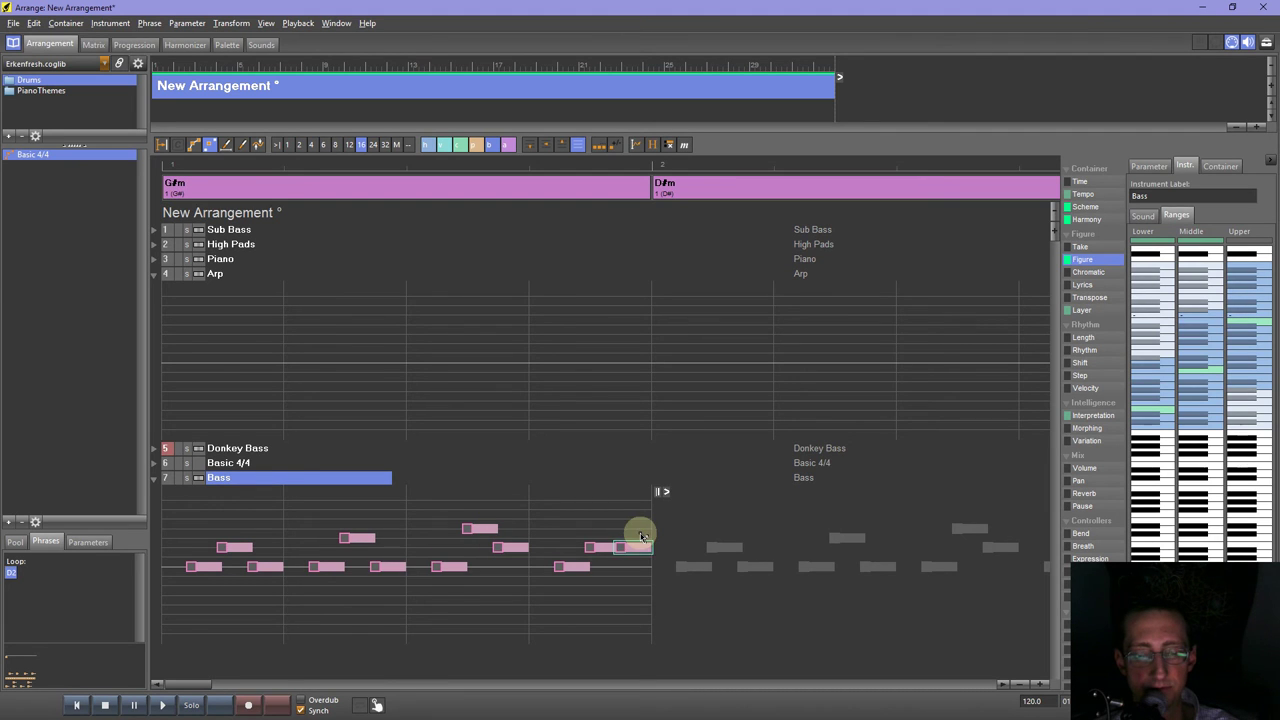
Raise the Bass figure's last sixteenth to seven lines above the centre line and play the full arrangement.
key("Up")
key("Up")
key("Up")
key("Up")
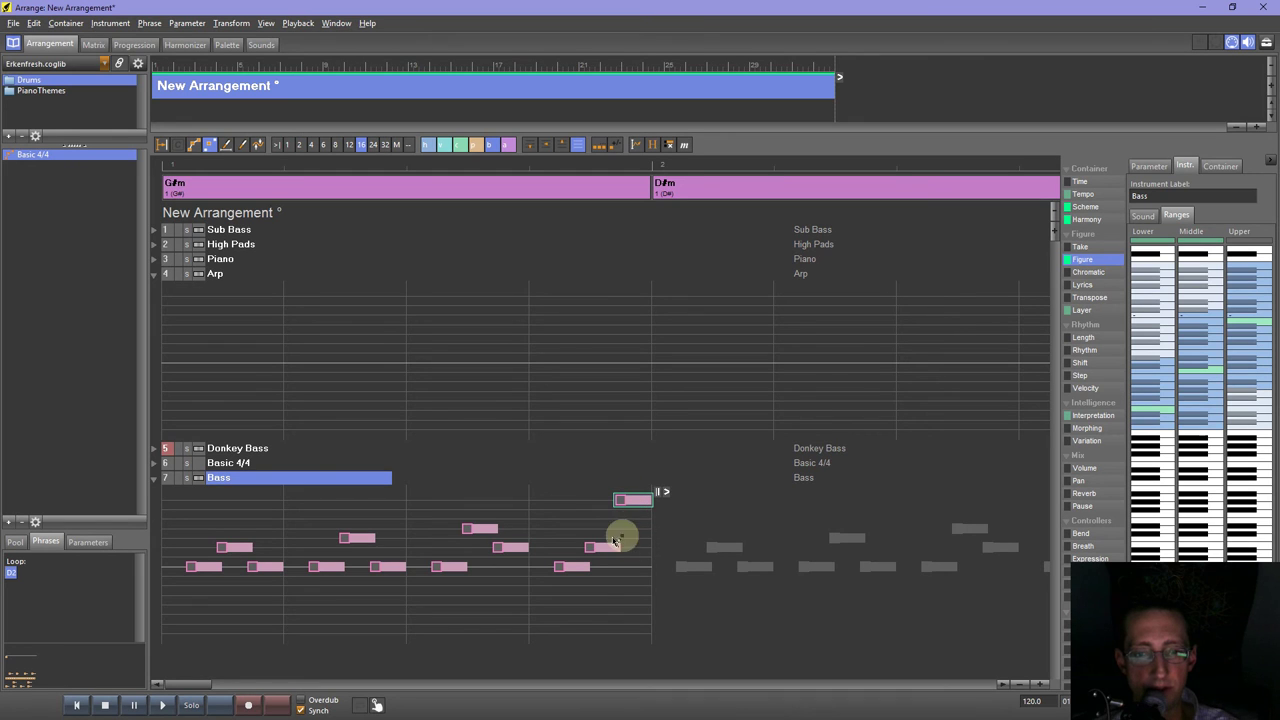
left_click(165, 705)
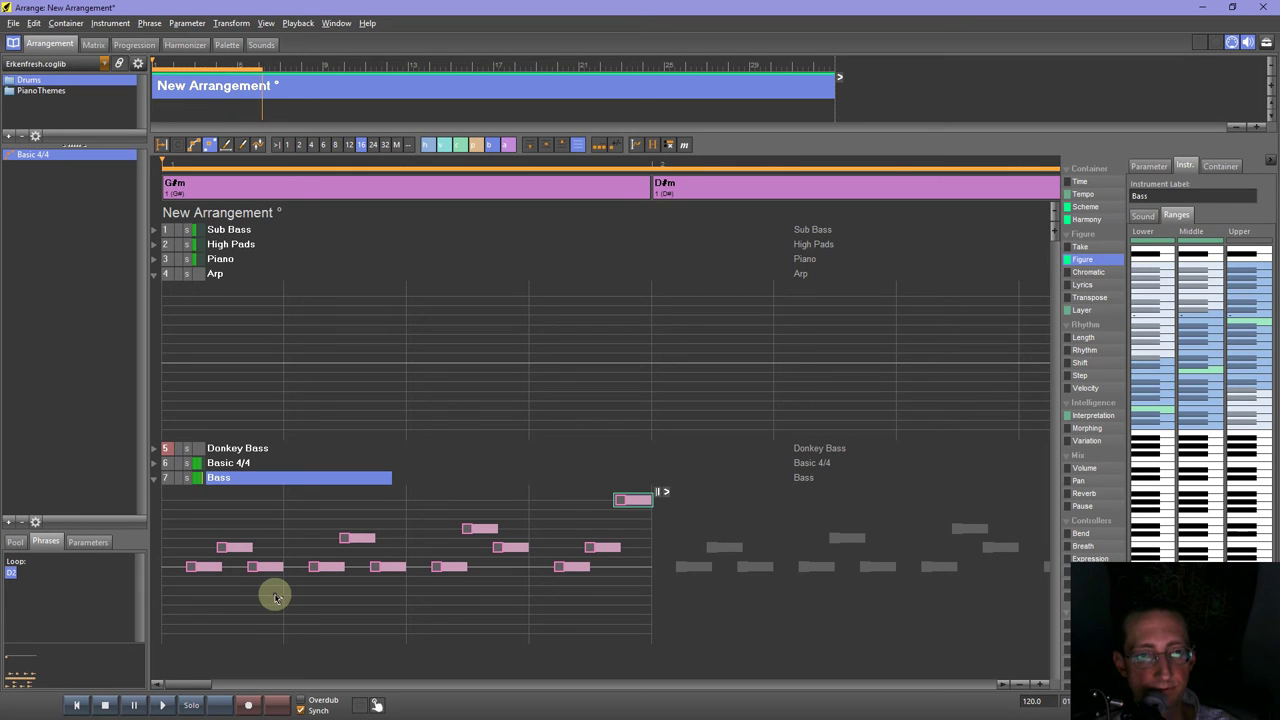
left_click(110, 706)
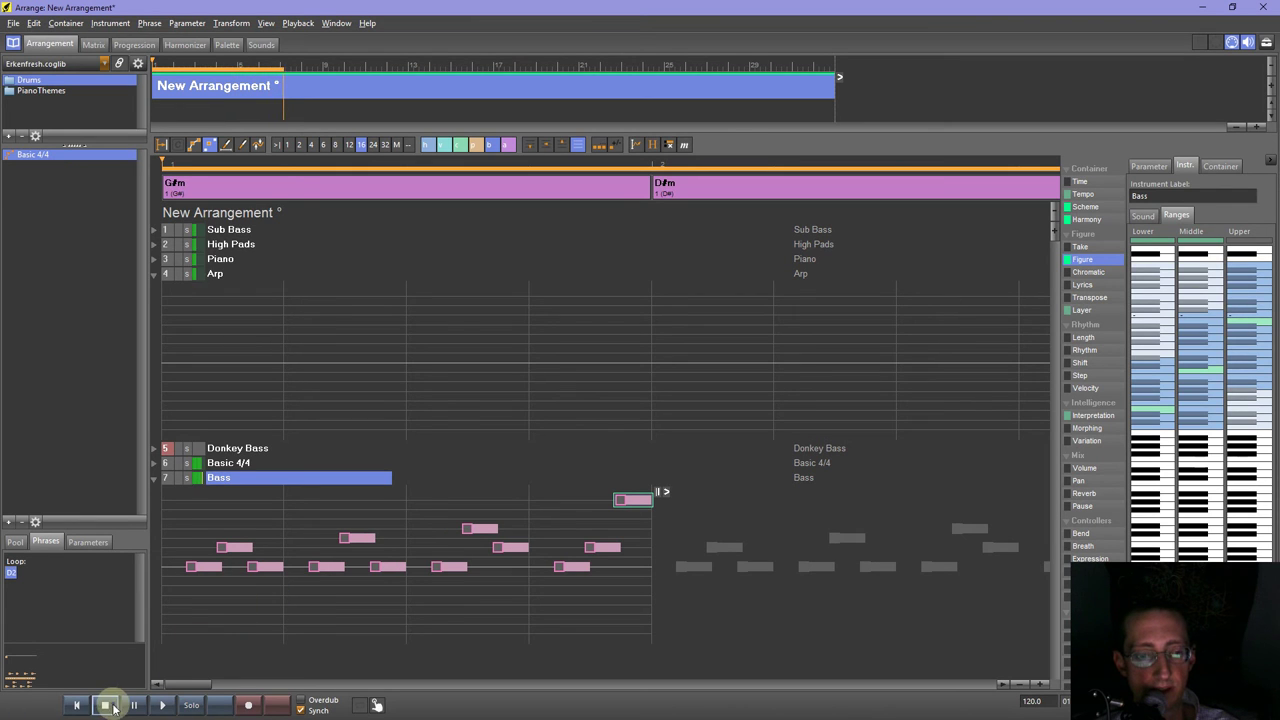
Solo the Arp part.
left_click(187, 274)
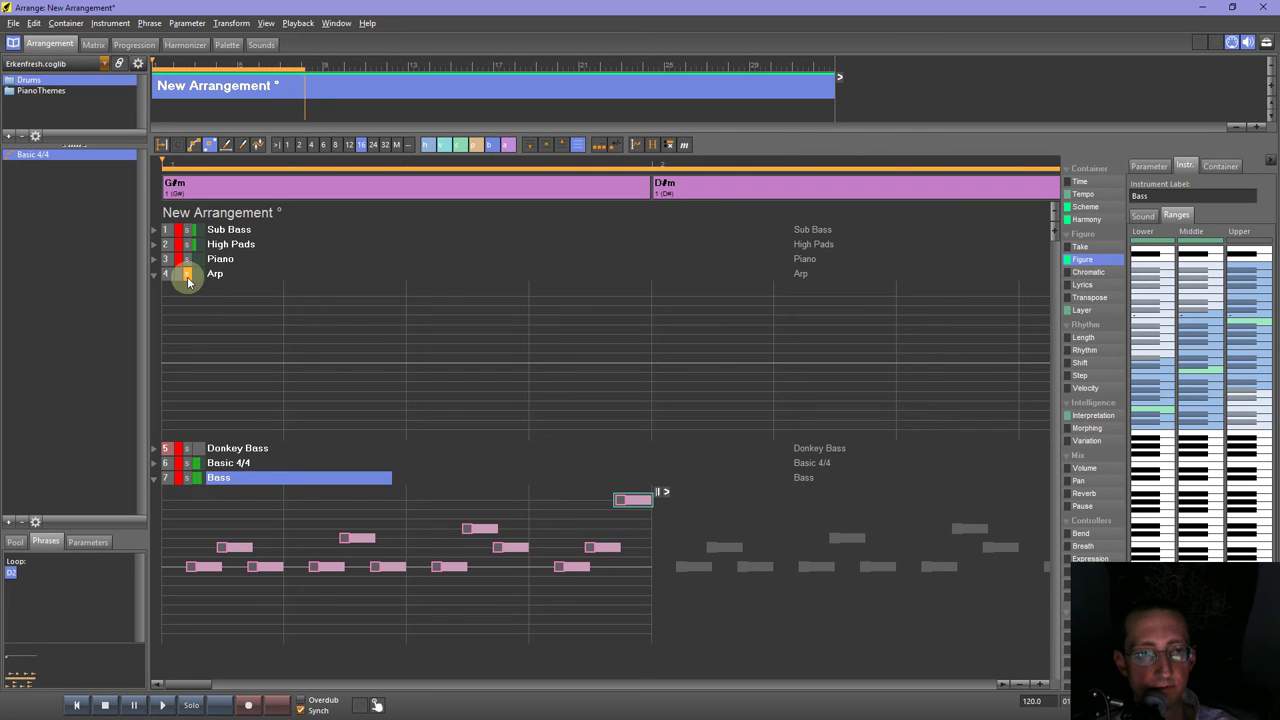
Turn off the Arp track's solo, stop playback and collapse the Bass track.
left_click(187, 275)
left_click(113, 707)
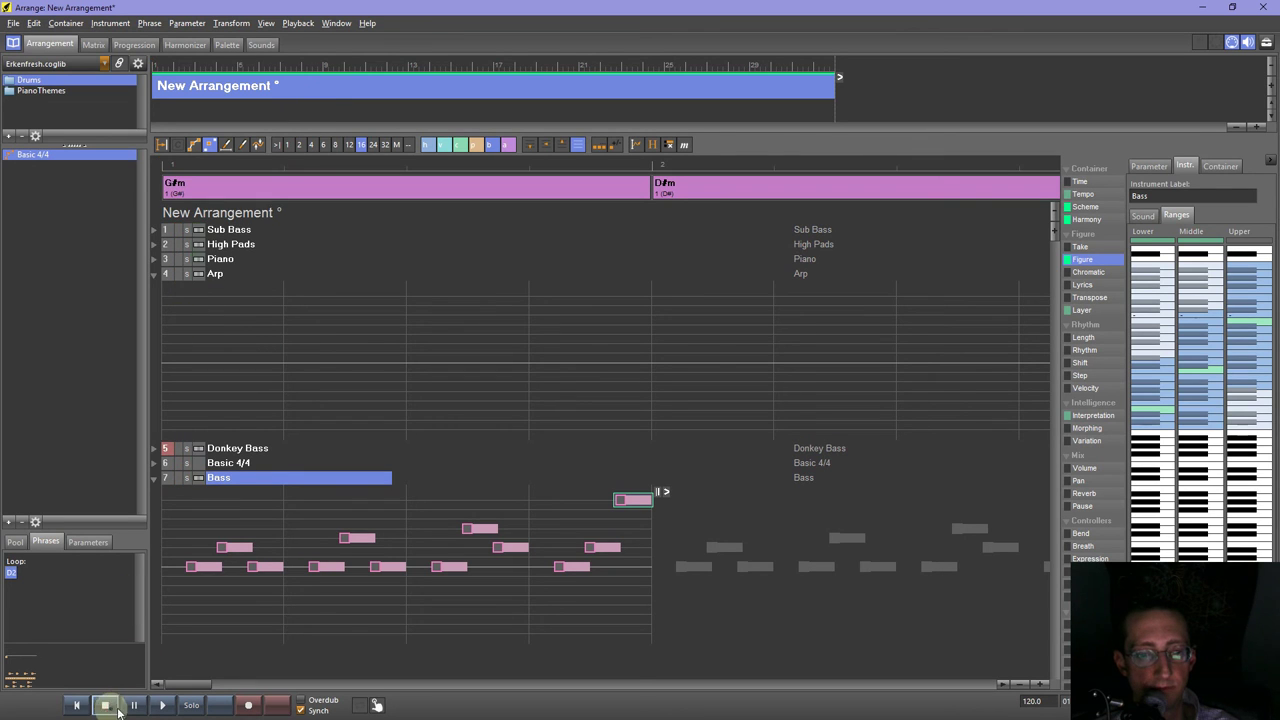
left_click(157, 481)
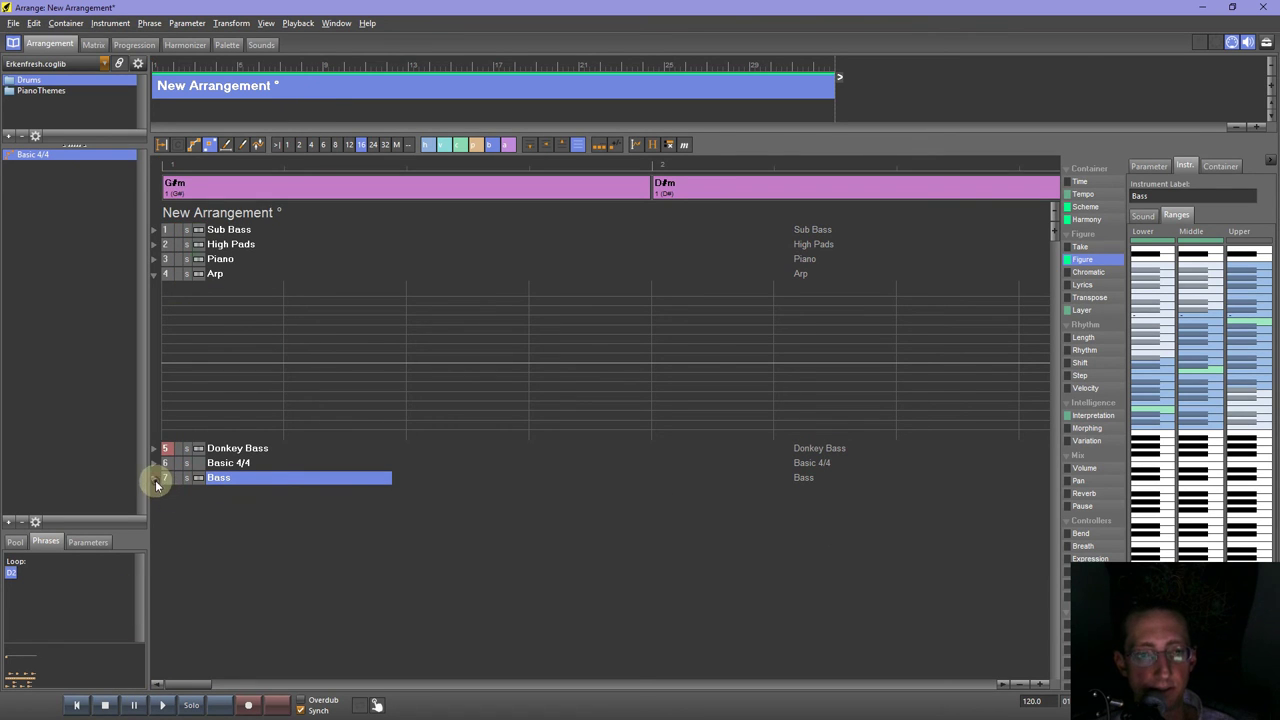
Add a new instrument track below Bass and assign it the Kontakt sound Concert Grand from the global rack.
double_click(258, 515)
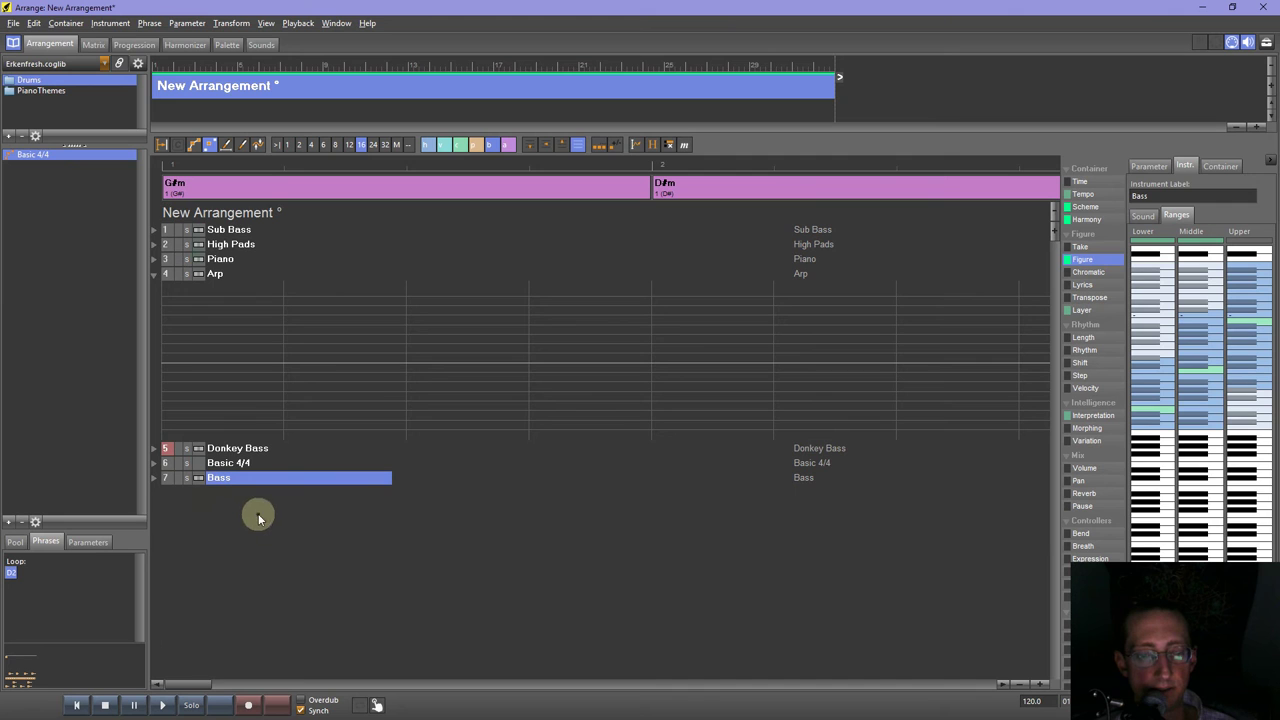
left_click(1143, 215)
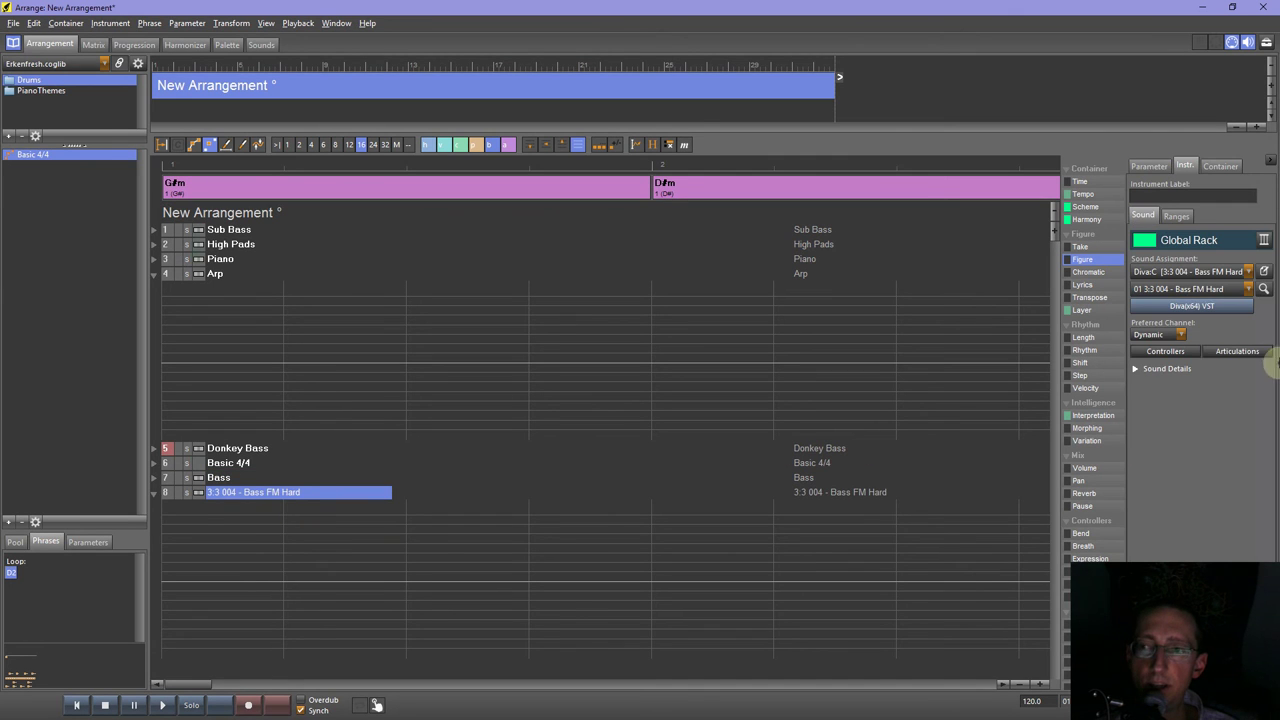
left_click(1262, 289)
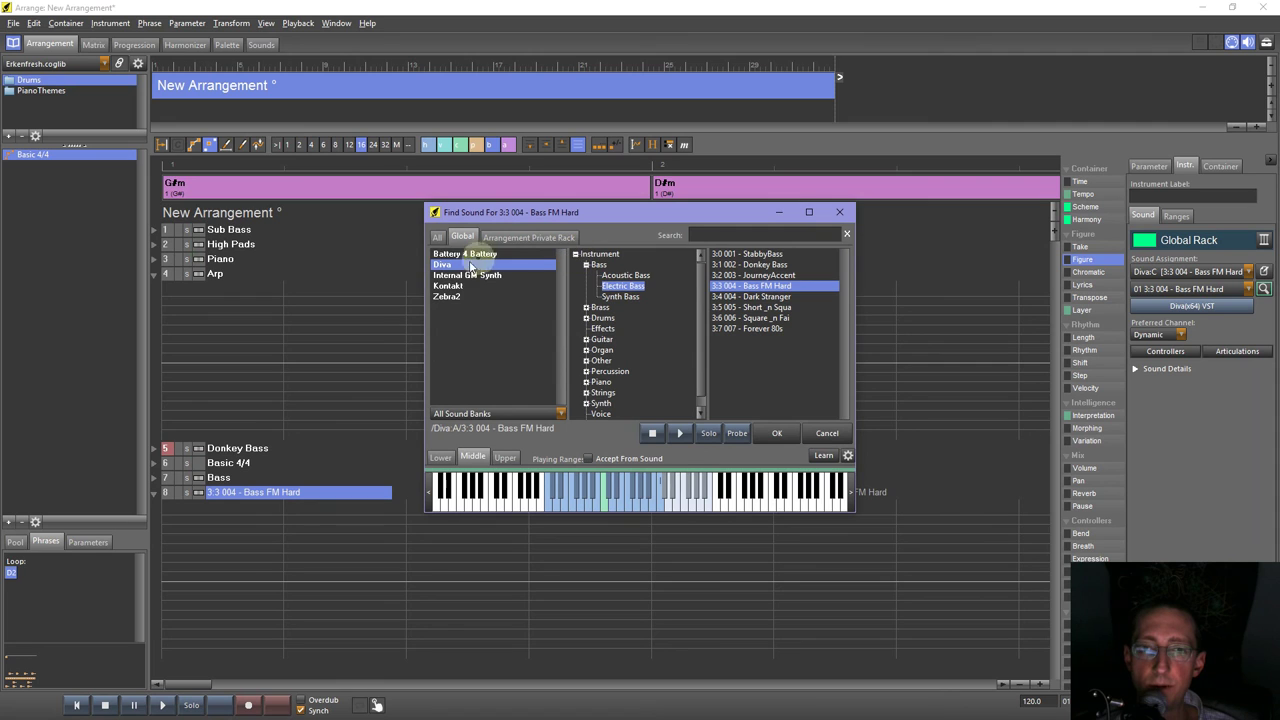
left_click(448, 286)
left_click(602, 254)
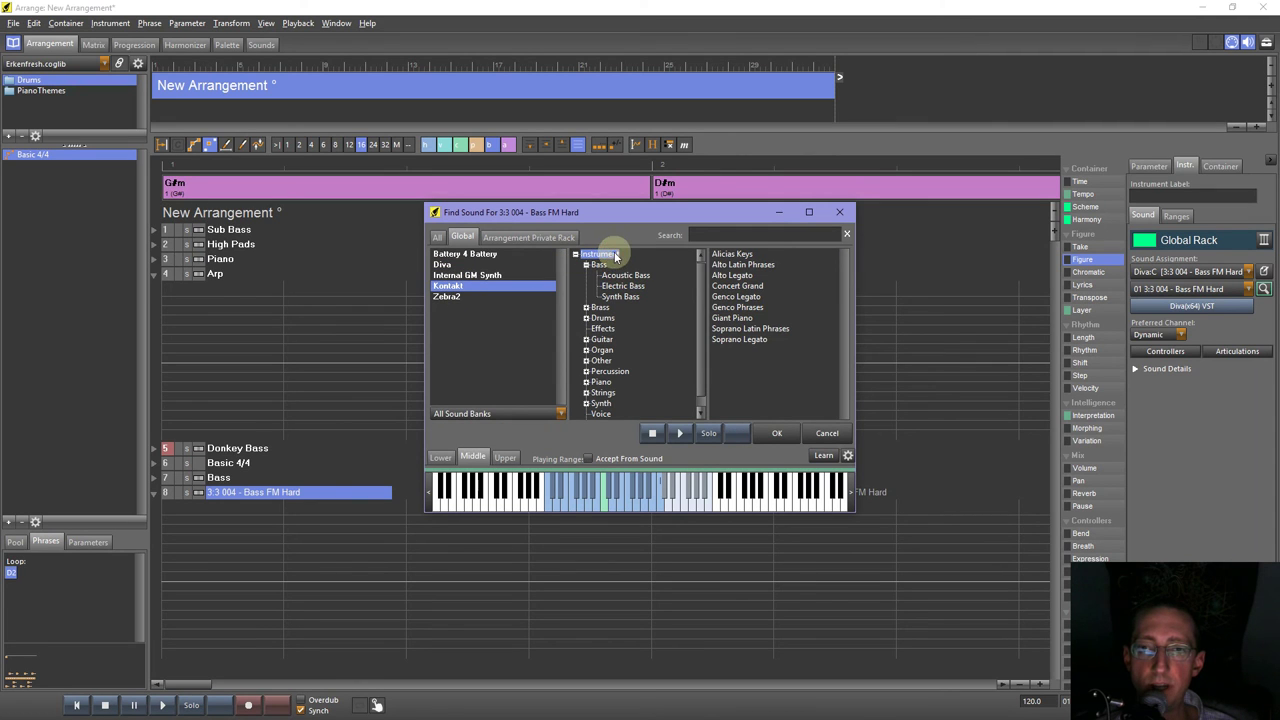
double_click(746, 287)
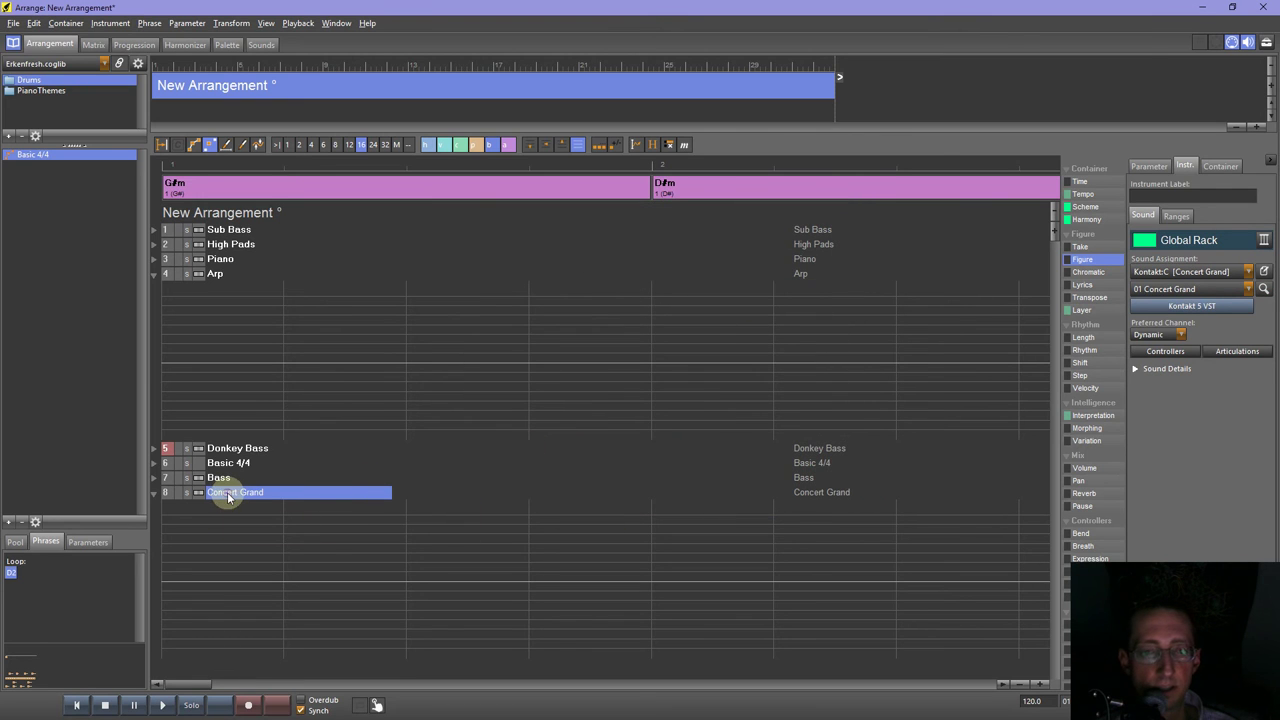
Browse the PianoThemes phrases in the library, previewing the figures of Piano13, Piano18 and Piano04.
left_click(29, 92)
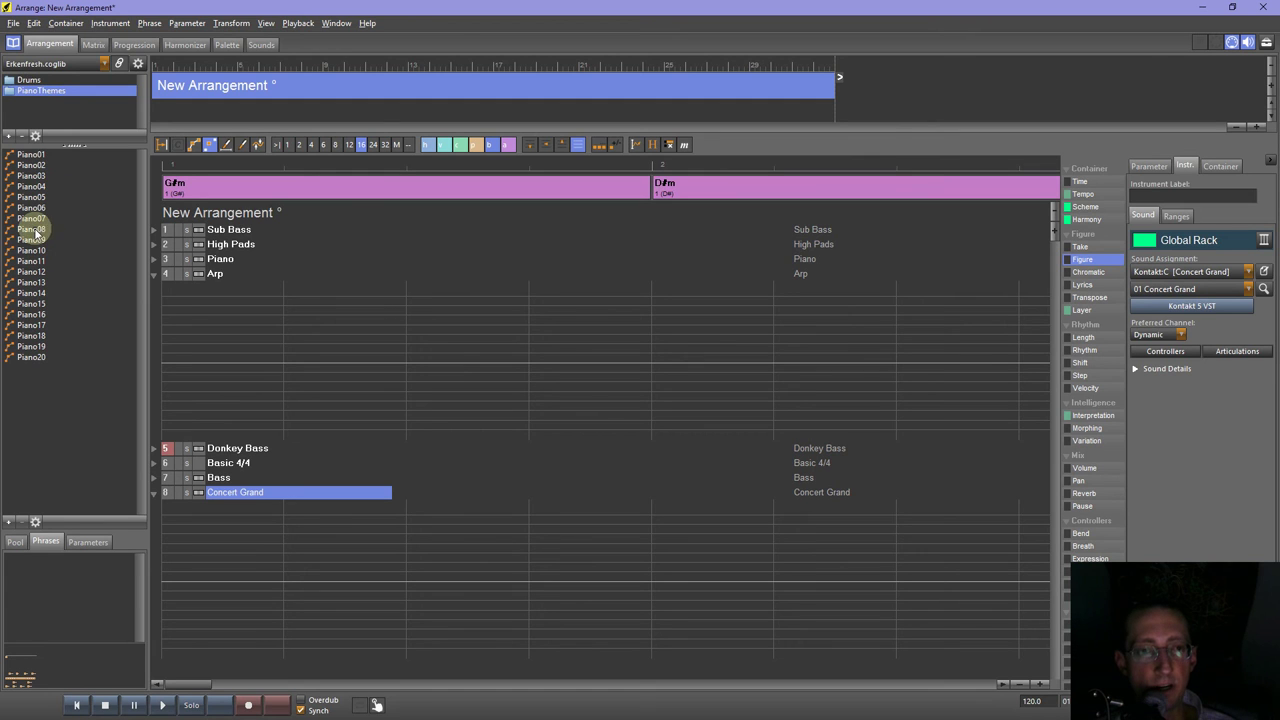
left_click_drag(33, 233, 155, 620)
left_click(35, 283)
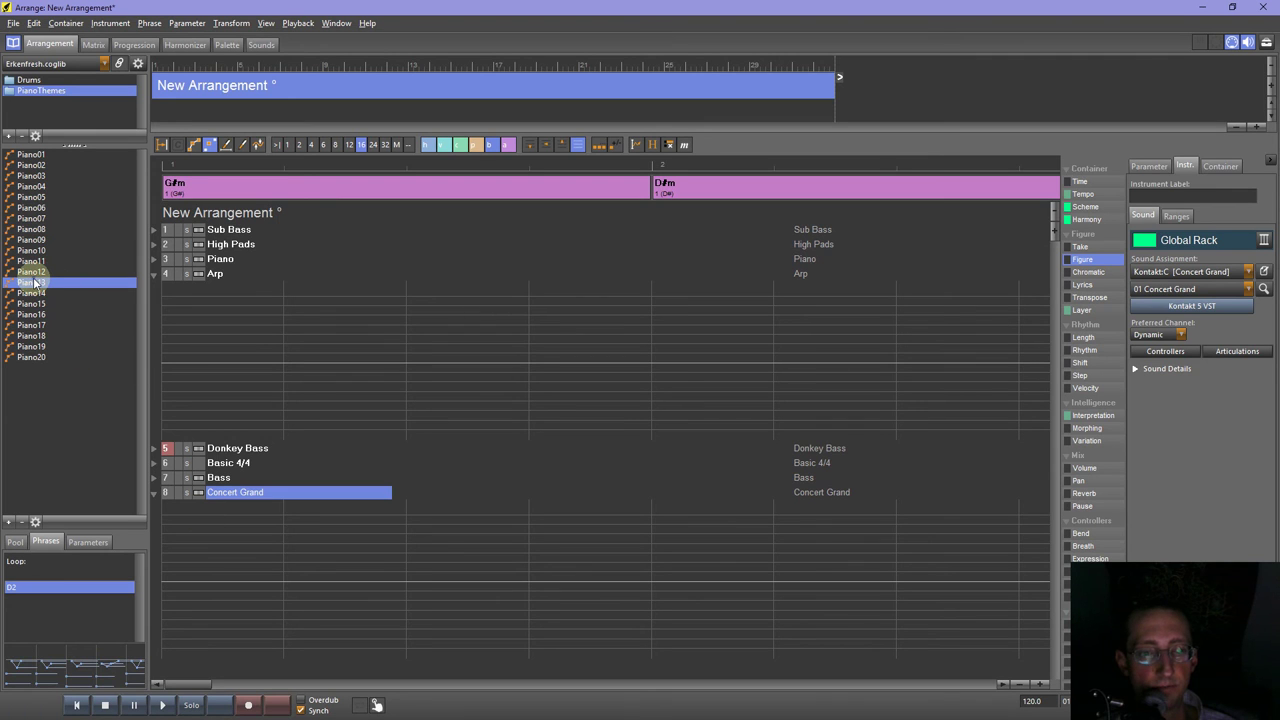
left_click(40, 337)
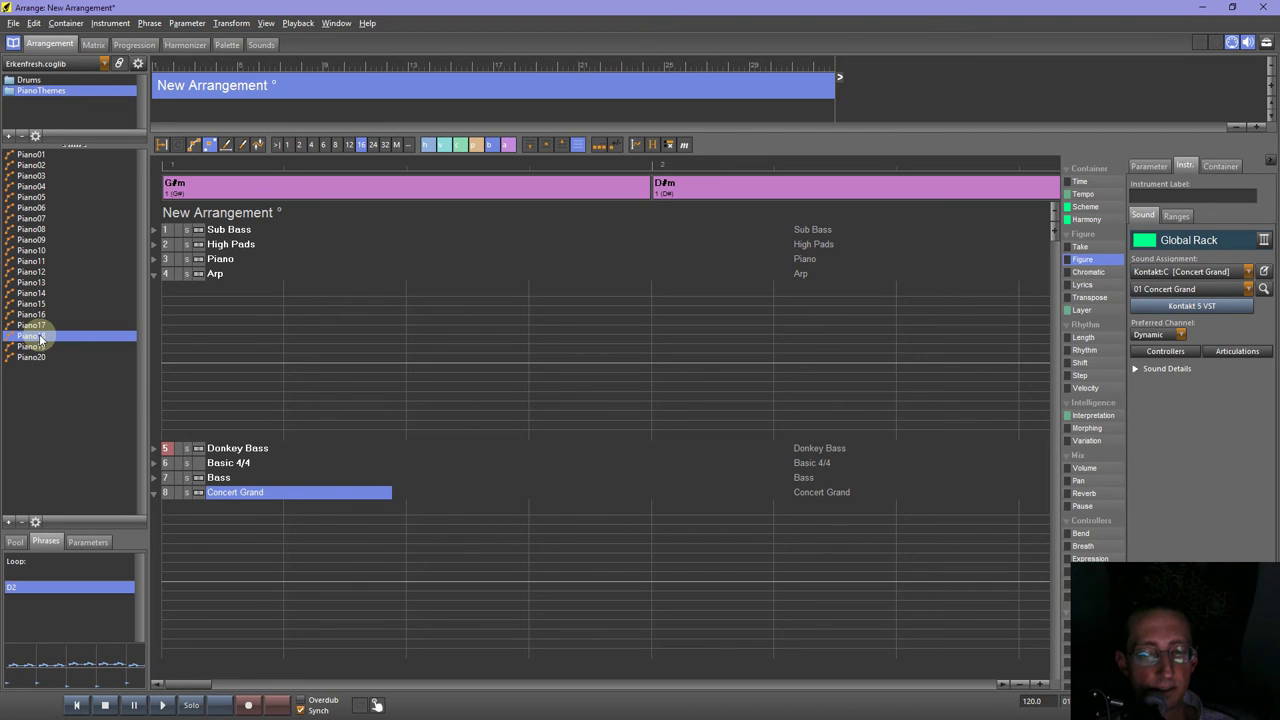
left_click(40, 187)
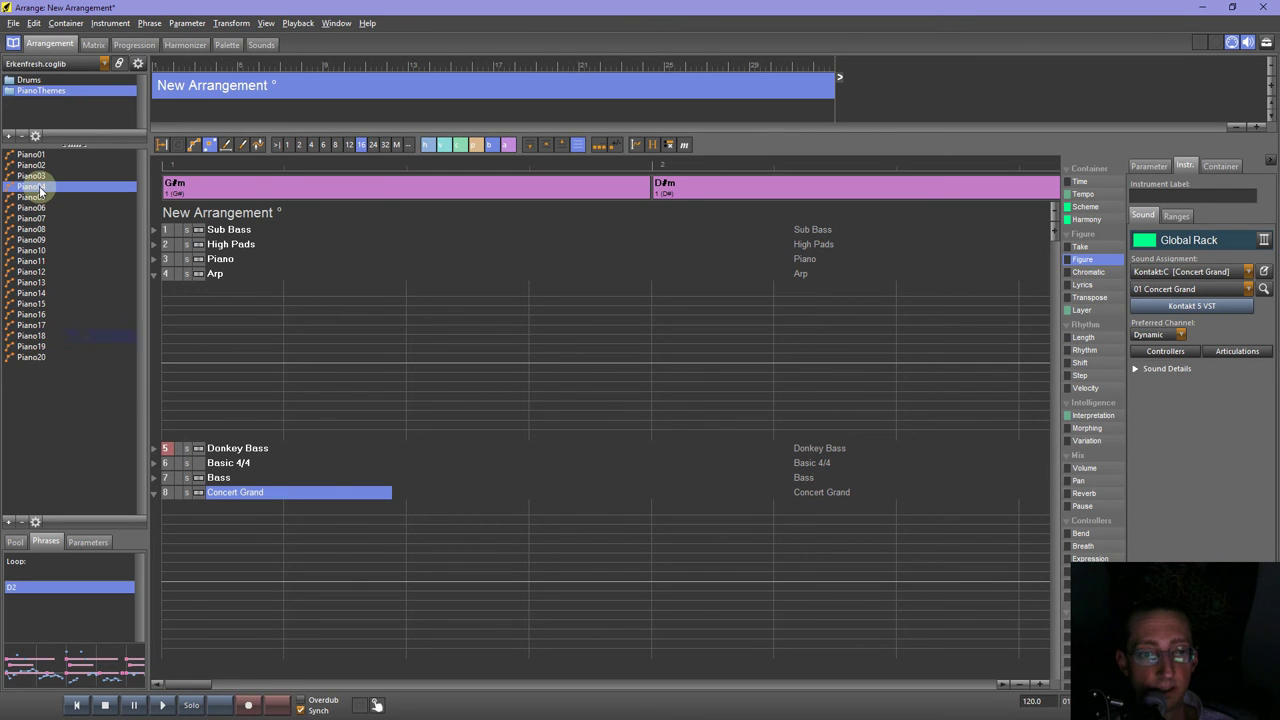
Try the Piano04 phrase on the Concert Grand track, audition it soloed, and undo its placement.
left_click_drag(48, 187, 171, 572)
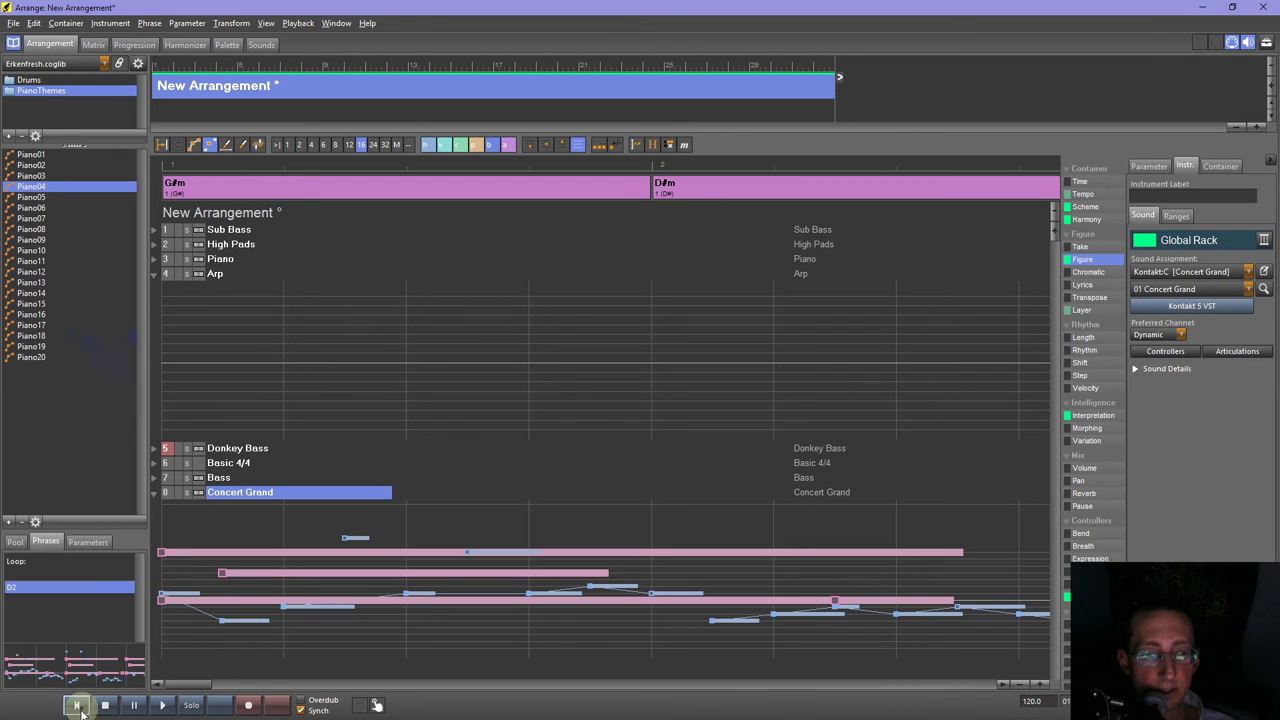
left_click(186, 492)
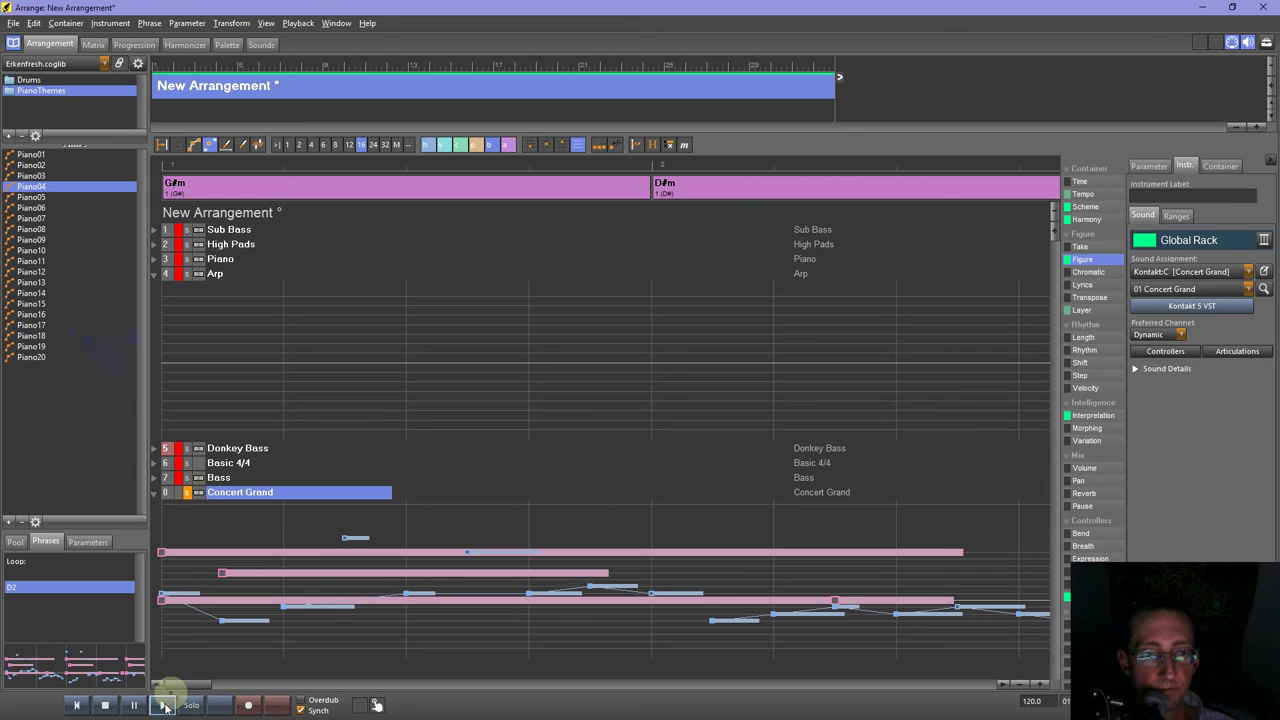
left_click(165, 707)
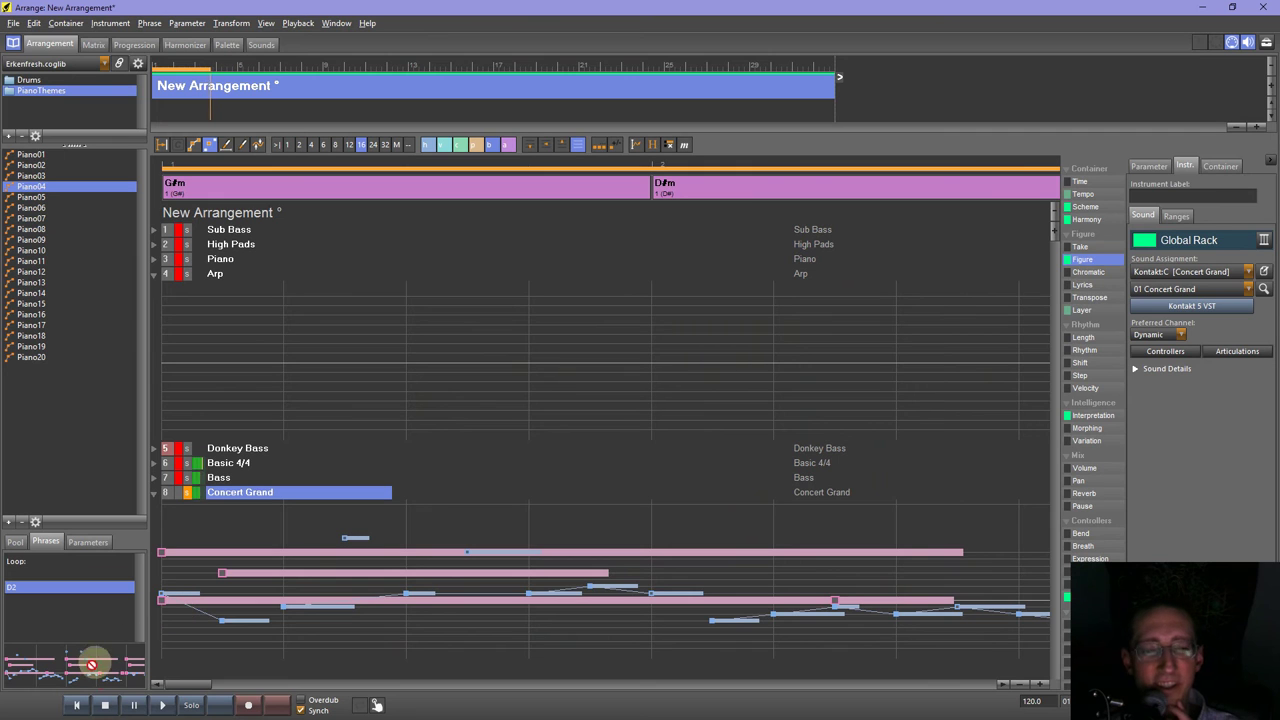
left_click(105, 705)
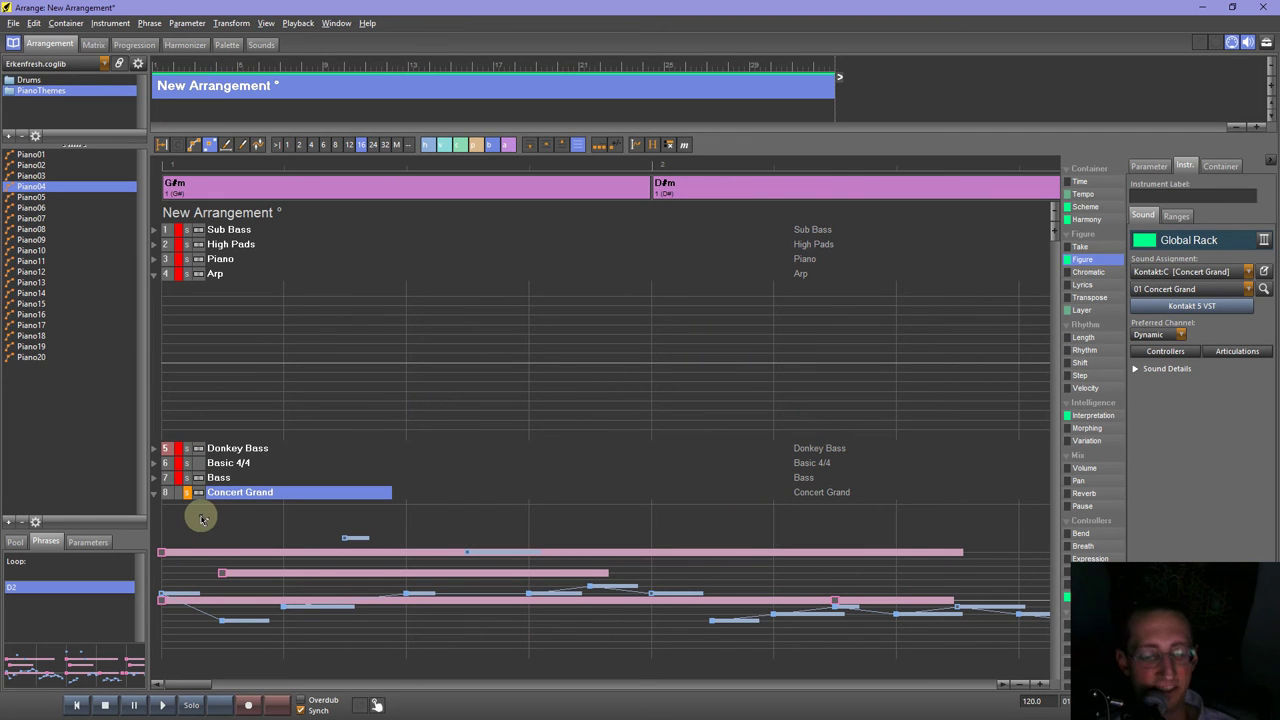
key("ctrl+z")
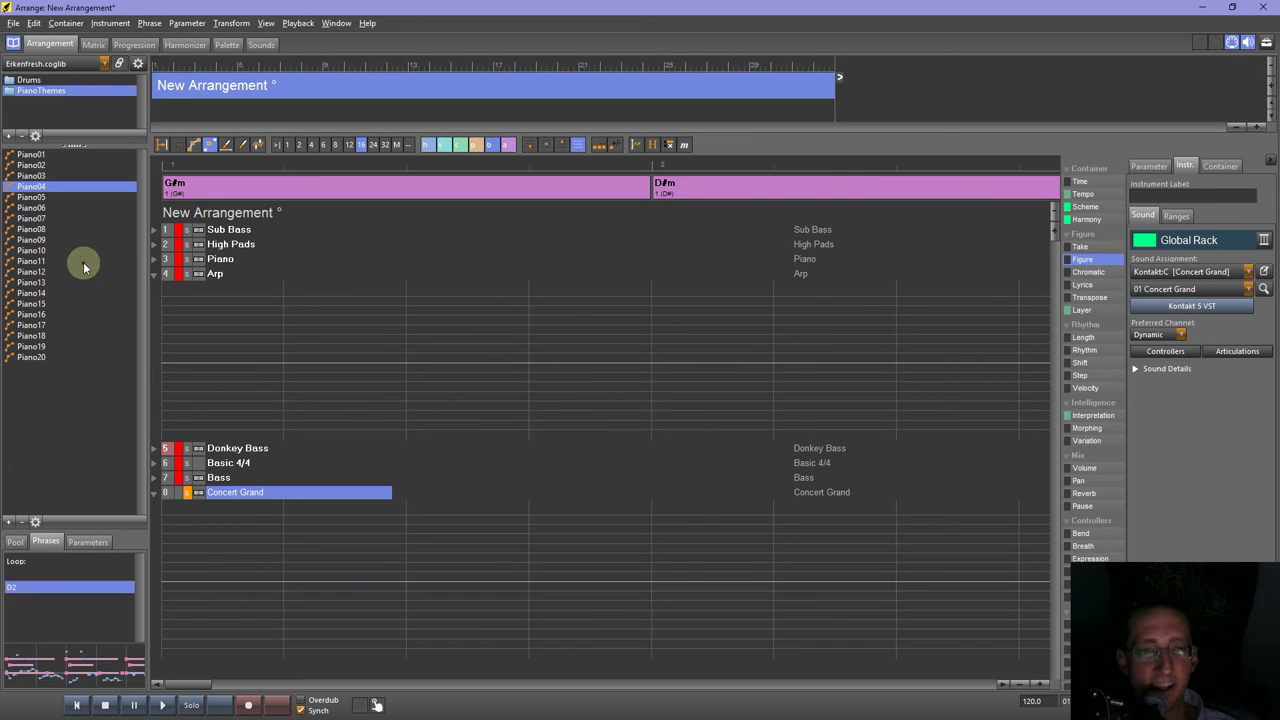
Place the Piano03 phrase on the Concert Grand track and play it from the beginning.
left_click(38, 176)
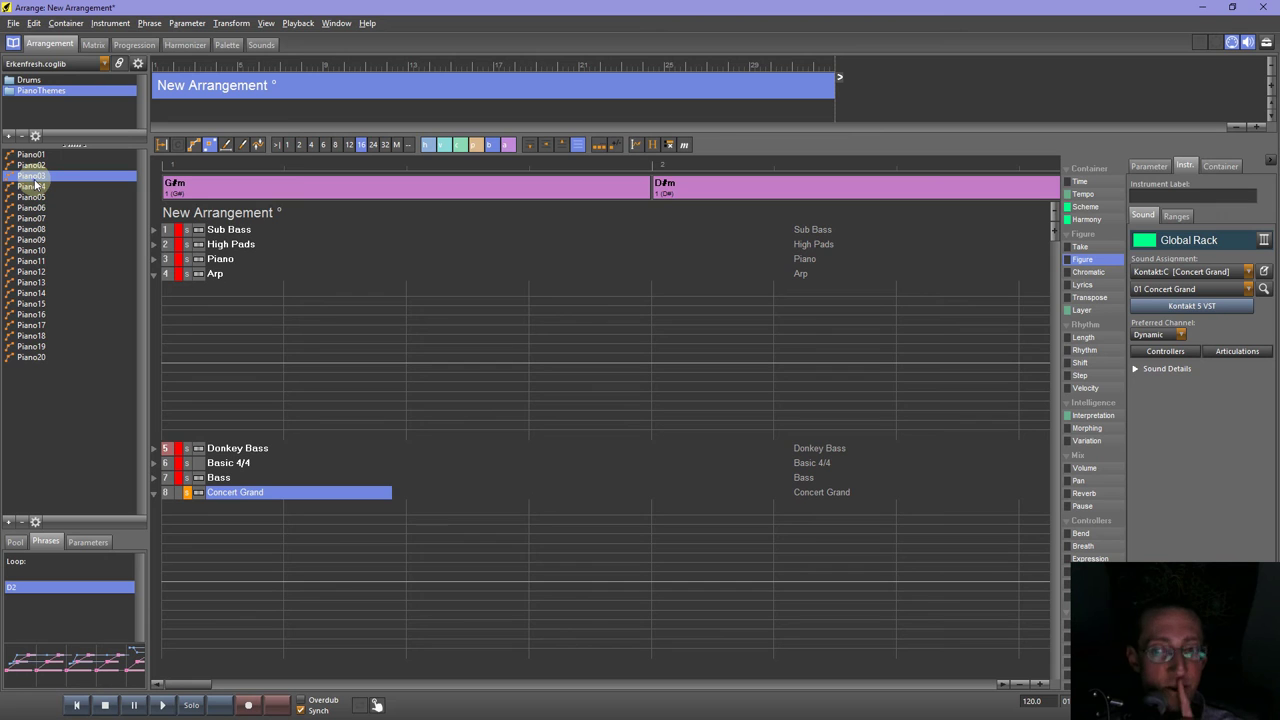
left_click_drag(60, 186, 167, 545)
left_click(80, 706)
left_click(163, 706)
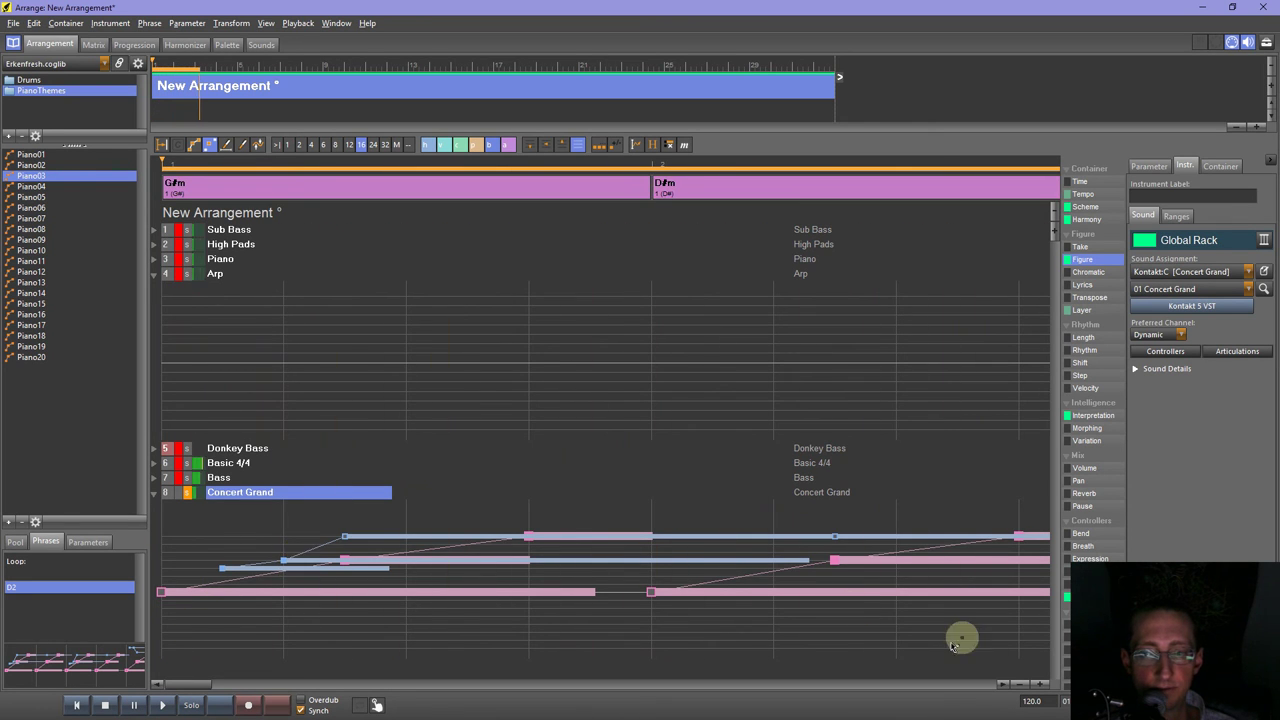
Listen to the full eight-bar phrase, replay it from the start with Concert Grand unsoloed and Piano muted, and stop playback.
left_click(1022, 686)
left_click(1022, 686)
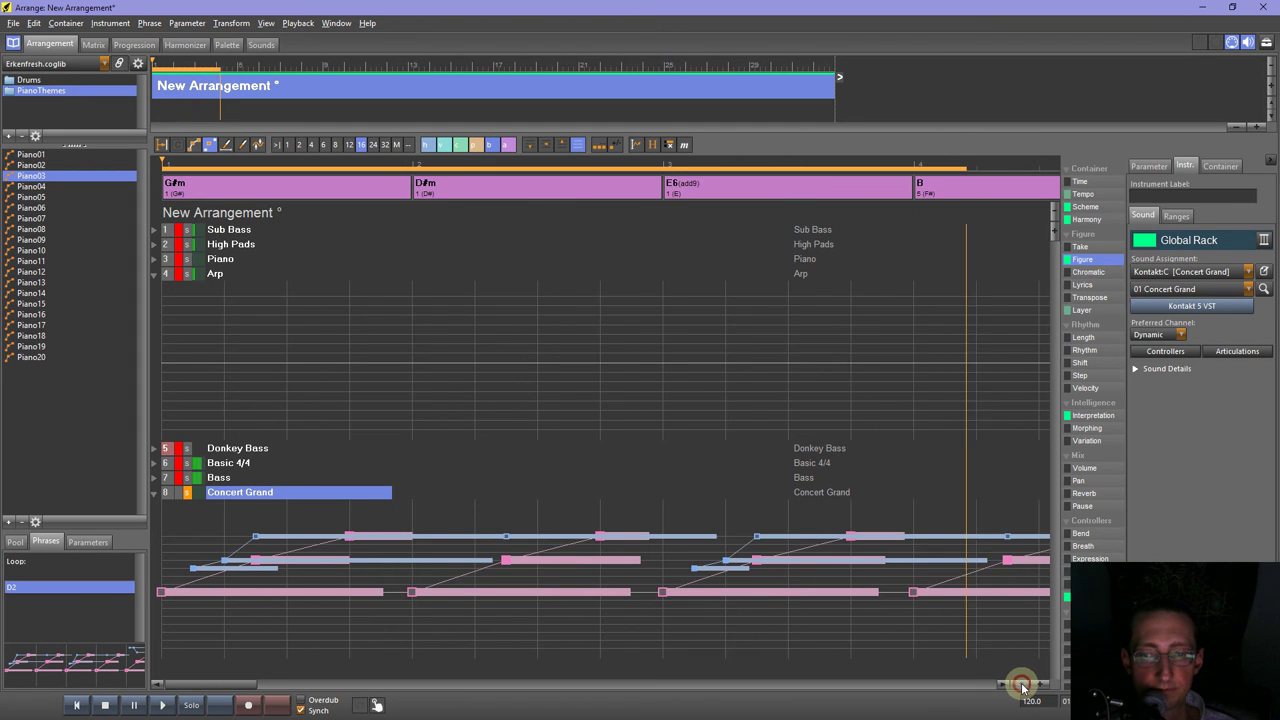
left_click(1022, 686)
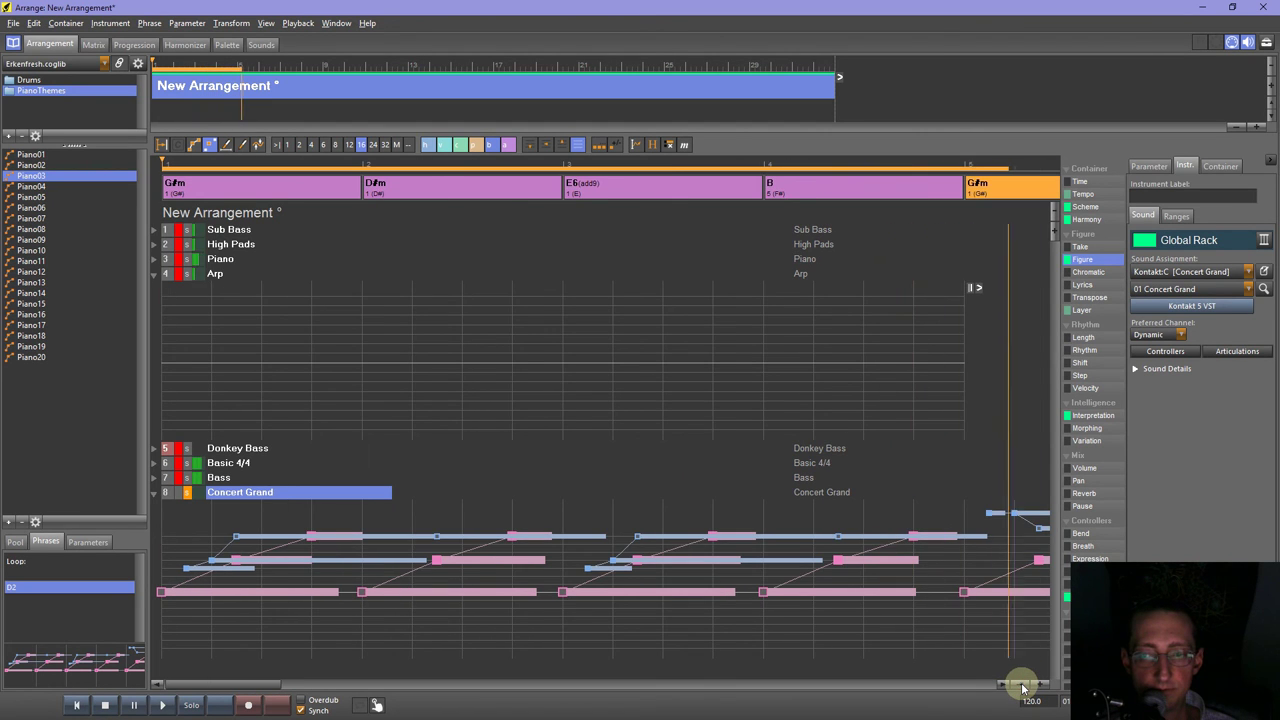
left_click(1022, 686)
left_click(1022, 686)
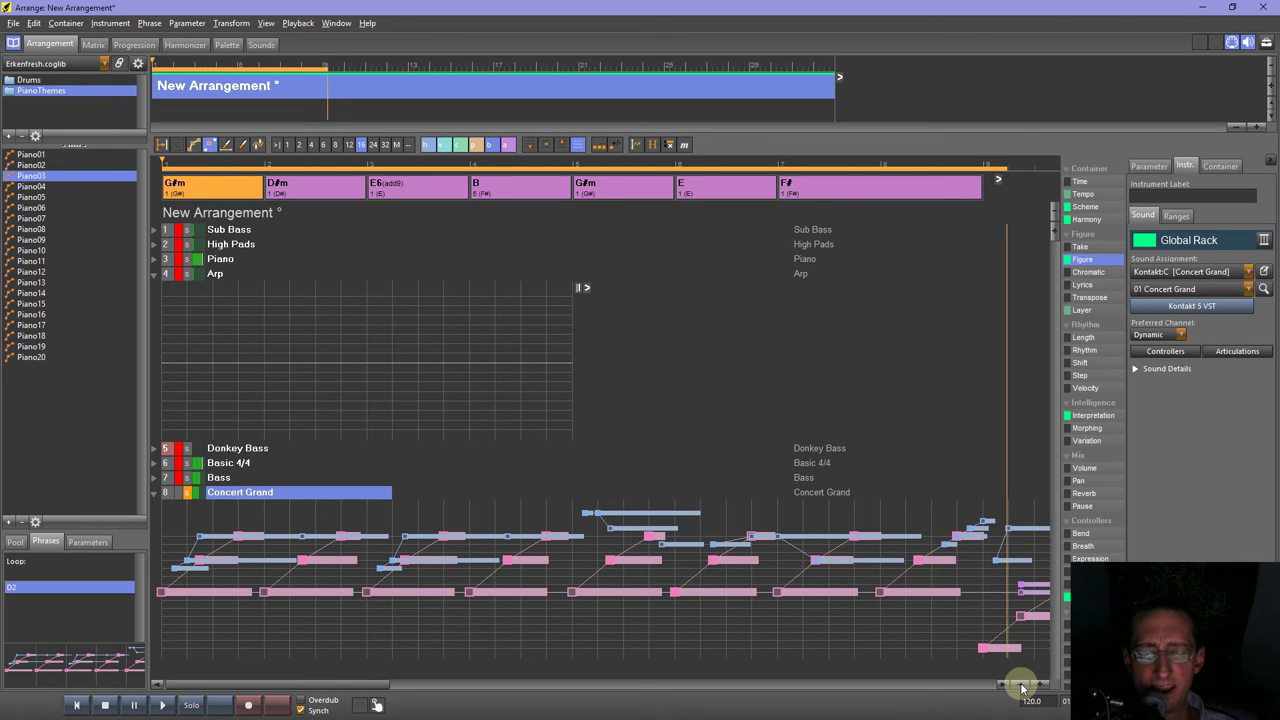
key("space")
key("space")
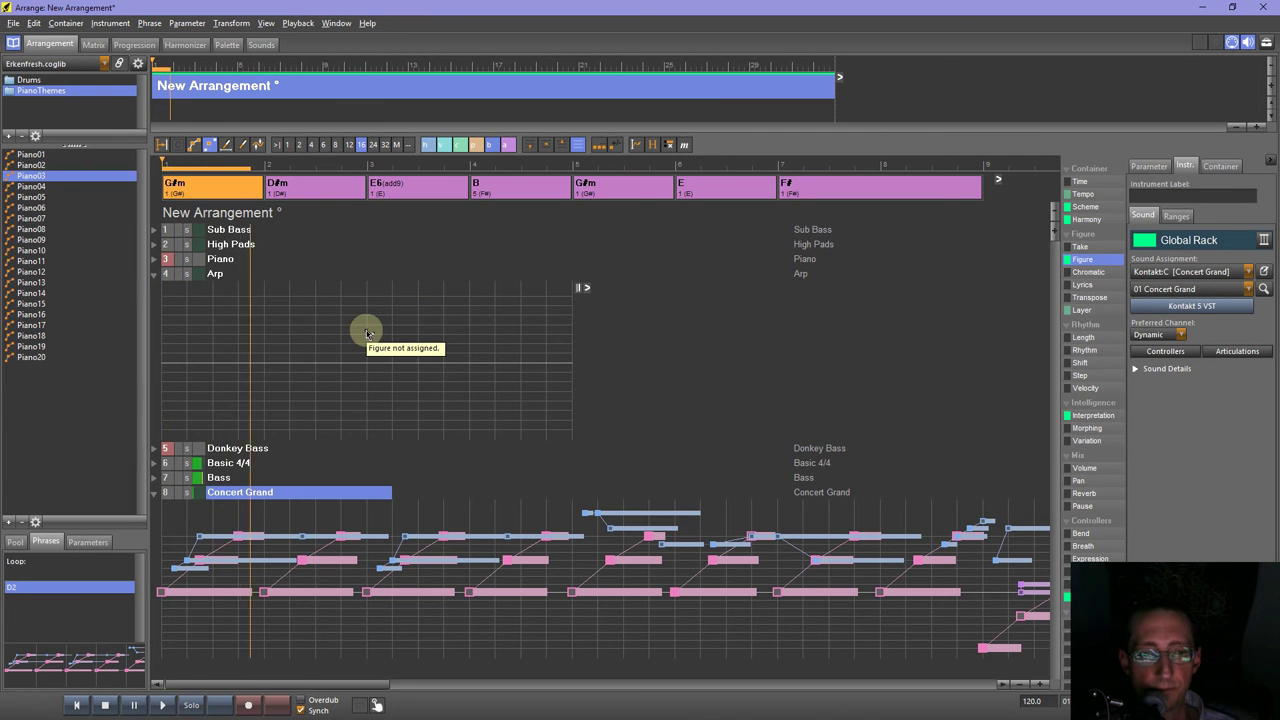
key("space")
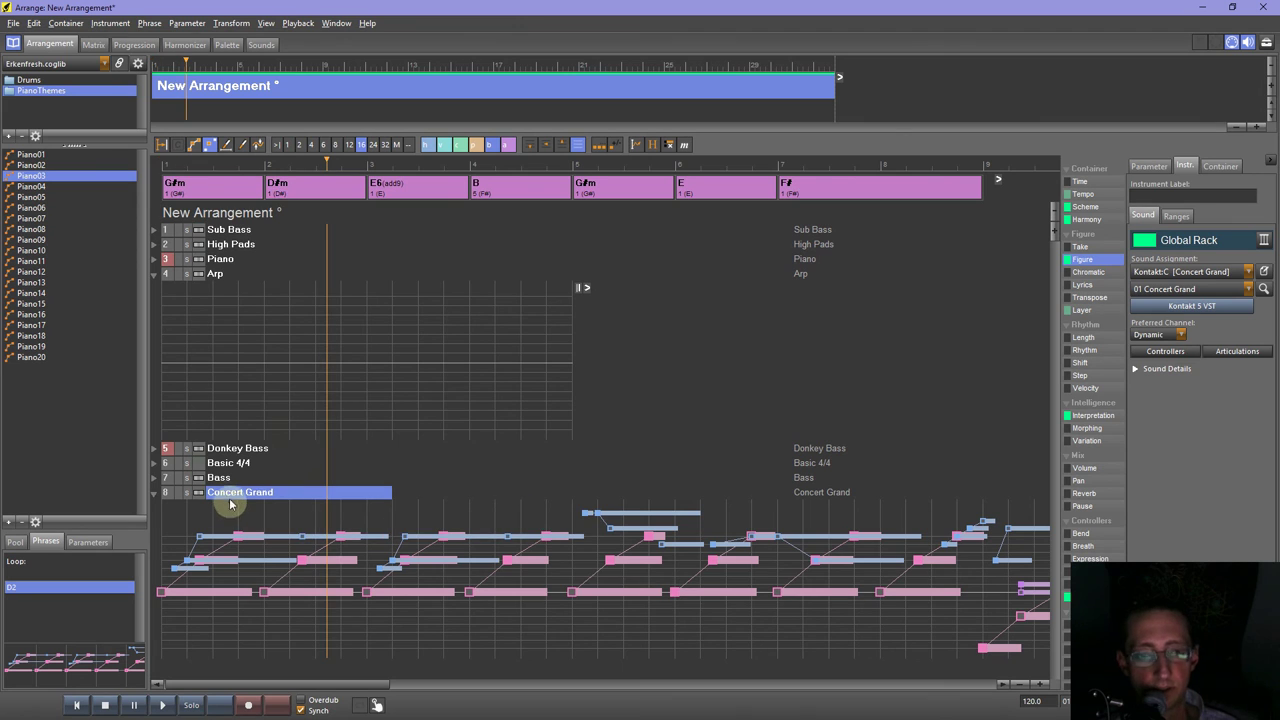
Create a new instrument with the same sound as Concert Grand directly below that track.
right_click(229, 499)
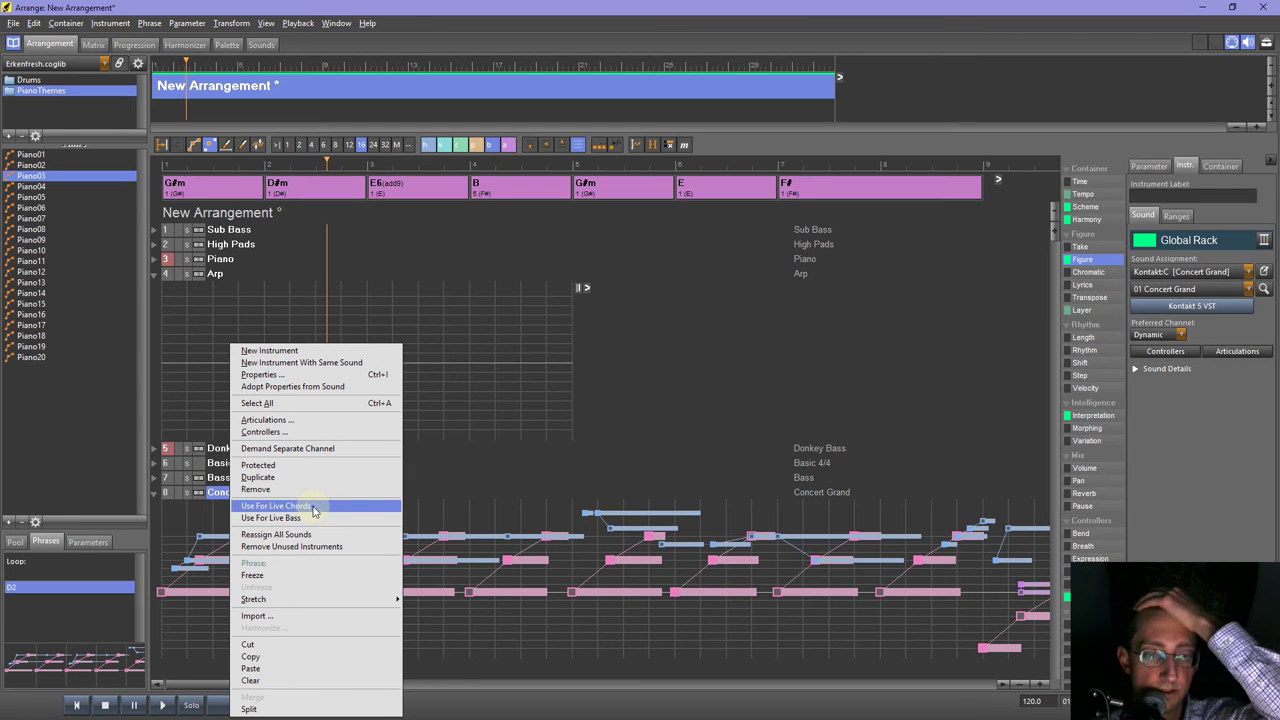
left_click(331, 366)
scroll(409, 500, "down", 3)
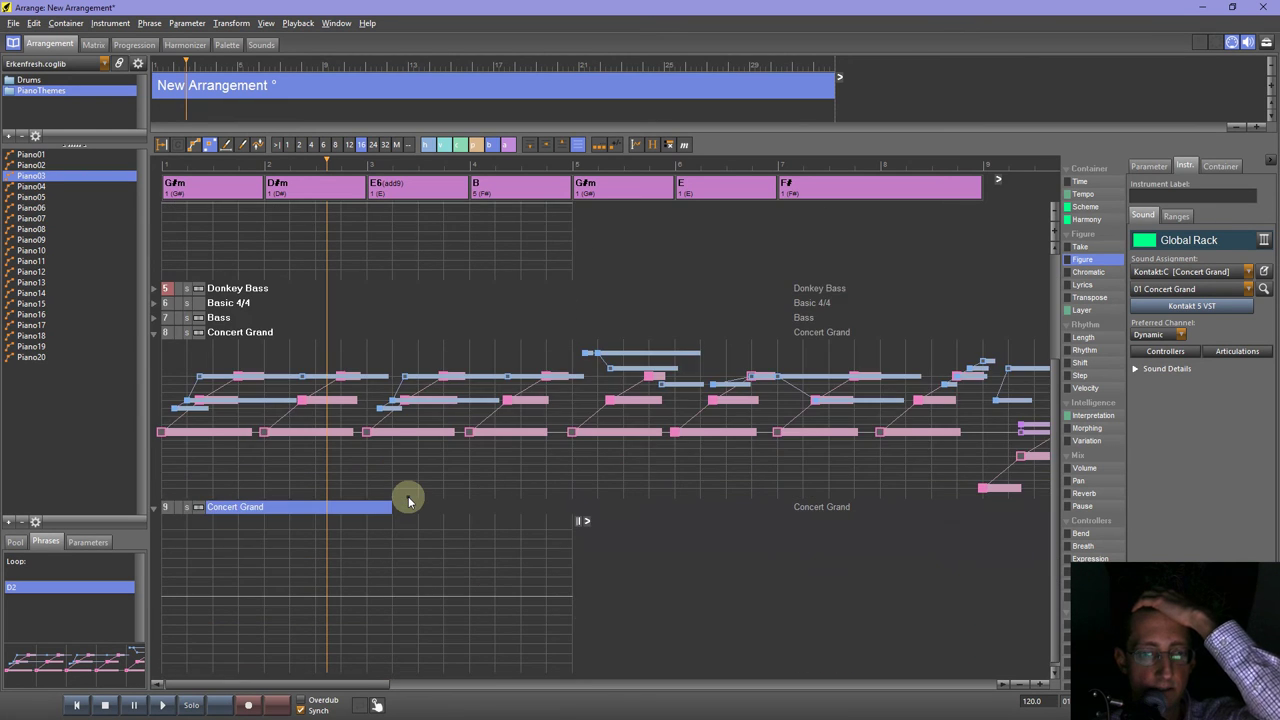
scroll(409, 500, "up", 1)
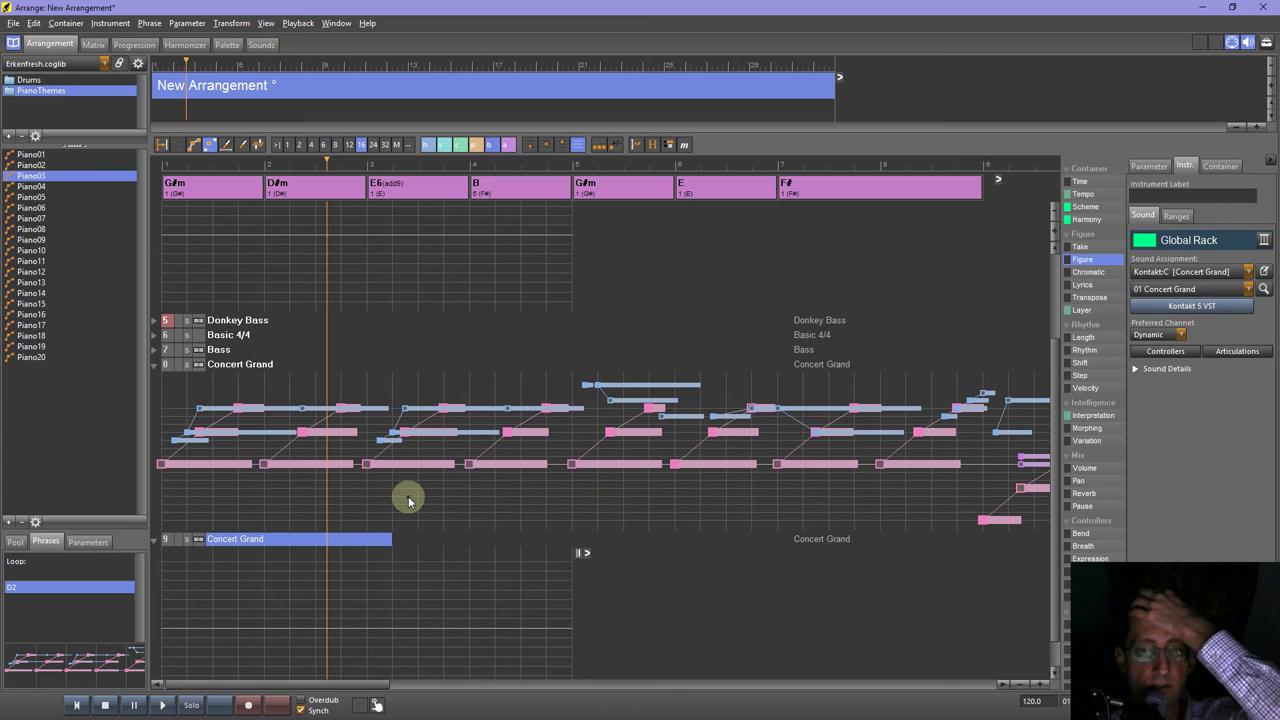
Select the whole figure segments covering bars 1 to 8 on the upper Concert Grand track as one continuous group.
left_click(172, 466)
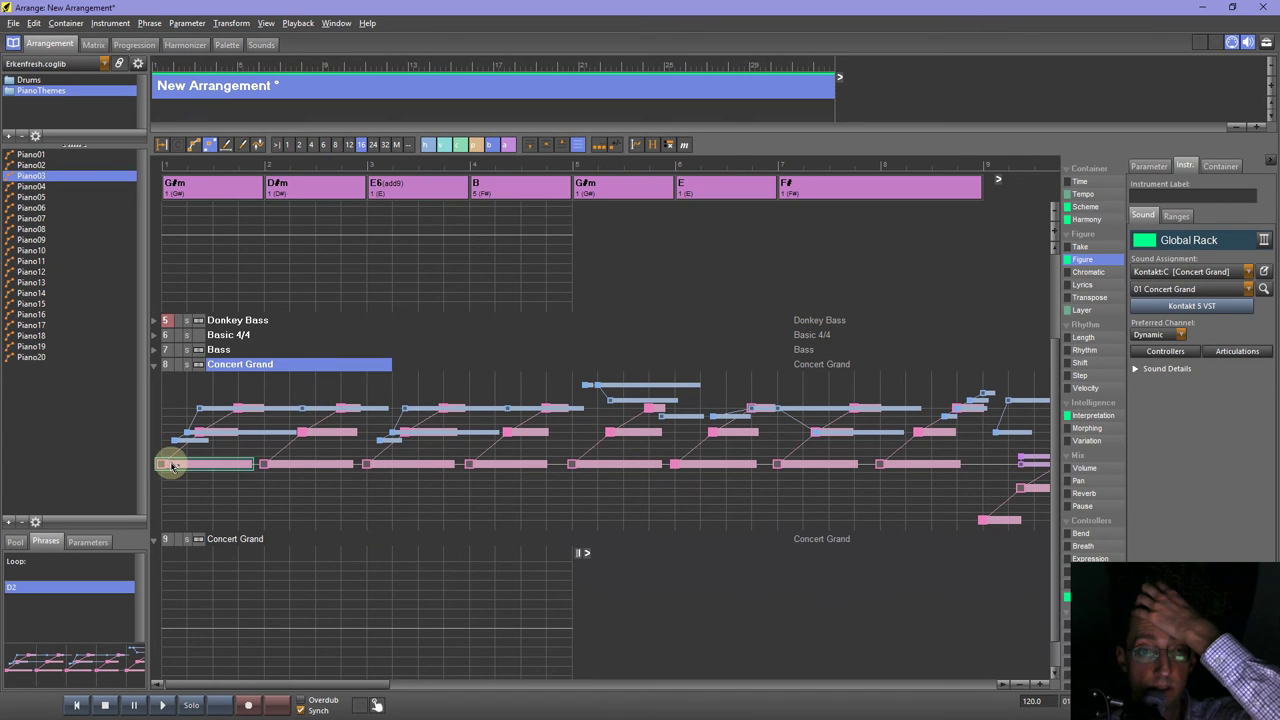
left_click(193, 144)
left_click_drag(212, 465, 304, 477)
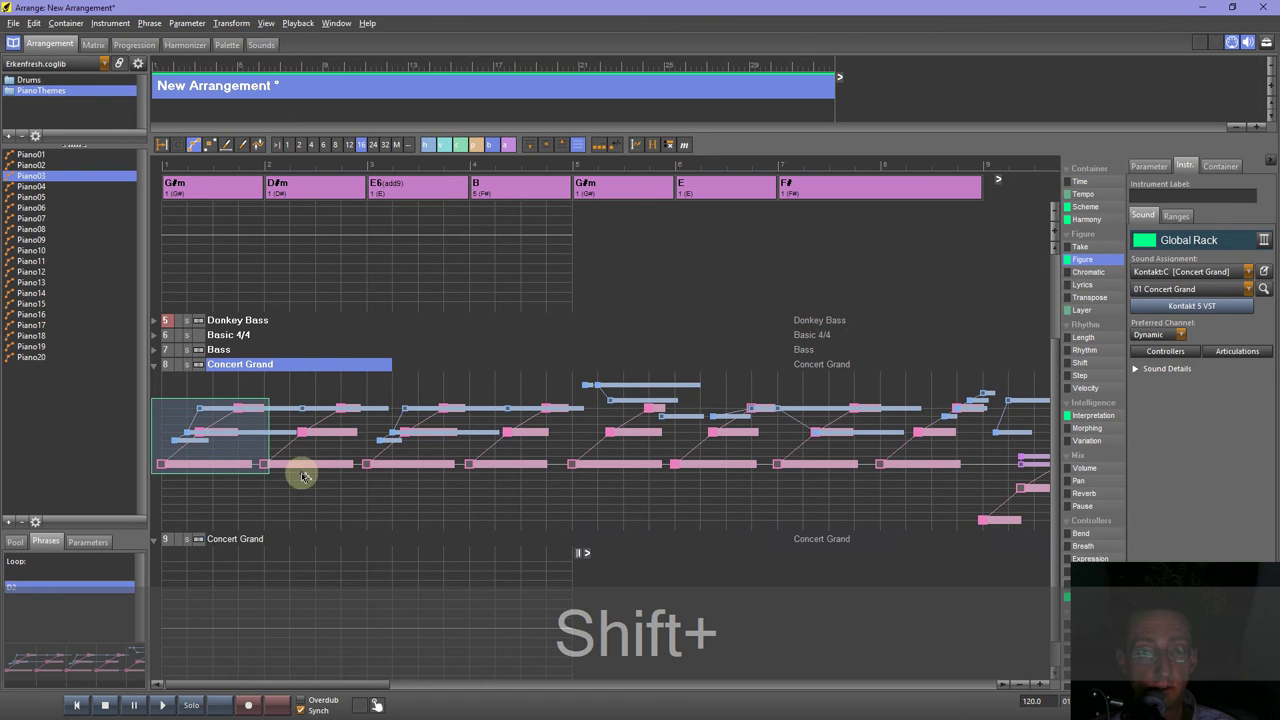
left_click(298, 469, "shift")
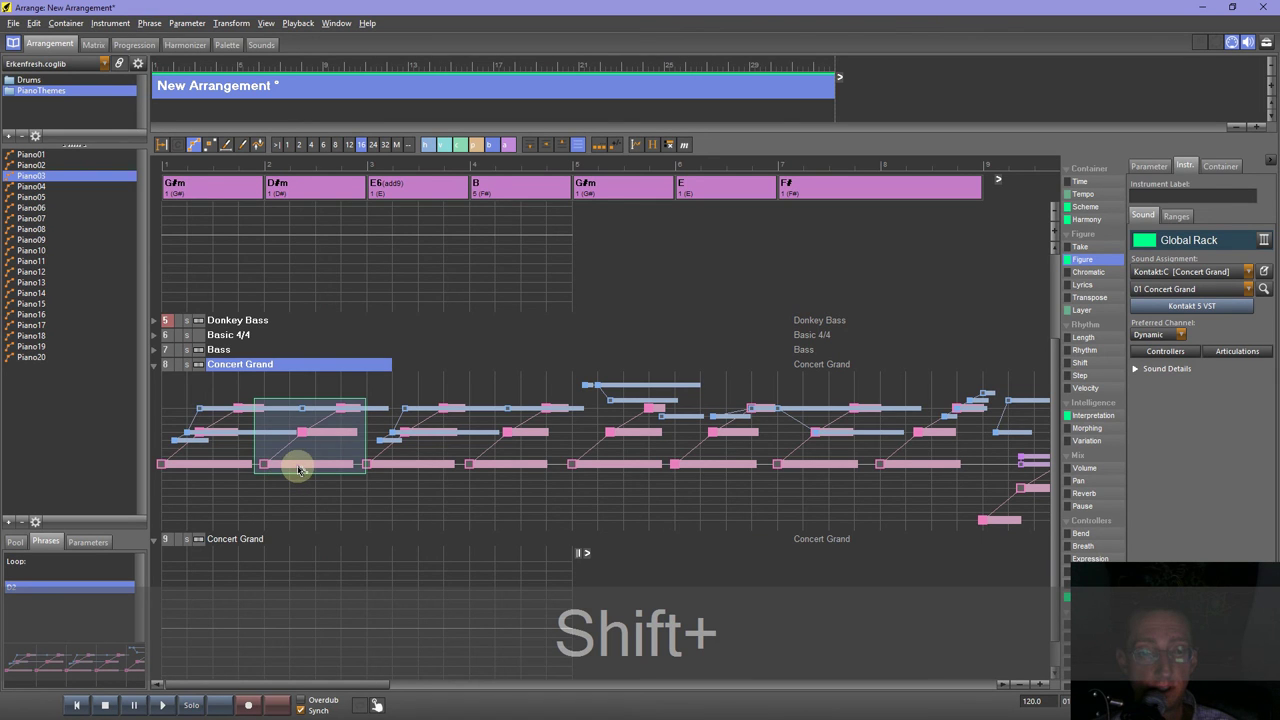
left_click(228, 469, "ctrl+shift")
left_click(385, 472)
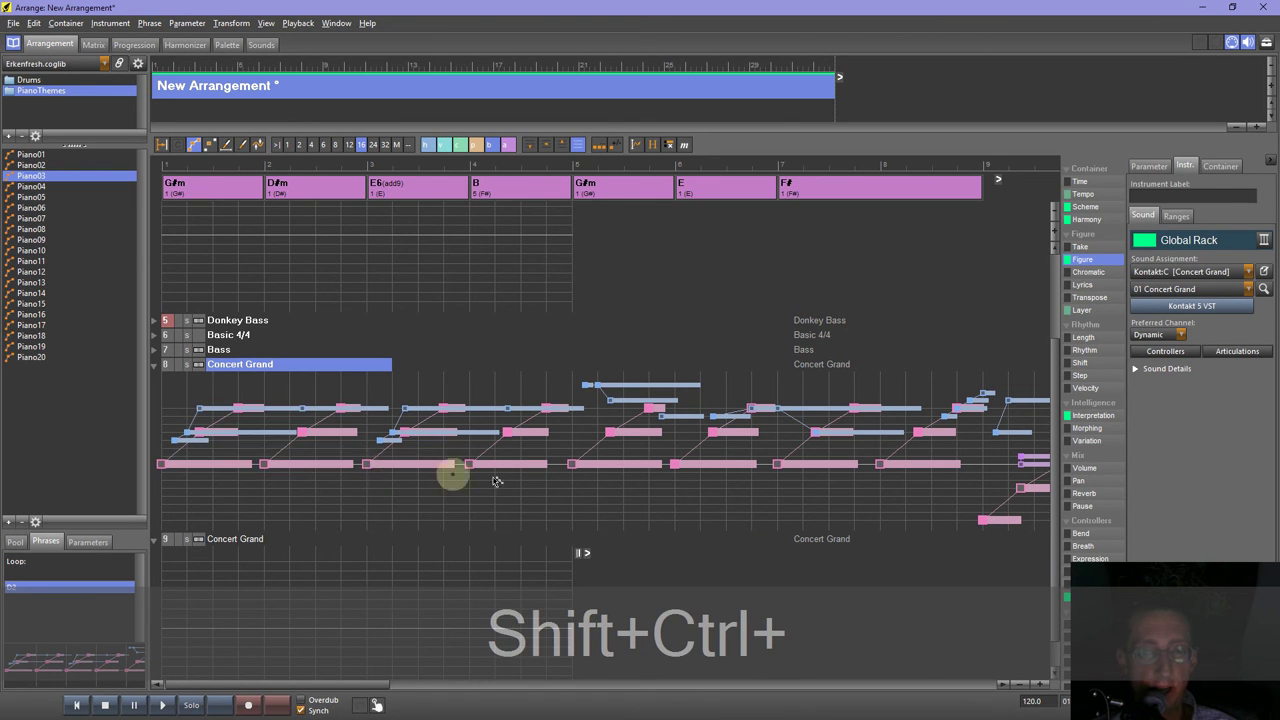
left_click(195, 467, "ctrl+shift")
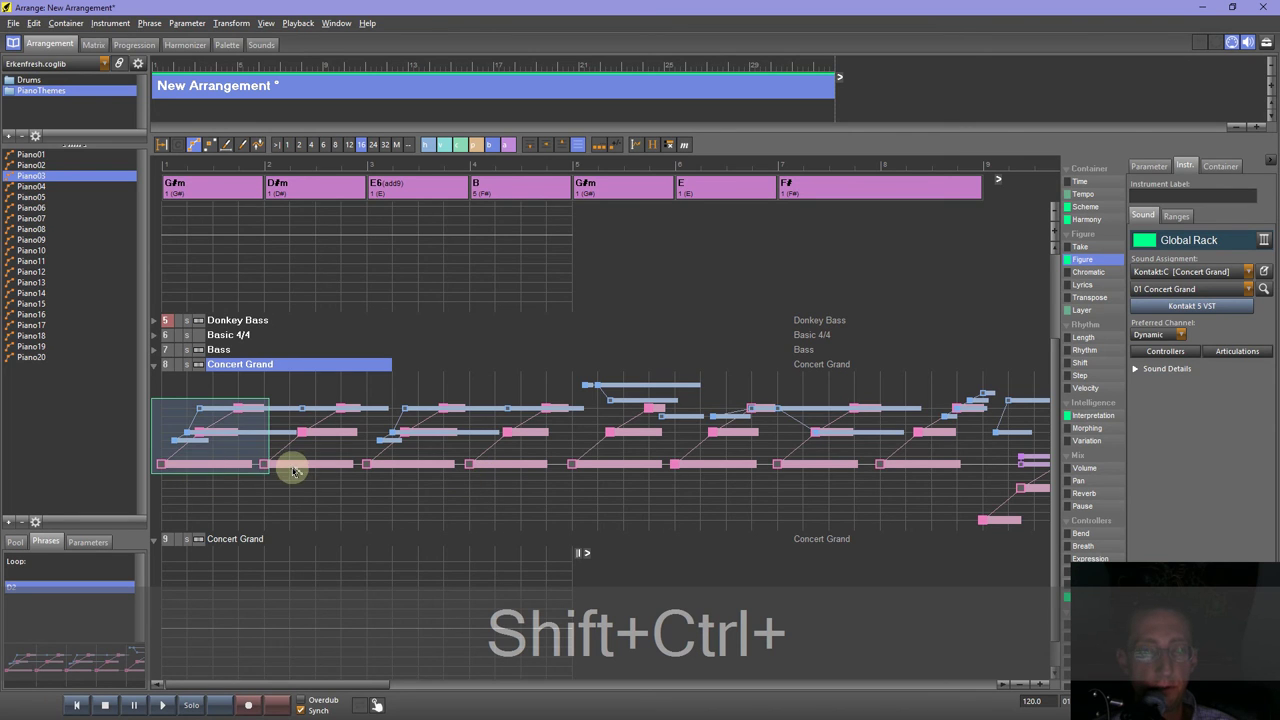
left_click(294, 469, "ctrl+shift")
left_click(382, 466, "ctrl+shift")
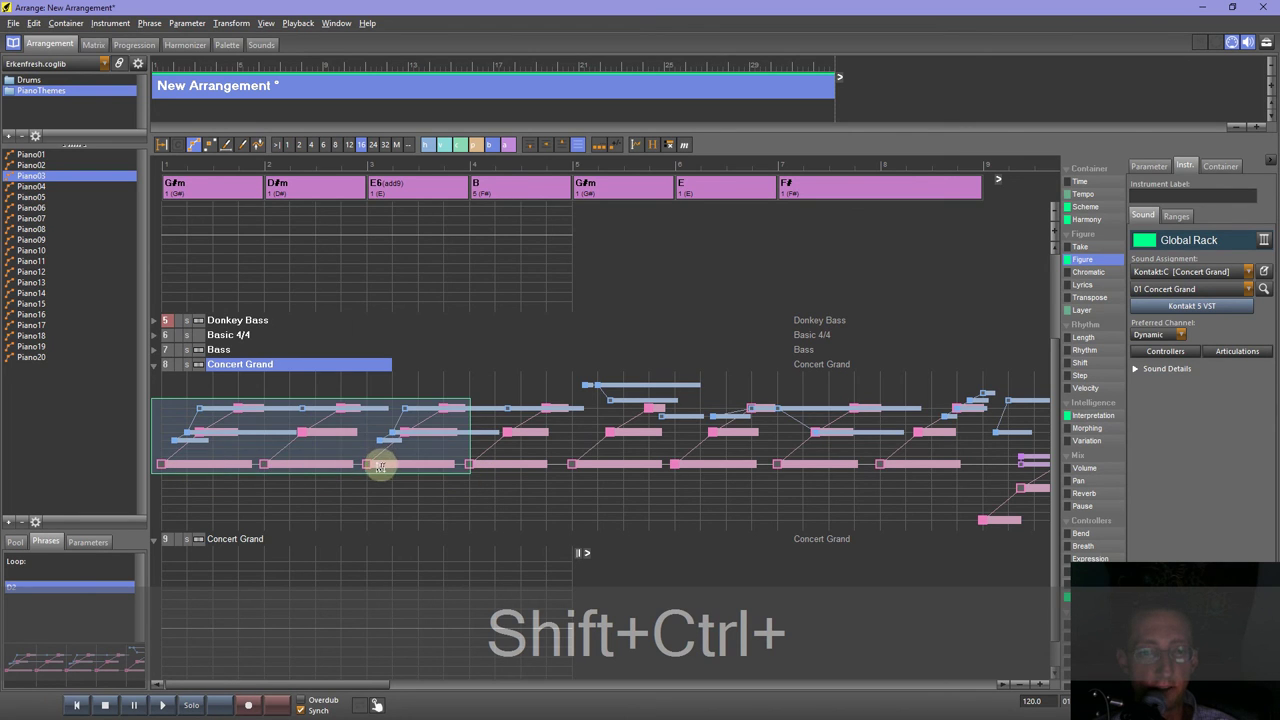
left_click(490, 466, "ctrl+shift")
left_click(597, 468, "ctrl+shift")
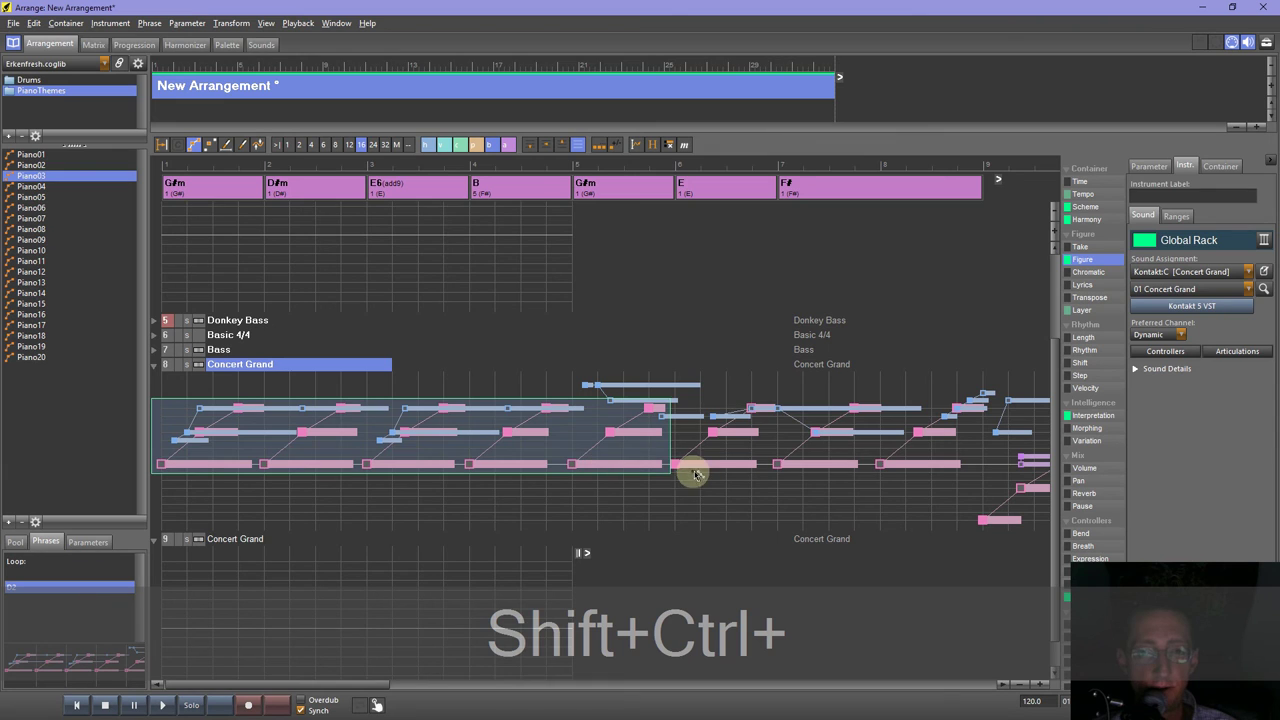
left_click(697, 469, "ctrl+shift")
left_click(809, 466, "ctrl+shift")
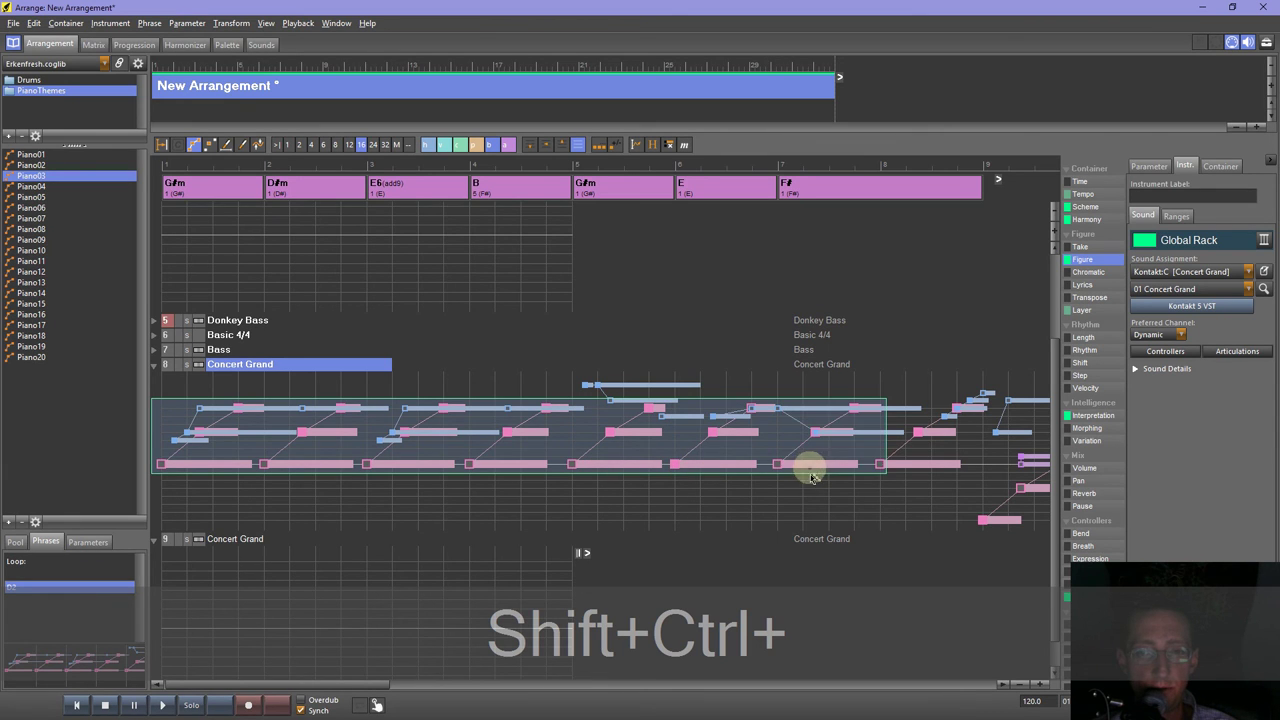
left_click(919, 466, "ctrl+shift")
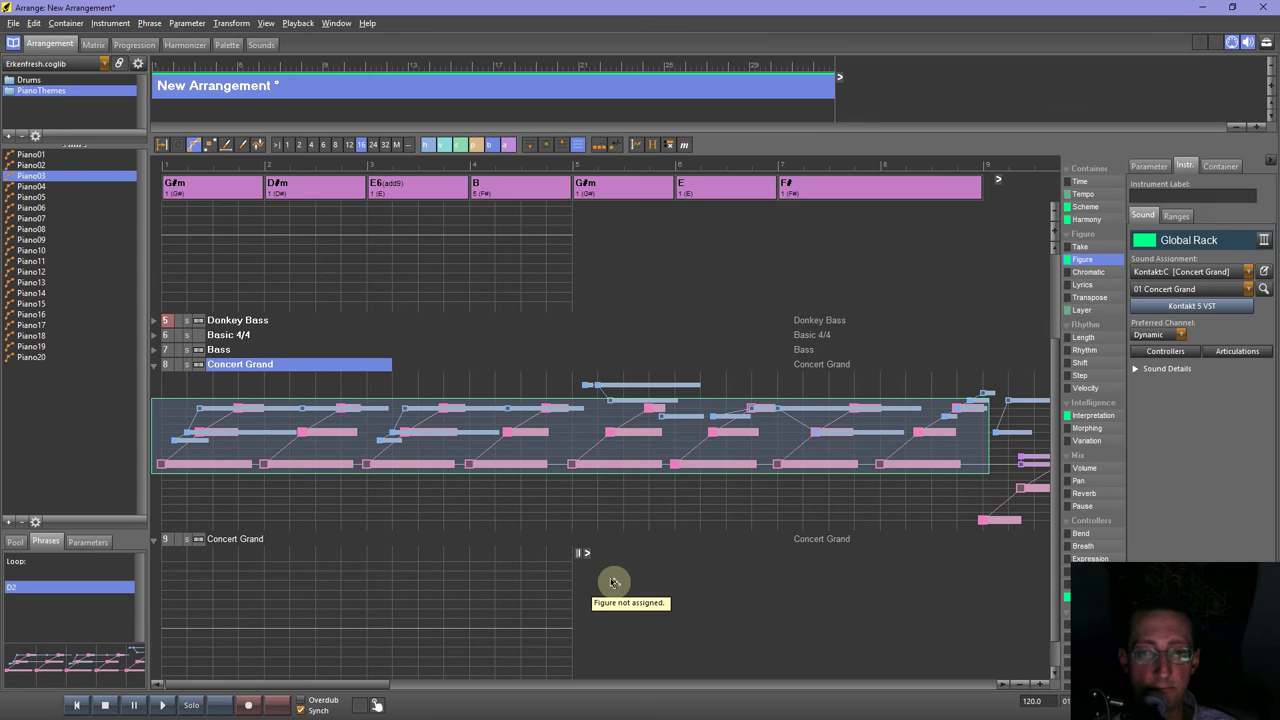
Extend the empty figure on the lower Concert Grand track to 16 bars, ending at bar 17.
left_click_drag(595, 560, 995, 564)
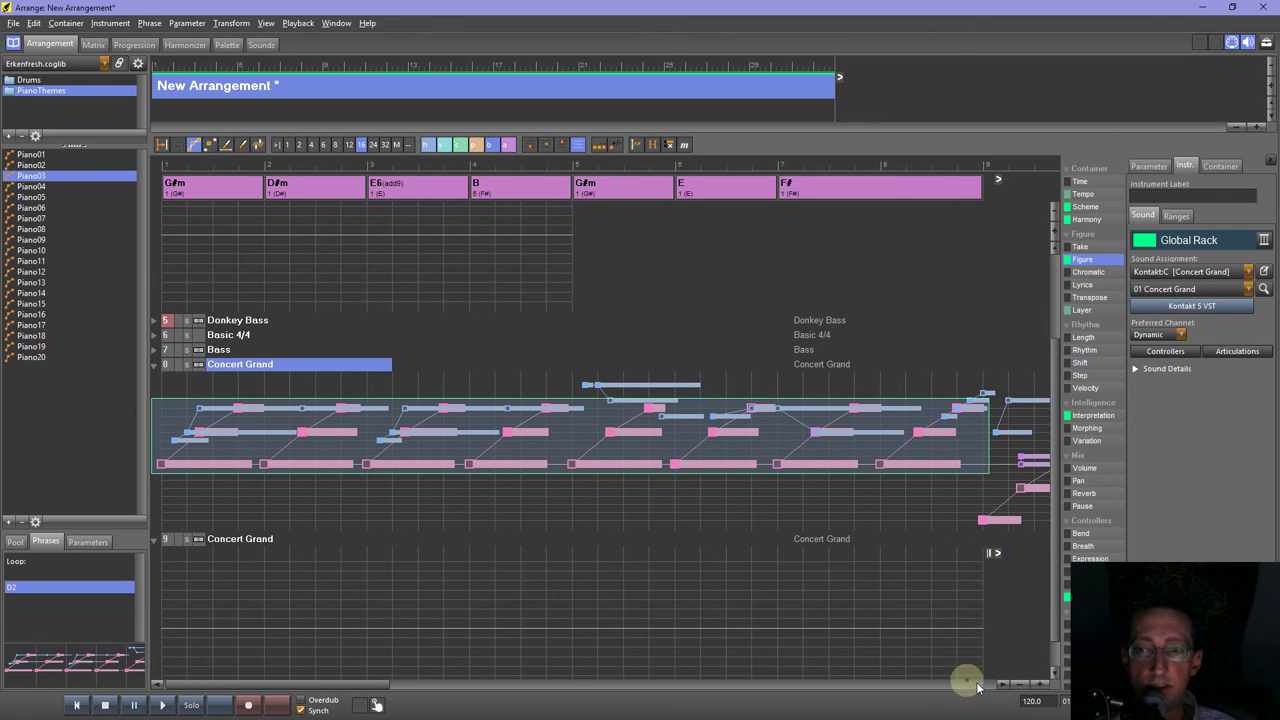
left_click(1023, 683)
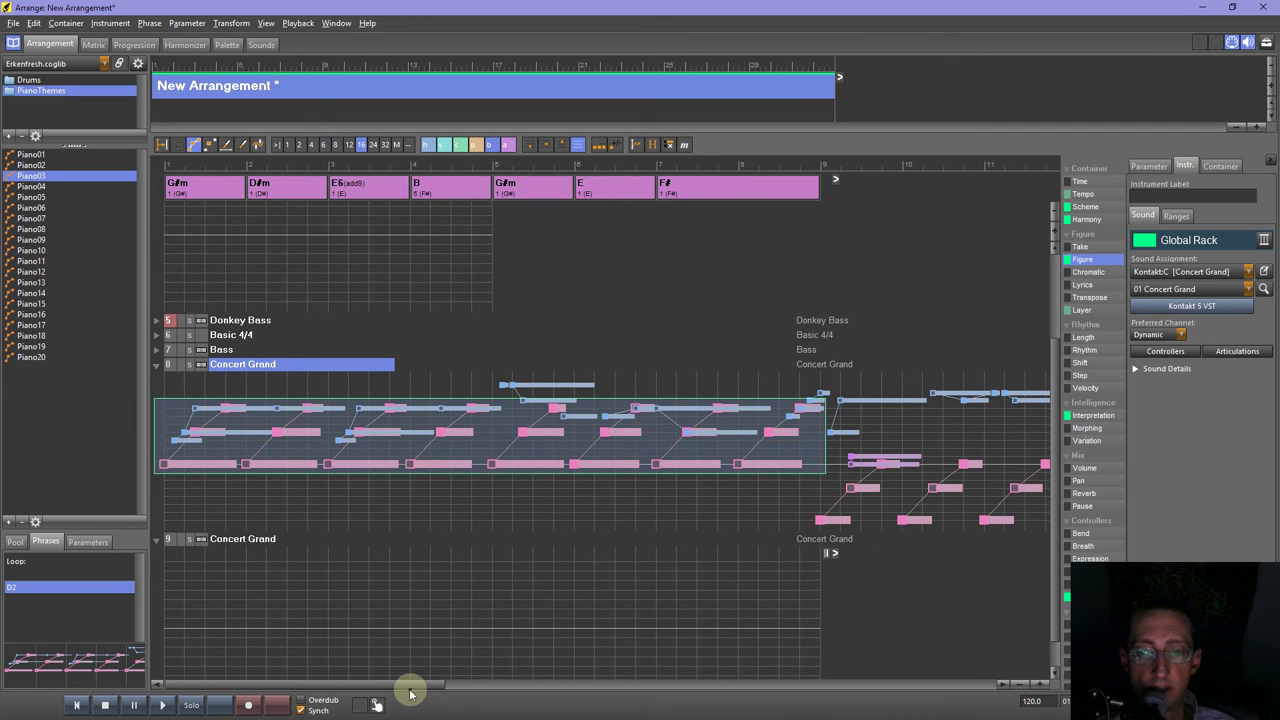
left_click(1021, 686)
left_click(1021, 686)
left_click(1021, 686)
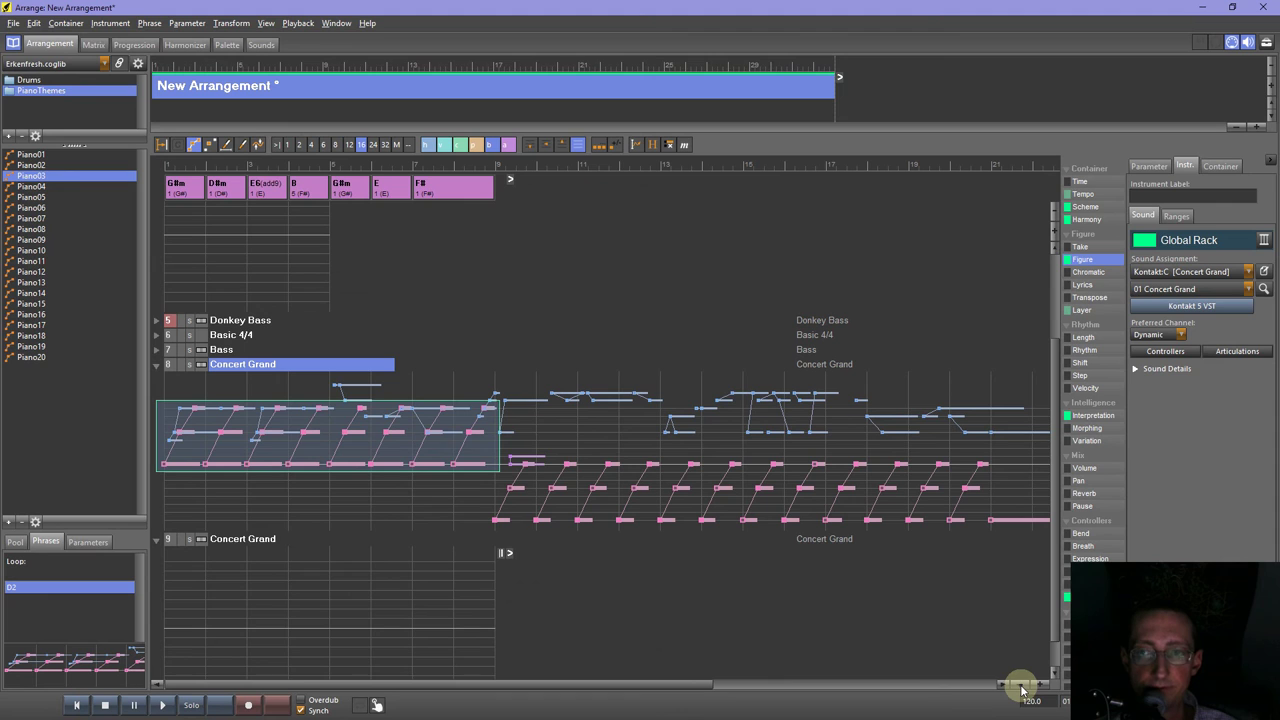
left_click_drag(508, 553, 840, 576)
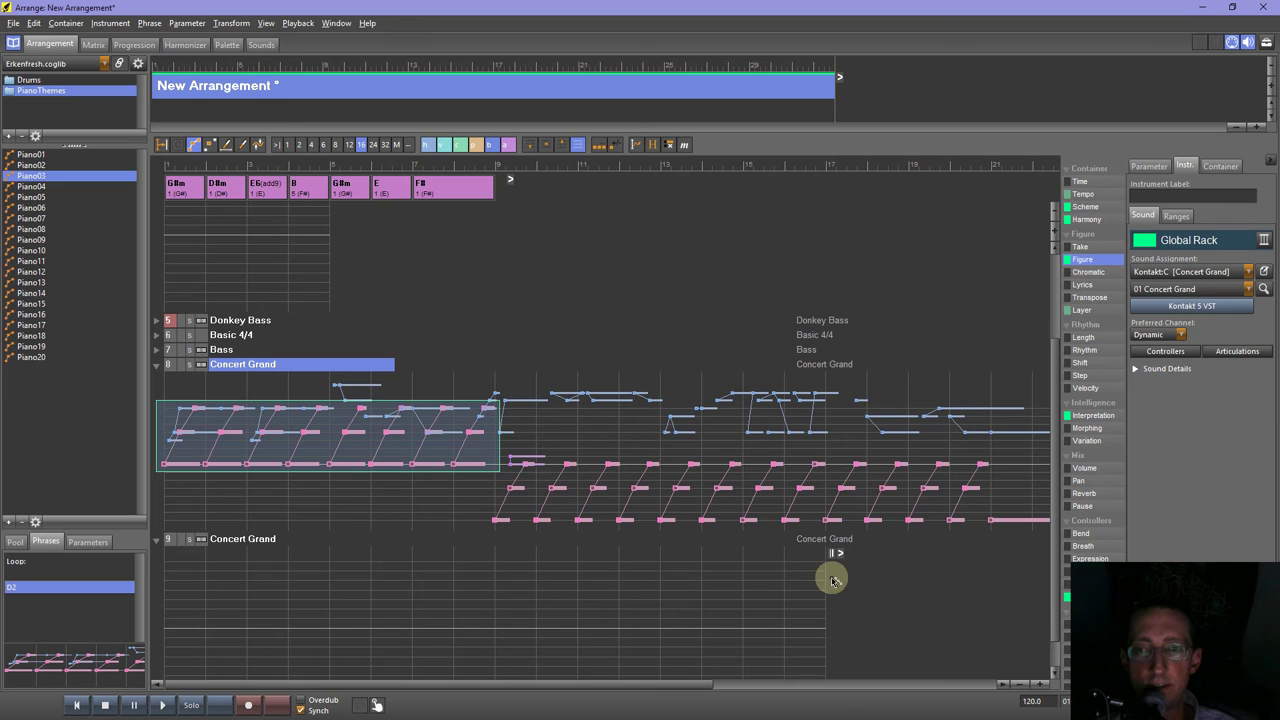
Add the chord figure segments of bars 9 to 16 to the selection on the upper Concert Grand track and cut all selected segments.
left_click(503, 521, "ctrl")
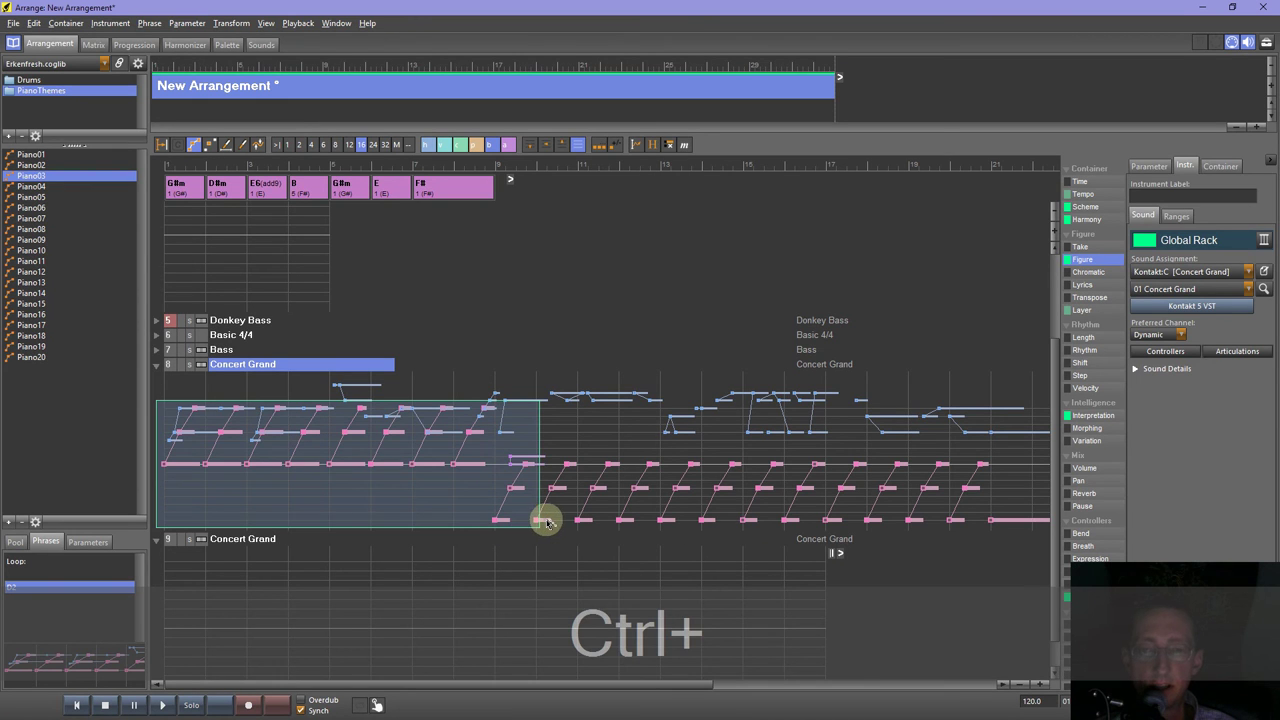
left_click(547, 521, "ctrl")
left_click(619, 519, "ctrl")
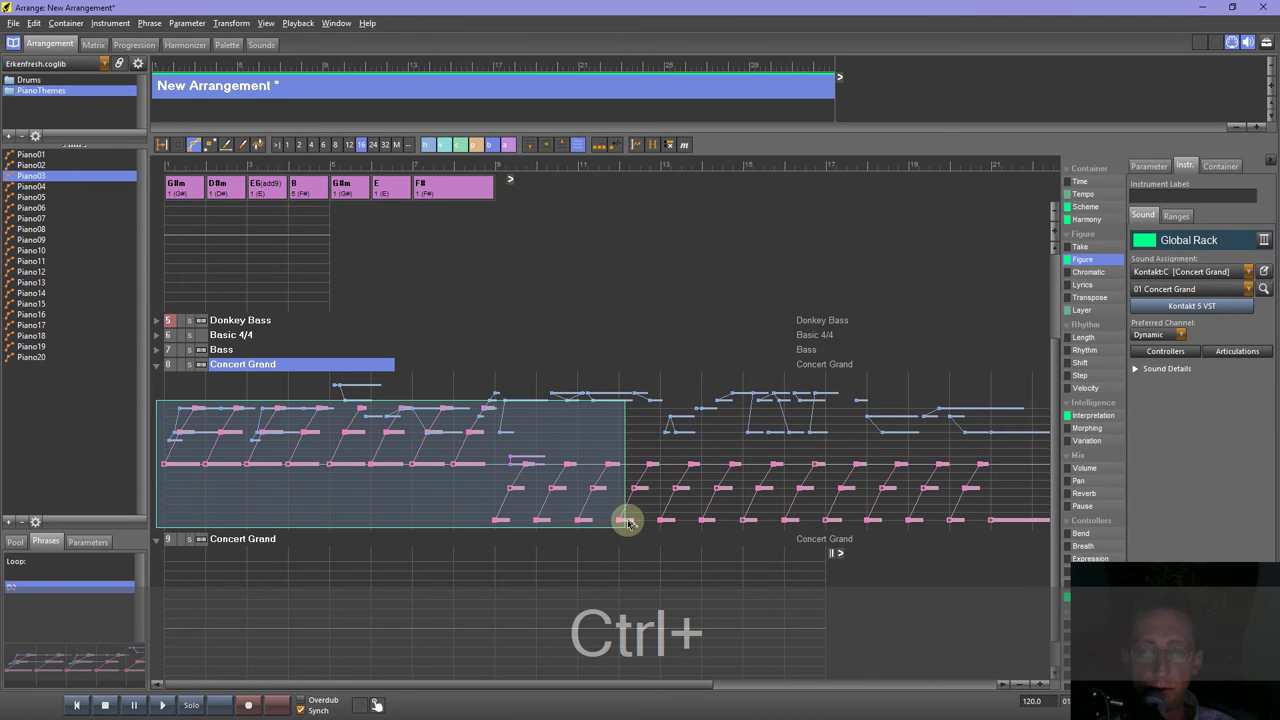
left_click(672, 524, "ctrl")
left_click(672, 524, "ctrl")
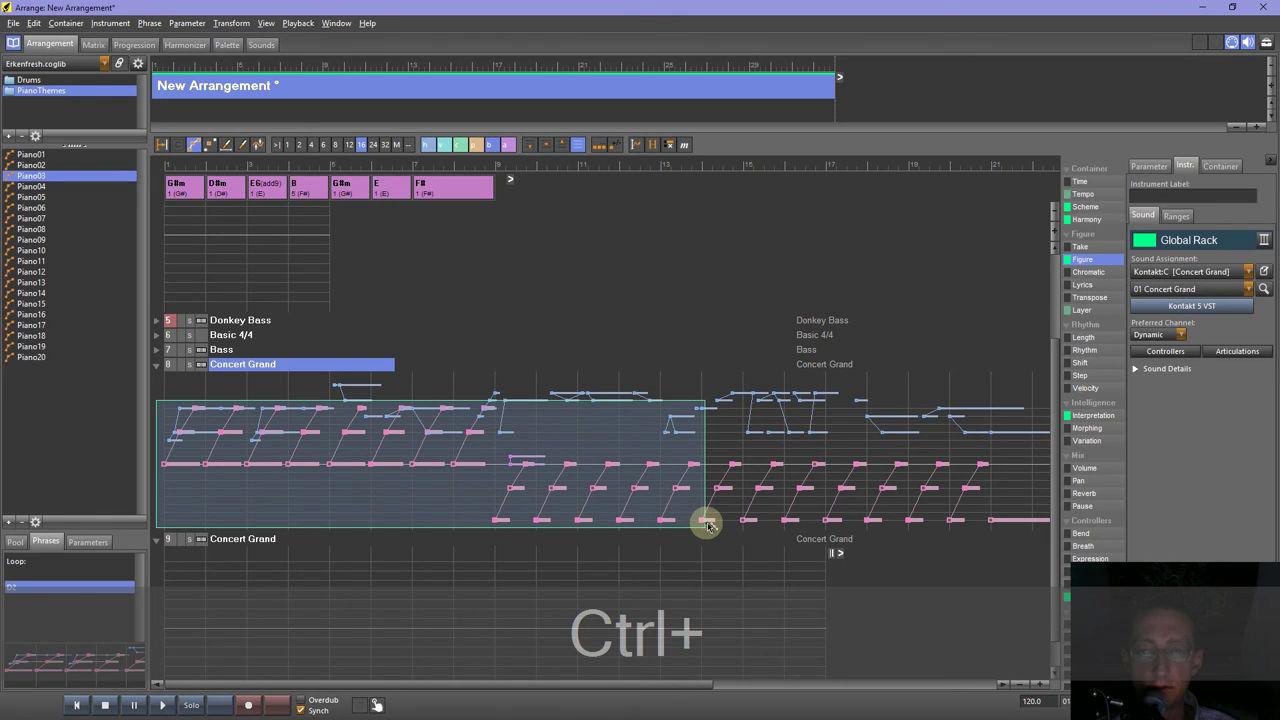
left_click(709, 522, "ctrl")
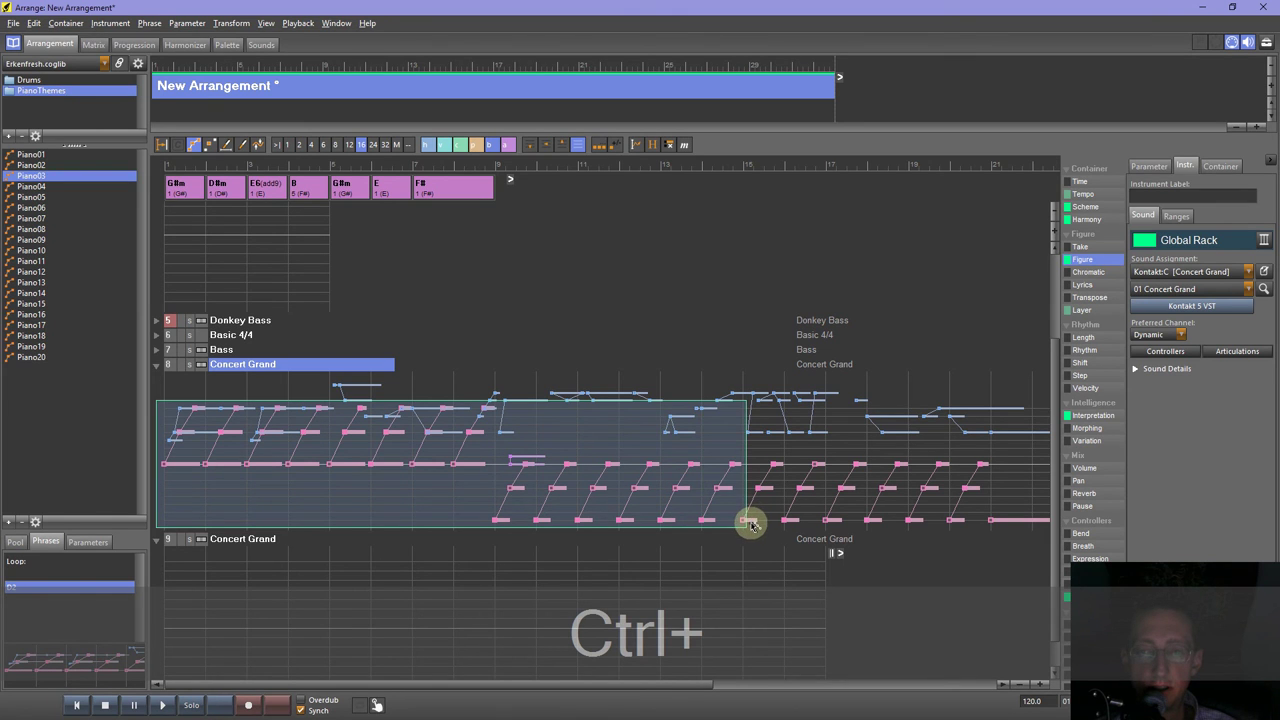
left_click(784, 519, "ctrl")
left_click(792, 522, "ctrl")
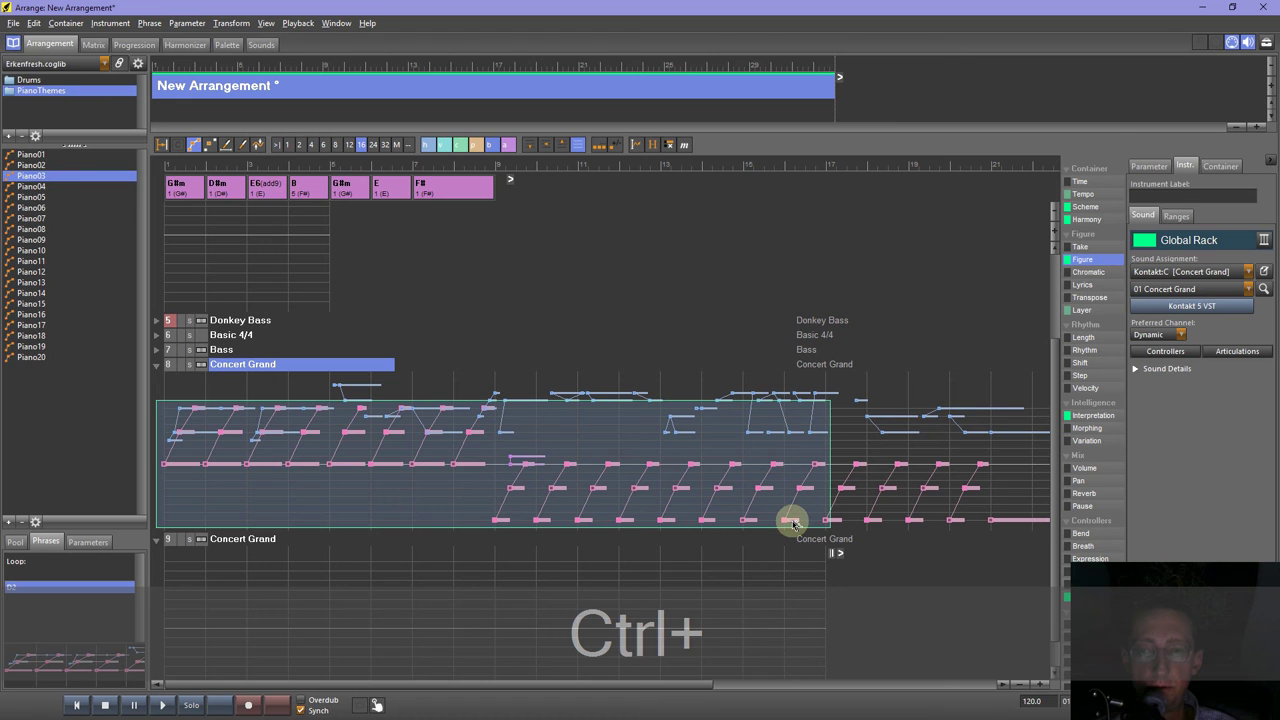
key("ctrl+x")
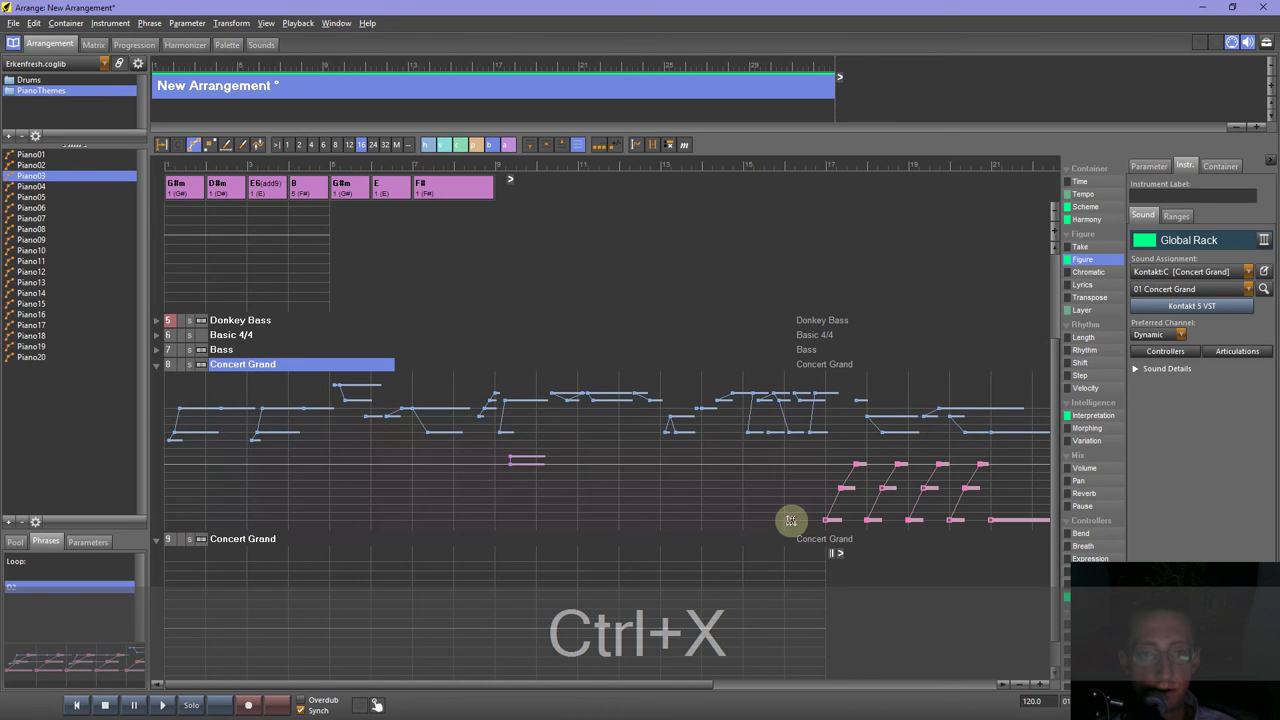
Paste the cut chord segments at bar 1 of the lower Concert Grand track.
scroll(420, 569, "down", 1)
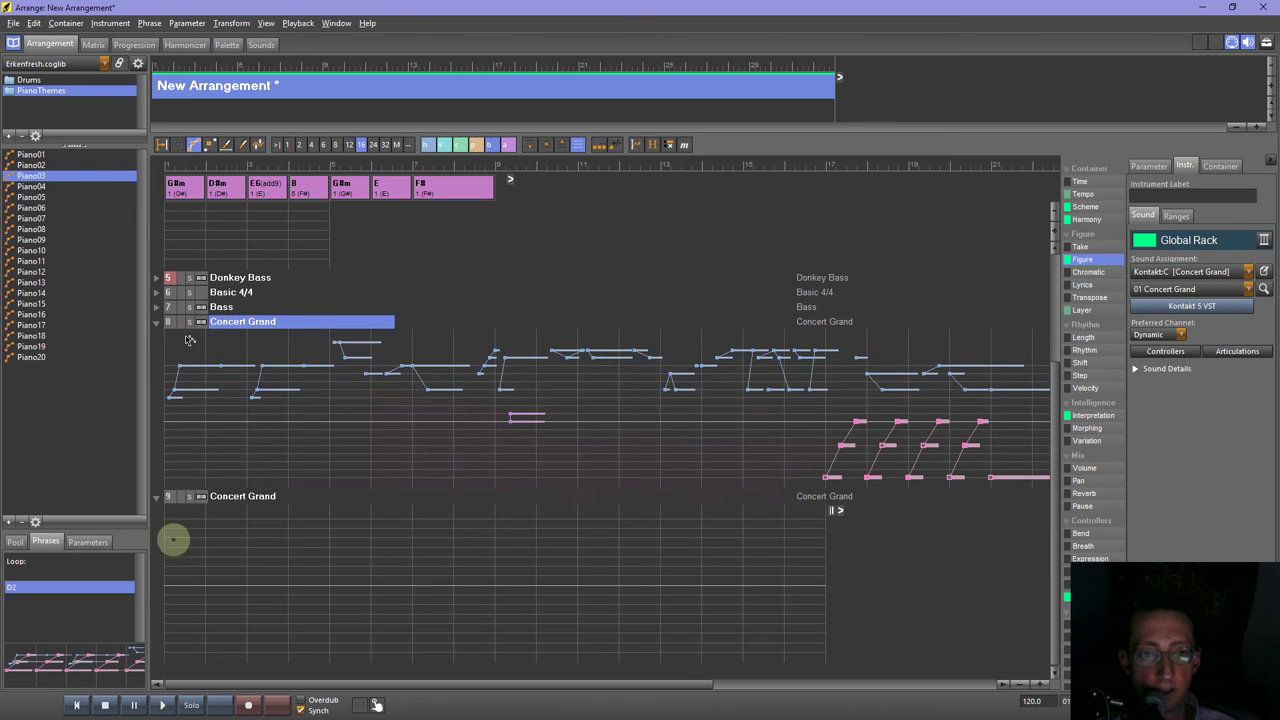
left_click(161, 144)
left_click(163, 545)
key("ctrl+v")
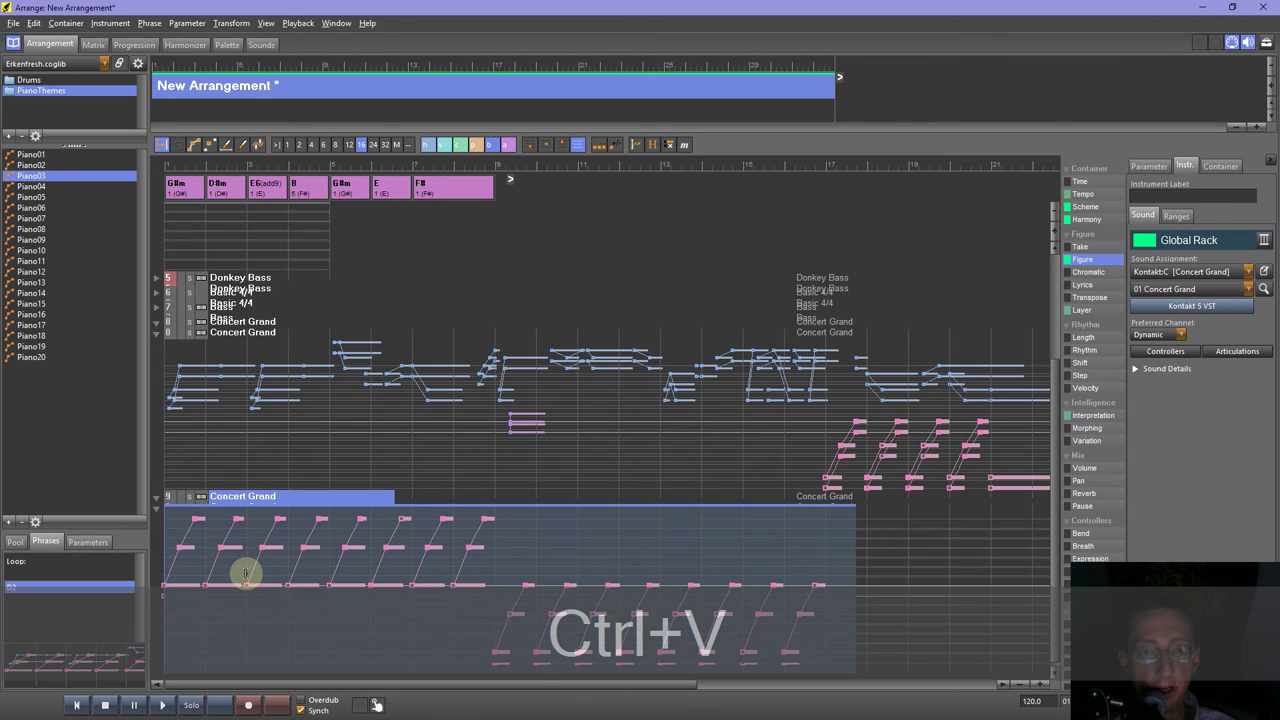
scroll(599, 512, "down", 1)
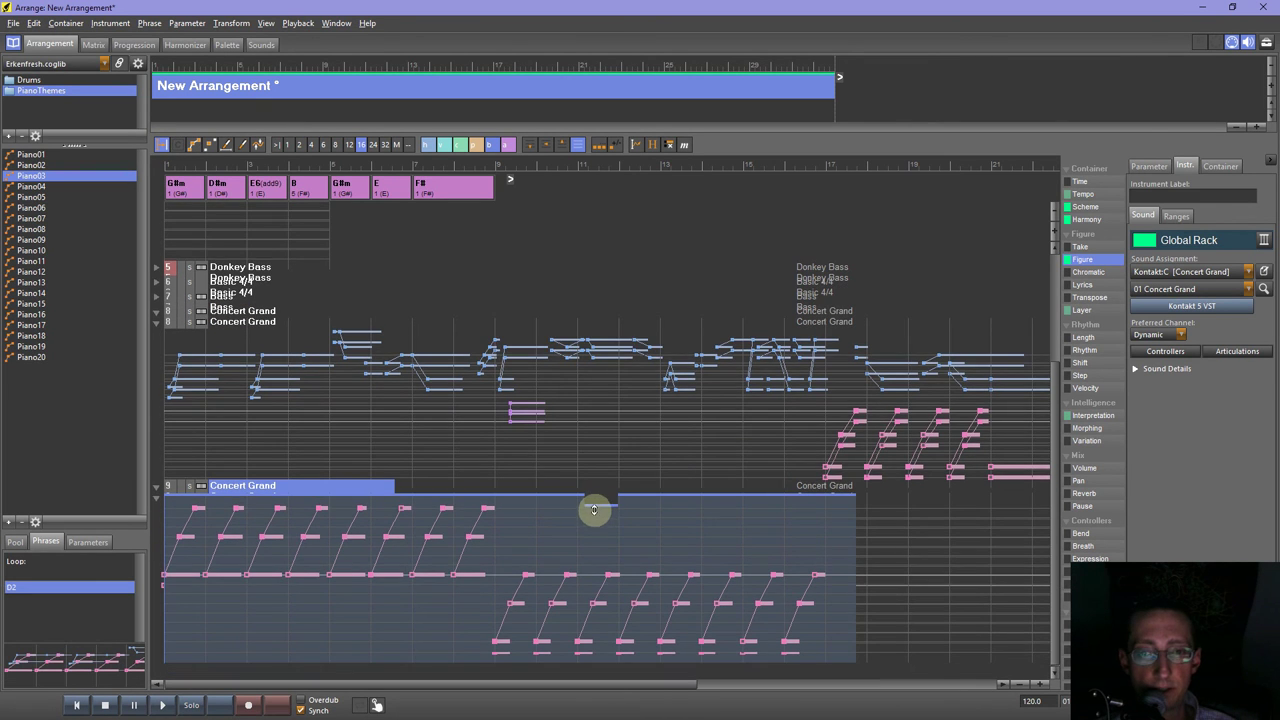
Collapse the Arp track and keep both Concert Grand tracks expanded one above the other.
left_click(157, 322)
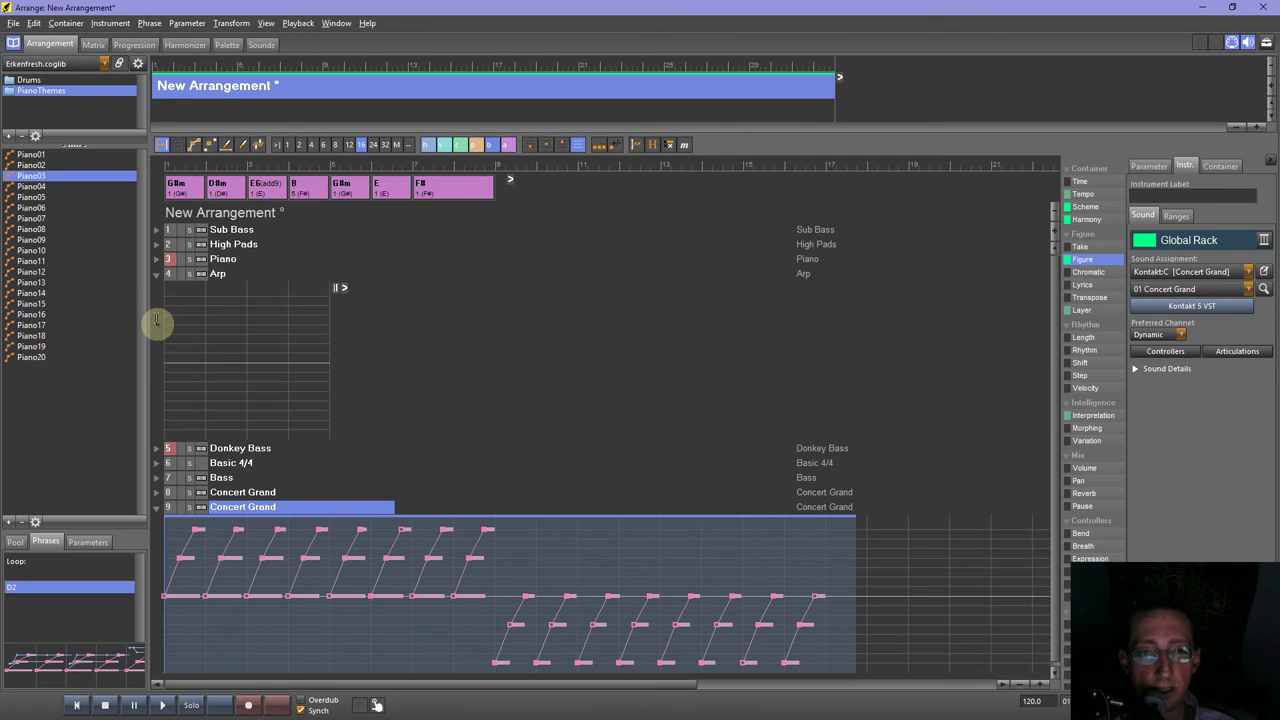
left_click(156, 274)
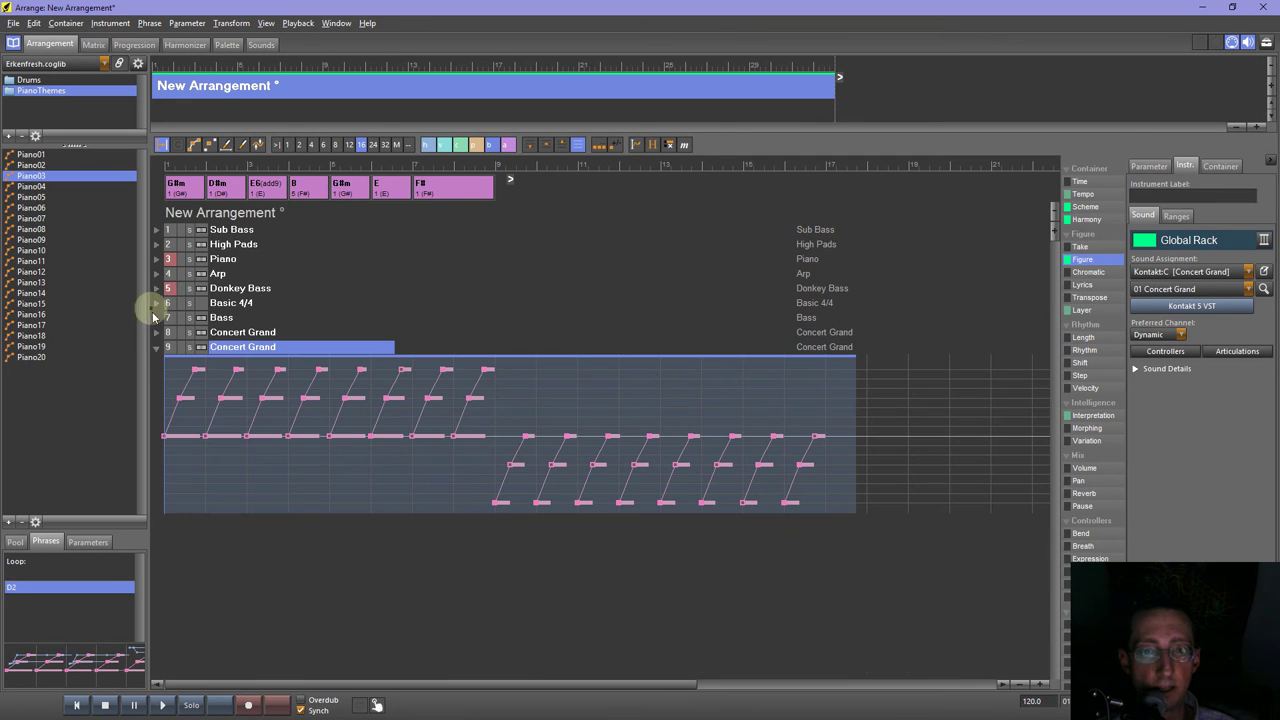
left_click(156, 332)
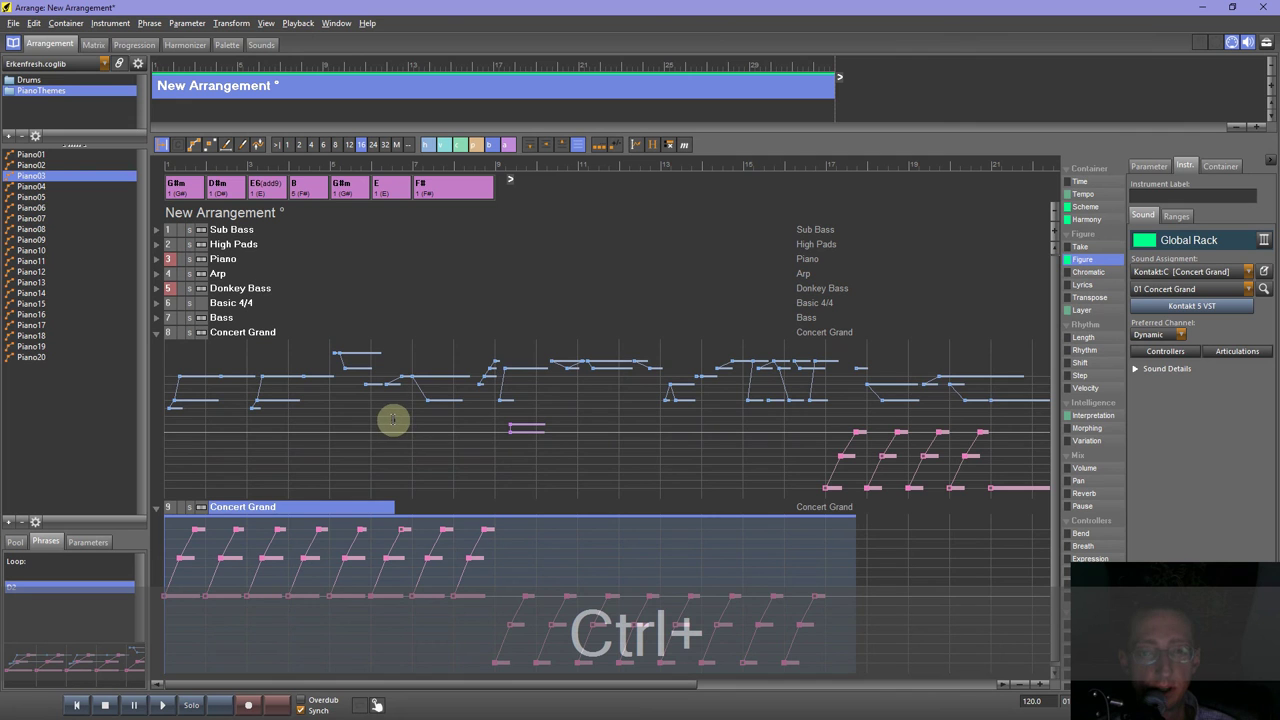
Save the arrangement under the file name March21 2016.cognac.
key("ctrl+s")
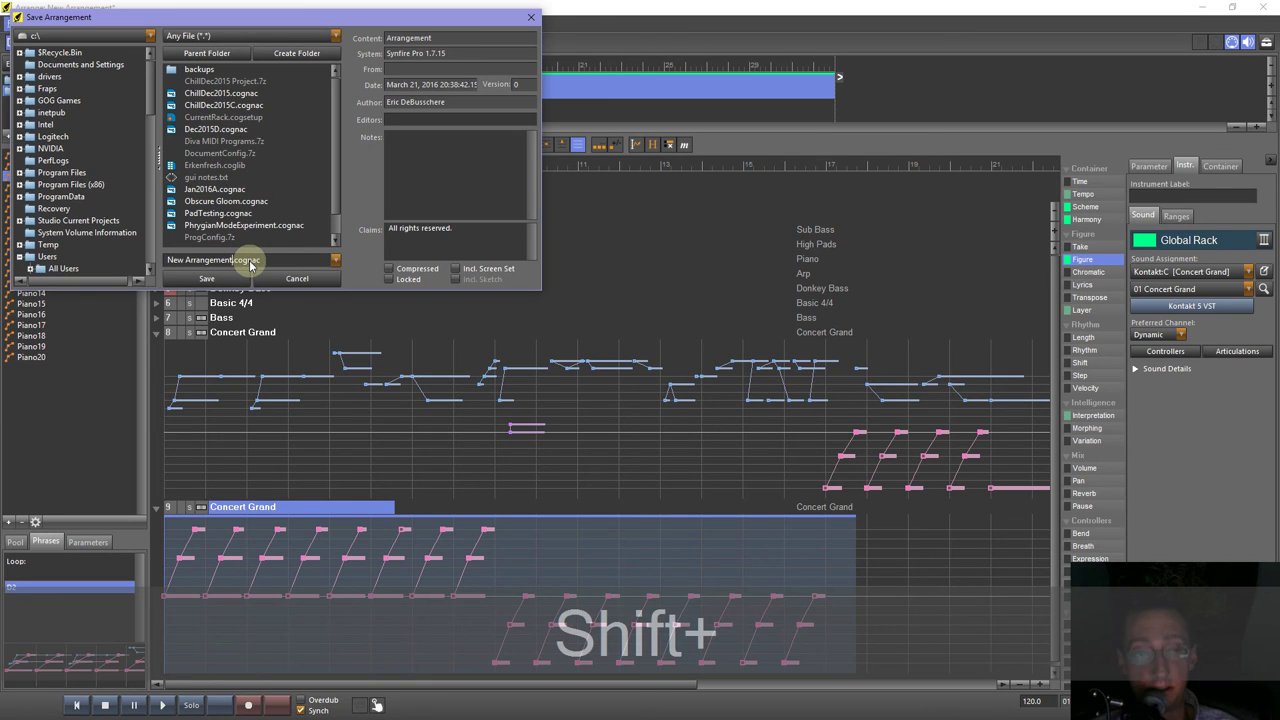
key("shift+Home")
type("March21 201")
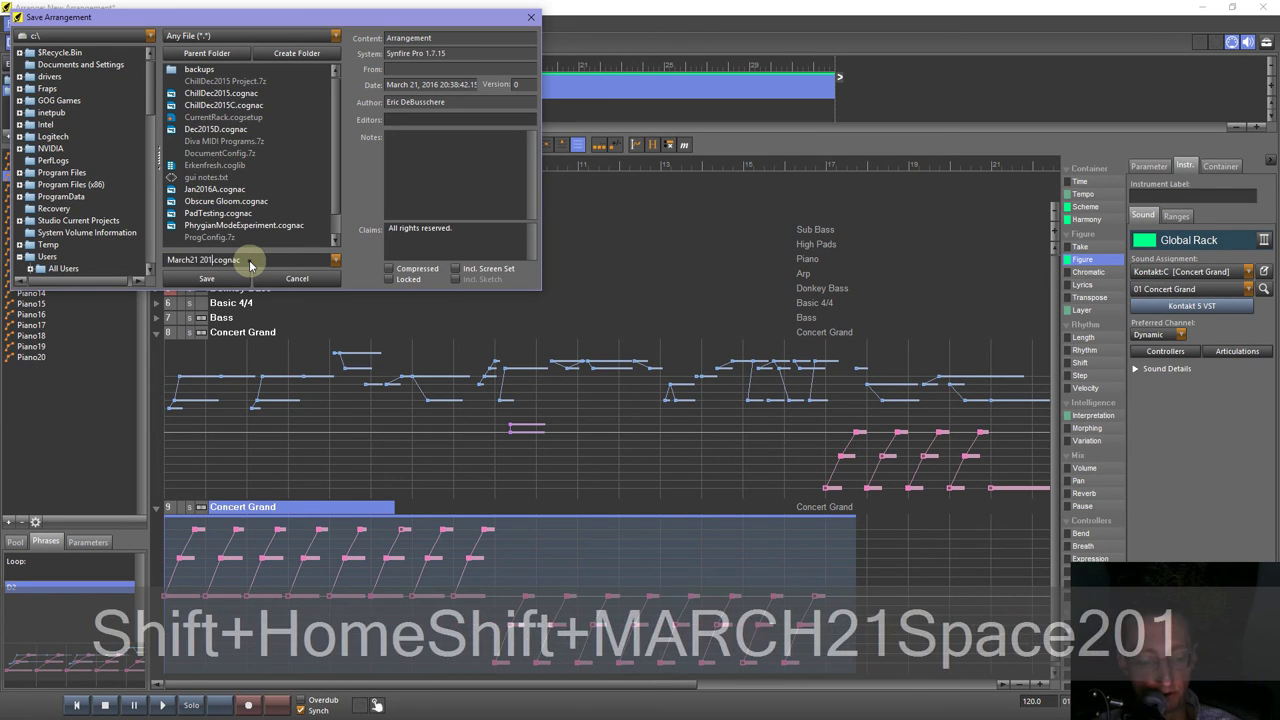
type("6")
key("Return")
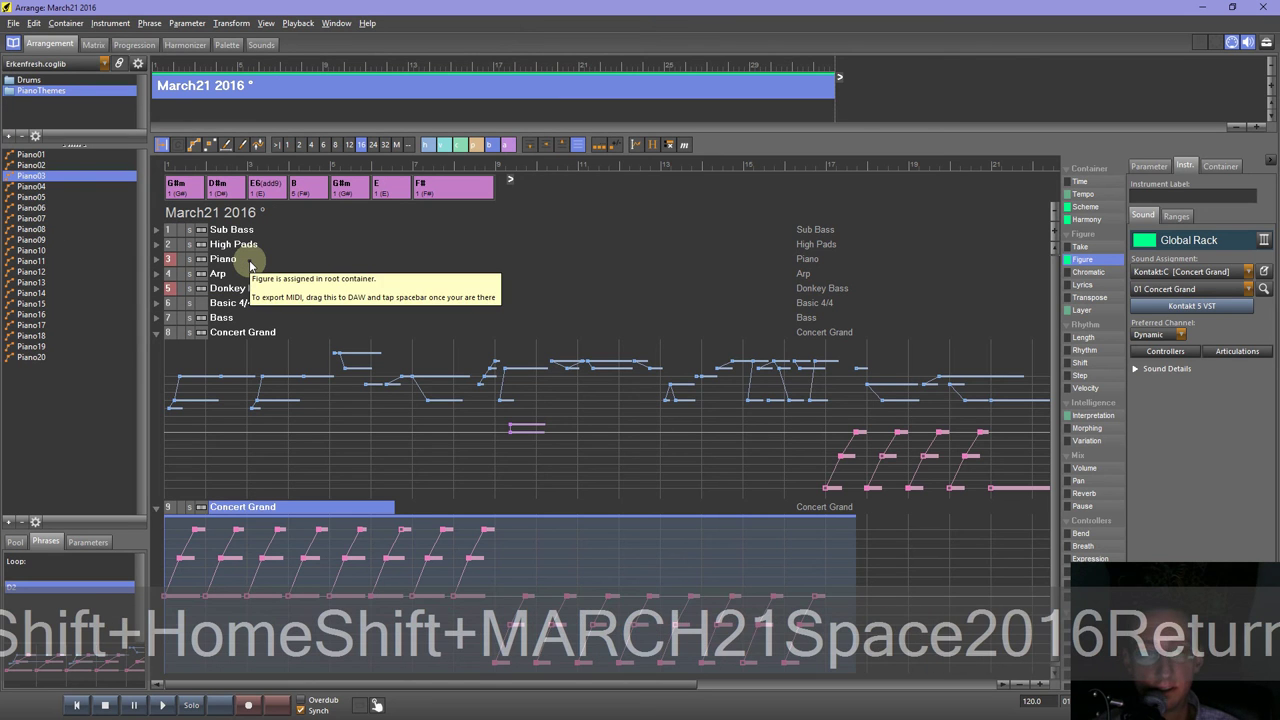
Play the arrangement with both Concert Grand tracks soloed, solo only the upper one to hear its melody, and stop playback.
left_click(164, 705)
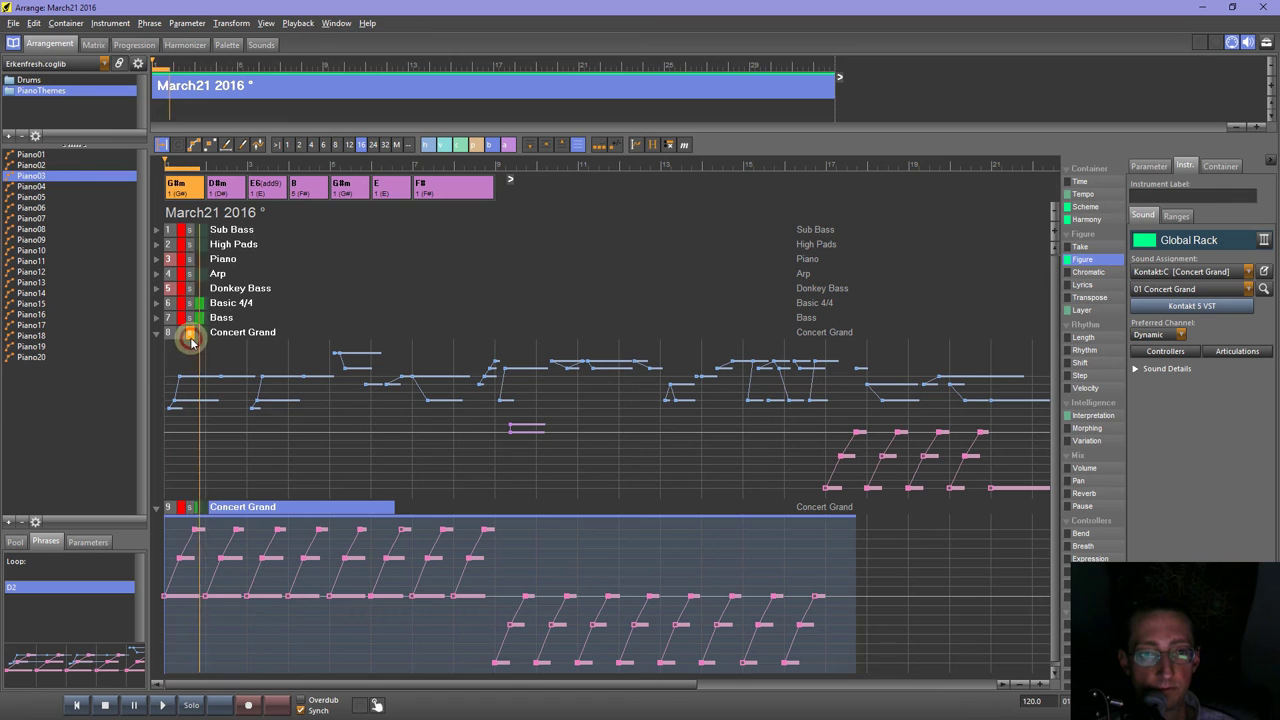
left_click(190, 507, "ctrl")
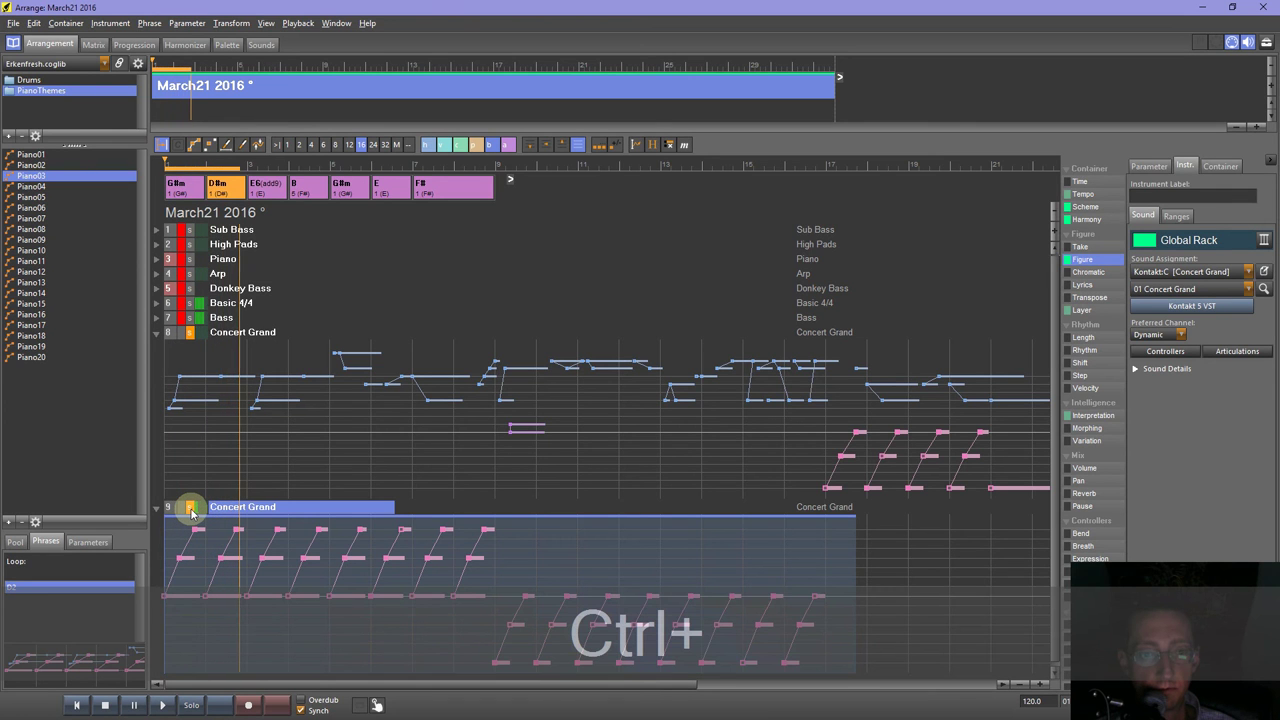
left_click(190, 507, "ctrl")
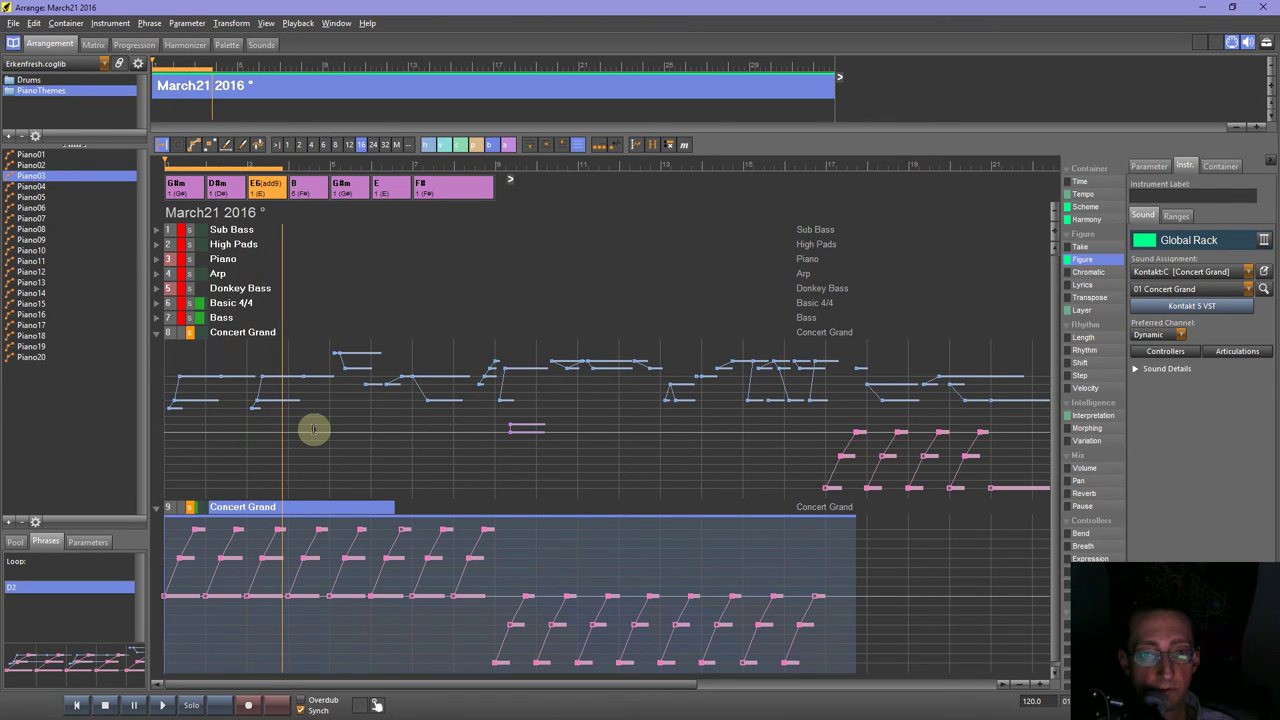
left_click(190, 333)
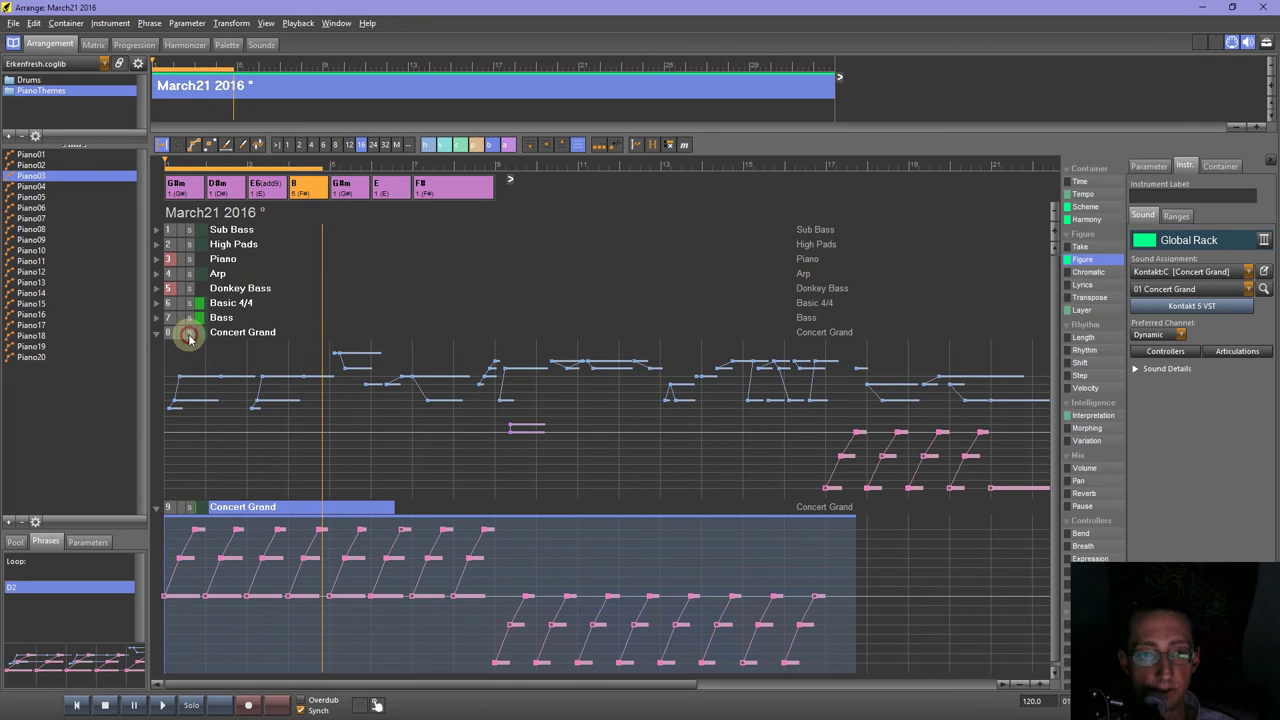
left_click(190, 333)
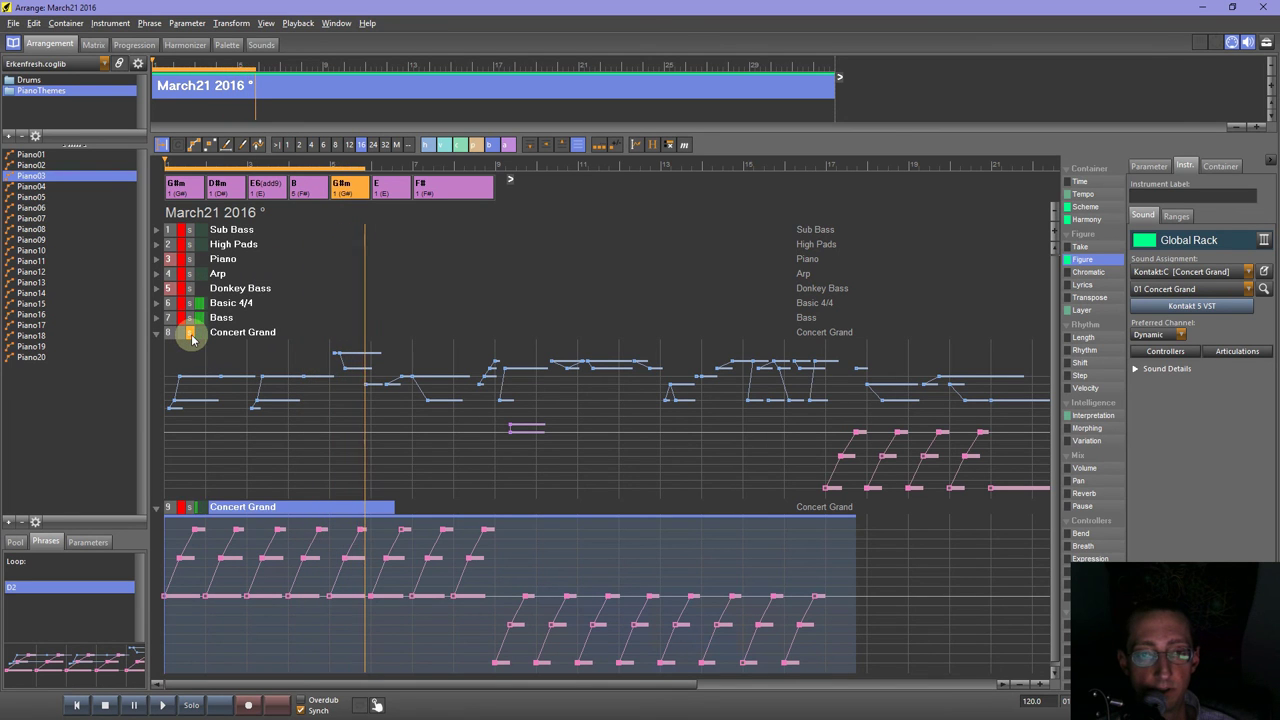
key("space")
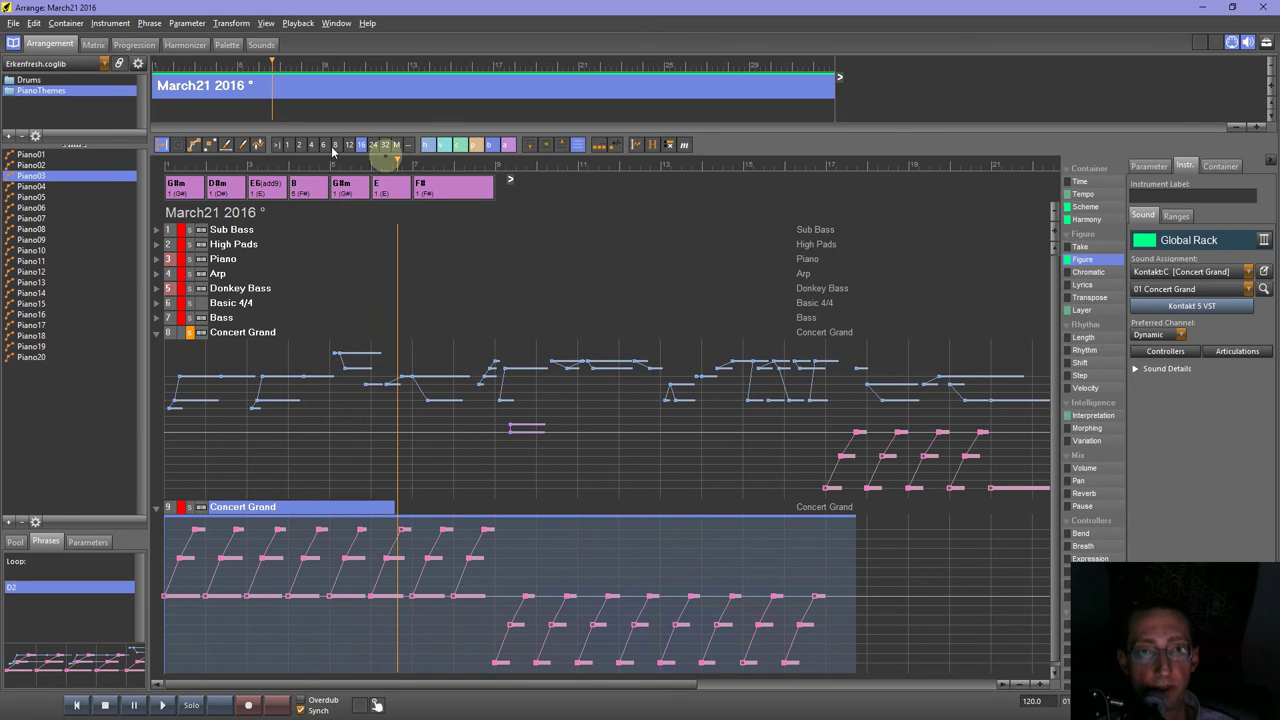
Shorten the figure on the upper Concert Grand track to 16 bars, ending at bar 17.
left_click(199, 149)
left_click_drag(172, 441, 698, 448)
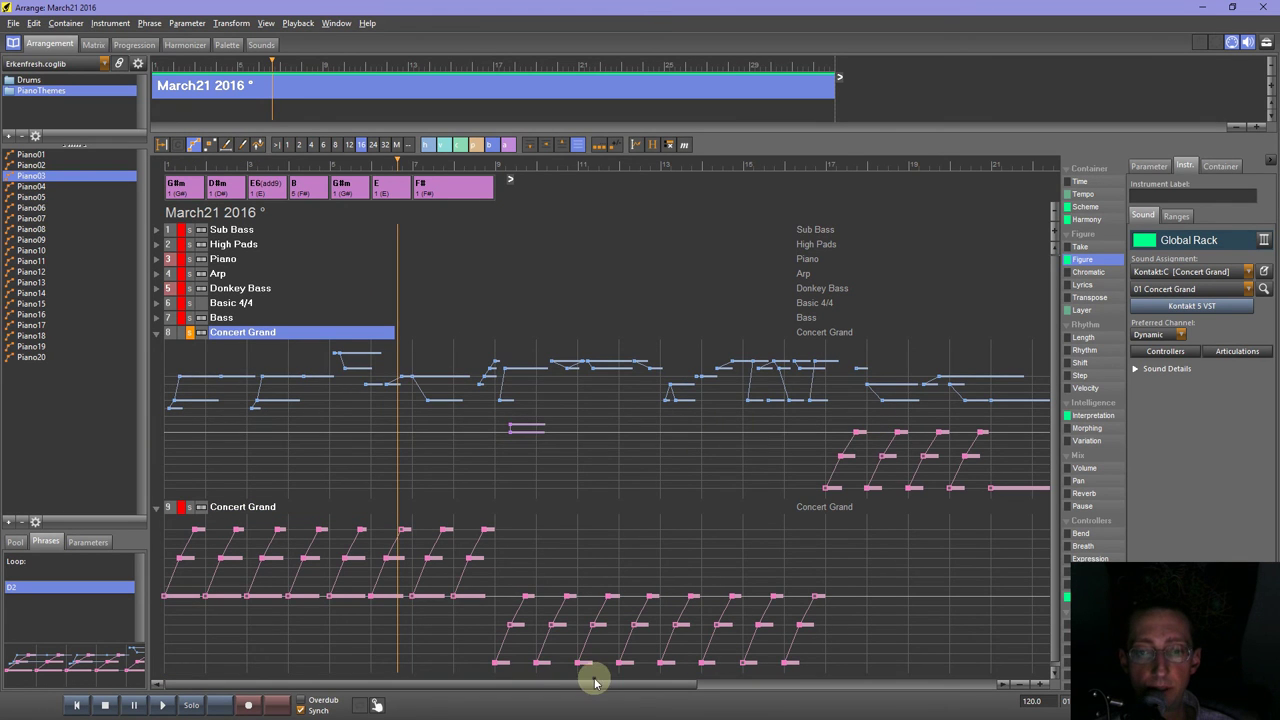
left_click_drag(594, 687, 769, 689)
left_click_drag(860, 348, 527, 381)
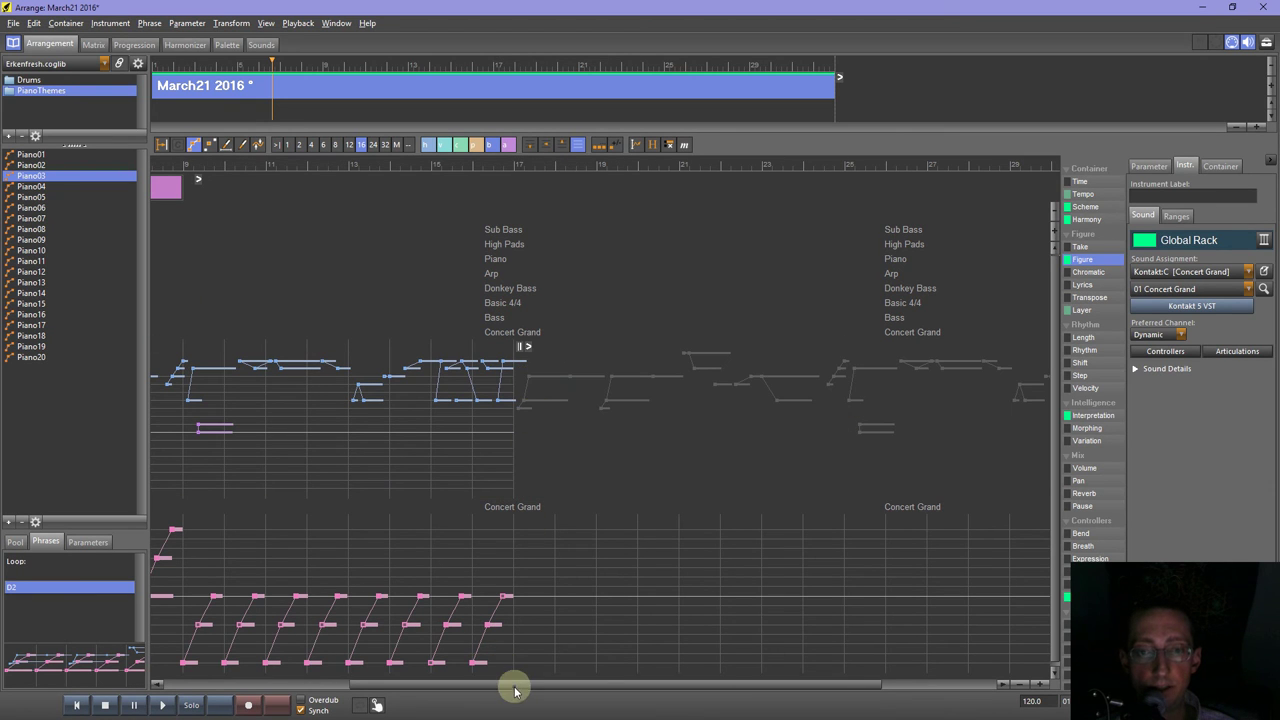
left_click_drag(514, 690, 240, 677)
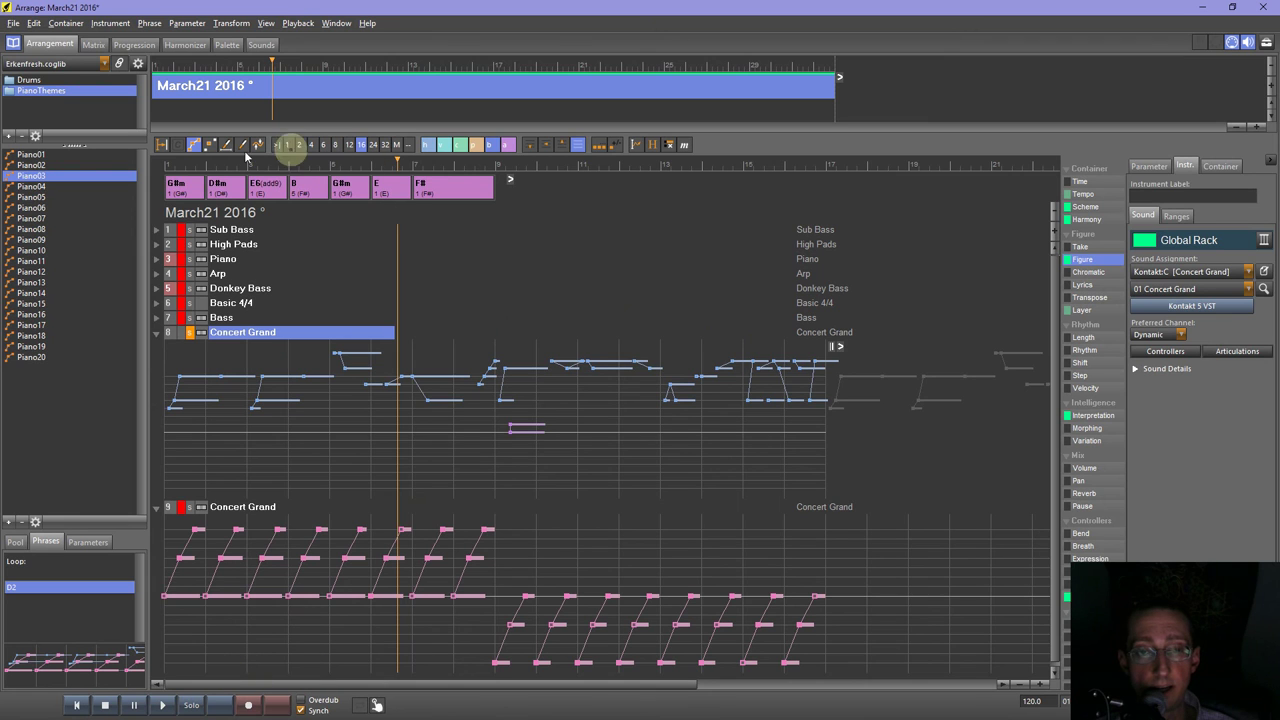
Select all melody segments in bars 1 to 16 of the upper Concert Grand track and turn on the second horizontal-lines figure option.
left_click_drag(848, 463, 163, 346)
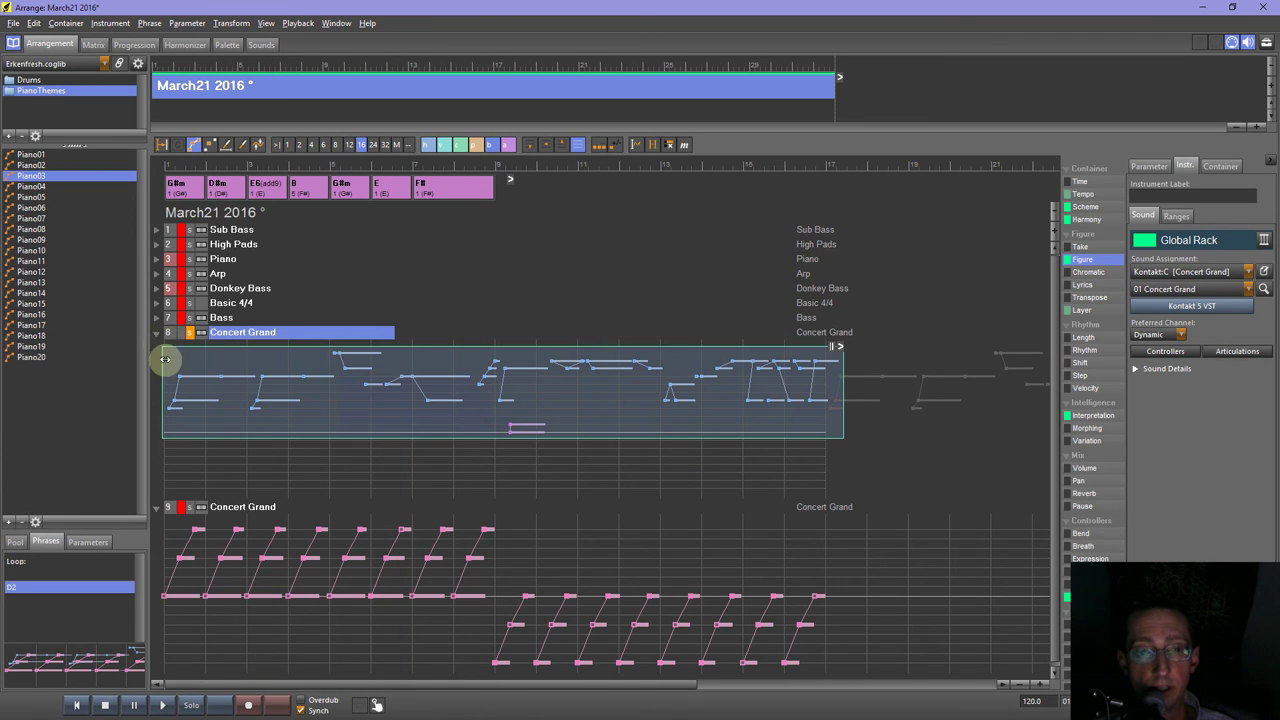
left_click(564, 145)
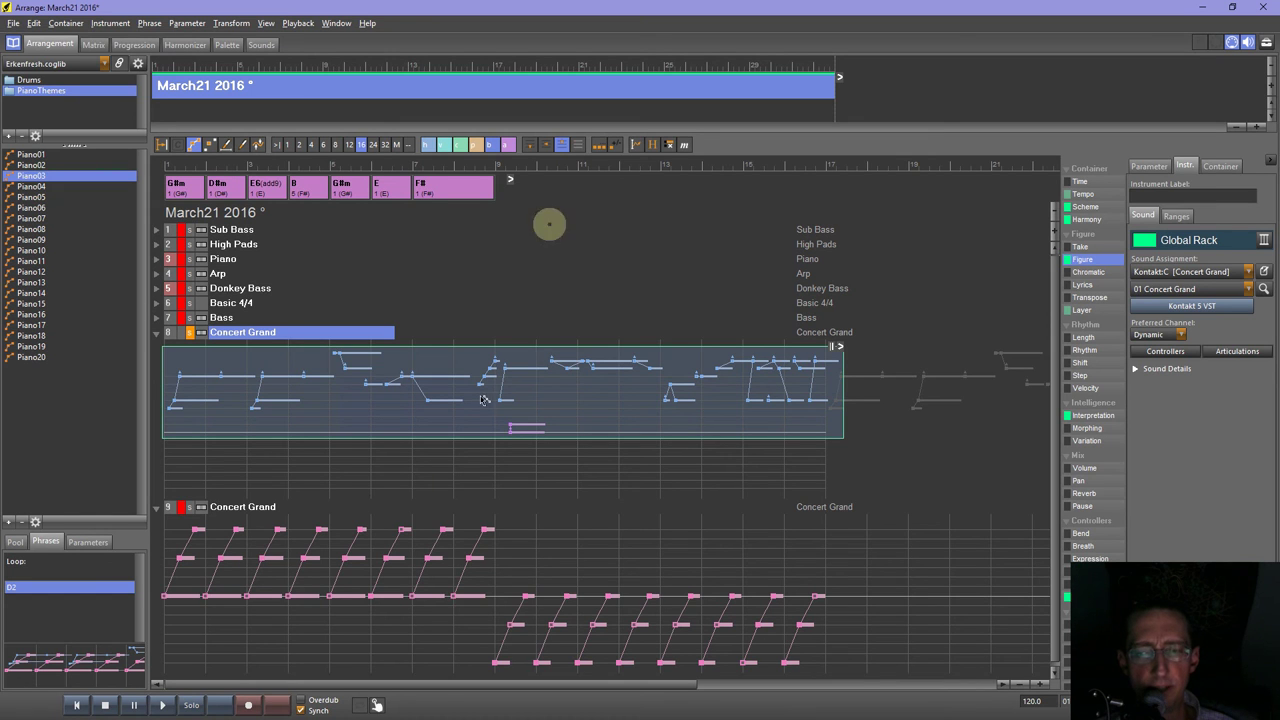
Play from the beginning with both Concert Grand tracks soloed, and clear the solos to hear the full mix.
left_click(191, 509, "ctrl")
key("ctrl+space")
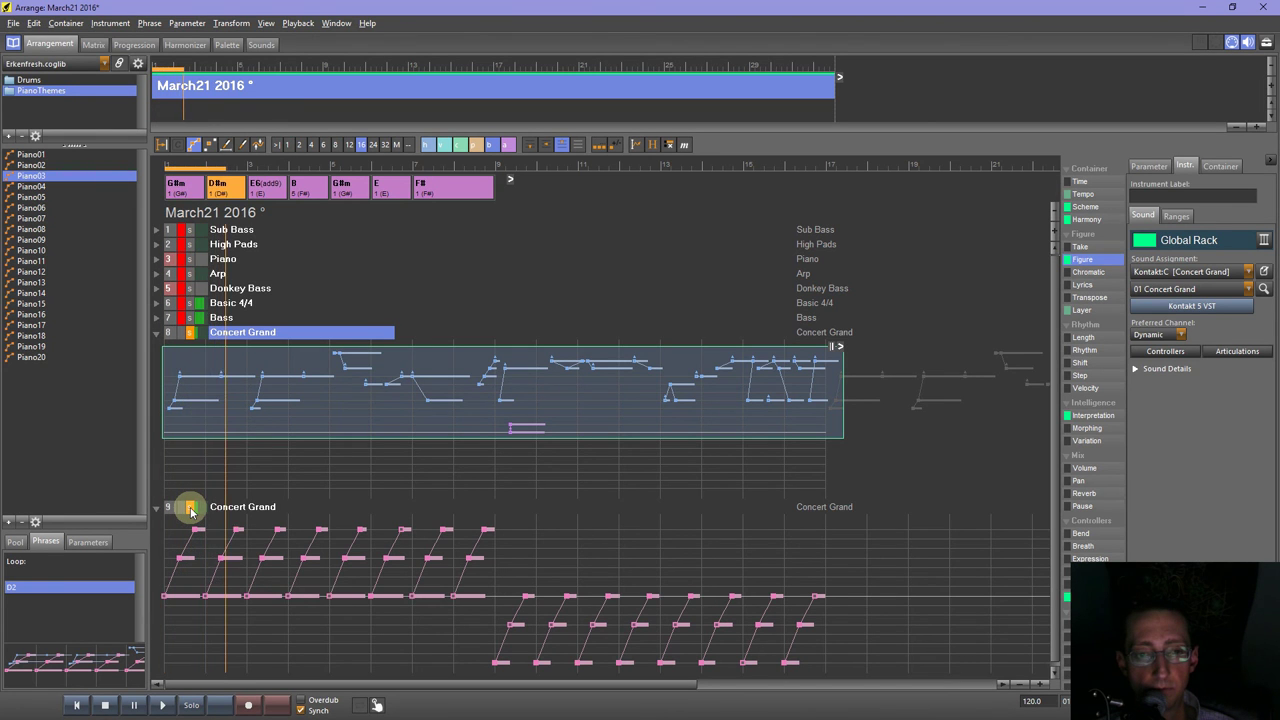
left_click(190, 508)
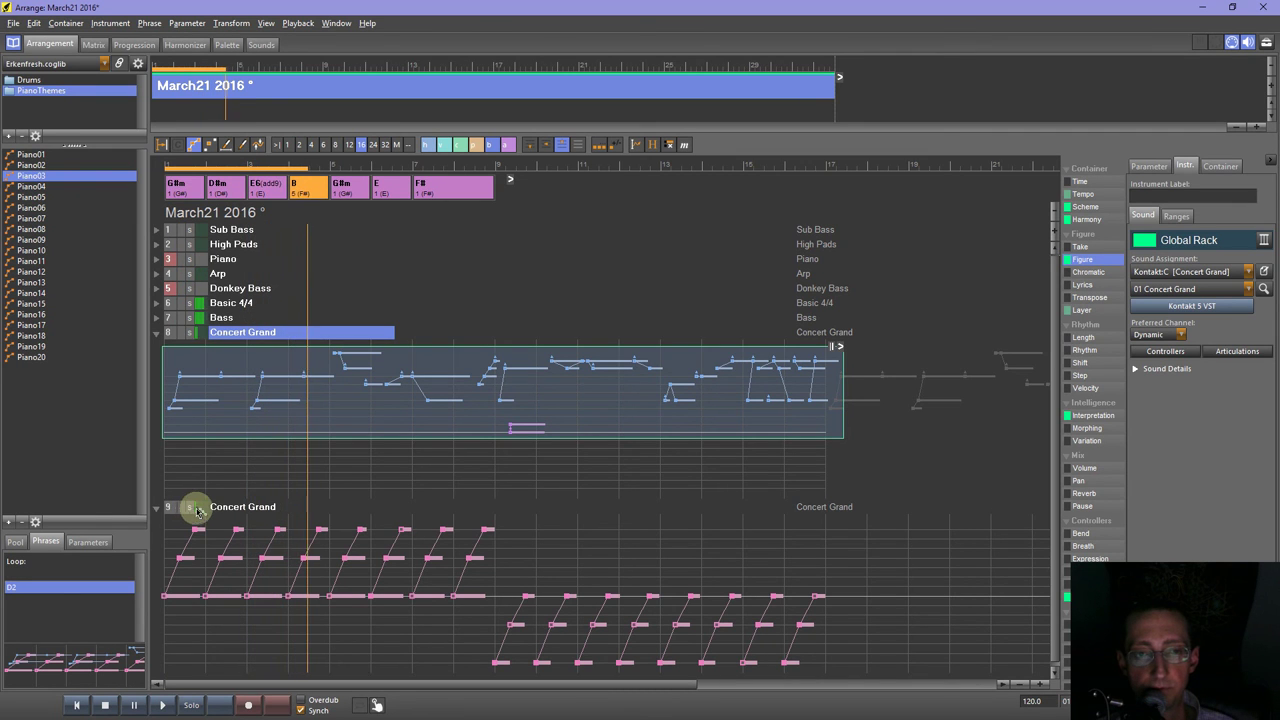
Mute the Basic 4/4 and Bass tracks, and solo the two Concert Grand tracks together during playback.
left_click(170, 321)
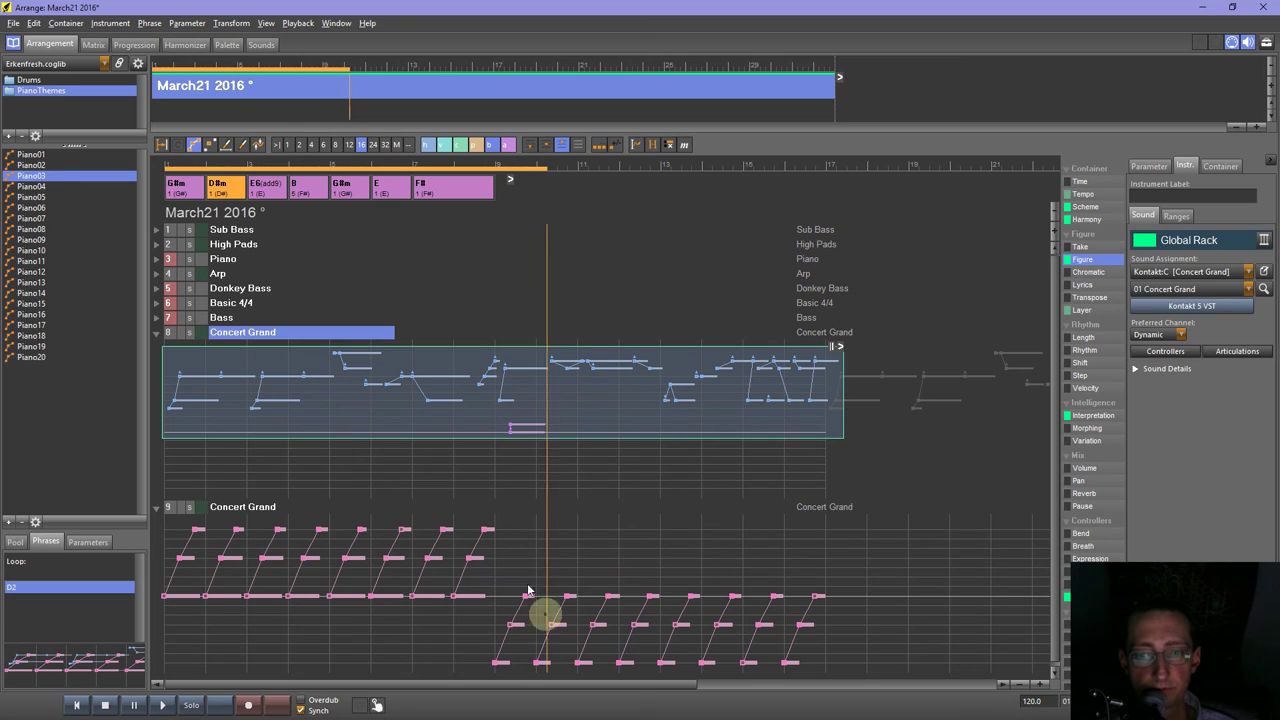
left_click(189, 512)
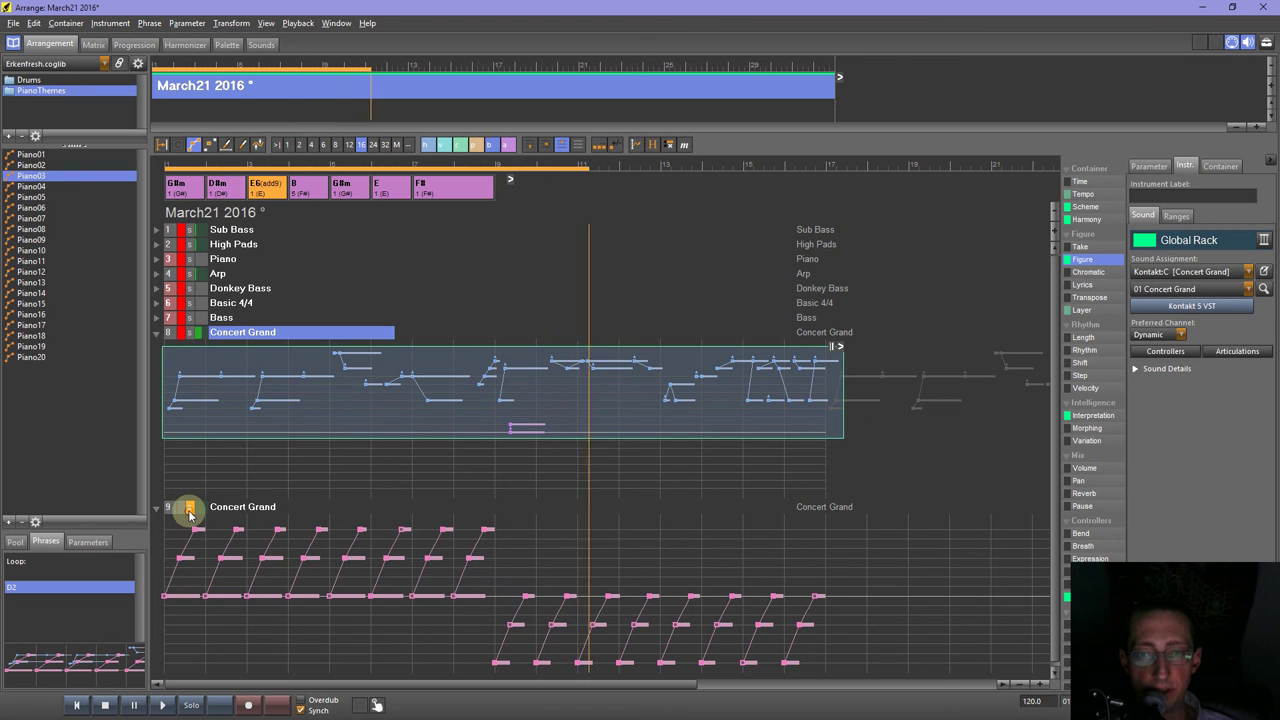
left_click(189, 332, "ctrl")
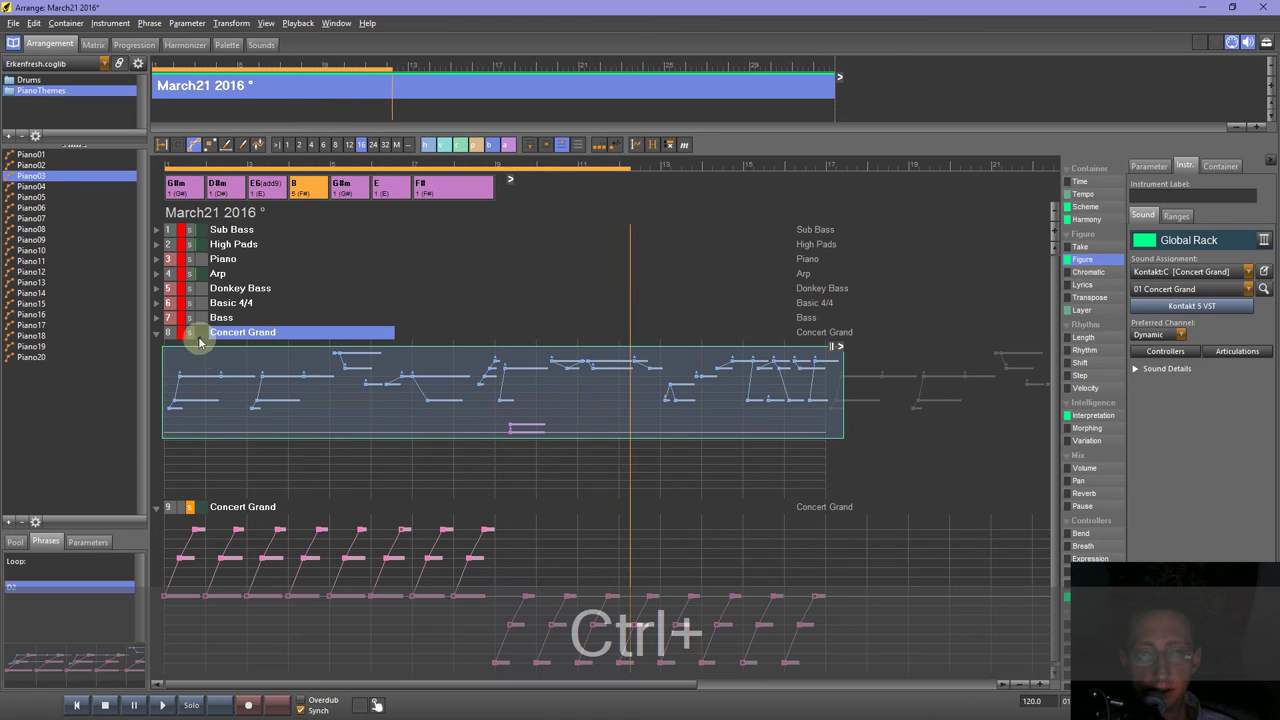
Clear the solo and raise the chord segments in bars 9 to 16 of the lower Concert Grand track to the first half's pitch level.
left_click(191, 512)
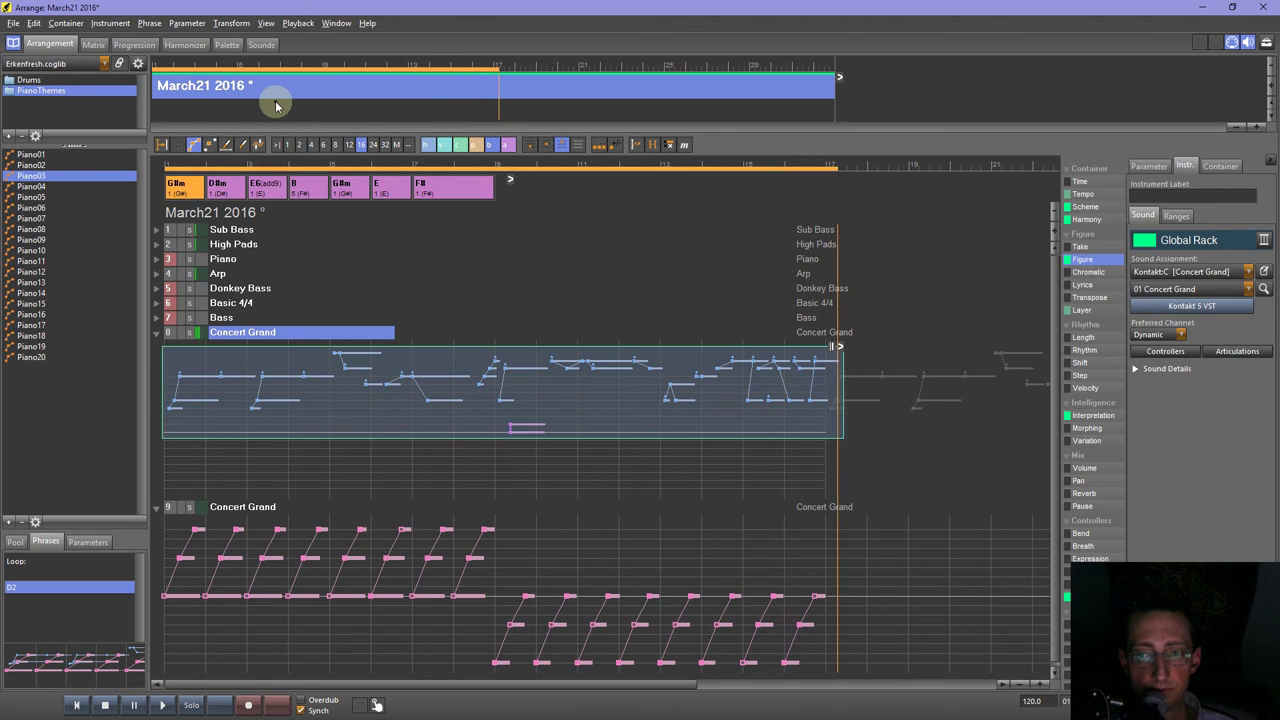
left_click(206, 146)
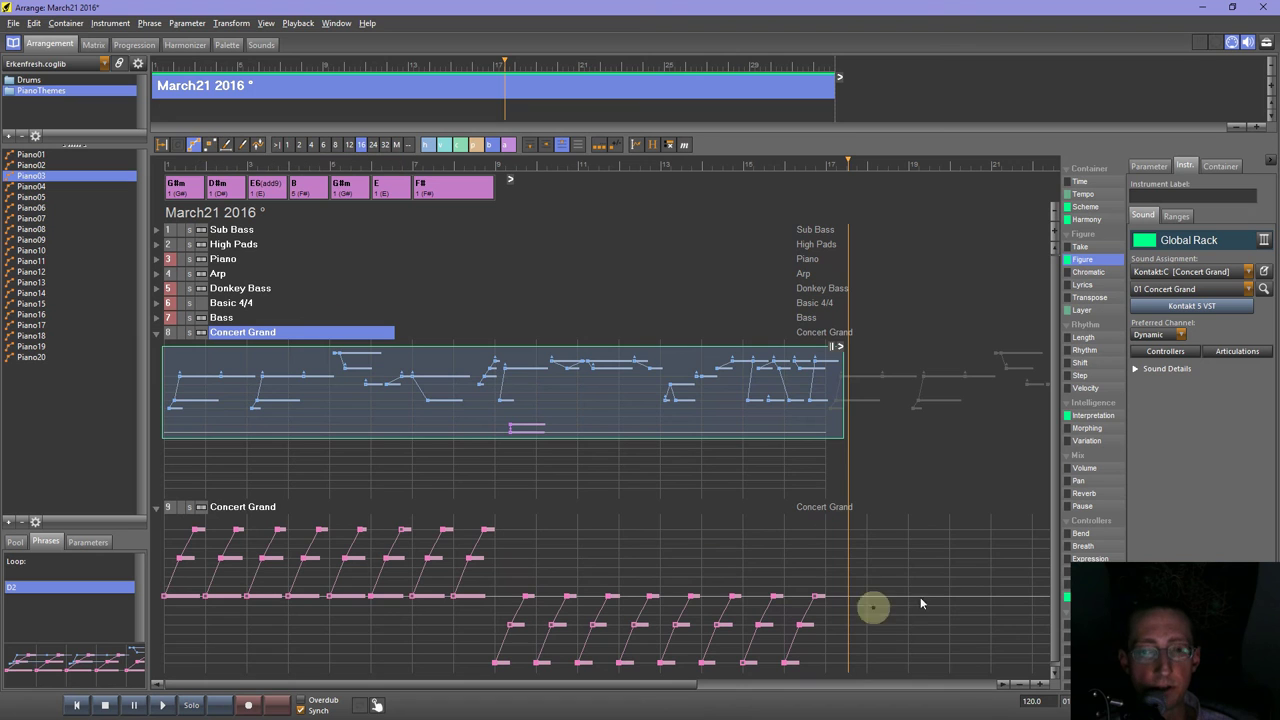
left_click_drag(835, 582, 480, 676)
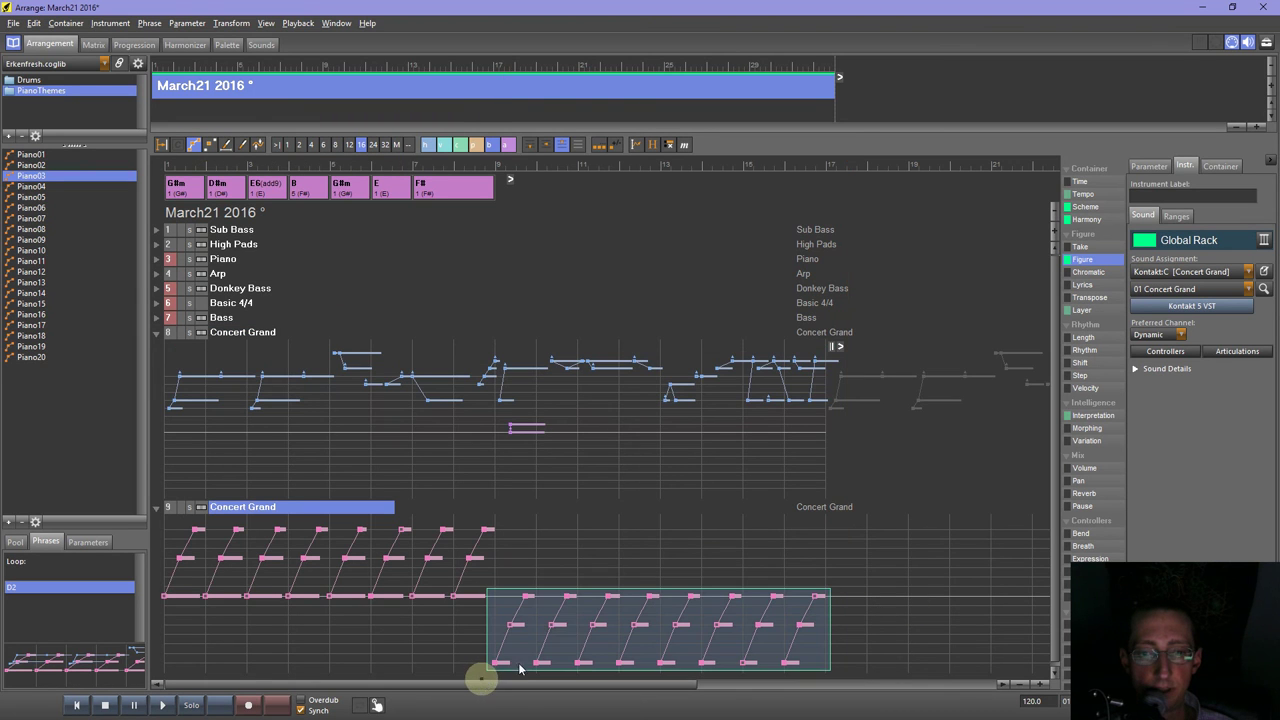
key("Up")
key("Up")
key("Up")
key("Up")
key("Up")
key("Up")
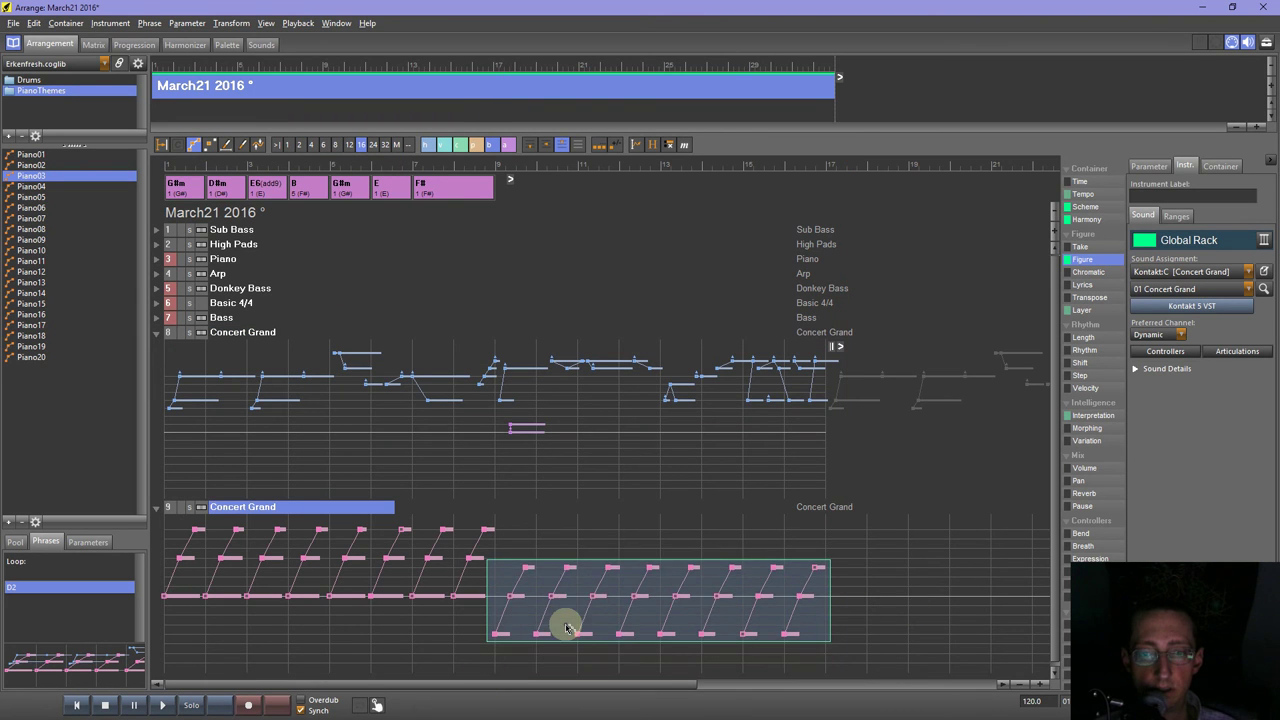
key("Up")
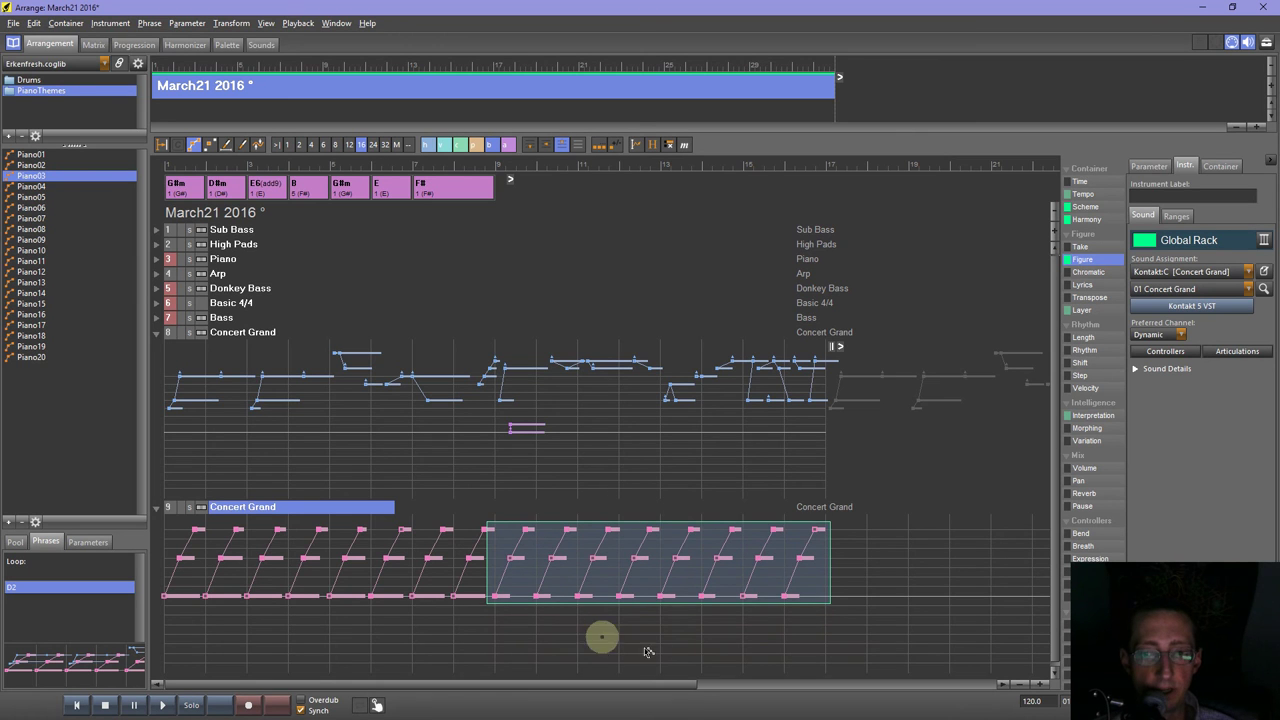
Shorten the figure on the lower Concert Grand track to 16 bars, ending at bar 17, and save the arrangement.
left_click_drag(677, 690, 983, 678)
mouse_move(1025, 520)
left_mouse_down()
mouse_move(349, 543)
mouse_move(335, 554)
left_mouse_up()
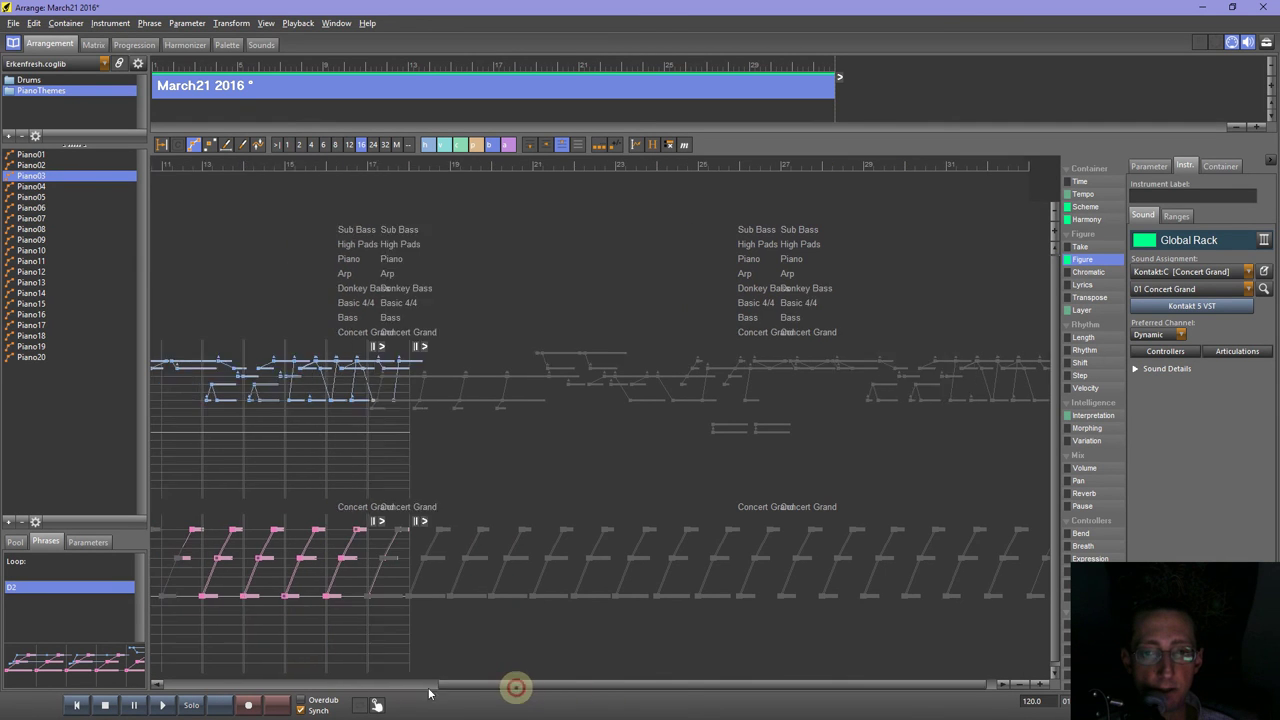
left_click_drag(521, 688, 157, 680)
left_click(157, 508)
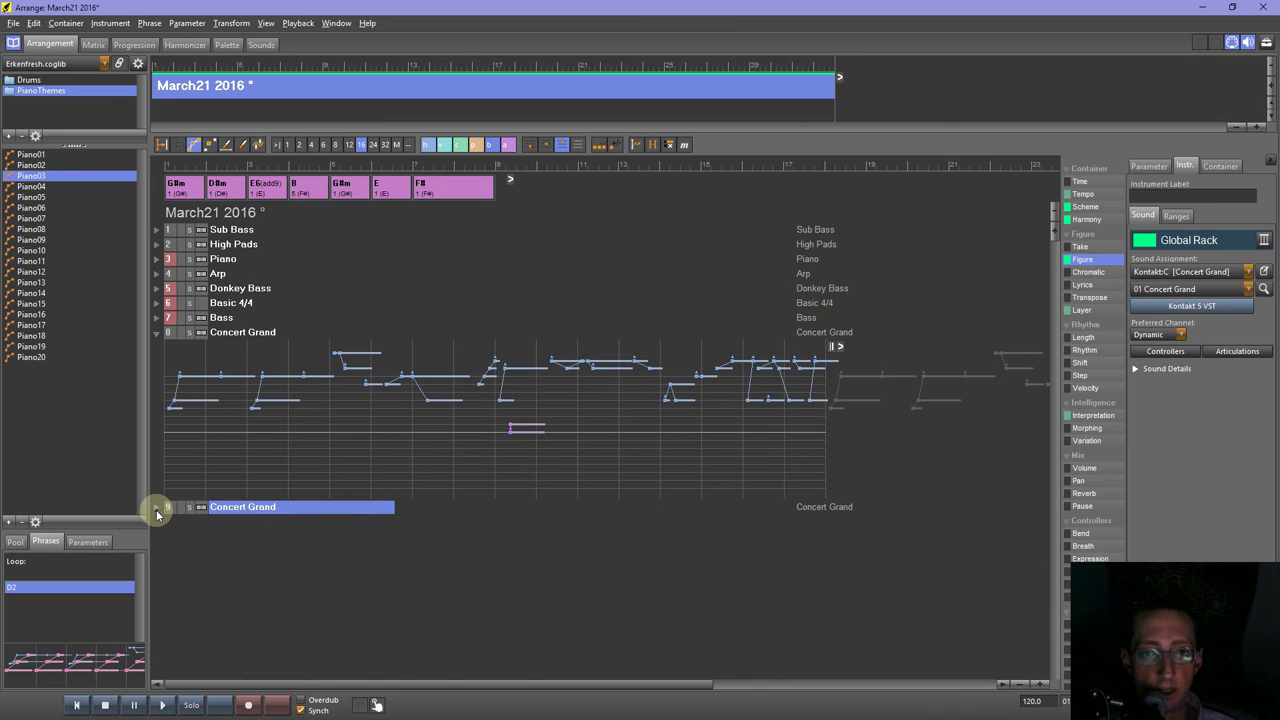
left_click(157, 508)
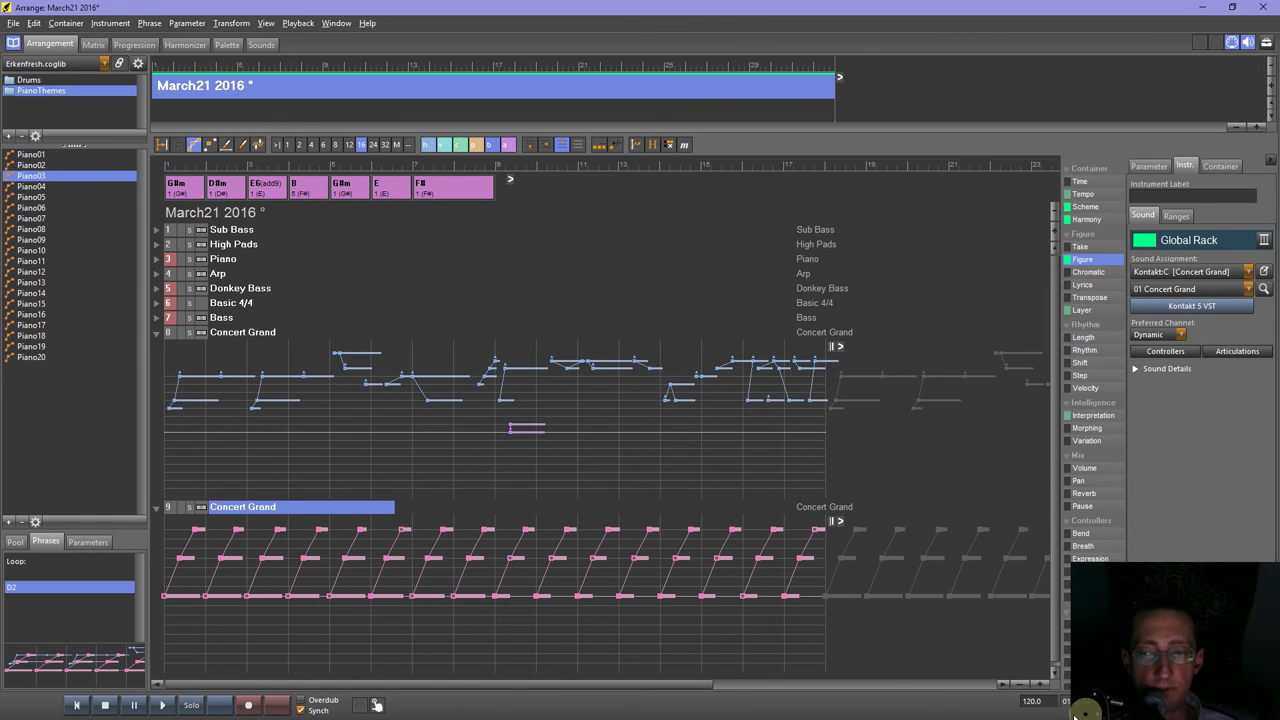
key("ctrl+s")
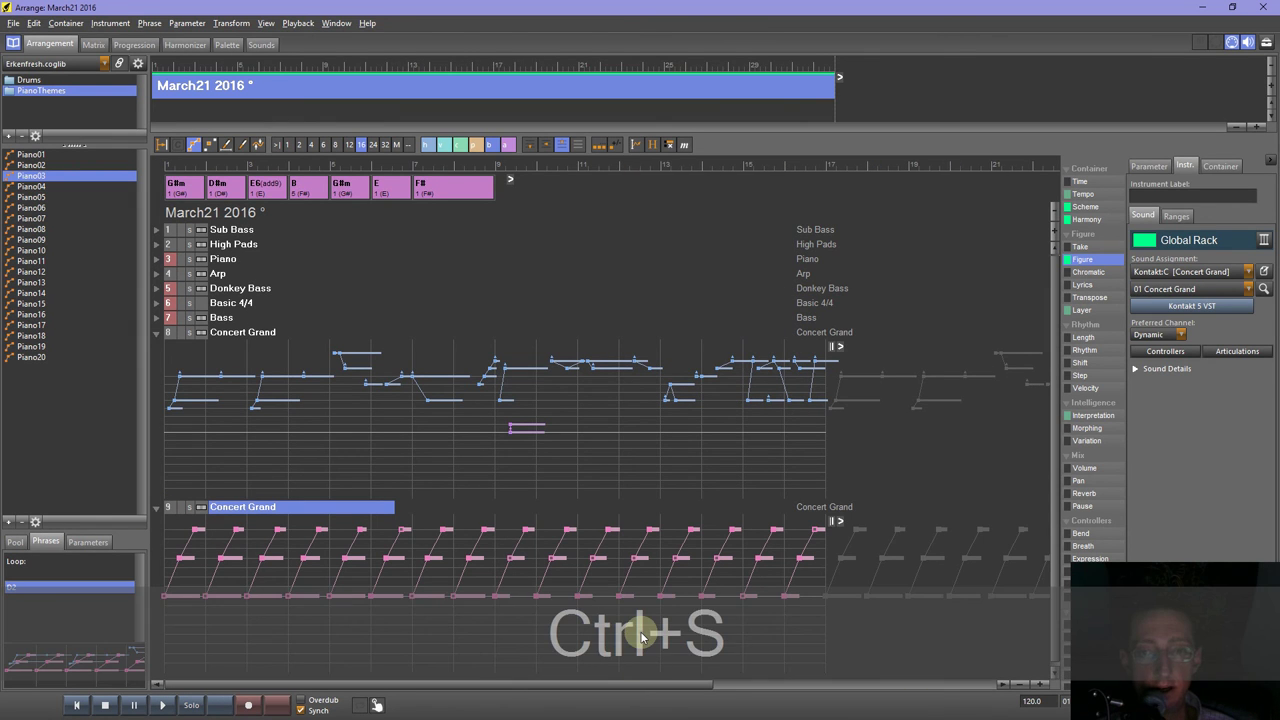
Play the full mix from the beginning, and solo the lower Concert Grand track during playback.
left_click(162, 705)
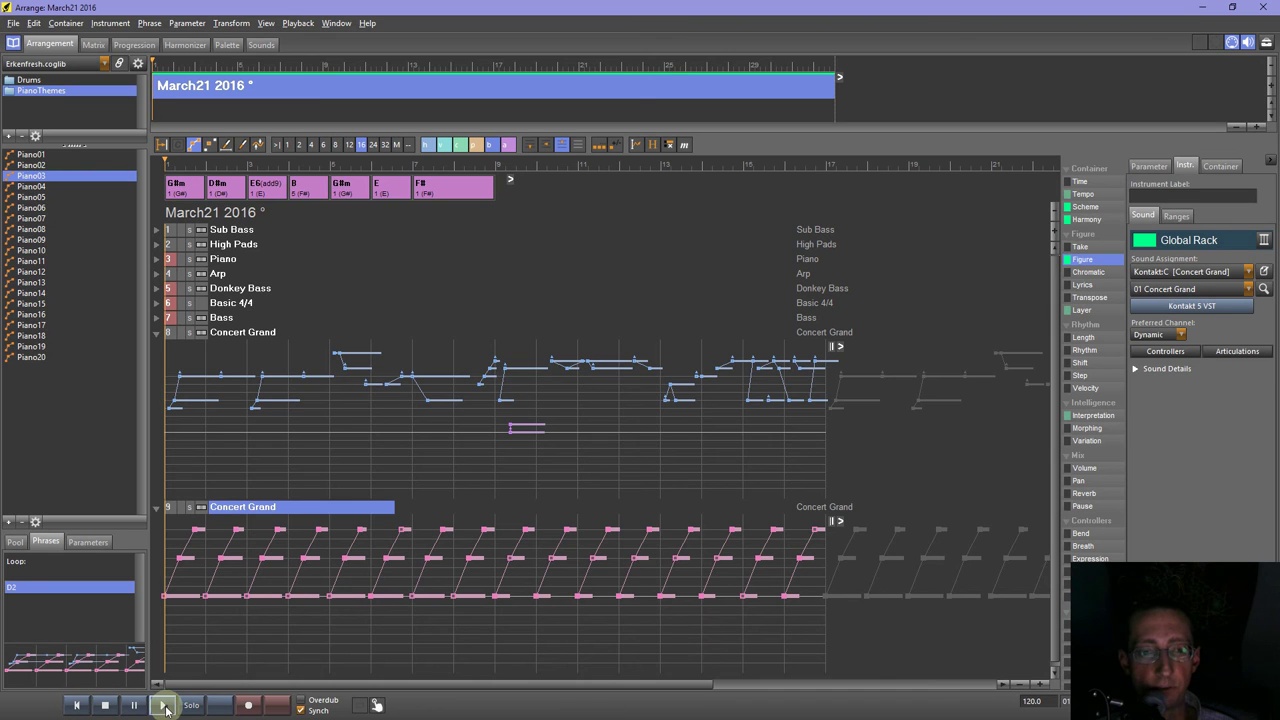
left_click(410, 625)
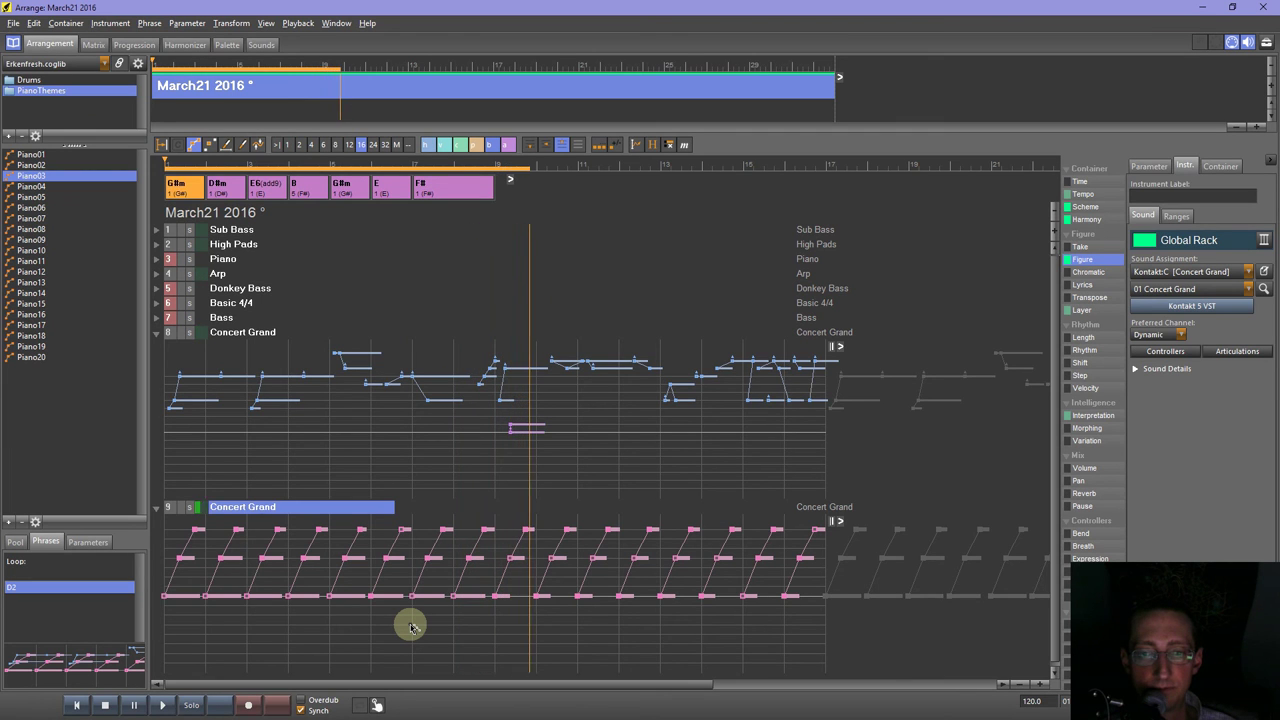
left_click(189, 508)
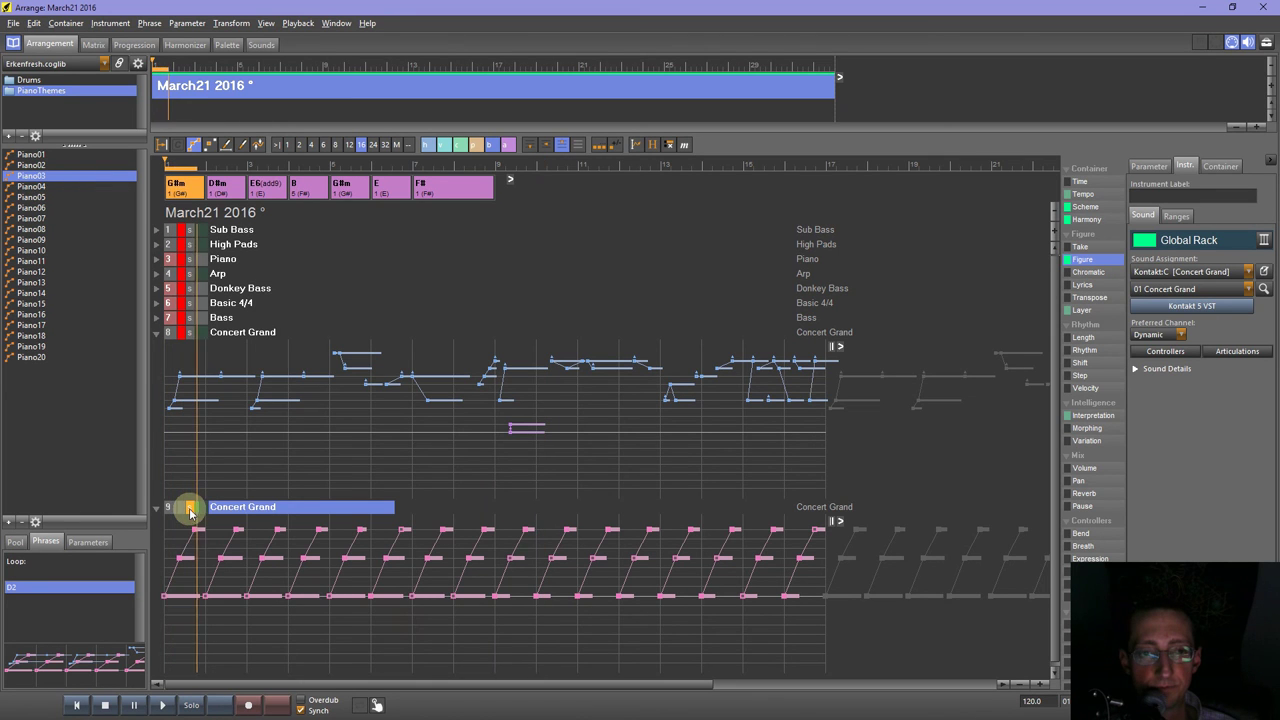
Turn on the first horizontal-lines figure option for all lower Concert Grand segments in bars 1 to 16, and audition both Concert Grand tracks soloed.
left_click_drag(160, 614, 841, 516)
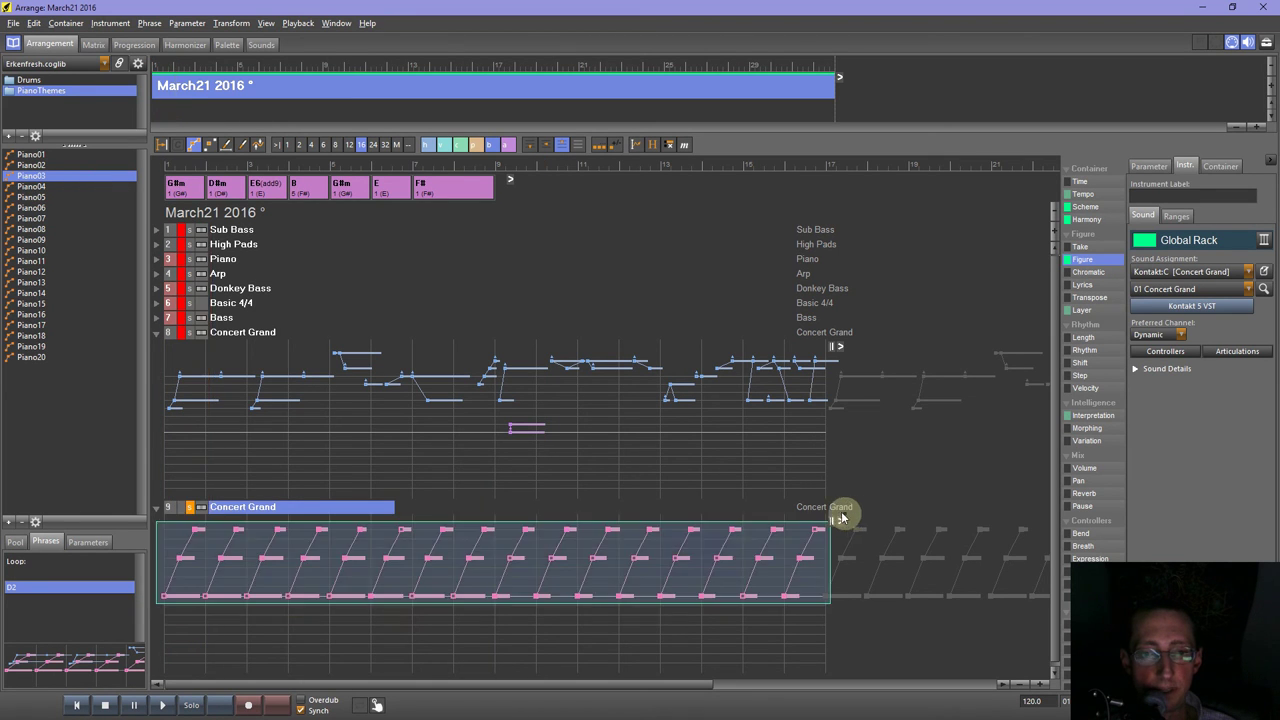
left_click(561, 147)
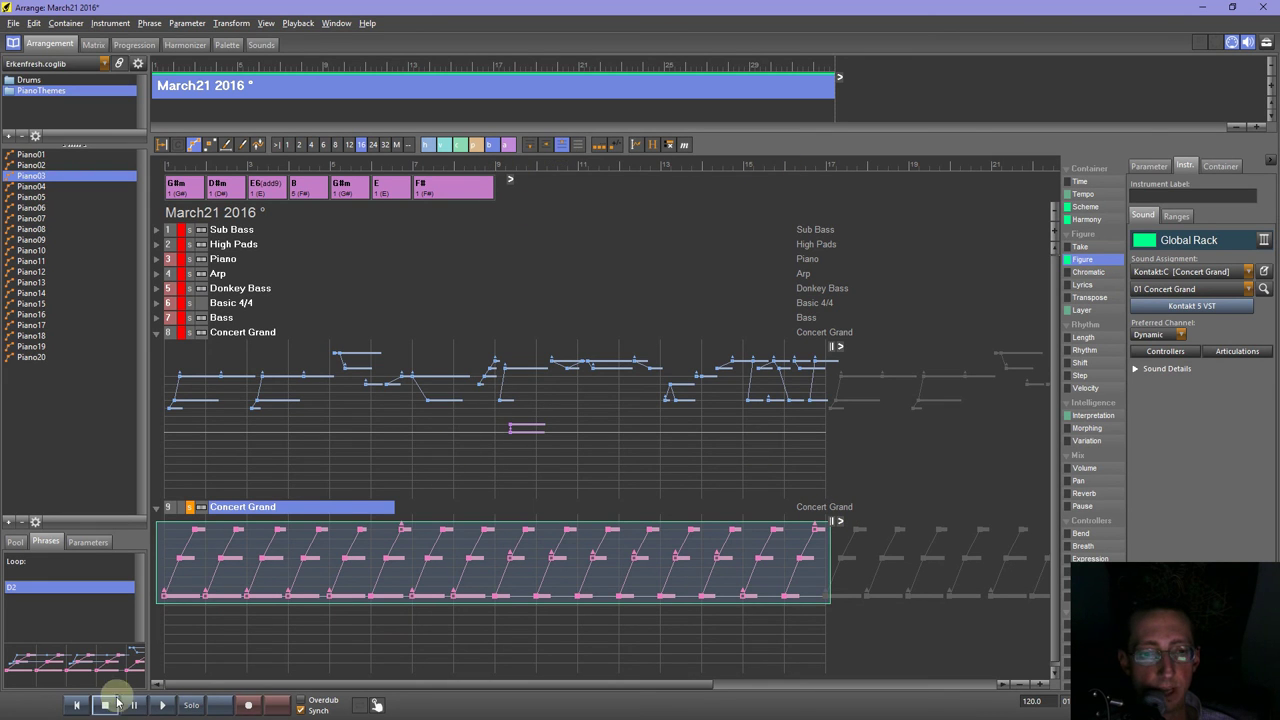
left_click(170, 532)
left_click(75, 707)
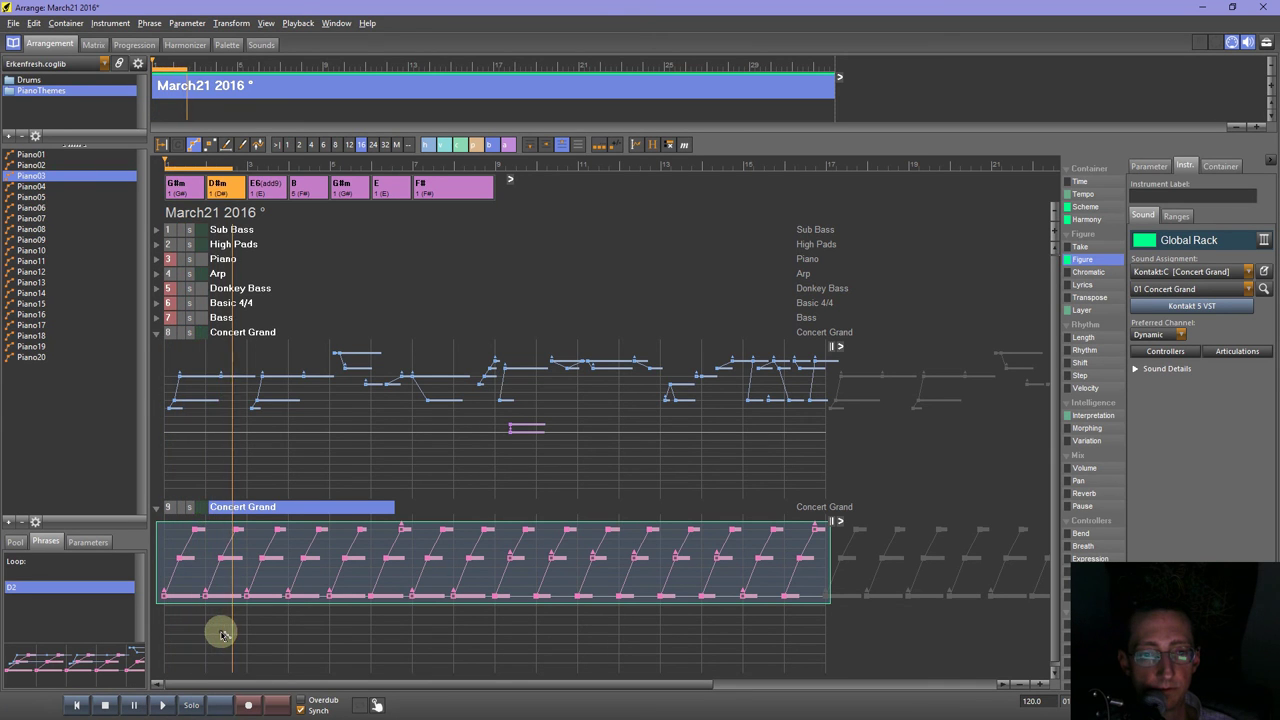
left_click(189, 507)
left_click(189, 332, "ctrl")
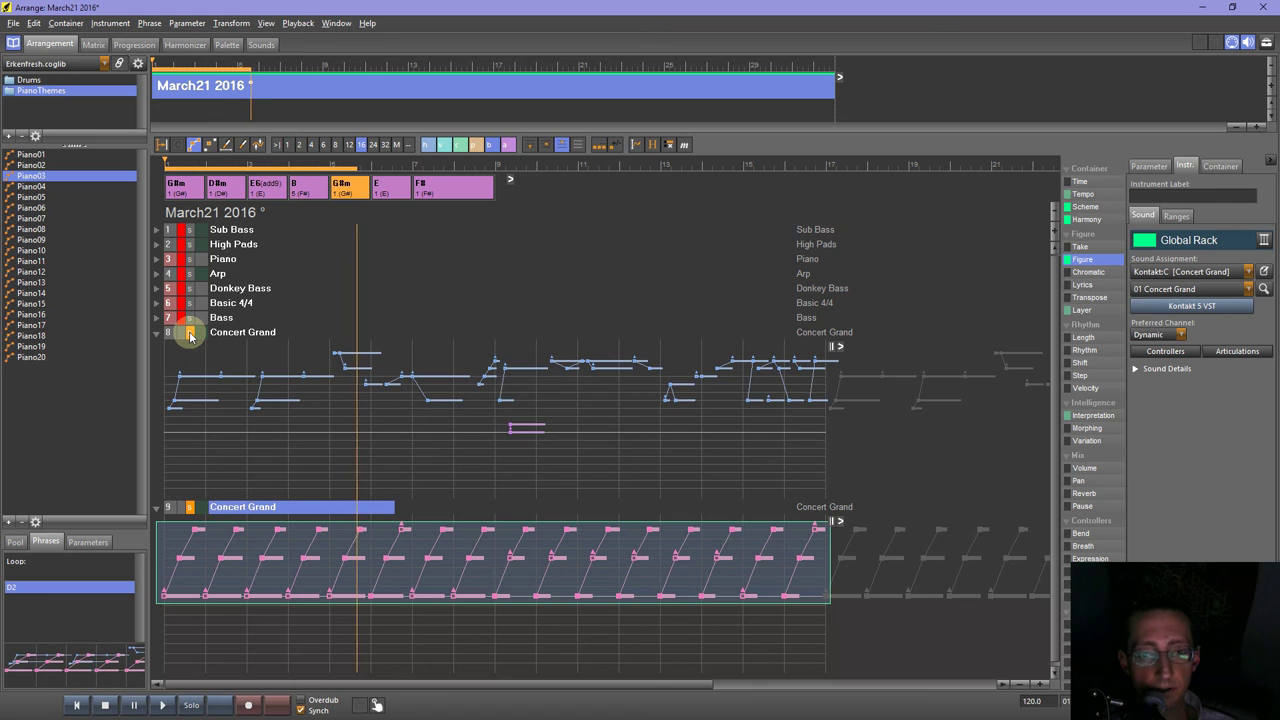
Switch the selected lower Concert Grand segments to the second dot figure option, and replay the arrangement from the beginning.
left_click(557, 146)
left_click(538, 148)
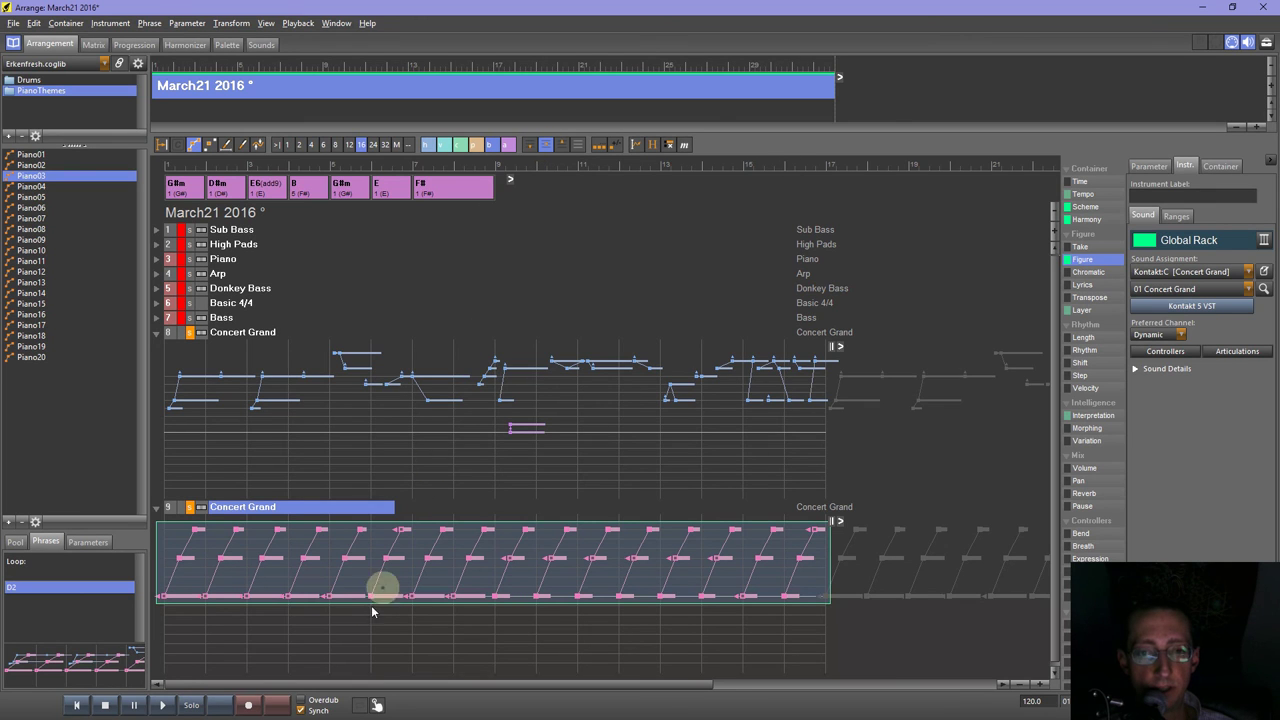
left_click(77, 706)
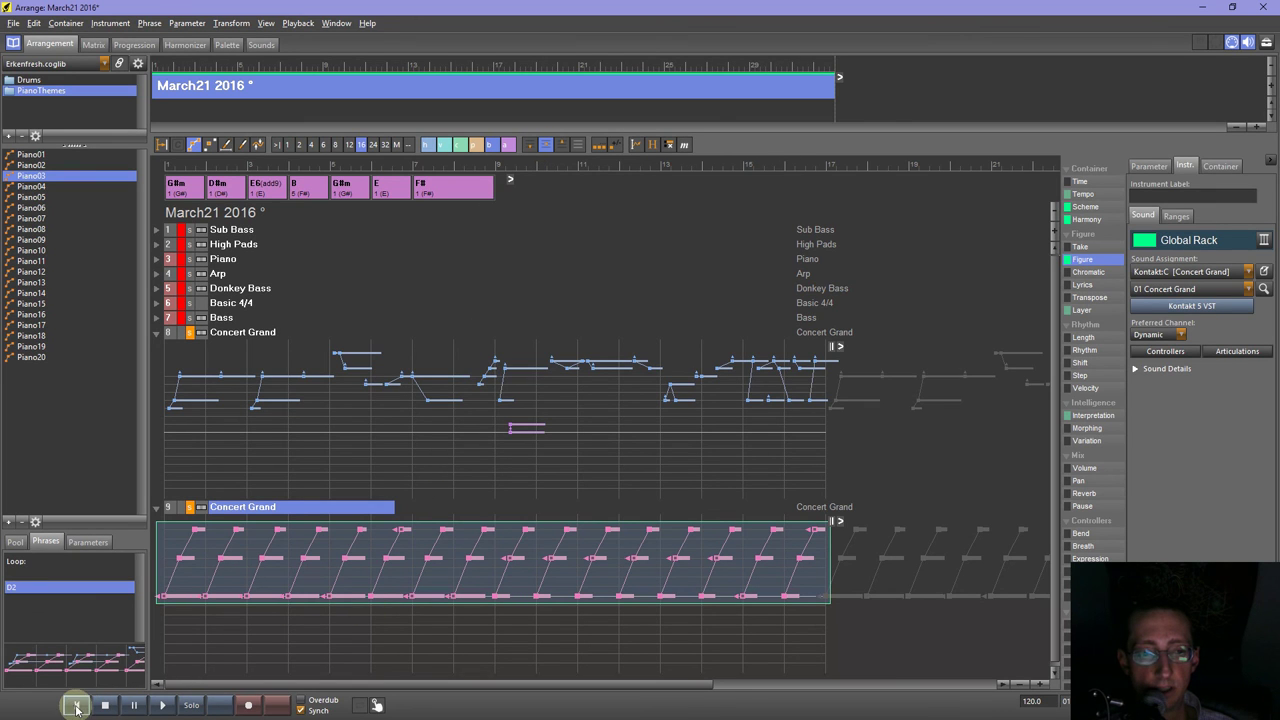
left_click(162, 706)
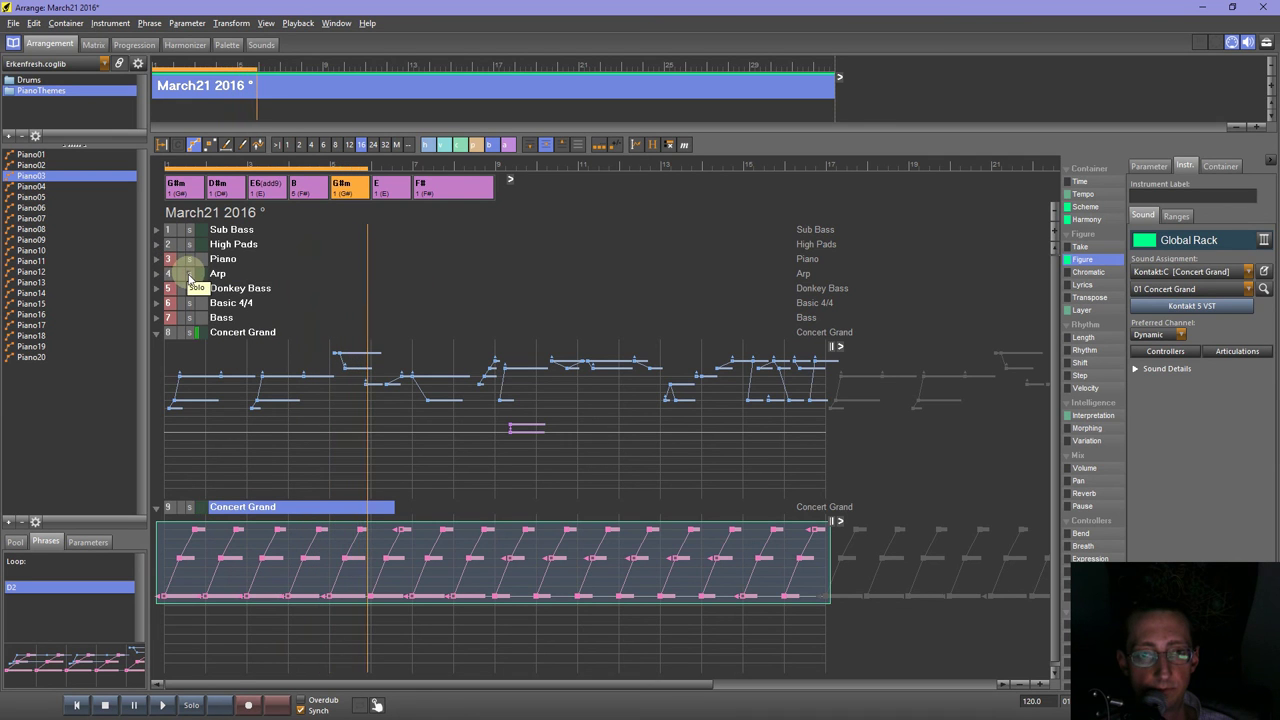
Solo the Arp track and raise its Middle instrument range, matching its upper limit and preferred note to the Upper range.
left_click(190, 276)
left_click(220, 276)
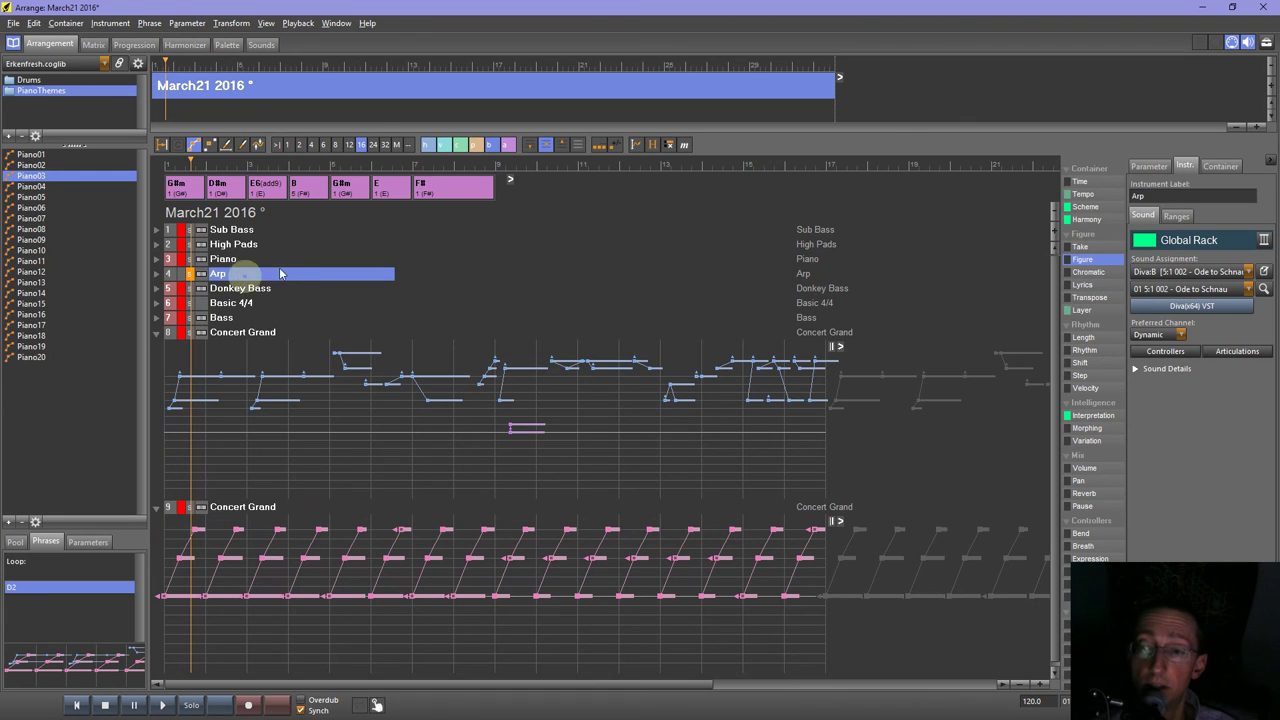
left_click(1180, 216)
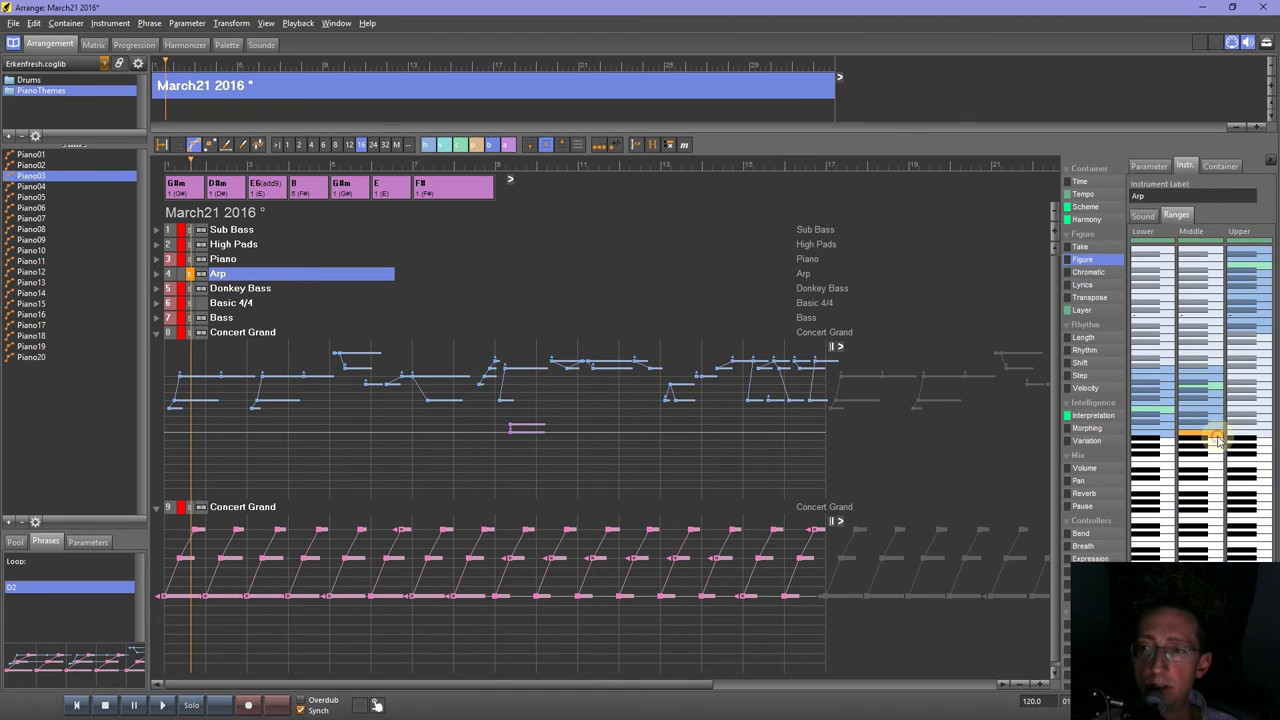
left_click_drag(1170, 347, 1215, 247)
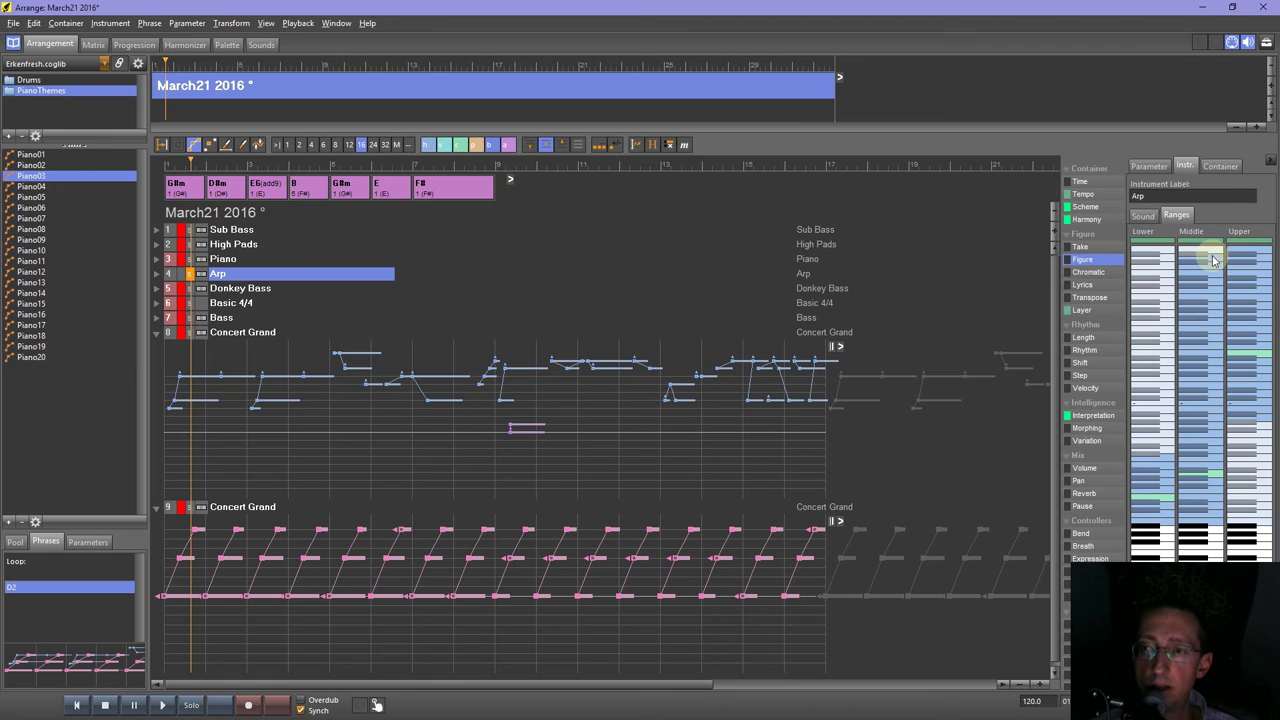
left_click_drag(1218, 492, 1216, 410)
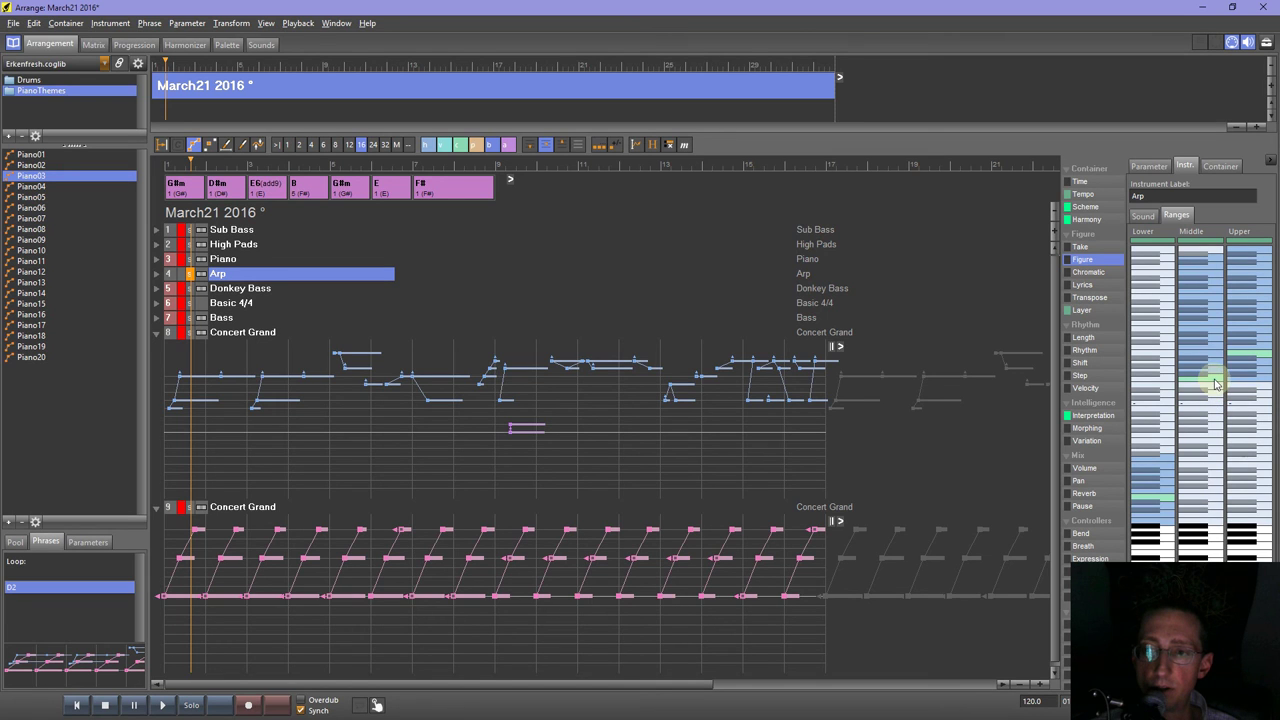
left_click_drag(1203, 395, 1230, 328)
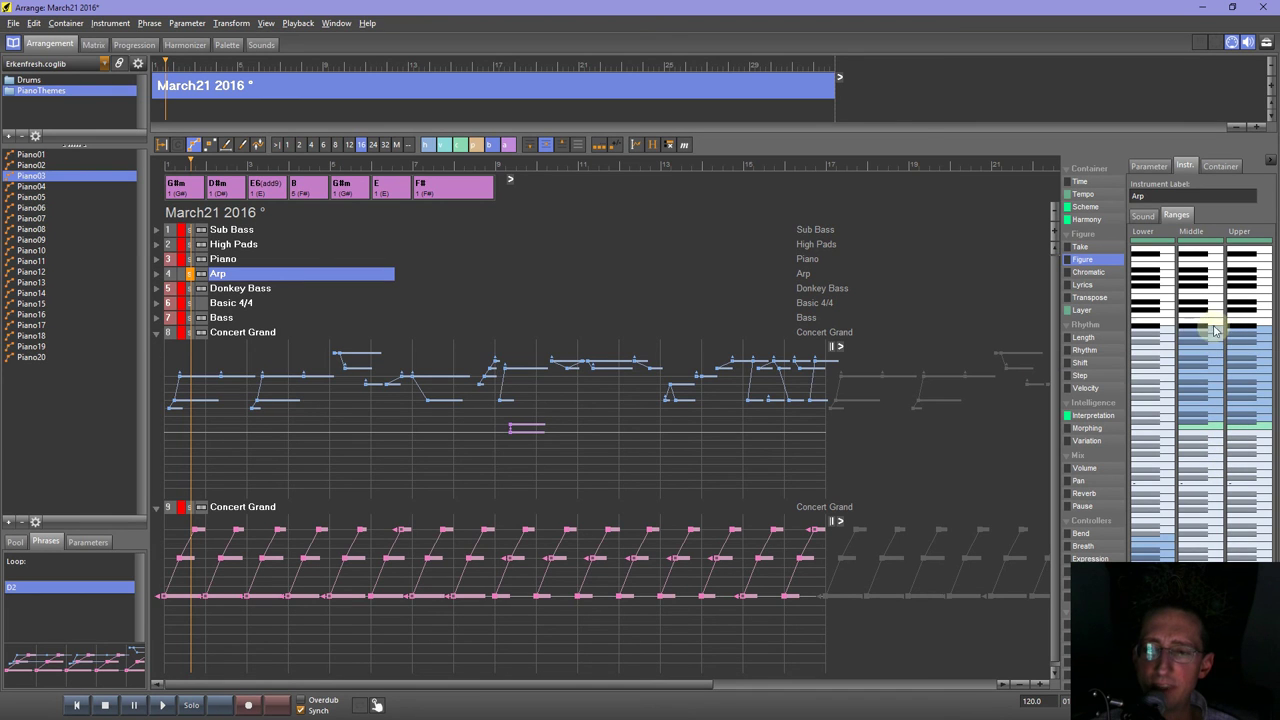
left_click_drag(1215, 330, 1216, 310)
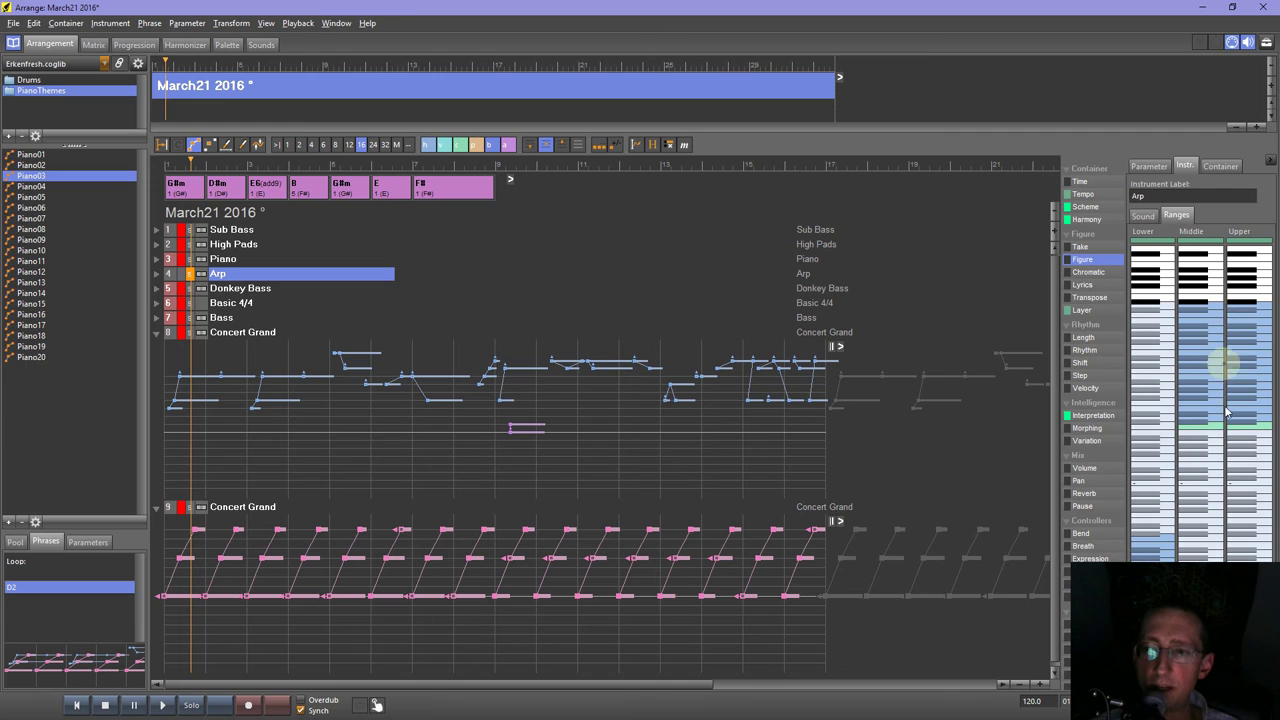
left_click_drag(1215, 422, 1218, 375)
left_click_drag(1211, 449, 1209, 468)
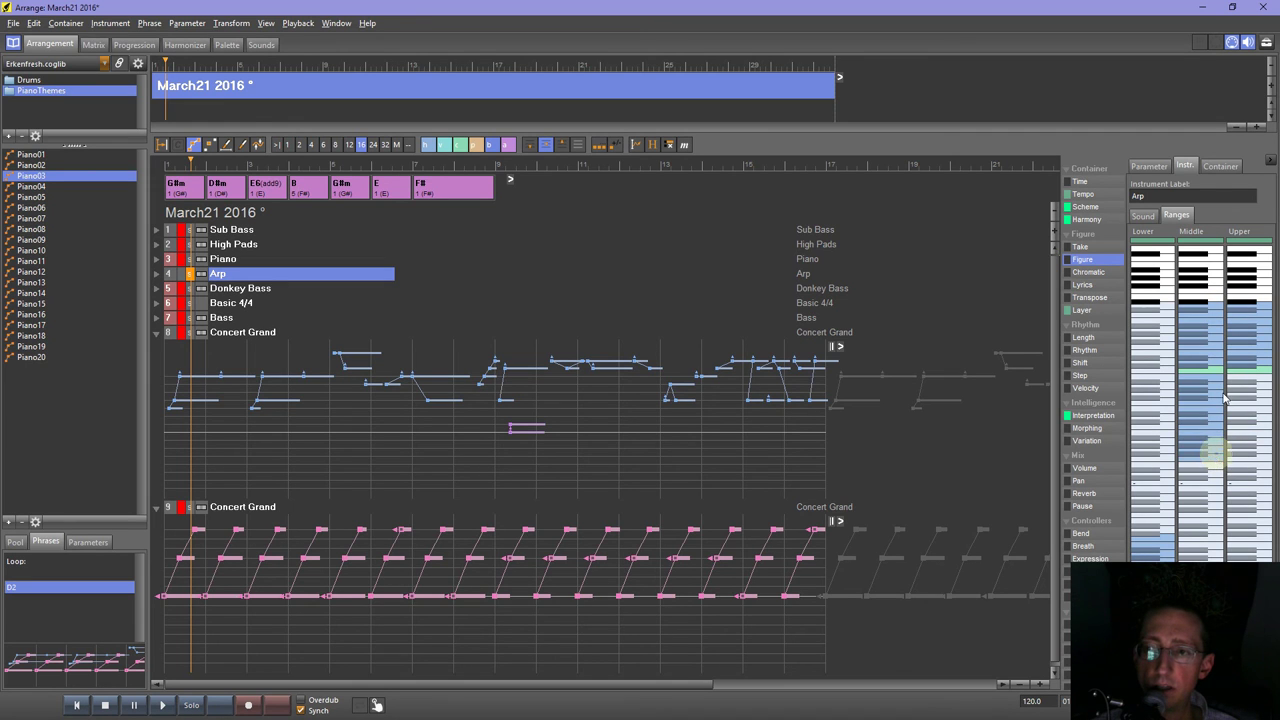
Audition the soloed Arp track, and clear its solo to hear the full mix.
left_click(429, 352)
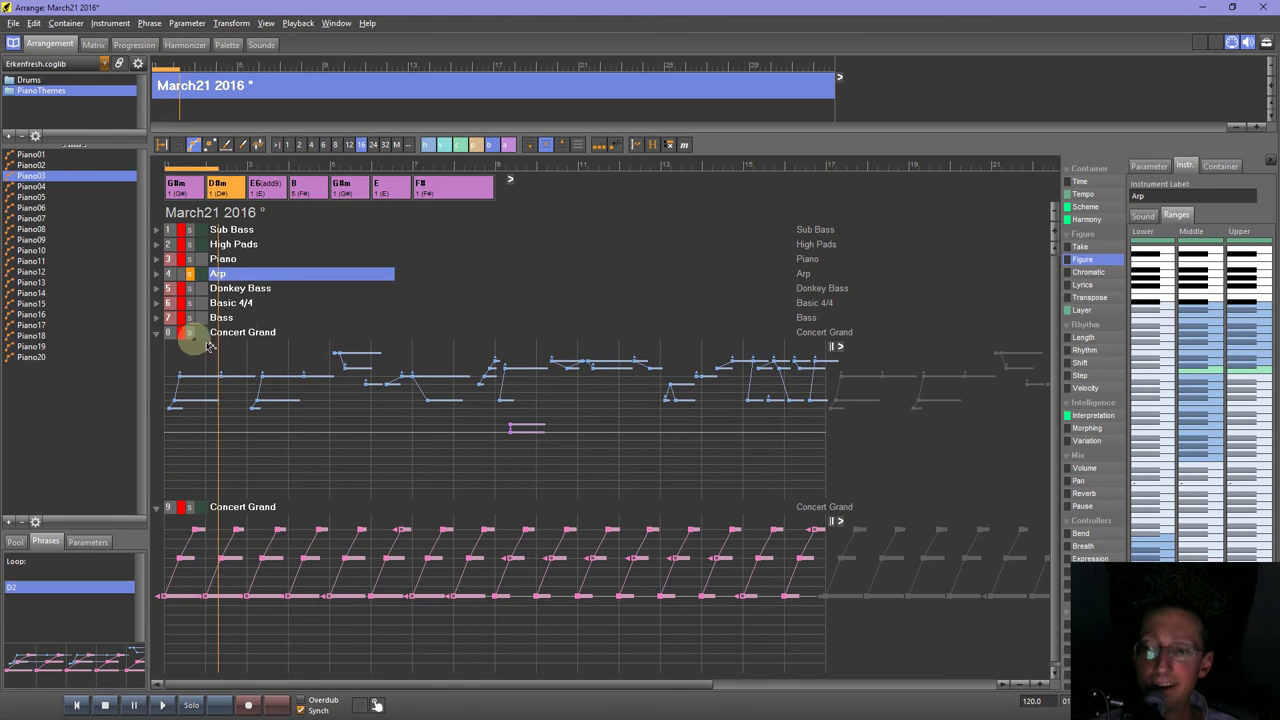
left_click(192, 273)
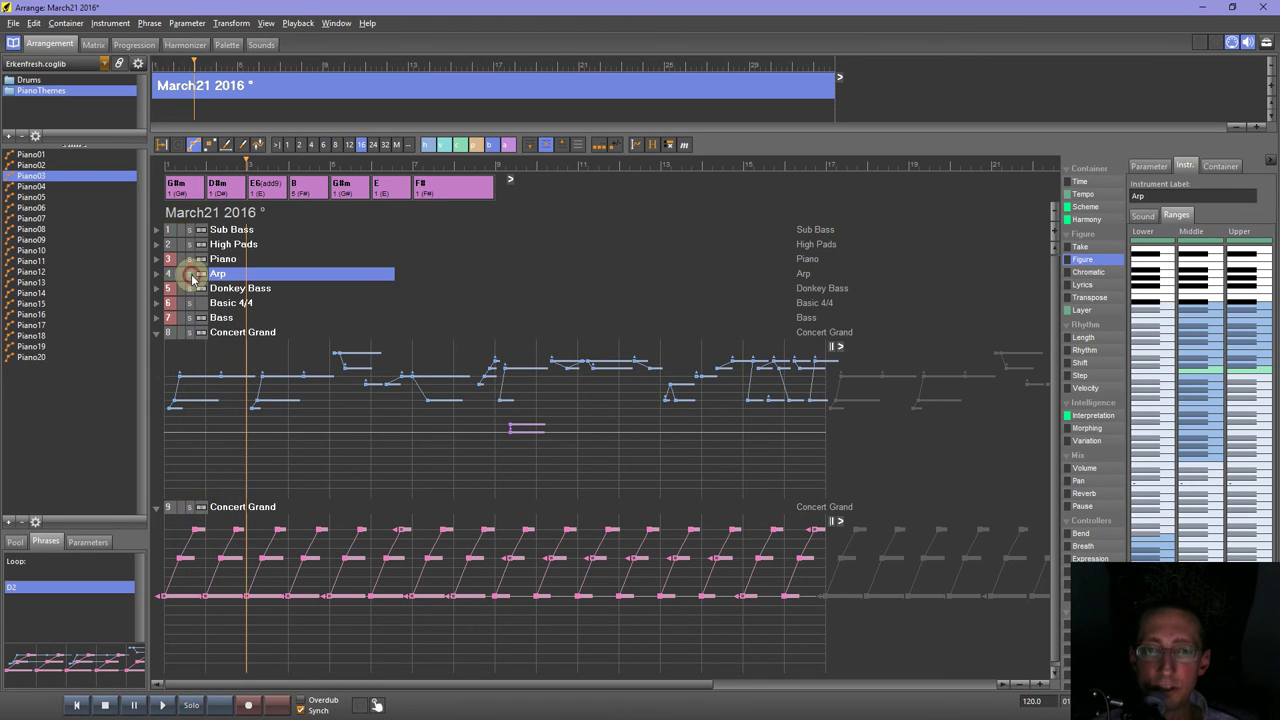
left_click(398, 360)
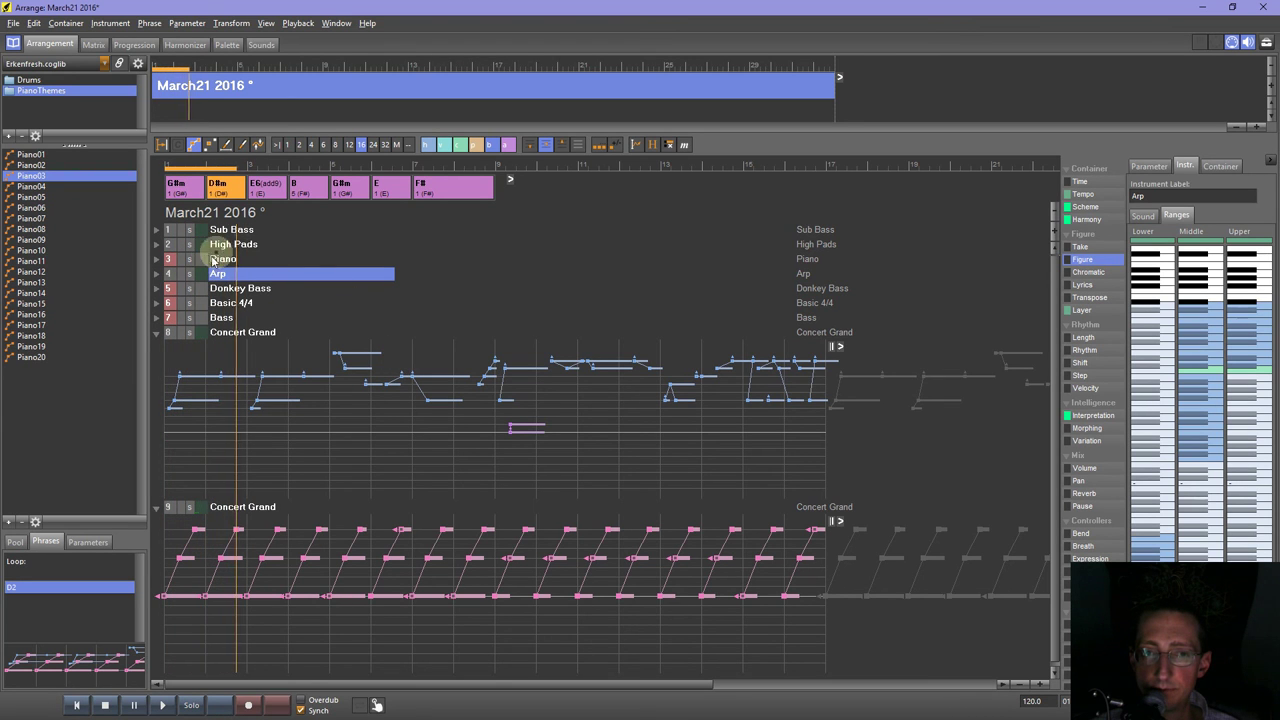
Solo the High Pads track, raise its Middle instrument range to the Upper range's top limit, and play it from the beginning.
left_click(182, 246)
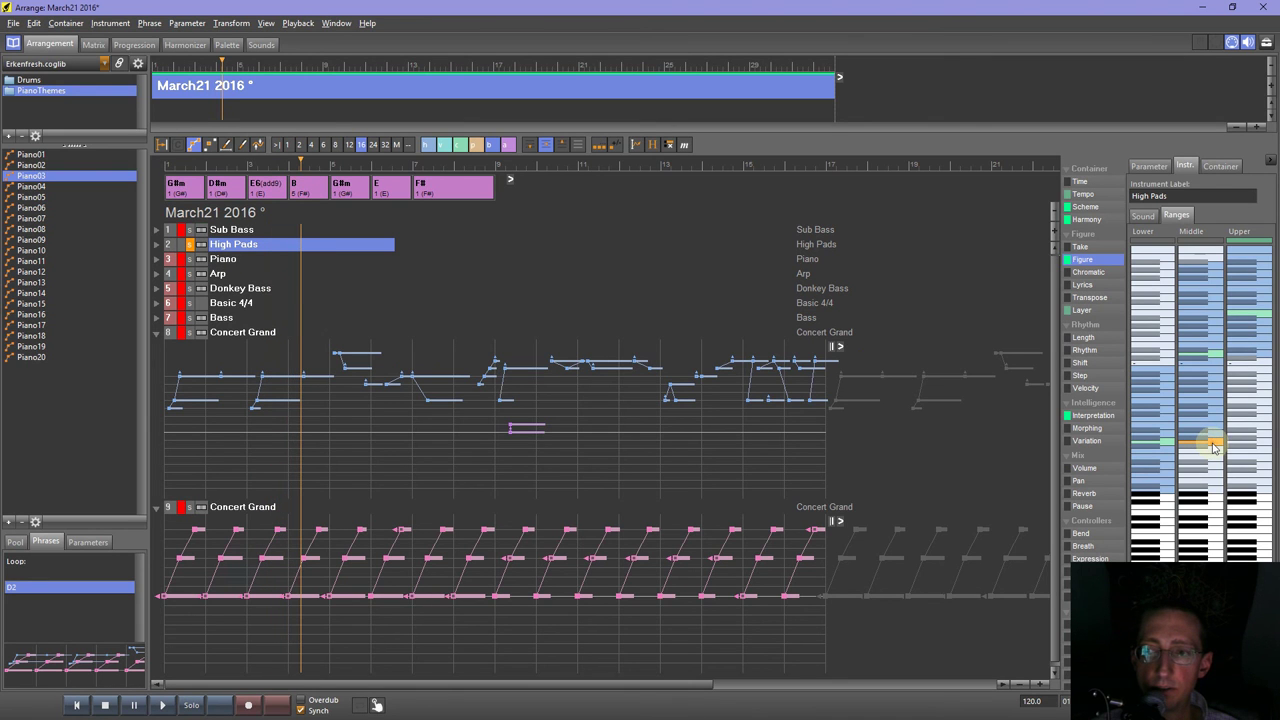
scroll(1214, 452, "up", 2)
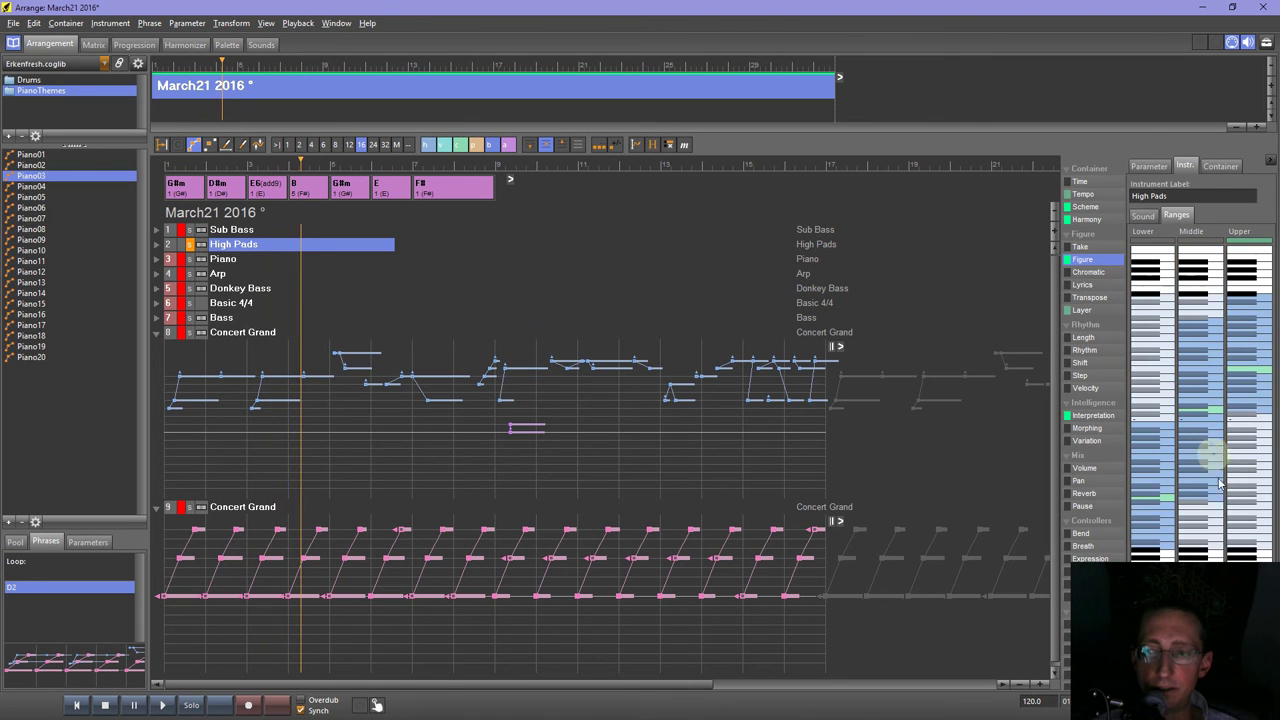
left_click_drag(1217, 507, 1216, 385)
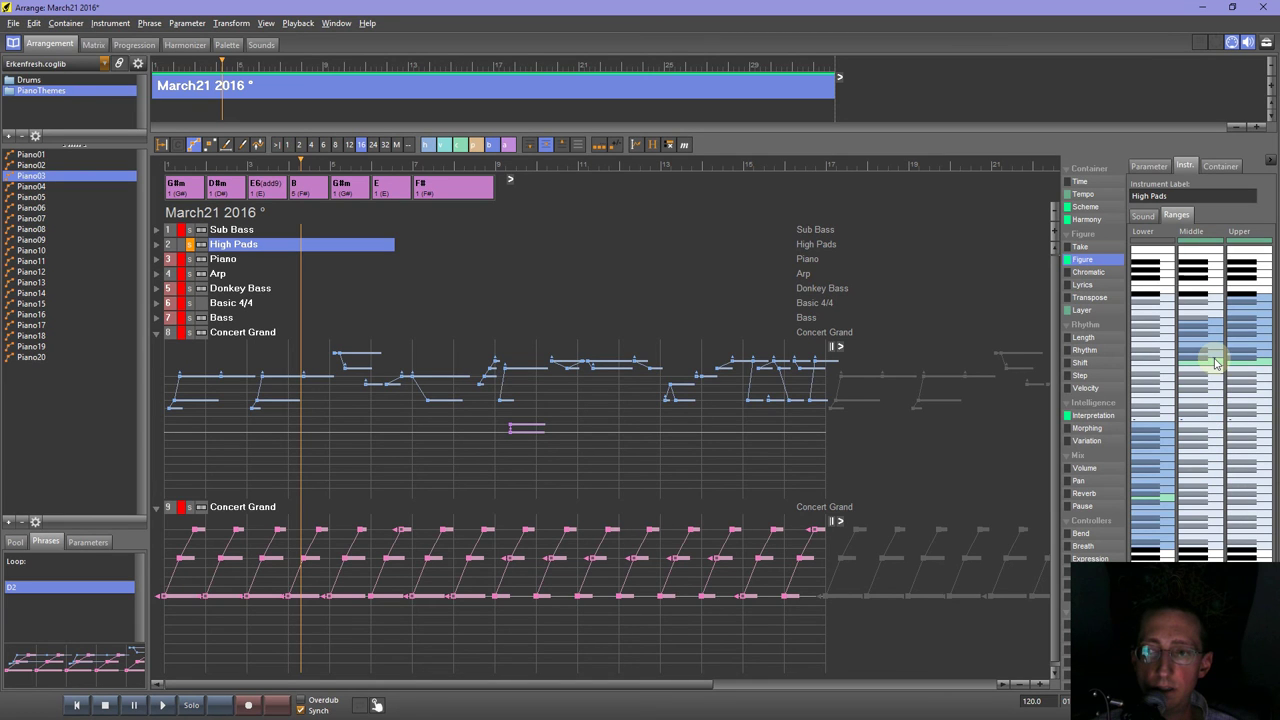
scroll(1213, 377, "up", 2)
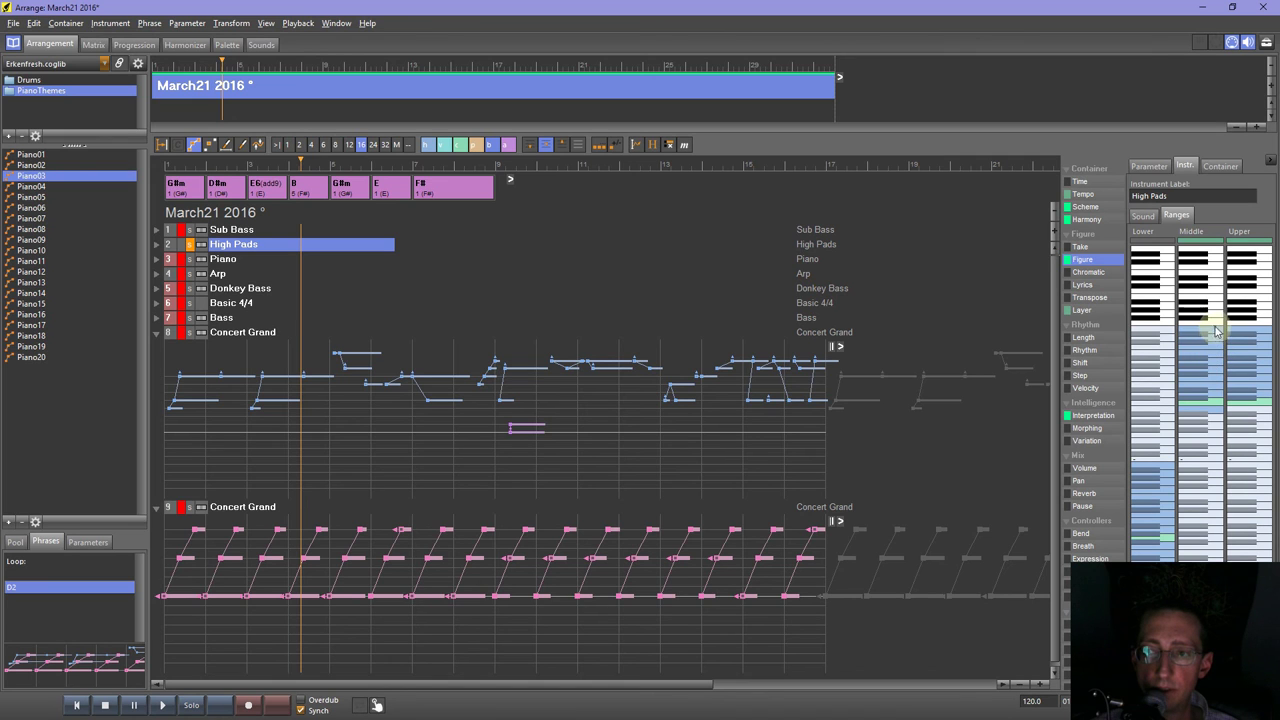
scroll(1216, 425, "up", 1)
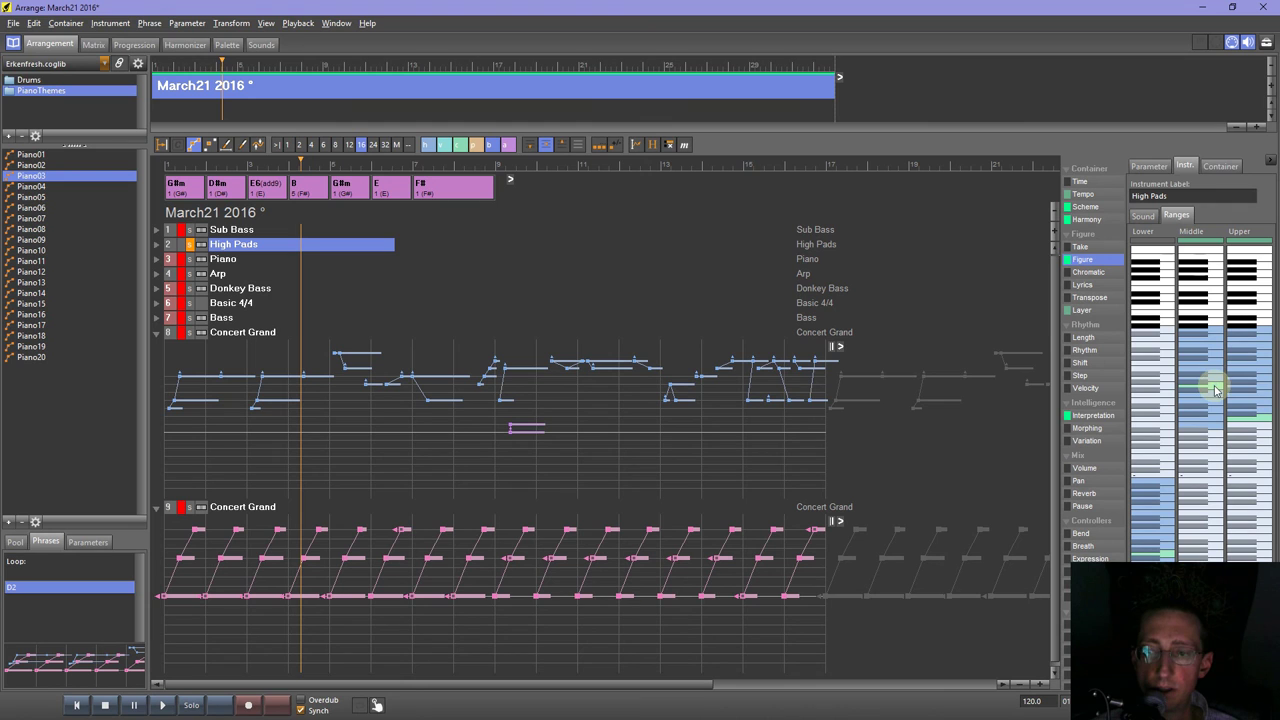
left_click(82, 706)
left_click(162, 705)
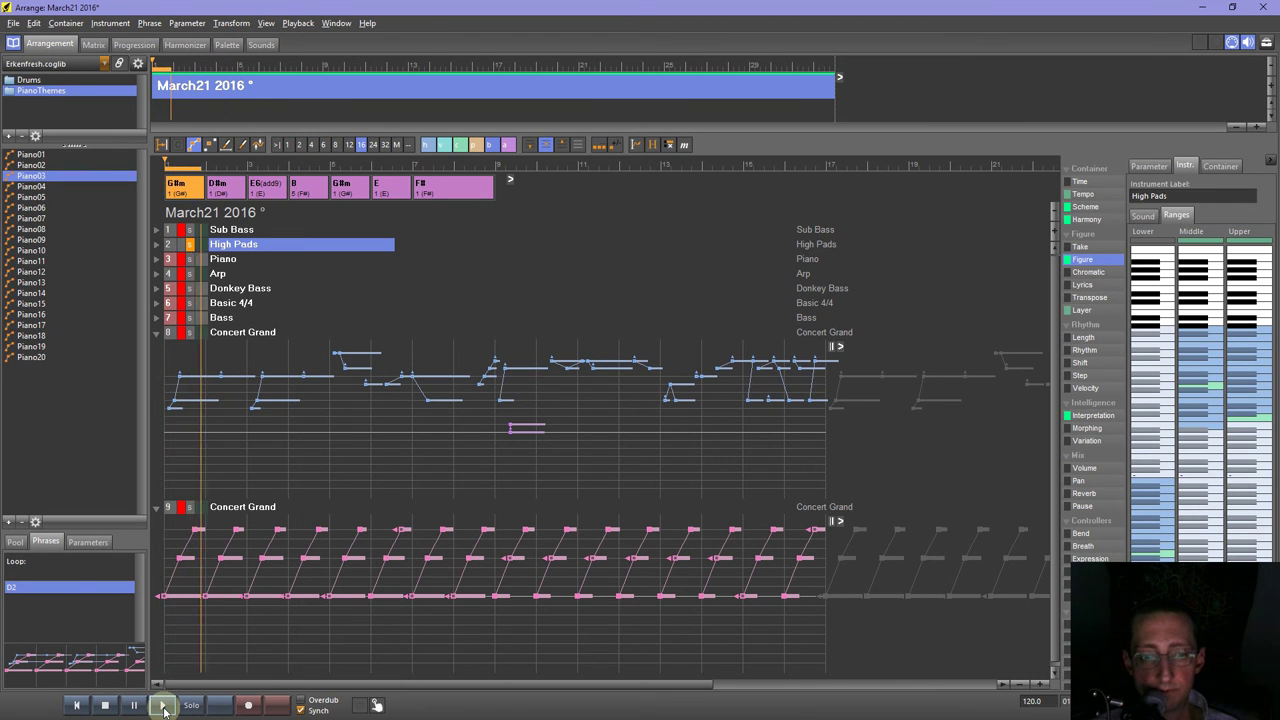
Clear the High Pads solo, listen to the full mix, and return the stopped playback to the beginning.
key("super")
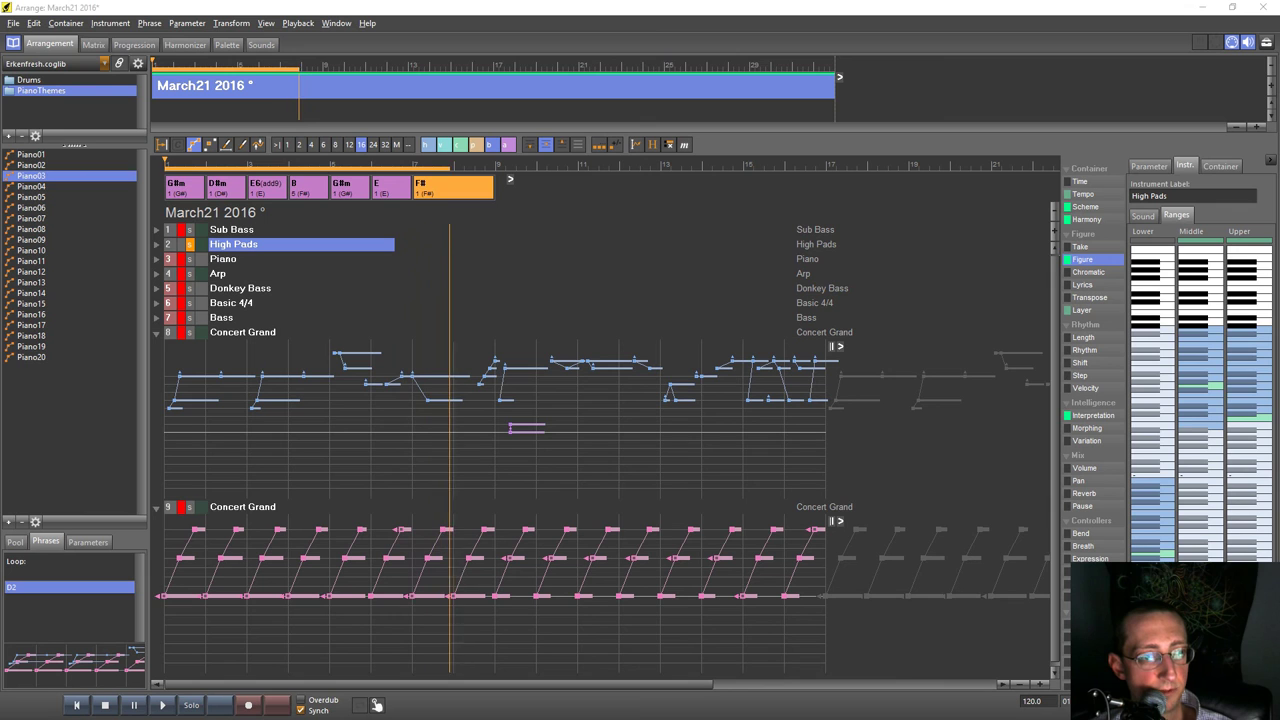
left_click(573, 5)
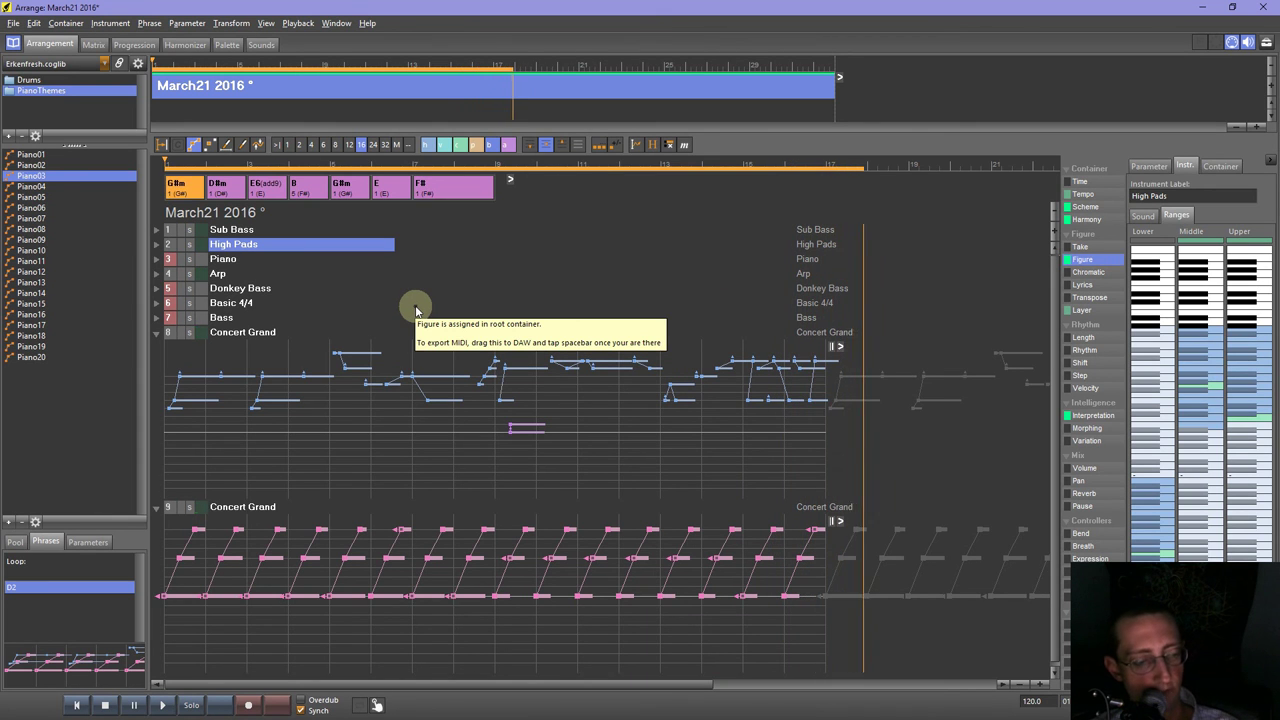
left_click(104, 705)
left_click(76, 705)
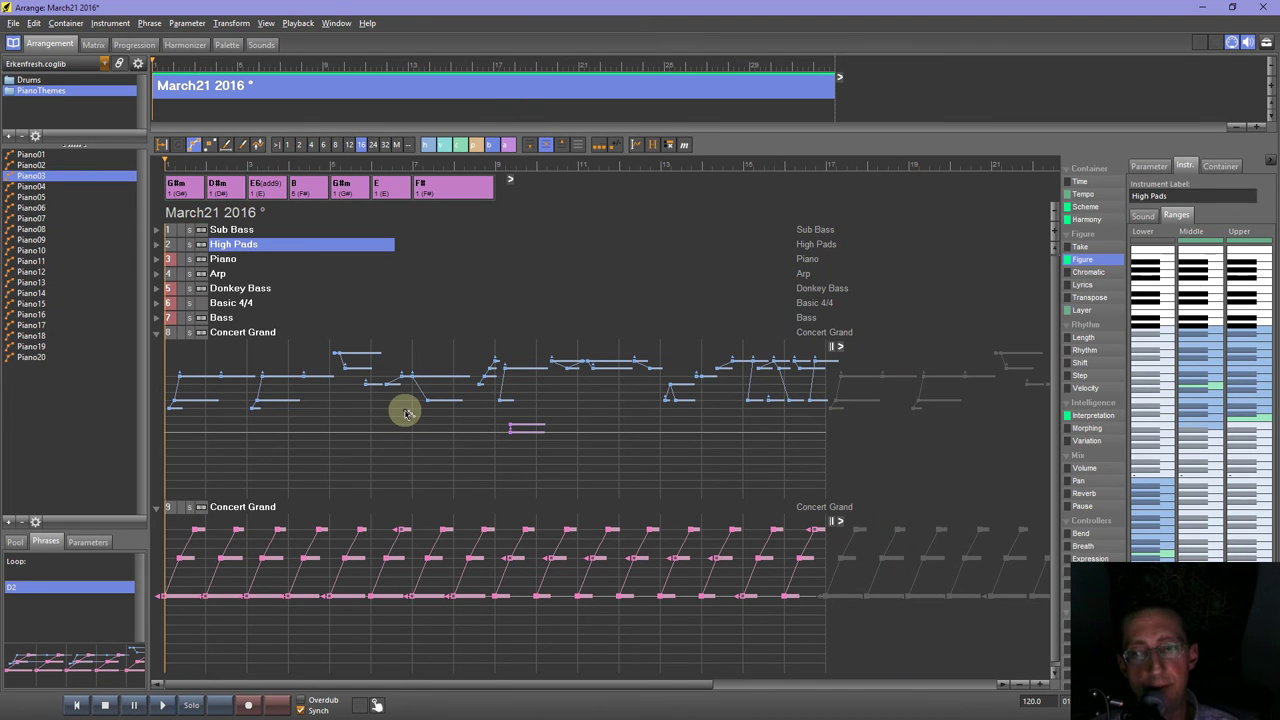
Unmute the Bass track and play the arrangement from the beginning.
left_click_drag(407, 413, 351, 372)
left_click(172, 318)
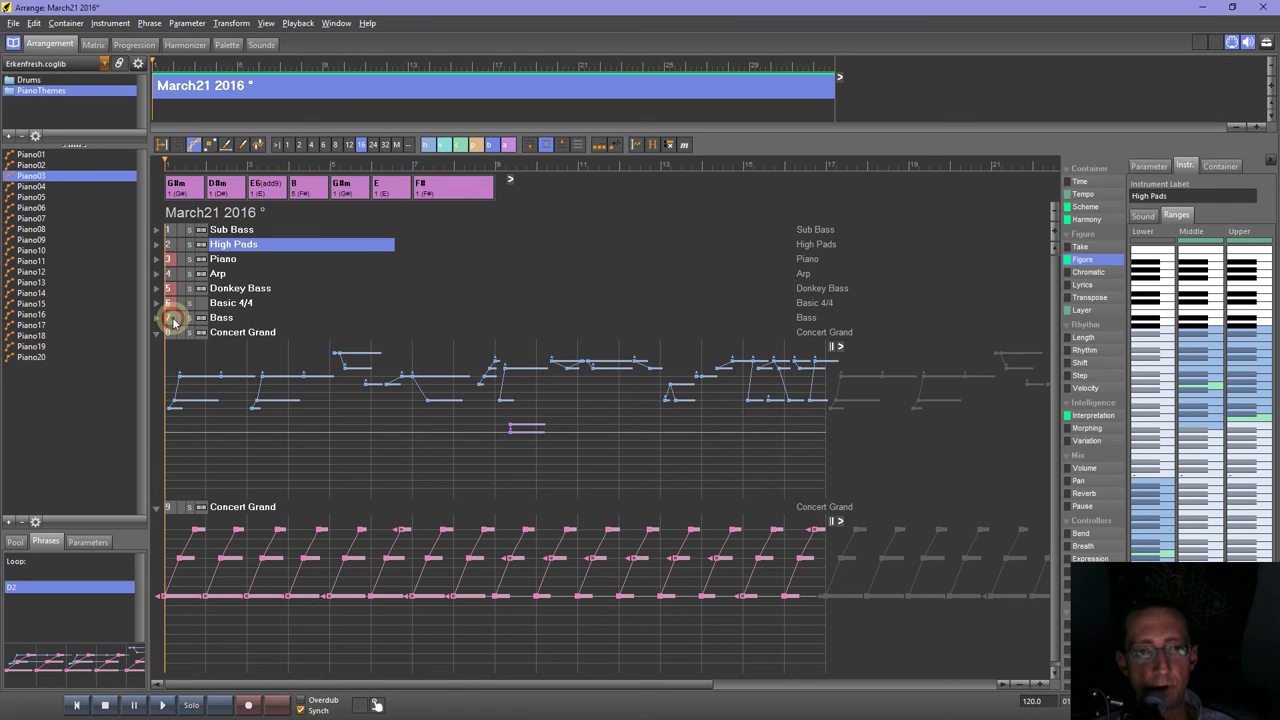
left_click(163, 705)
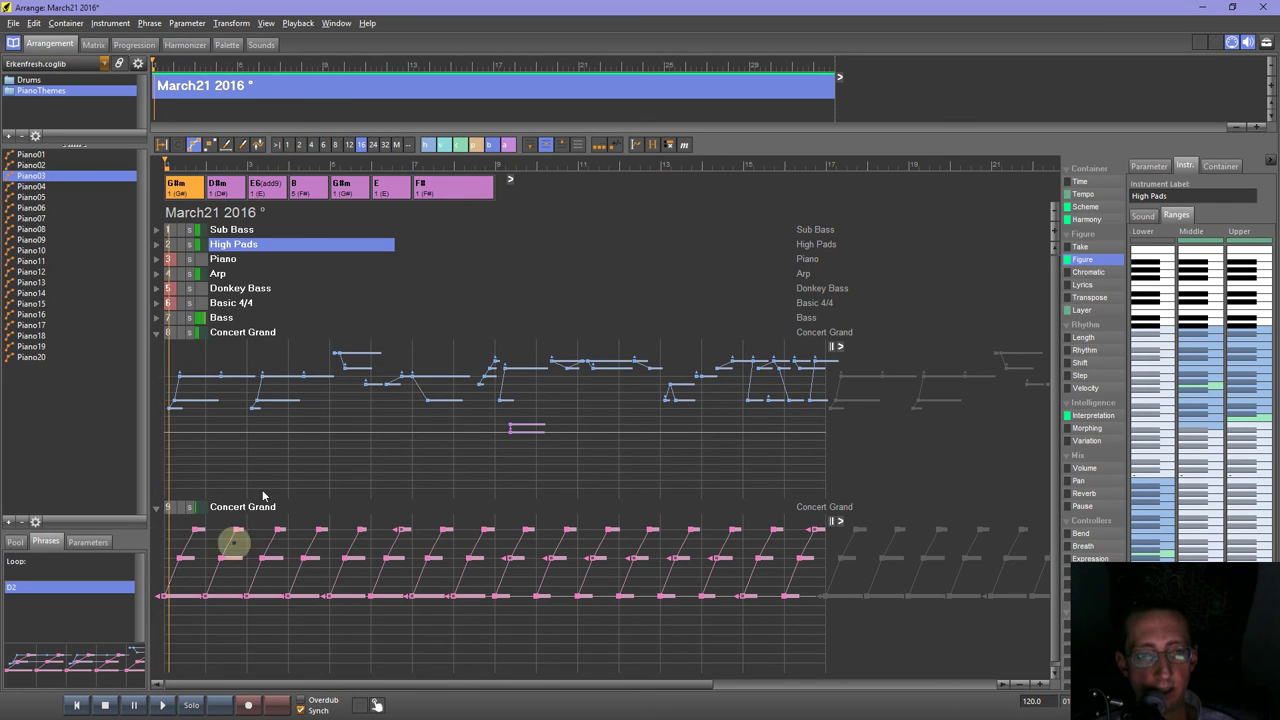
Assign the Diva sound 3:0 001 - StabbyBass to the Bass track, and replay the arrangement with that track expanded.
left_click(224, 319)
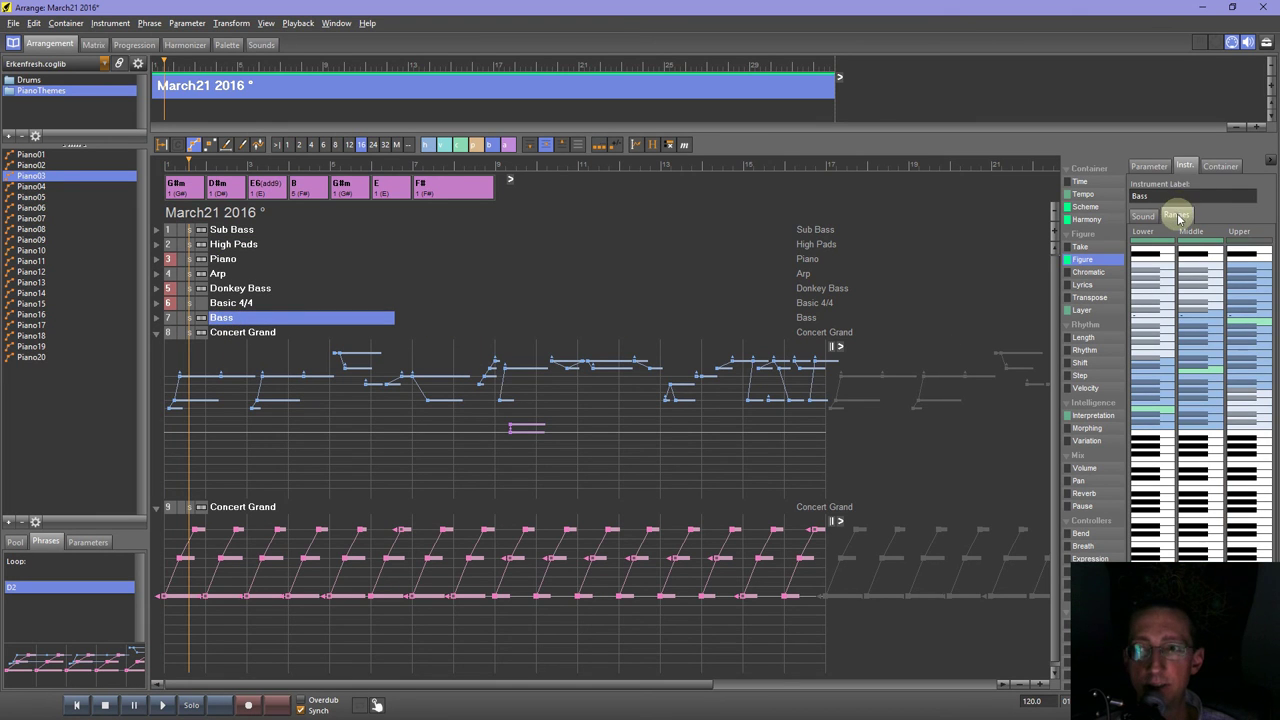
left_click(1150, 166)
left_click(1186, 166)
left_click(1143, 215)
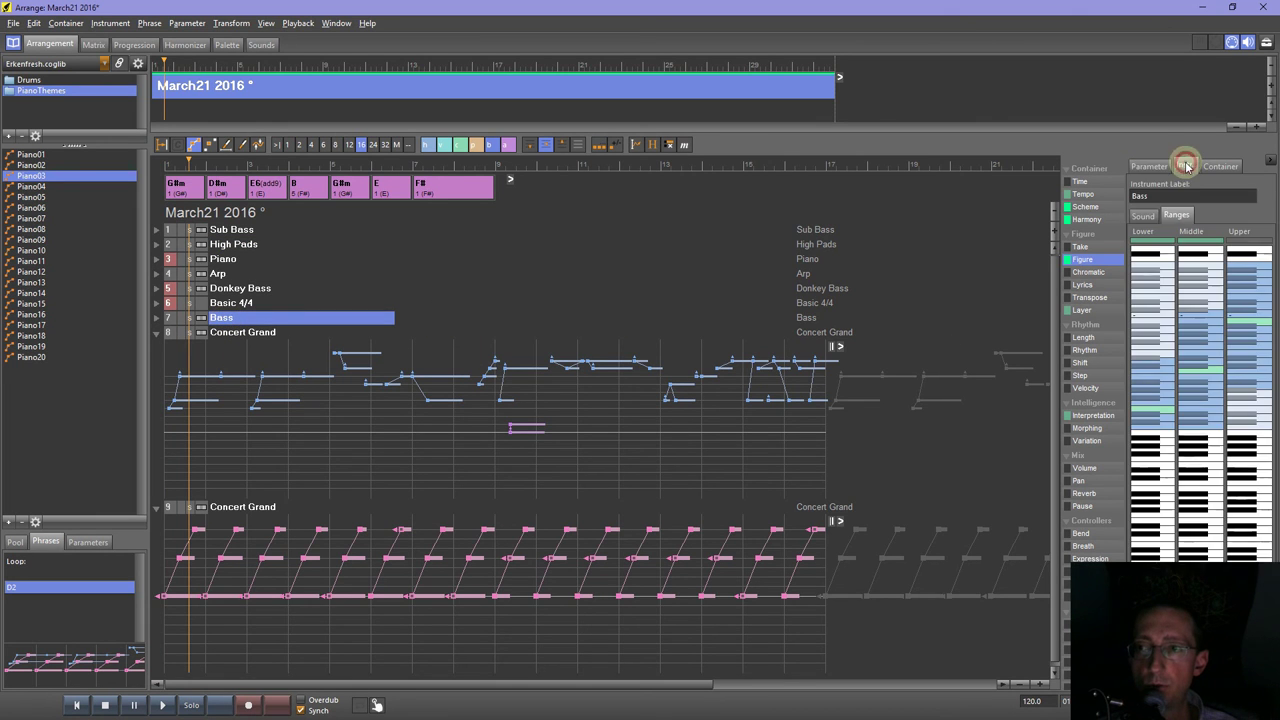
left_click(1264, 290)
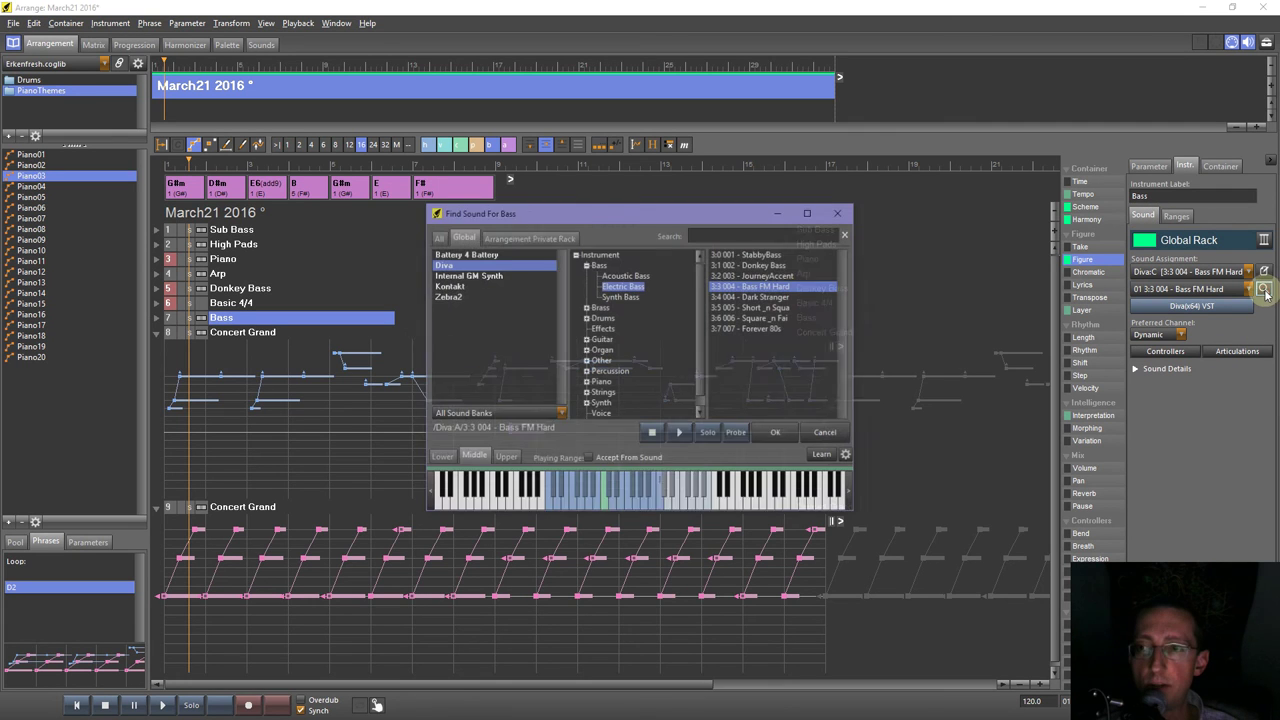
double_click(757, 254)
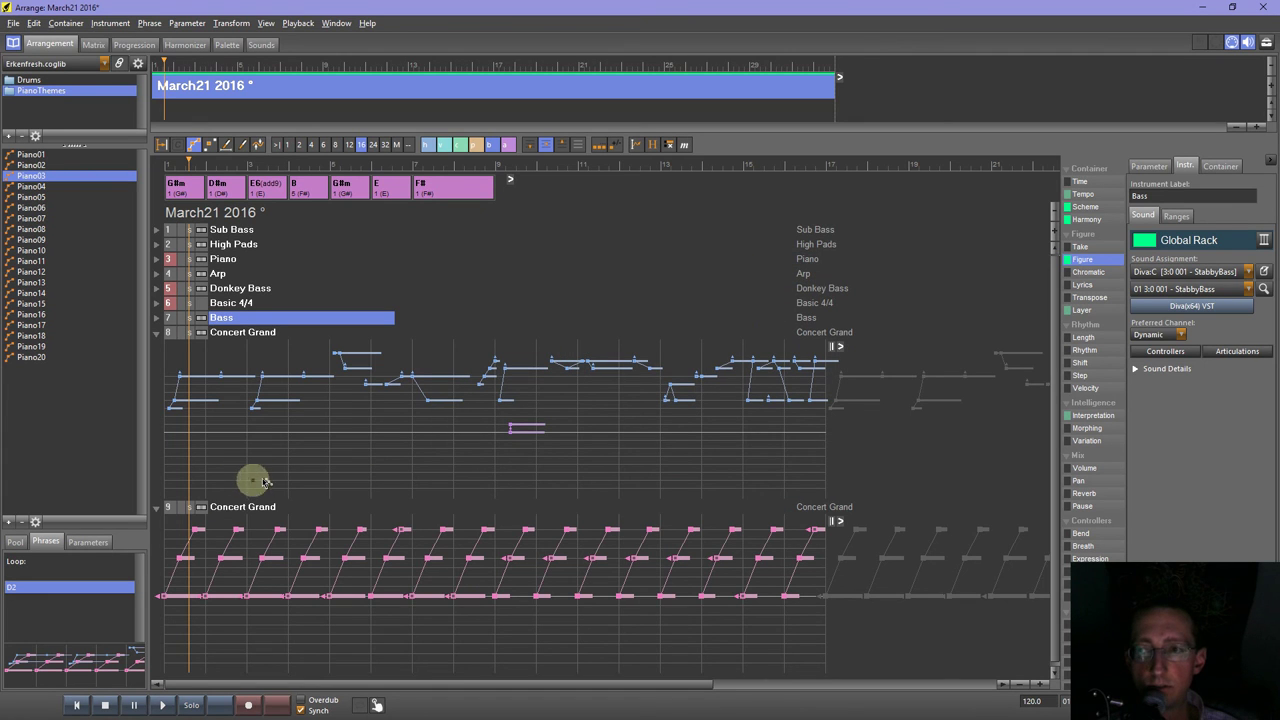
left_click(161, 706)
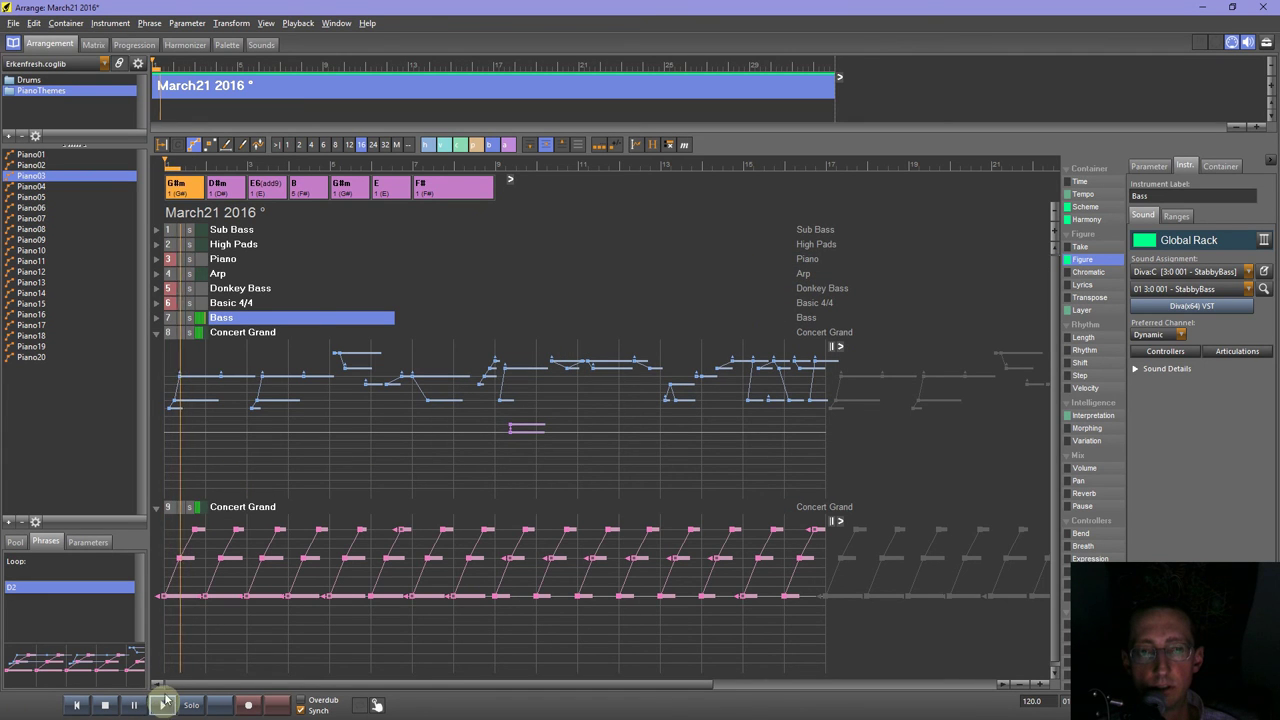
left_click(157, 318)
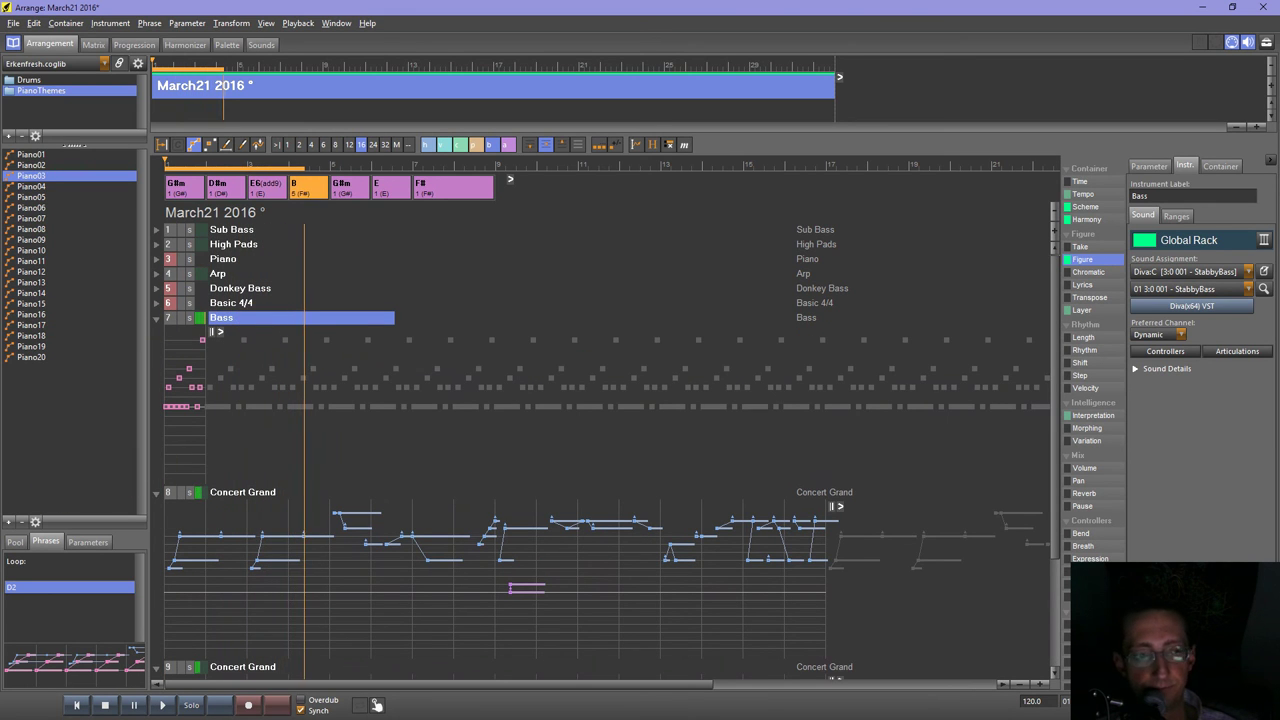
Lower the Diva:C StabbyBass level in the Global Rack to -11 dB while auditioning, and close the audio setup.
left_click(1265, 43)
left_click_drag(515, 184, 670, 116)
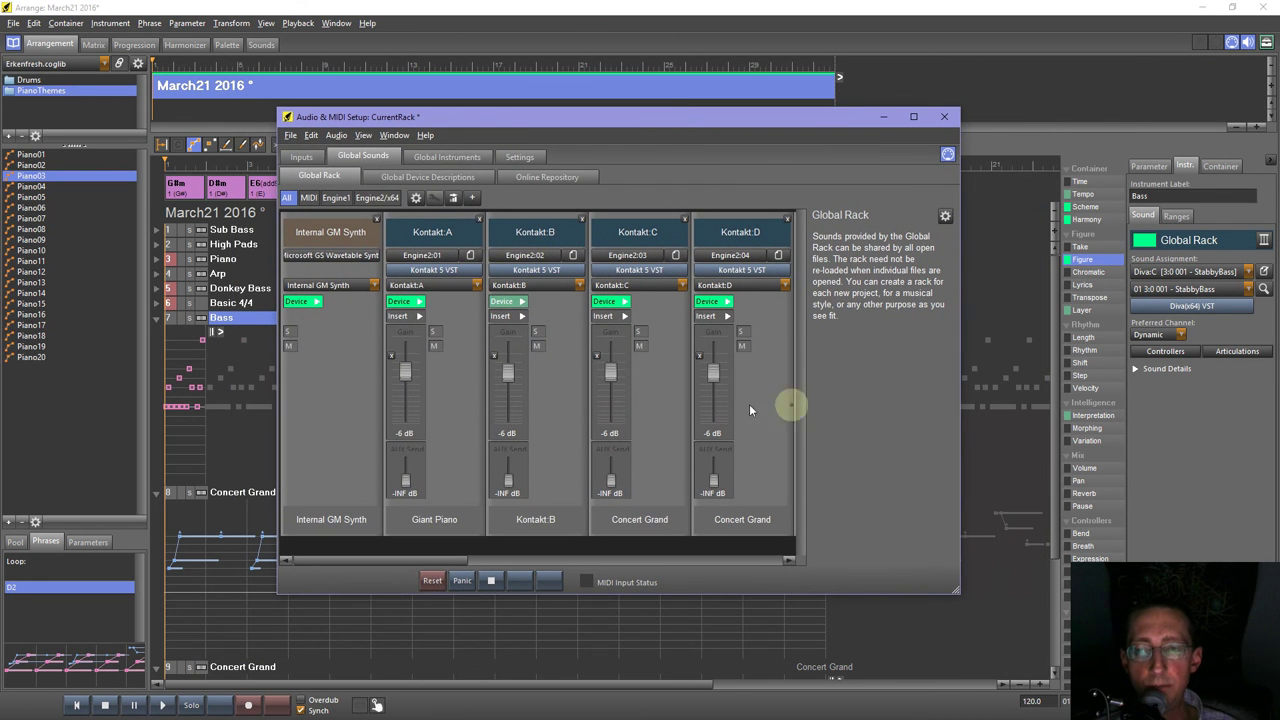
left_click_drag(363, 566, 684, 545)
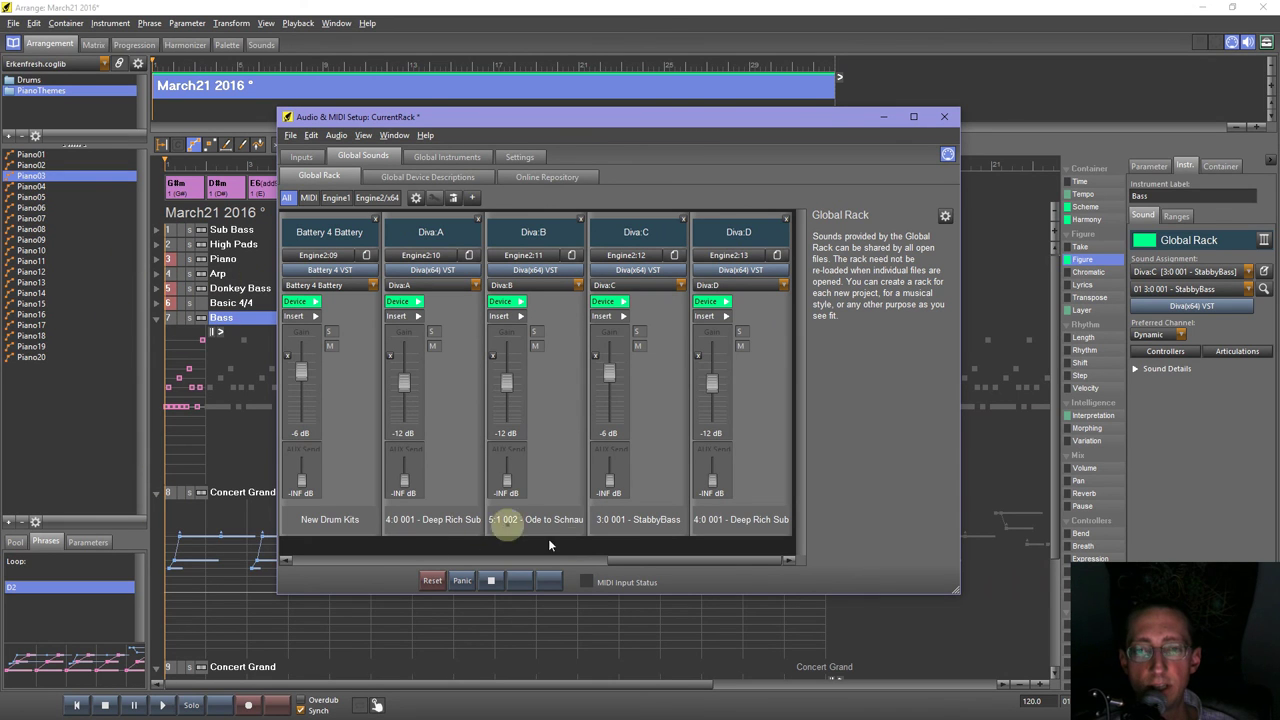
left_click(612, 377)
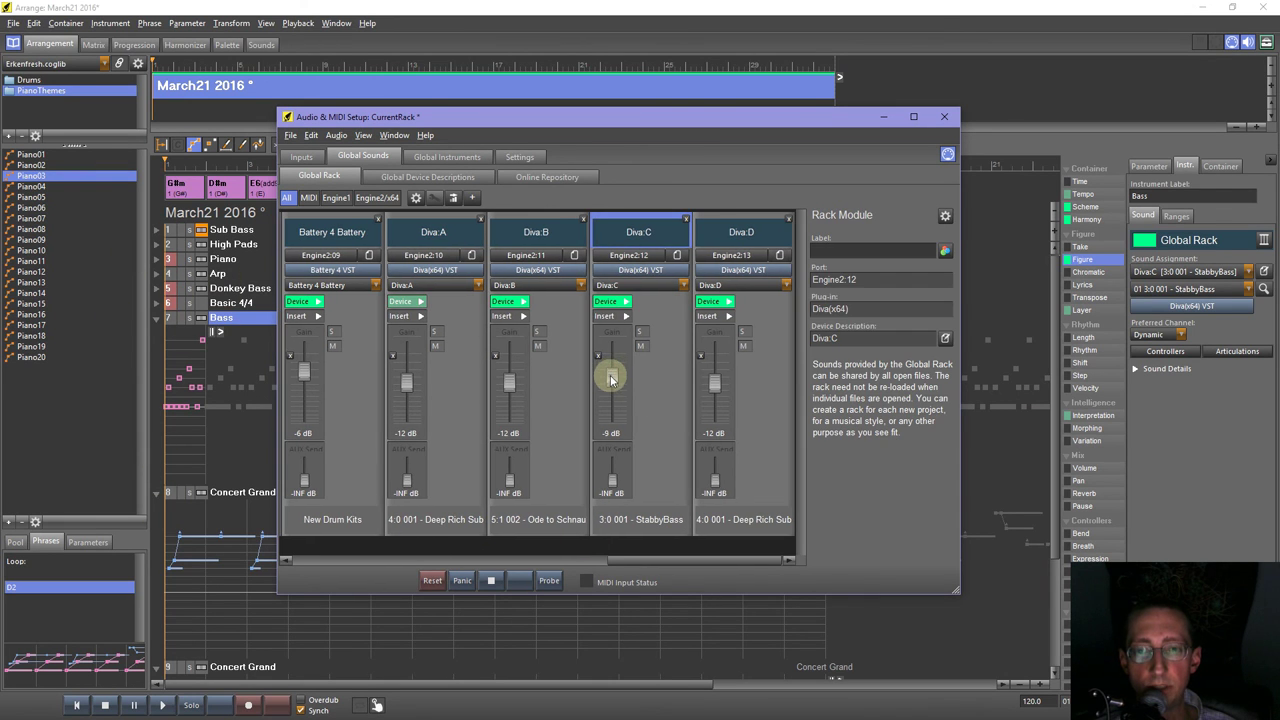
left_click(104, 708)
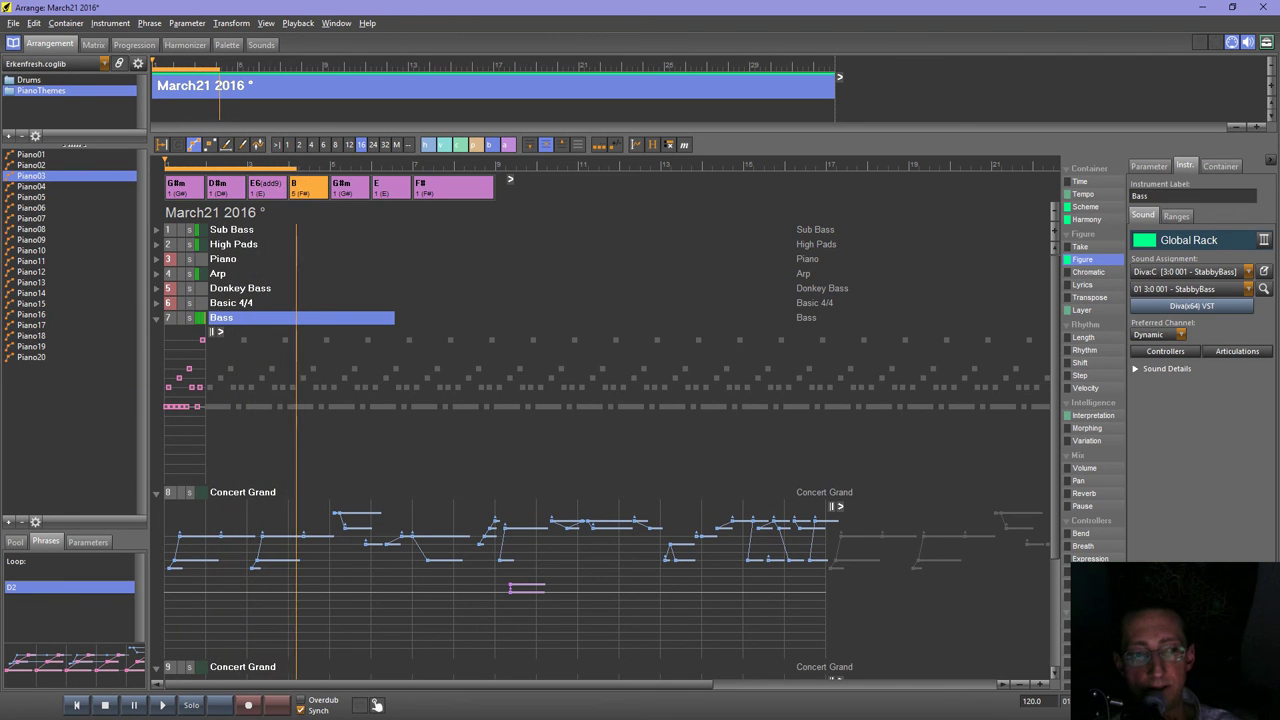
left_click(376, 704)
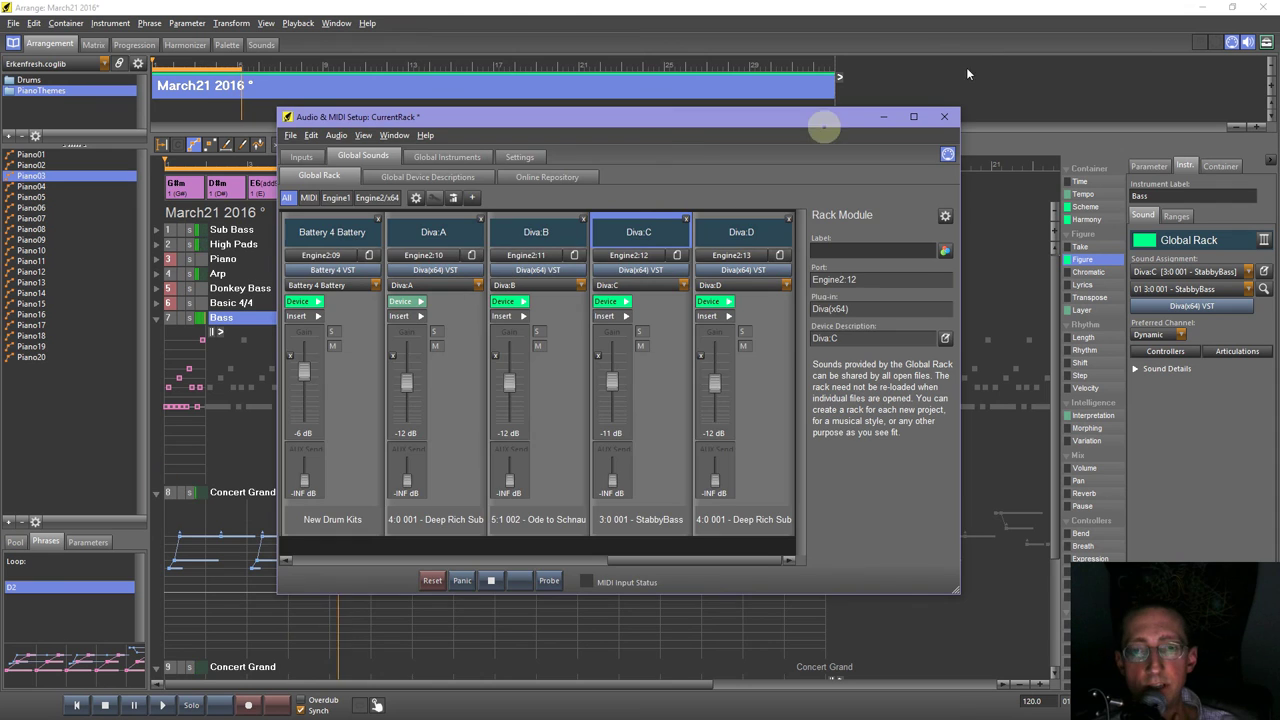
left_click(943, 117)
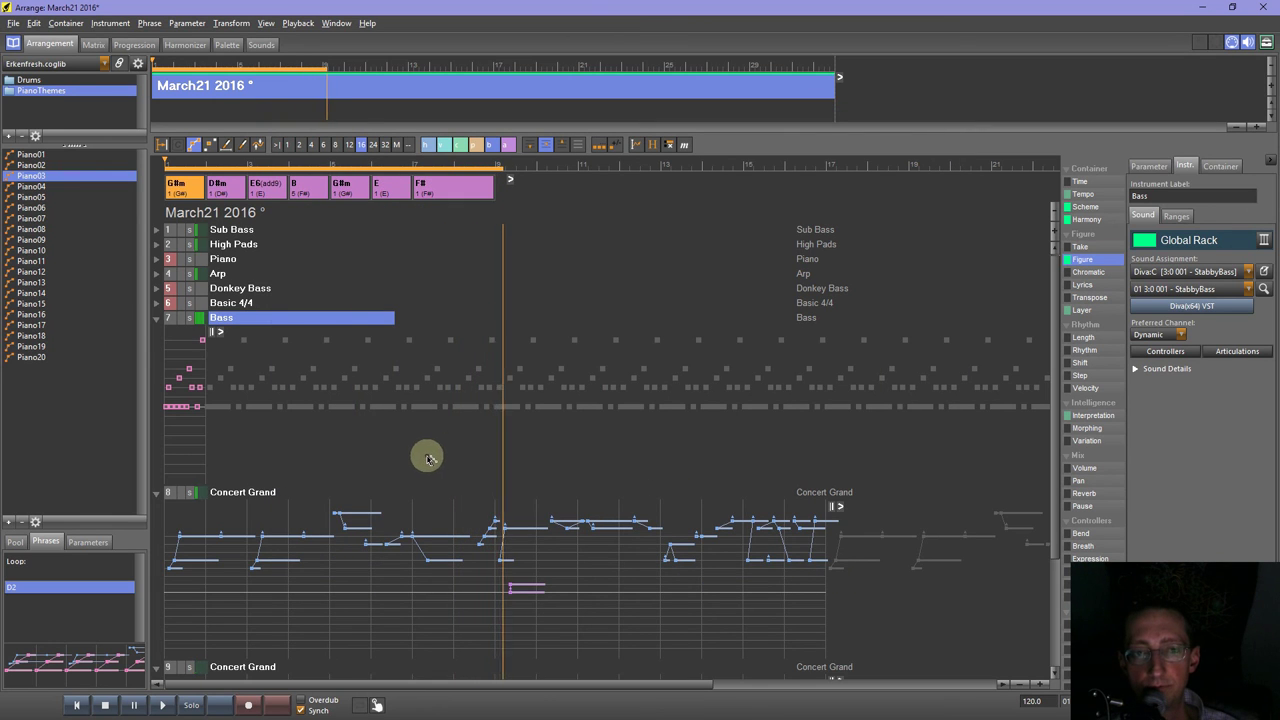
Collapse the Bass track, and audition the arrangement with the Basic 4/4 and Piano tracks unmuted.
left_click(165, 319)
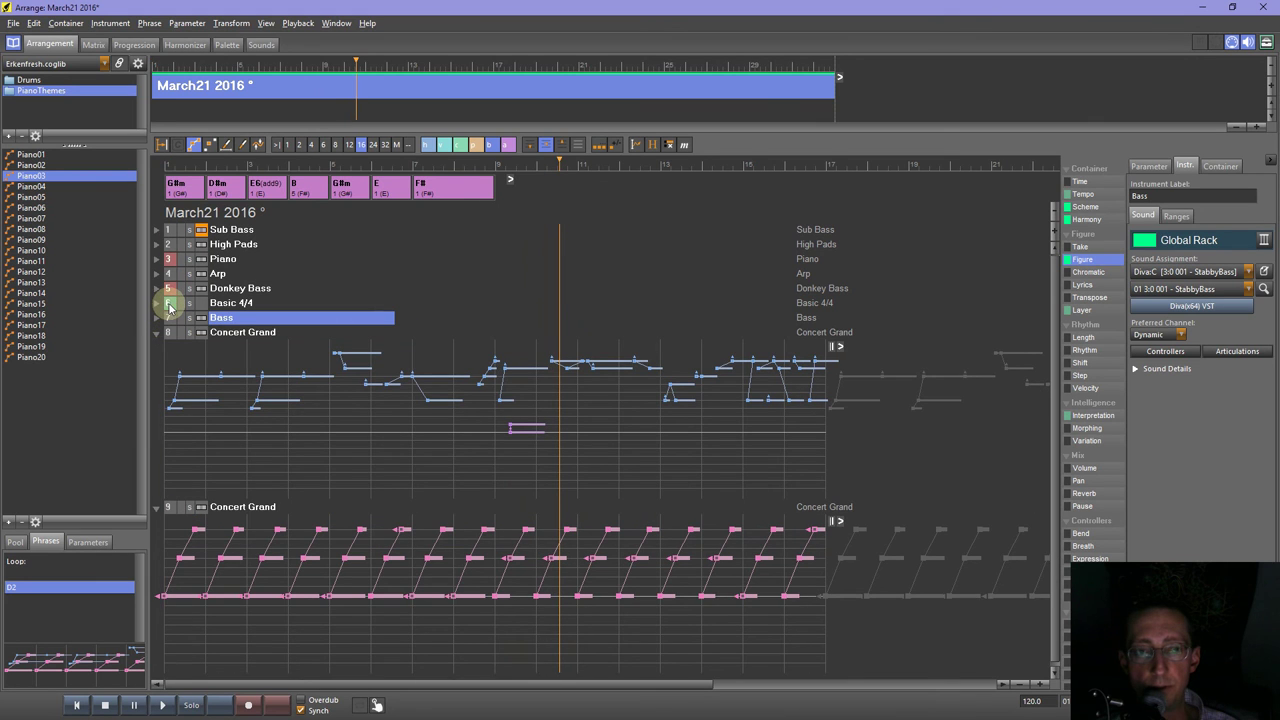
key("space")
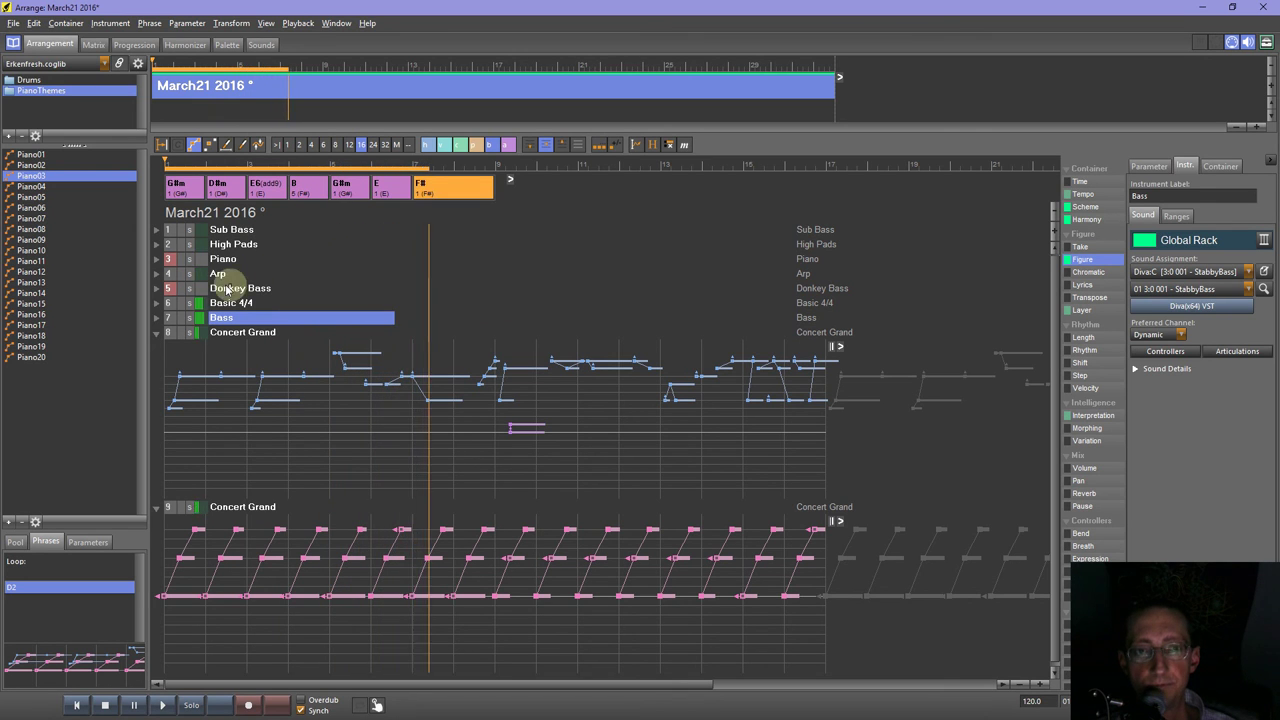
left_click(168, 262)
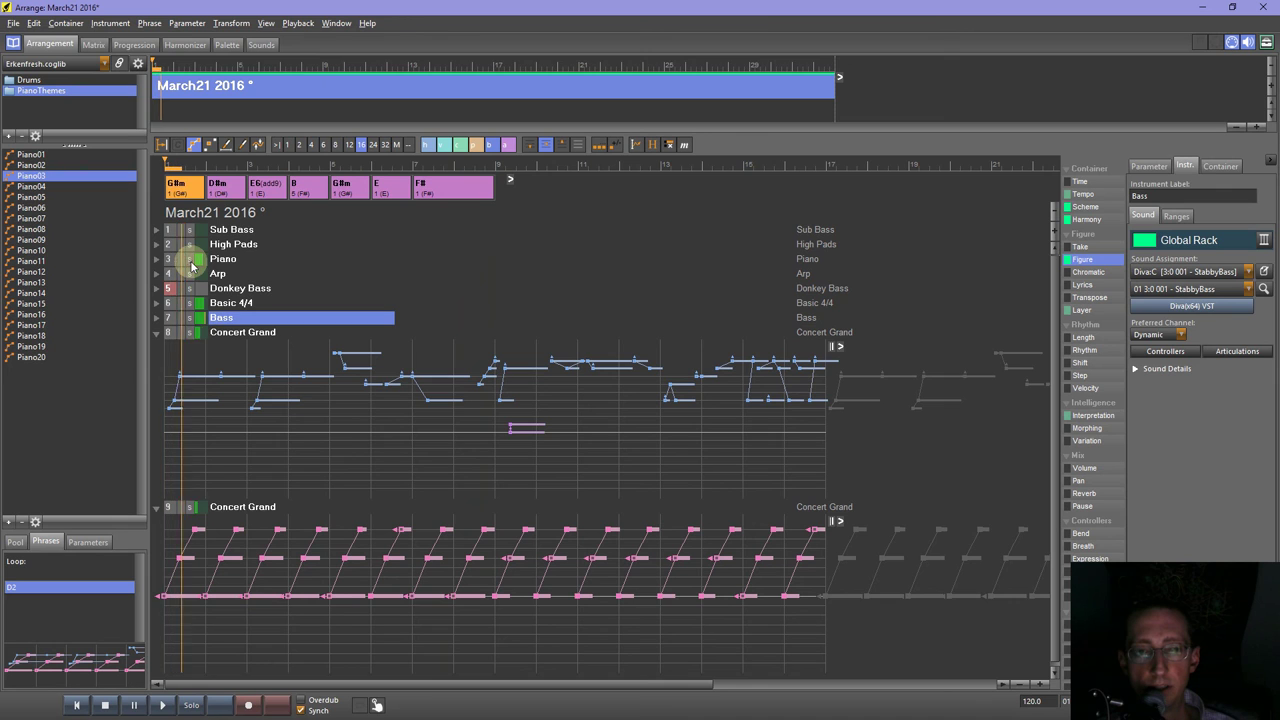
key("space")
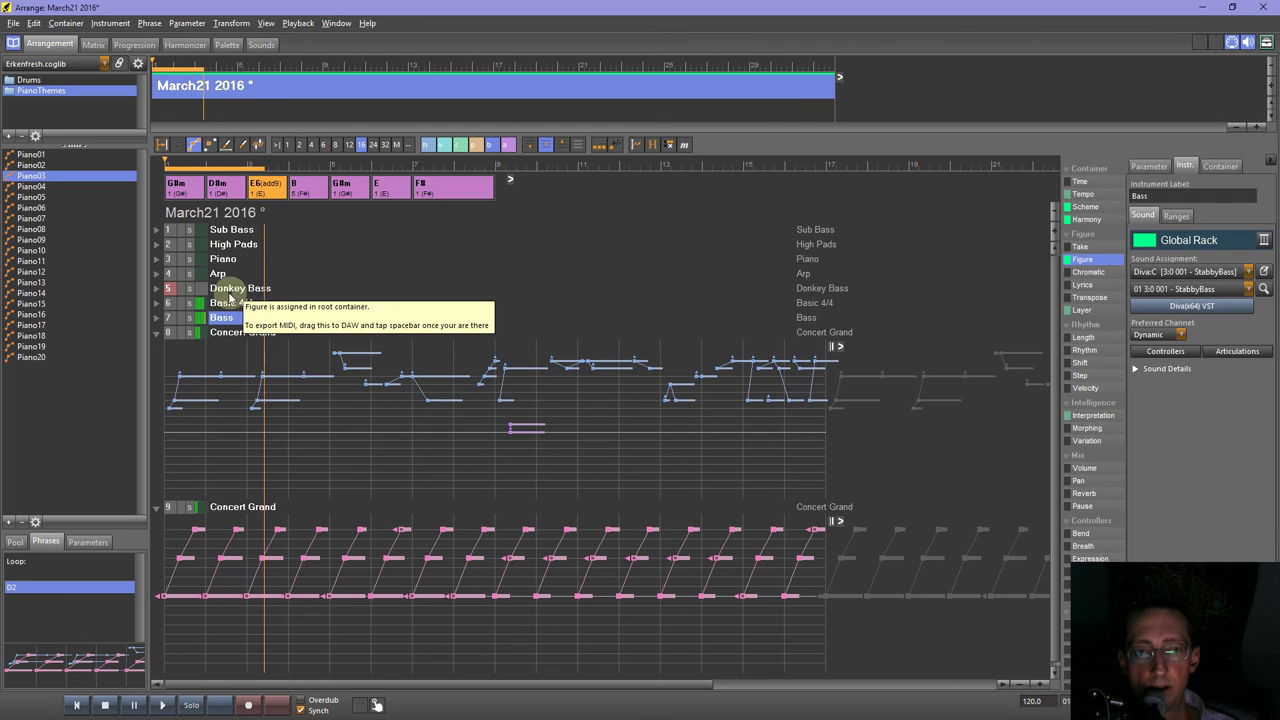
Assign the Zebra2 sound 5:3 004 - Legend to the Piano track.
left_click(228, 262)
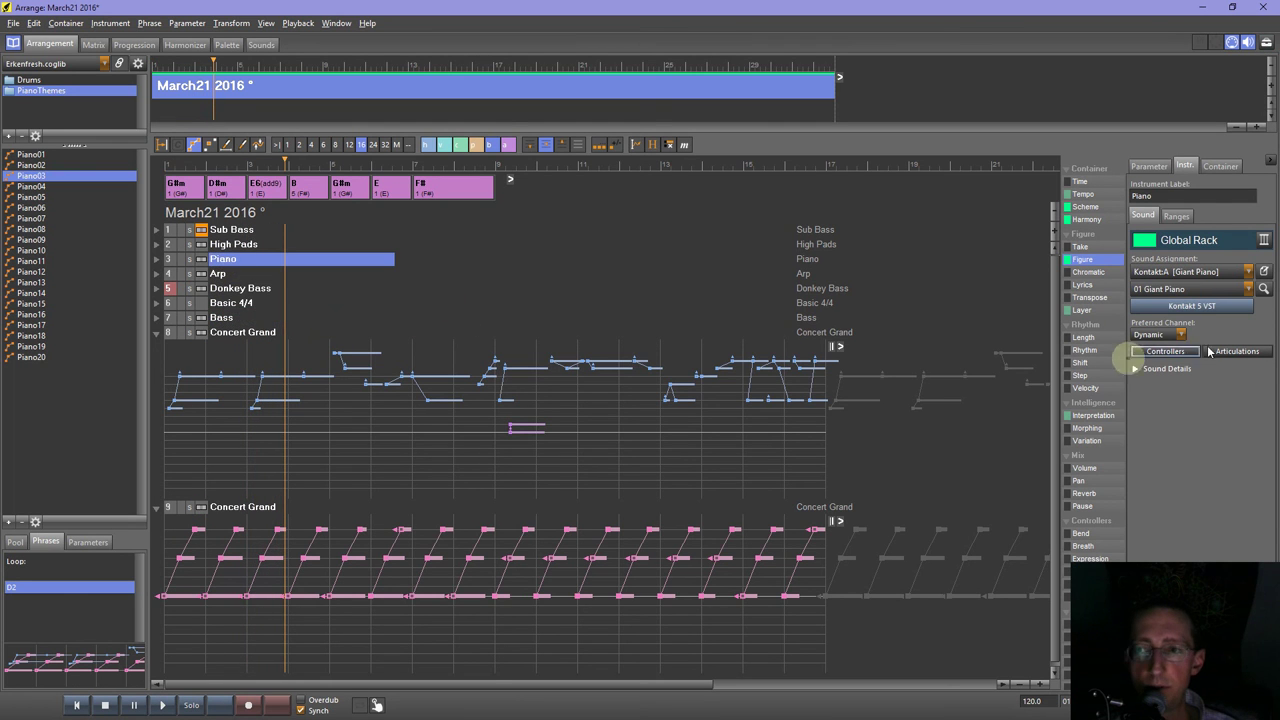
left_click(1263, 289)
left_click(765, 300)
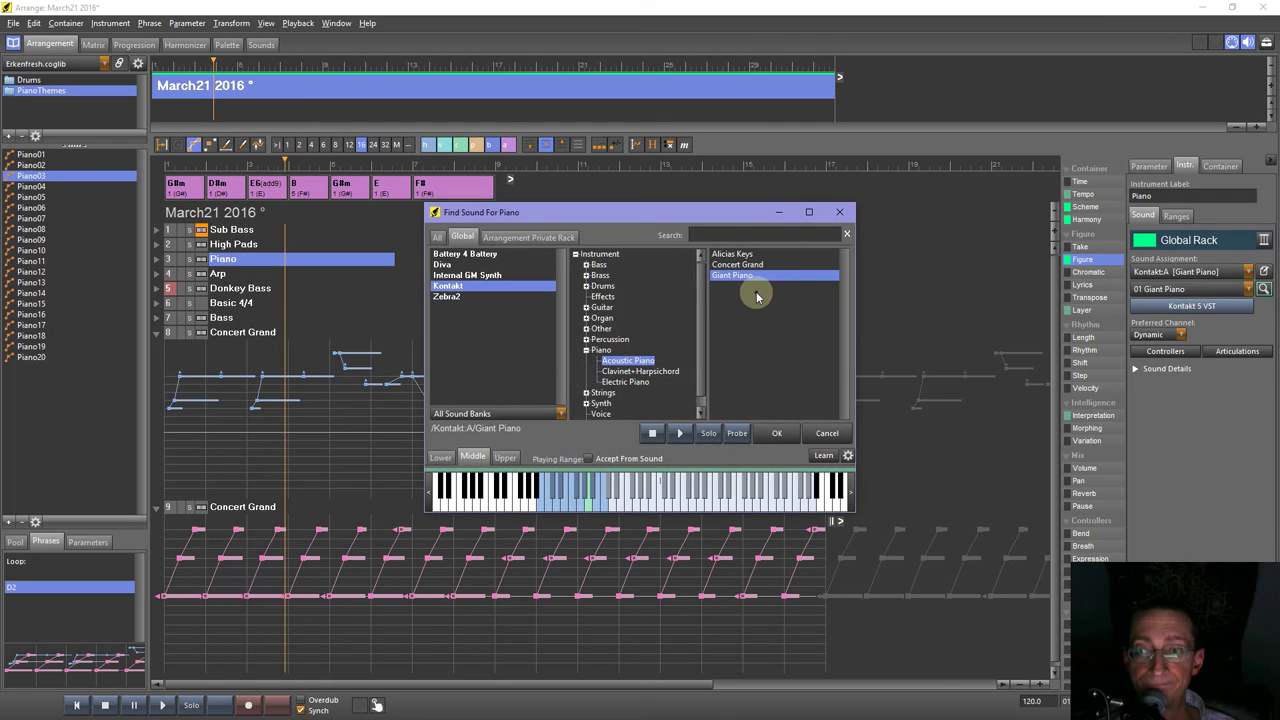
left_click(450, 298)
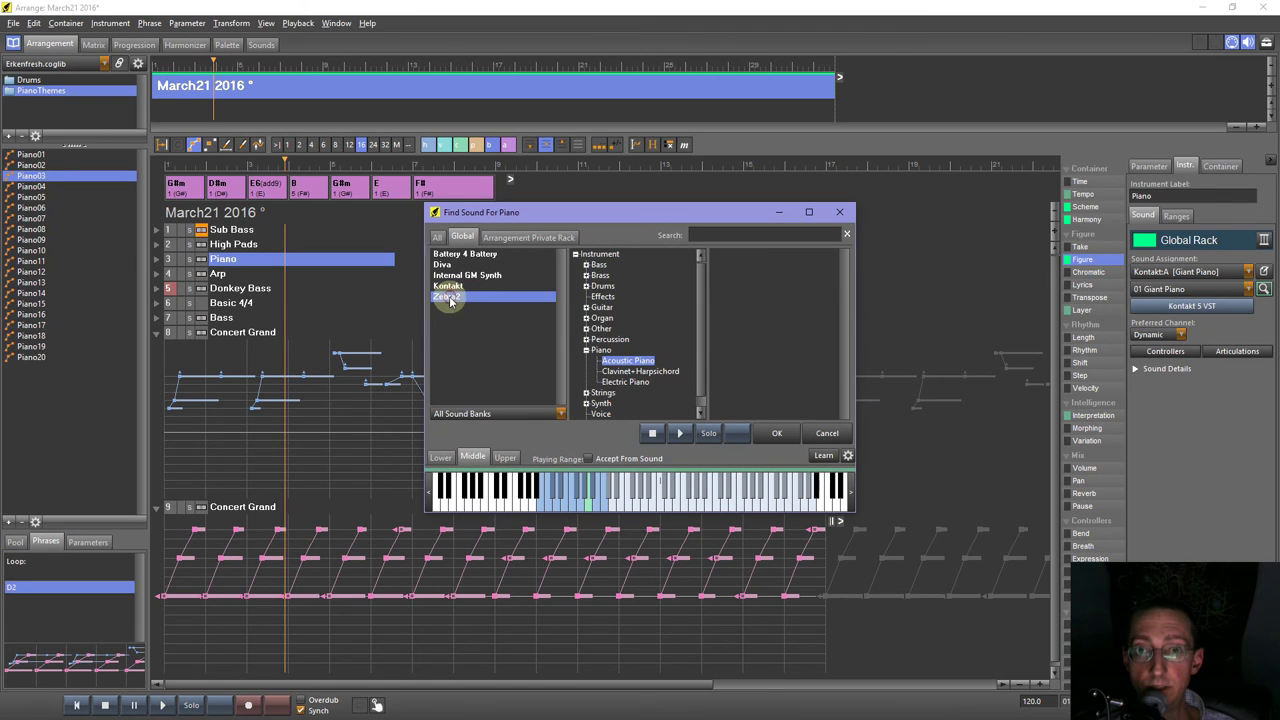
left_click(598, 254)
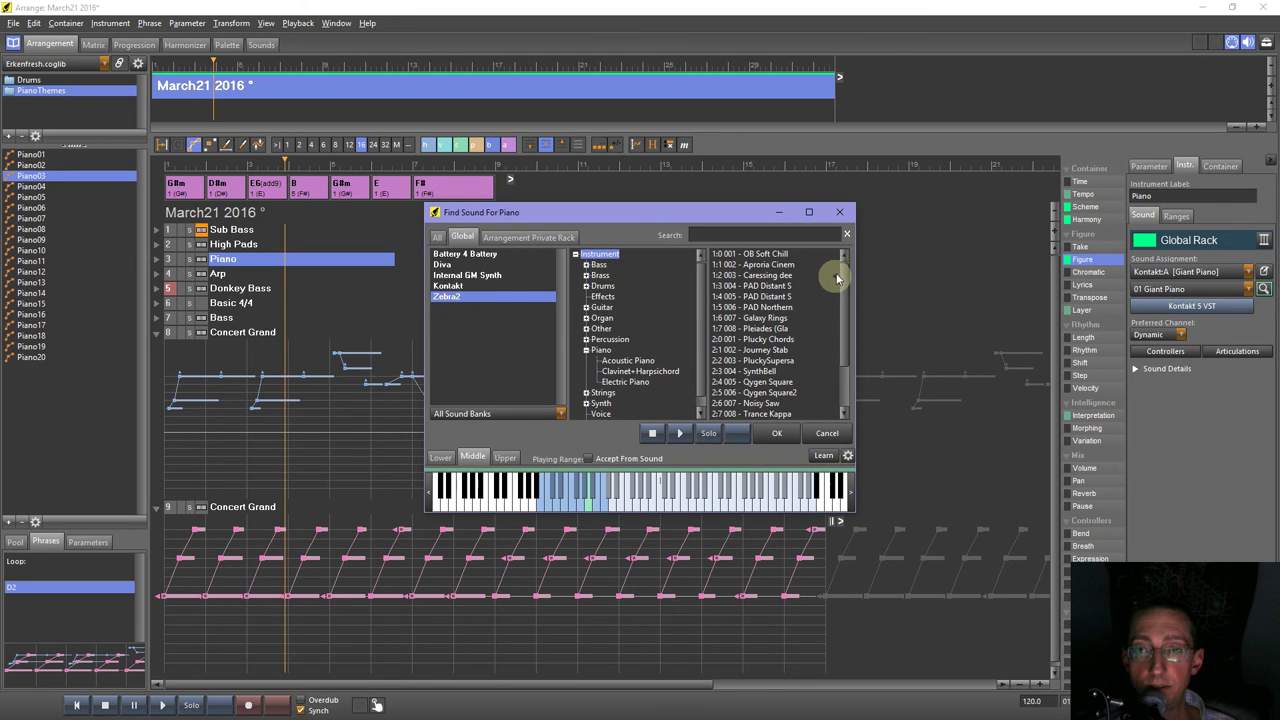
left_click_drag(842, 275, 838, 316)
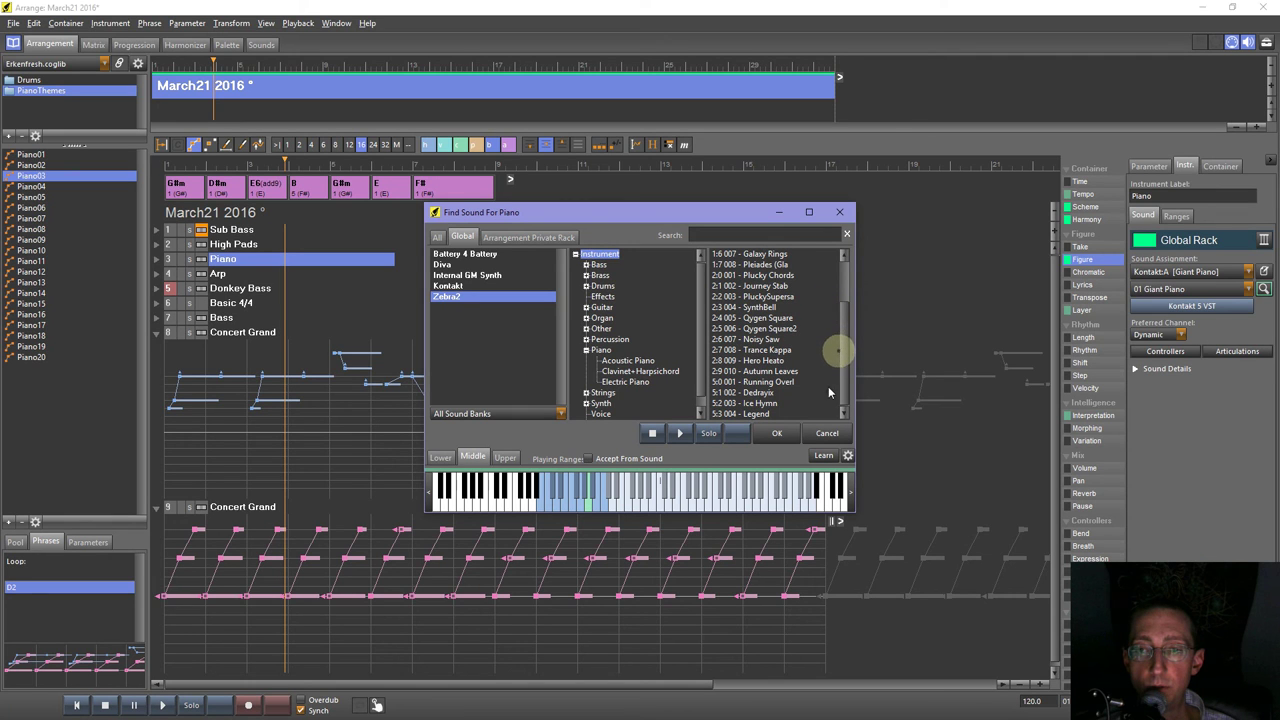
double_click(754, 414)
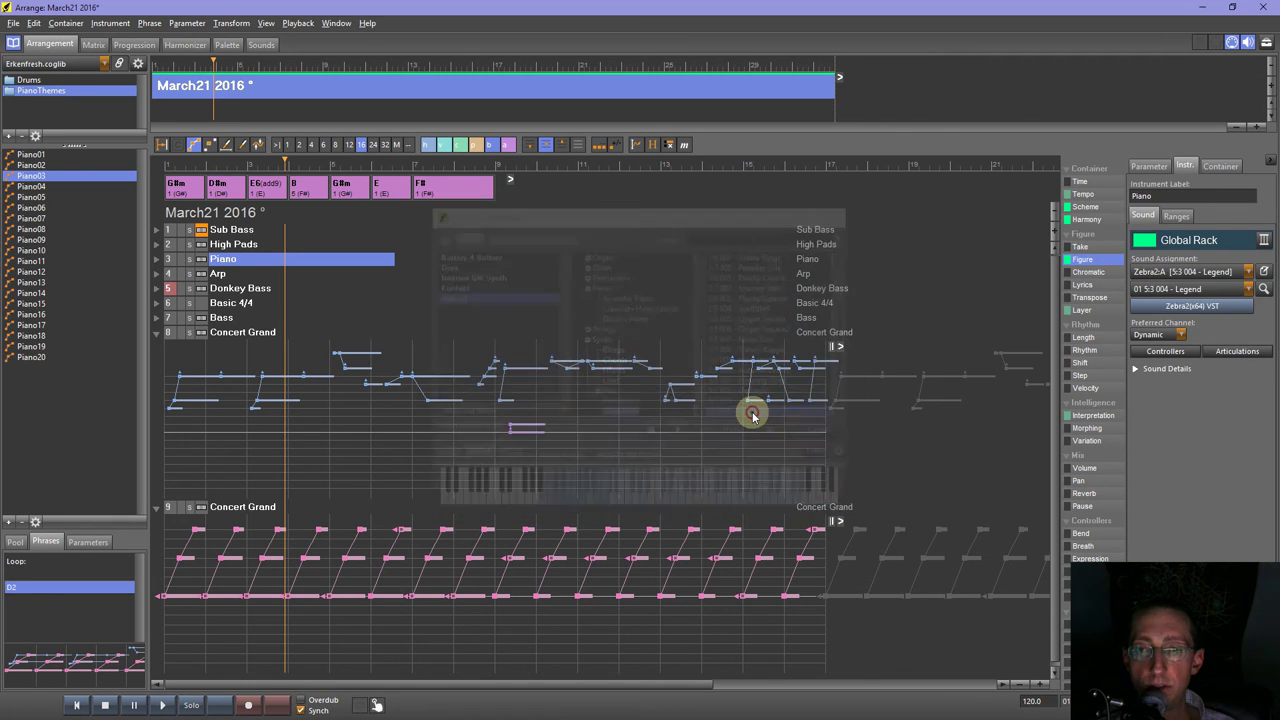
Browse the Sub and Leads patch banks under MIDI Programs in the Piano track's Zebra2 plug-in, and close it.
left_click(1194, 307)
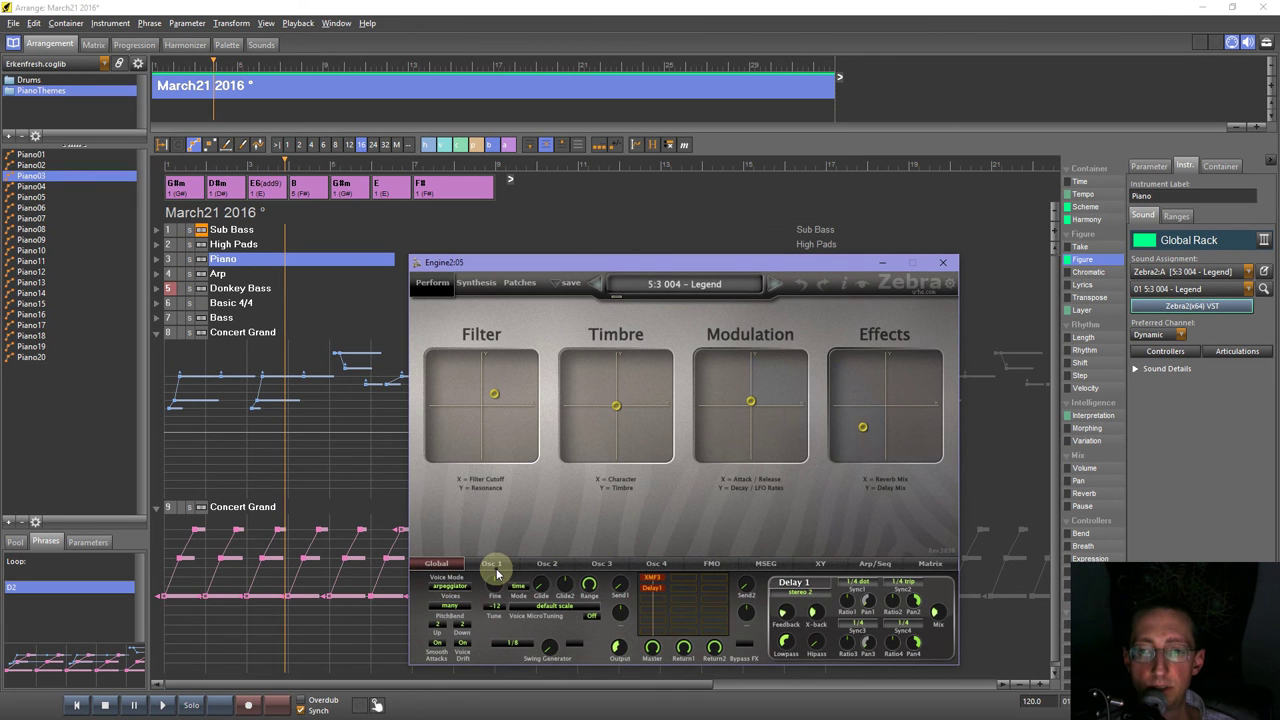
left_click(482, 285)
left_click(517, 284)
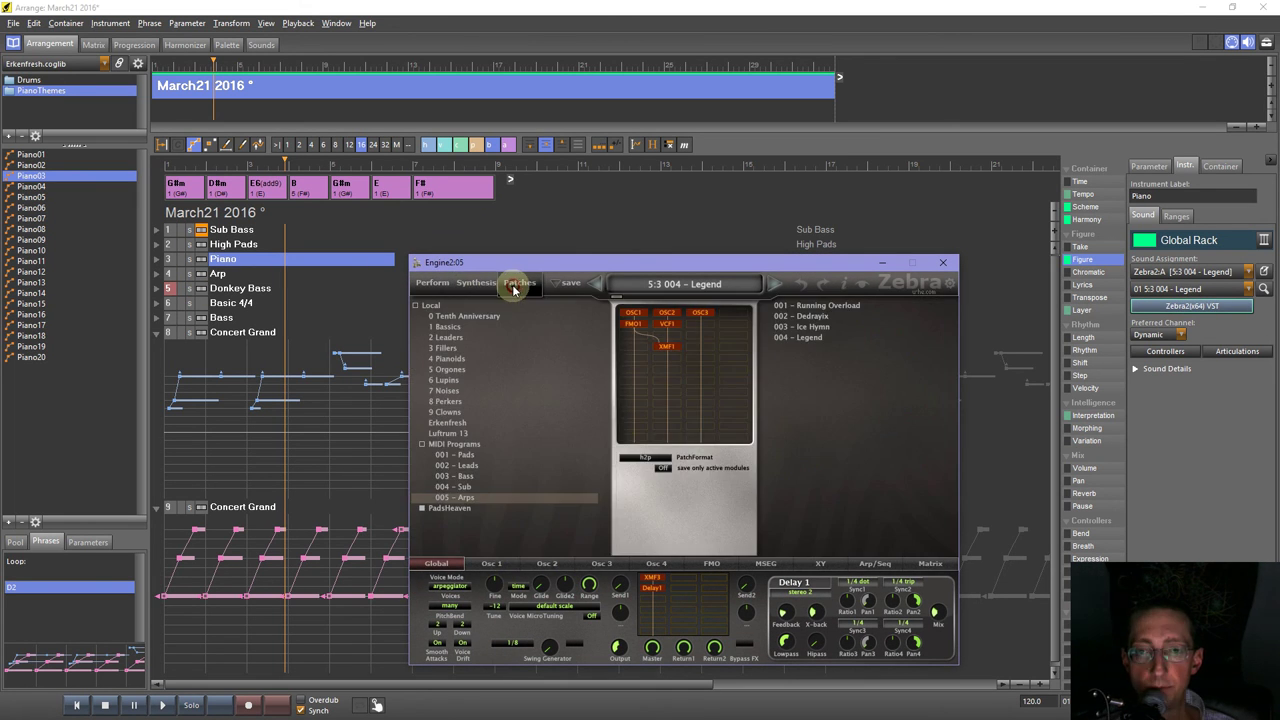
left_click(456, 486)
left_click(465, 467)
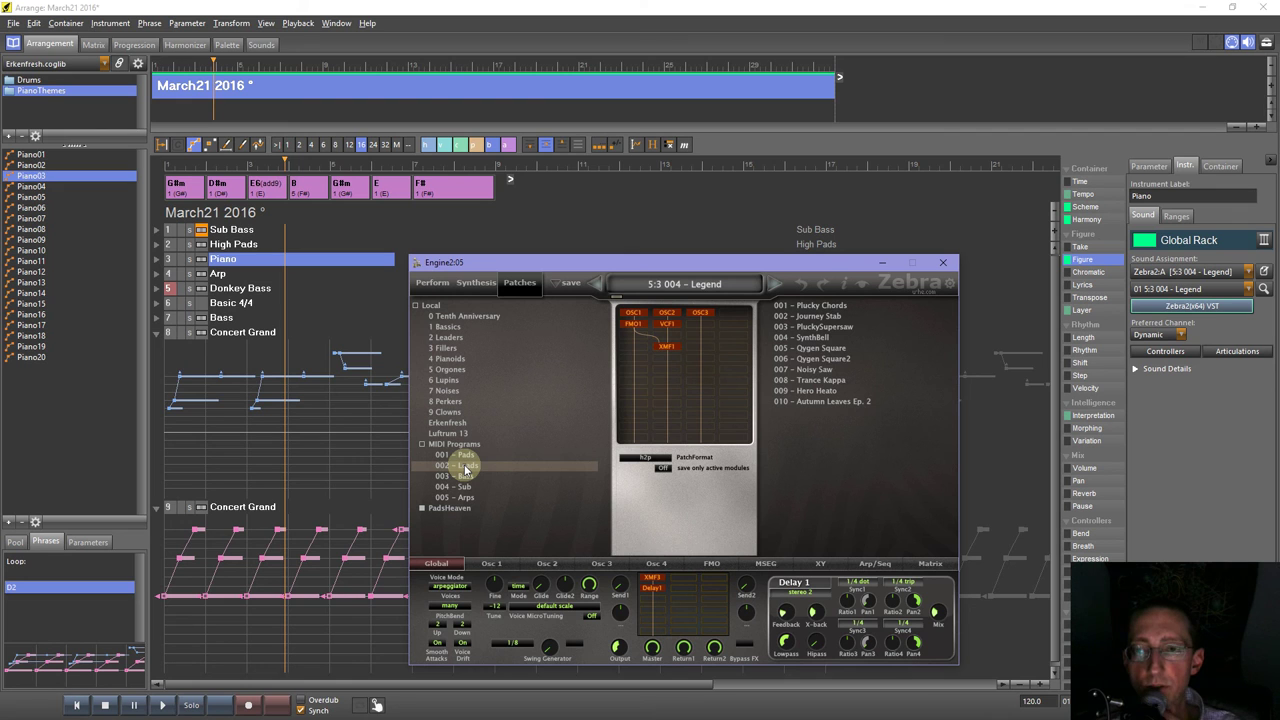
left_click(943, 265)
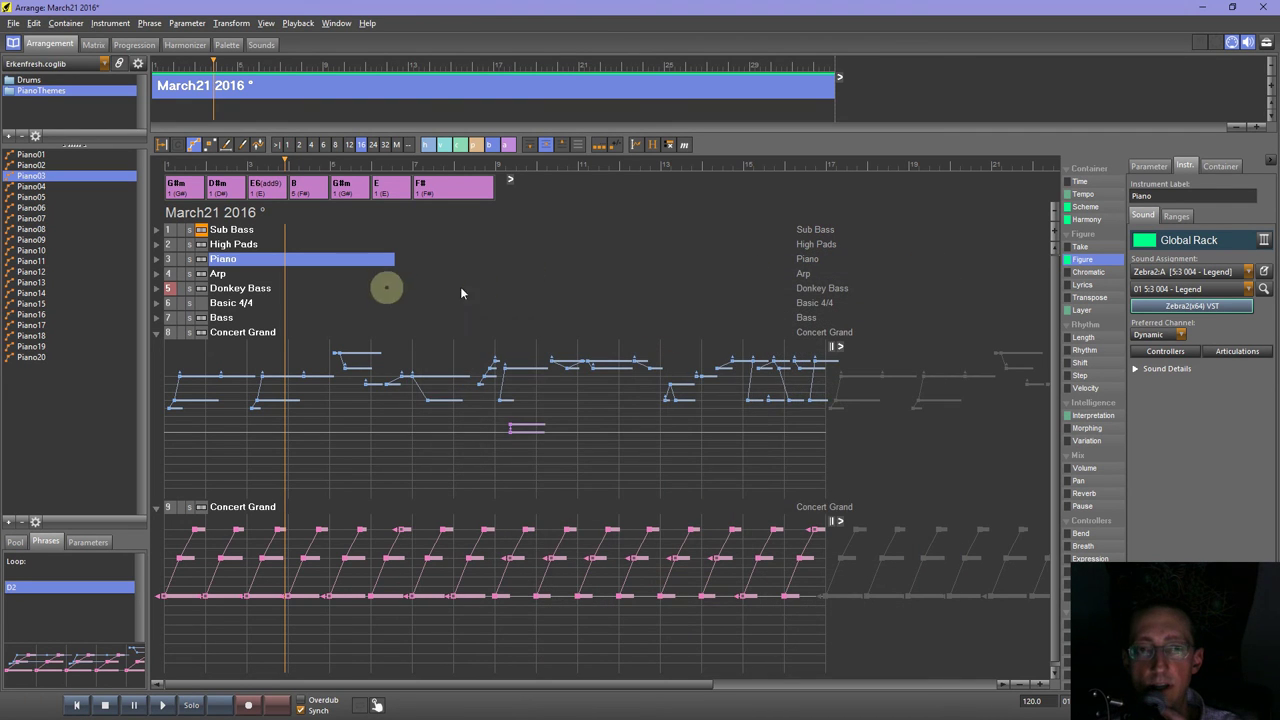
Assign the Zebra2 sound 2:7 008 - Trance Kappa to the Piano track and play the arrangement.
left_click(1263, 289)
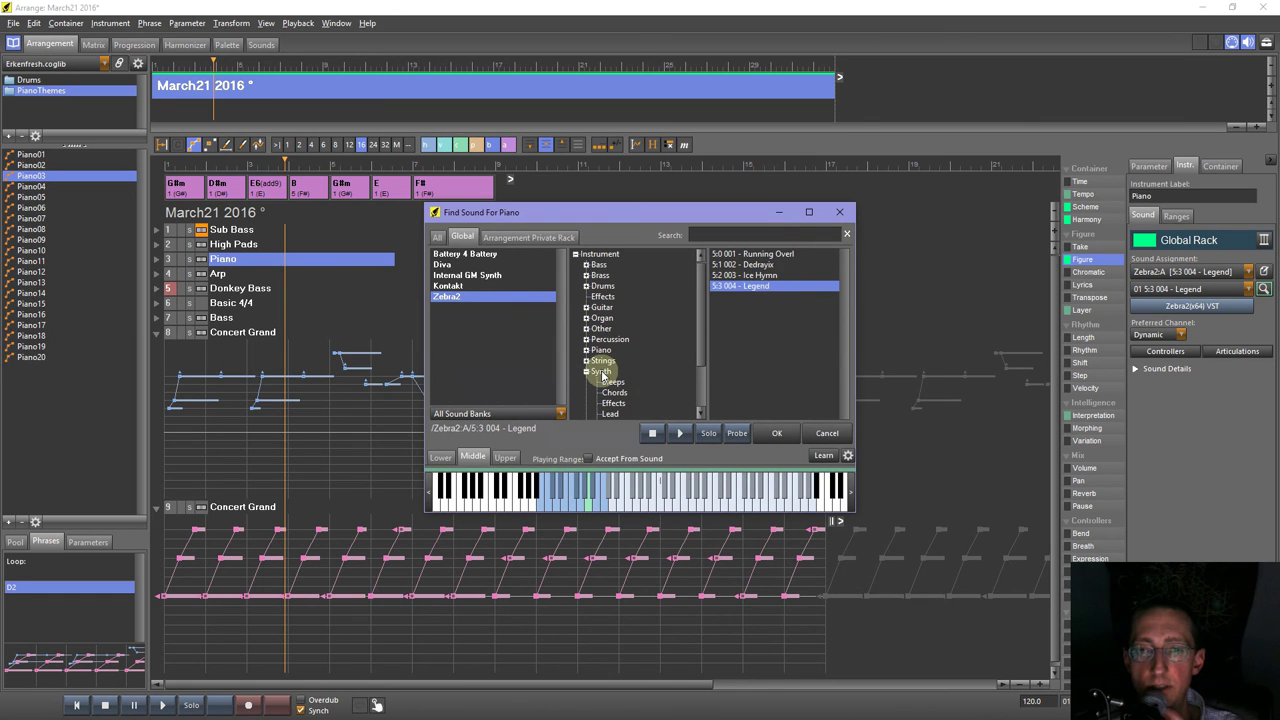
left_click(601, 372)
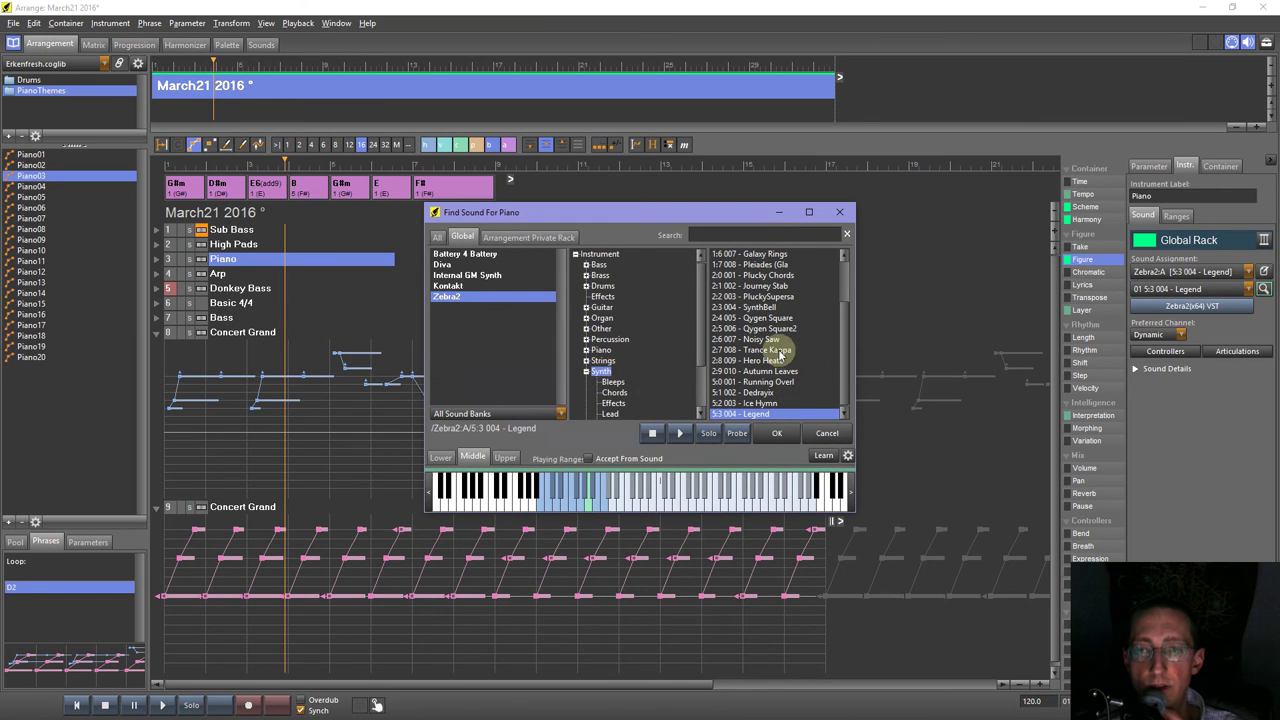
double_click(780, 352)
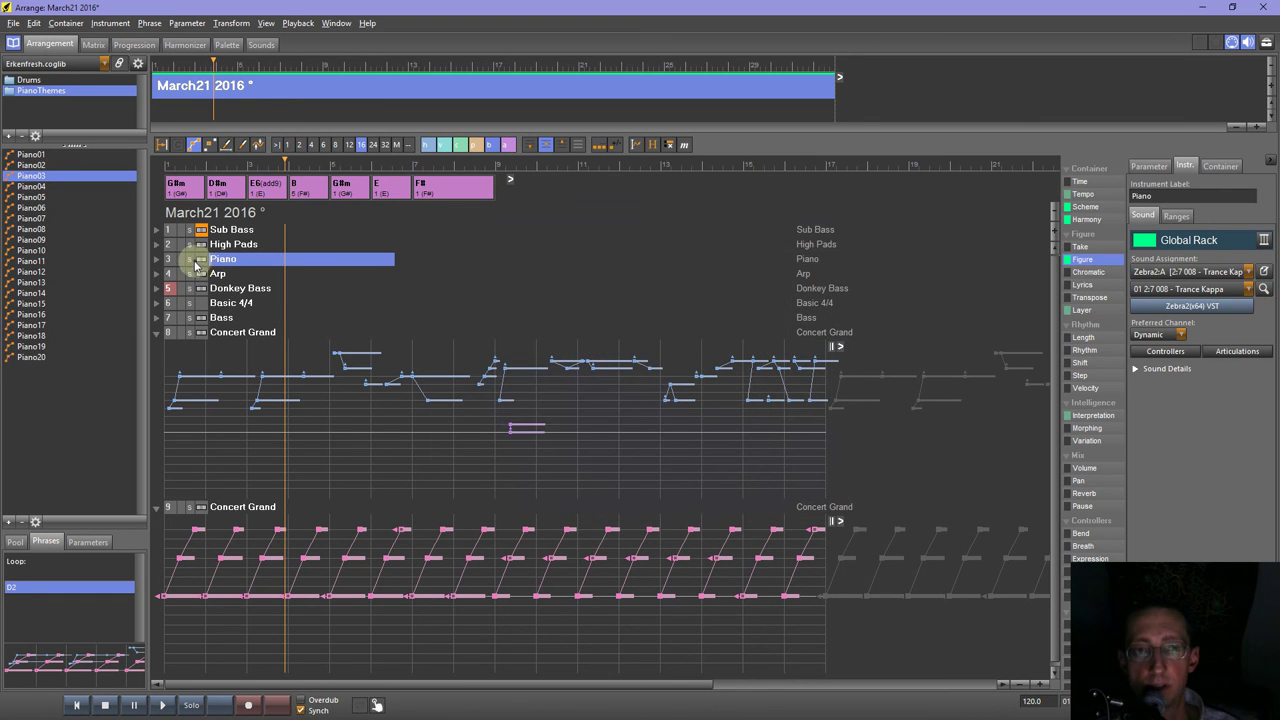
key("space")
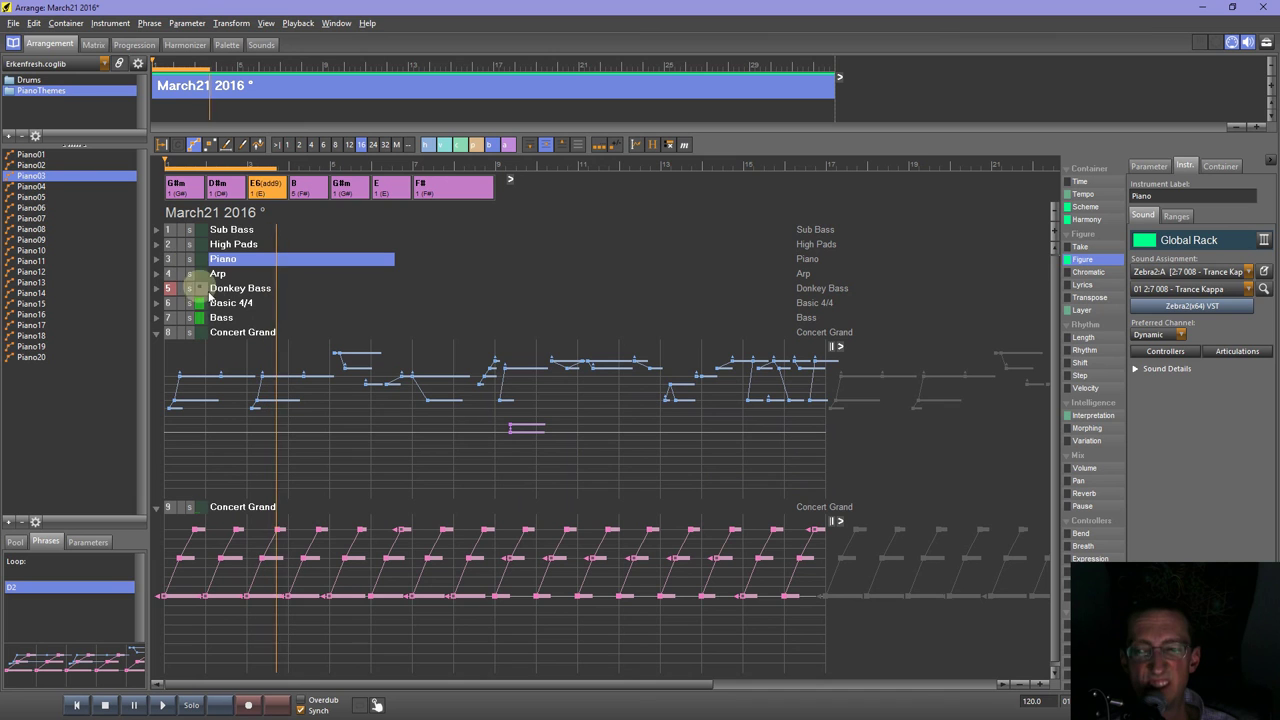
Try the Zebra2 sound 2:4 005 - Qygen Square on the Piano track, and replace it with 2:3 004 - SynthBell.
left_click(1264, 289)
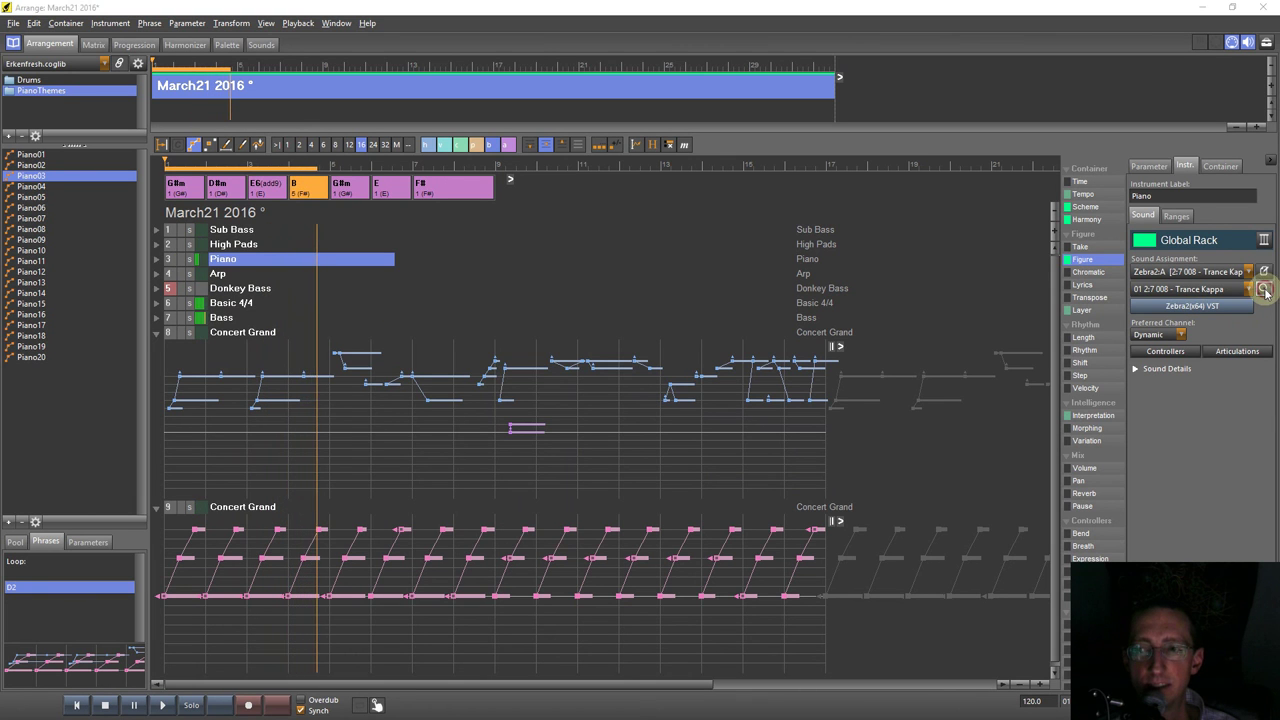
double_click(768, 298)
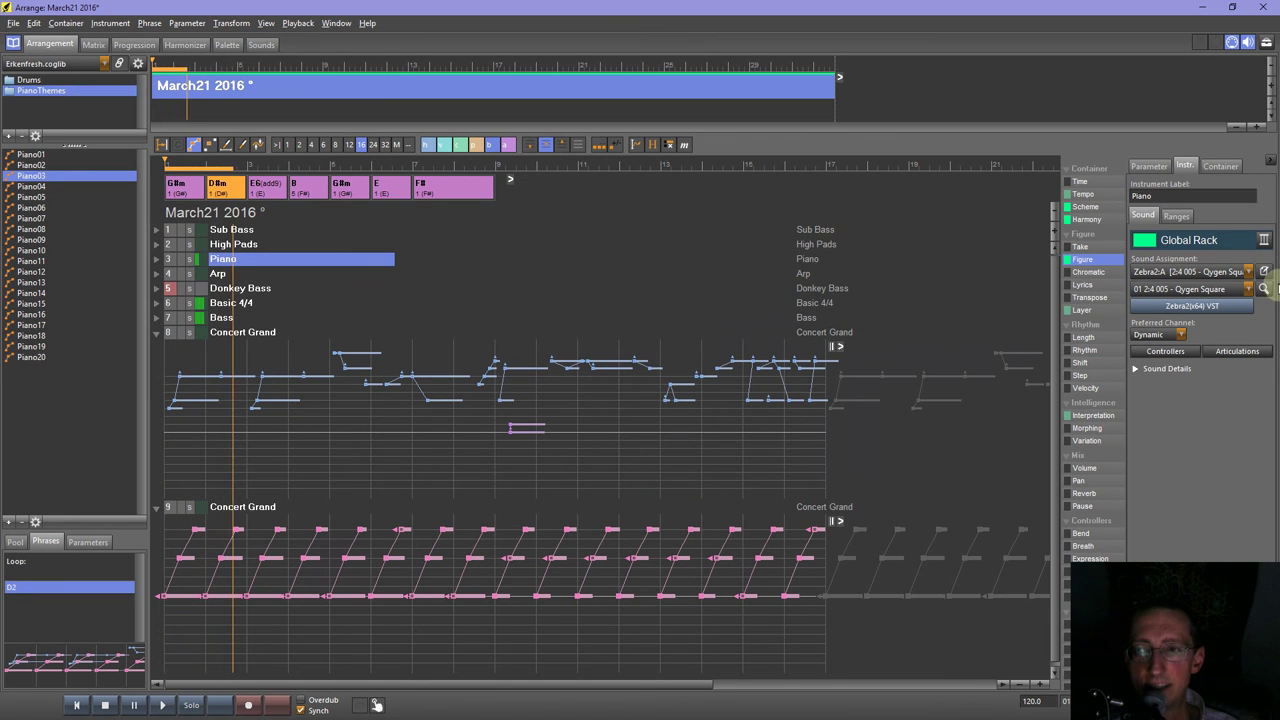
left_click(1262, 289)
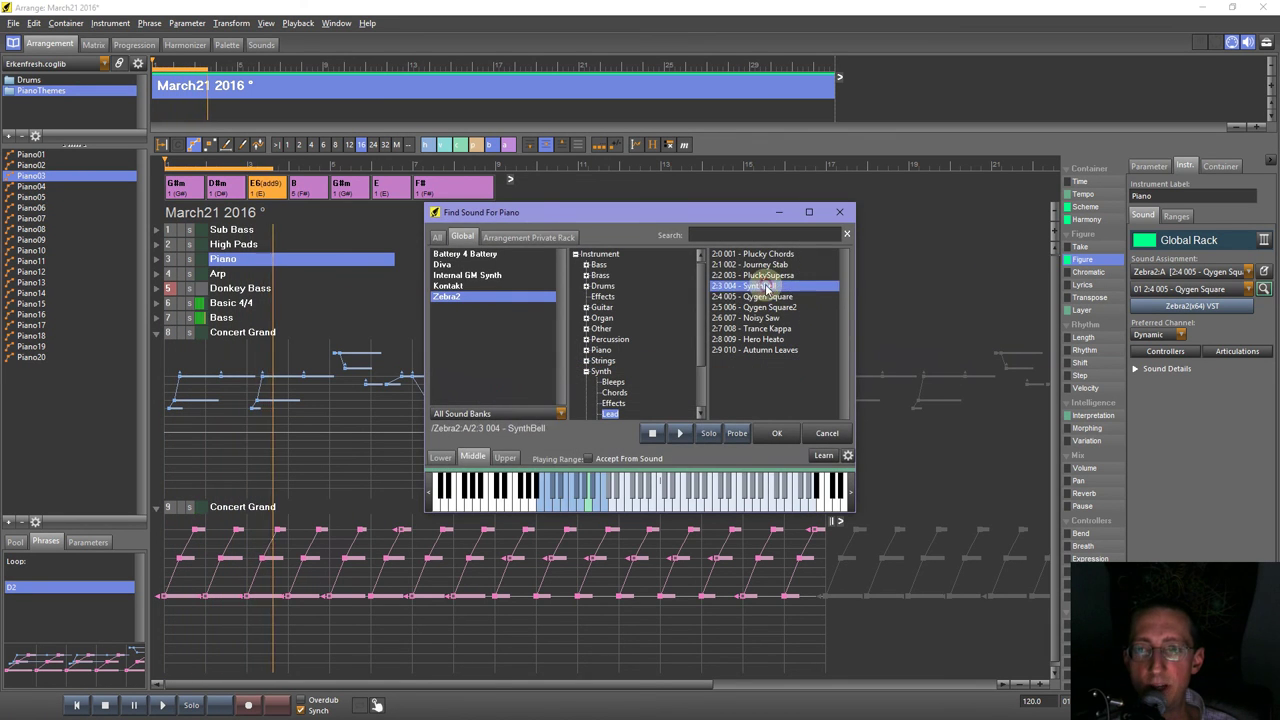
double_click(766, 289)
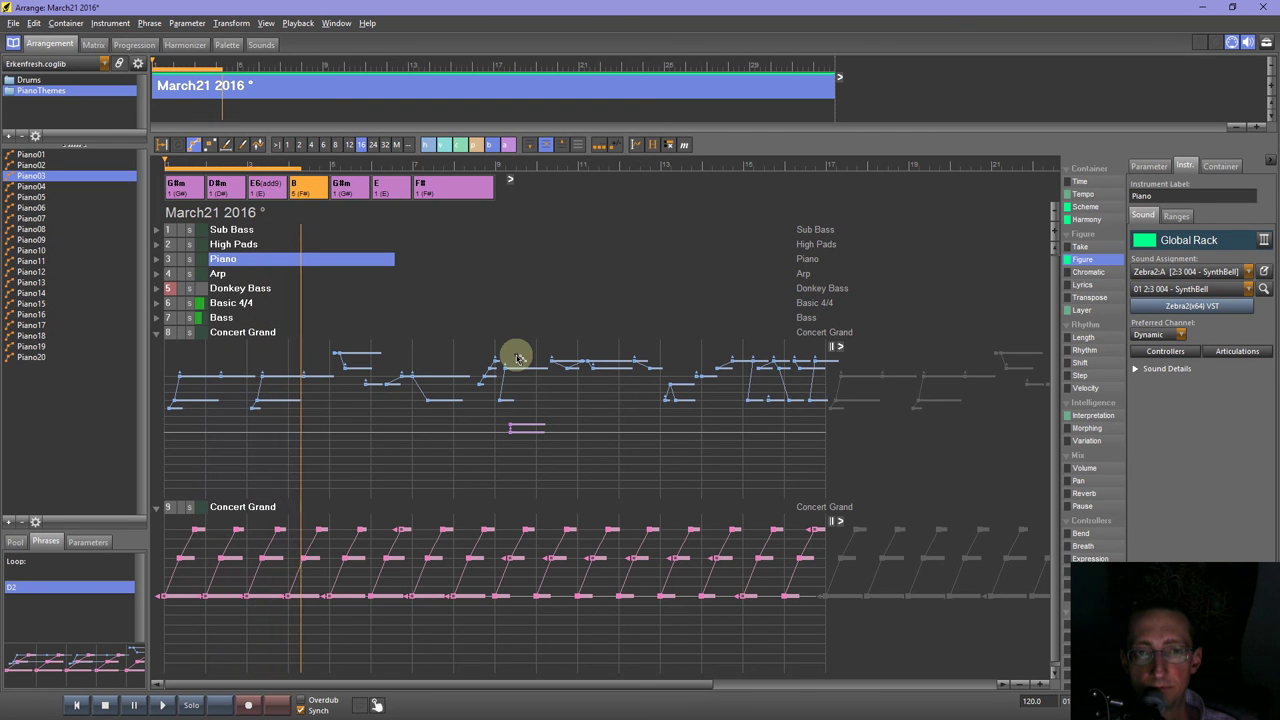
left_click(160, 260)
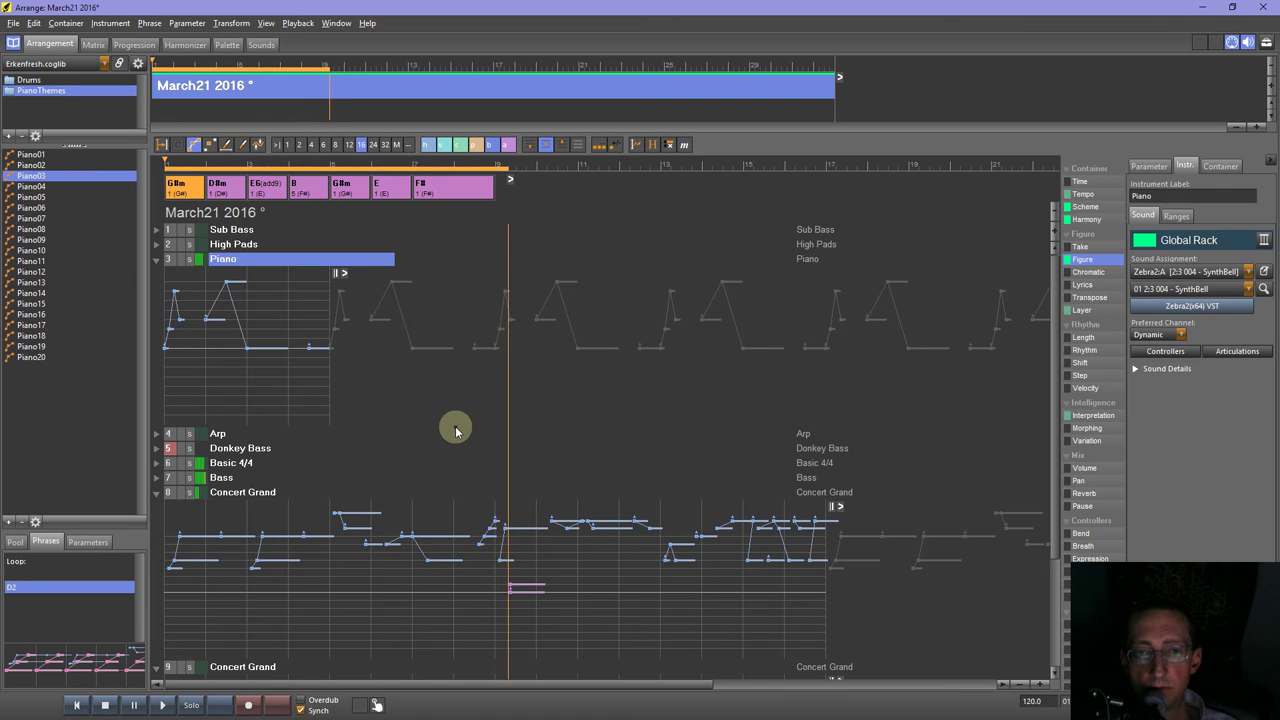
left_click(156, 260)
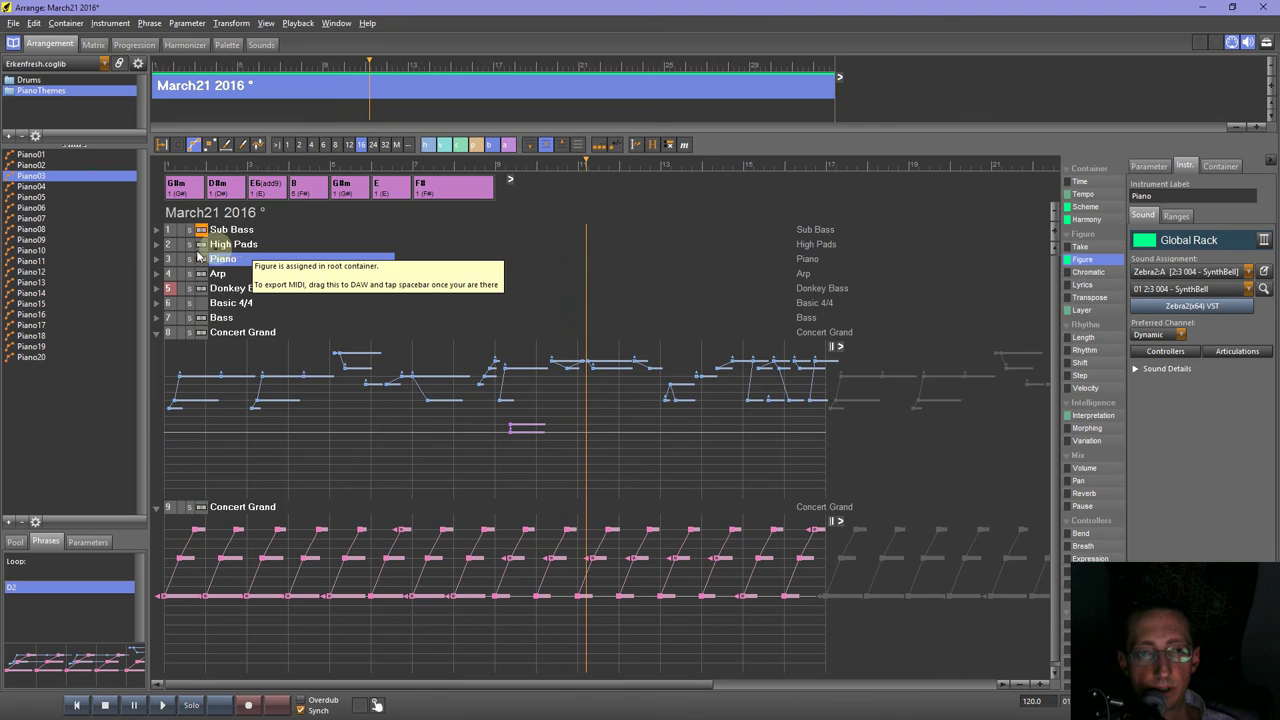
Solo the High Pads track to shift its middle and upper playing ranges higher, and replay the arrangement with all tracks.
left_click(190, 246)
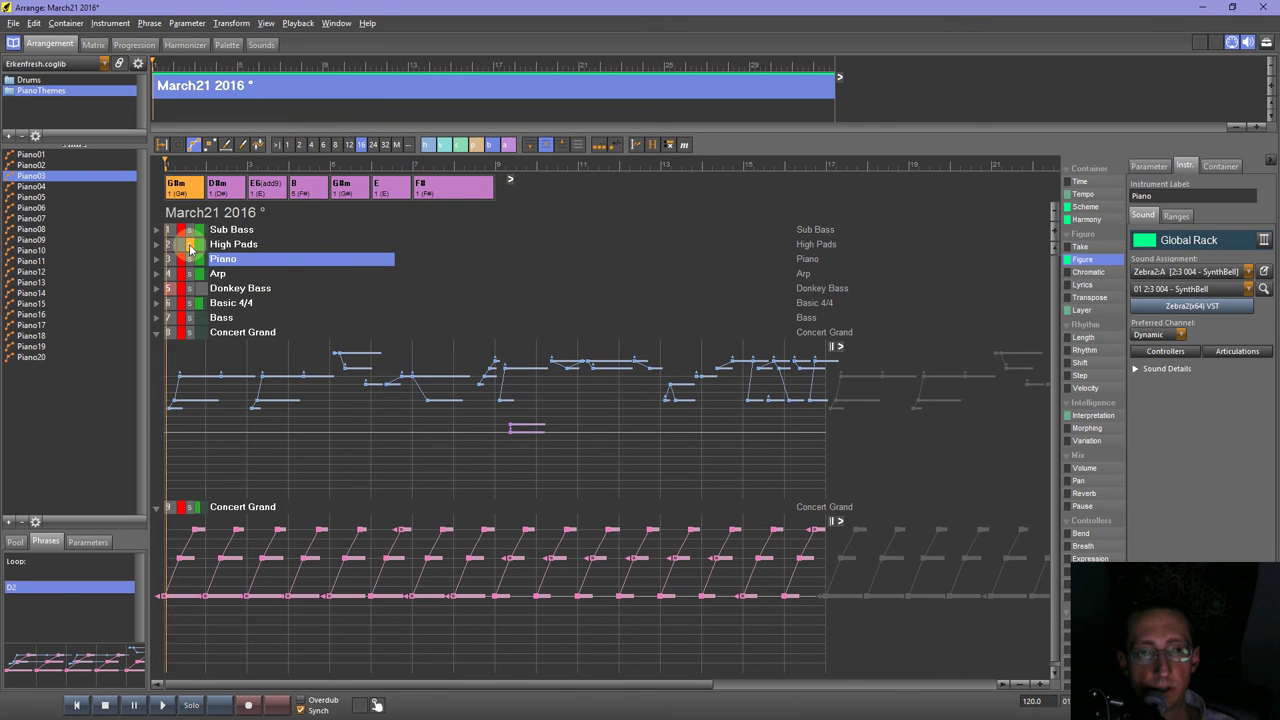
left_click(222, 245)
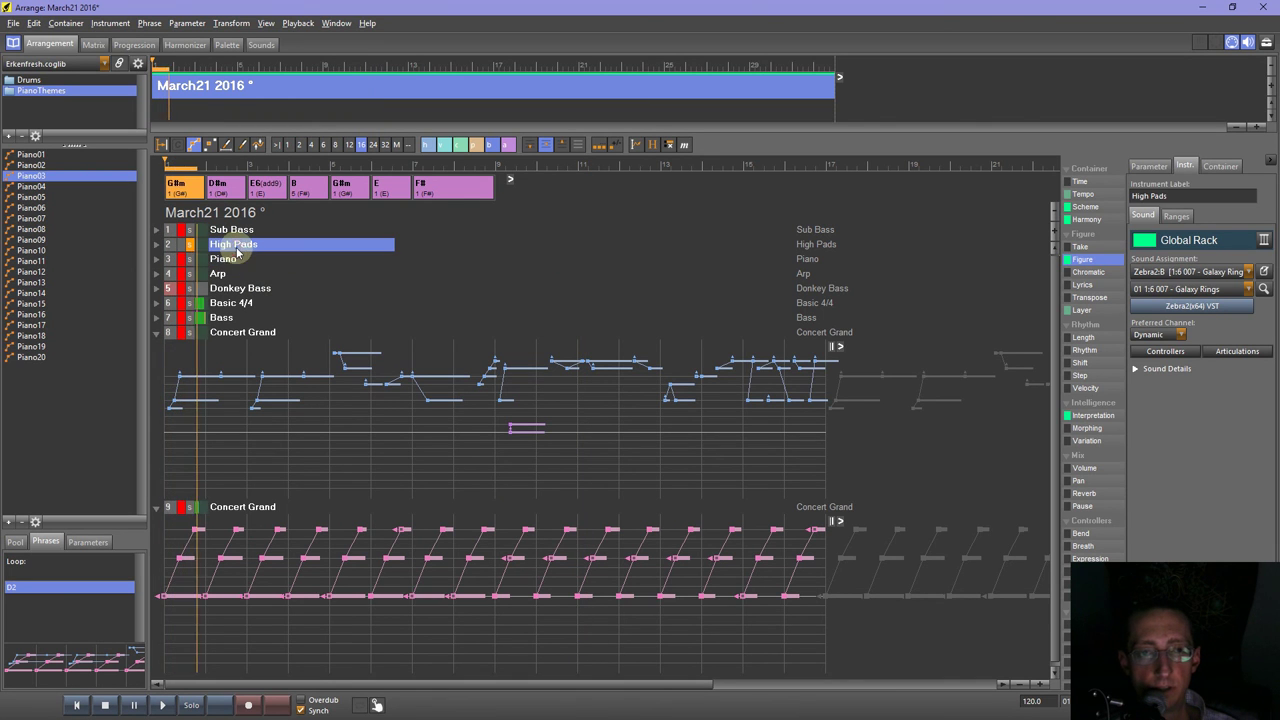
left_click(1176, 216)
scroll(1243, 381, "up", 2)
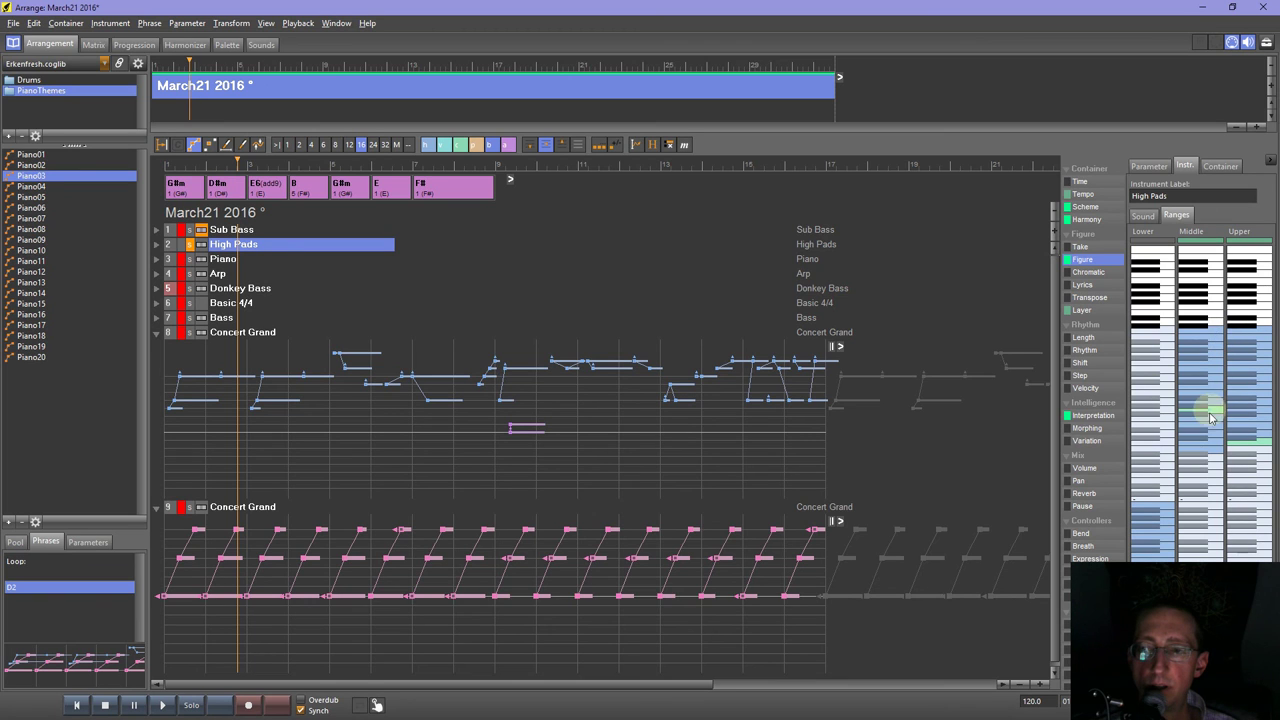
left_click_drag(1215, 452, 1217, 418)
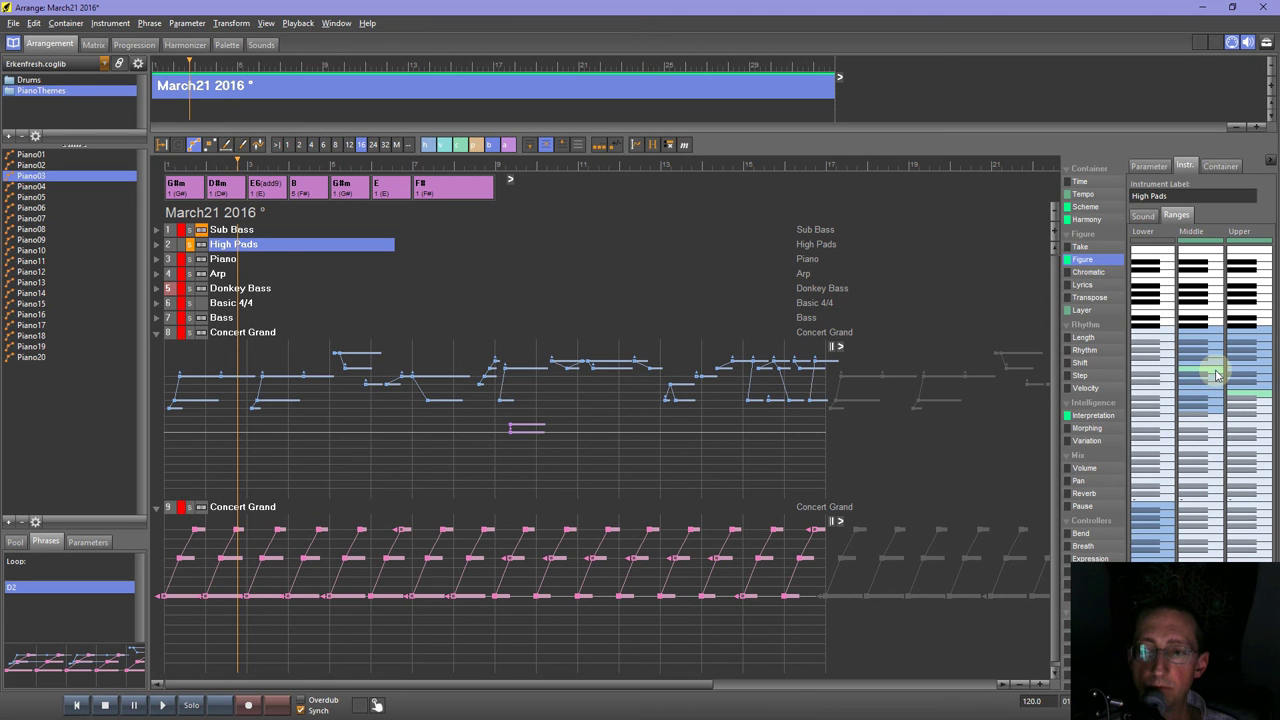
left_click(76, 705)
left_click(162, 705)
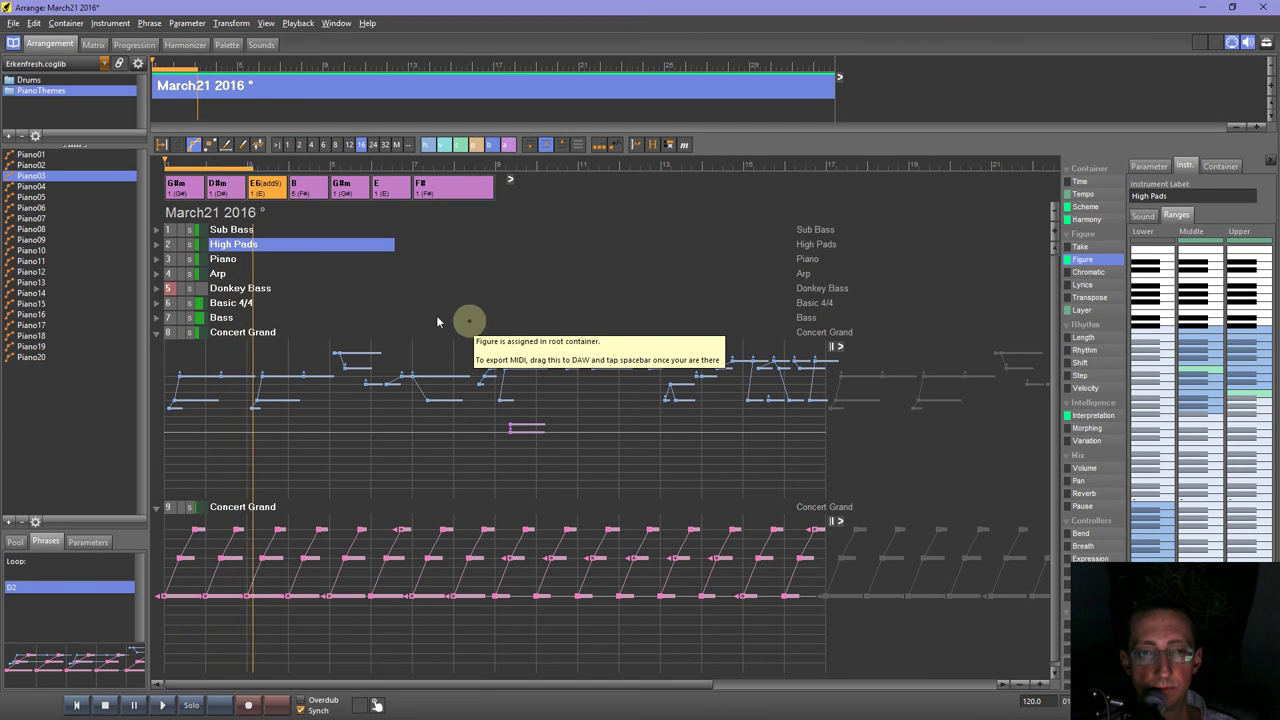
Rename the Piano instrument as Bell.
left_click(223, 259)
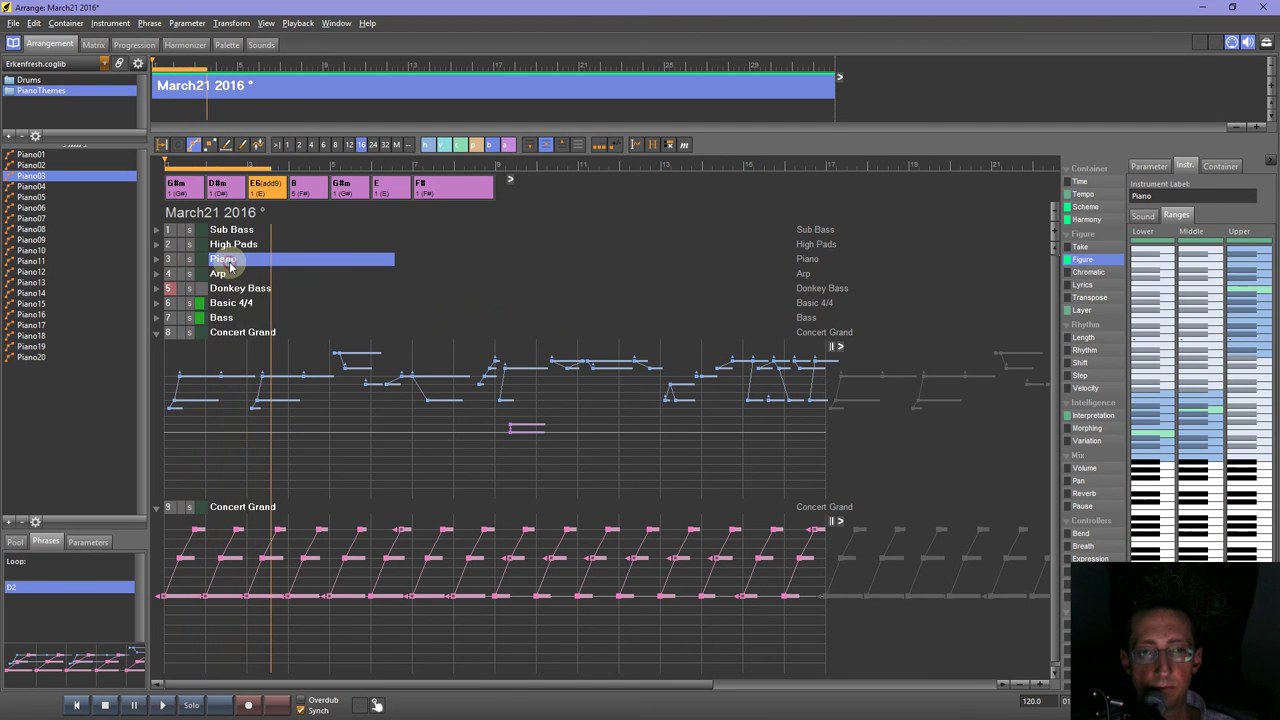
double_click(1157, 195)
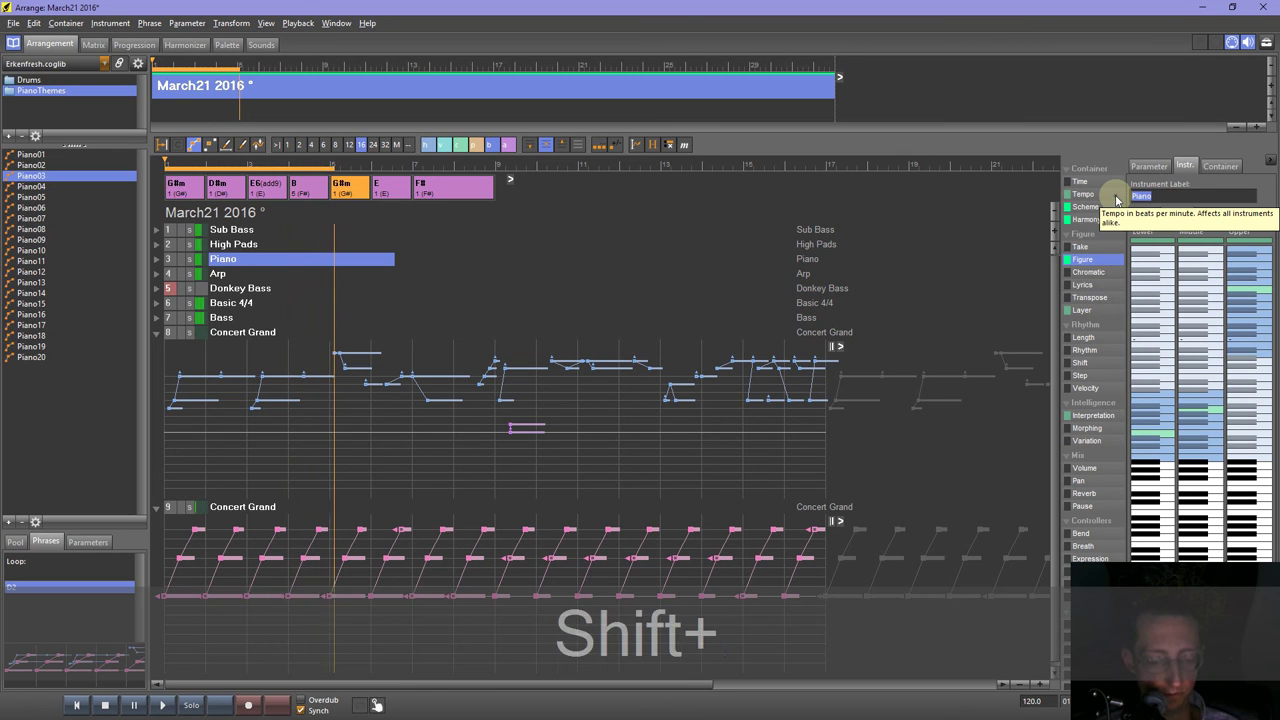
type("Bell")
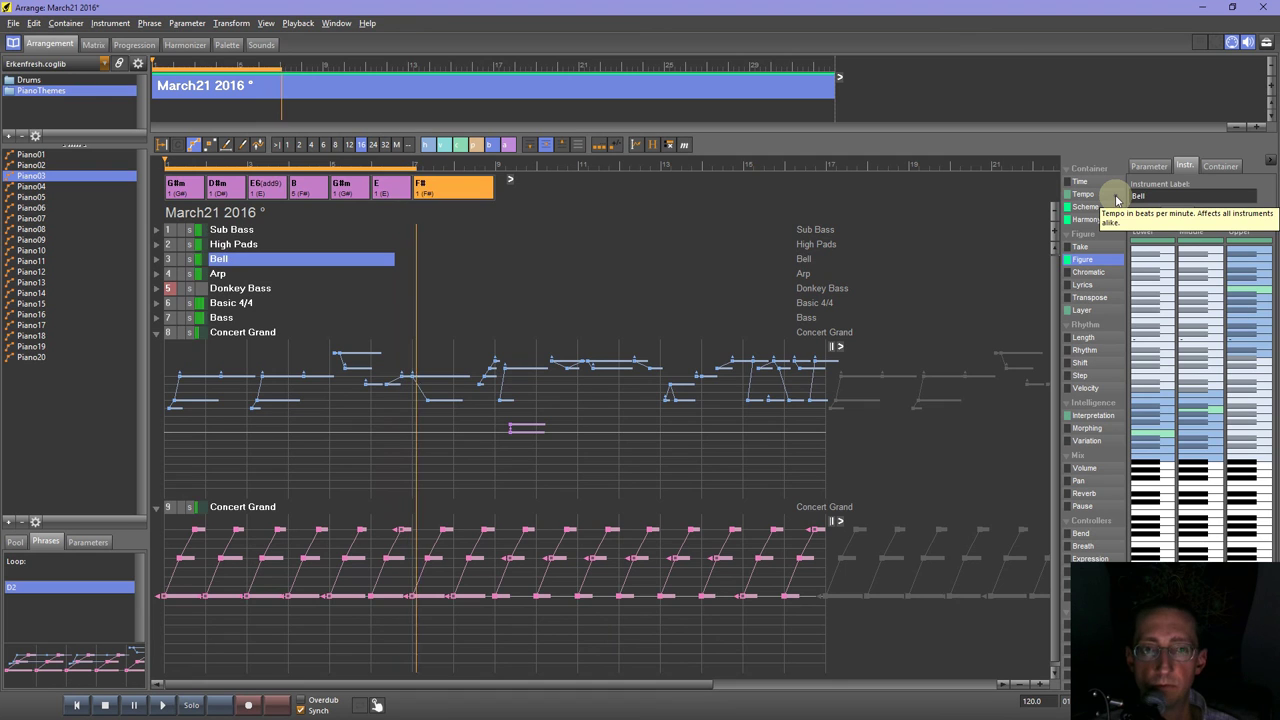
key("Return")
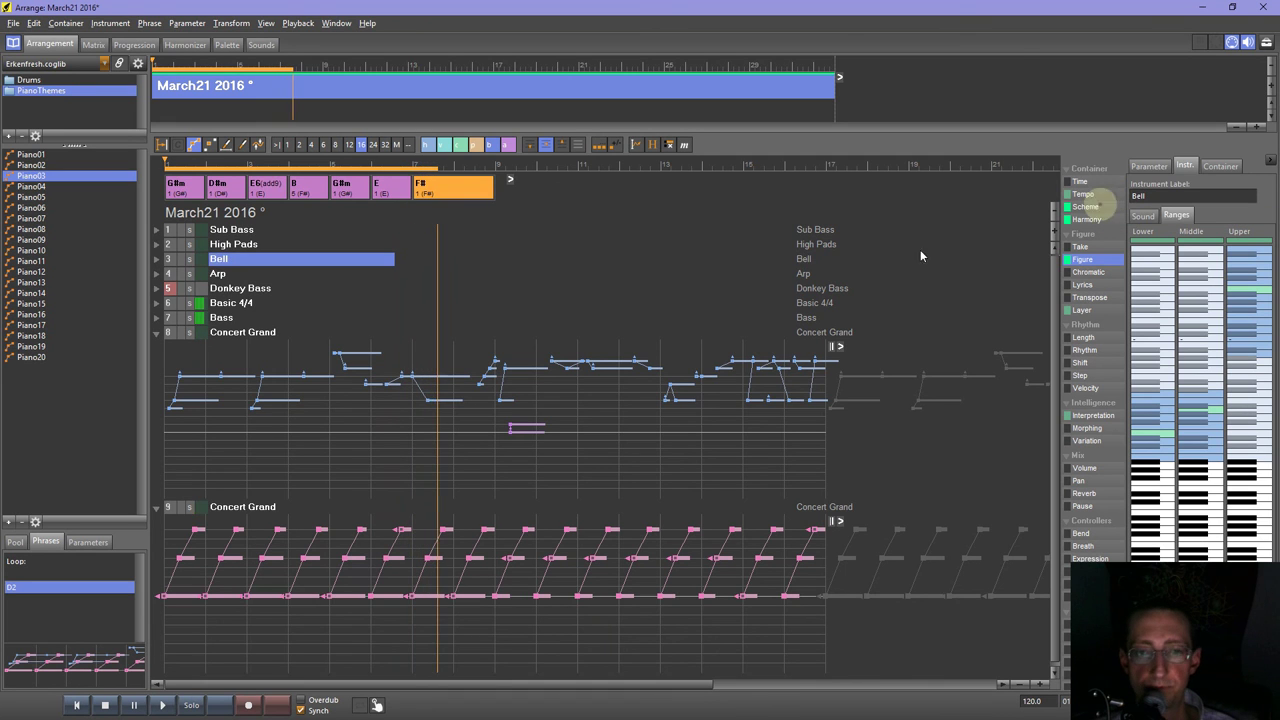
Assign the Diva sound 5:0 001 - Absently Bemu to the Arp track, and audition it solo and in the mix.
left_click(218, 276)
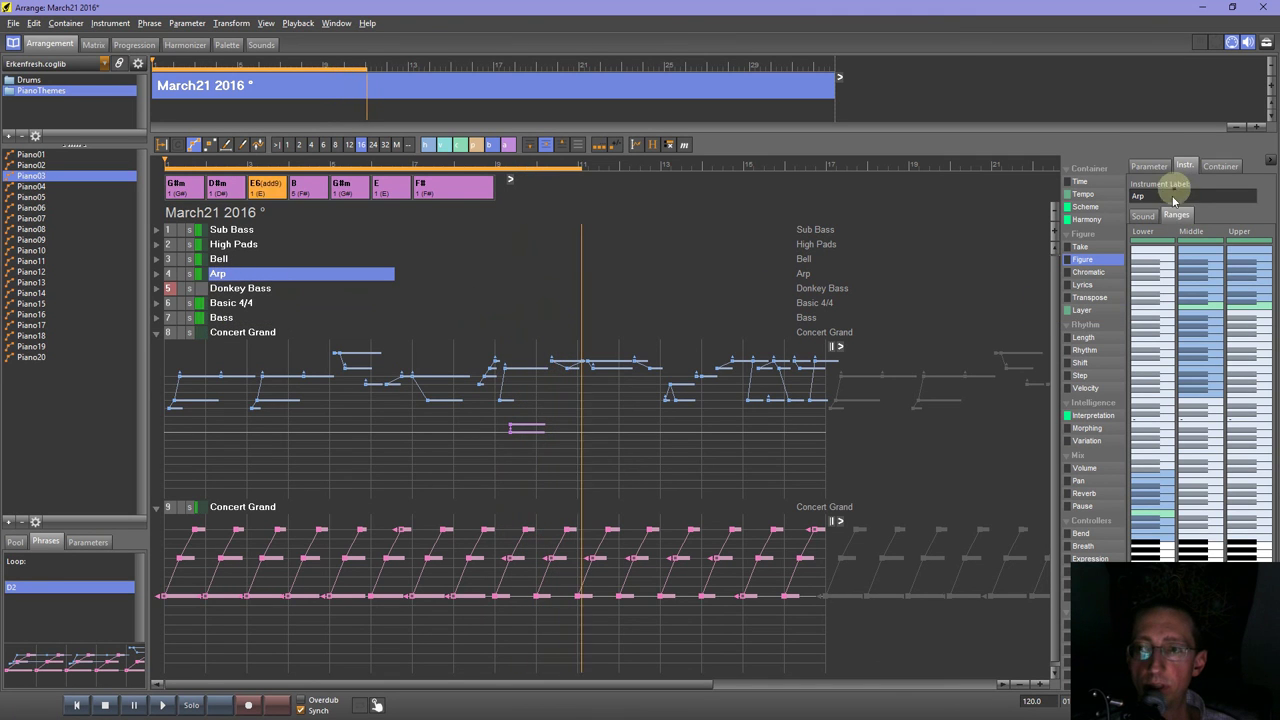
left_click(1143, 215)
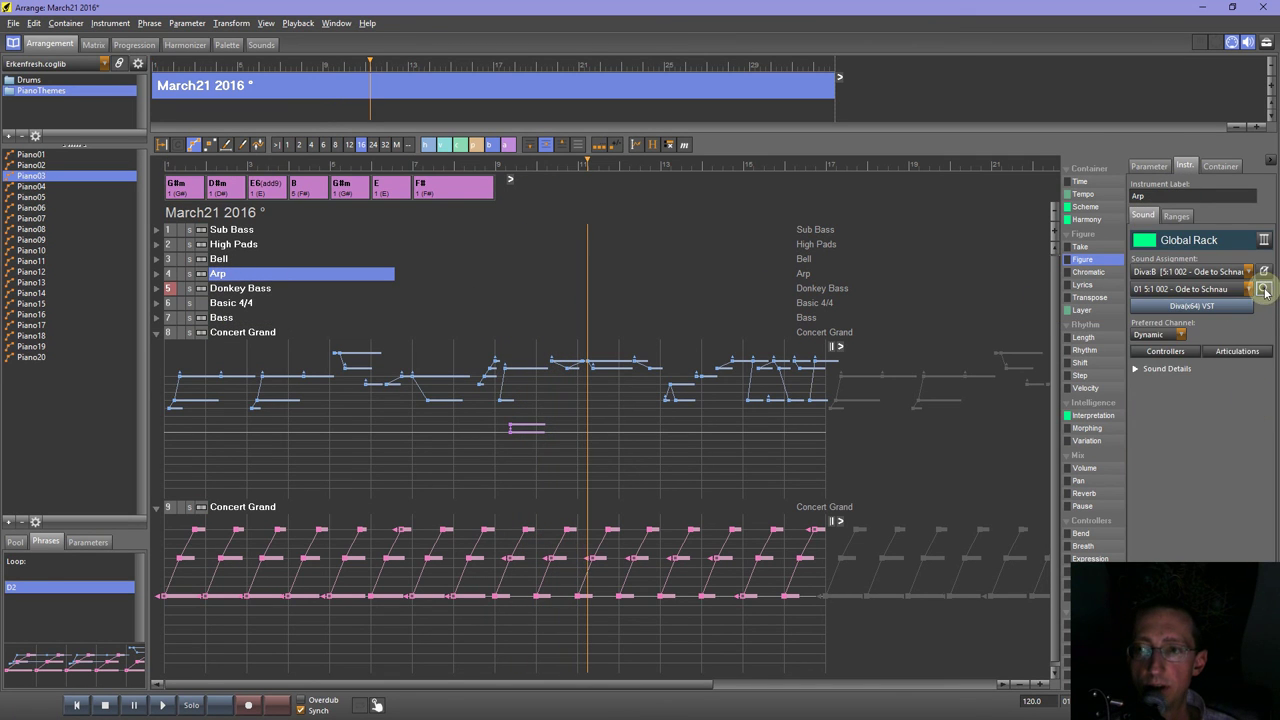
left_click(1263, 289)
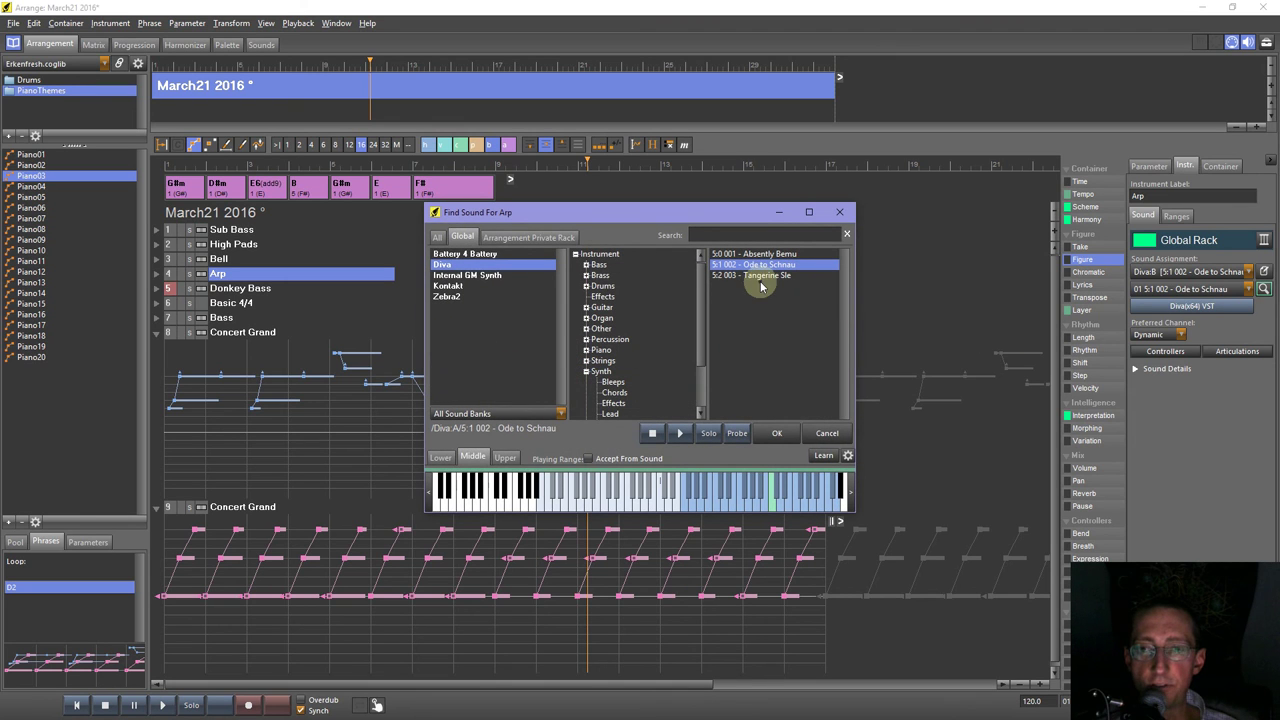
double_click(760, 254)
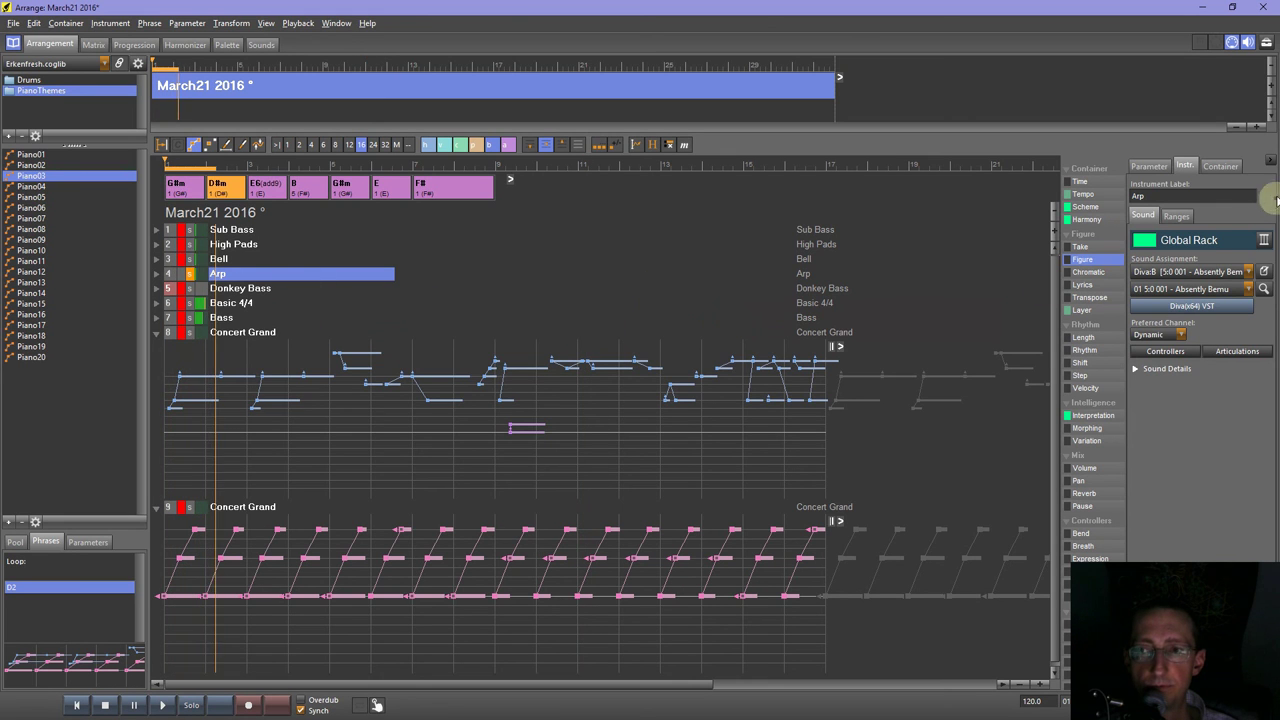
left_click(191, 277)
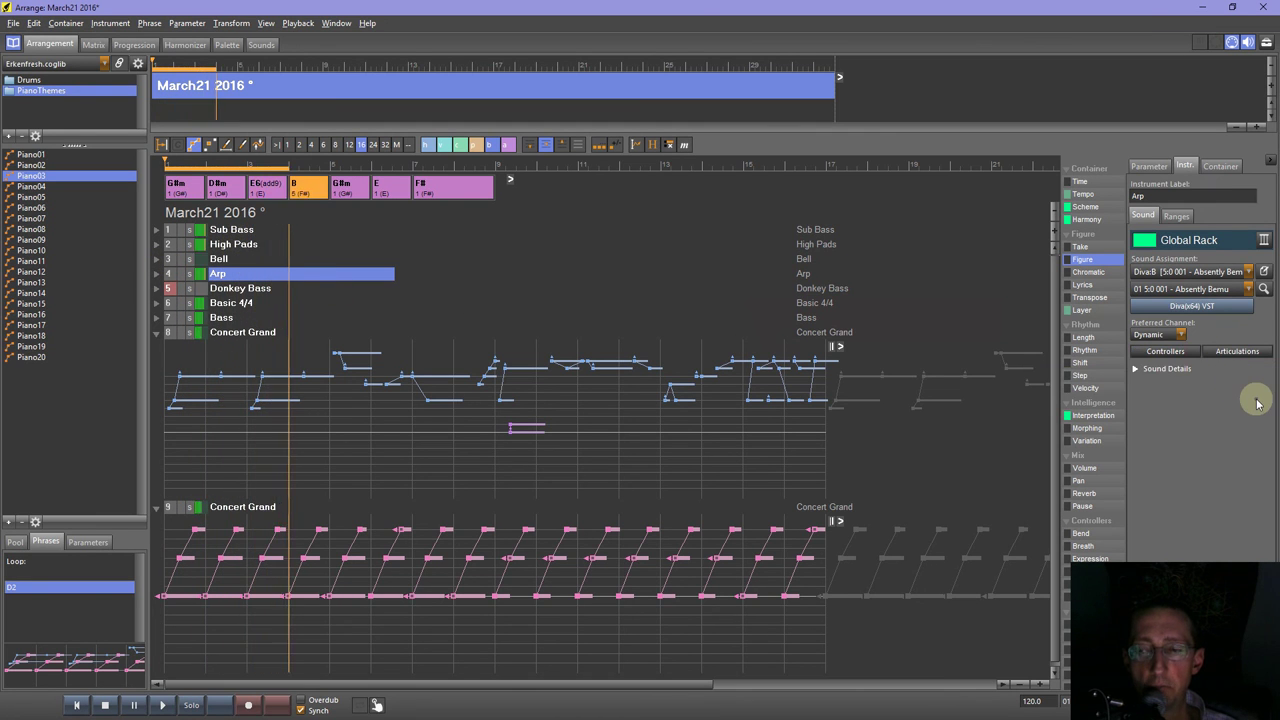
Set the Accuracy of the Arp track's Diva plug-in to draft, play the arrangement, and close the plug-in.
left_click(1210, 305)
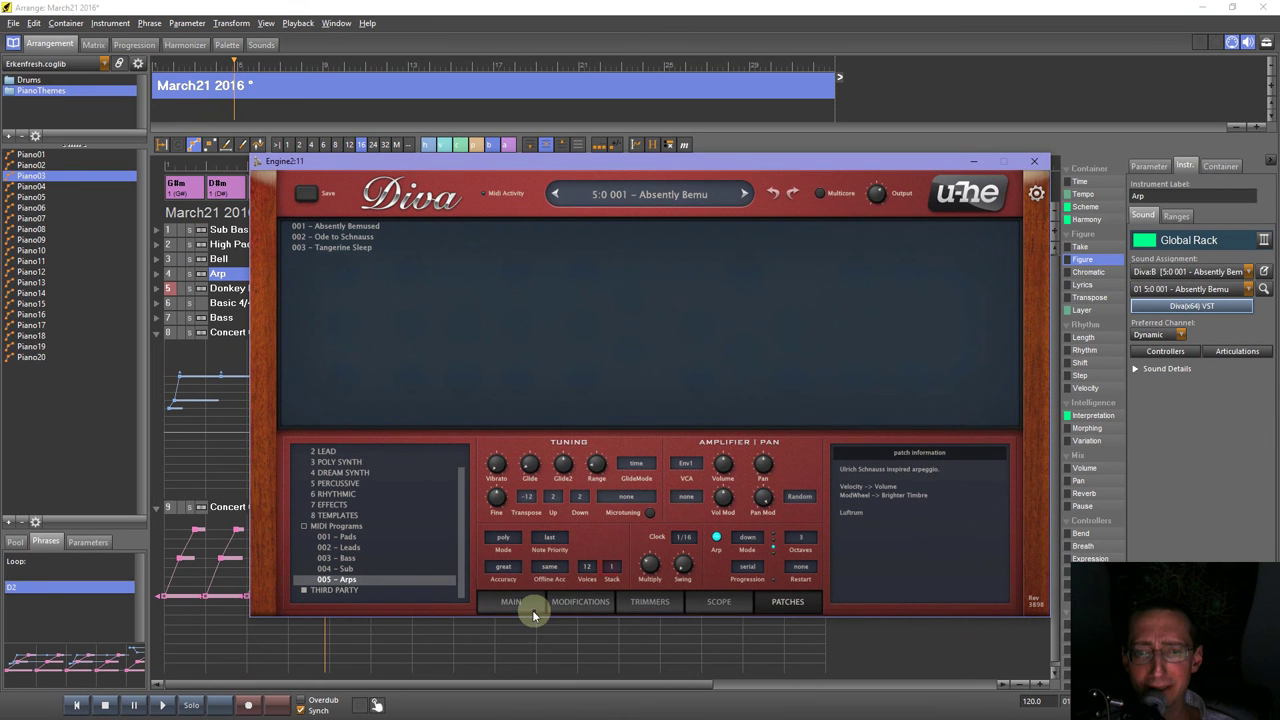
left_click(504, 568)
left_click(533, 574)
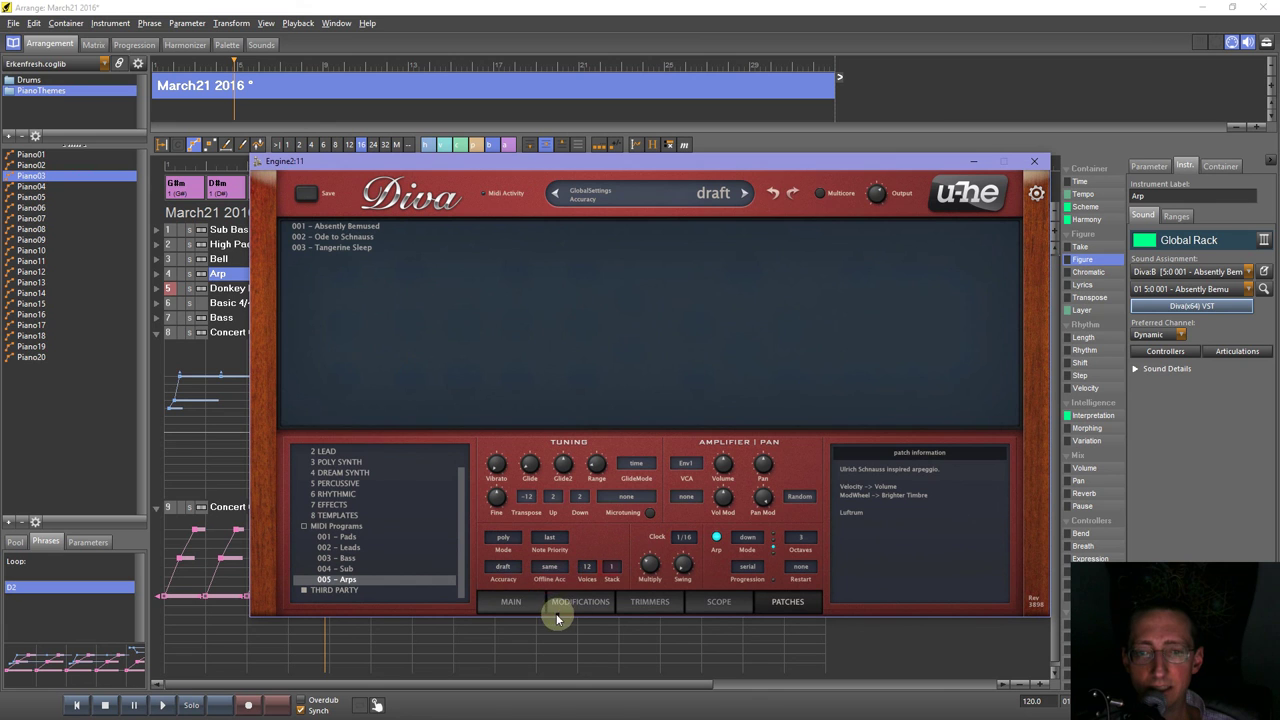
left_click(163, 705)
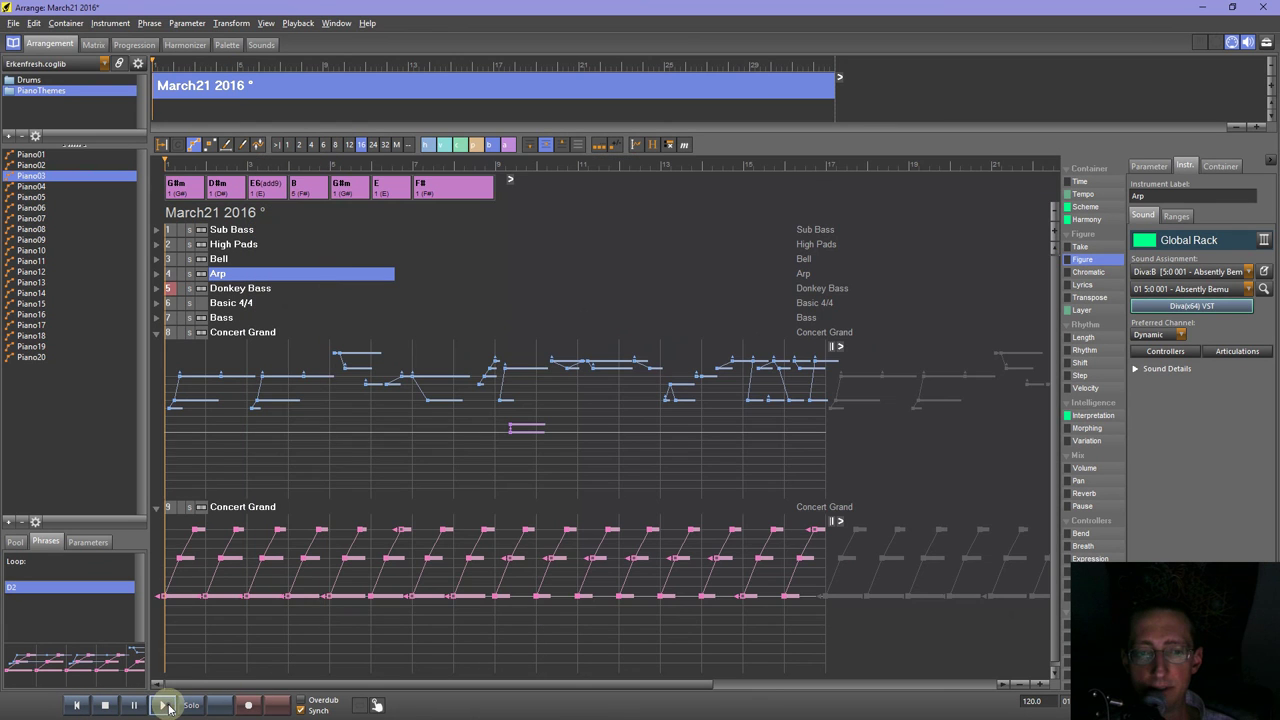
left_click(1188, 306)
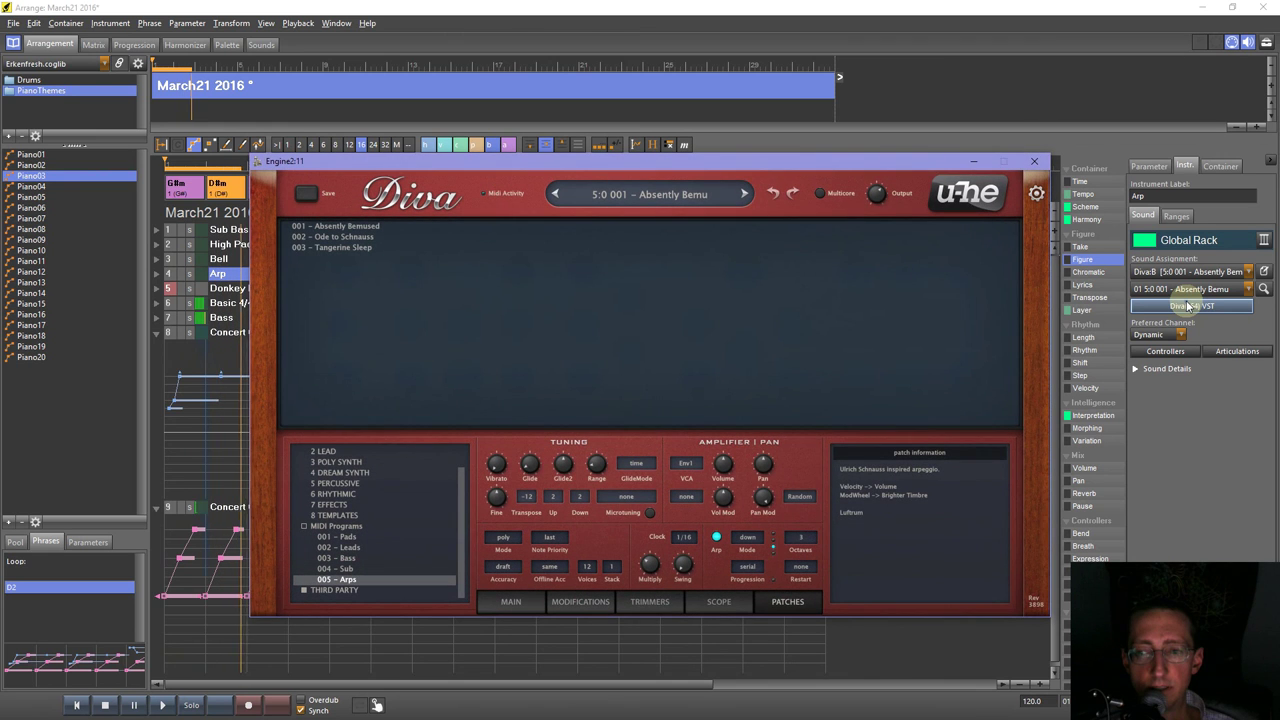
left_click(1034, 164)
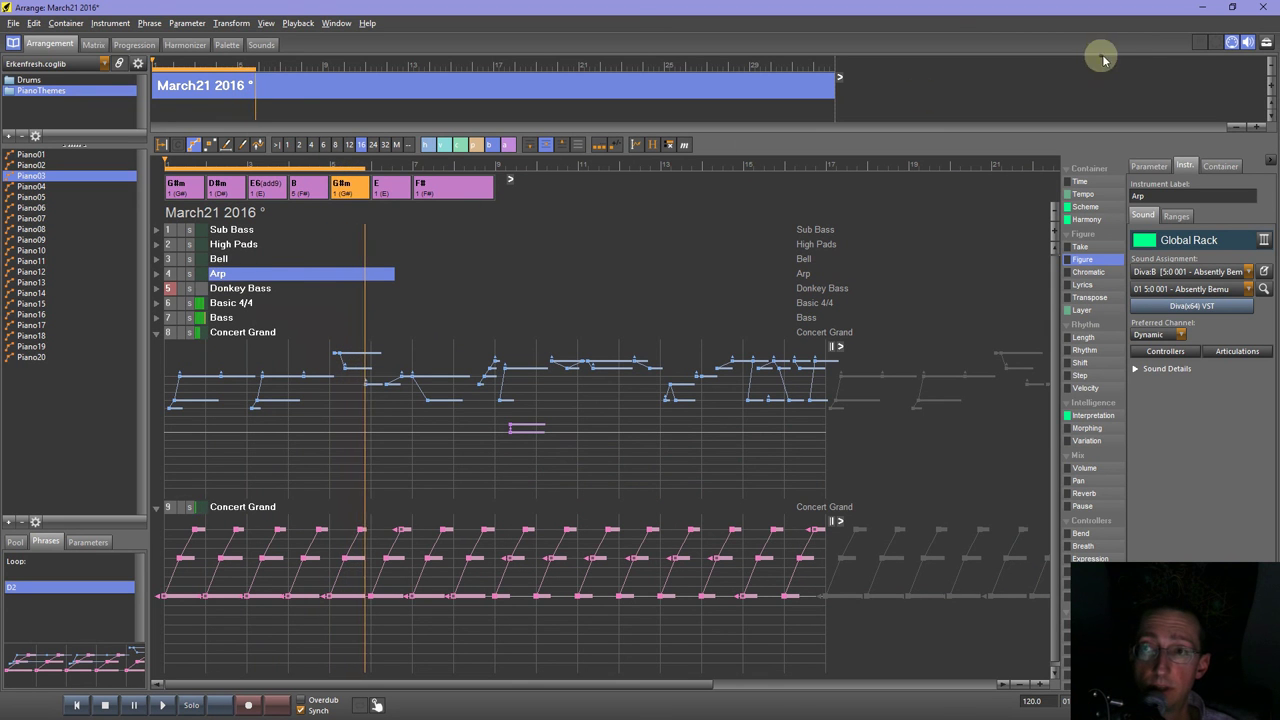
Set the Diva:B module's level to -6 dB in the Global Rack, and play the arrangement.
left_click(1266, 44)
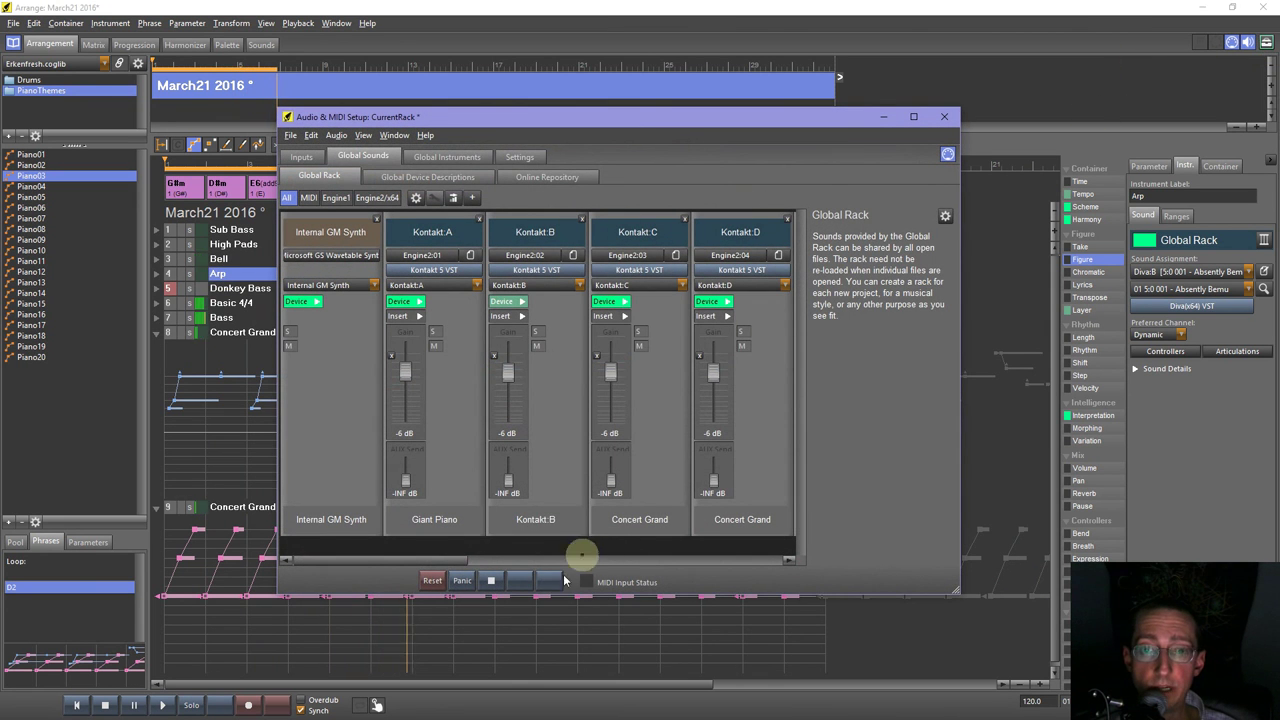
left_click_drag(443, 566, 745, 564)
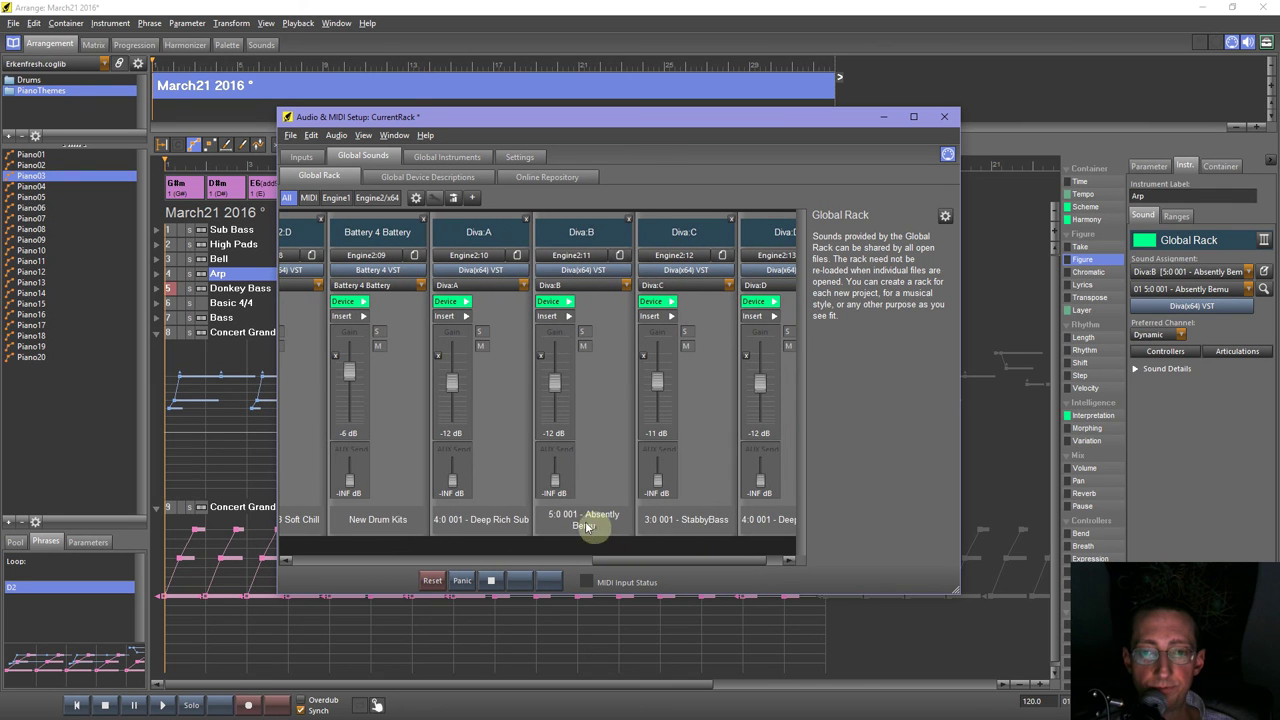
left_click(555, 389)
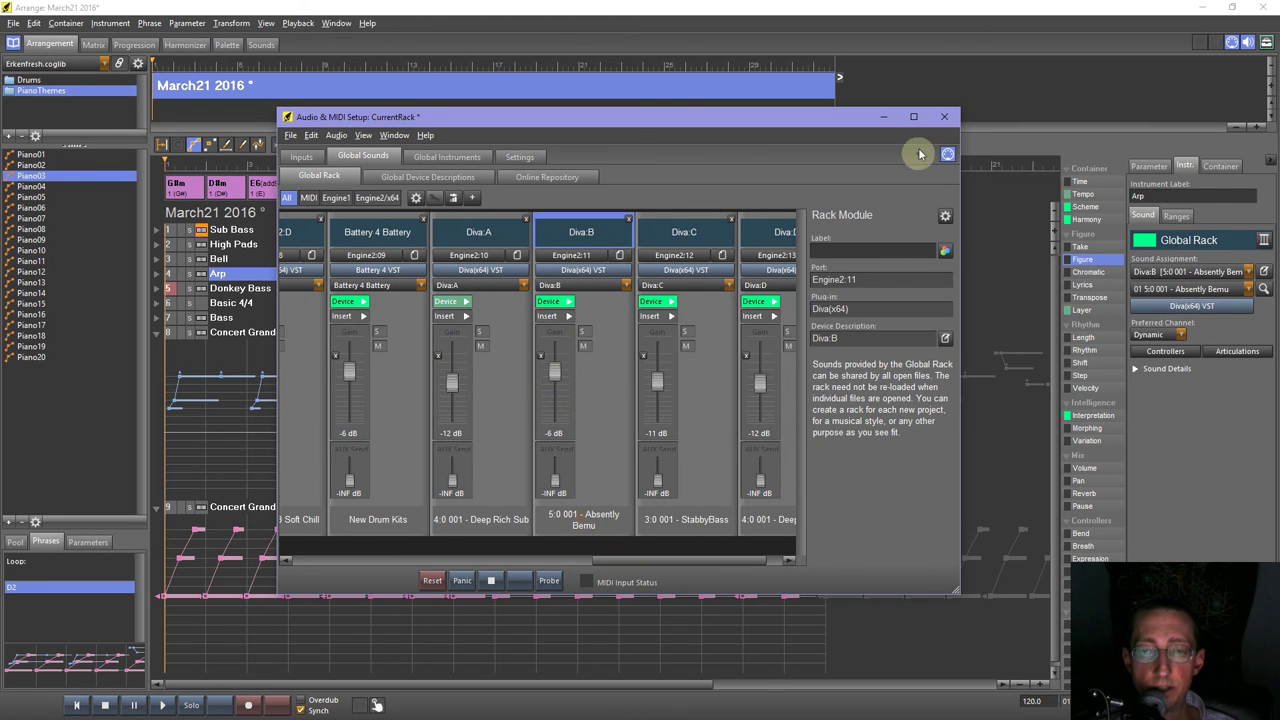
left_click(941, 122)
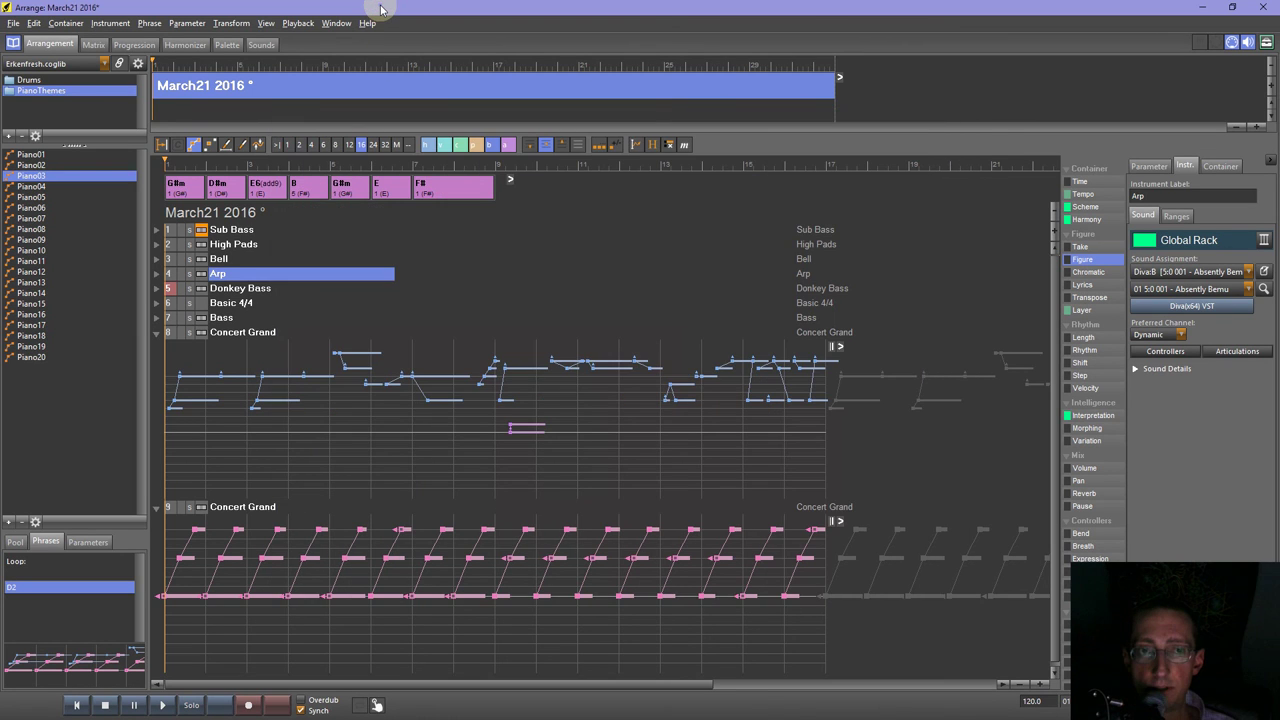
key("space")
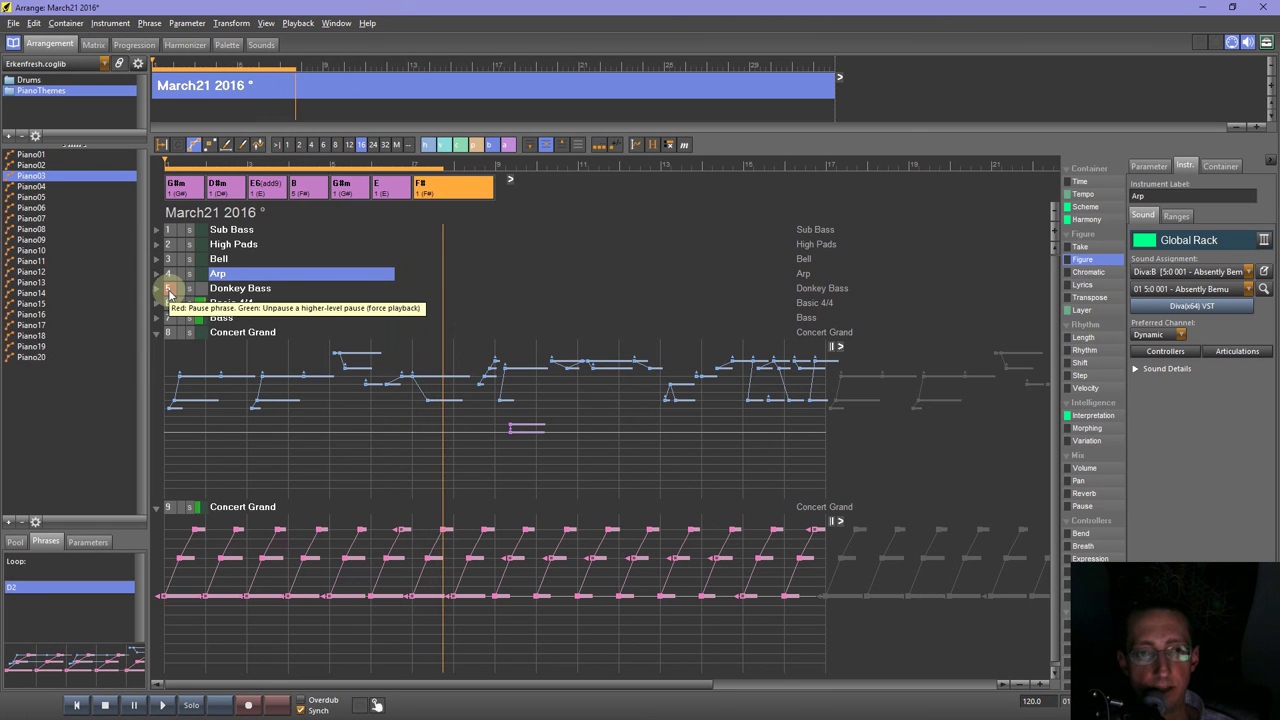
Unpause the Donkey Bass track, and audition it solo and with the full arrangement while viewing its notes.
left_click(169, 290)
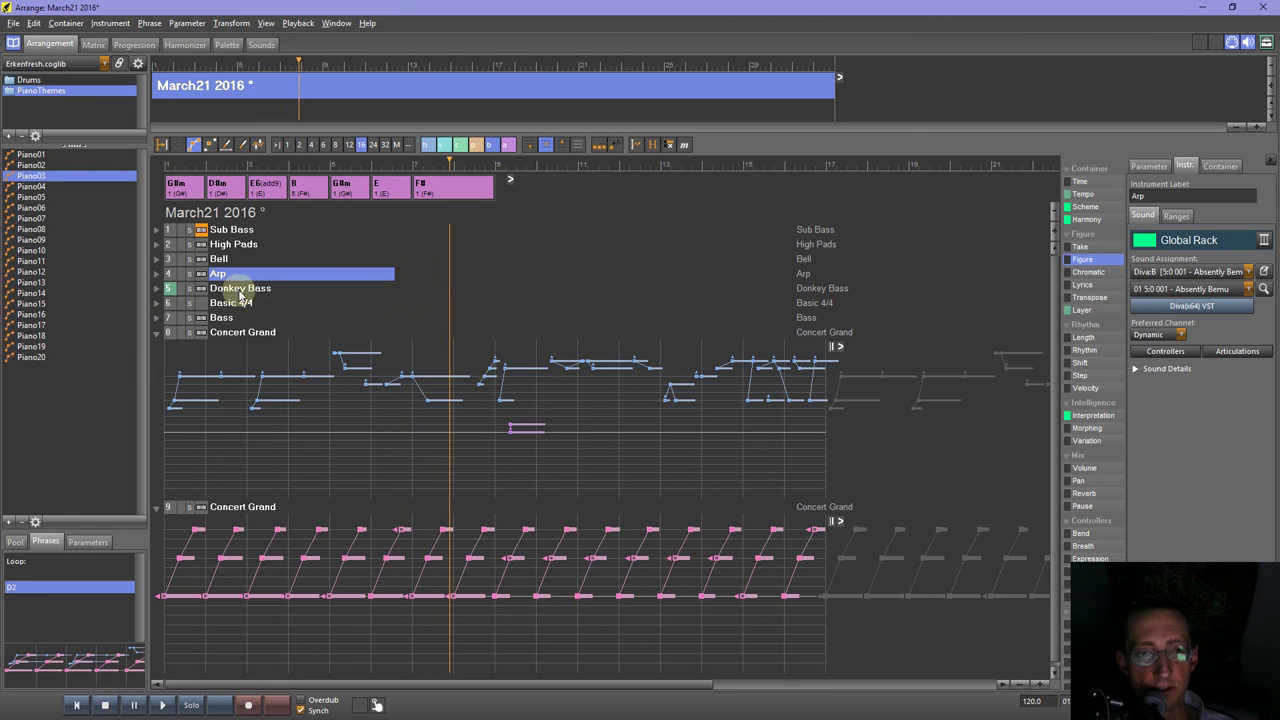
left_click(169, 292)
left_click(235, 292)
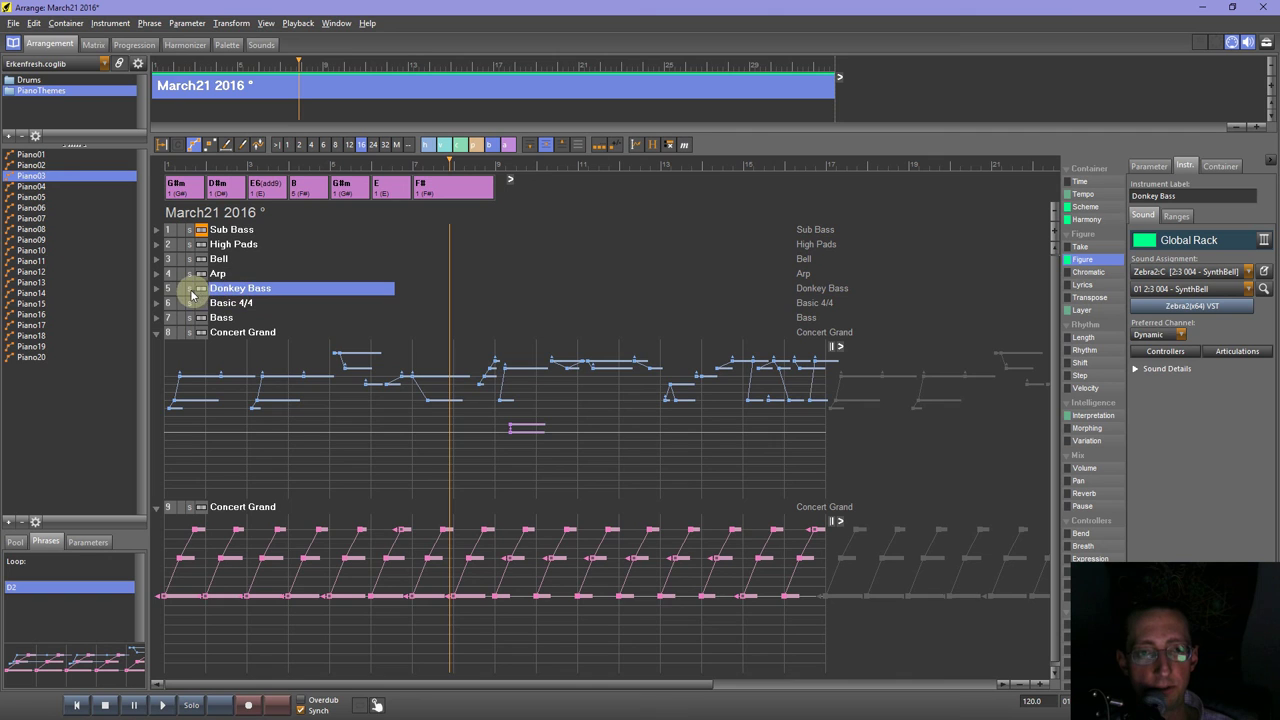
left_click(158, 288)
key("space")
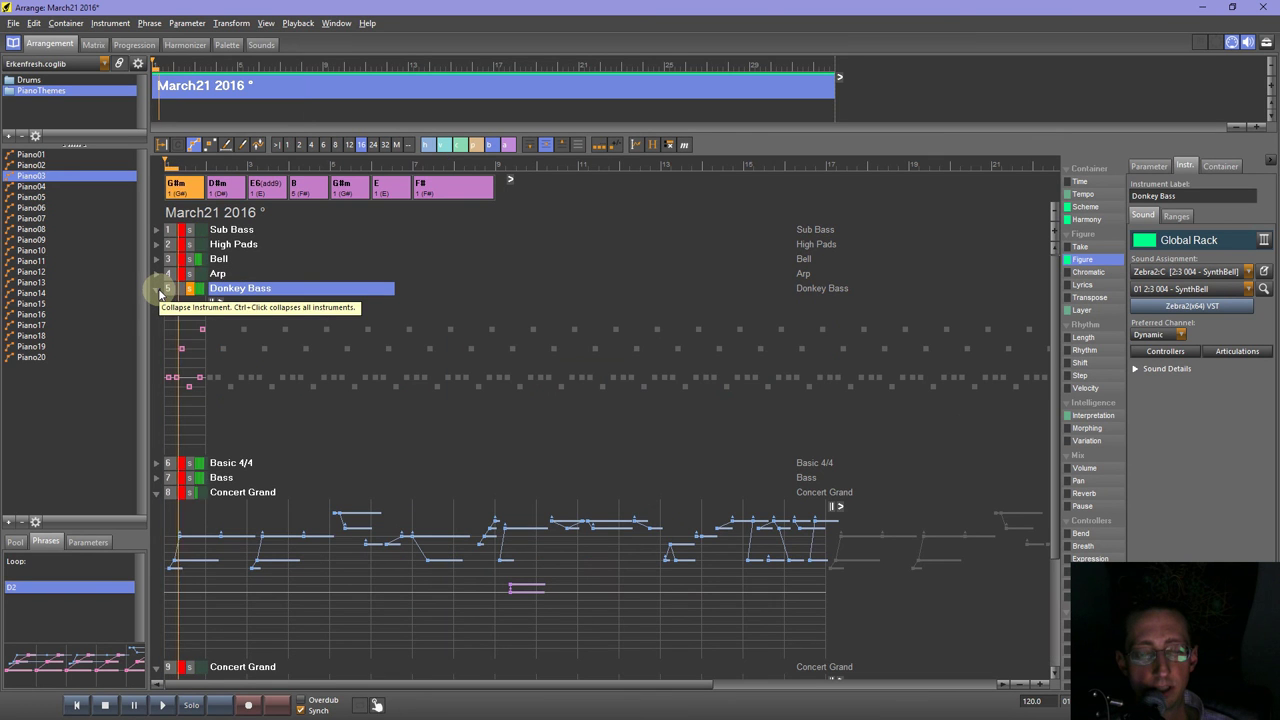
left_click(168, 290)
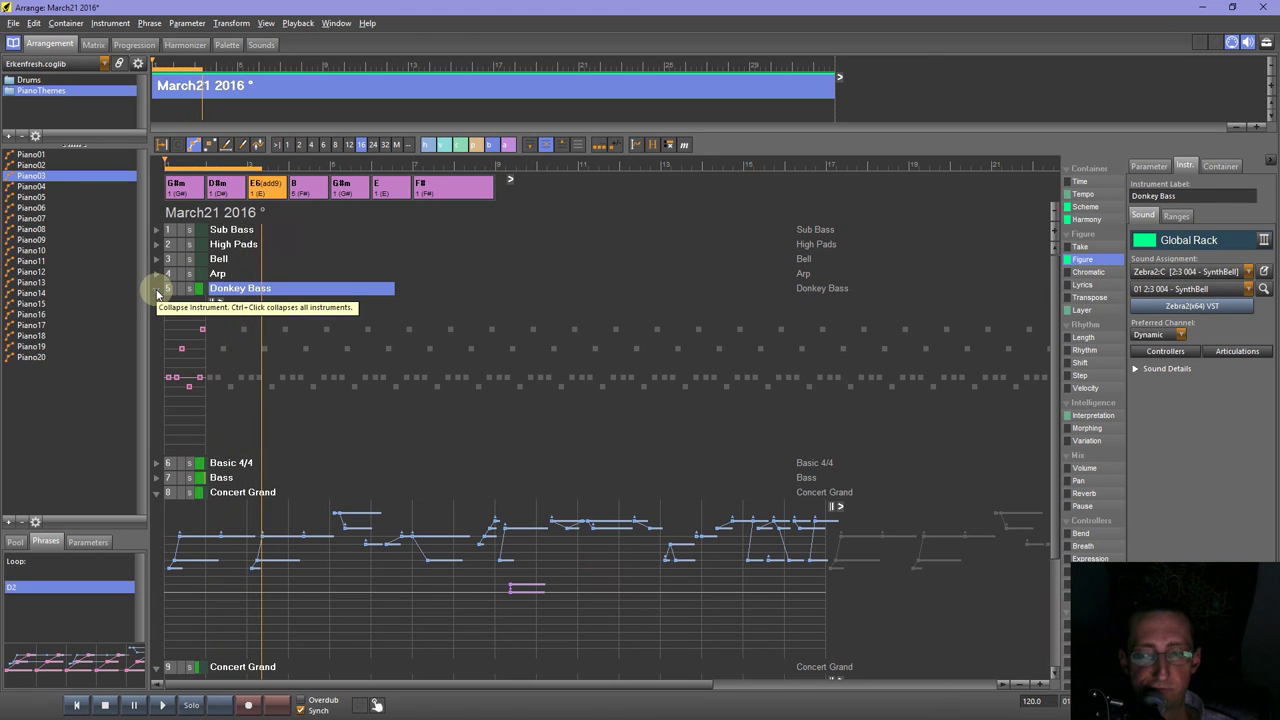
left_click(157, 290)
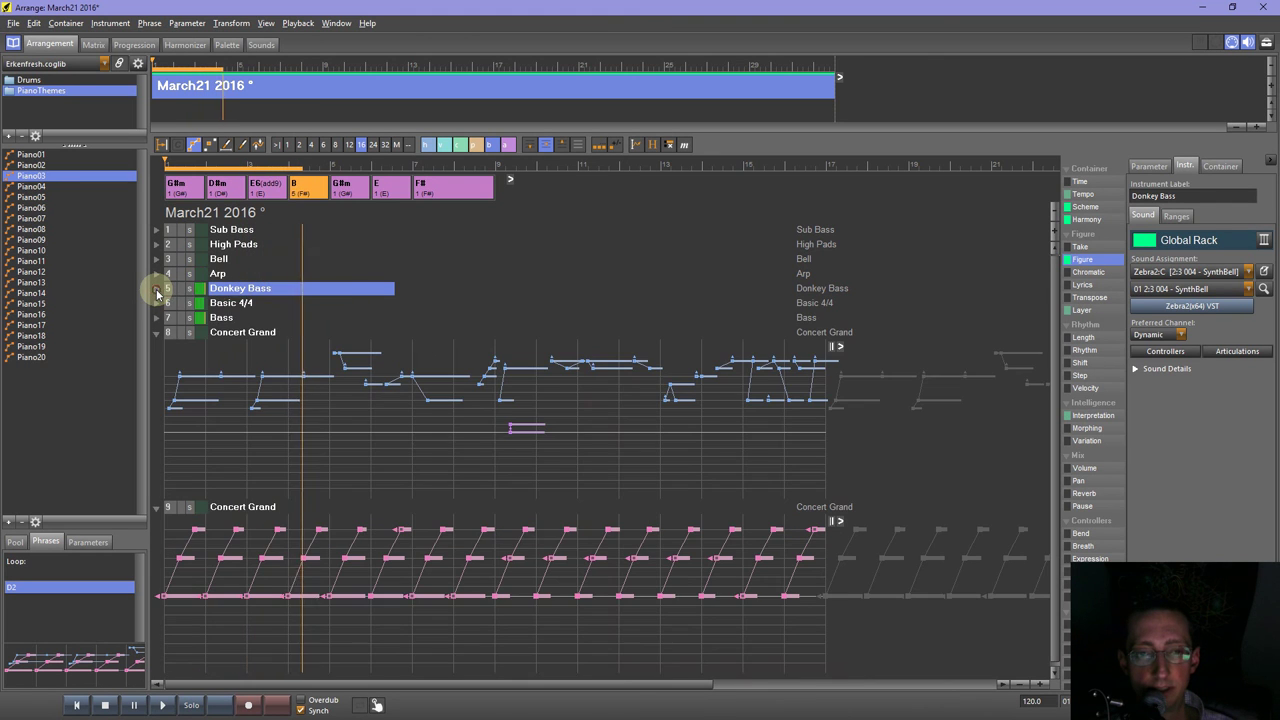
Collapse both Concert Grand tracks, and show the Donkey Bass track's notes and playing ranges.
left_click(157, 332)
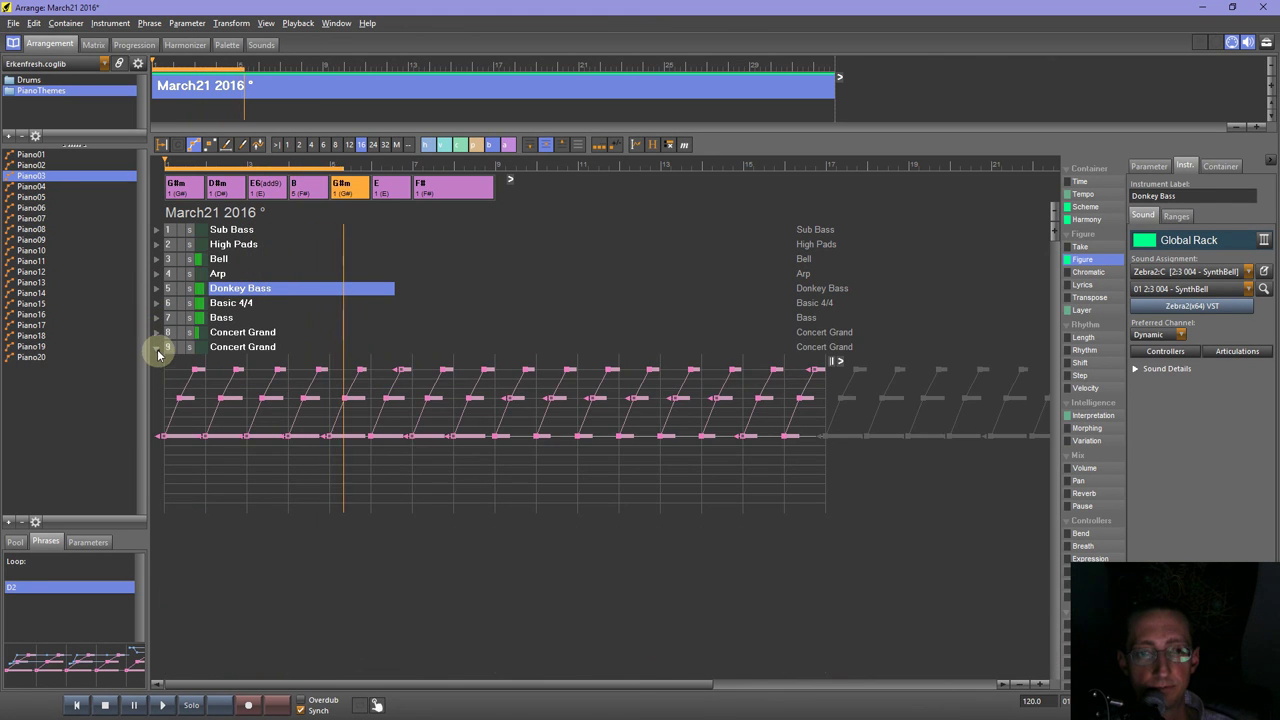
left_click(157, 348)
left_click(157, 348)
left_click(157, 332)
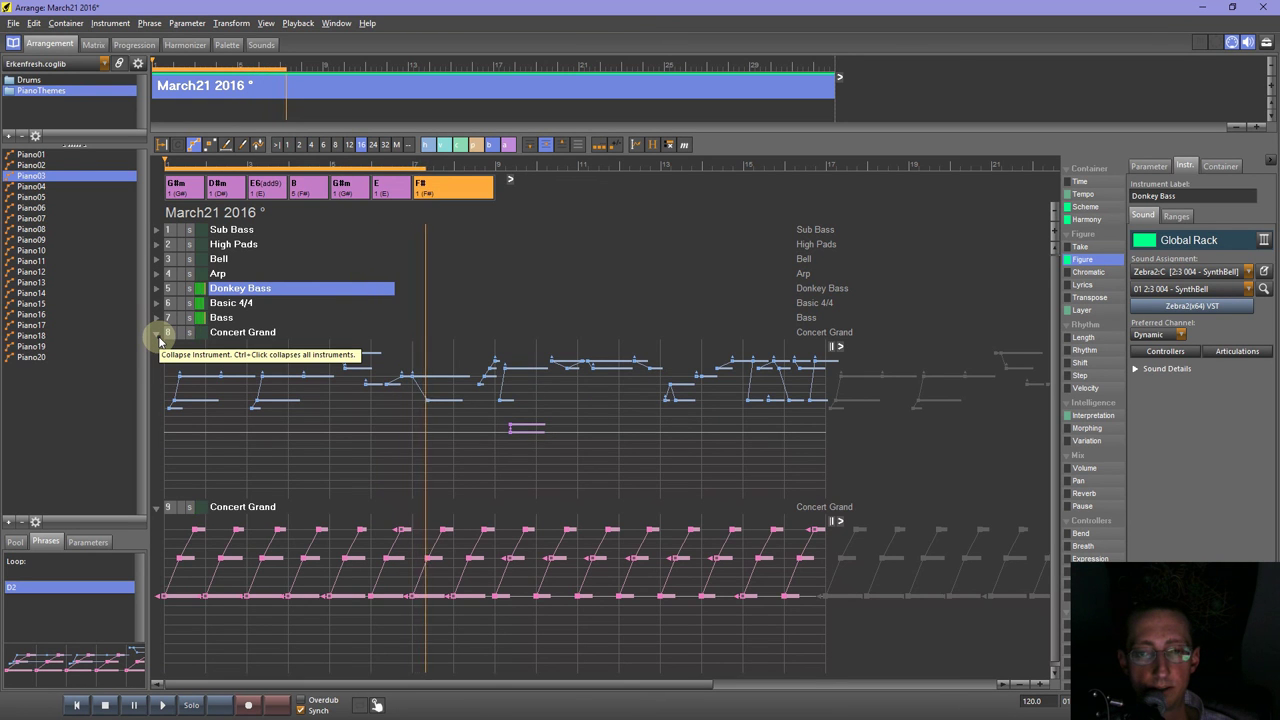
left_click(157, 334)
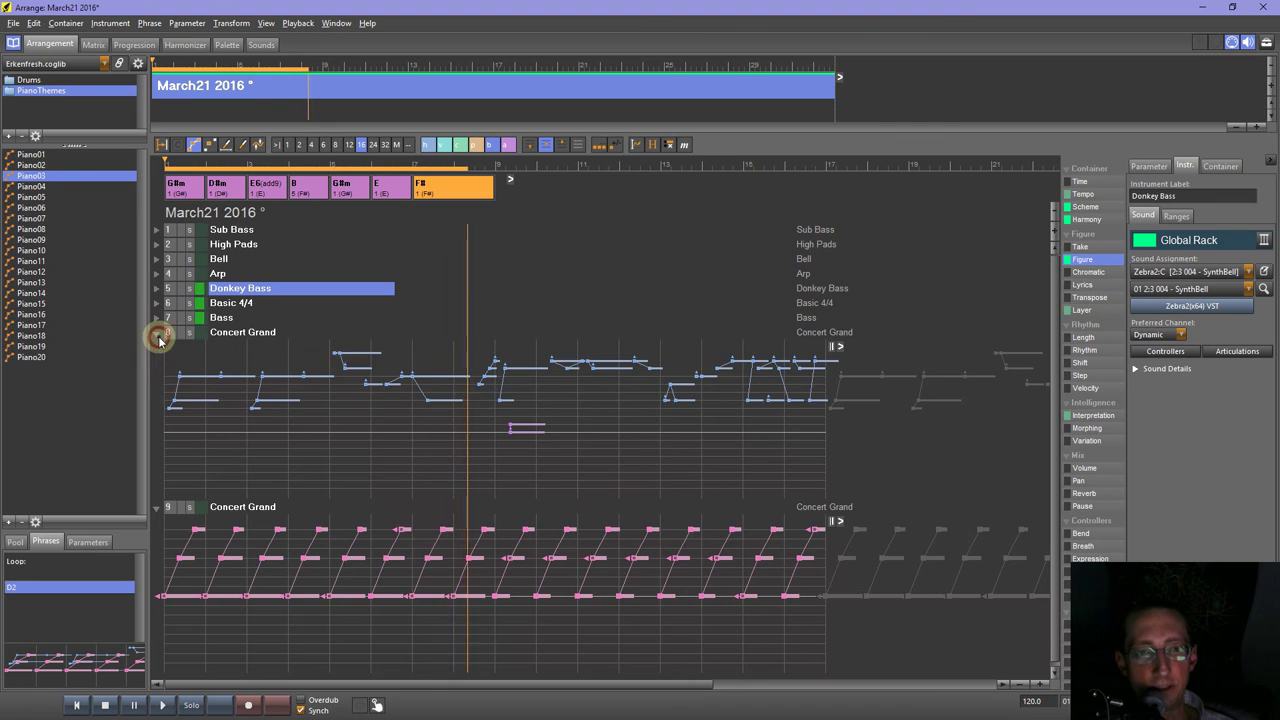
left_click(157, 346)
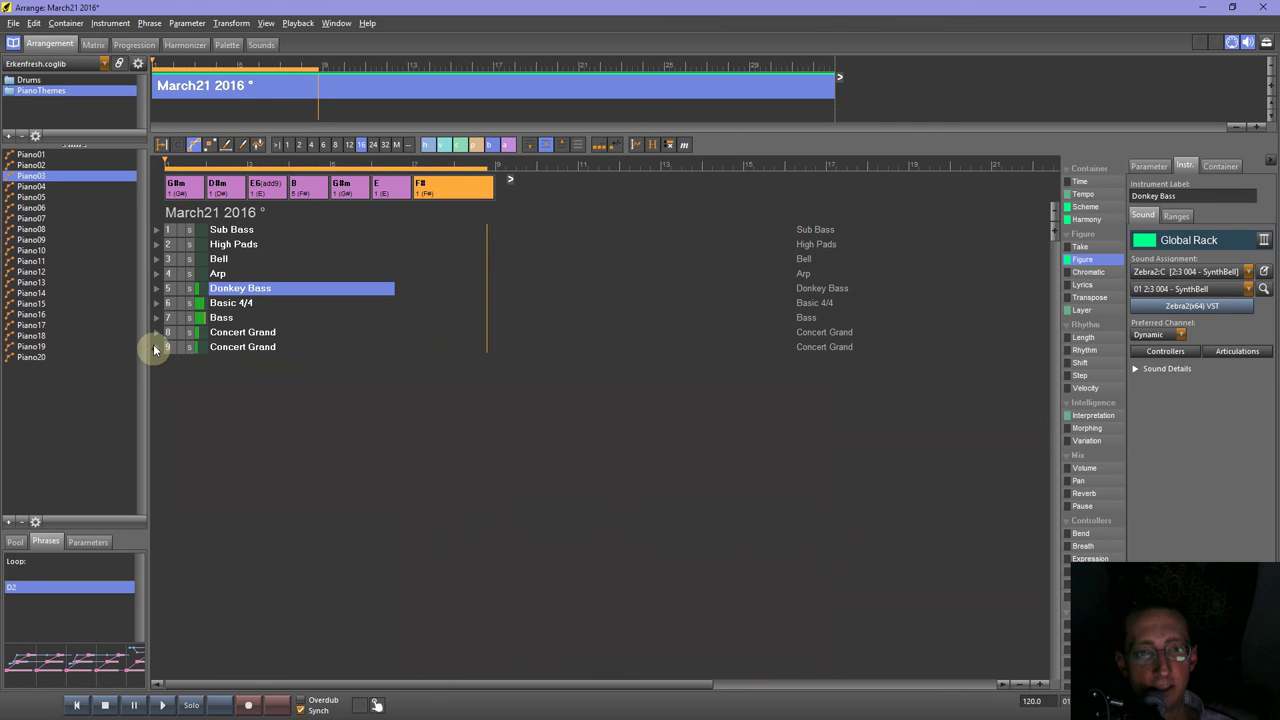
left_click(156, 289)
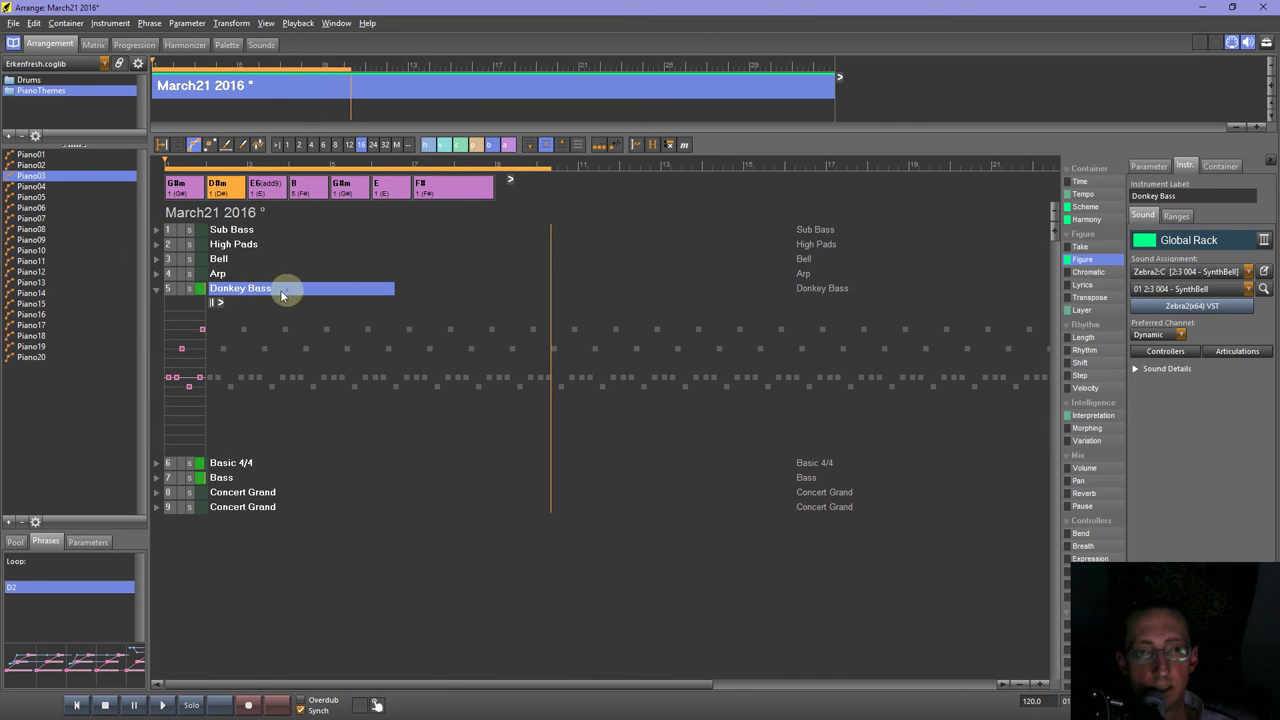
left_click(1176, 216)
left_click(1180, 430)
Select all notes of the Donkey Bass figure, try other symbol settings on them, and apply the symbols for Bass before playing the arrangement.
left_click(213, 369)
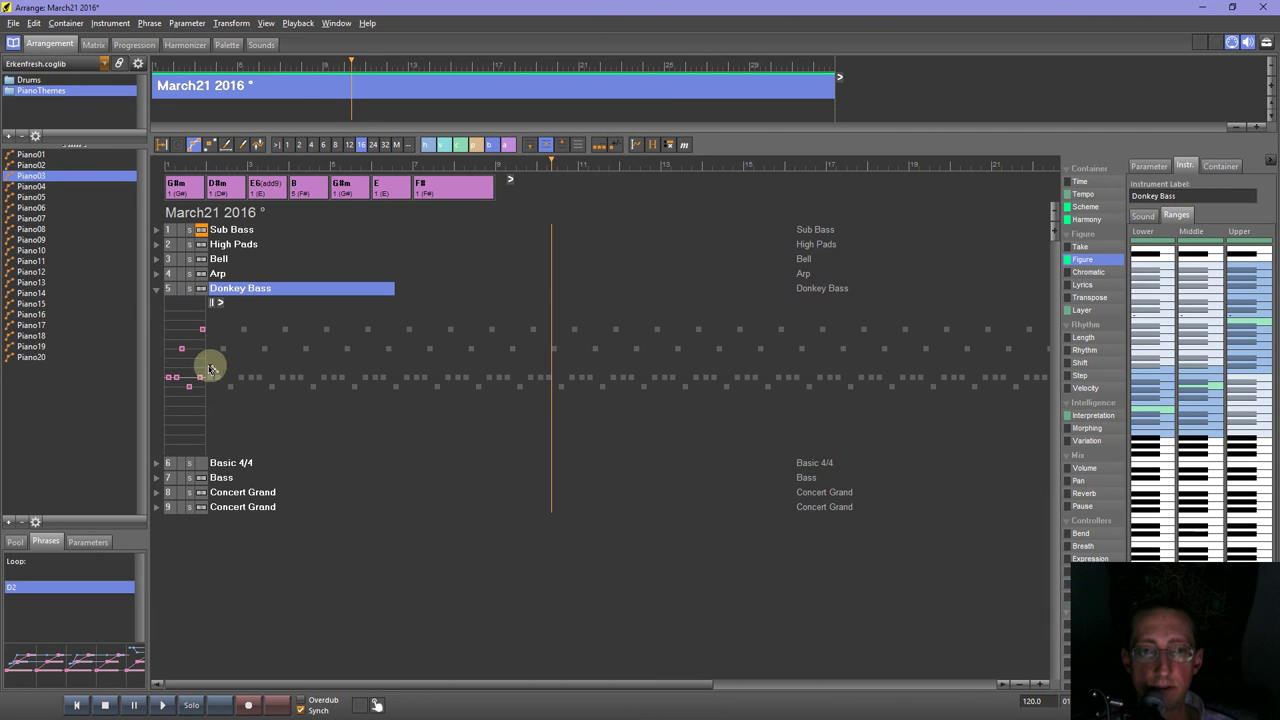
left_click_drag(231, 329, 161, 396)
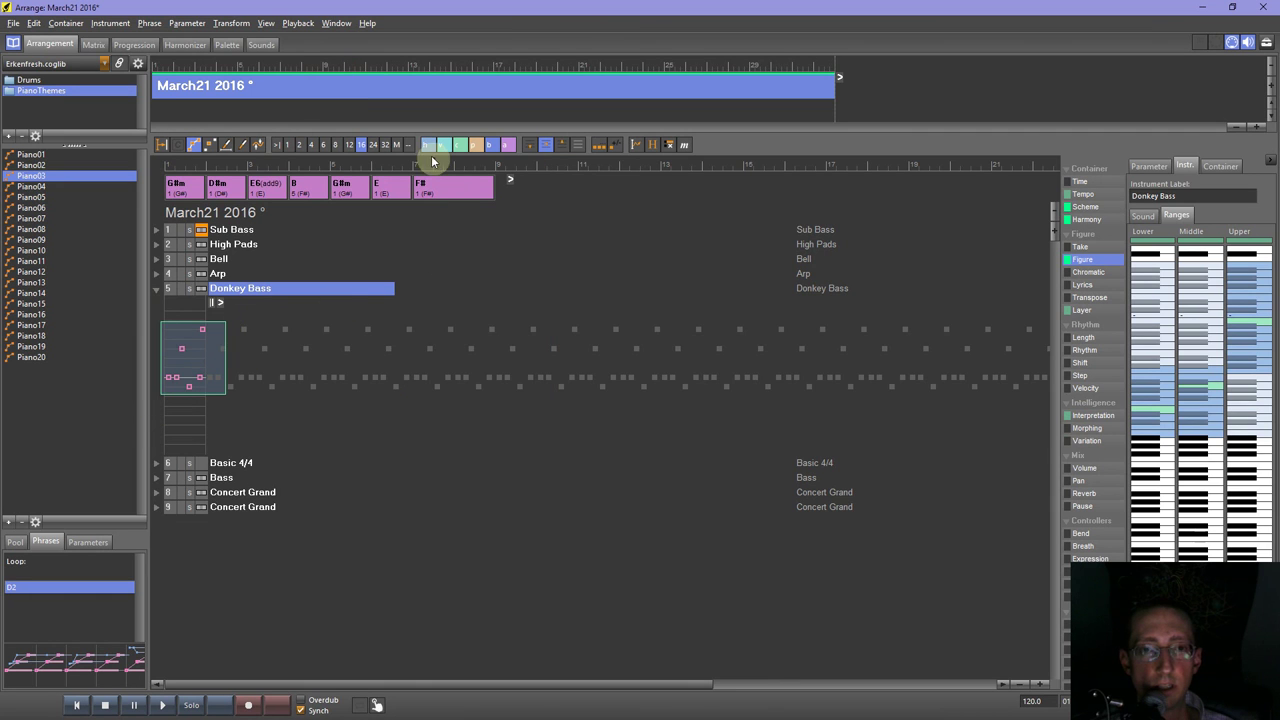
left_click(509, 150)
left_click(561, 148)
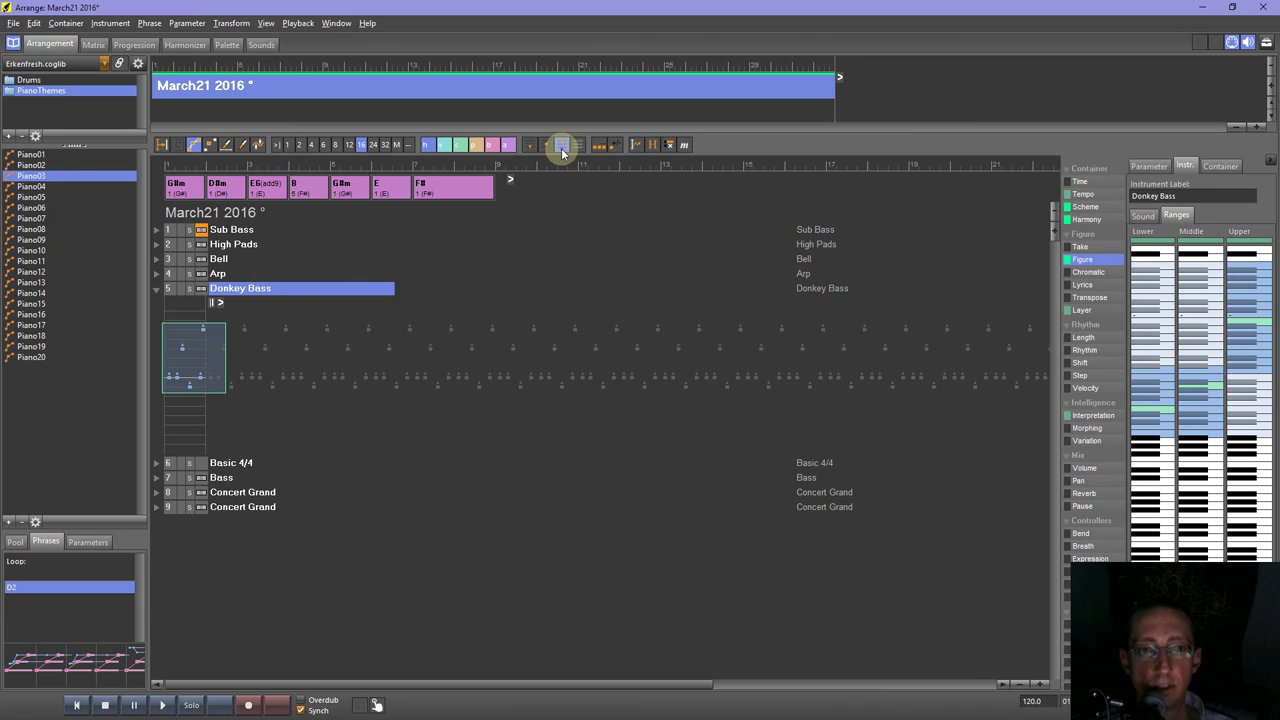
left_click(162, 705)
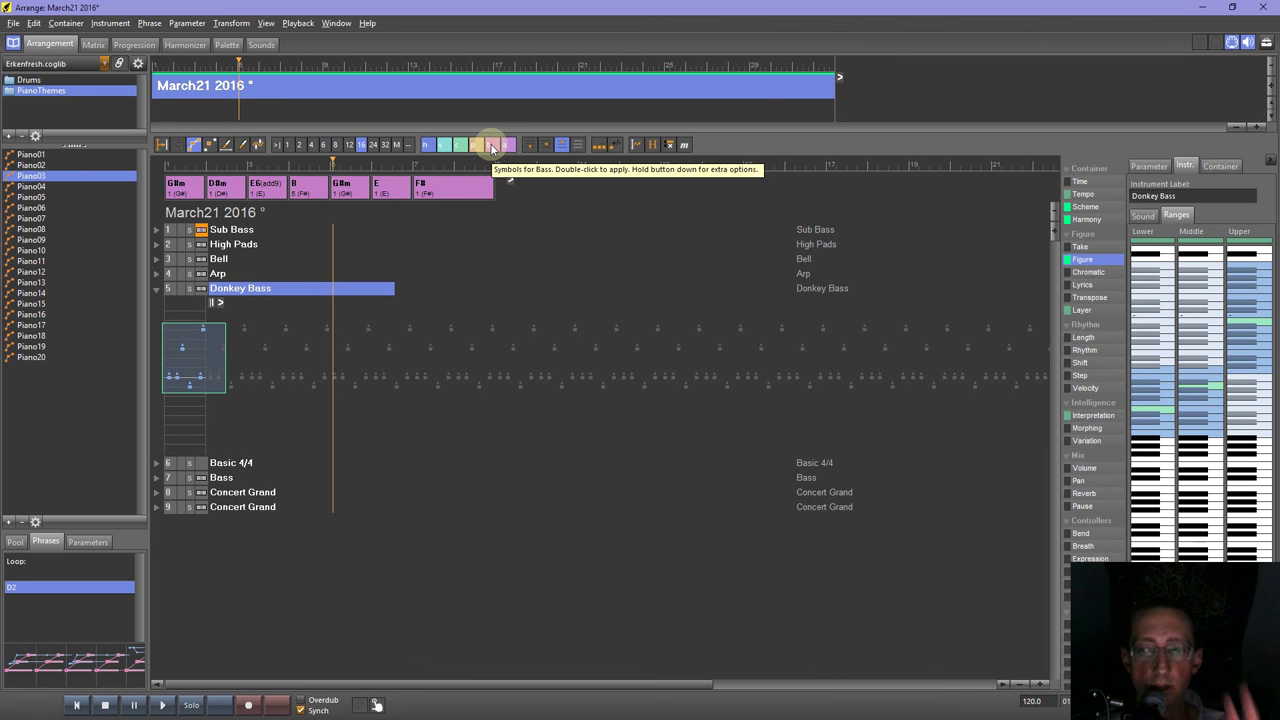
double_click(492, 147)
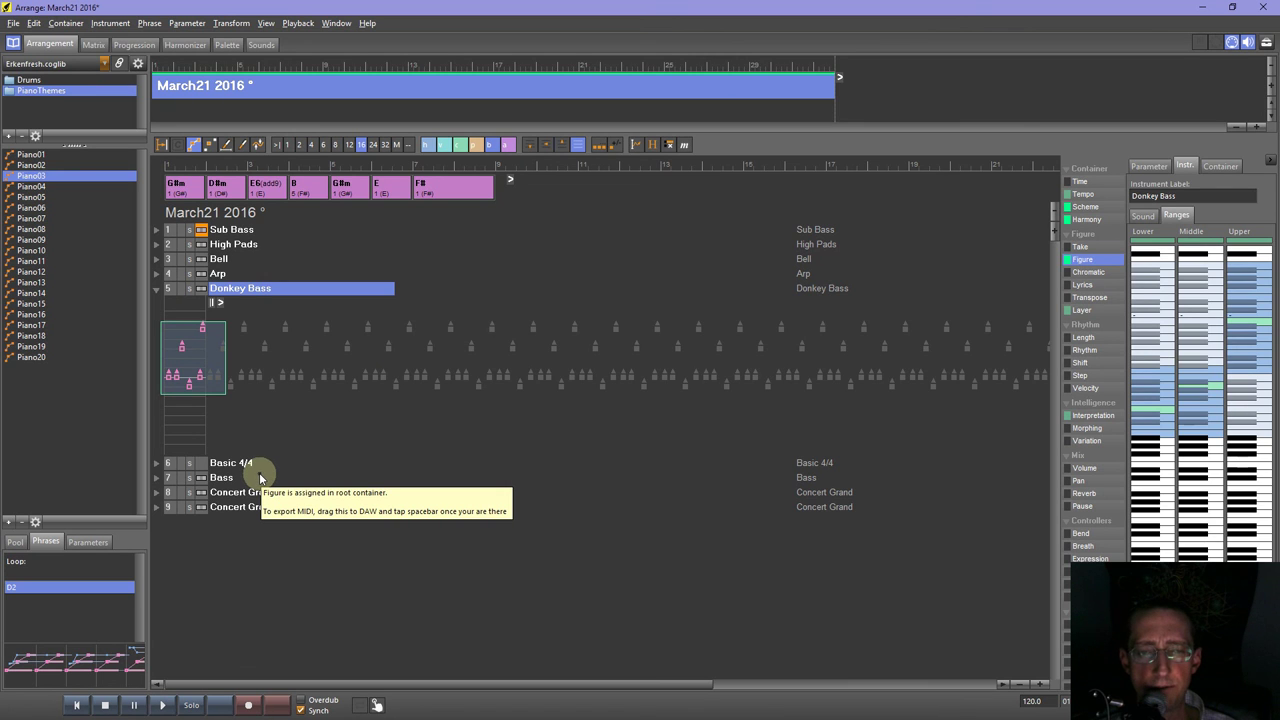
key("space")
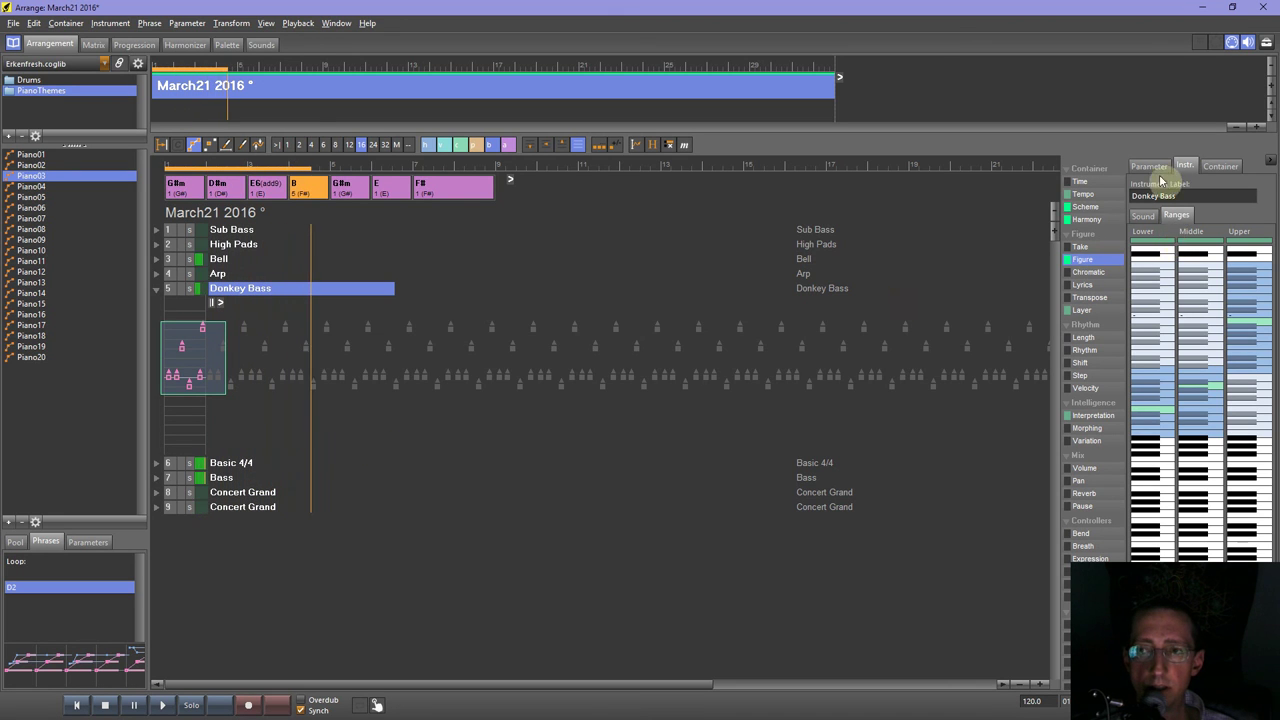
Lower the upper playing range of the Donkey Bass track, and play the arrangement from the start.
left_click(1212, 436)
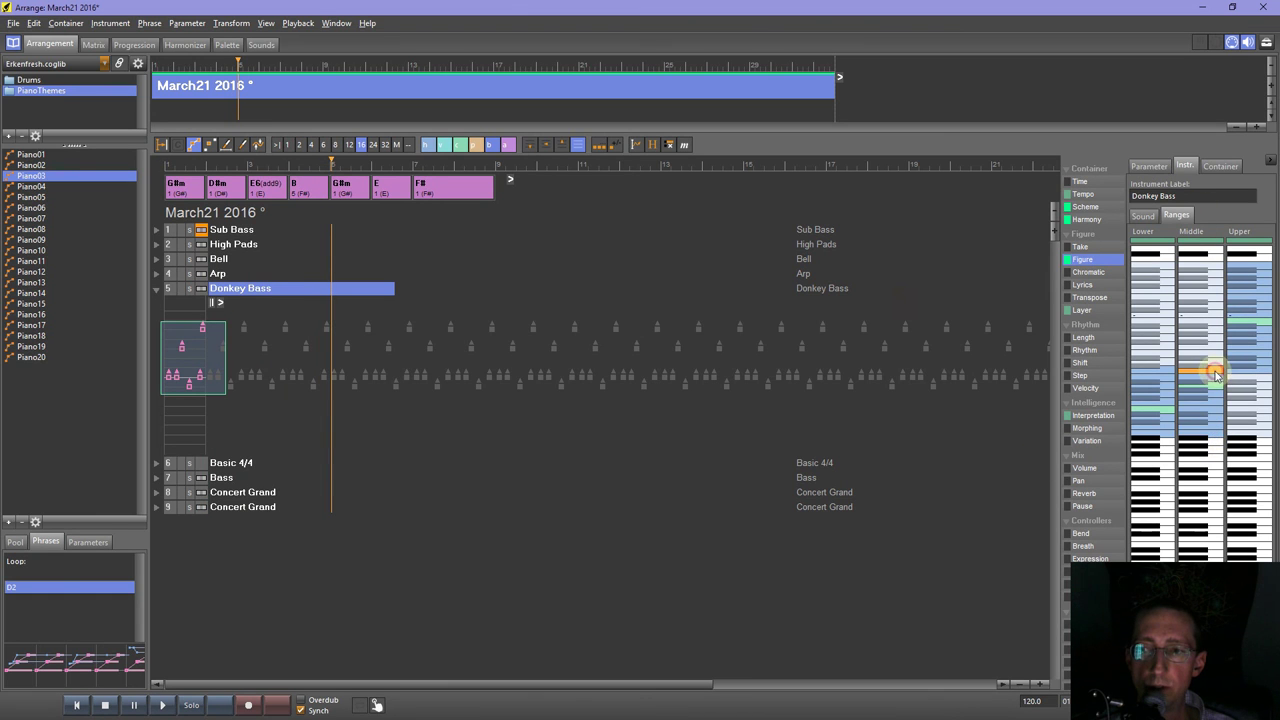
left_click(1262, 373)
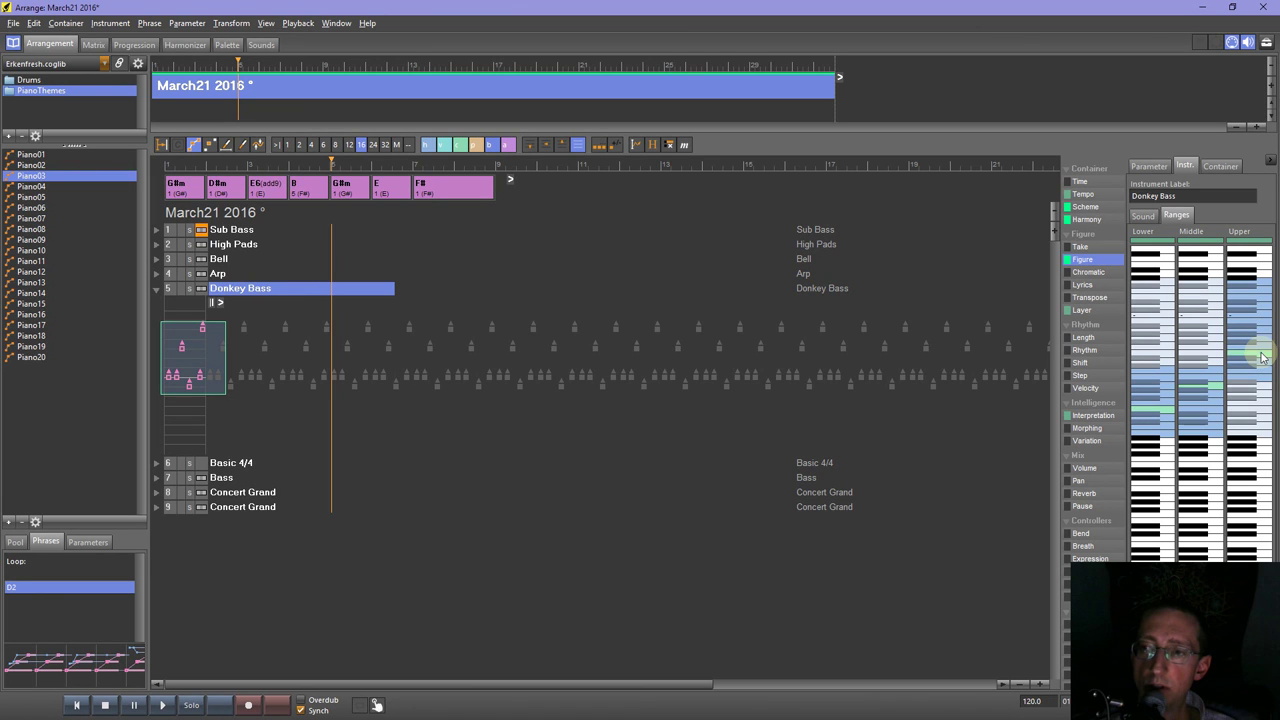
left_click(77, 705)
left_click(162, 705)
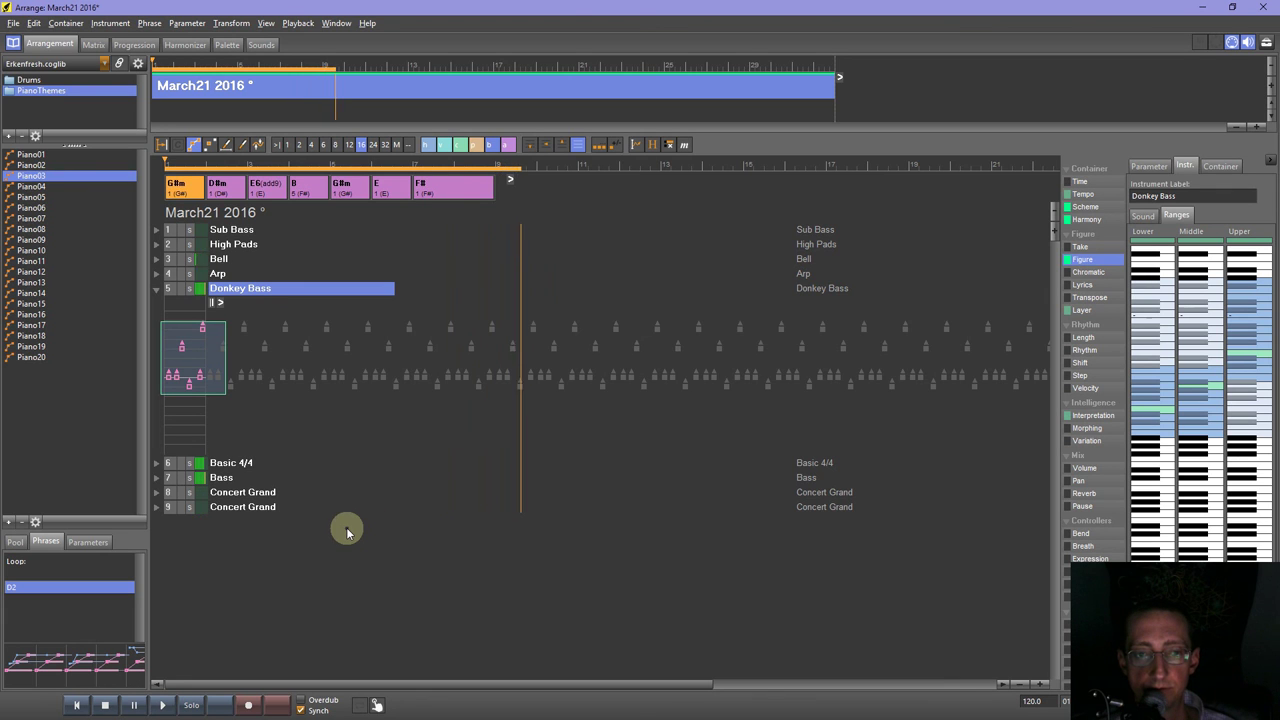
Audition the two Concert Grand tracks during playback, soloing the first one and returning to the full mix.
left_click(172, 492)
left_click(190, 493)
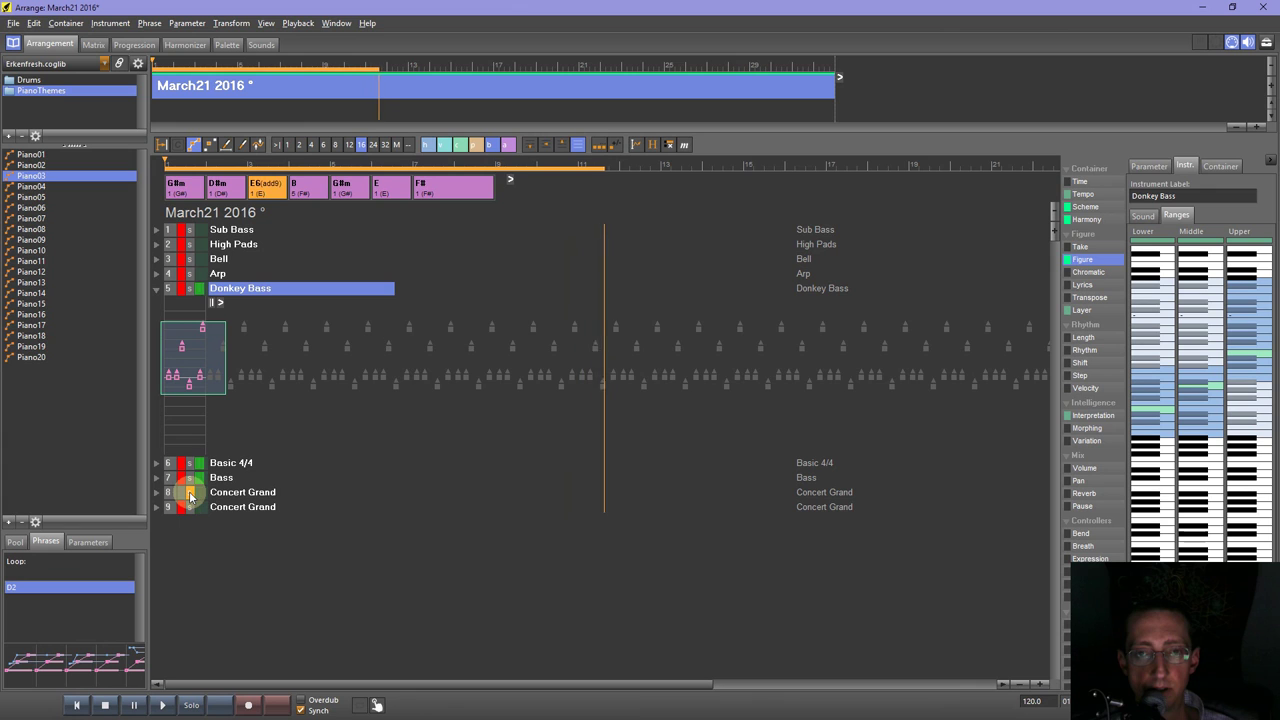
left_click(190, 492)
left_click(171, 507)
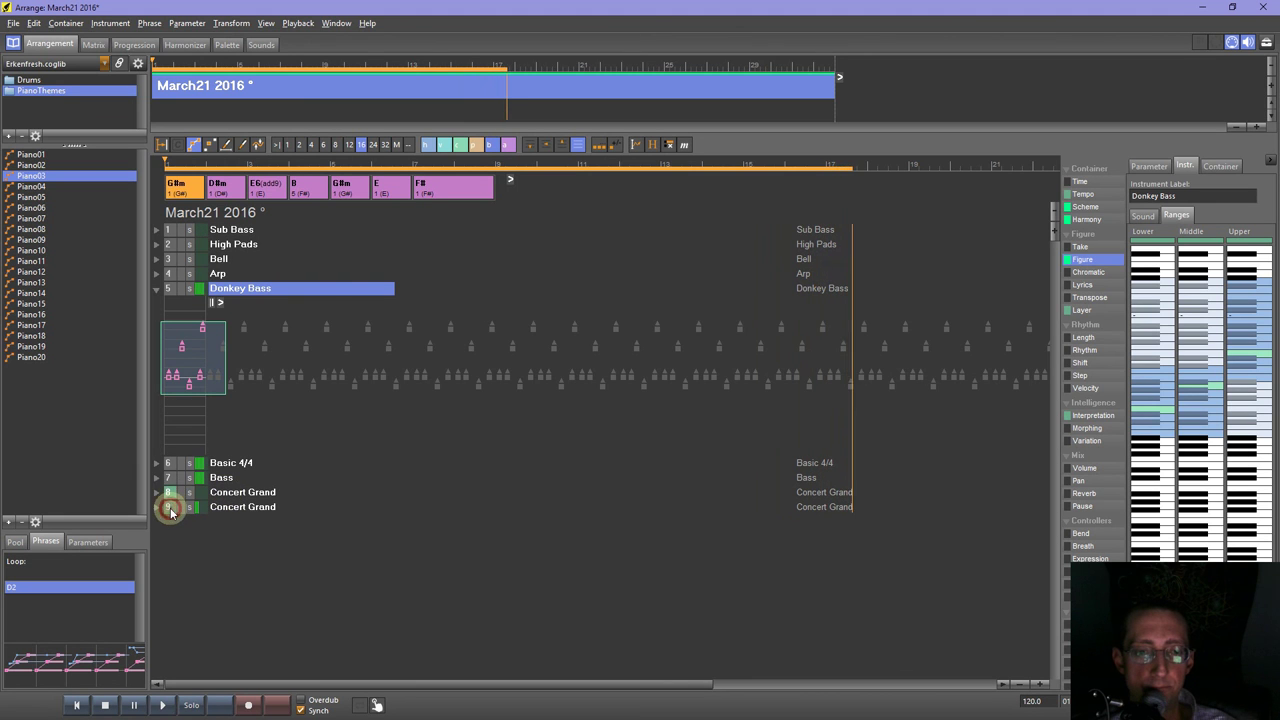
Review the playing ranges of the Bass and Basic 4/4 tracks, and collapse the Donkey Bass track.
left_click(238, 507)
left_click(224, 477)
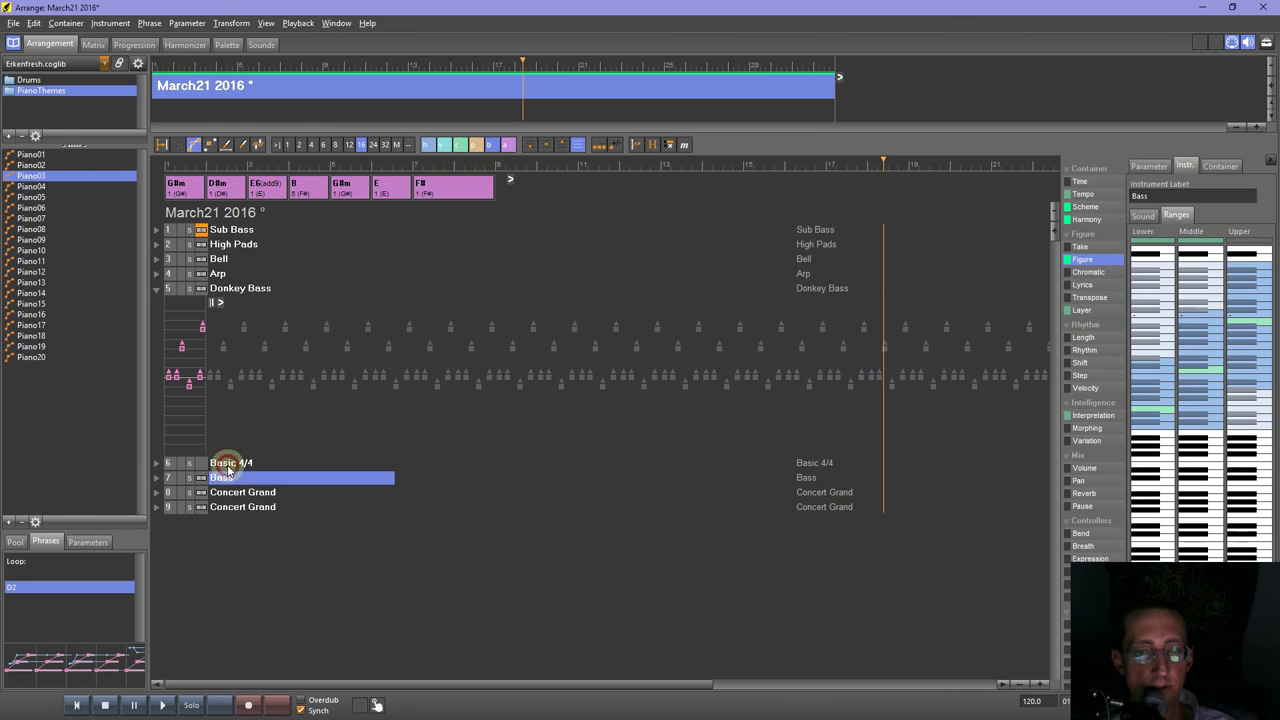
left_click(224, 462)
left_click(156, 288)
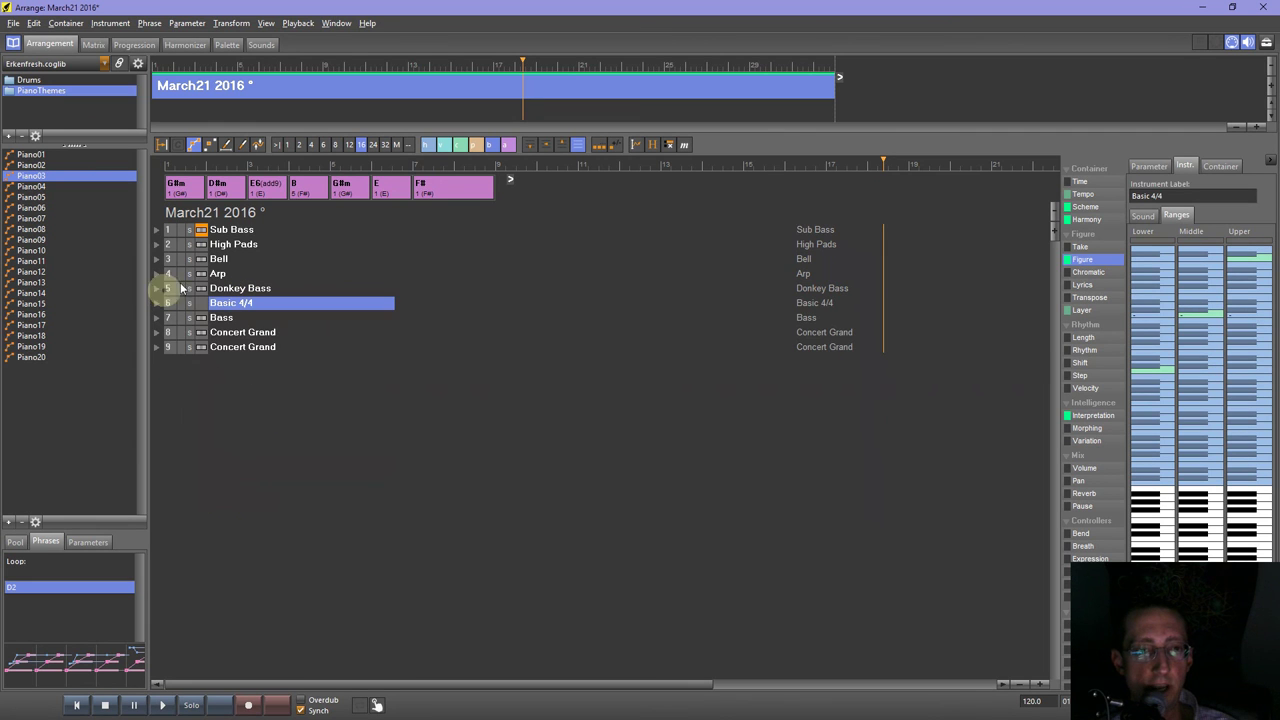
Add a new track below the Concert Grand tracks, and assign the Kontakt sound Soprano Latin Phrases to it.
double_click(228, 378)
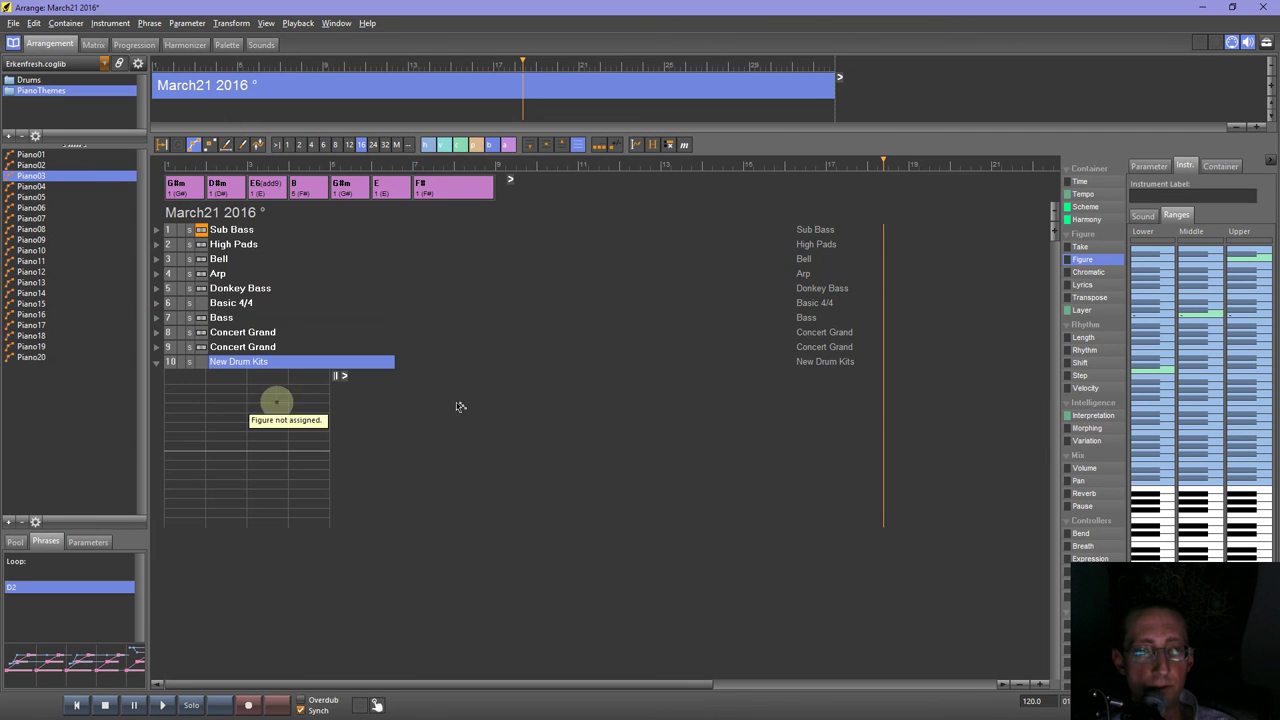
left_click(1142, 215)
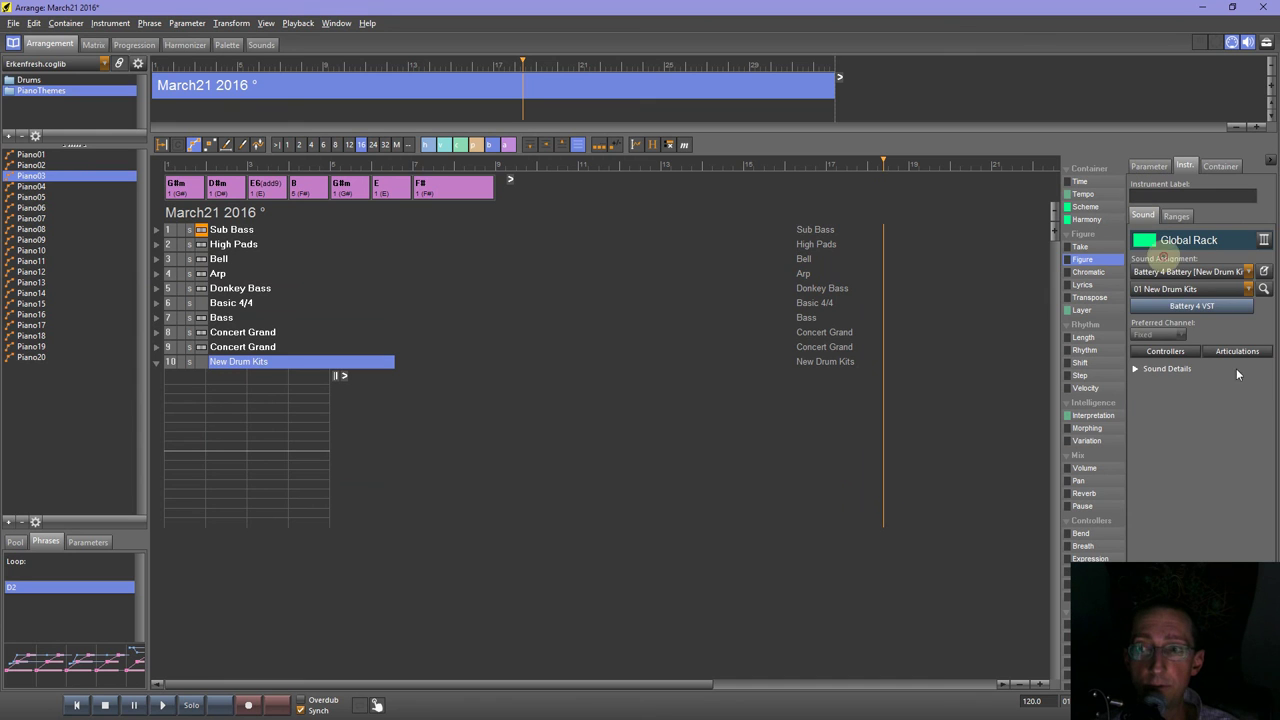
left_click(1263, 288)
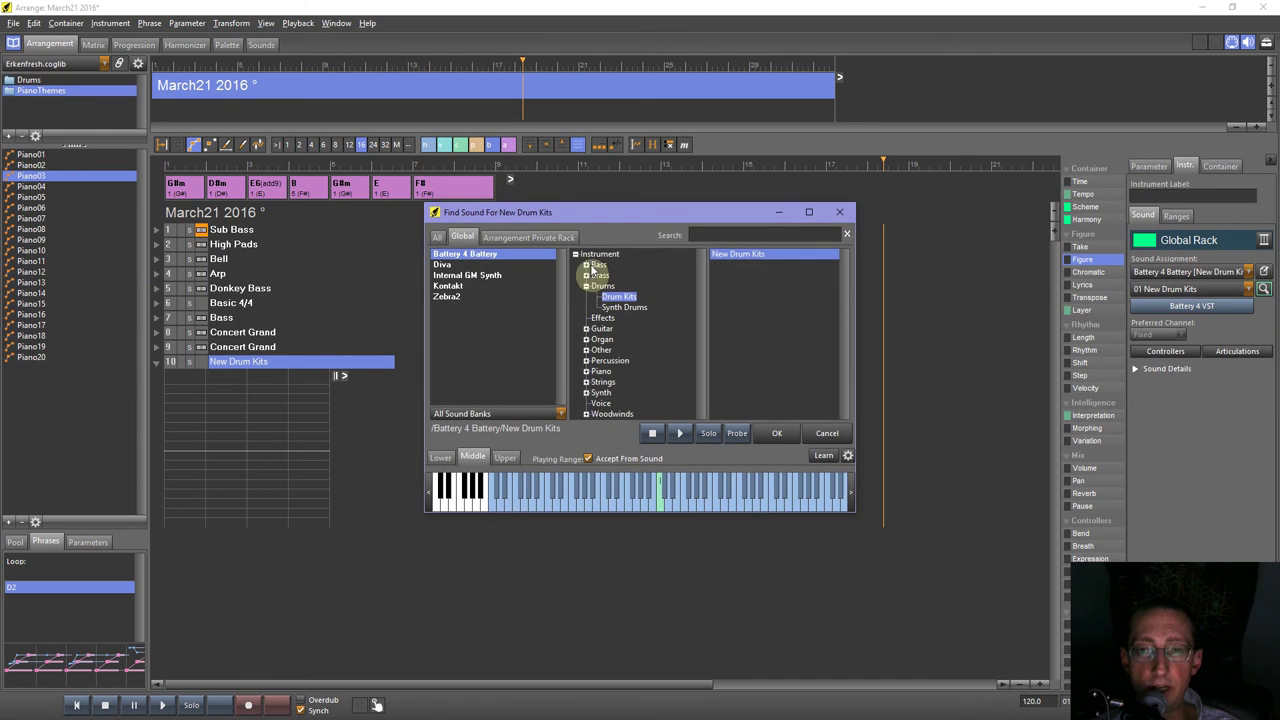
left_click(448, 286)
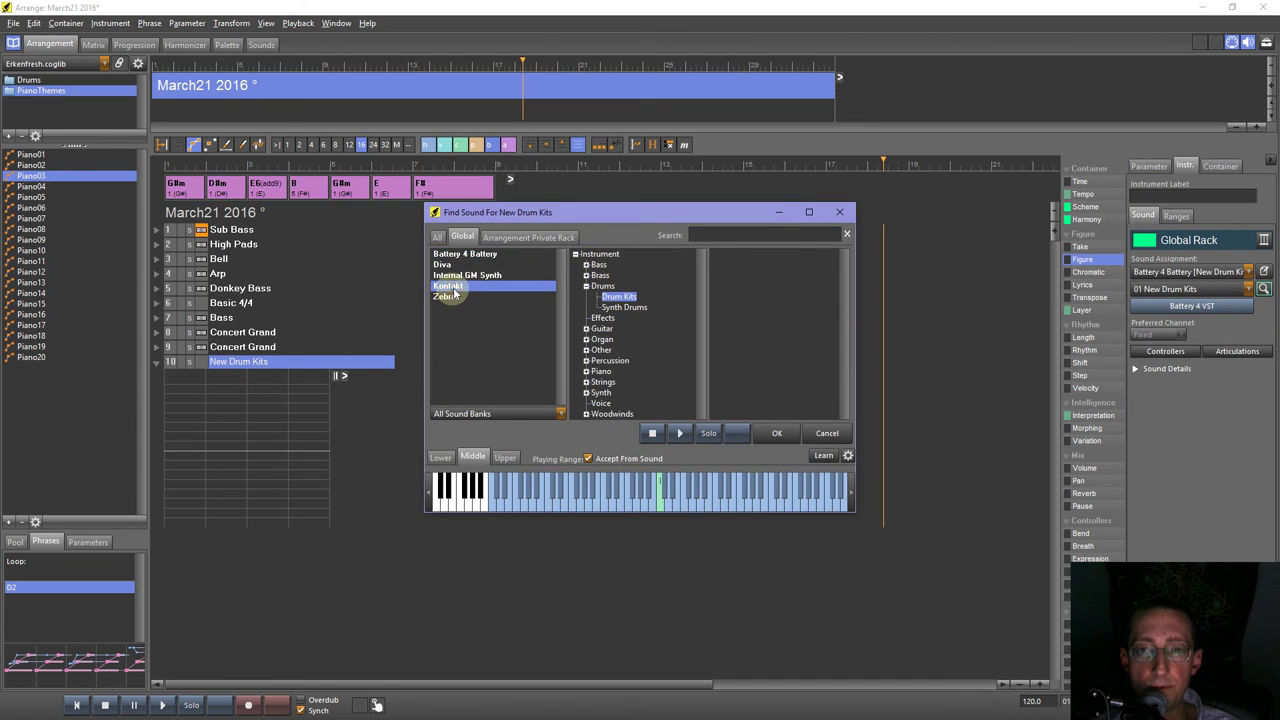
left_click(597, 256)
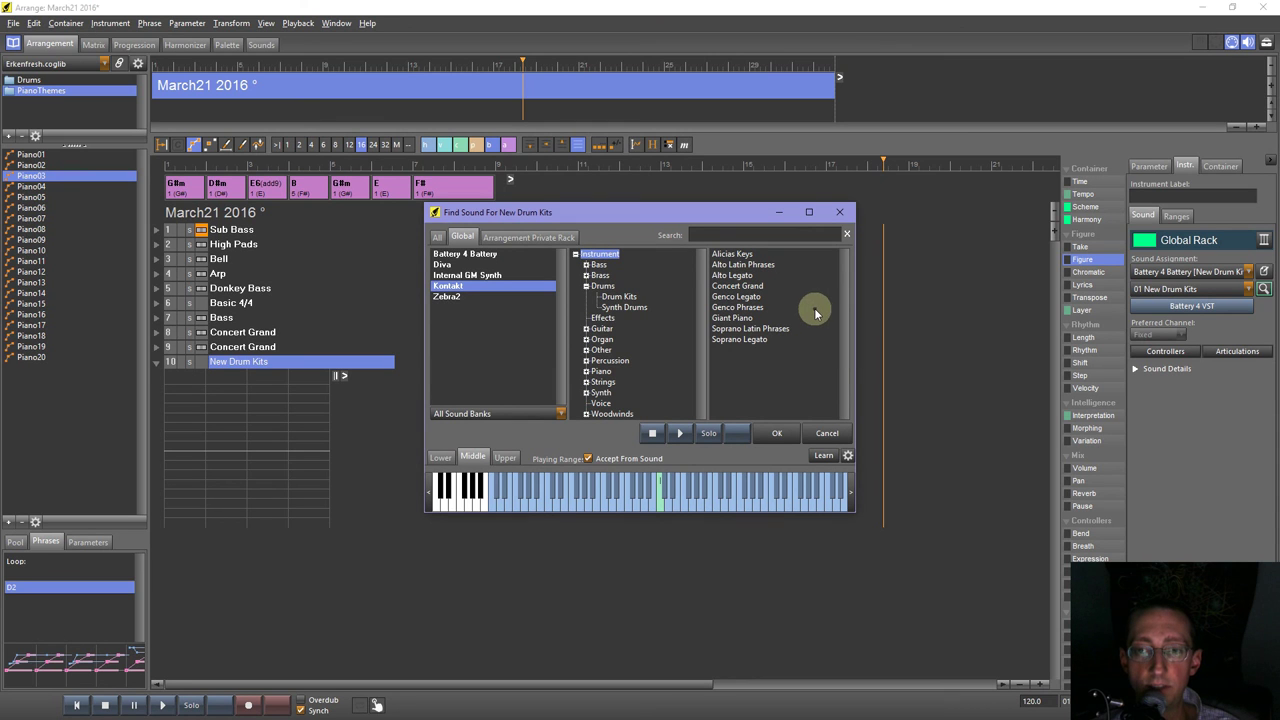
double_click(745, 330)
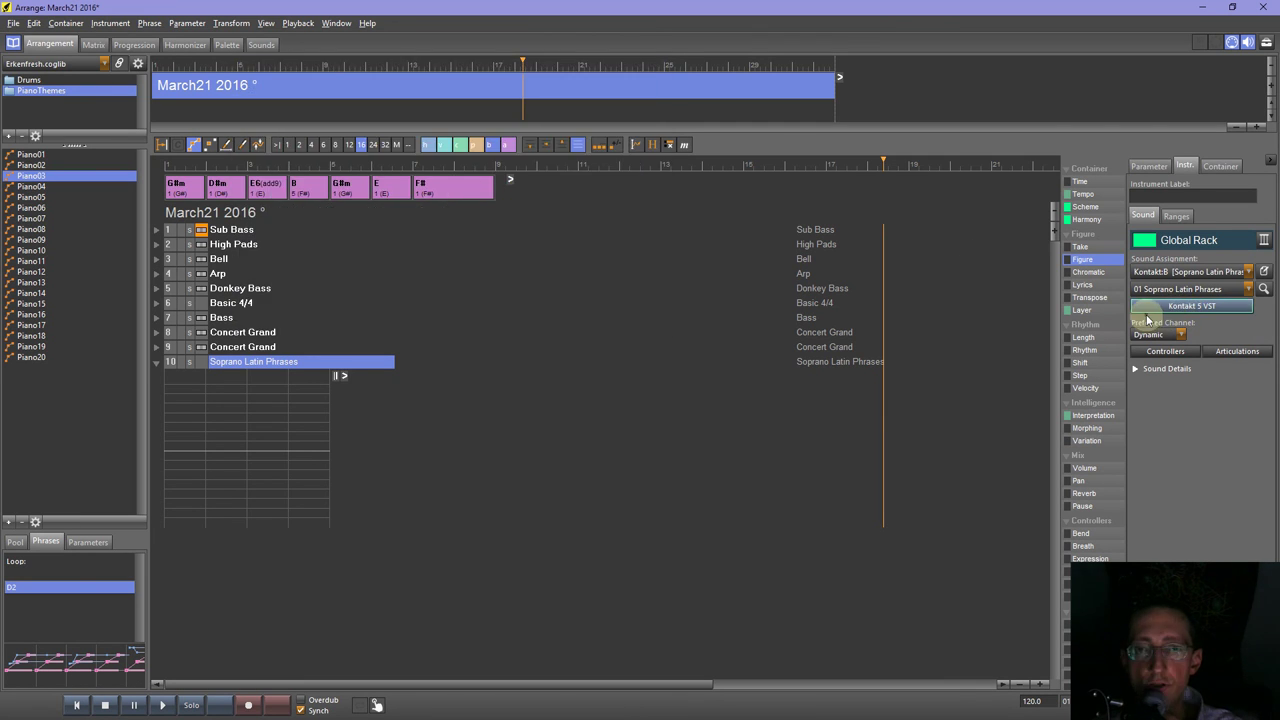
Open the new track's Kontakt plug-in, show the Soprano Latin Phrases instrument in edit mode, and examine its list of Latin phrase sets.
left_click(1188, 308)
left_click_drag(462, 69, 456, 195)
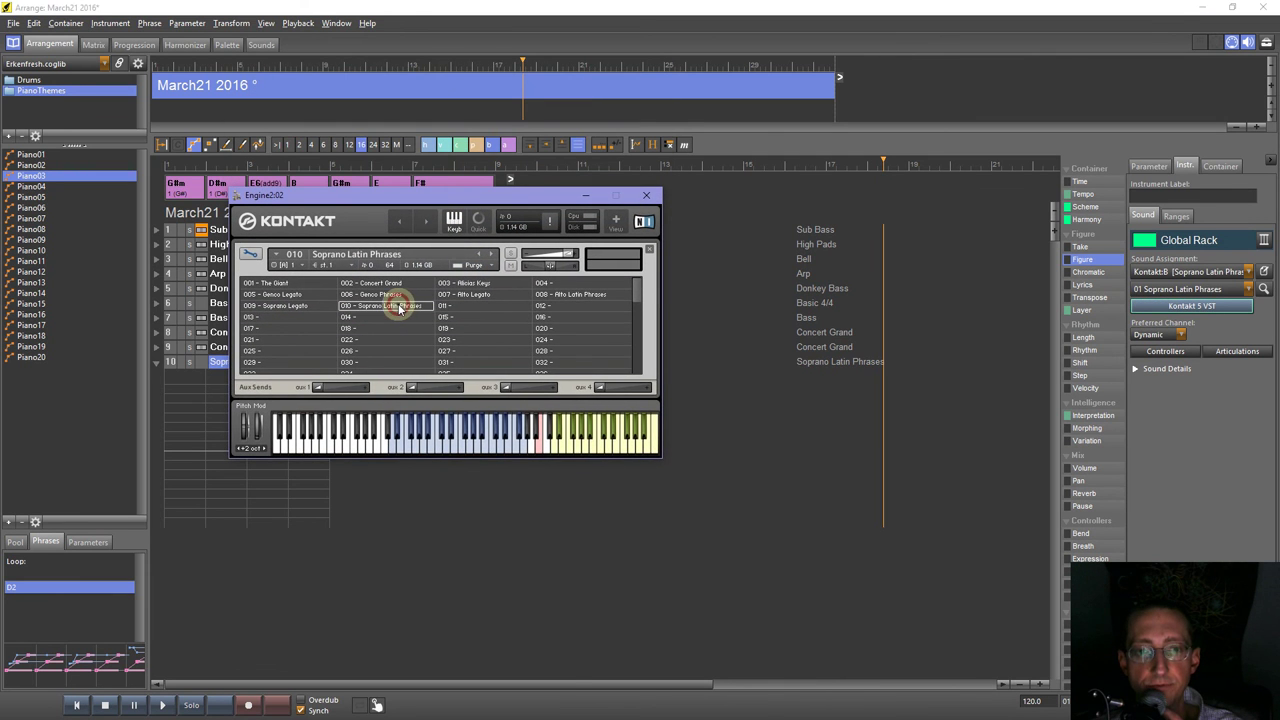
double_click(399, 309)
left_click_drag(663, 194, 677, 56)
left_click(766, 213)
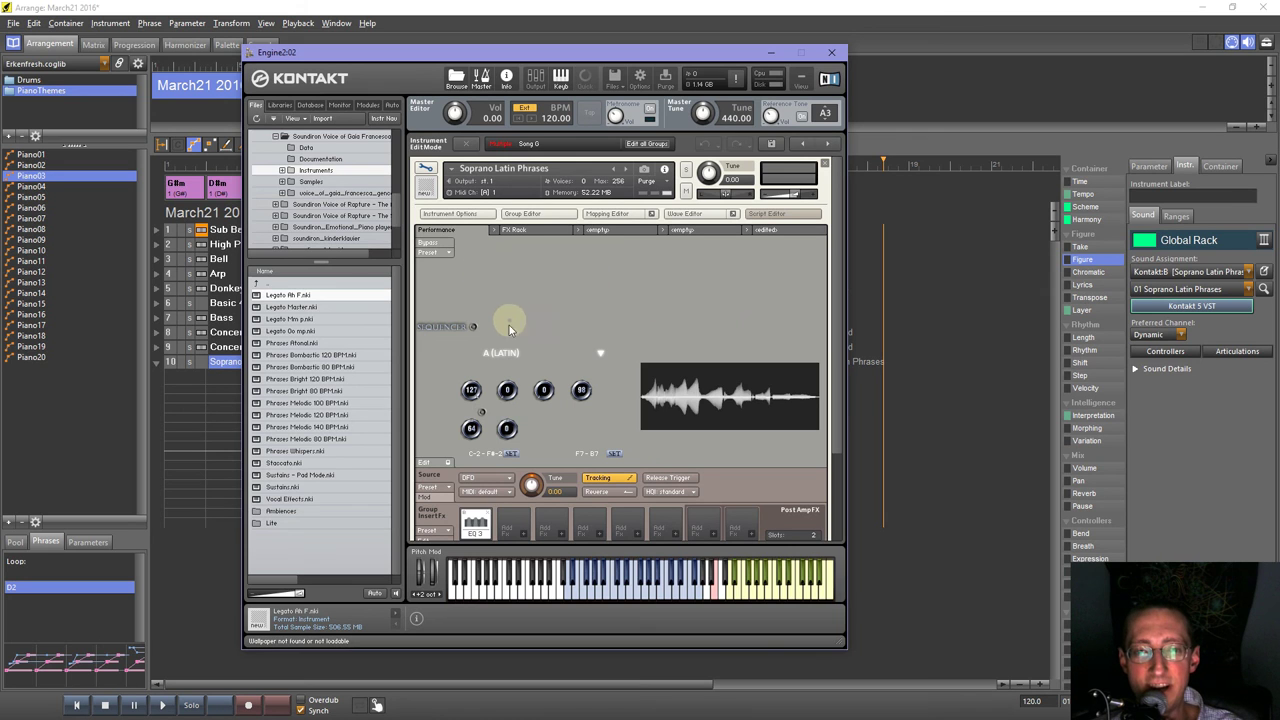
left_click(600, 354)
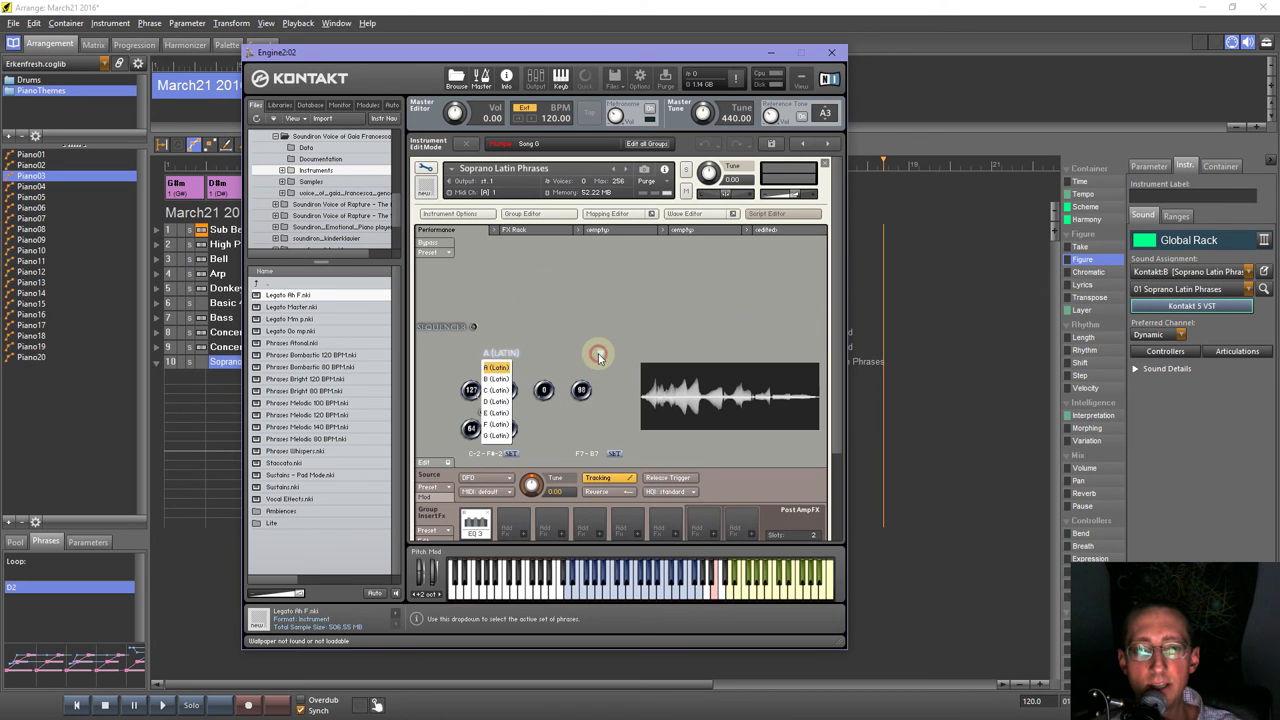
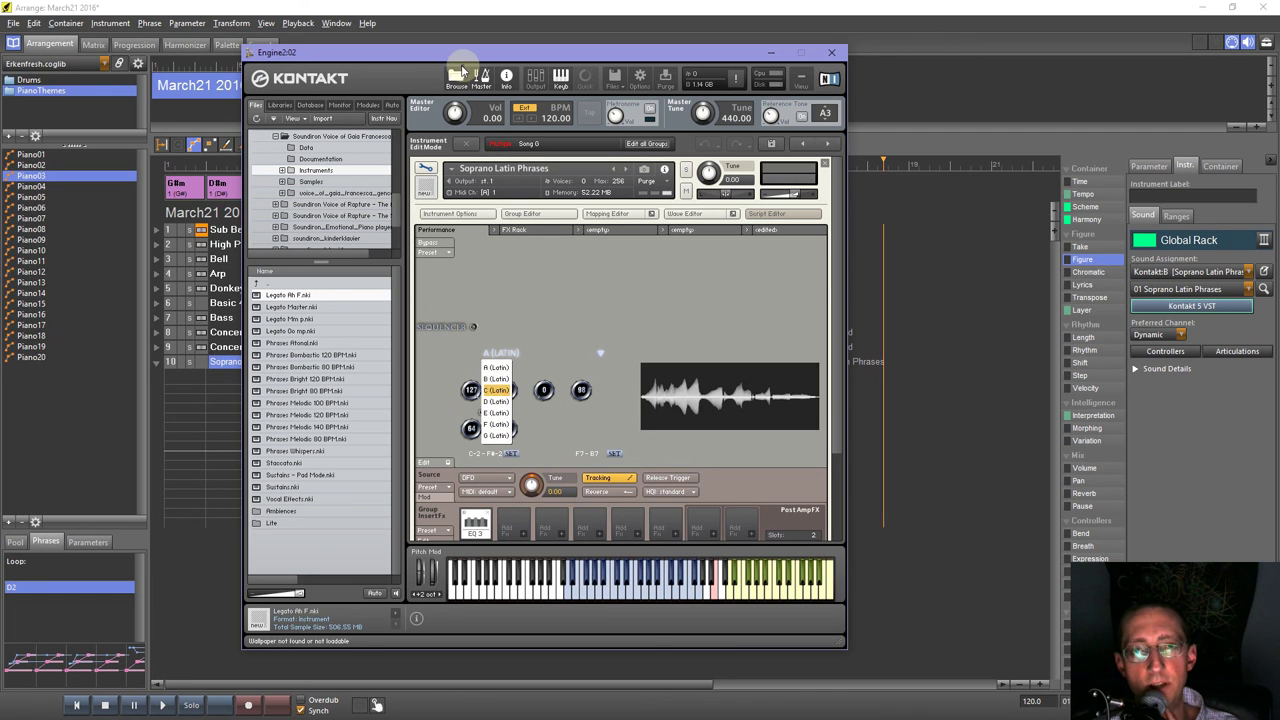
left_click_drag(457, 53, 497, 60)
Replace the new track's sound with the Kontakt sound Alto Latin Phrases.
left_click(1262, 289)
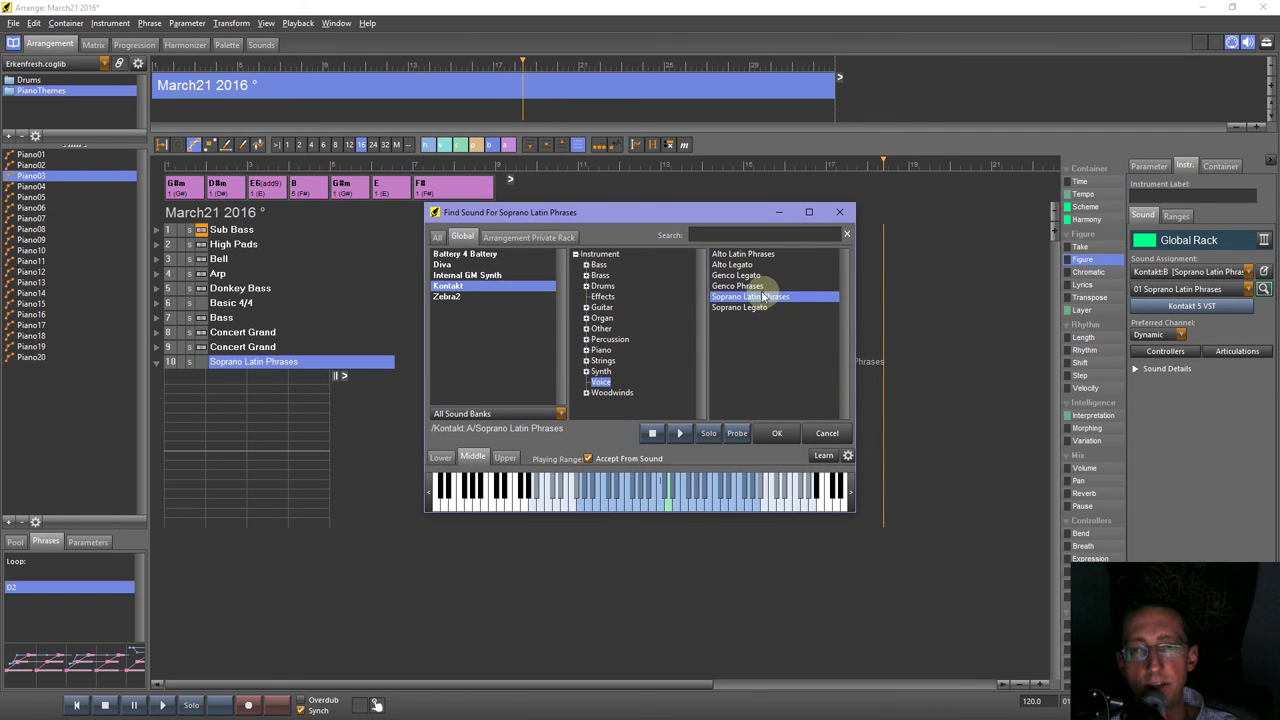
left_click(742, 265)
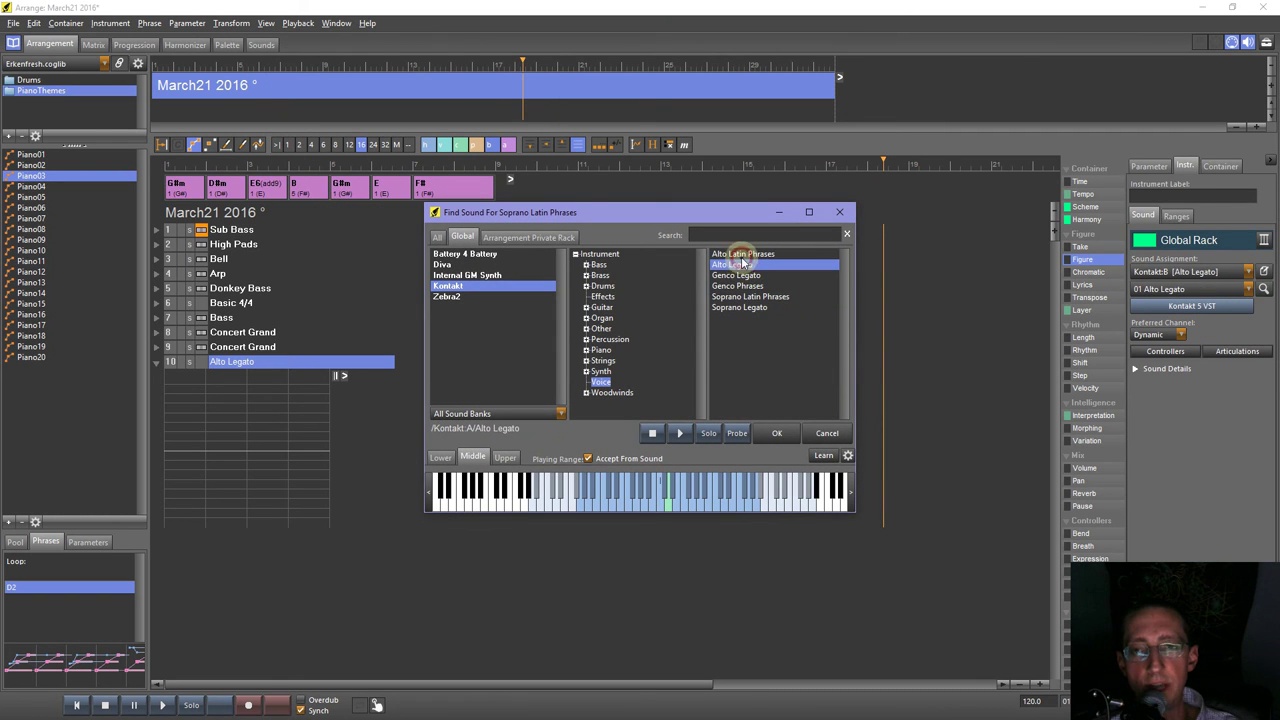
double_click(742, 254)
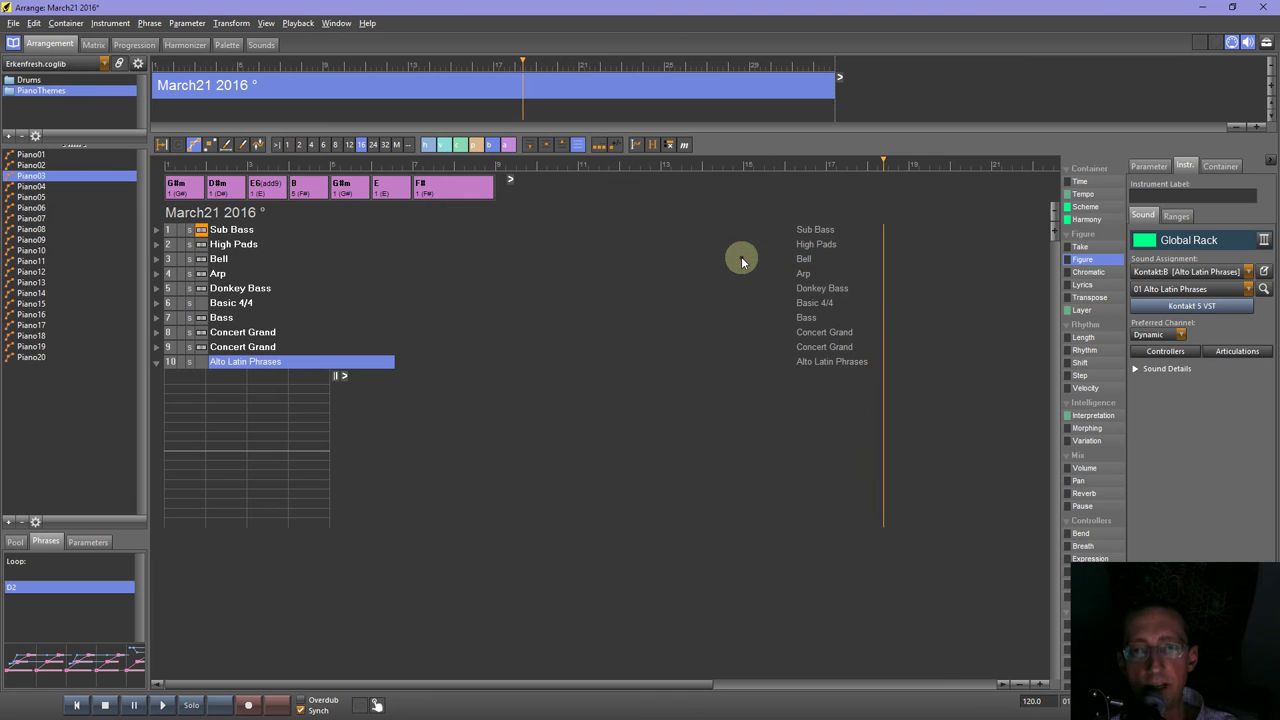
left_click(1263, 289)
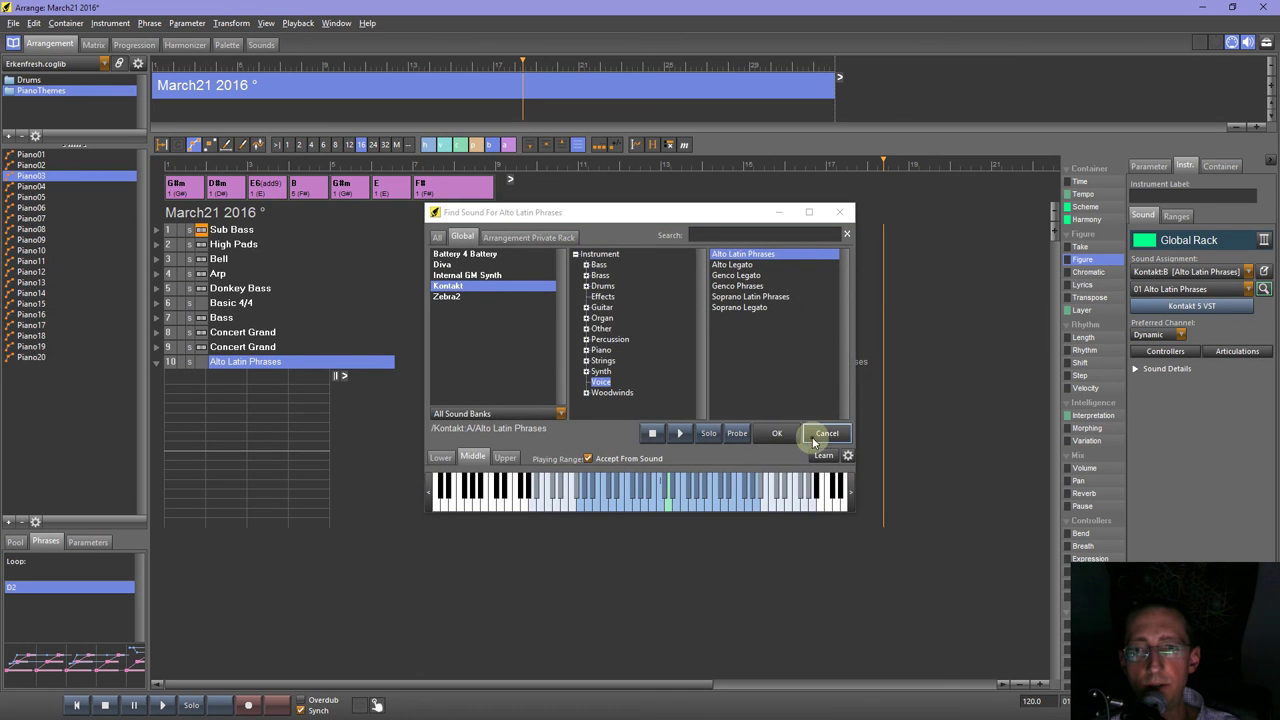
left_click(777, 433)
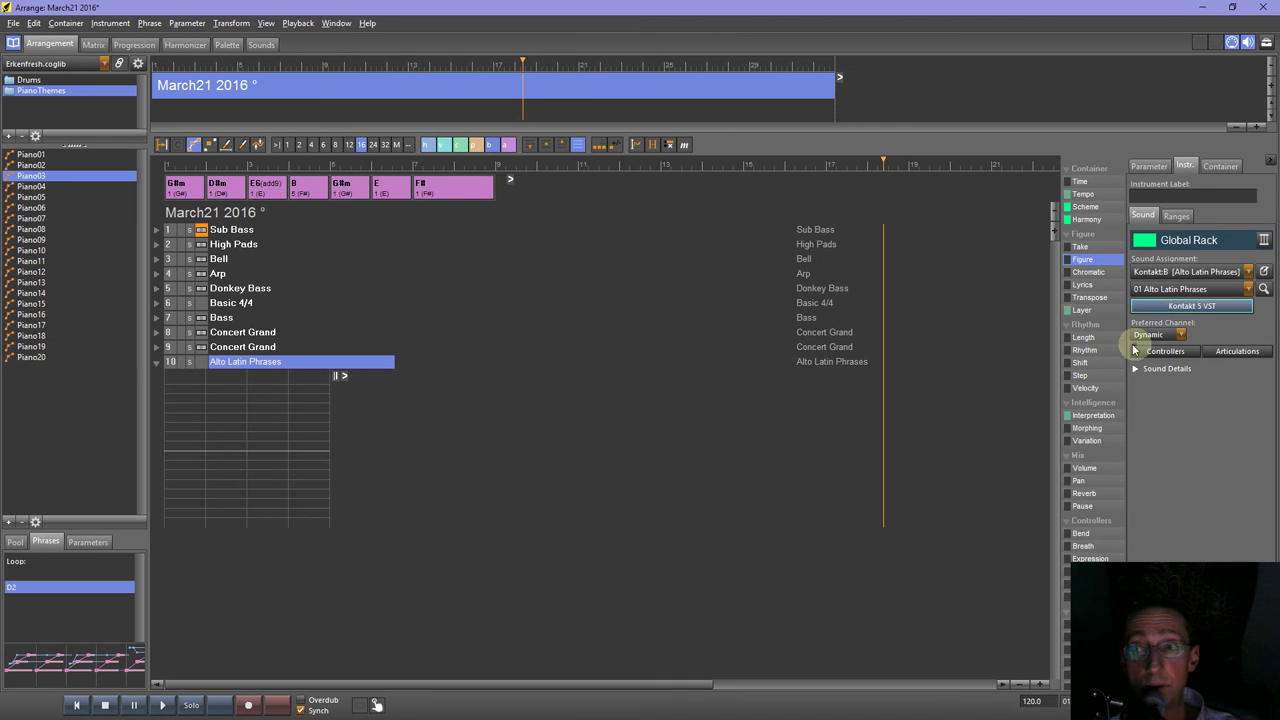
Open the Kontakt plug-in for the Alto Latin Phrases track and check the displayed instrument's list of phrase sets.
left_click(1190, 306)
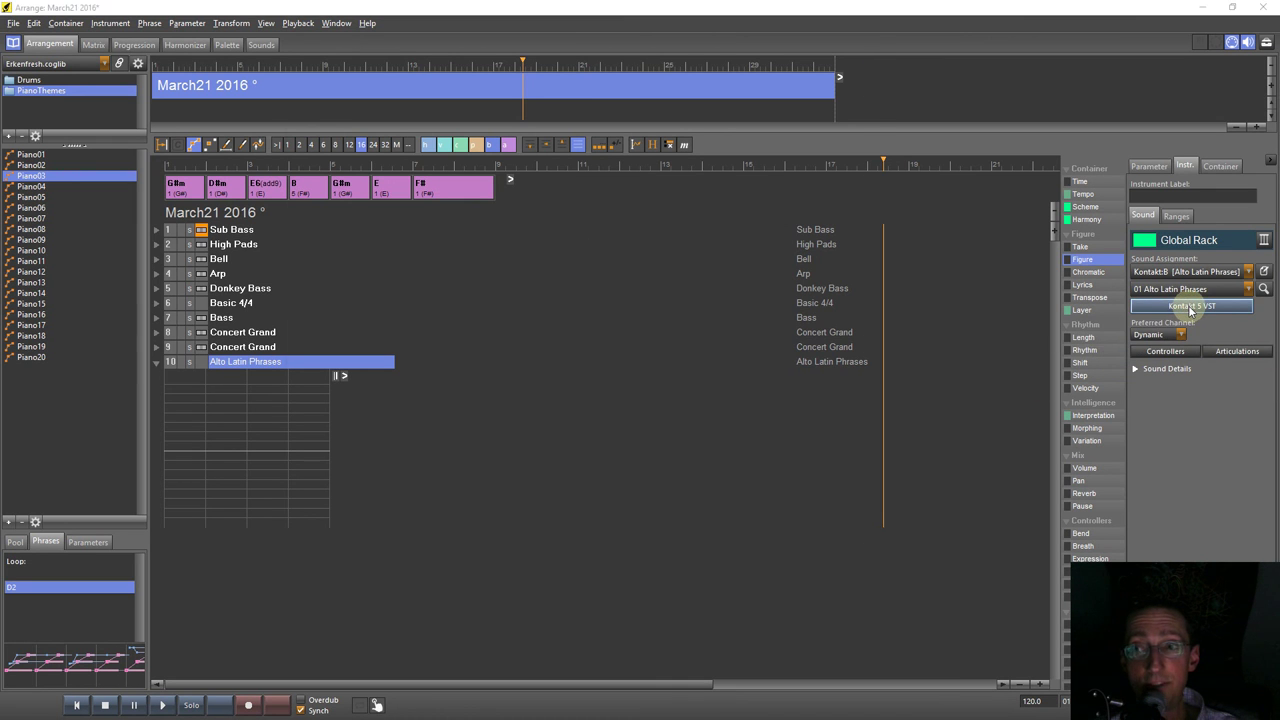
left_click(626, 356)
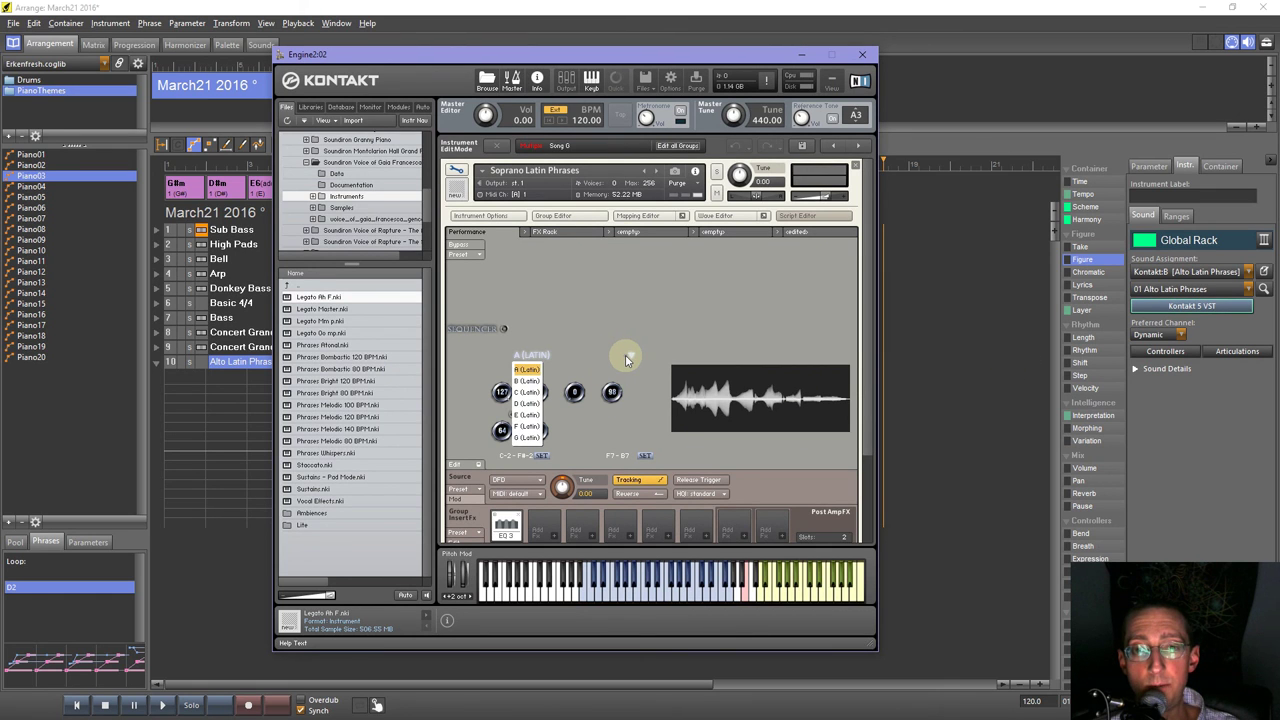
left_click(625, 355)
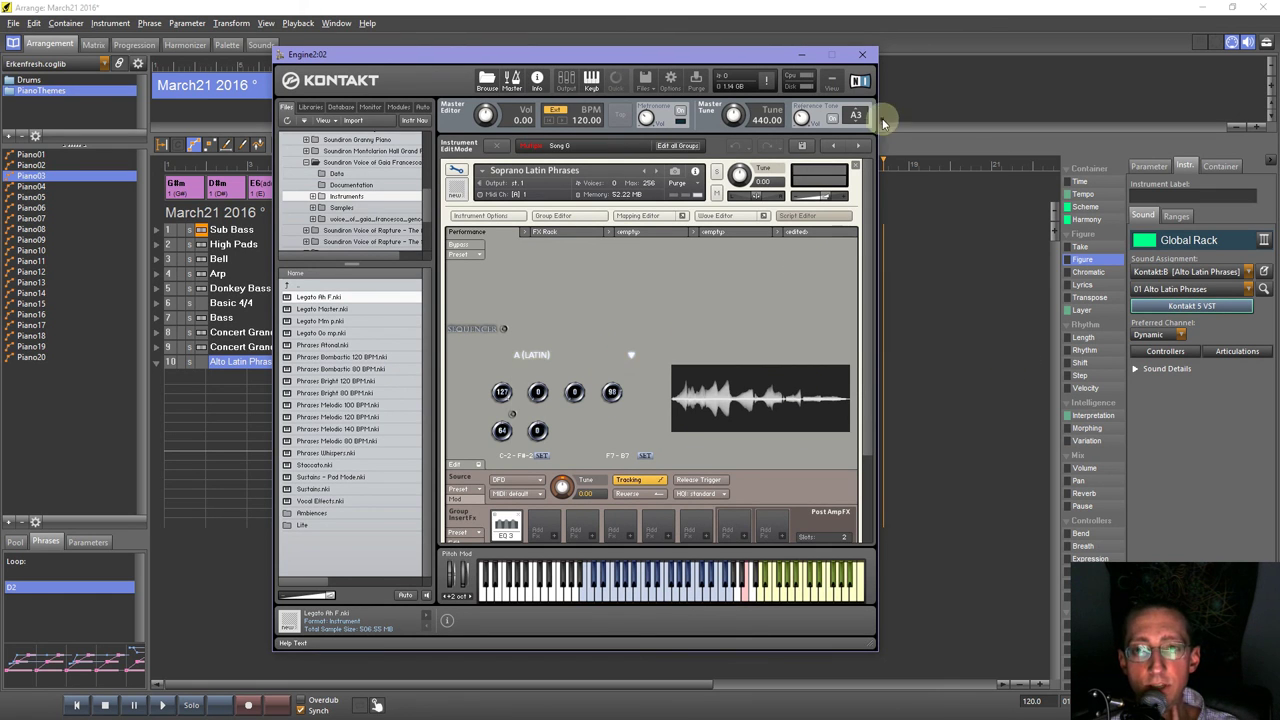
Replace track 10's sound with the Kontakt voice sound Genco Phrases.
left_click(1248, 289)
left_click(1248, 289)
left_click(1263, 289)
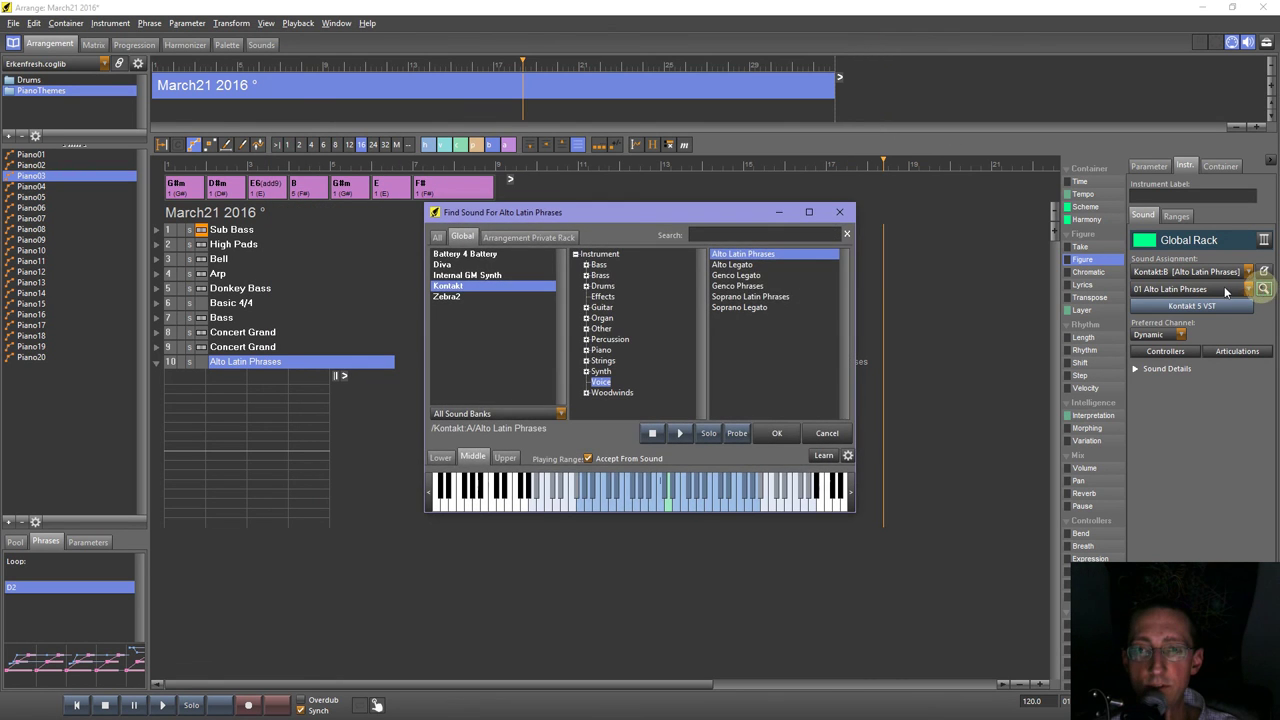
double_click(740, 287)
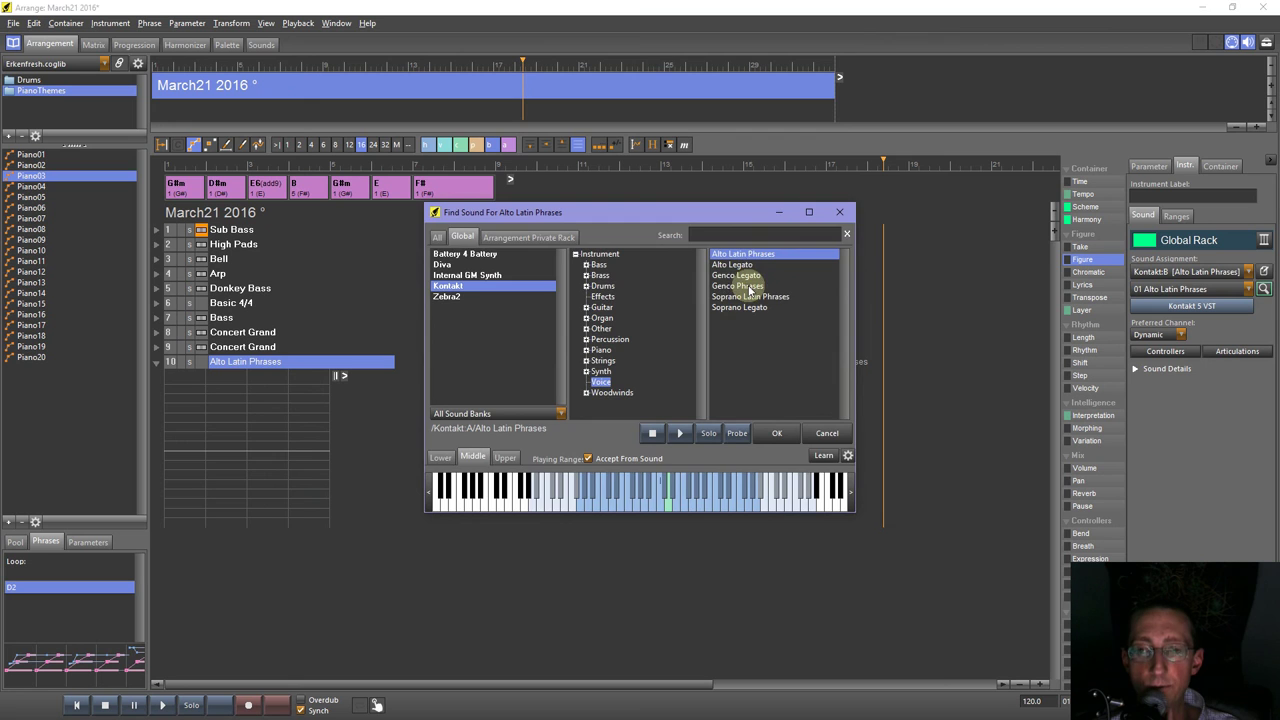
Reopen Kontakt from the Genco Phrases track and examine the displayed instrument's phrase set list and editor sections.
left_click(1200, 311)
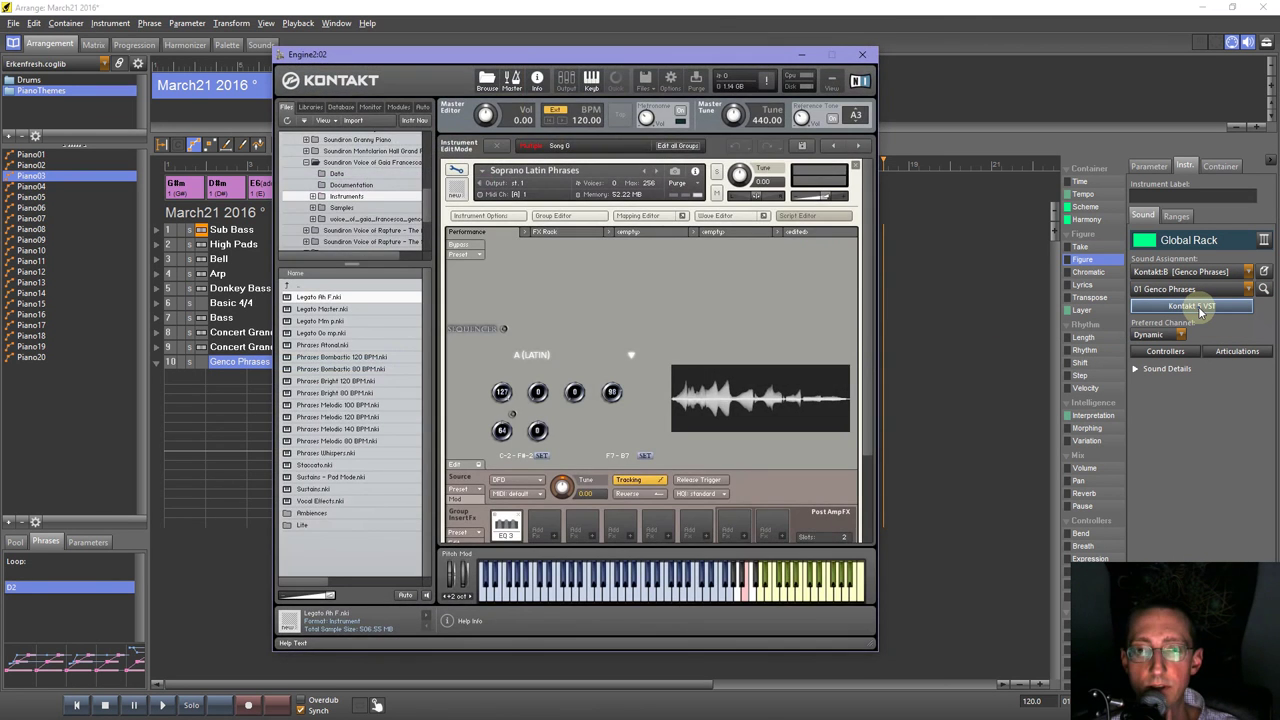
left_click(625, 356)
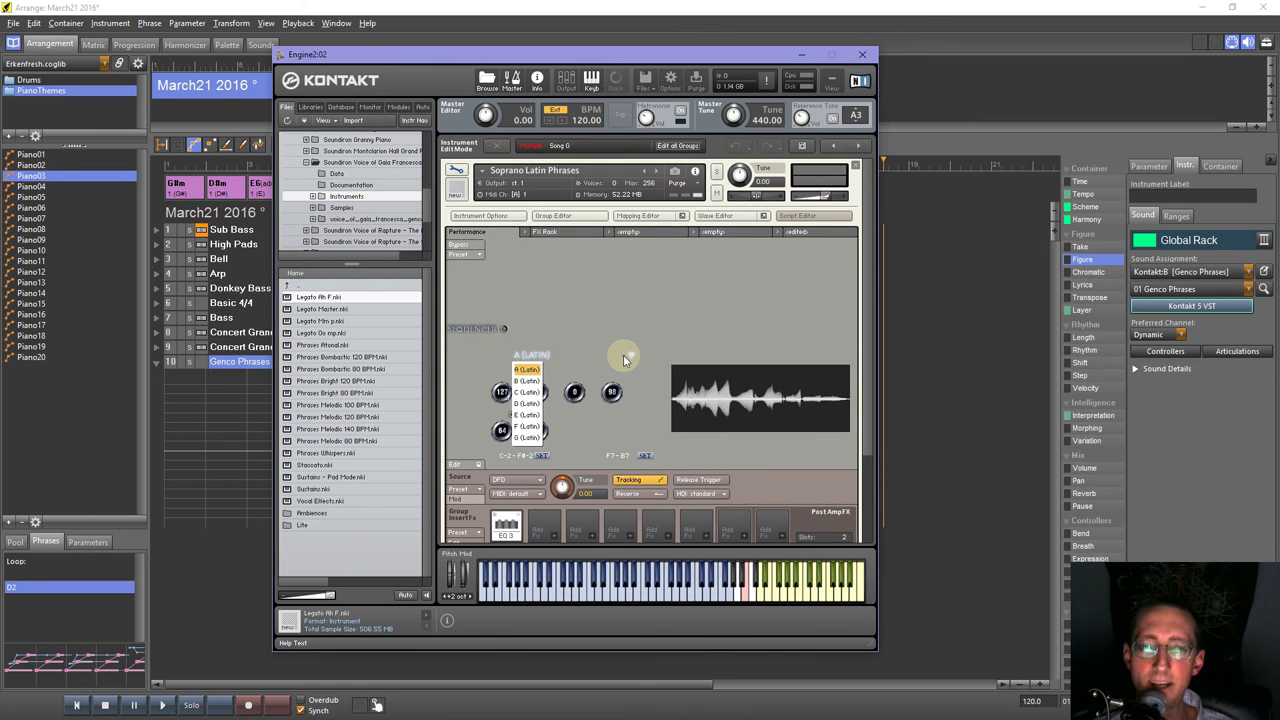
left_click(625, 356)
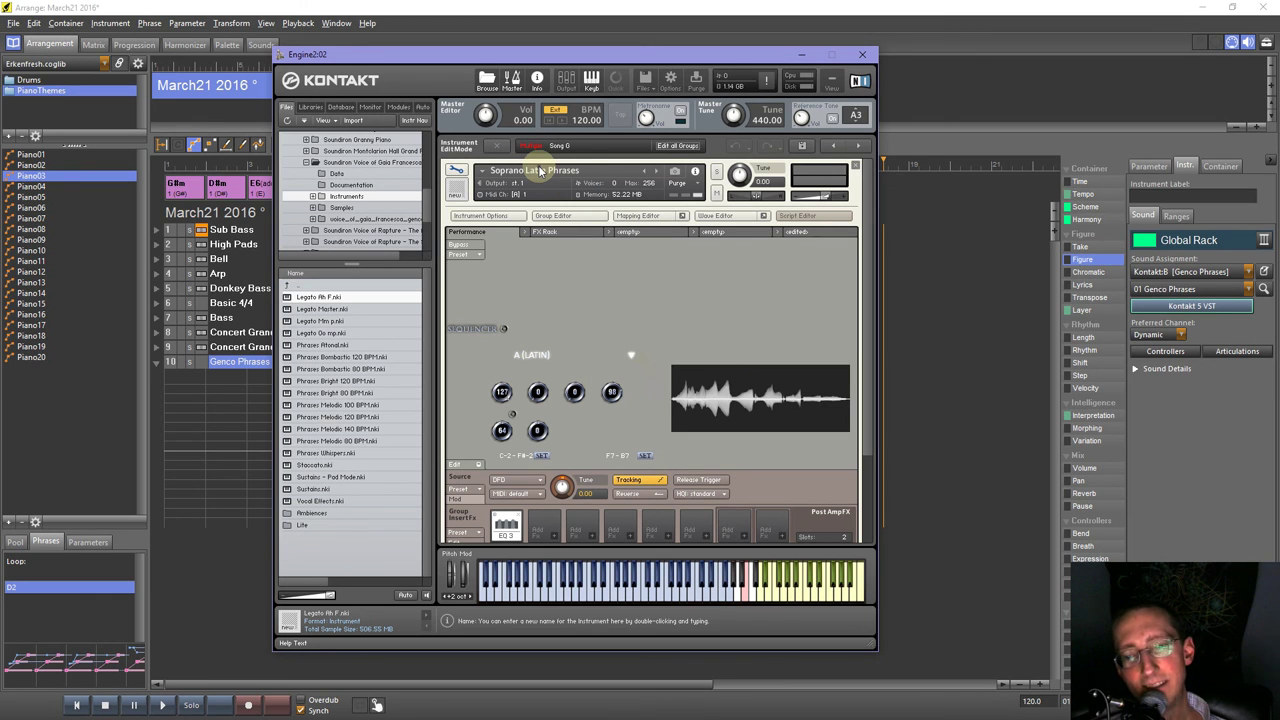
scroll(619, 325, "down", 3)
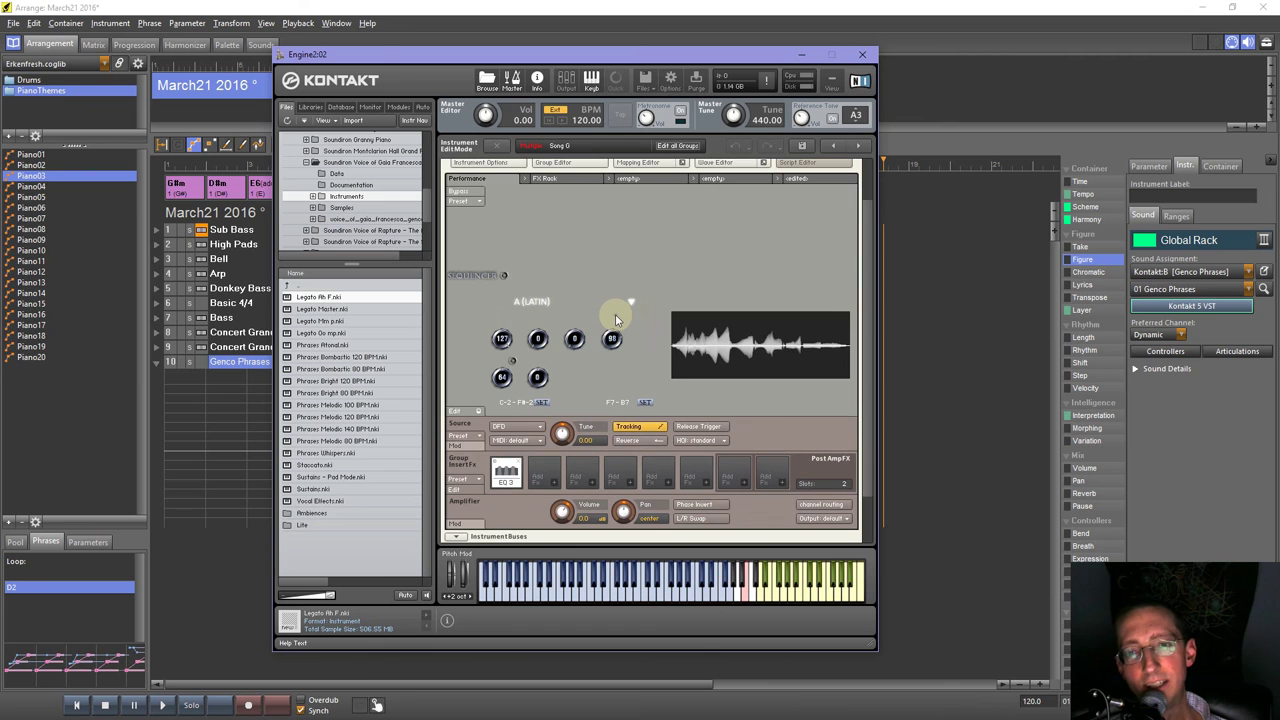
scroll(611, 311, "down", 2)
scroll(620, 280, "up", 3)
scroll(746, 271, "up", 2)
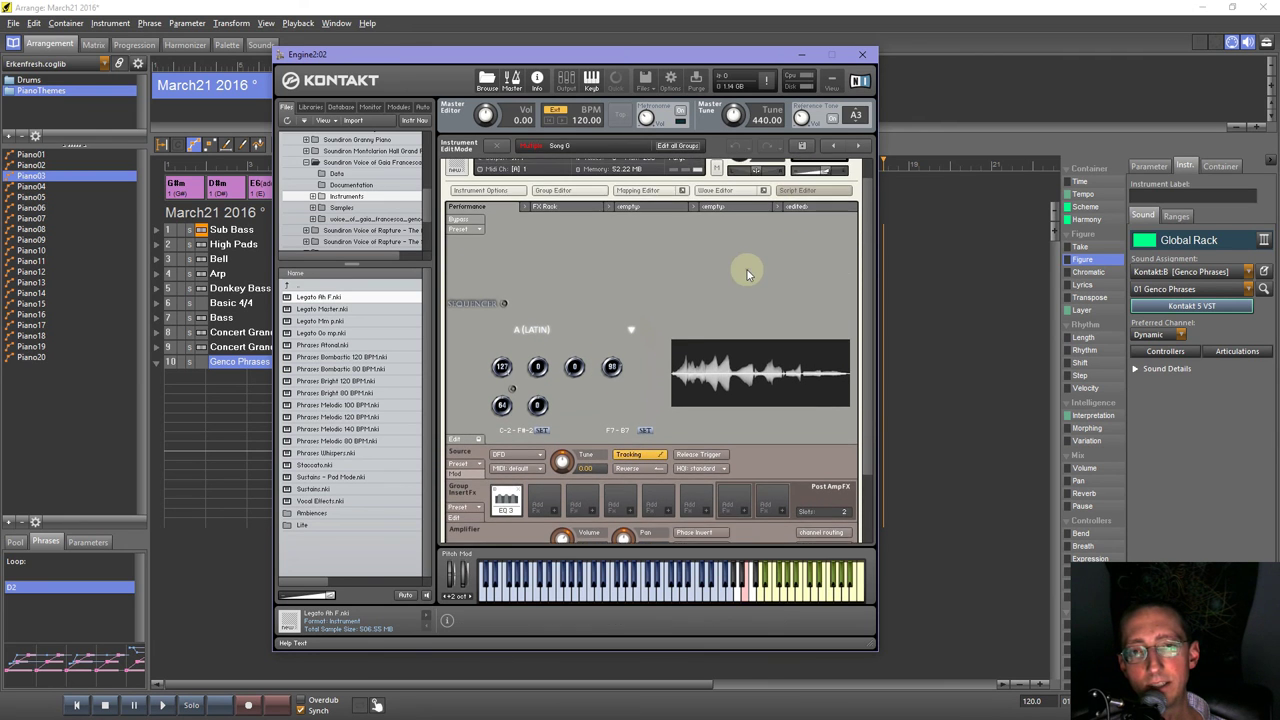
Leave the Soprano instrument's edit mode, open Genco Phrases from the instrument bank for editing, and show its script editor.
left_click(456, 171)
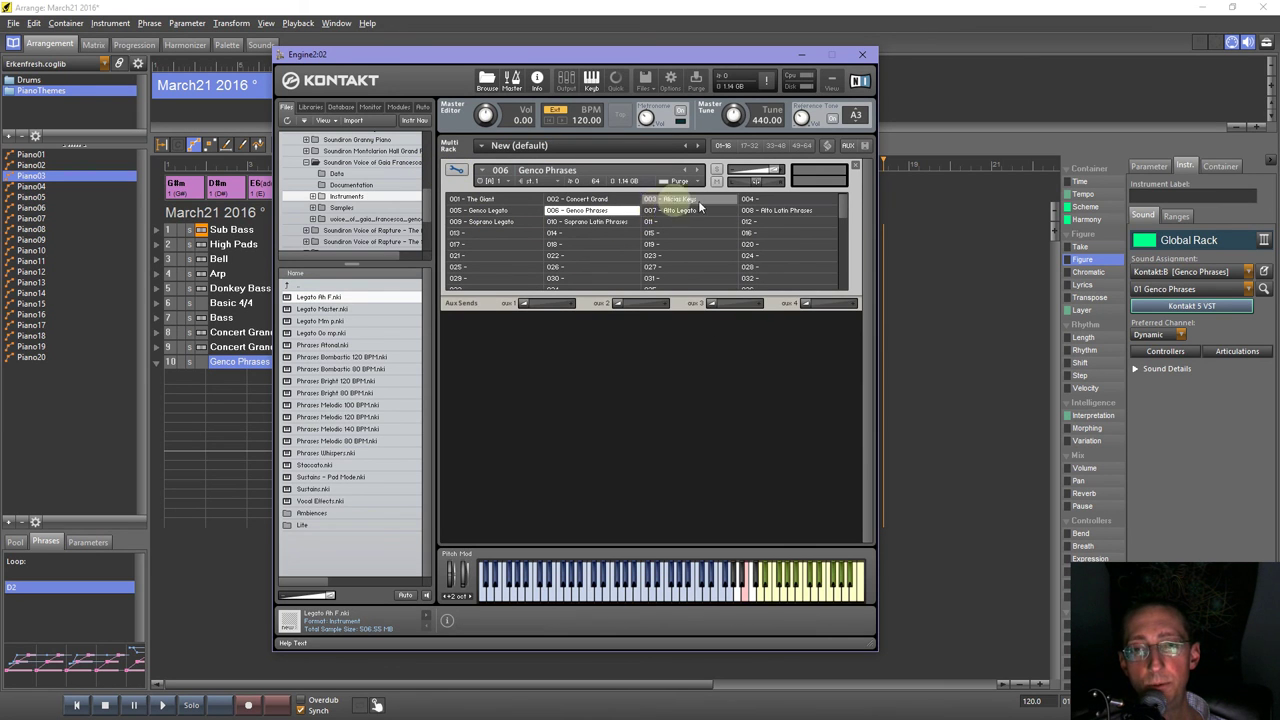
double_click(603, 212)
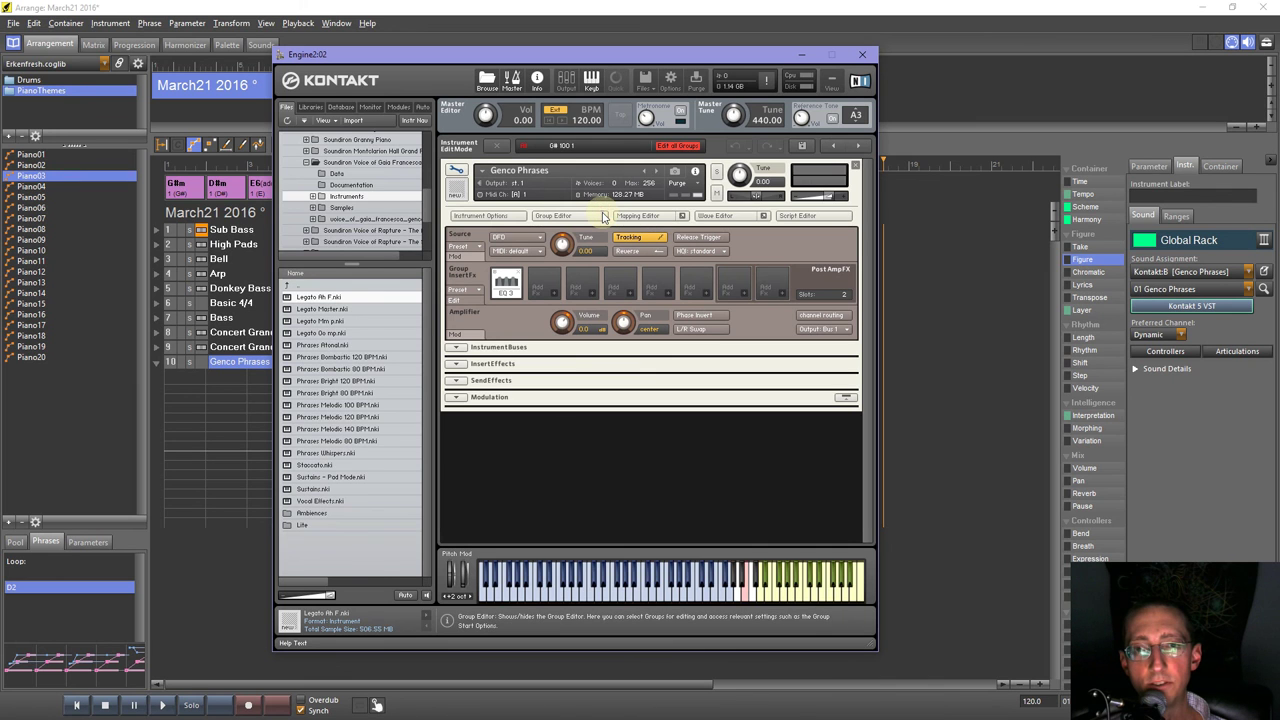
left_click(815, 218)
left_click(815, 219)
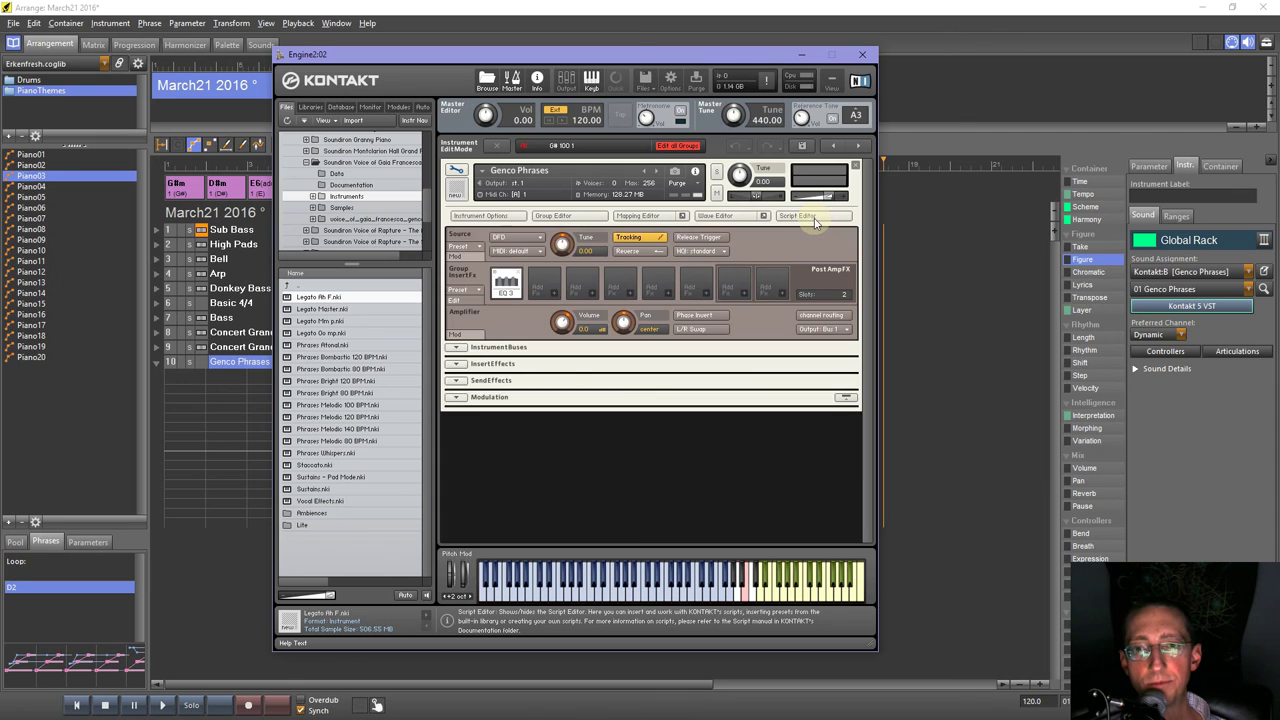
left_click(815, 220)
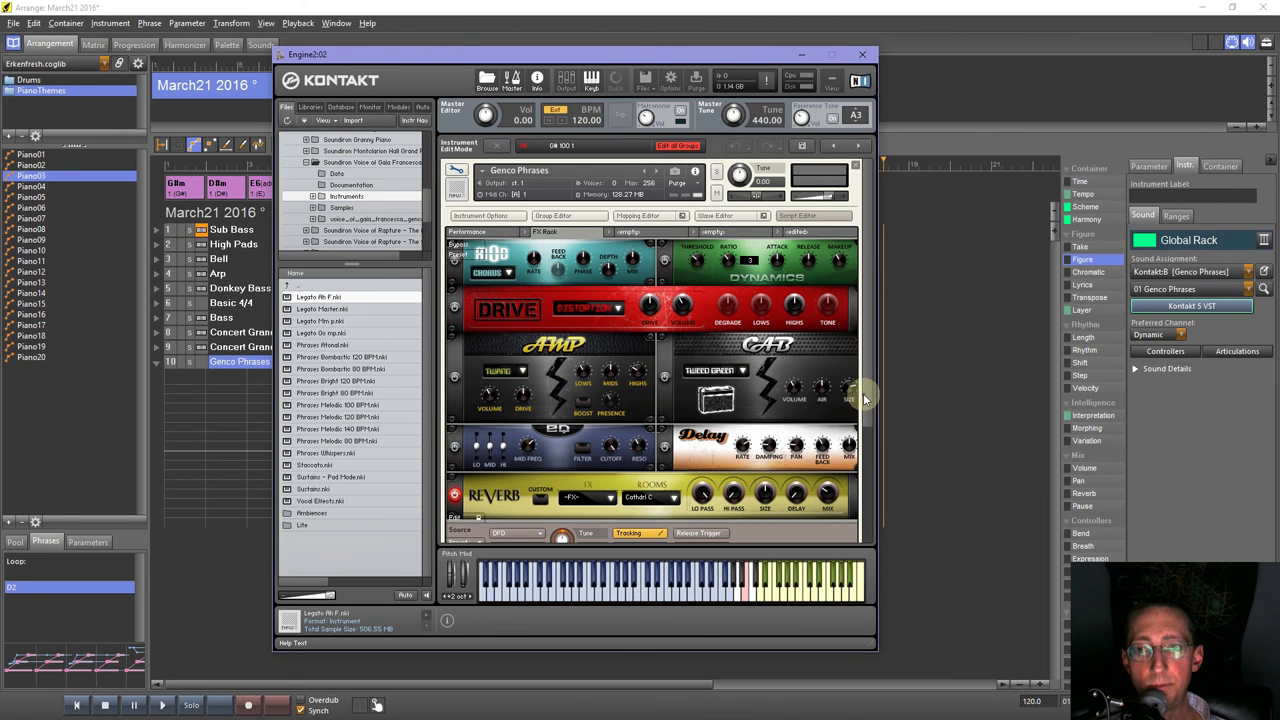
Set the phrase set on Genco Phrases' Performance page to G#/D# - Melodic - (100 BPM), leave edit mode and close Kontakt.
scroll(865, 432, "down", 2)
scroll(865, 440, "down", 3)
scroll(862, 488, "up", 4)
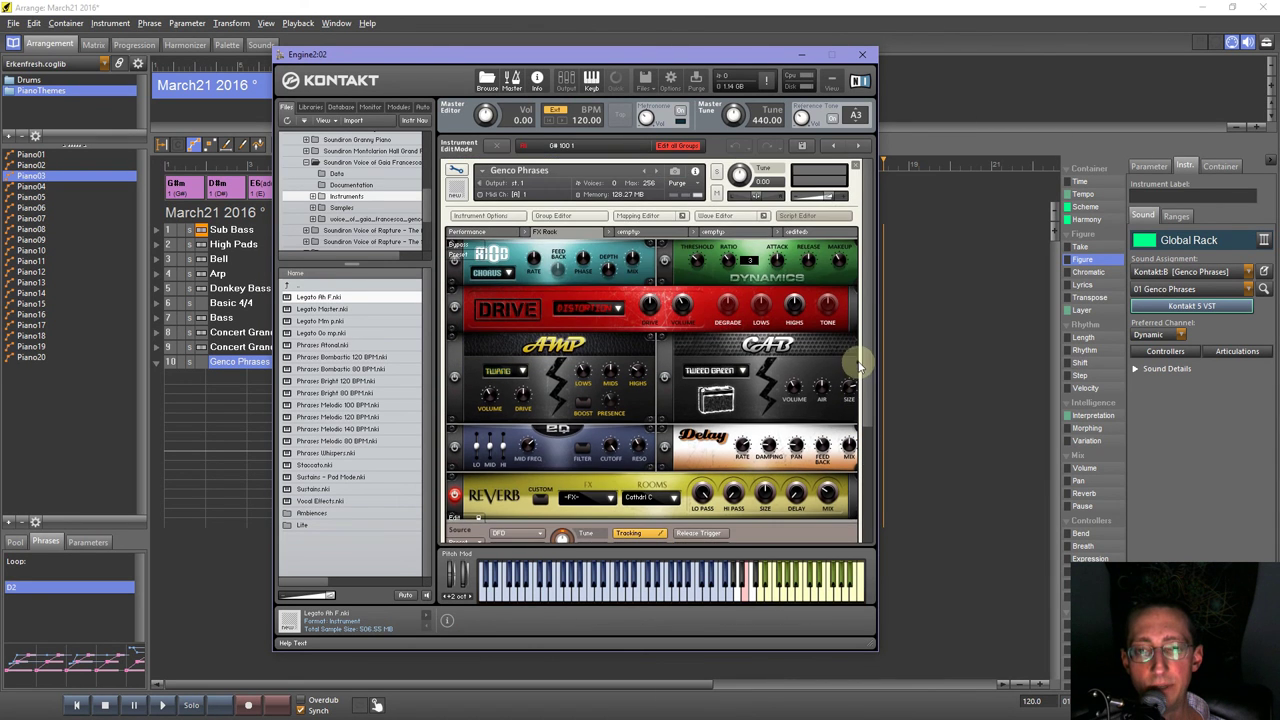
left_click(470, 232)
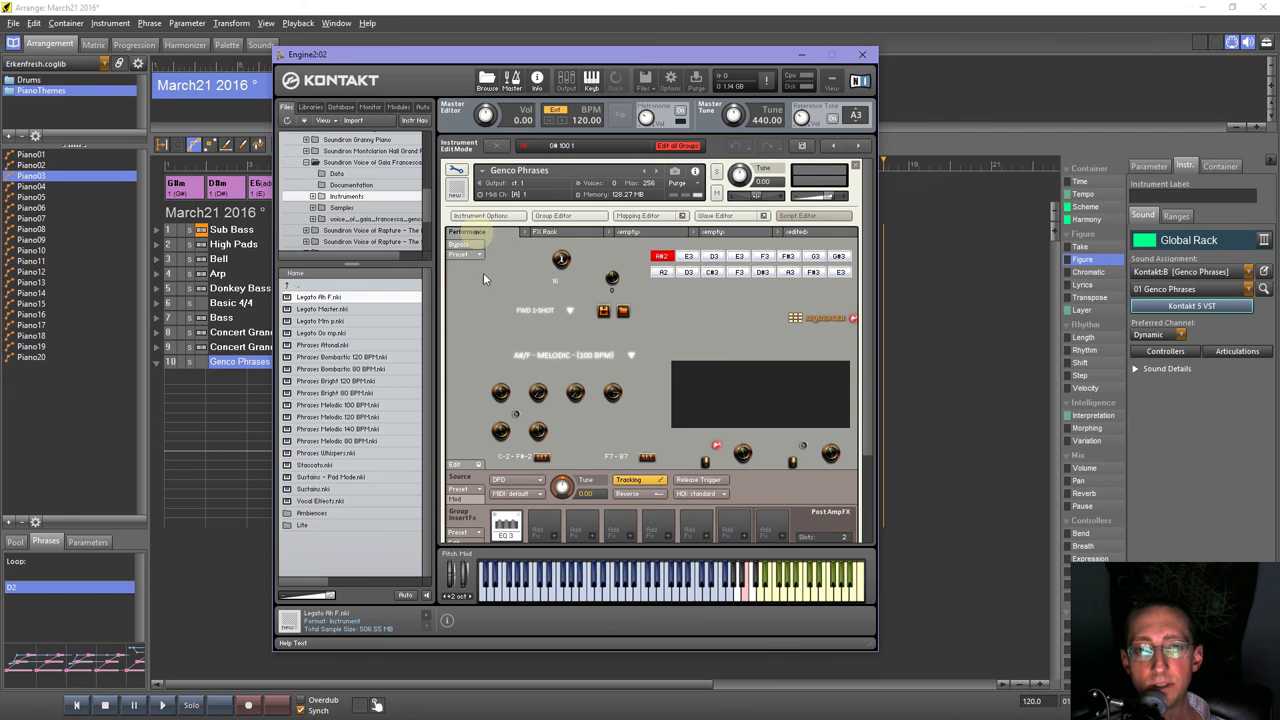
left_click(630, 358)
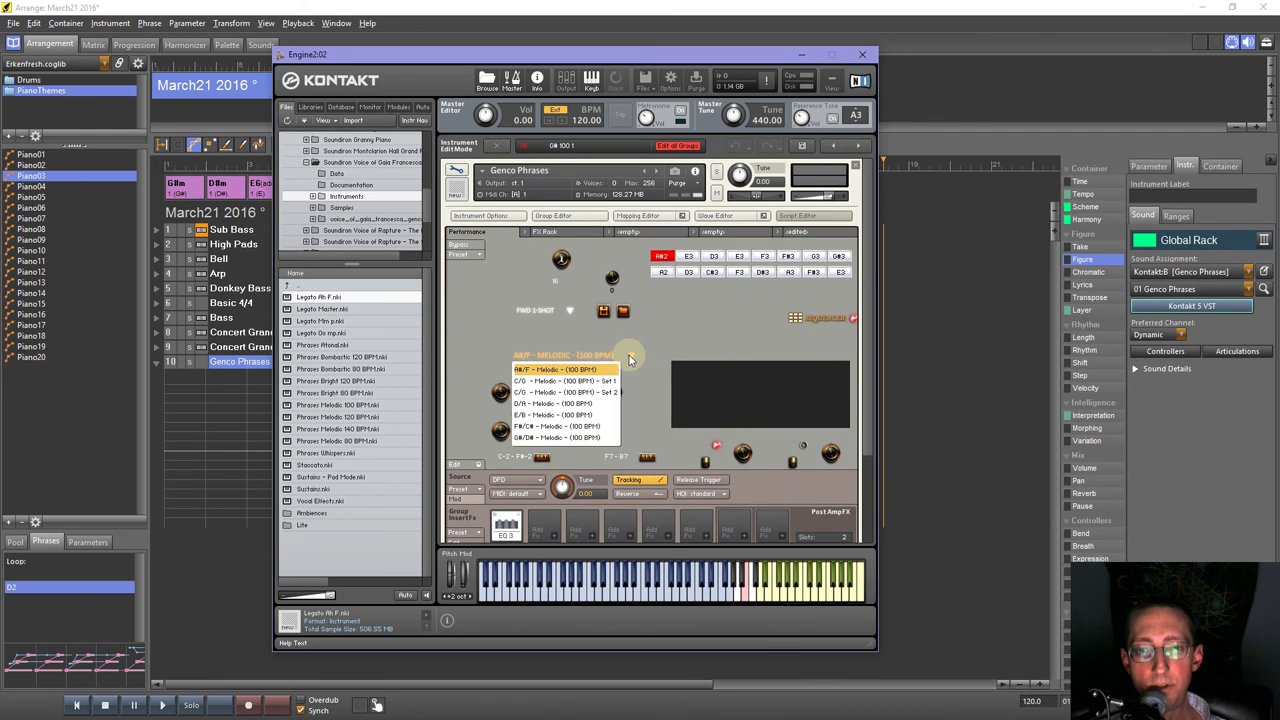
left_click(556, 438)
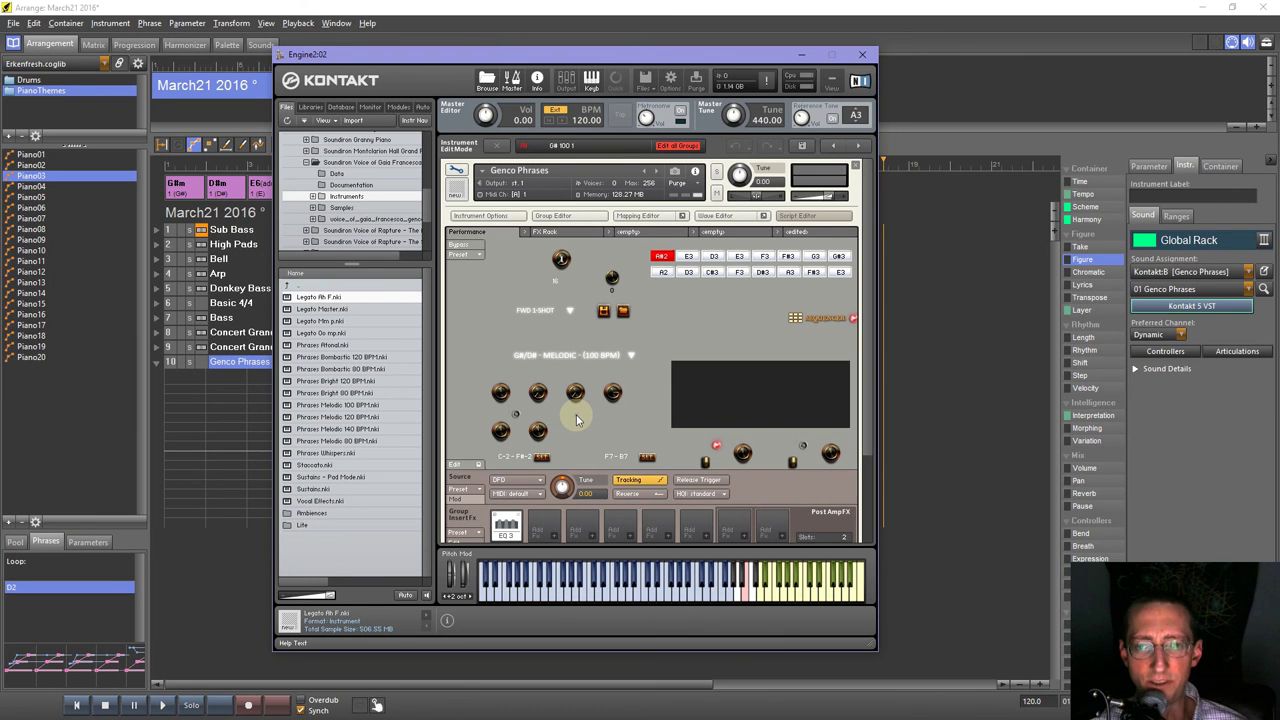
left_click(455, 172)
left_click(863, 54)
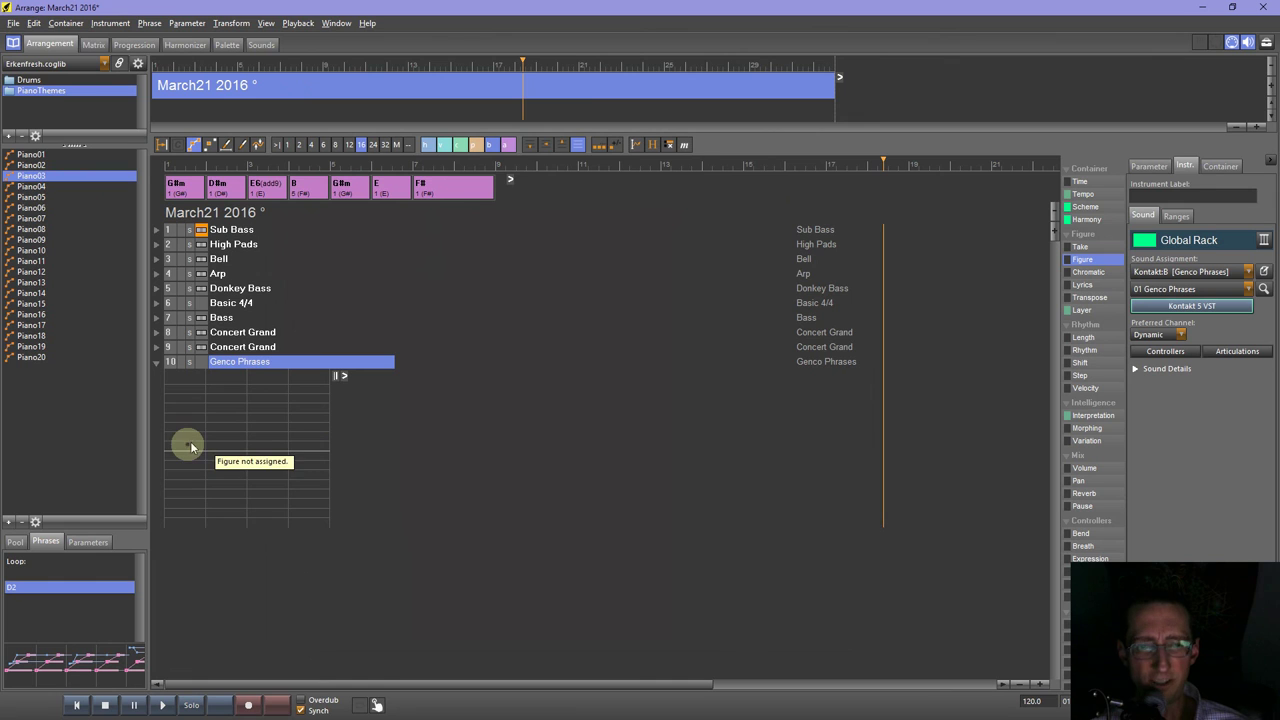
Draw a p-type symbol on the centre line at the start of the Genco Phrases figure, and lengthen it to four bars.
left_click(478, 146)
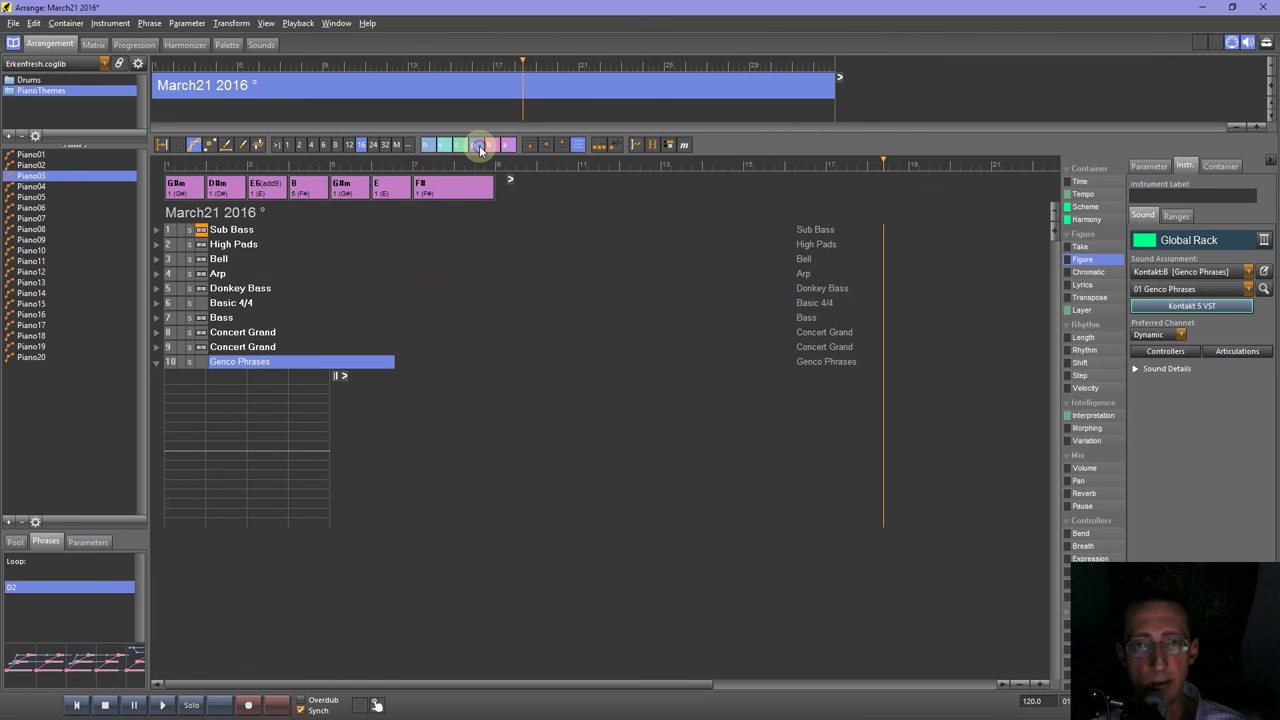
left_click(1041, 686)
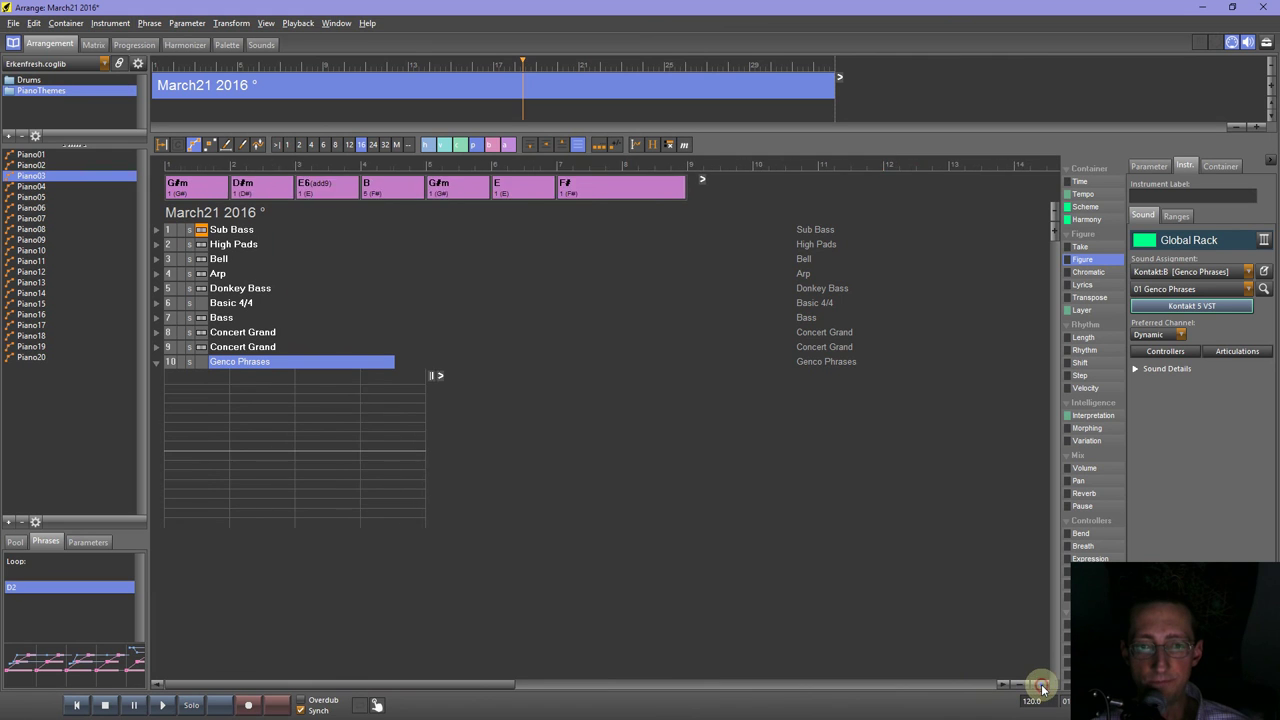
left_click(1041, 688)
left_click(1041, 688)
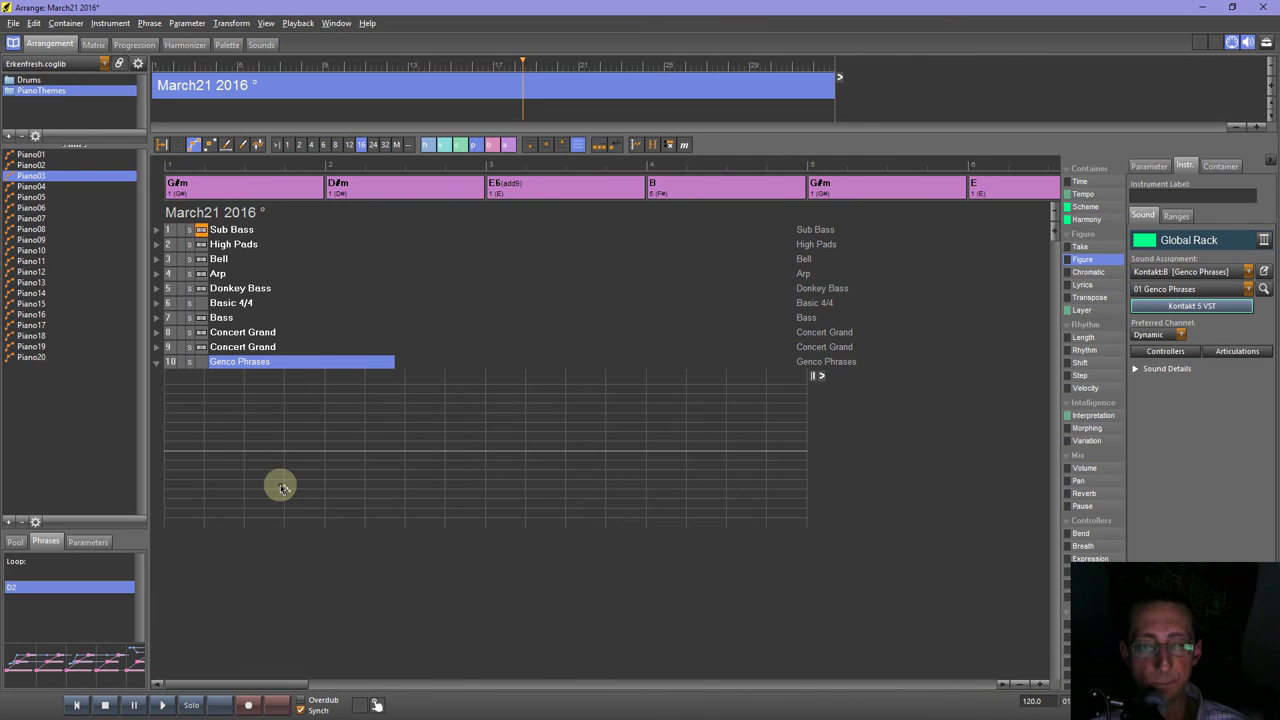
left_click(228, 146)
left_click(172, 450)
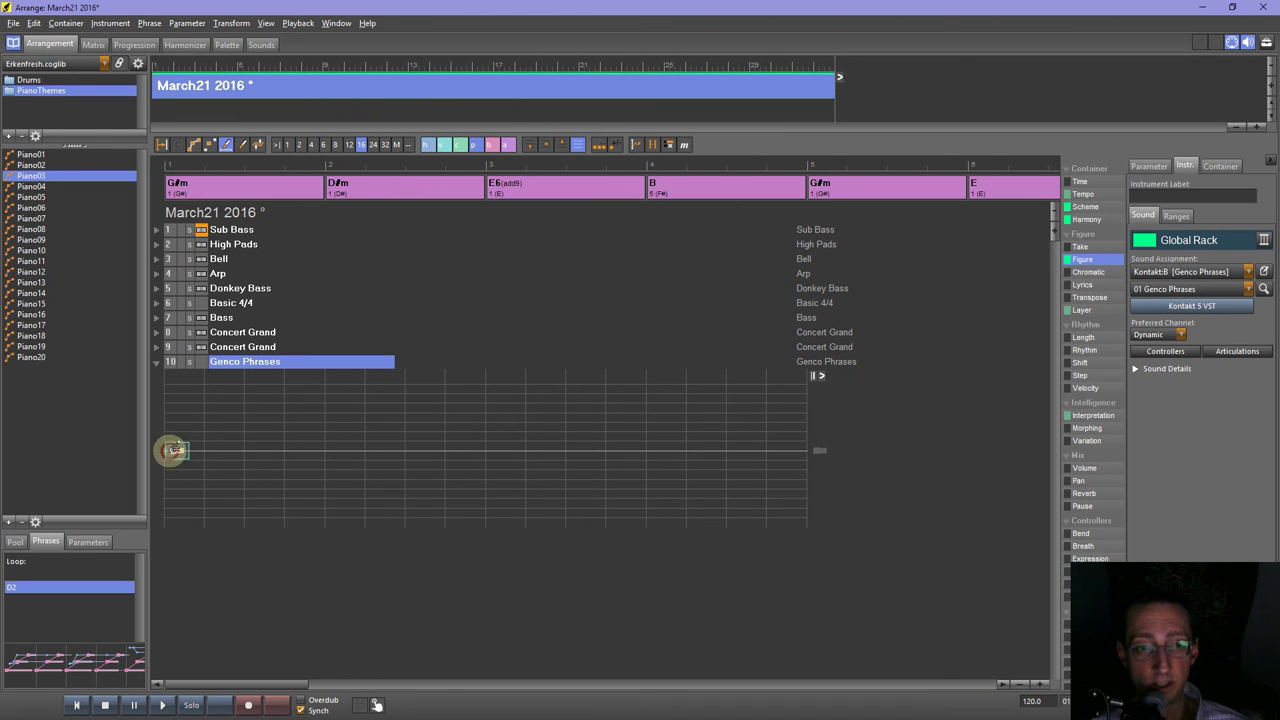
left_click(195, 146)
left_click_drag(180, 451, 810, 451)
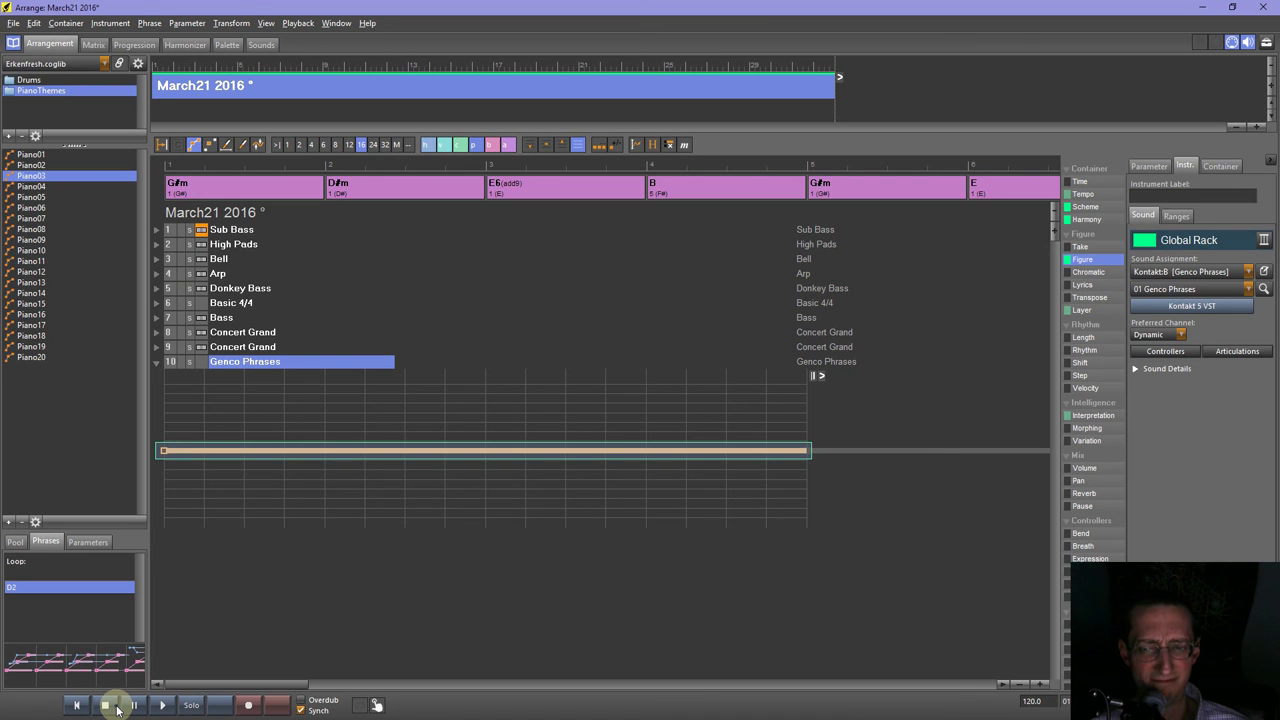
Raise the four-bar Genco Phrases symbol by two steps in total, auditioning the arrangement after each one-step move.
left_click(220, 456)
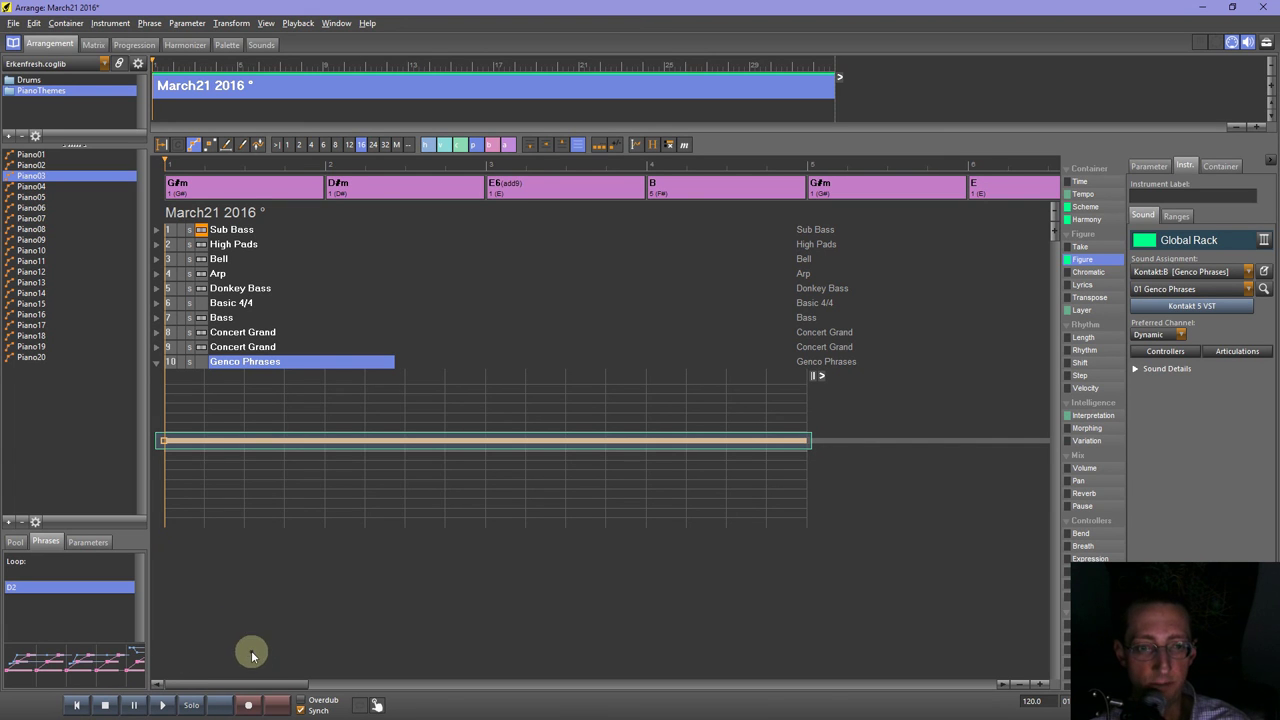
left_click(162, 705)
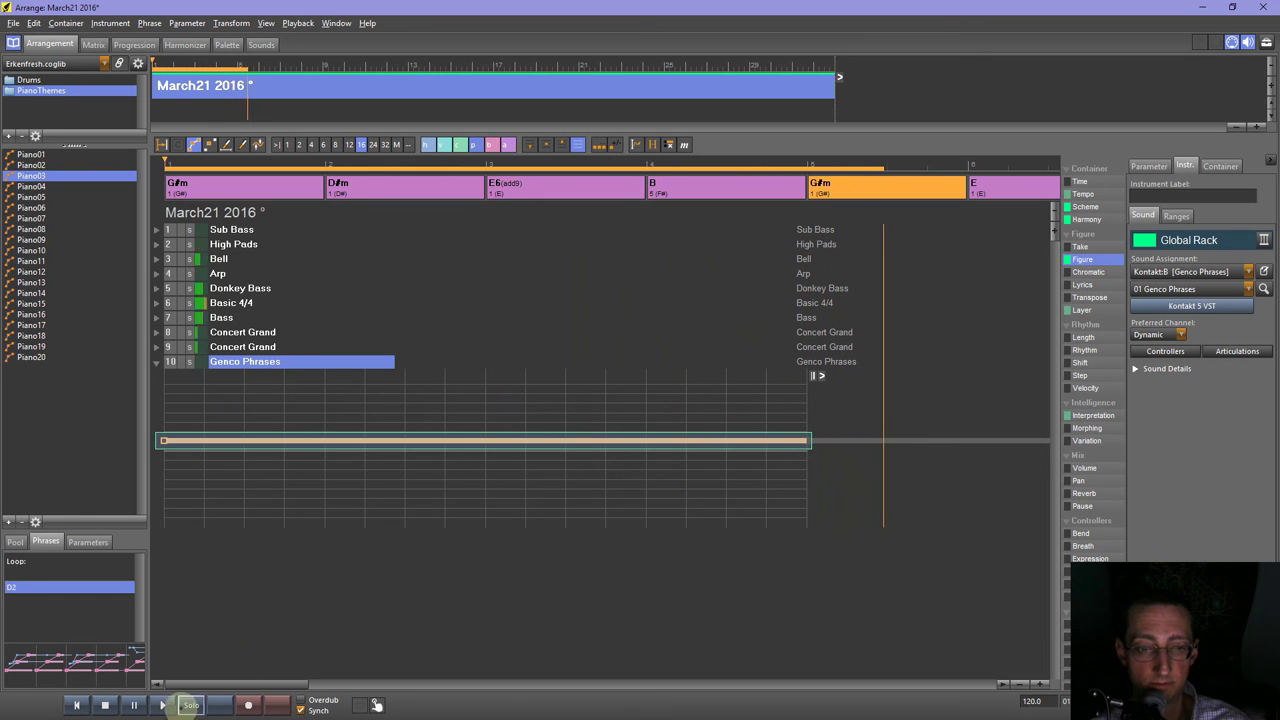
left_click(105, 705)
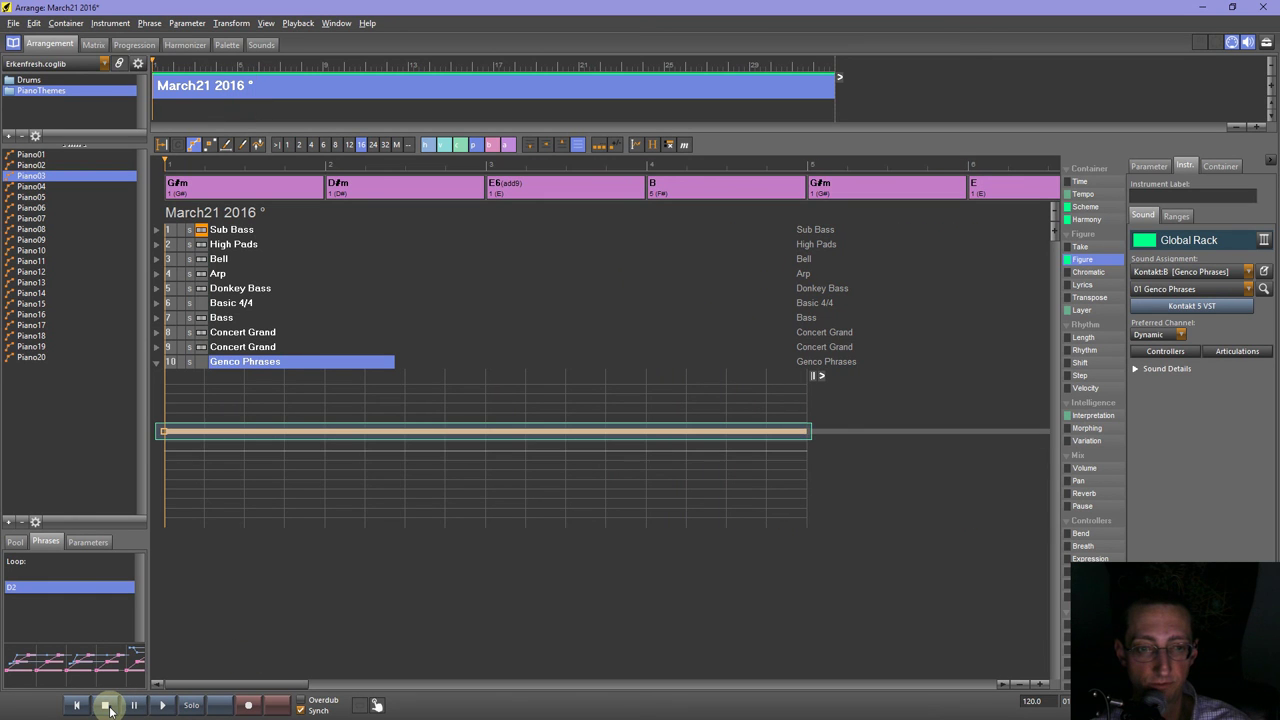
left_click(164, 706)
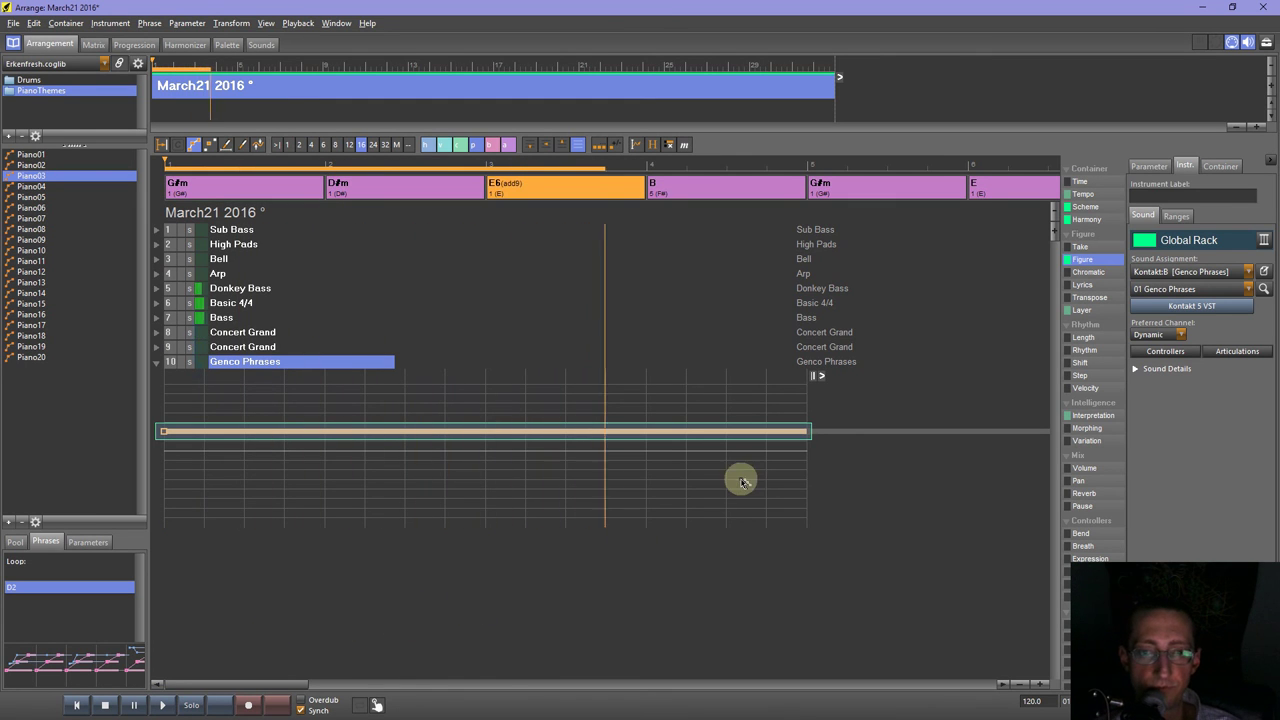
key("space")
Shorten the Genco Phrases symbol to bars 1 and 2, and draw a second symbol one step lower across bars 3 and 4.
left_click_drag(810, 433, 489, 434)
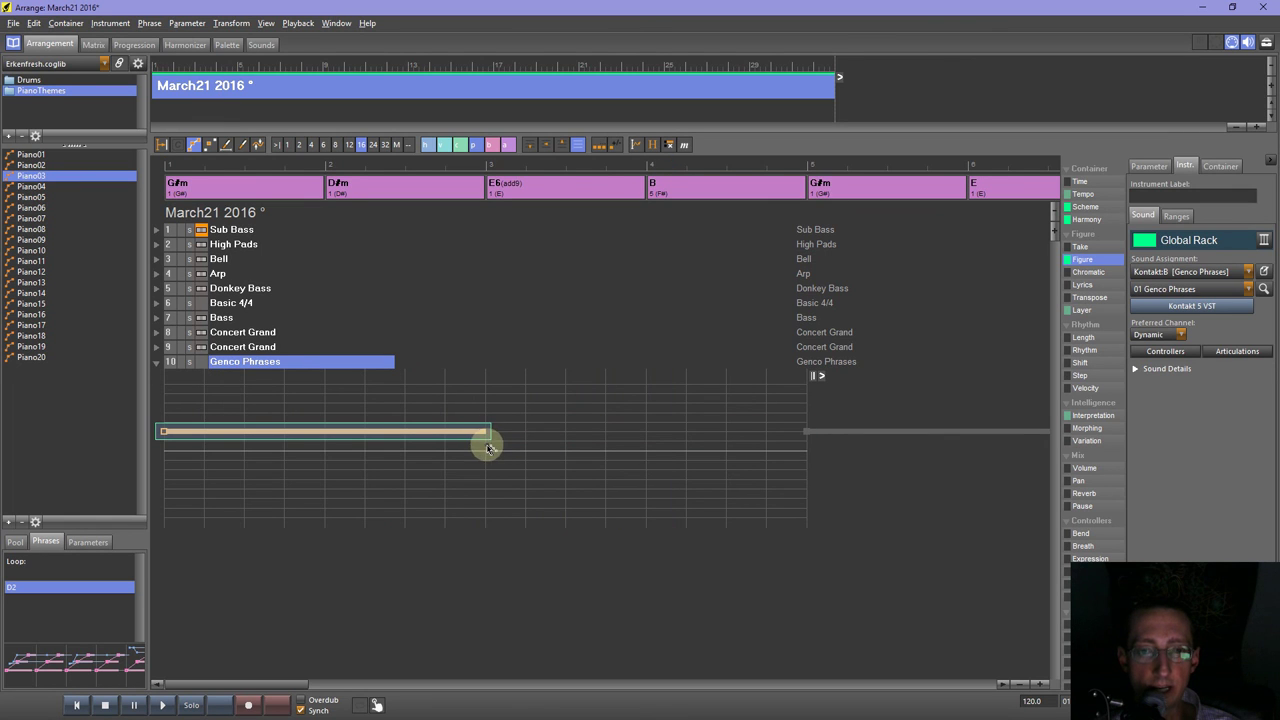
left_click(226, 144)
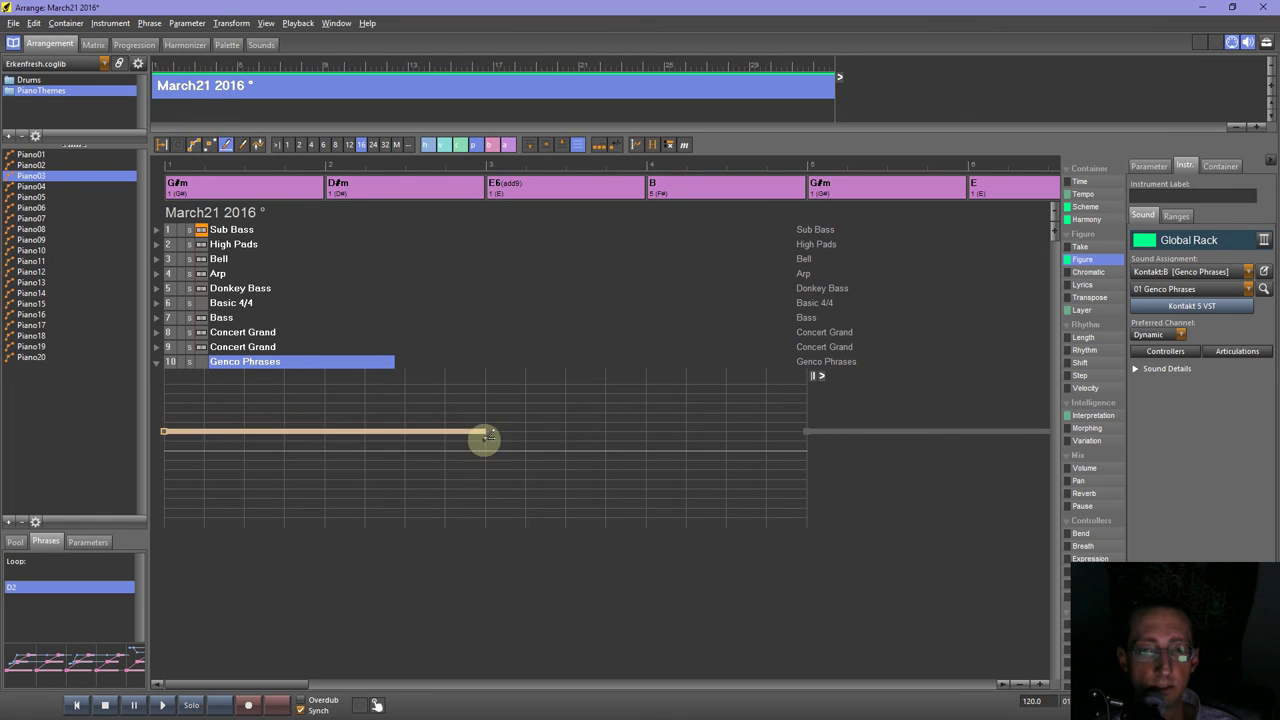
left_click_drag(491, 436, 716, 450)
left_click_drag(804, 446, 805, 443)
Return playback to the start, and raise the first two-bar Genco Phrases symbol by three steps.
left_click(76, 705)
left_click(194, 144)
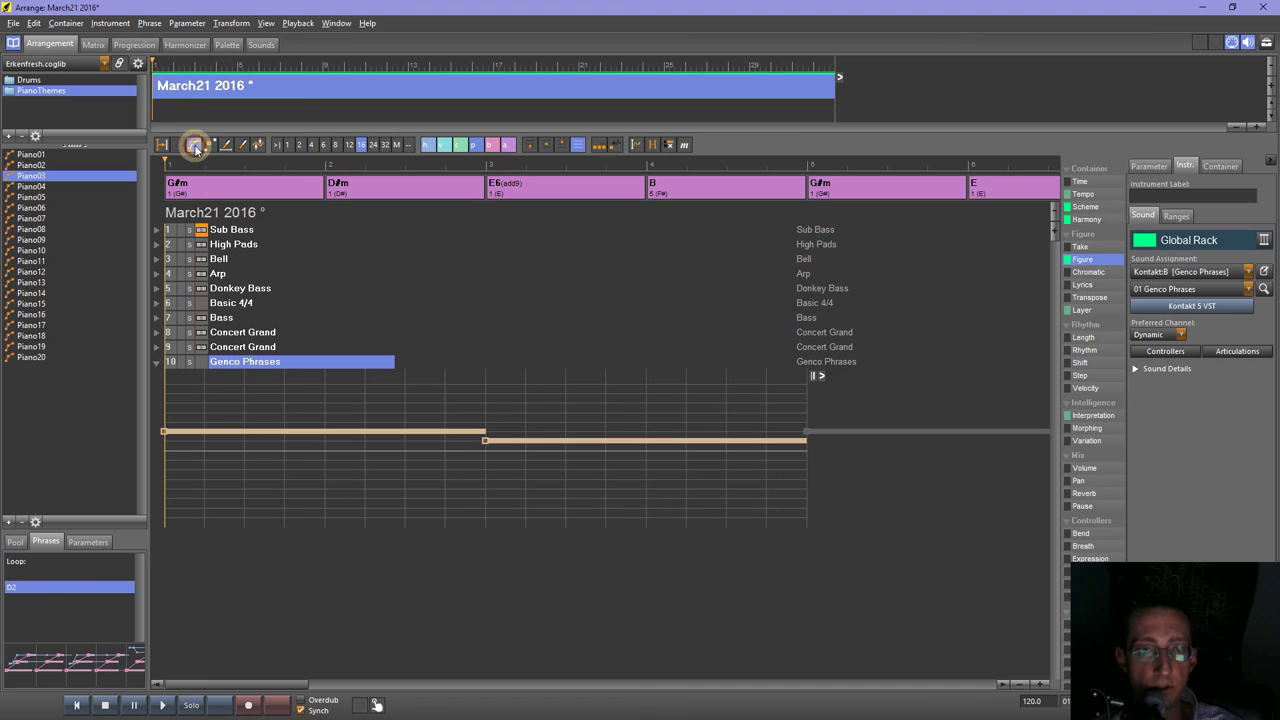
left_click(295, 436)
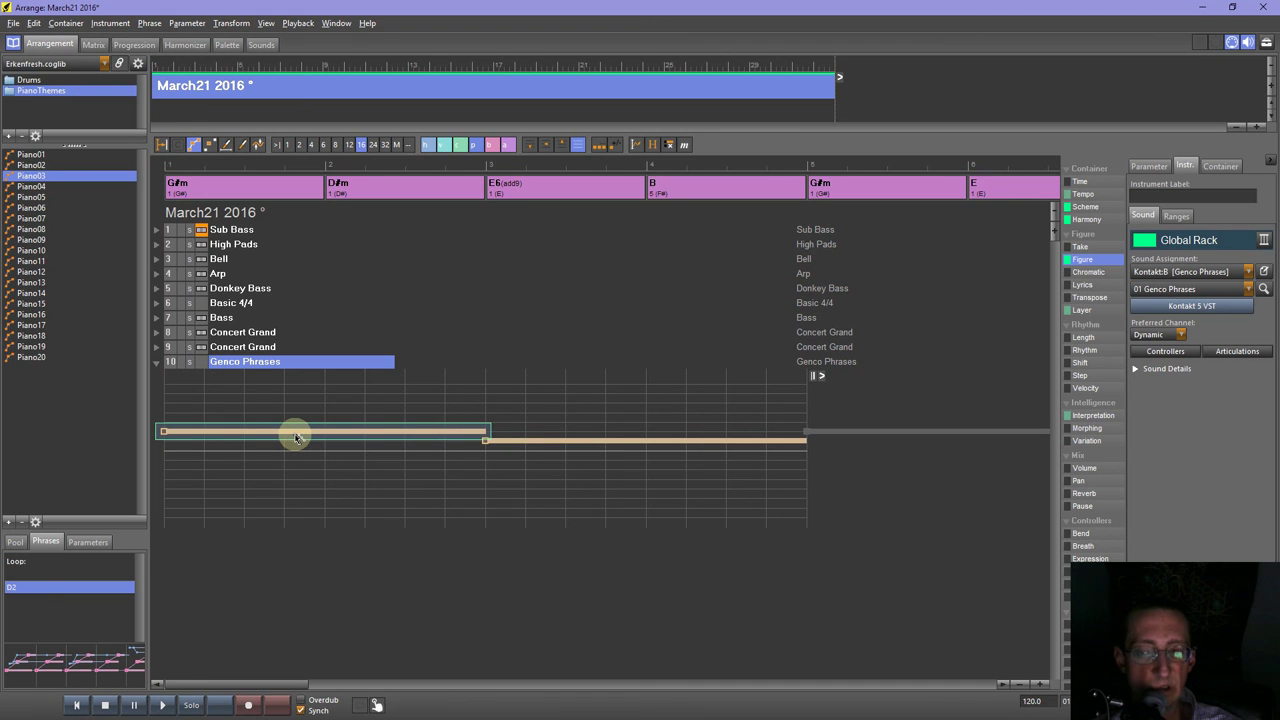
key("Up")
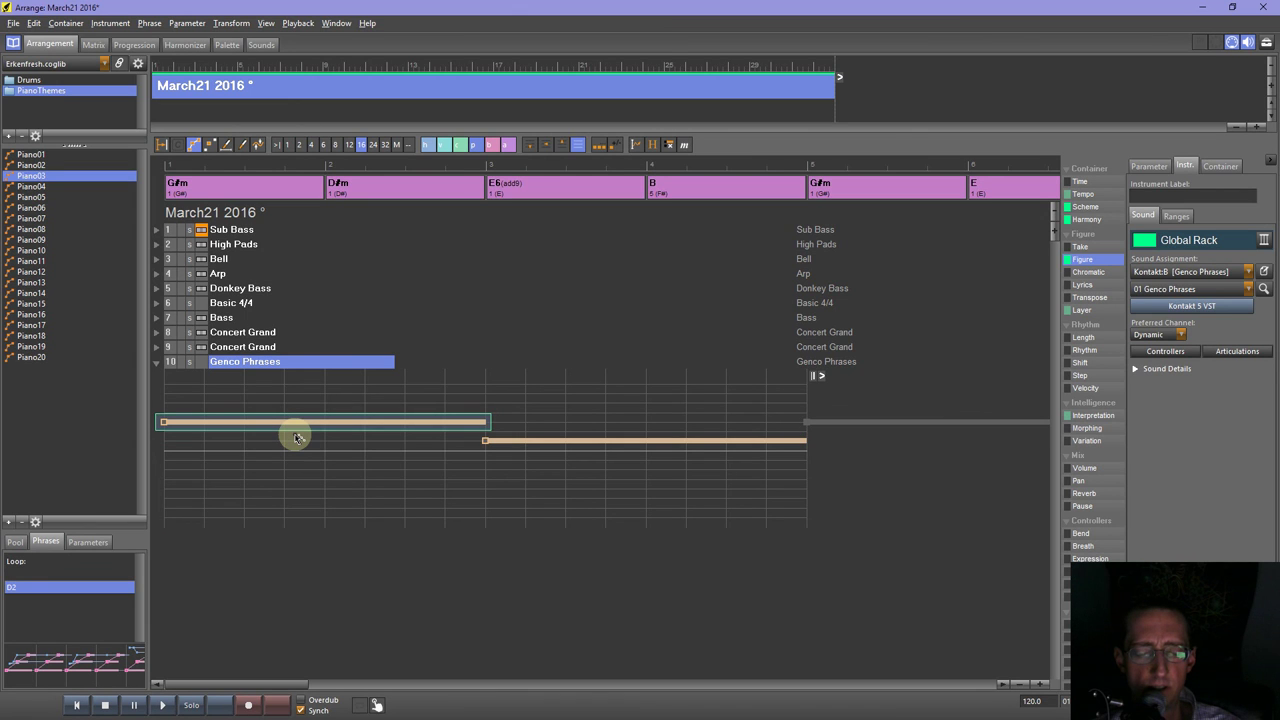
key("Up")
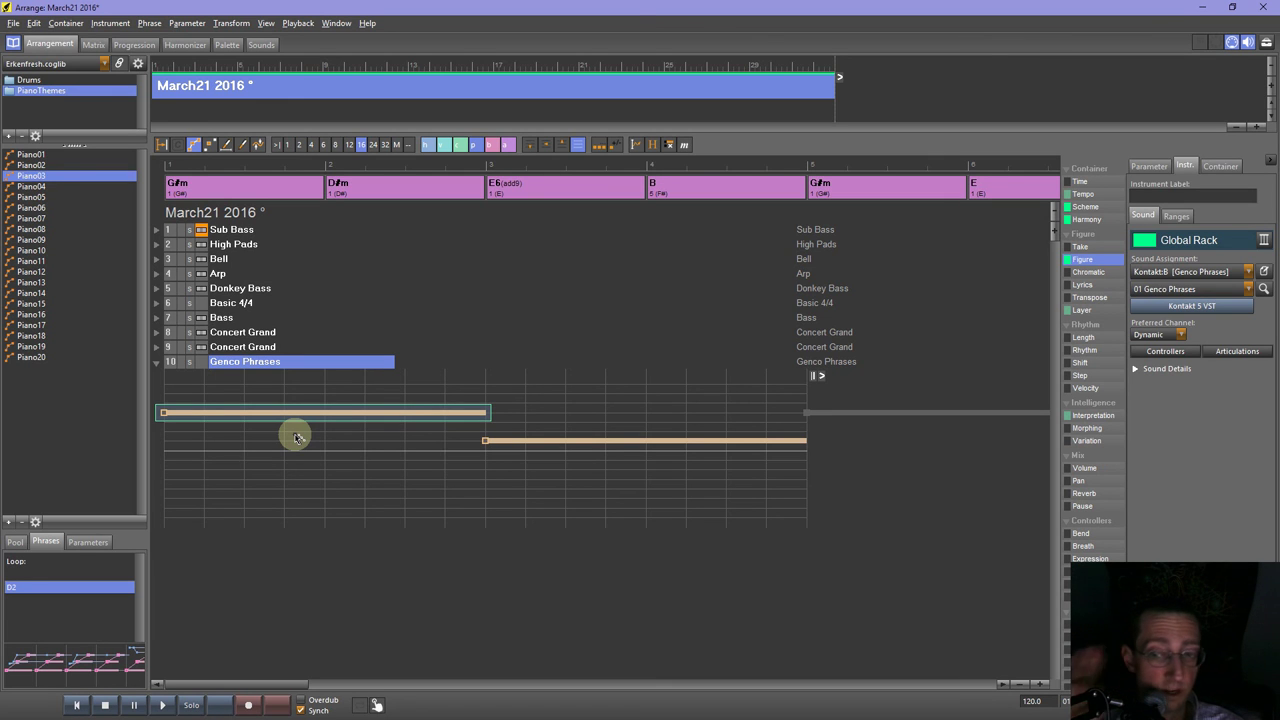
key("Up")
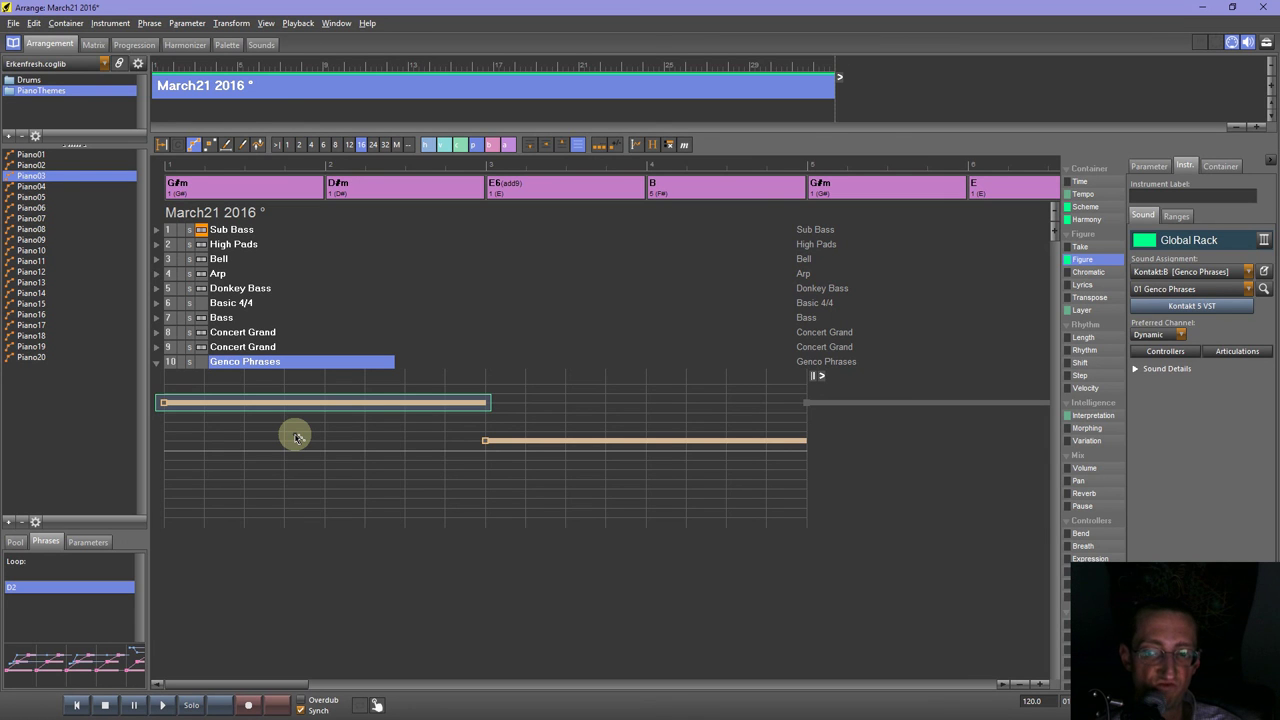
Audition the arrangement from the start, and raise the first two-bar Genco Phrases symbol by one step.
left_click(104, 705)
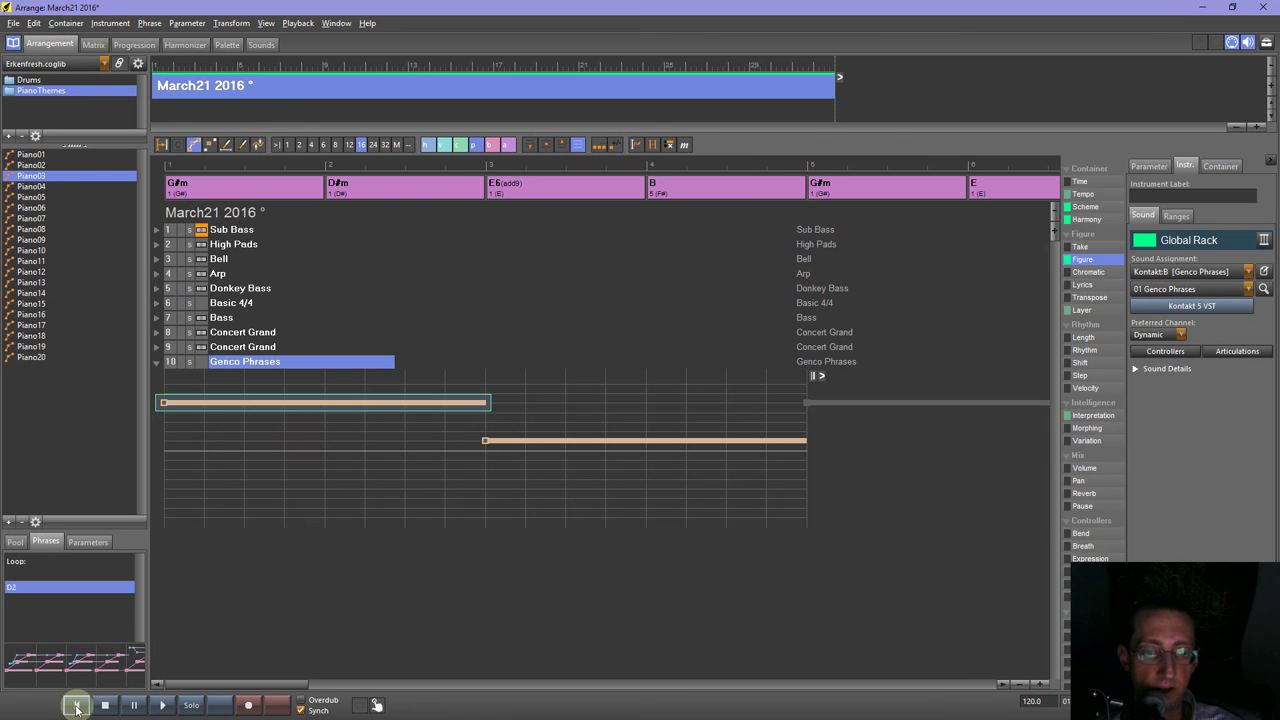
left_click(158, 705)
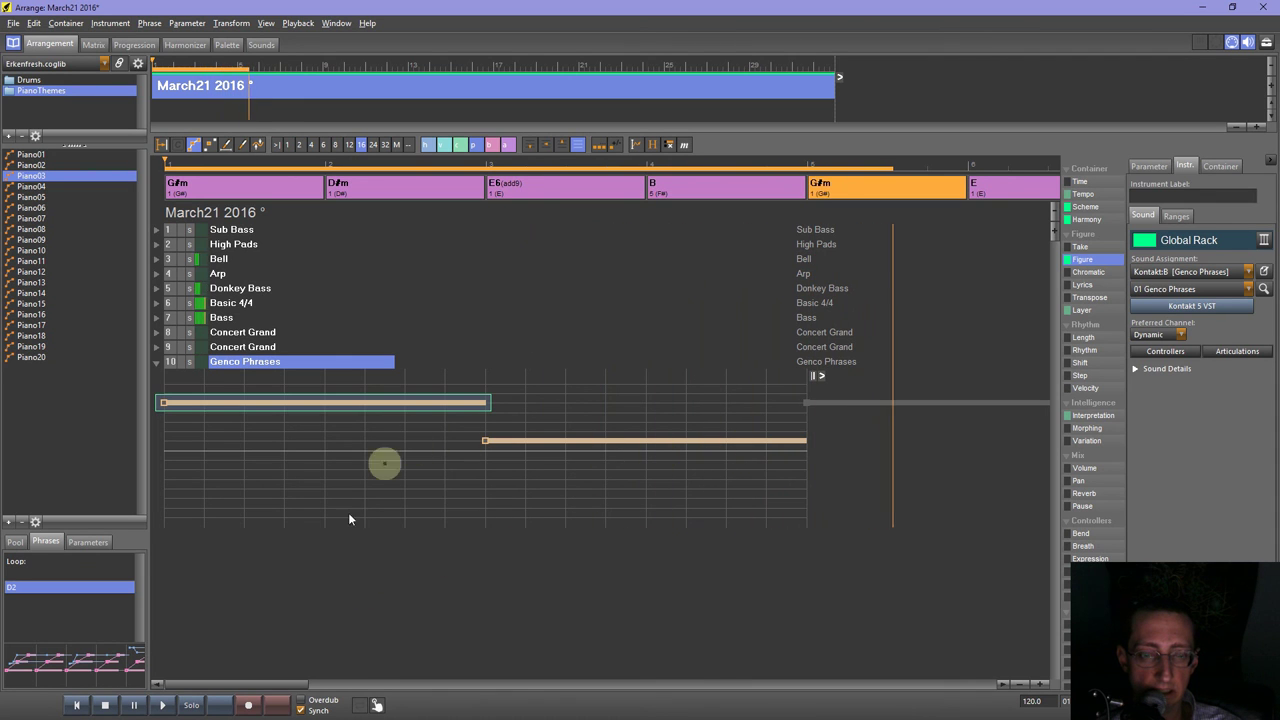
left_click(106, 706)
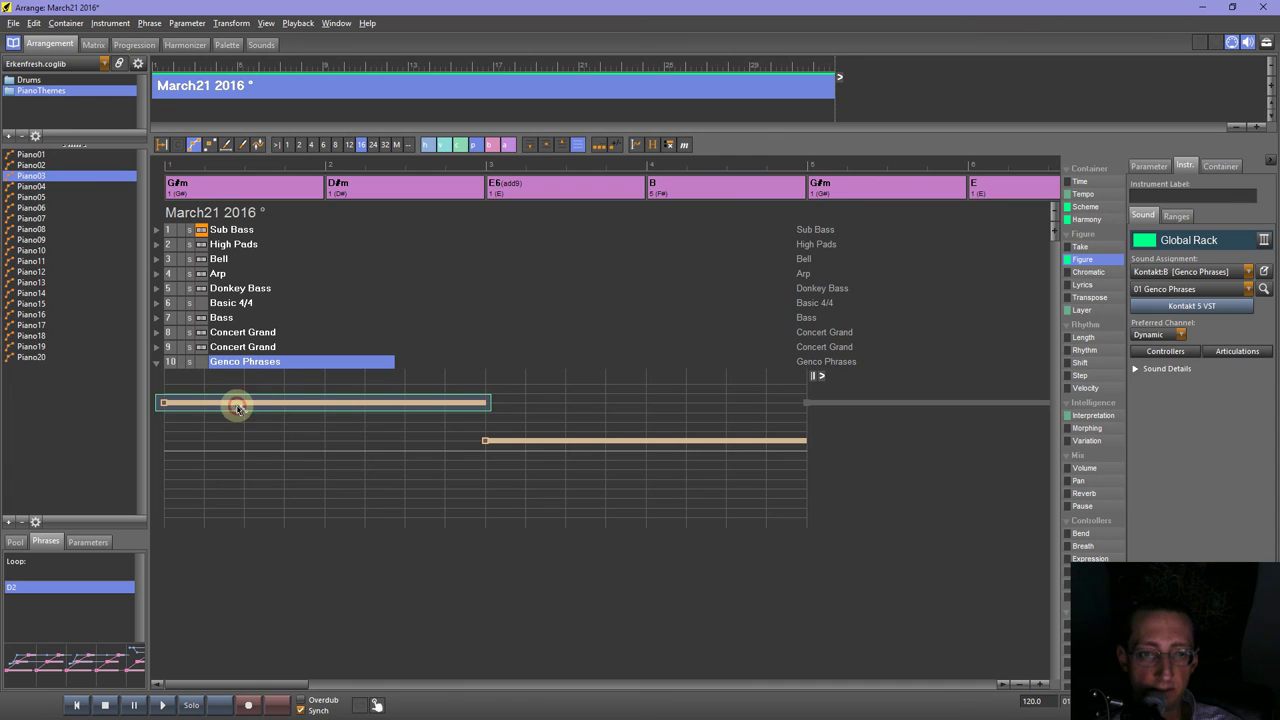
left_click(237, 407)
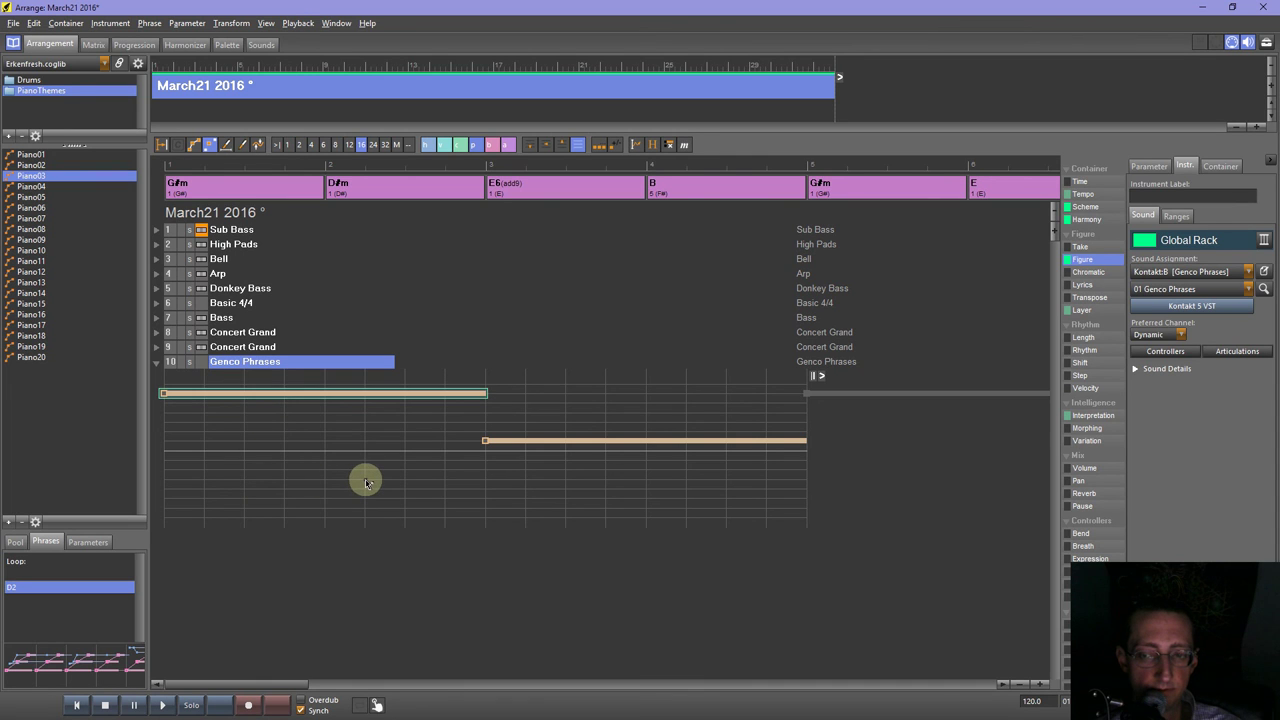
Audition the raised symbol in the arrangement, and extend the Genco Phrases figure's loop length to eight bars.
left_click(164, 705)
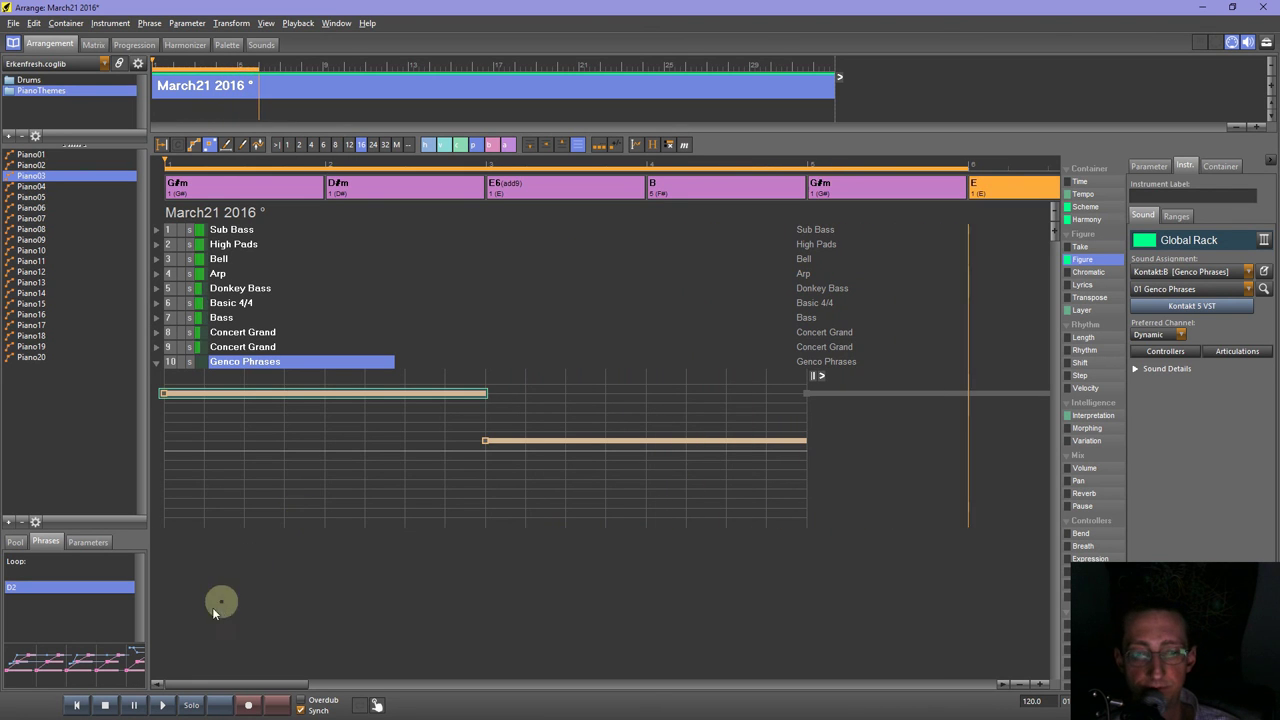
left_click(1023, 688)
left_click(1023, 688)
left_click(1023, 688)
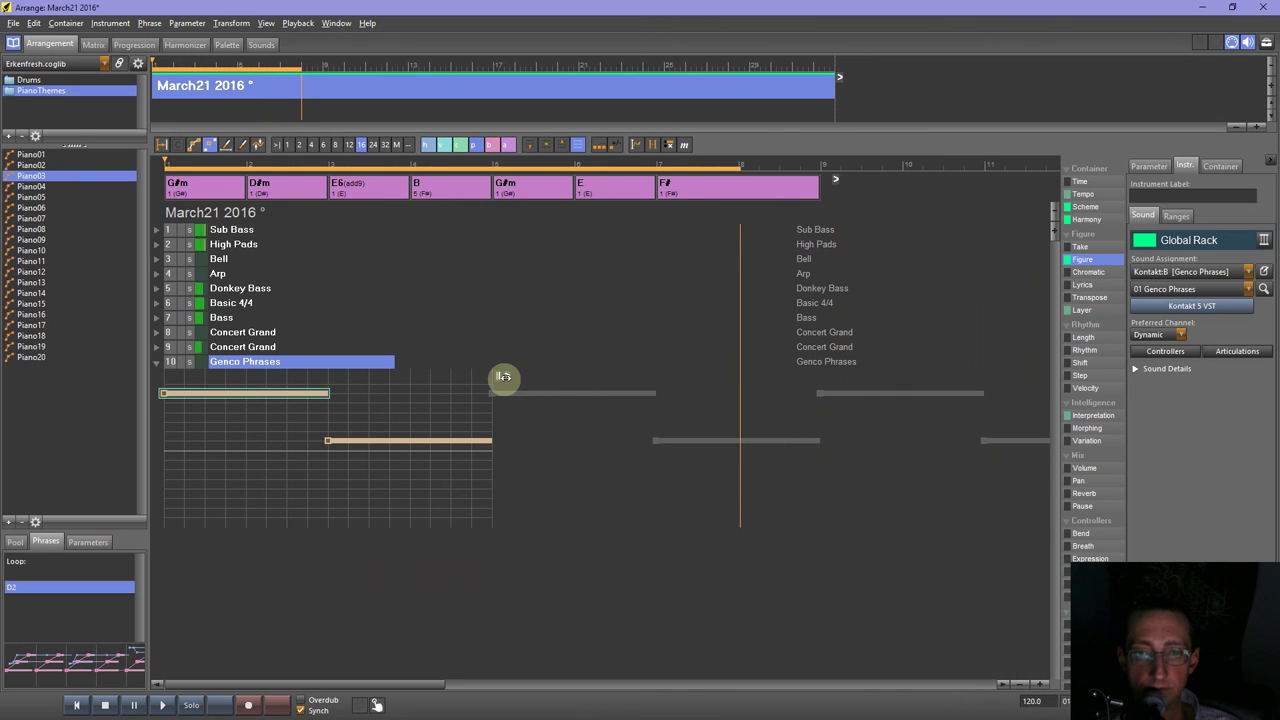
left_click_drag(837, 403, 836, 403)
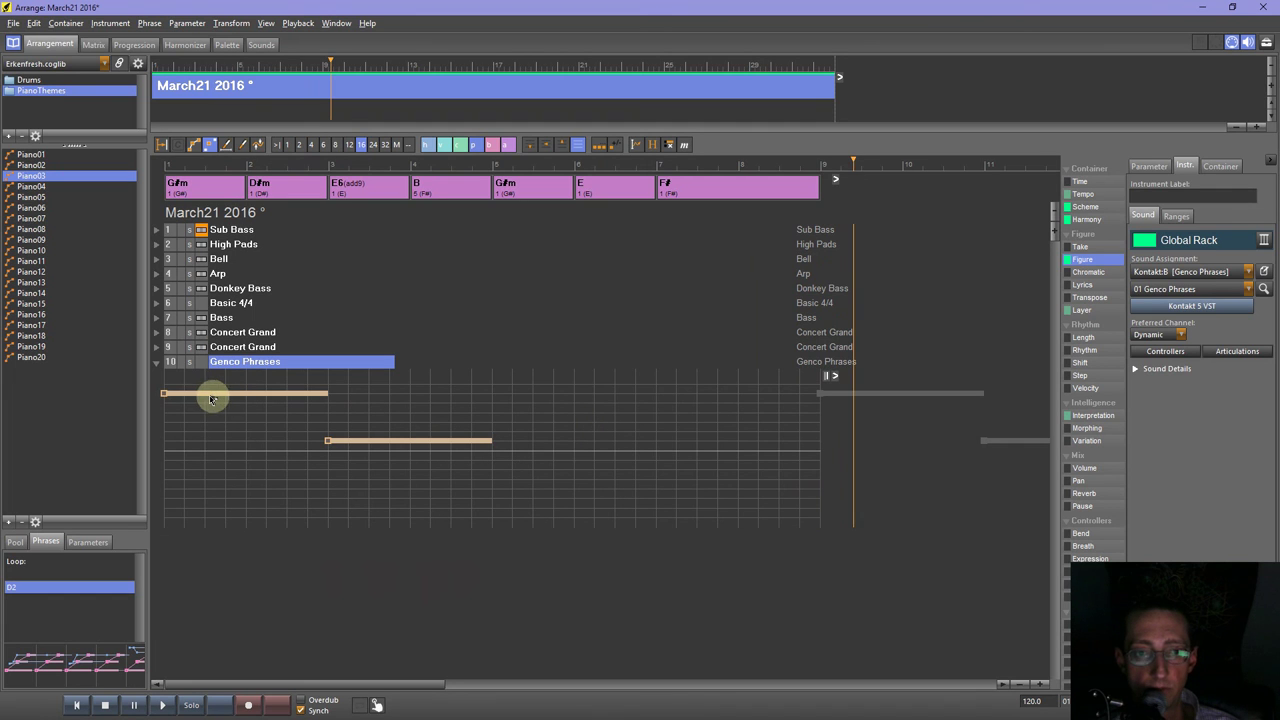
Copy the first Genco Phrases symbol to bars 5 and 6, and lower the copy six steps to the centre line.
left_click_drag(212, 398, 532, 401)
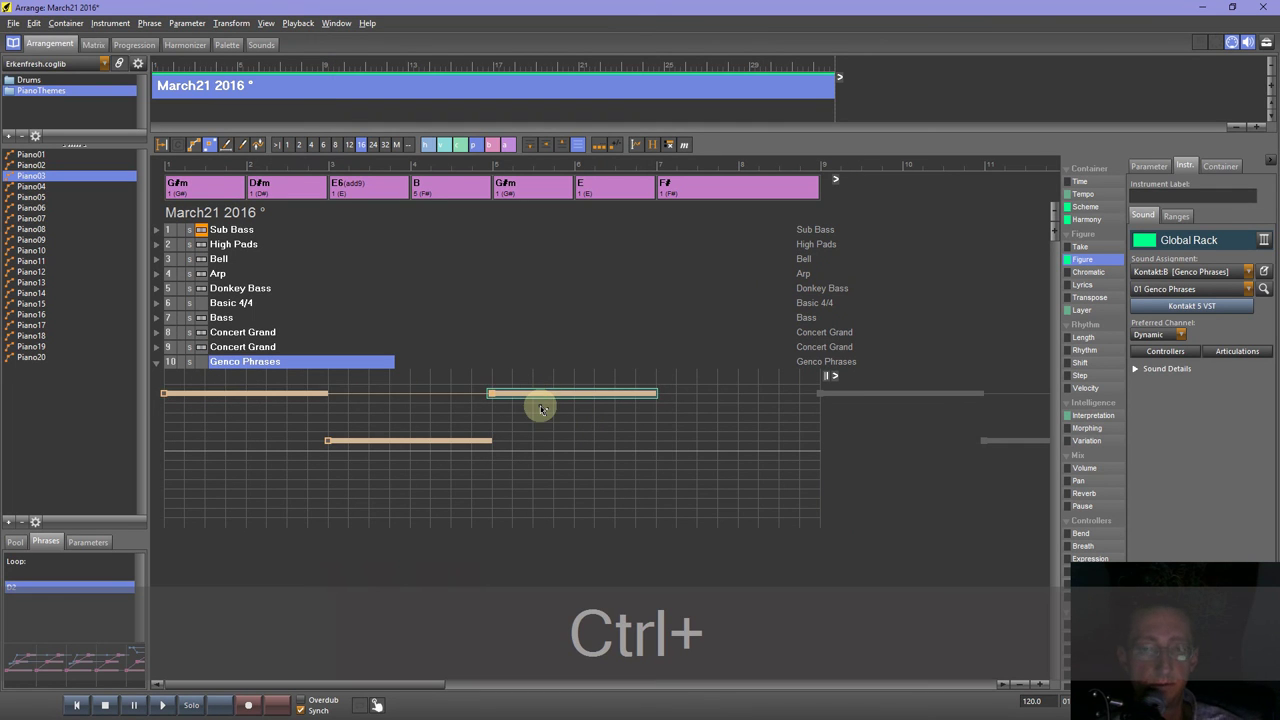
key("ctrl+u")
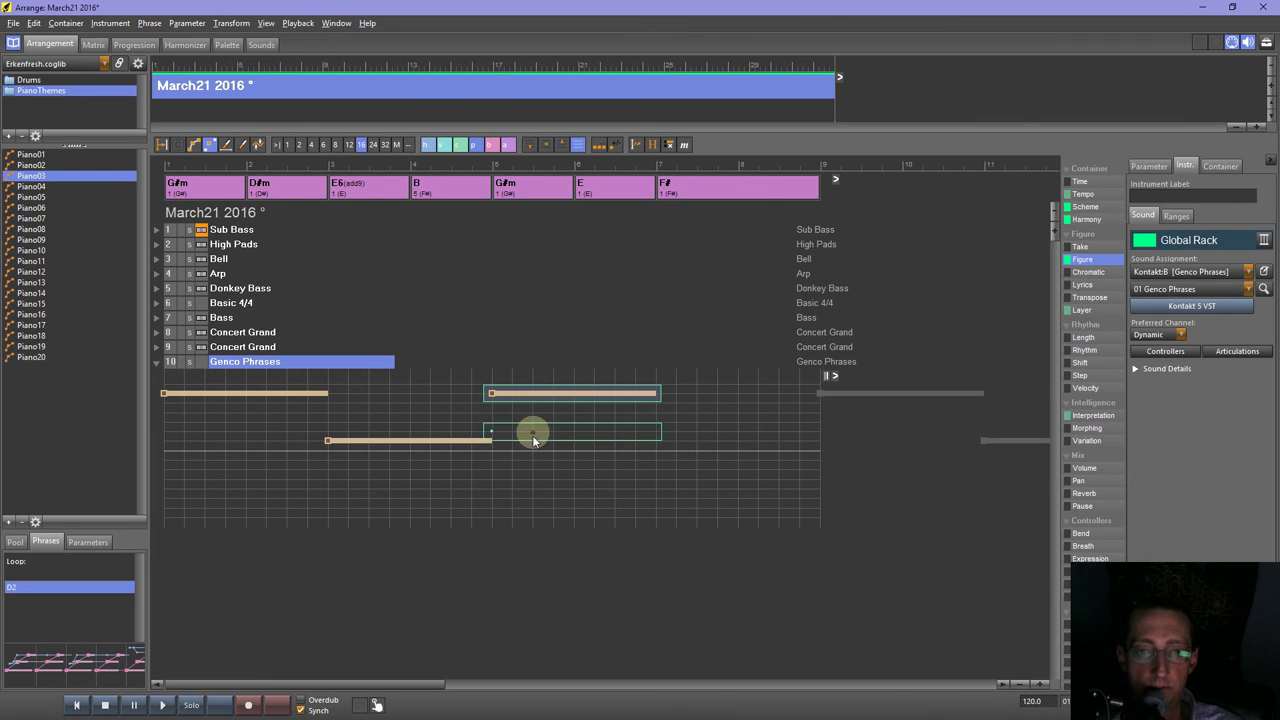
left_click_drag(533, 456, 533, 456)
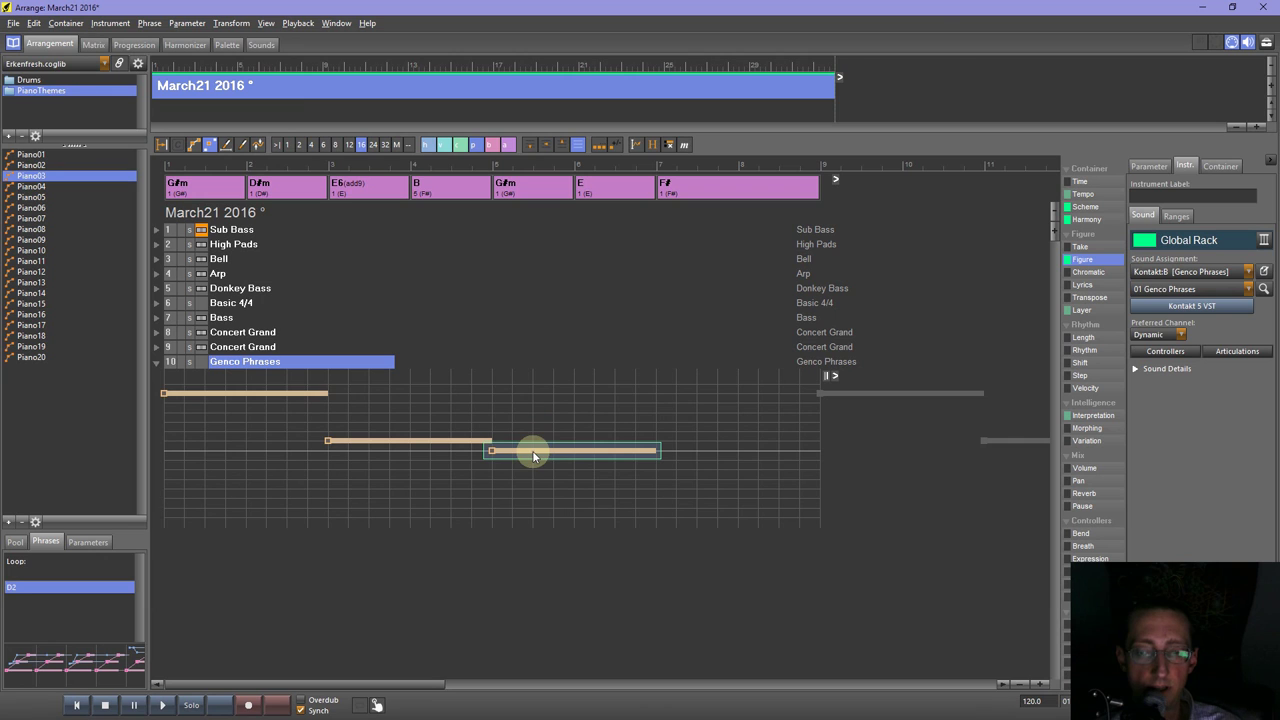
Copy the second Genco Phrases symbol to bars 7 and 8, and raise the copy by eight steps.
left_click_drag(386, 441, 716, 448)
key("ctrl")
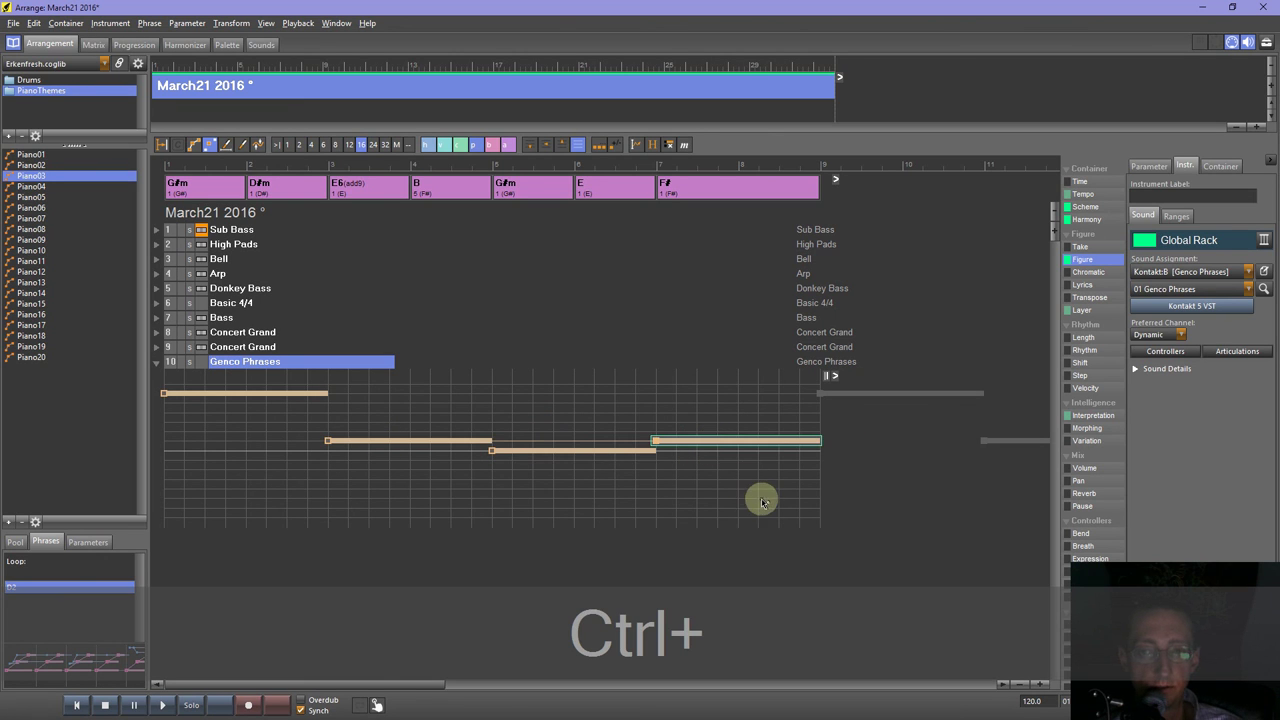
key("ctrl+u")
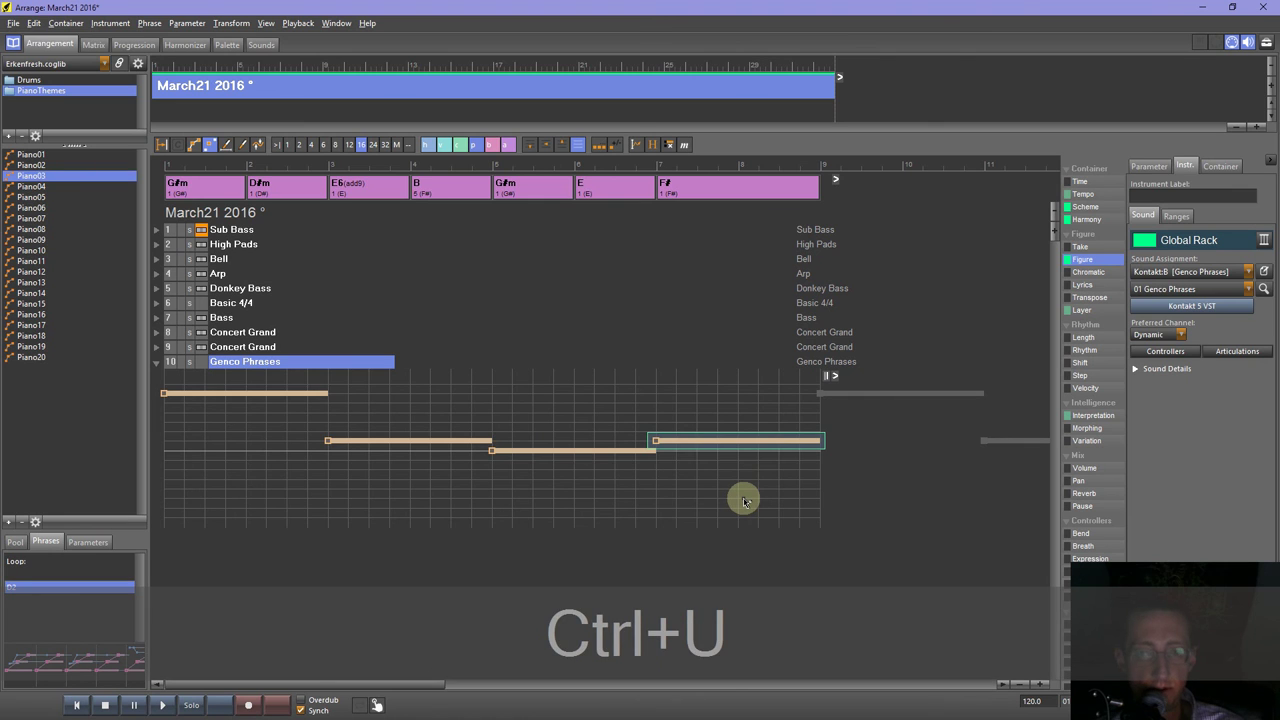
key("Up")
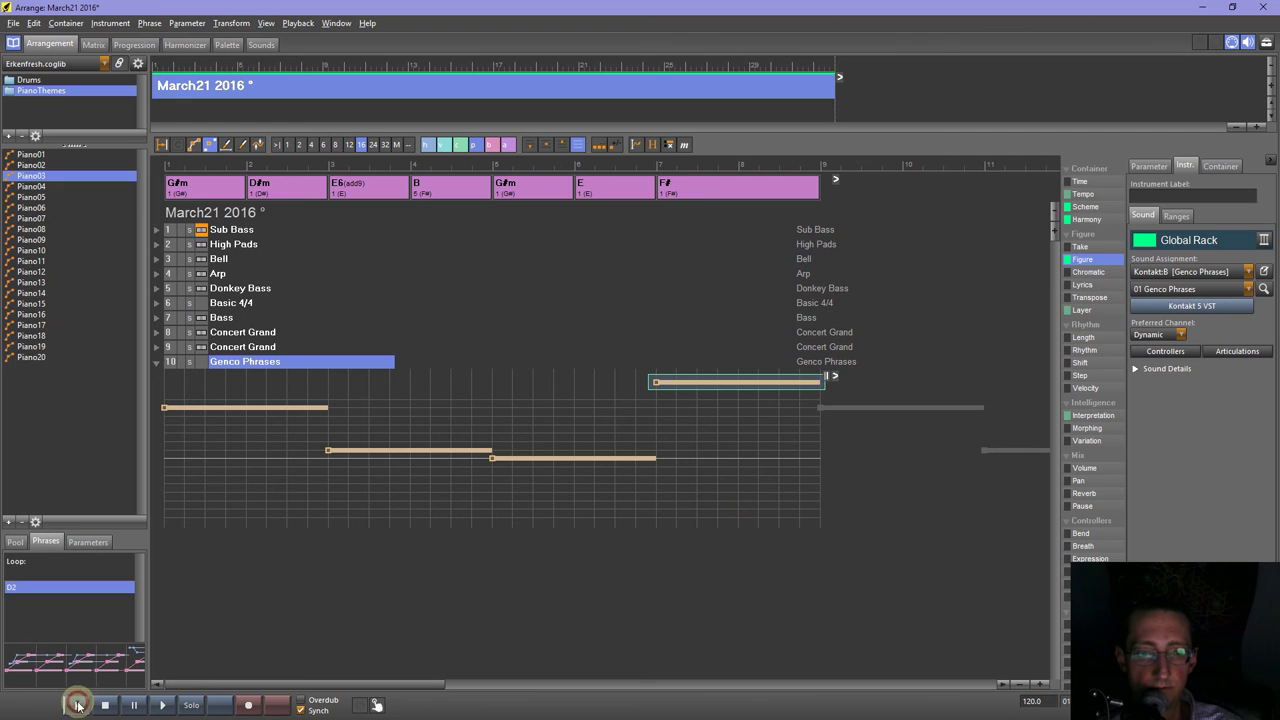
Audition the eight-bar Genco Phrases figure, and inspect the Genco Phrases instrument in its Kontakt 5 window.
left_click(162, 705)
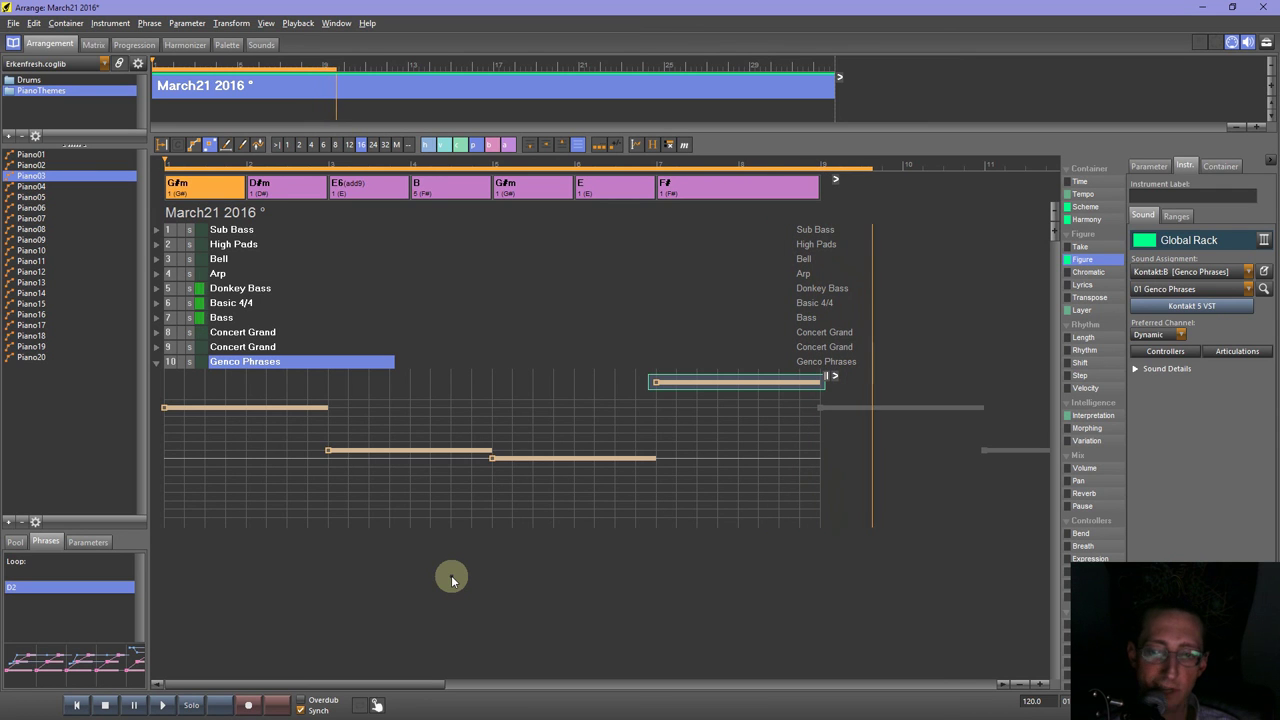
key("space")
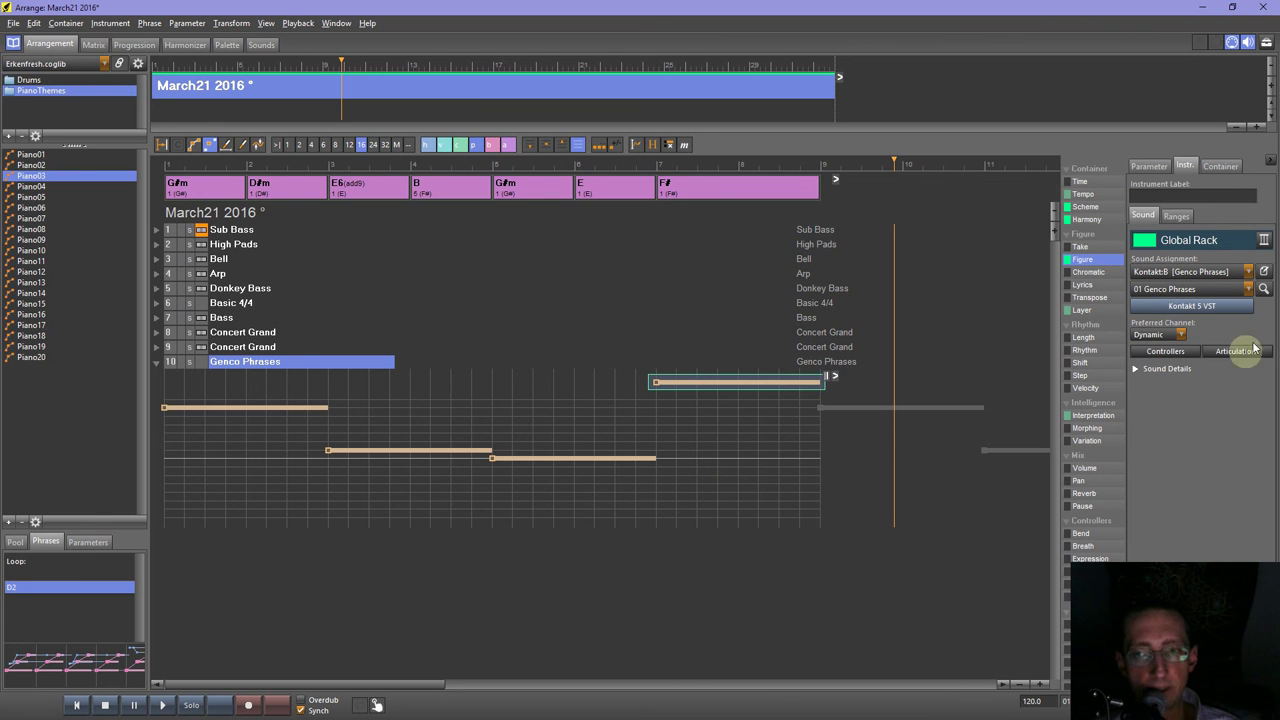
left_click(1191, 305)
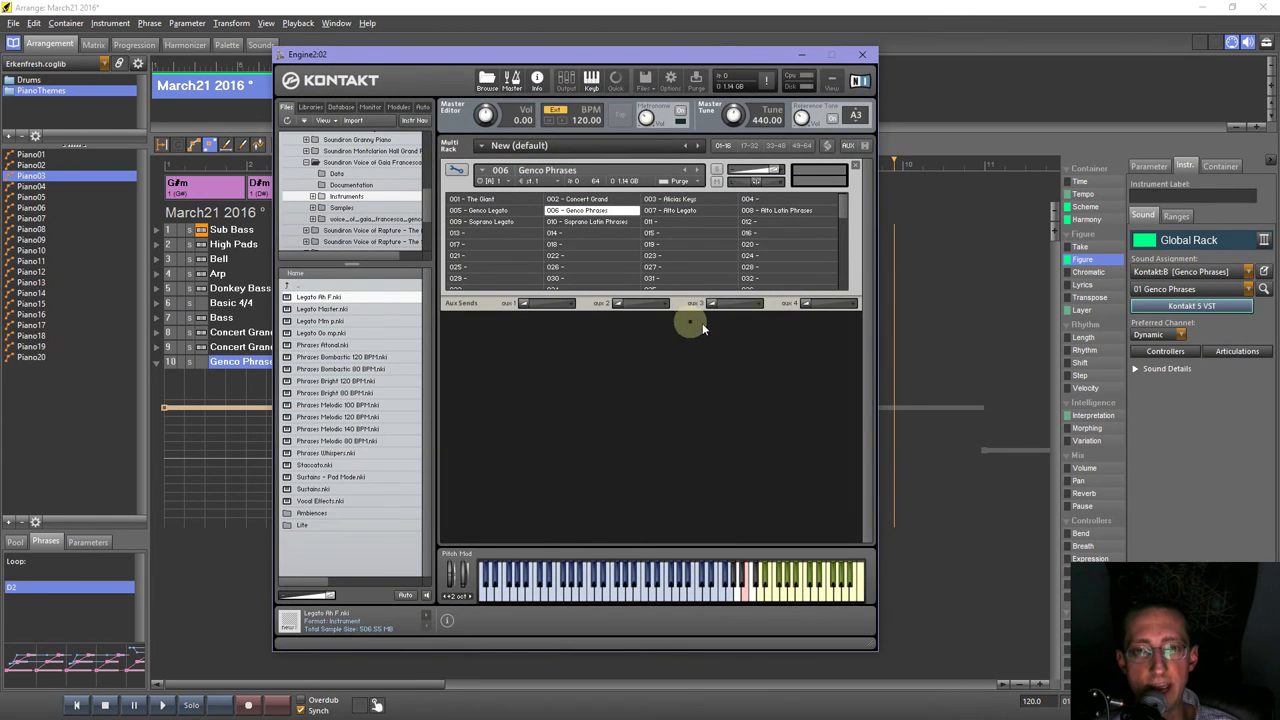
left_click(869, 56)
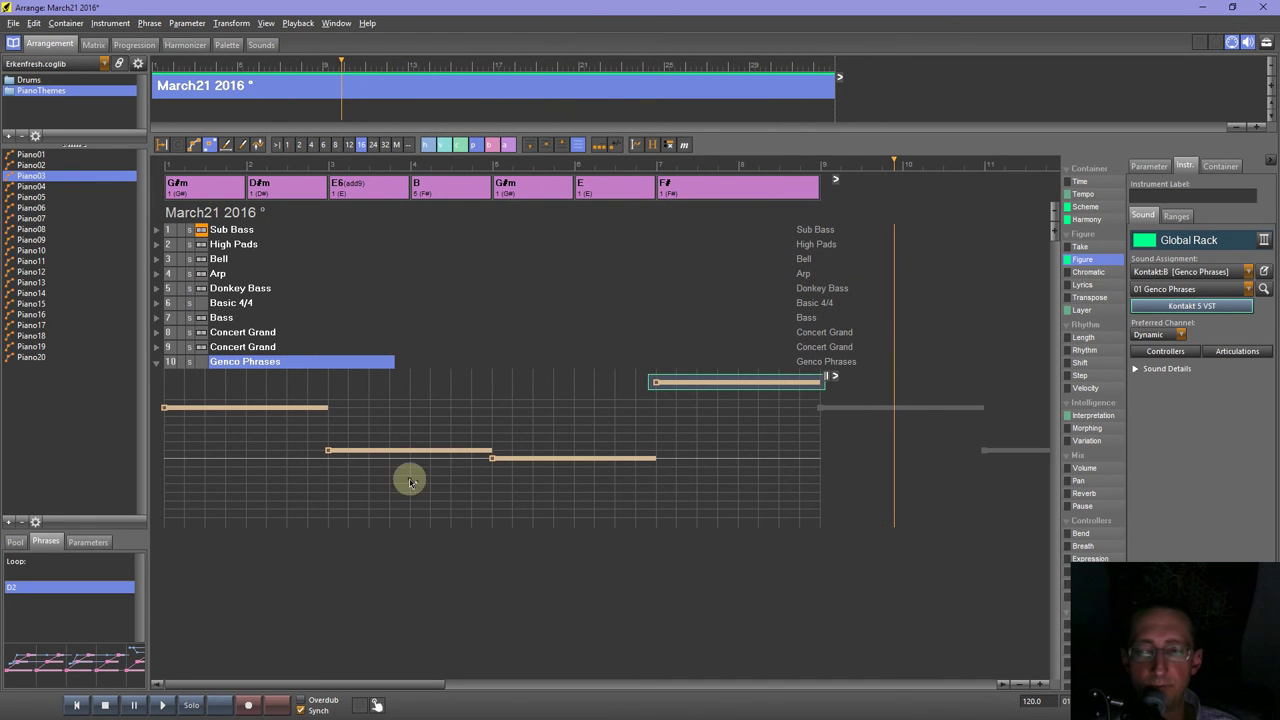
Play the arrangement again from the start to hear the first Genco Phrases symbols, and stop playback.
left_click(104, 706)
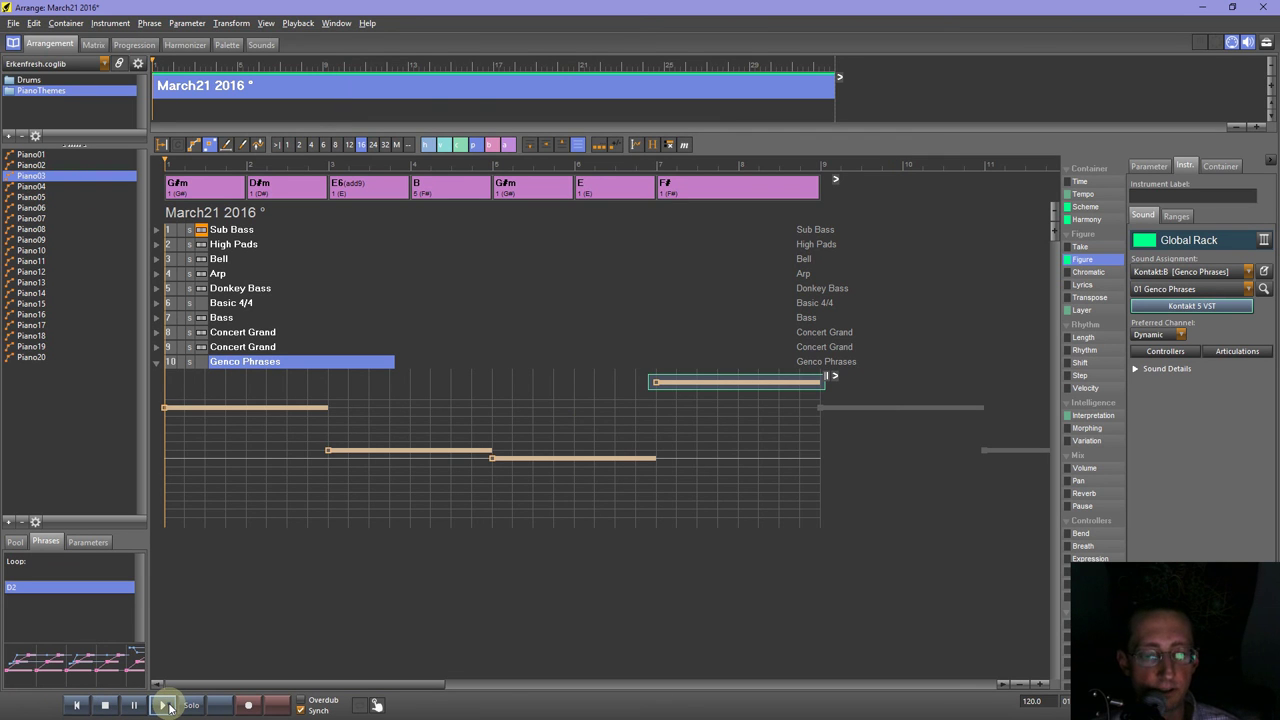
left_click(165, 705)
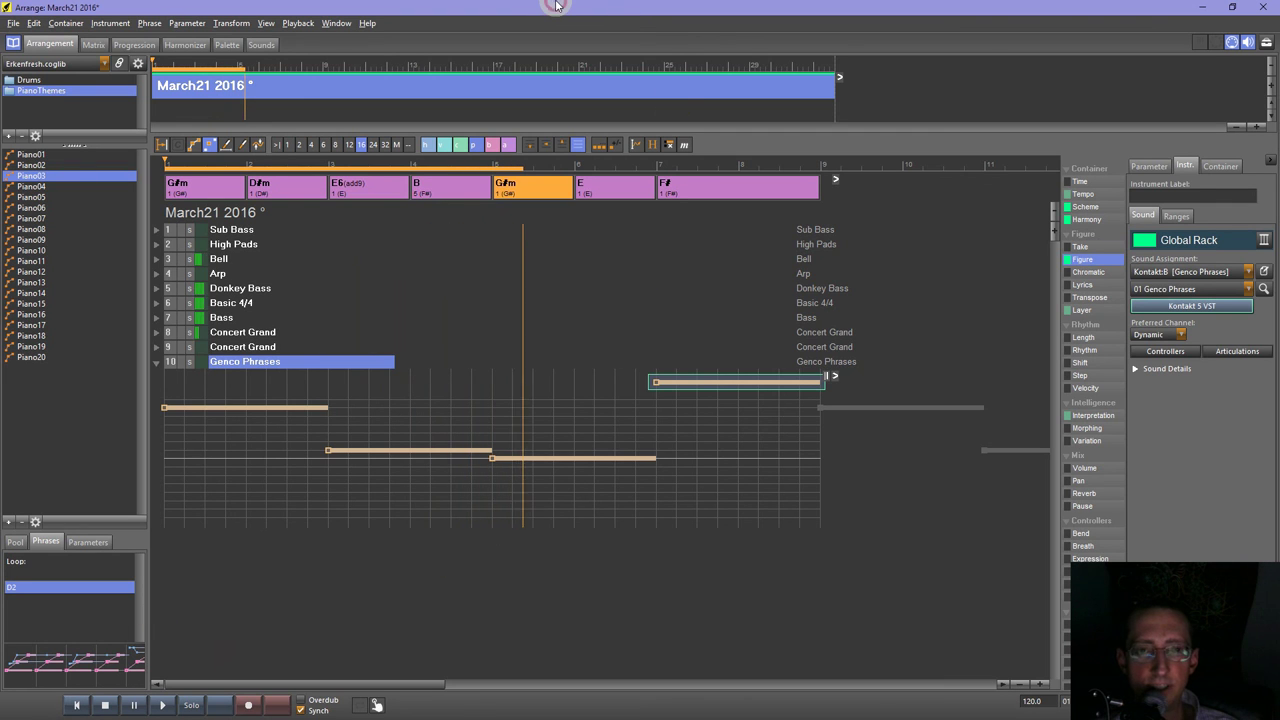
key("space")
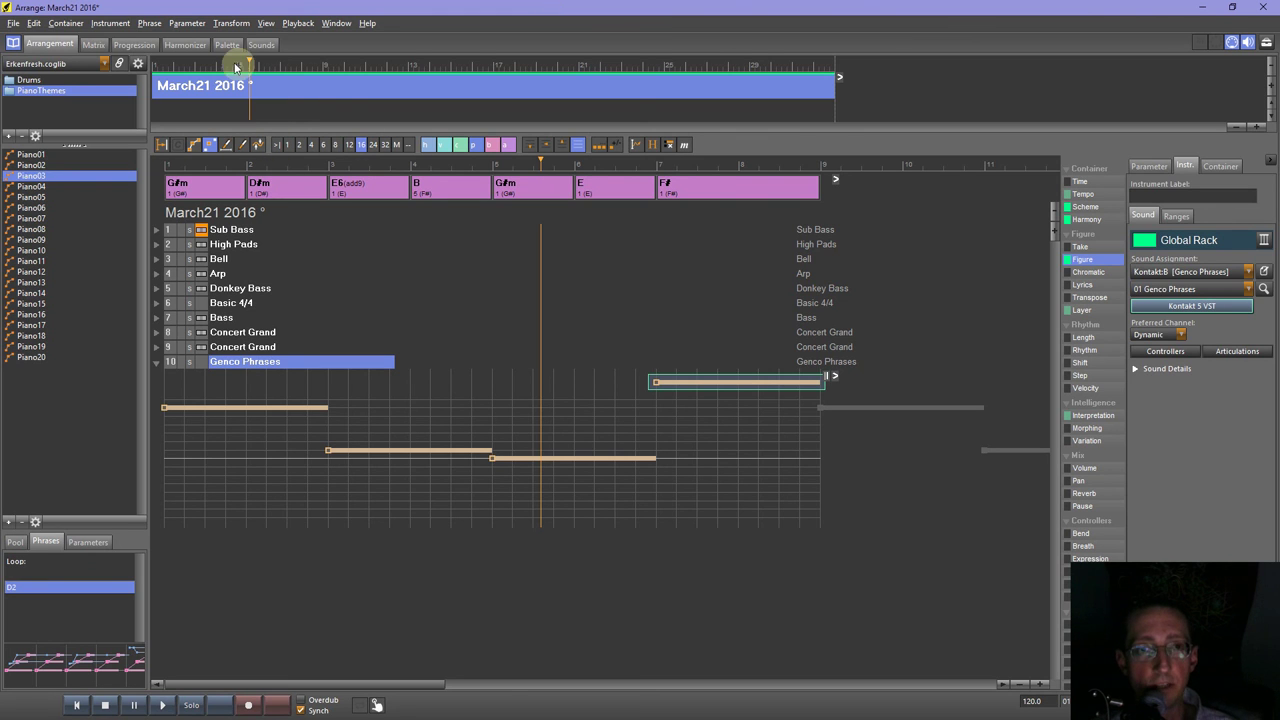
Pause the Genco Phrases track, and transpose all chords of the base progression up four semitones to C minor.
left_click(170, 367)
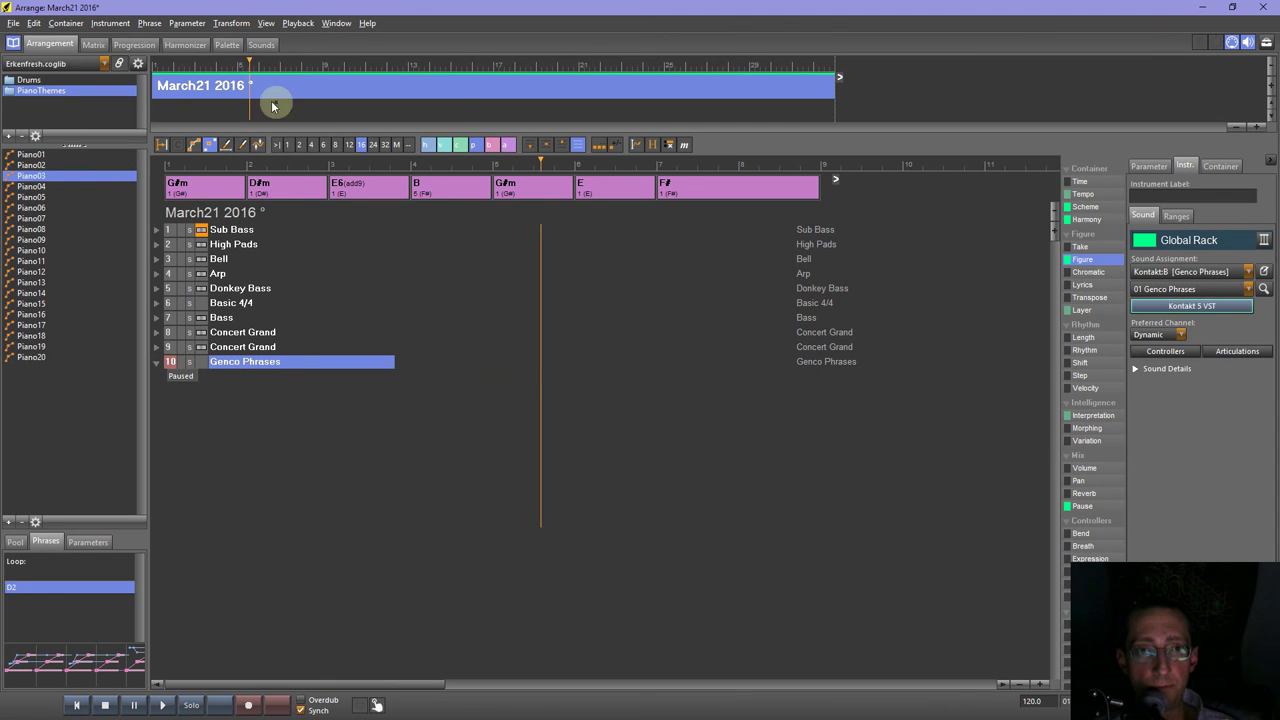
left_click(228, 45)
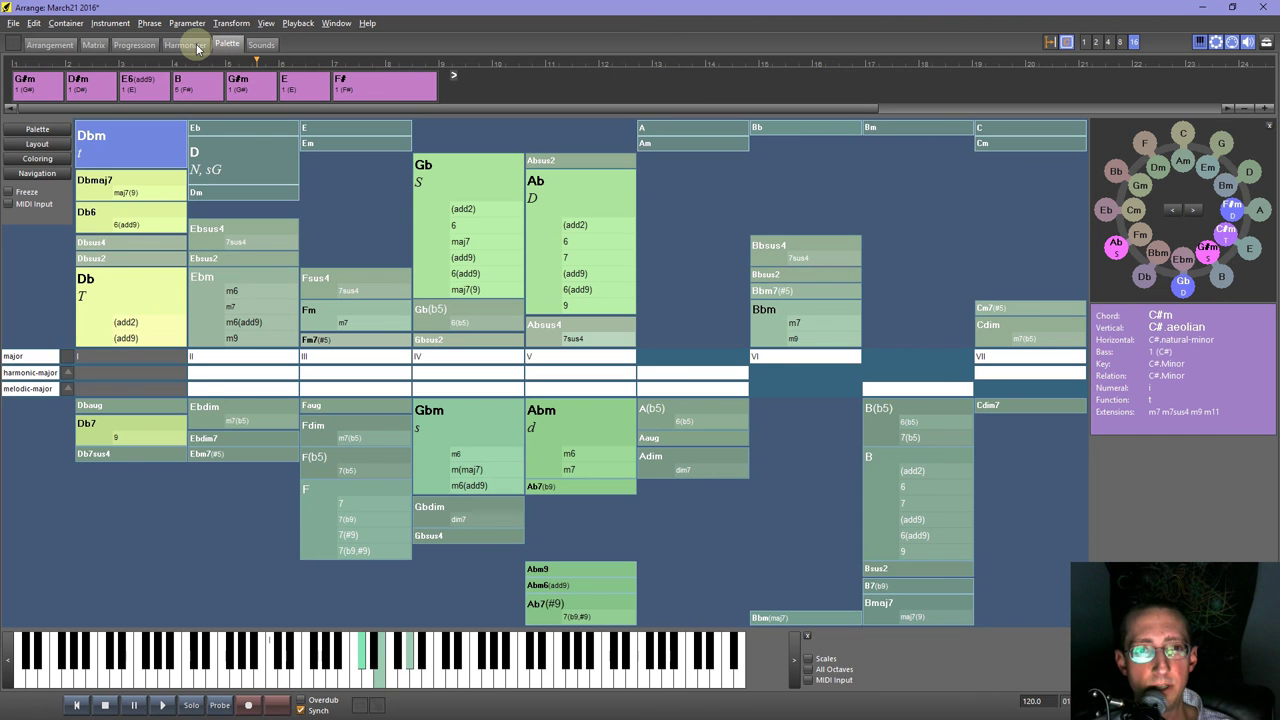
left_click(185, 44)
left_click(133, 44)
left_click(229, 214)
left_click(910, 322, "shift")
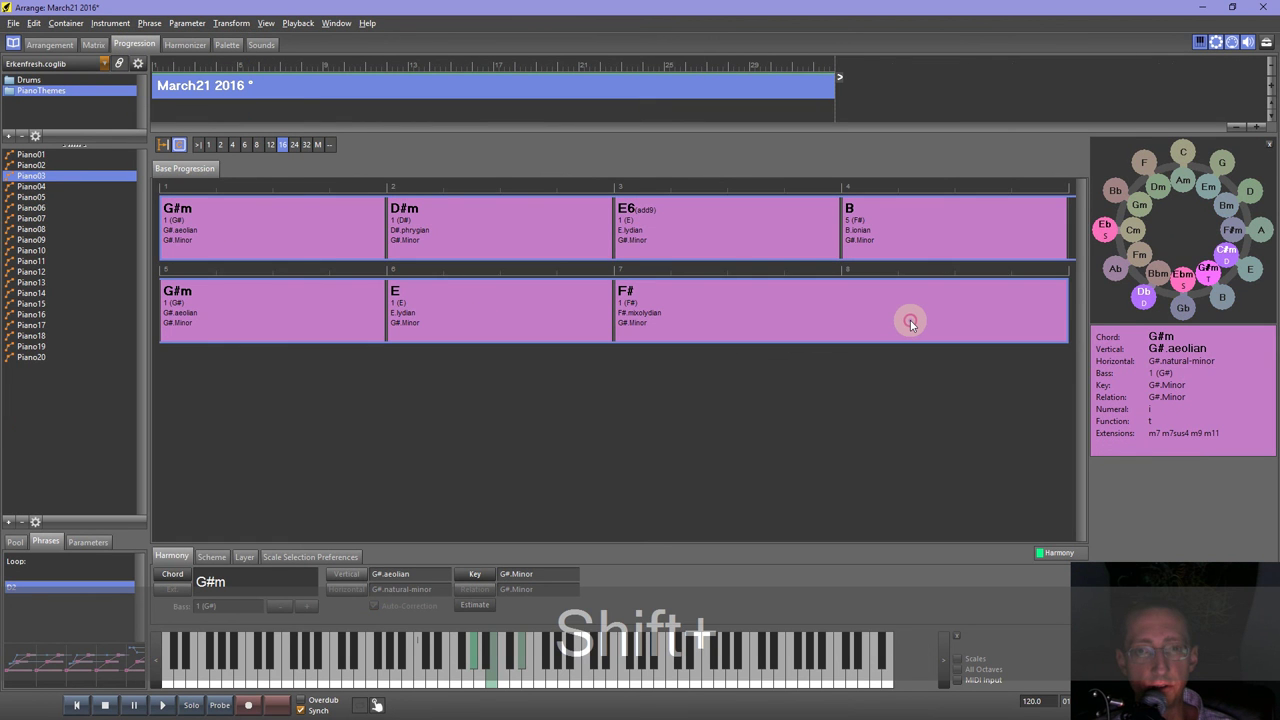
key("shift+alt+Up")
key("shift+alt+Up")
key("shift+alt+Up")
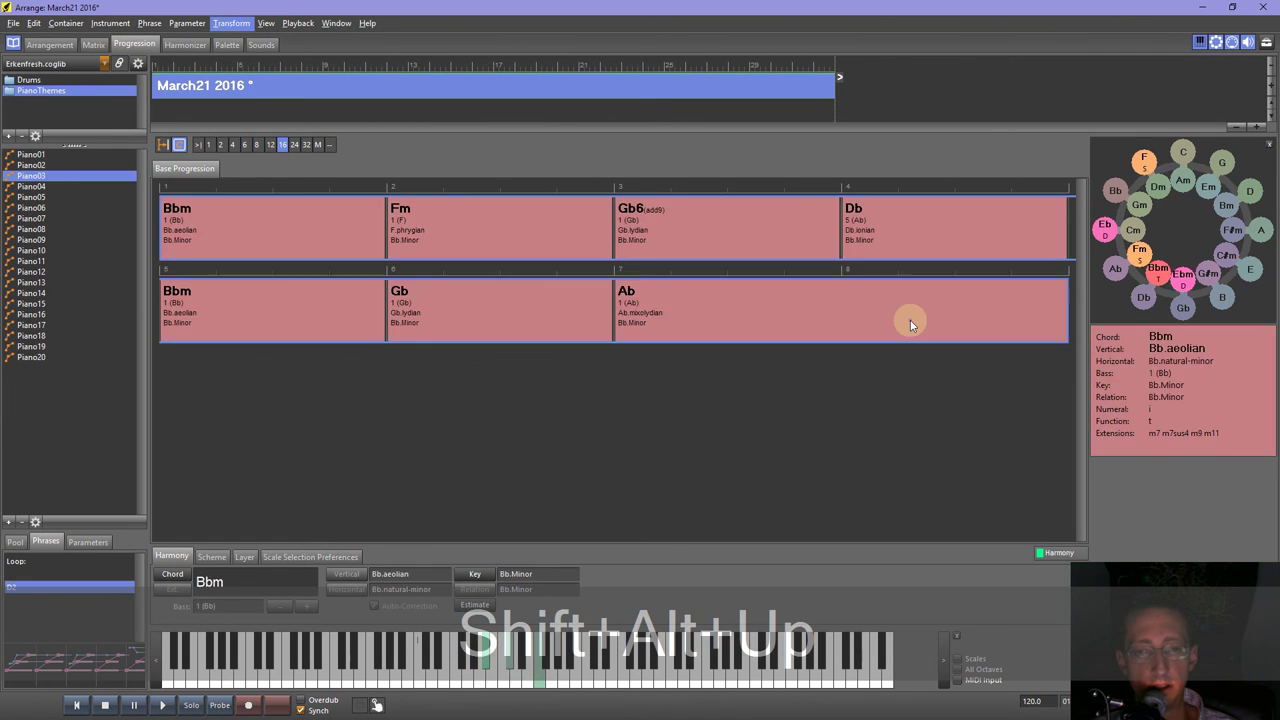
key("shift+alt+Up")
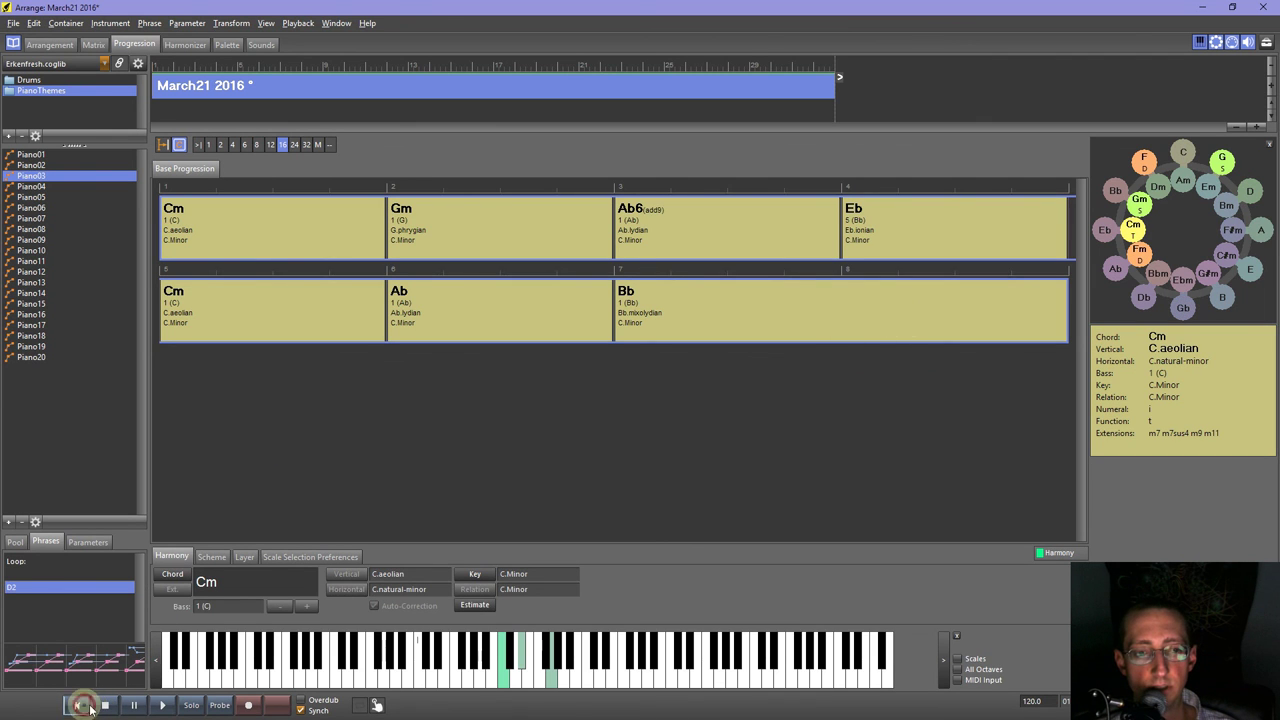
Audition the transposed C minor progression from the start, and stop playback.
left_click(161, 707)
left_click(353, 365)
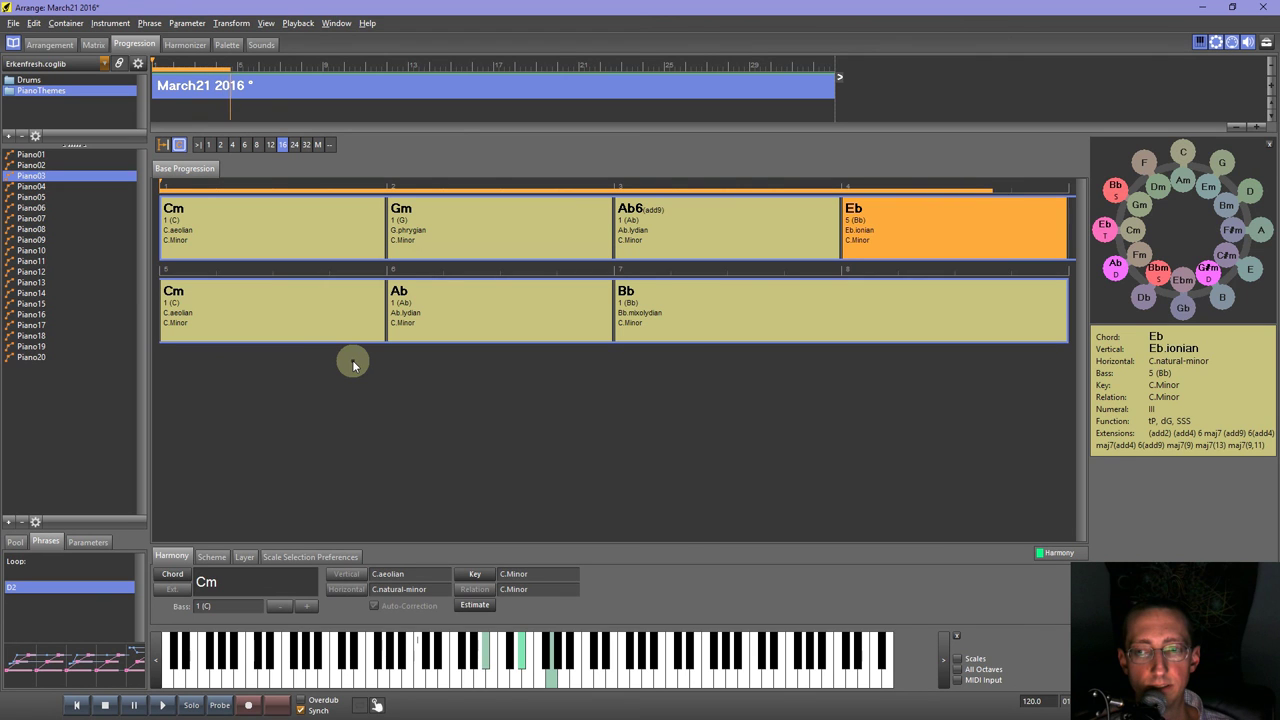
left_click(105, 705)
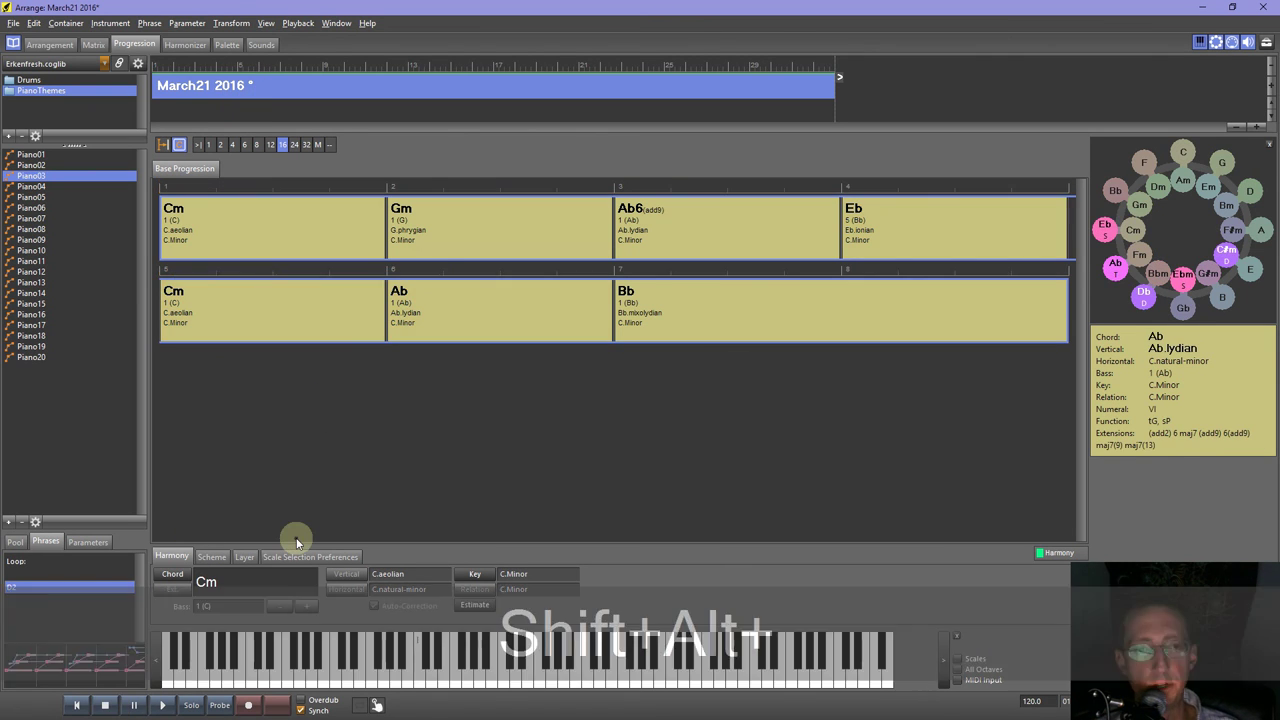
Transpose the whole base progression down four semitones to G# minor.
key("shift+alt+Down")
key("shift+alt+Down")
key("shift+alt+Down")
key("shift+alt+Down")
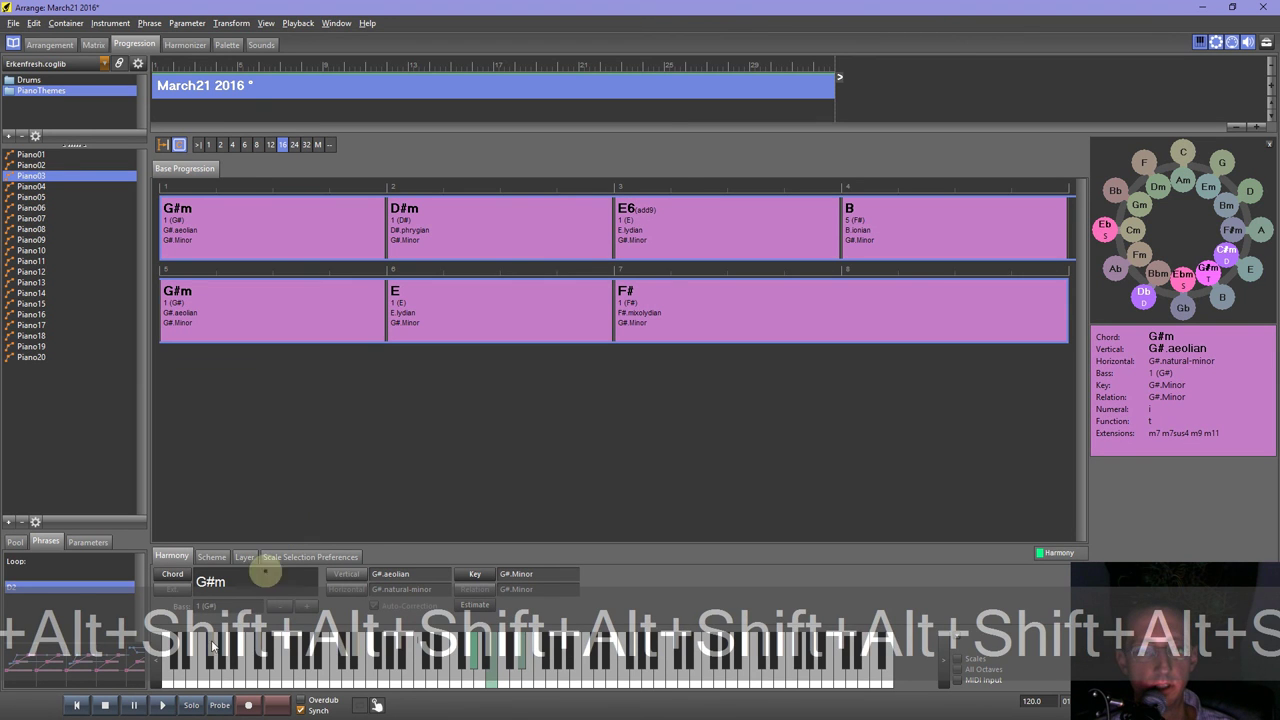
Play the G# minor arrangement in the arrangement view, and reactivate the paused Genco Phrases track.
left_click(161, 705)
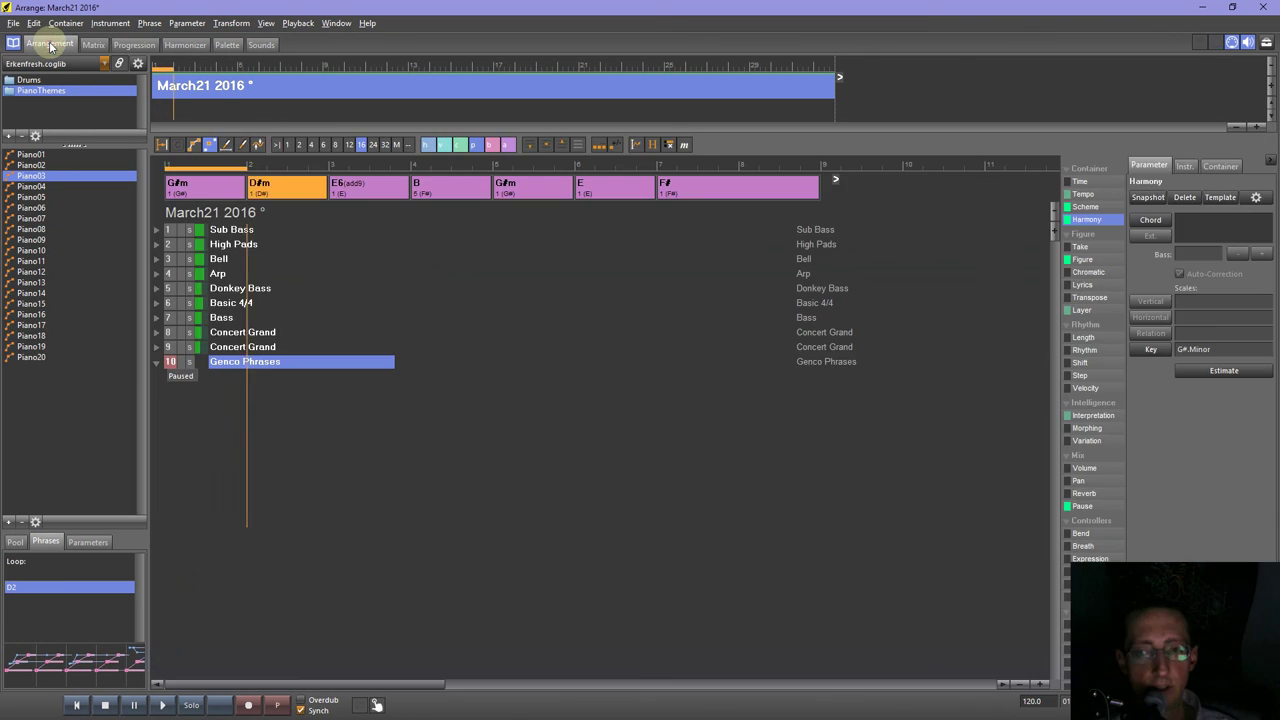
left_click(50, 44)
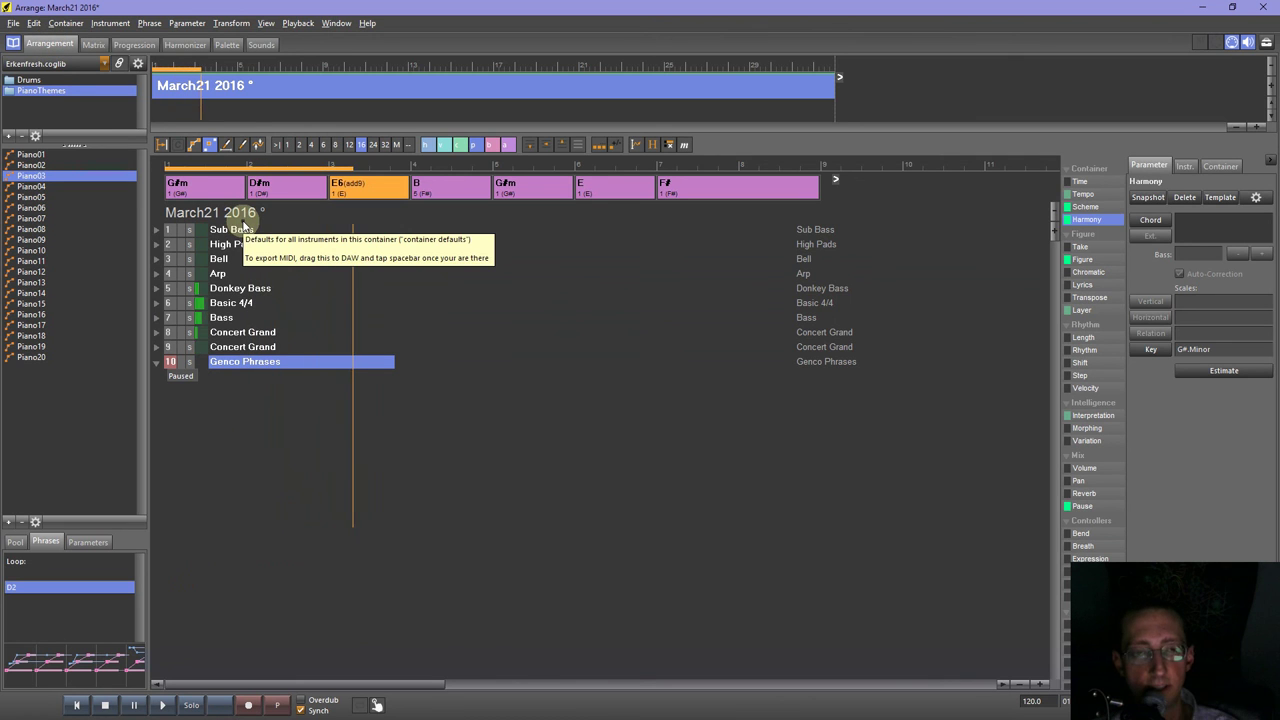
left_click(171, 364)
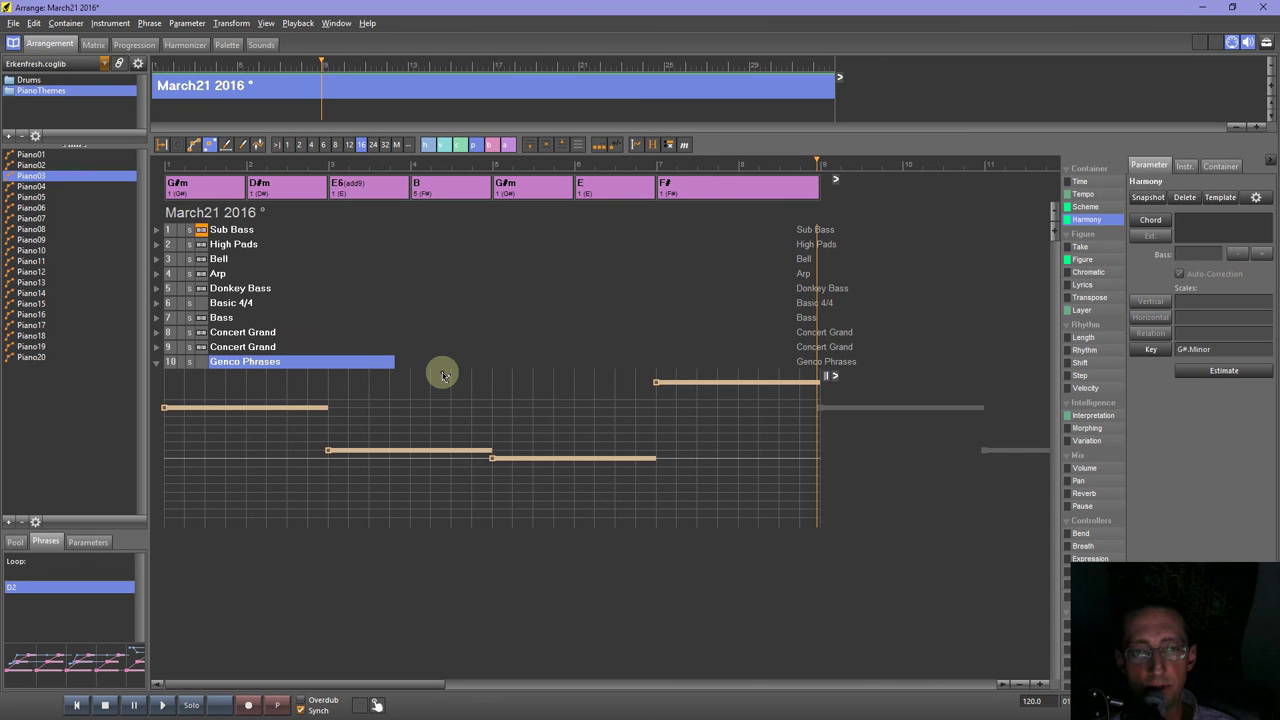
Save the March21 2016 arrangement, and open the recently used file Obscure Gloom.cognac.
key("ctrl+s")
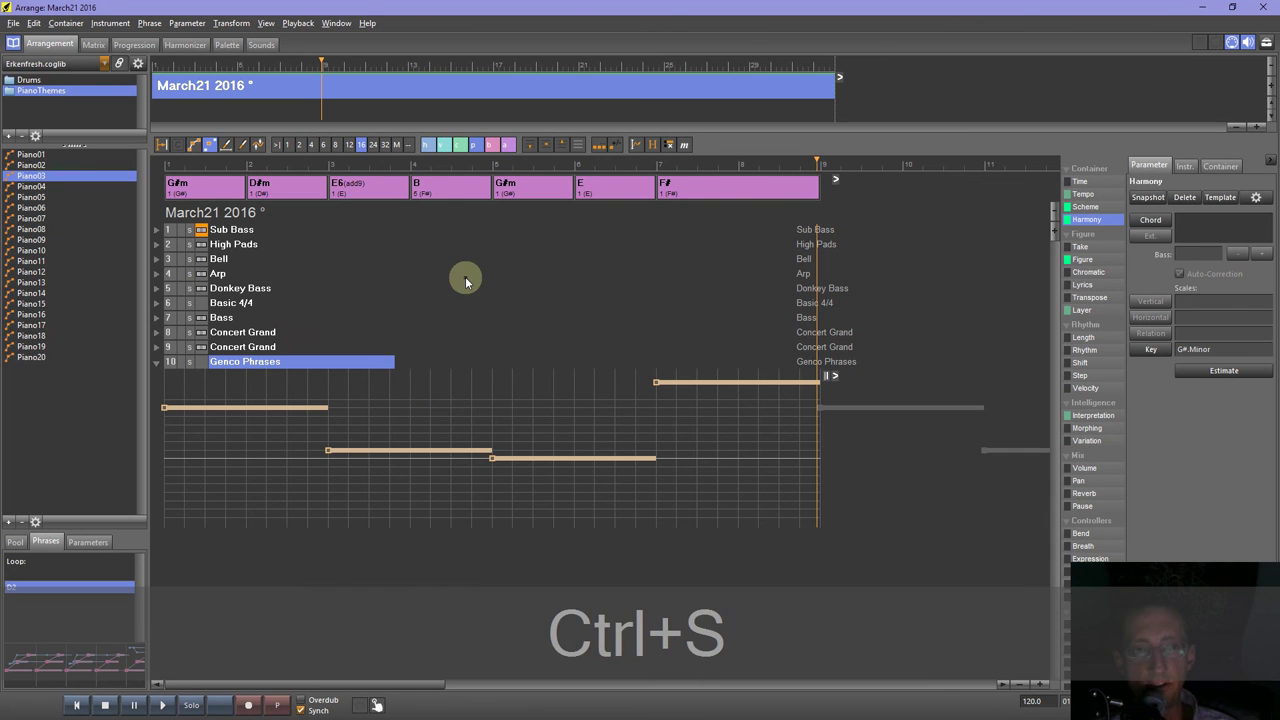
left_click(13, 22)
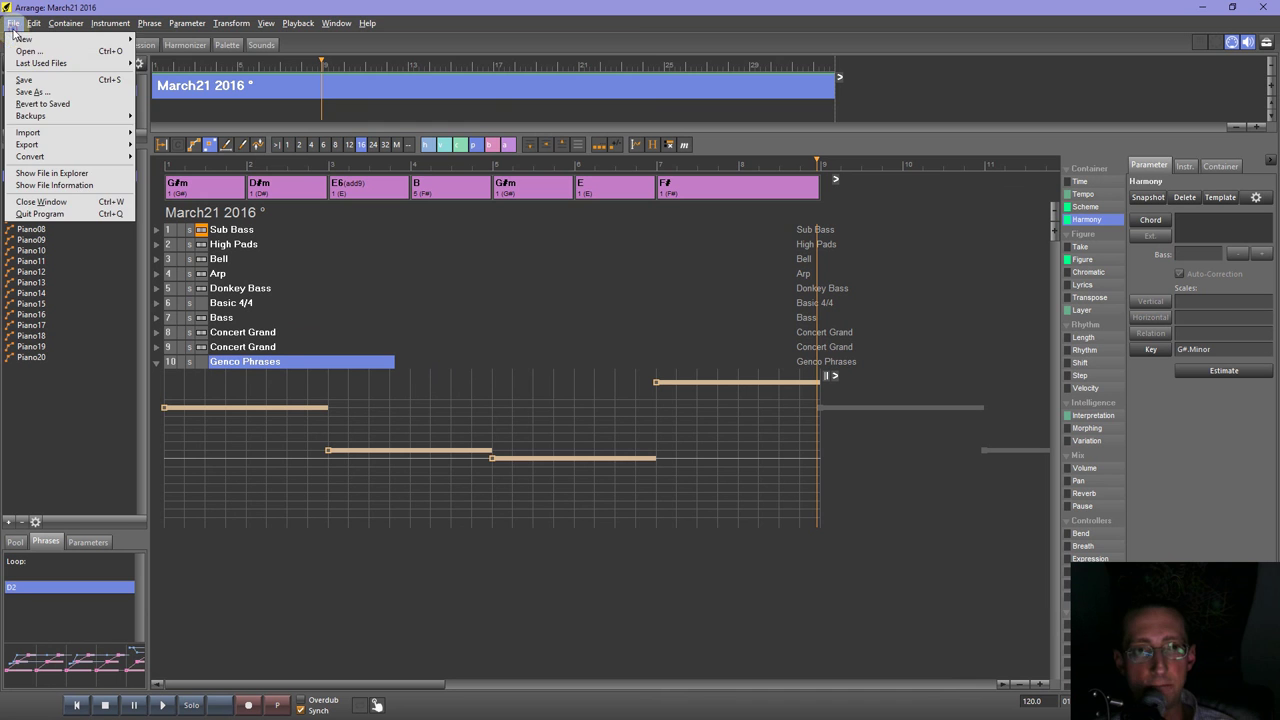
mouse_move(53, 68)
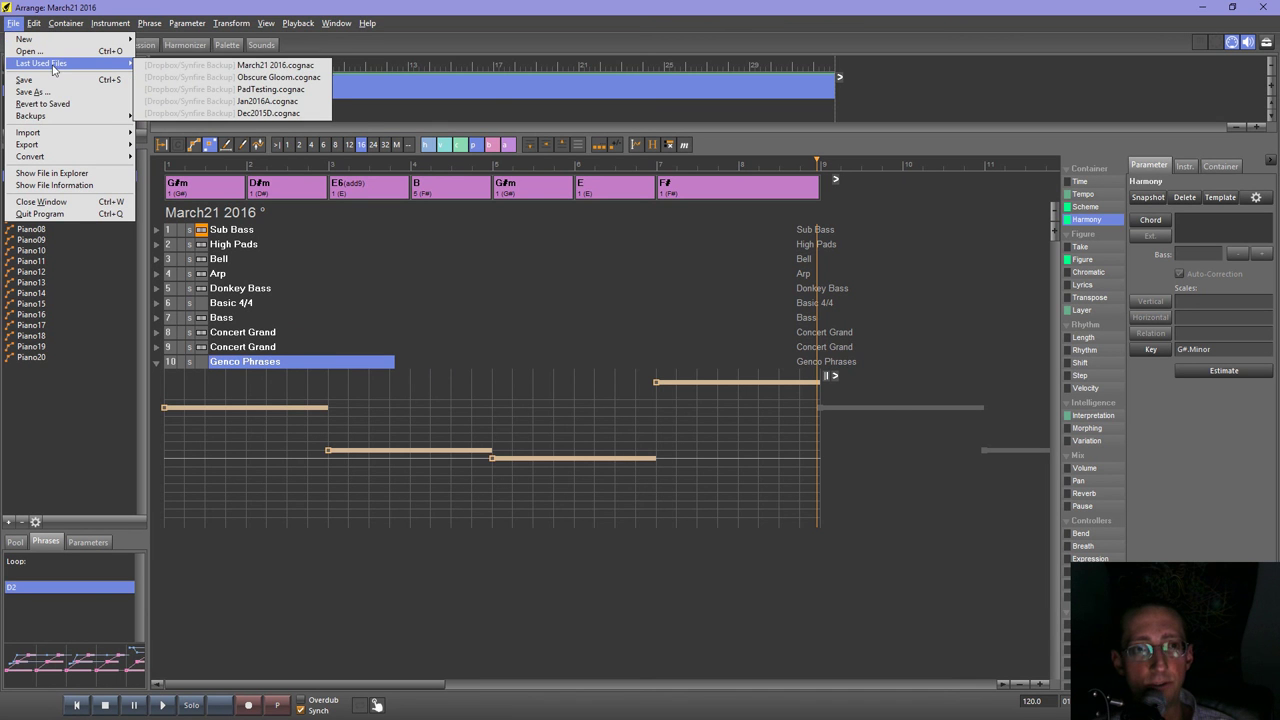
left_click(270, 77)
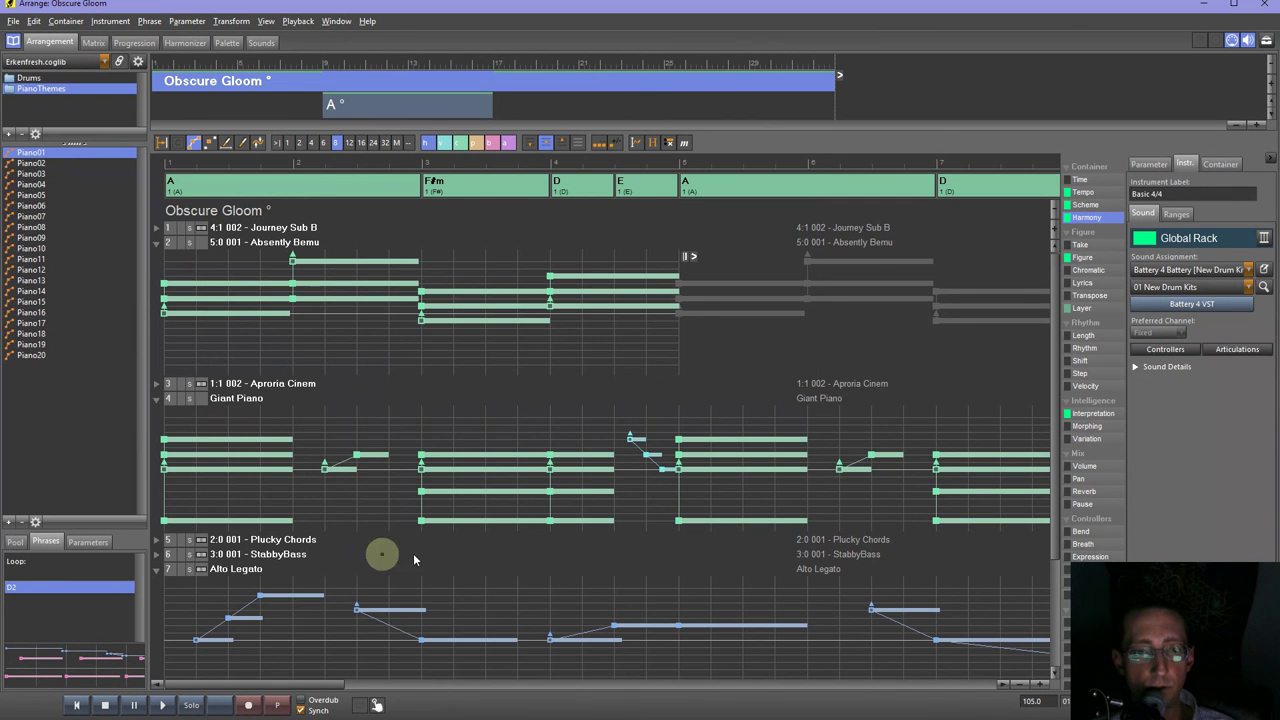
Expand the Plucky Chords track and play it soloed from the start of the Obscure Gloom arrangement.
left_click(157, 540)
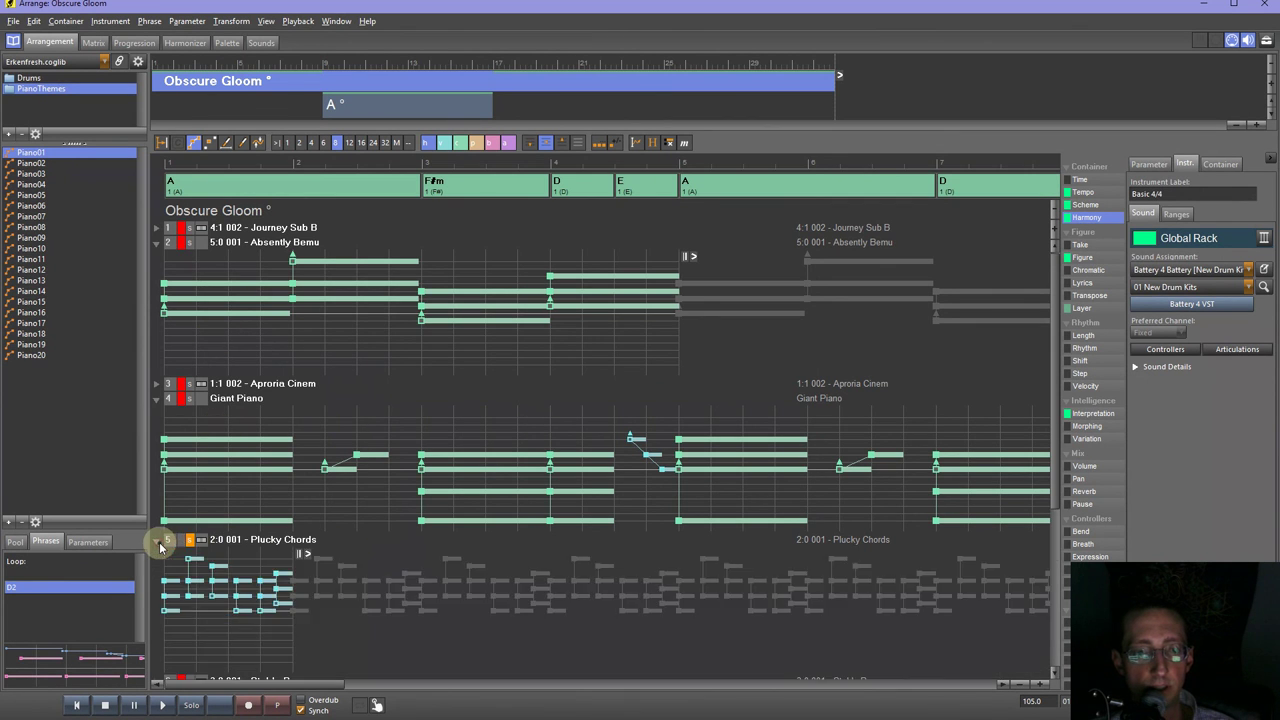
left_click(155, 705)
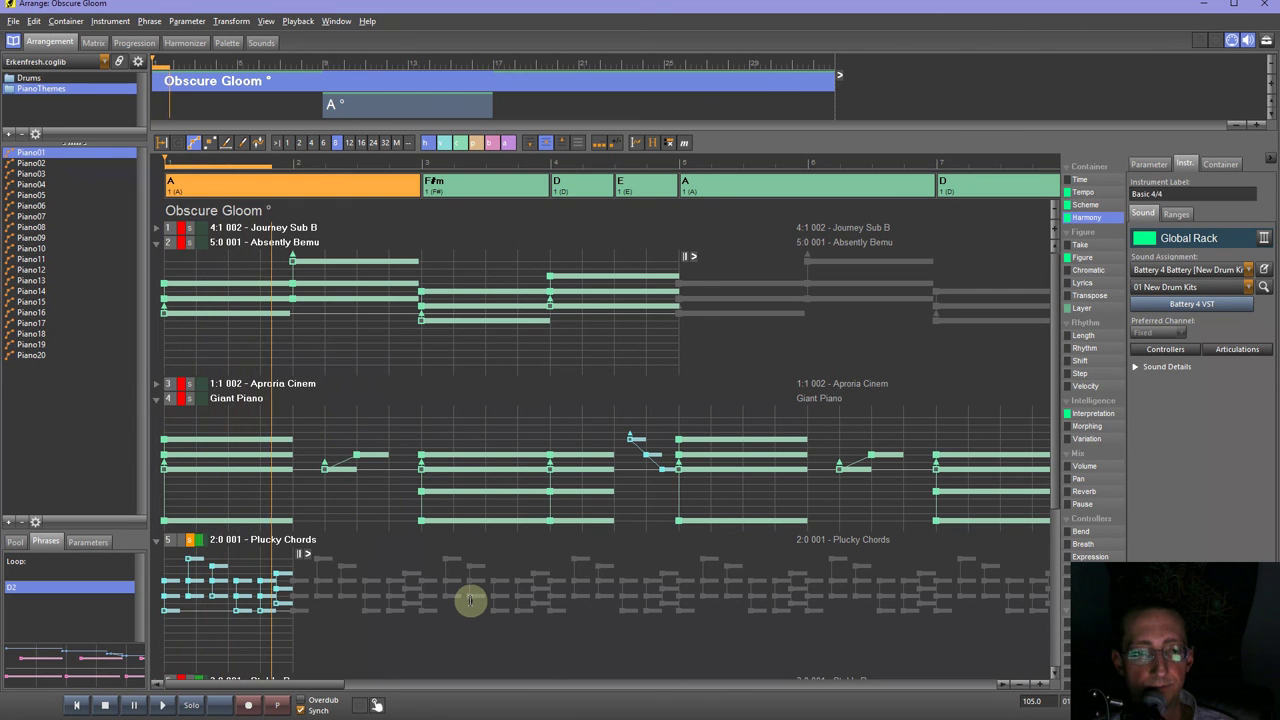
Audition the StabbyBass track soloed together with Plucky Chords, expand StabbyBass to show its figure, and stop playback.
scroll(336, 600, "down", 2)
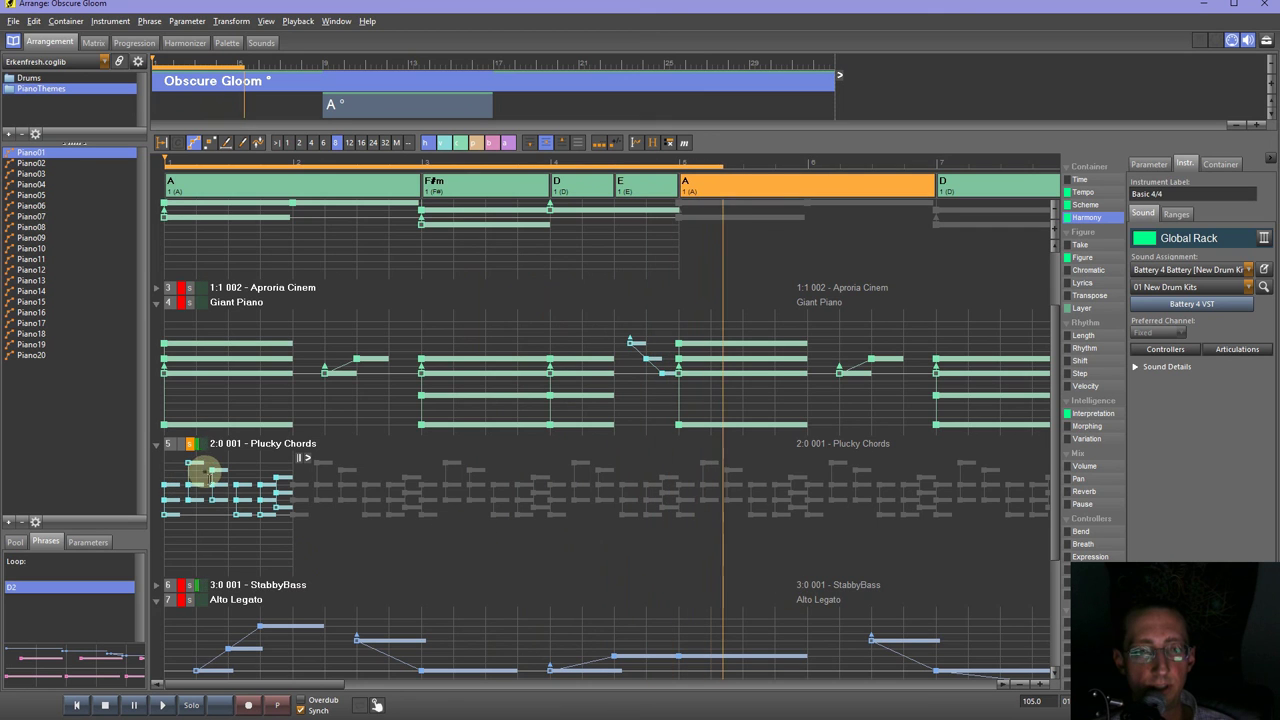
left_click(191, 586, "ctrl")
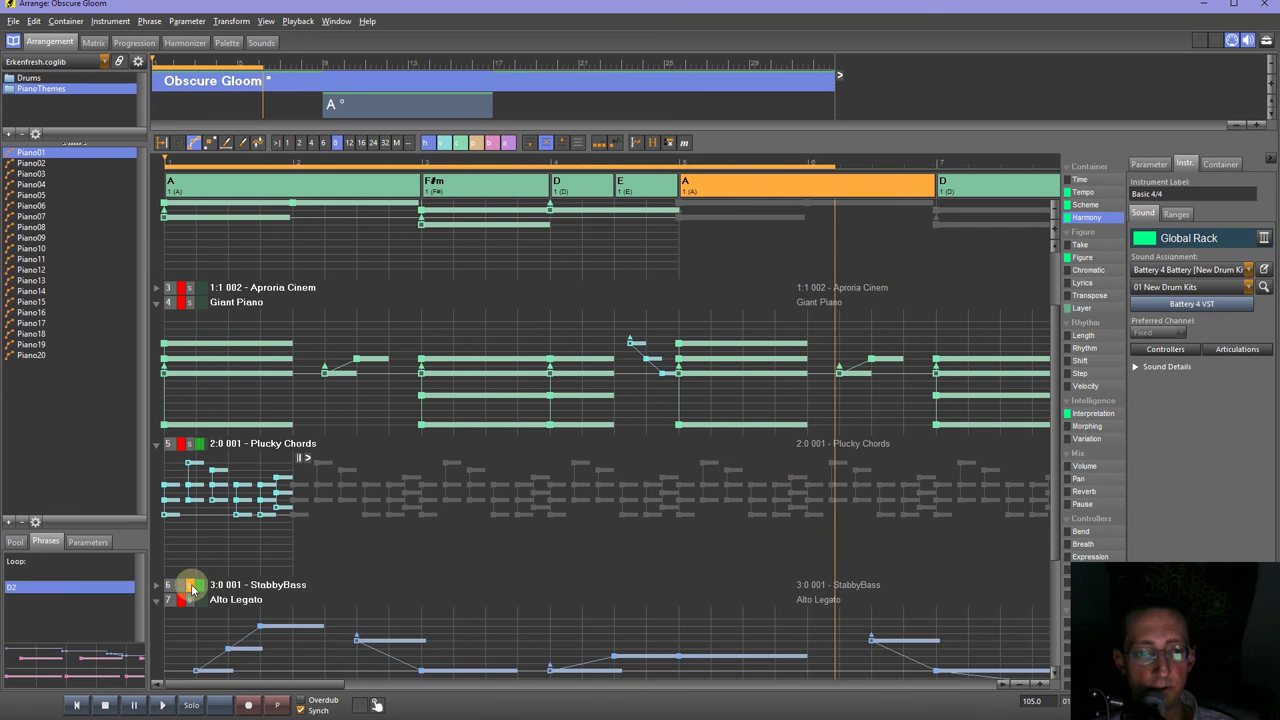
left_click(190, 443, "ctrl")
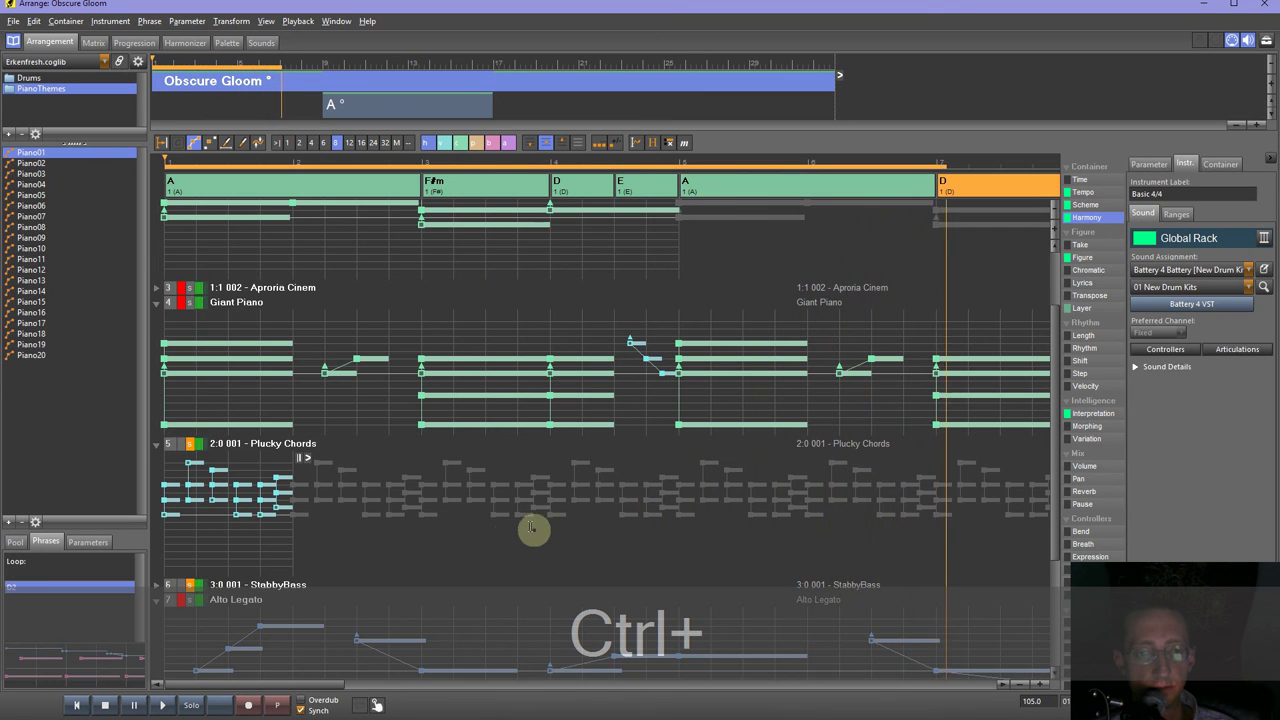
scroll(533, 533, "down", 1)
left_click(190, 457)
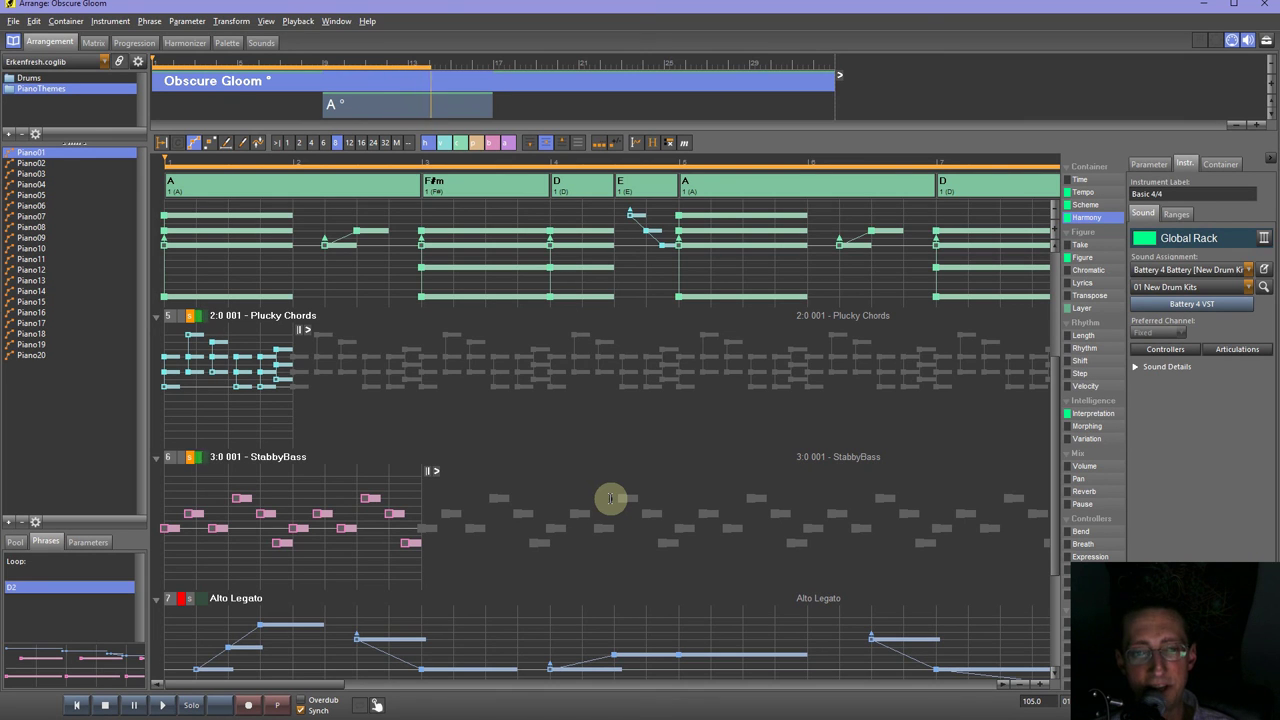
key("space")
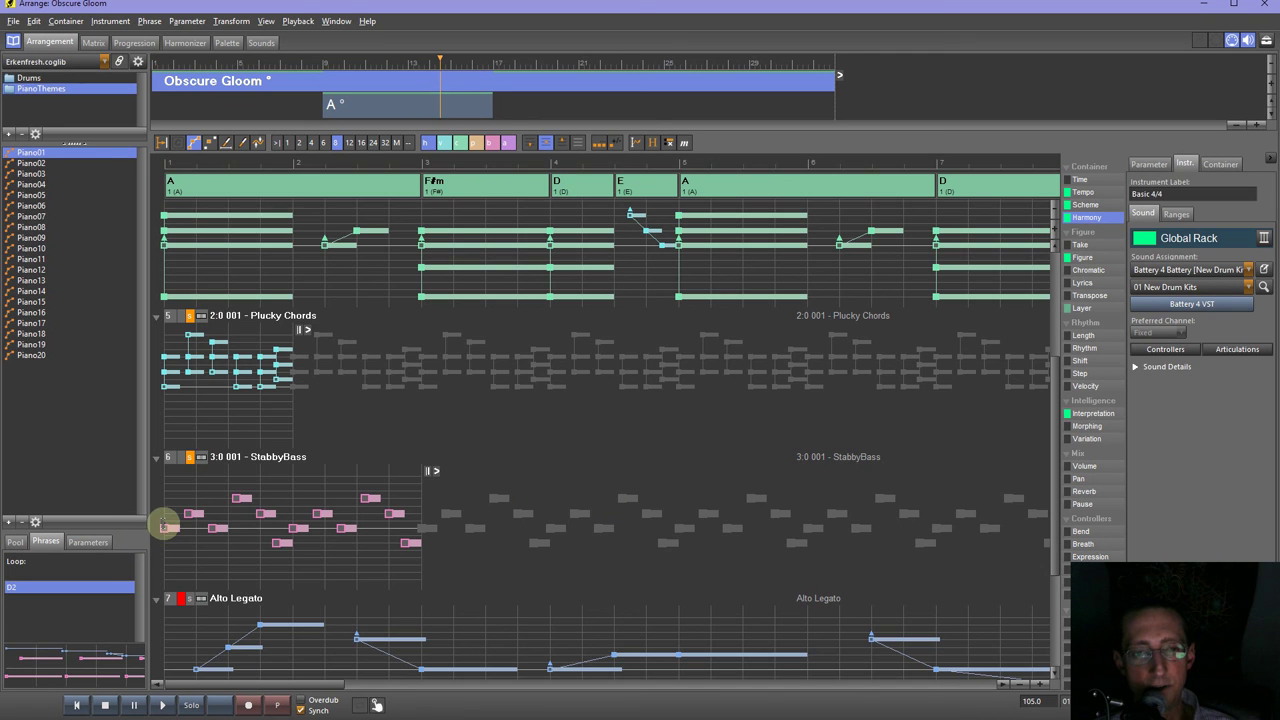